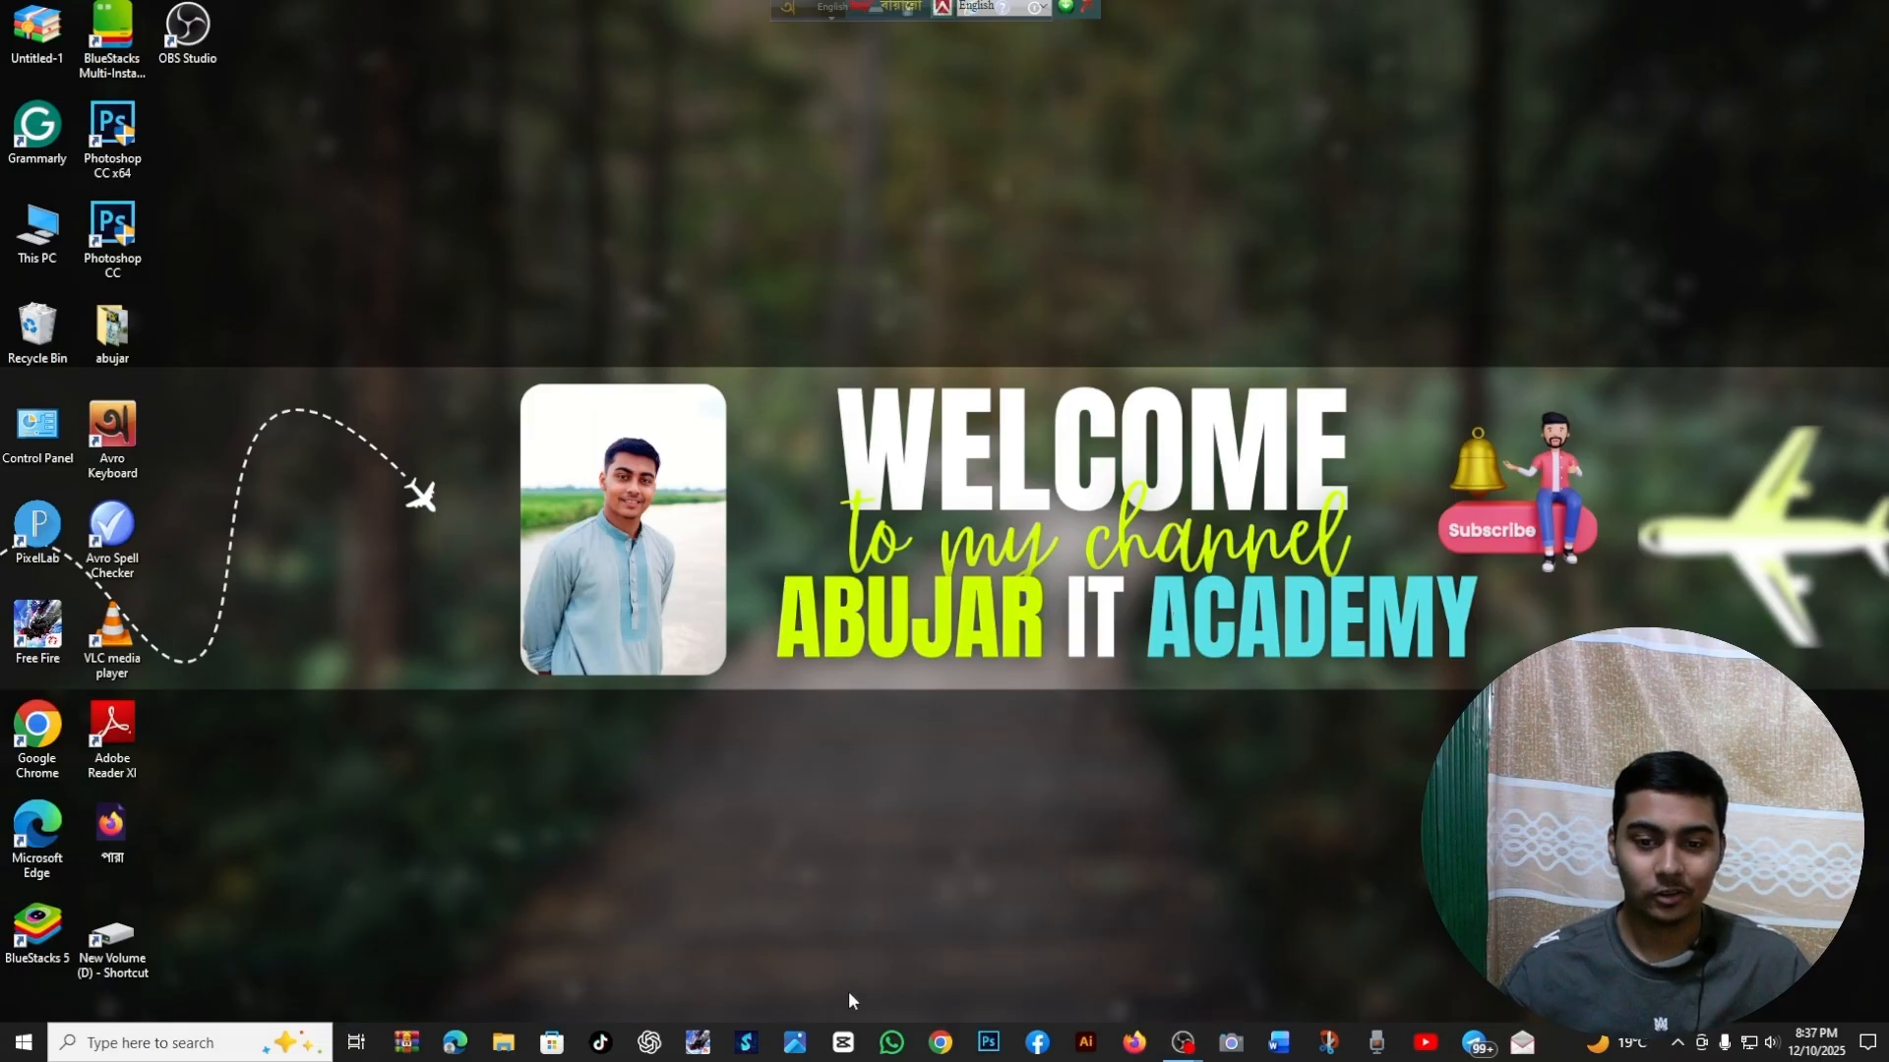
Open Canva's templates page in Chrome without restoring the pages from the previous session
{"action": "left_click", "coordinate": [941, 1042]}
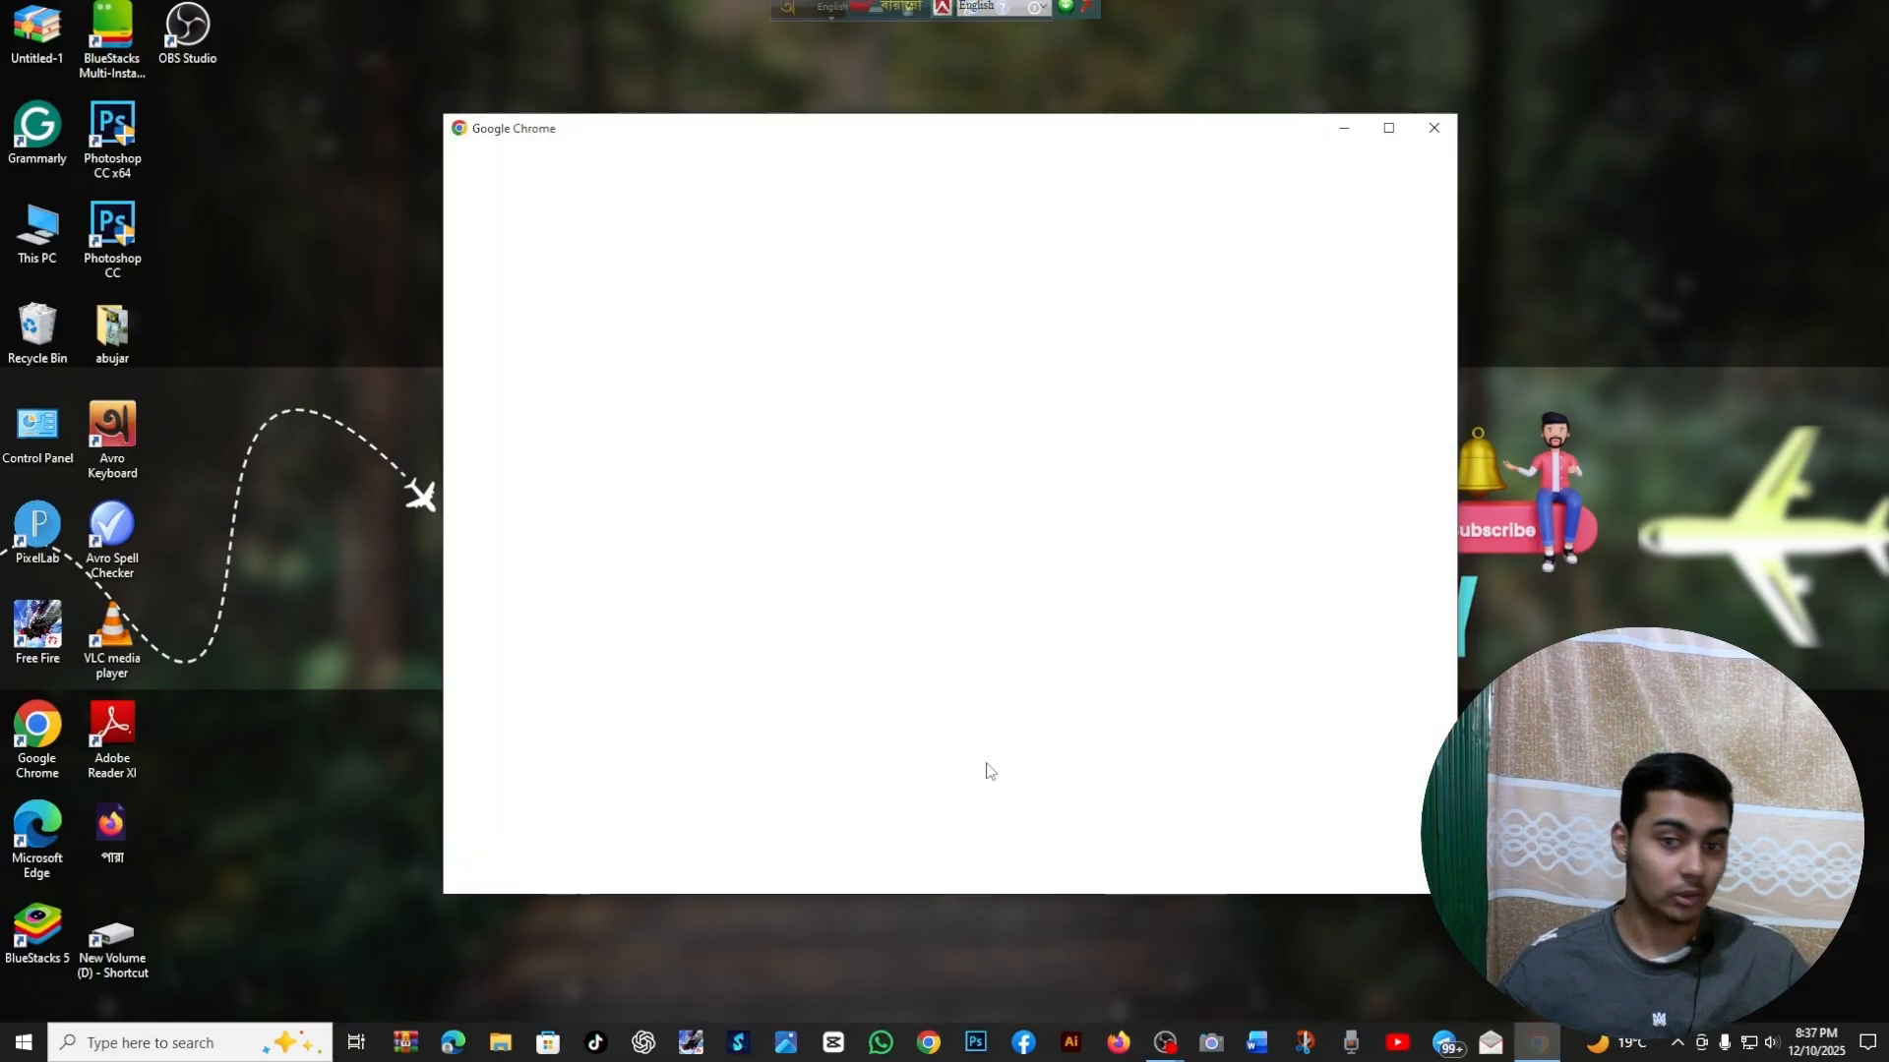
{"action": "left_click", "coordinate": [1049, 500]}
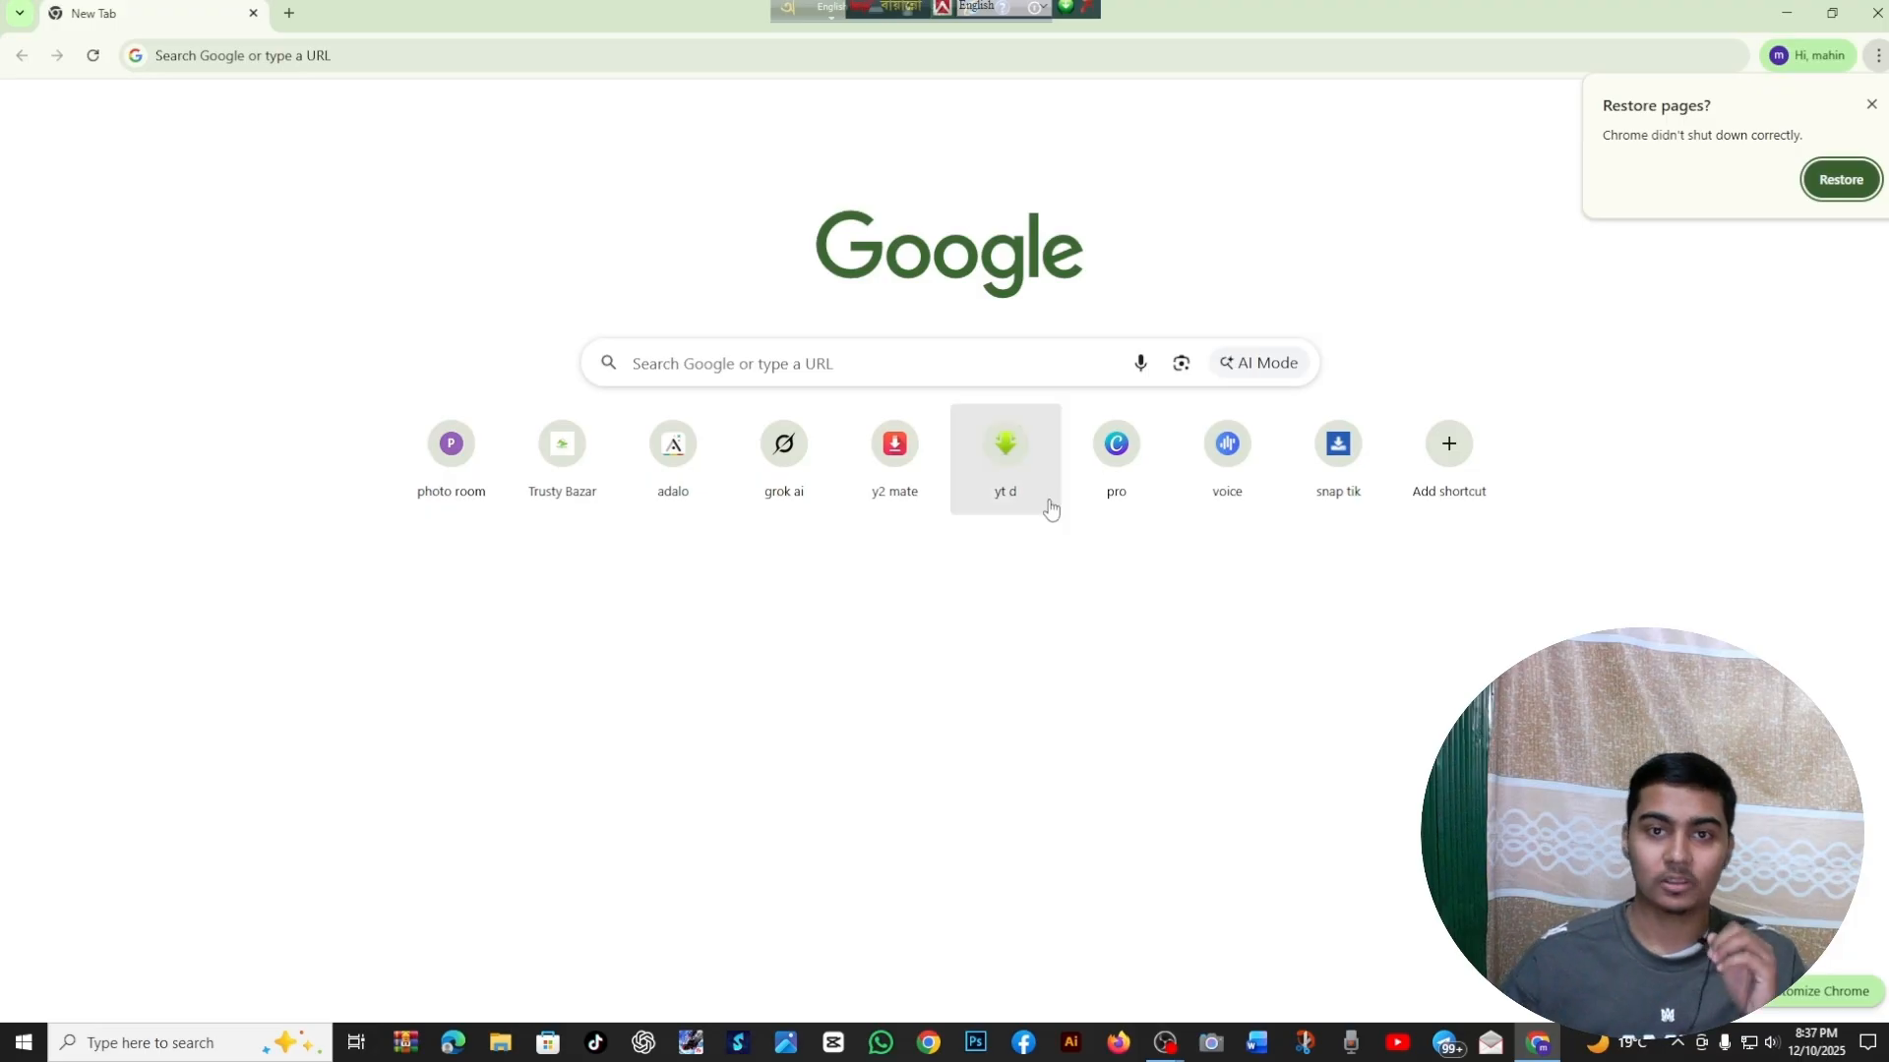
{"action": "left_click", "coordinate": [1873, 107]}
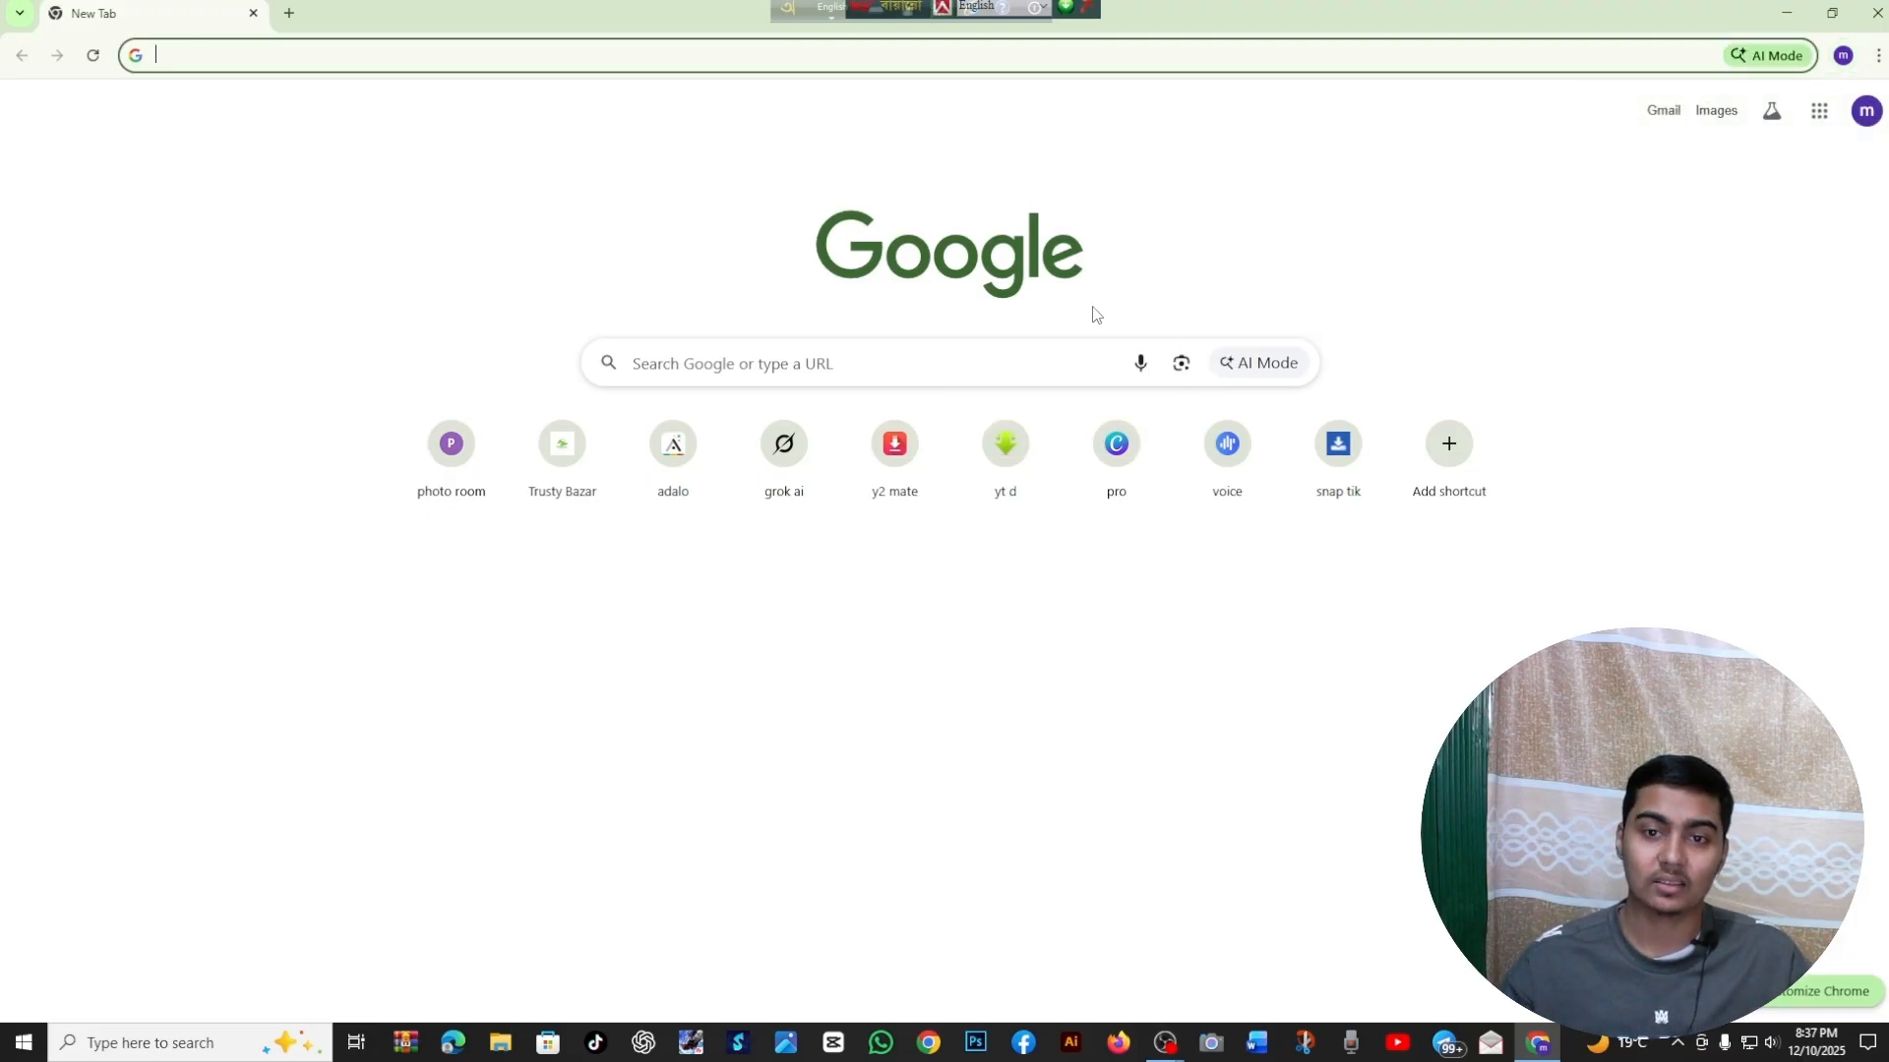
{"action": "left_click", "coordinate": [1138, 491]}
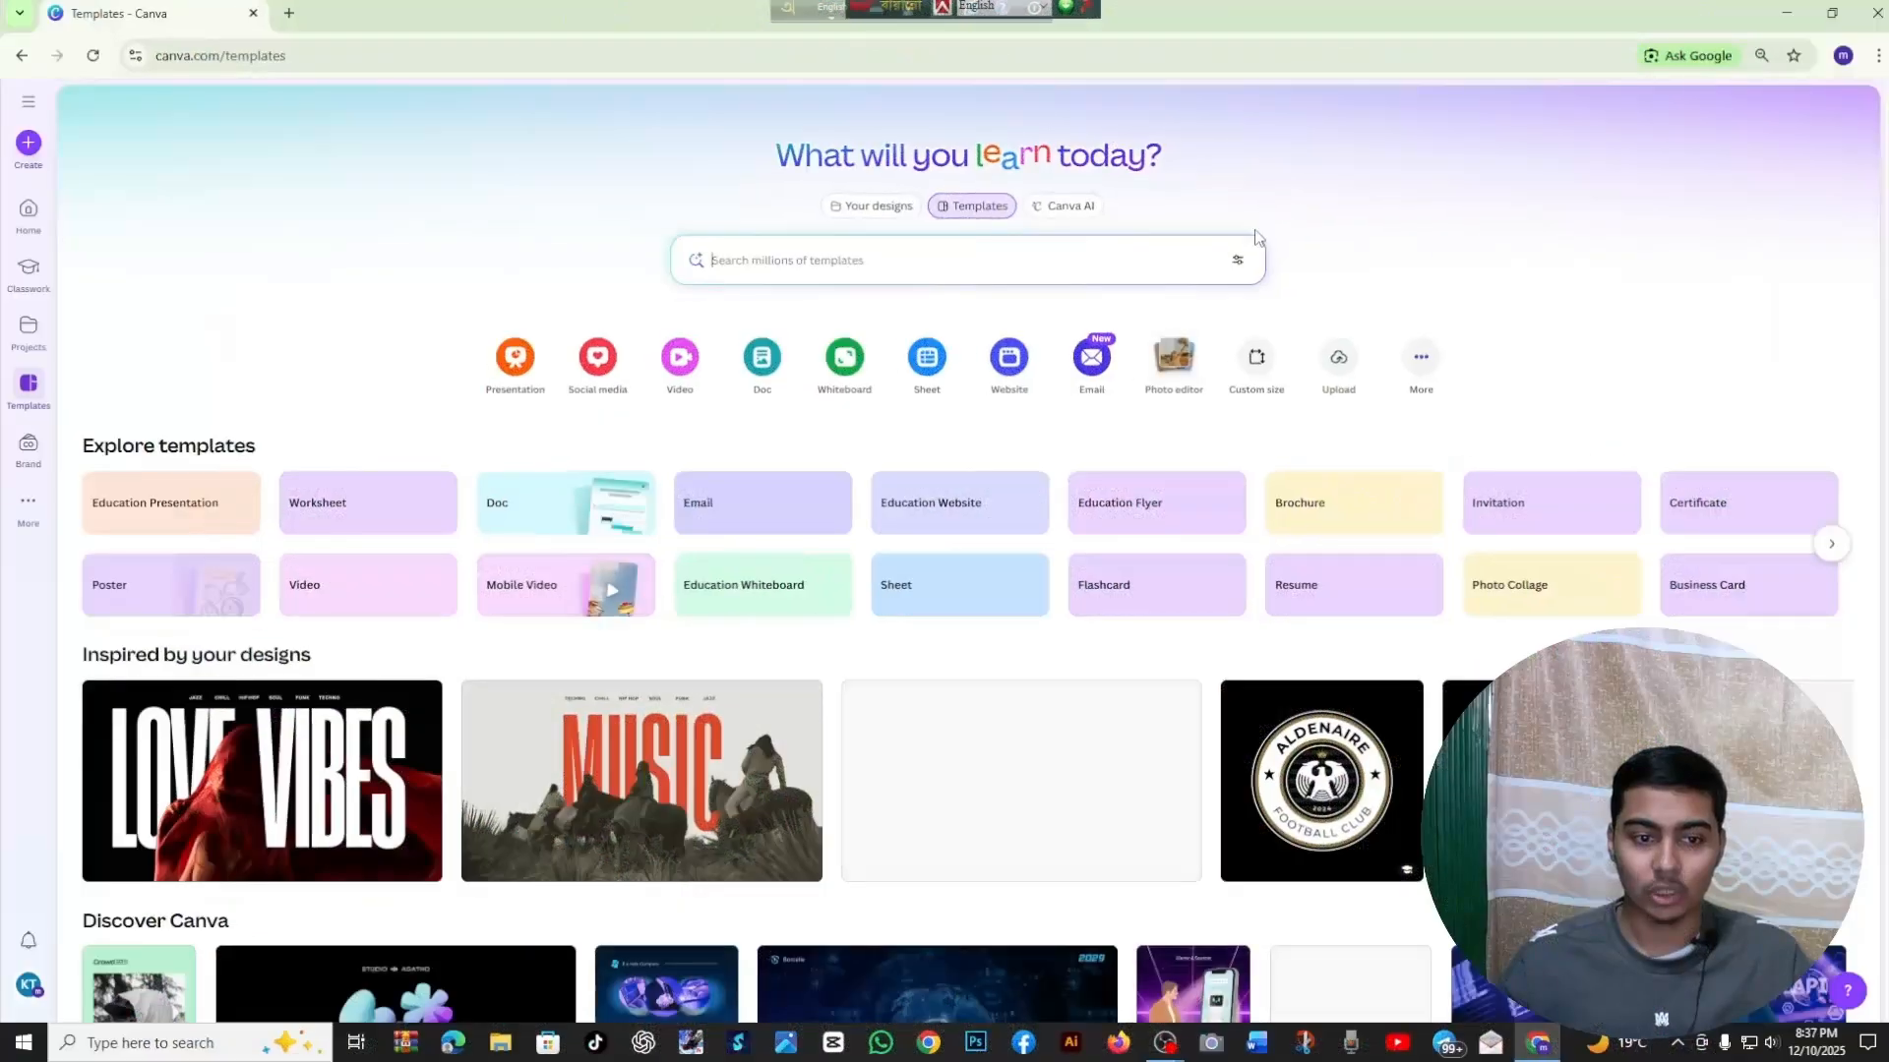
Look through the recommended templates in the general Canva template gallery
{"action": "scroll", "coordinate": [1224, 369], "scroll_direction": "down", "scroll_amount": 4}
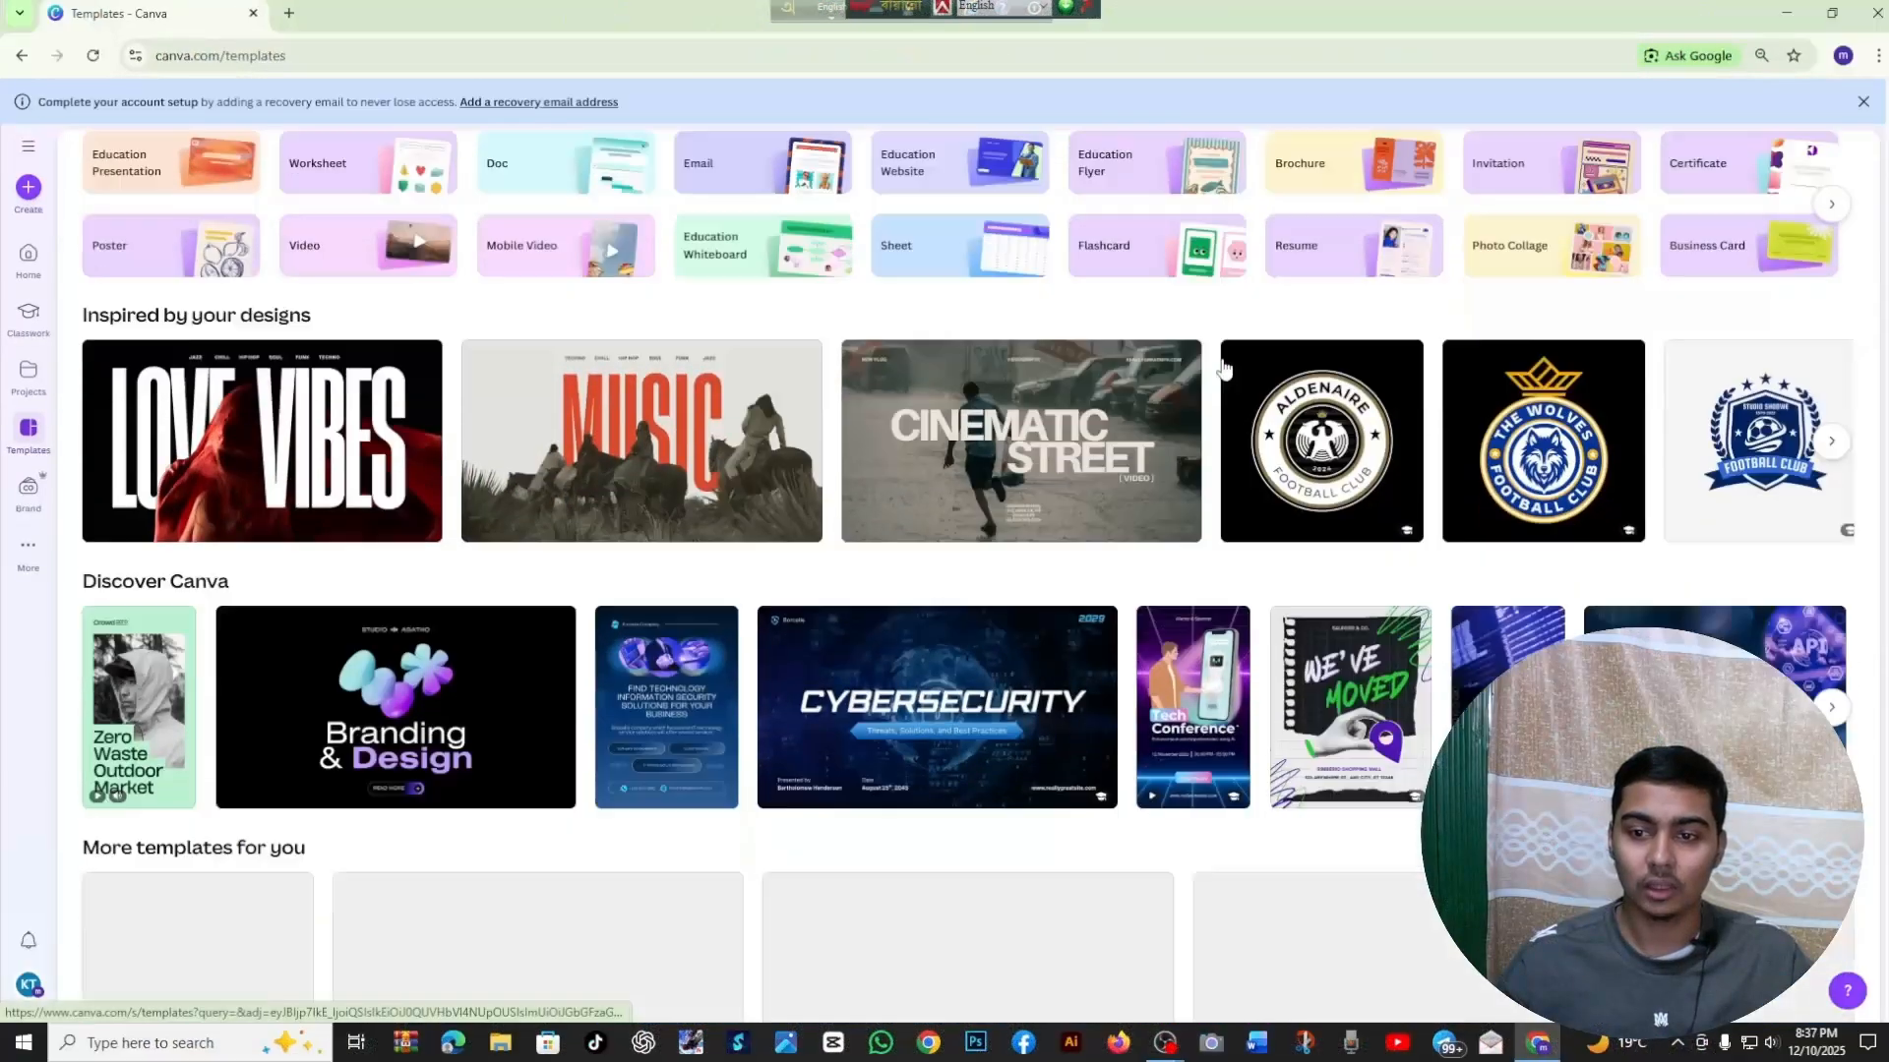
{"action": "scroll", "coordinate": [1224, 369], "scroll_direction": "down", "scroll_amount": 2}
{"action": "scroll", "coordinate": [1037, 346], "scroll_direction": "down", "scroll_amount": 5}
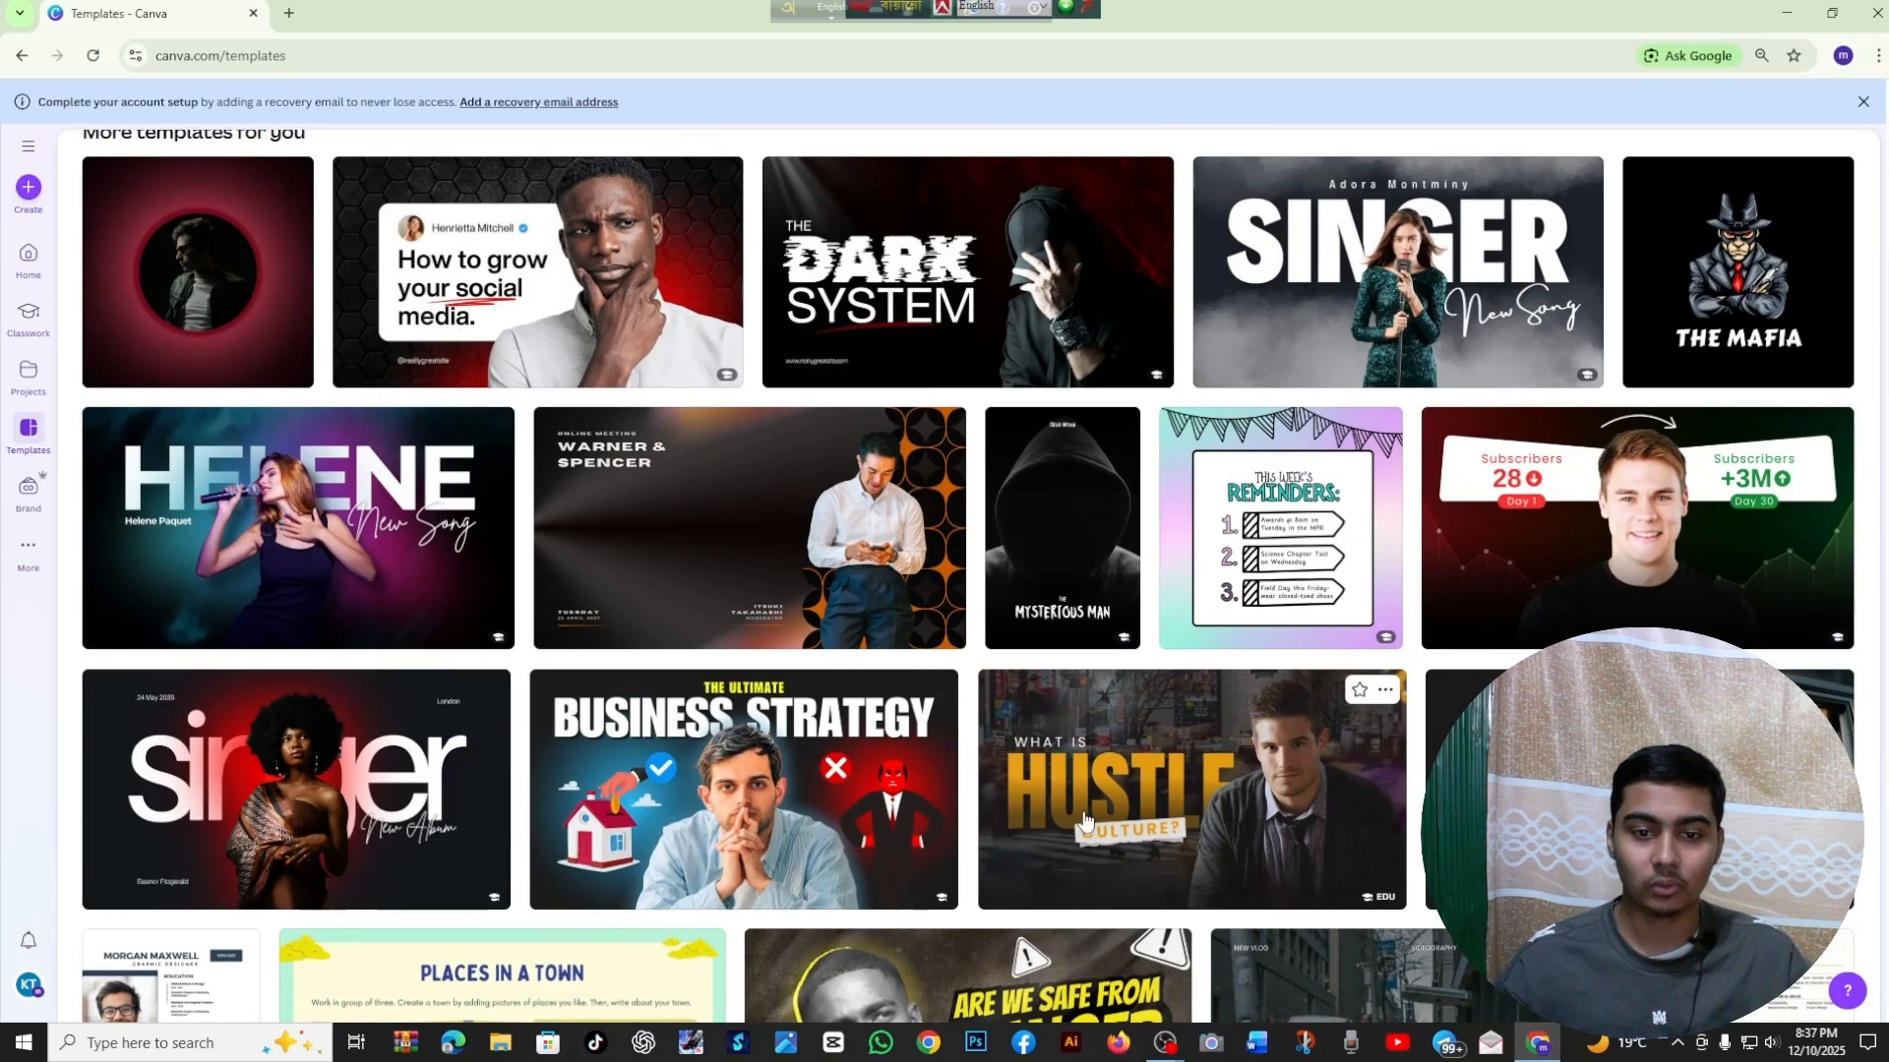
{"action": "scroll", "coordinate": [1365, 780], "scroll_direction": "down", "scroll_amount": 5}
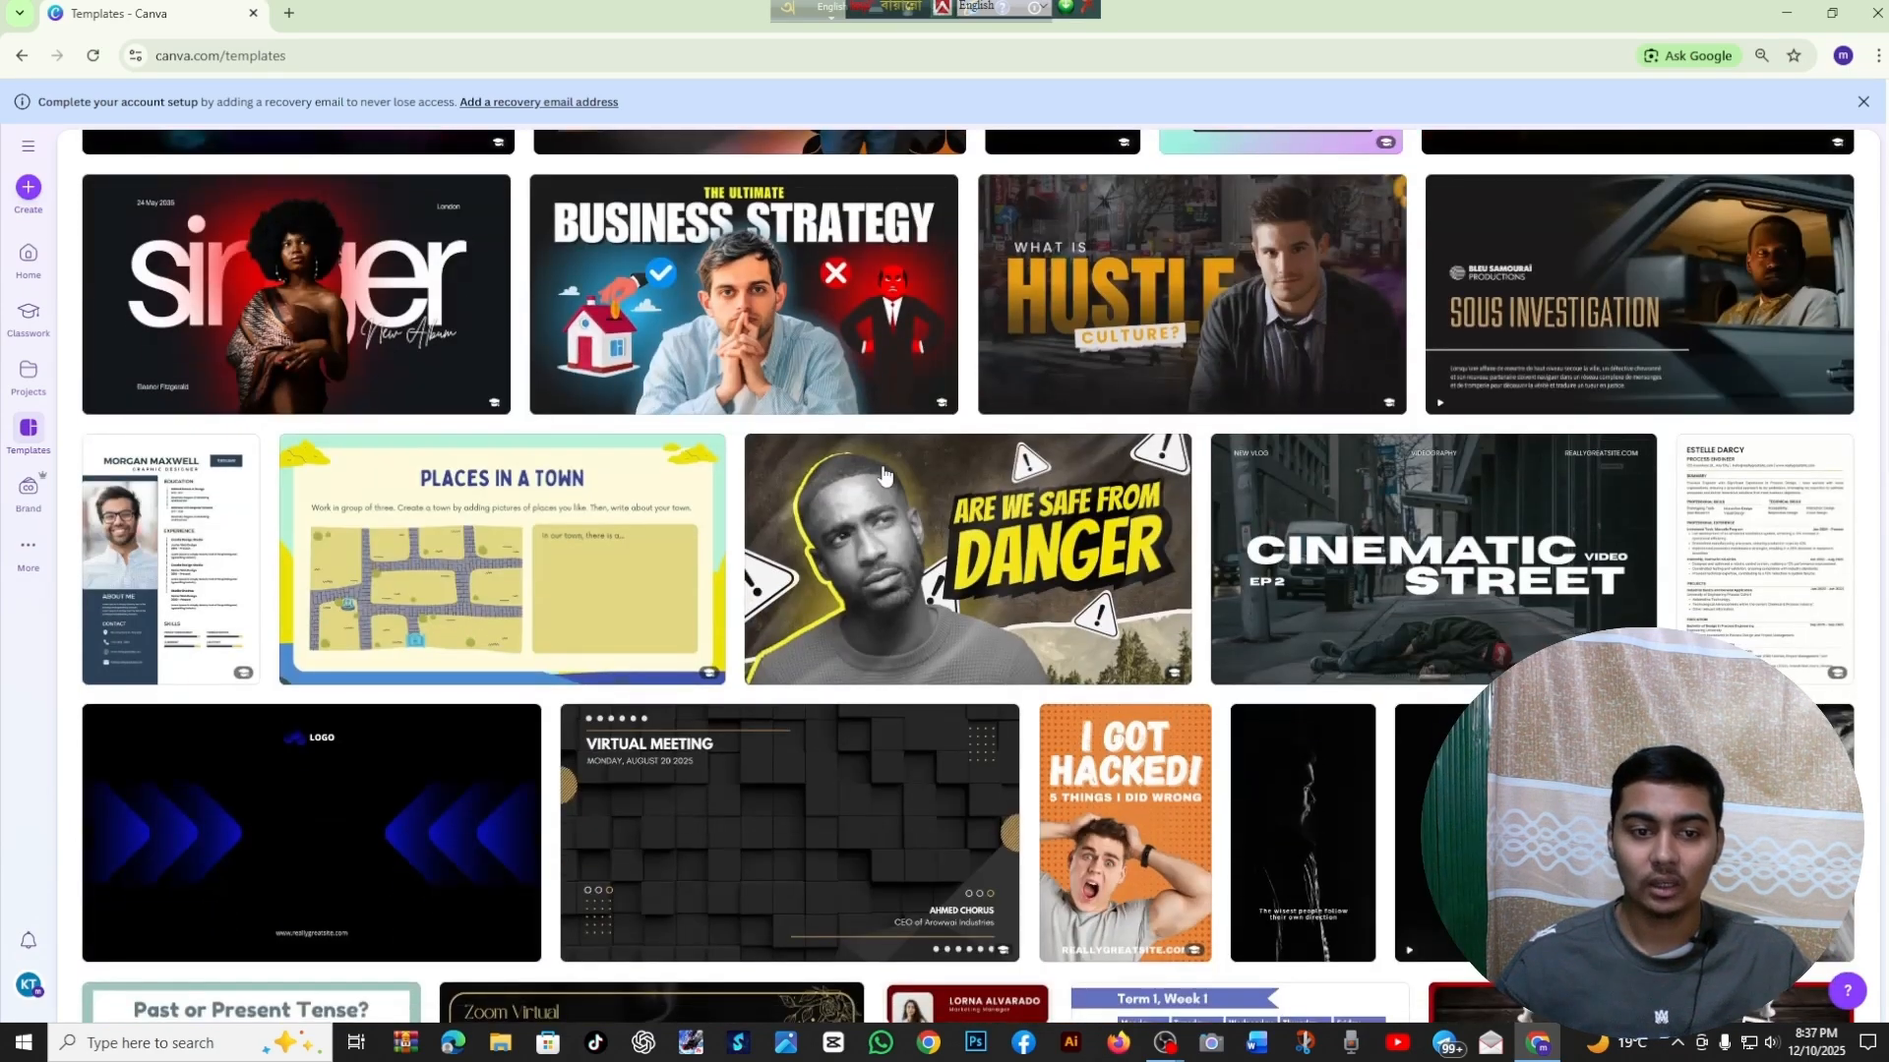
{"action": "scroll", "coordinate": [888, 477], "scroll_direction": "up", "scroll_amount": 3}
{"action": "scroll", "coordinate": [888, 477], "scroll_direction": "down", "scroll_amount": 10}
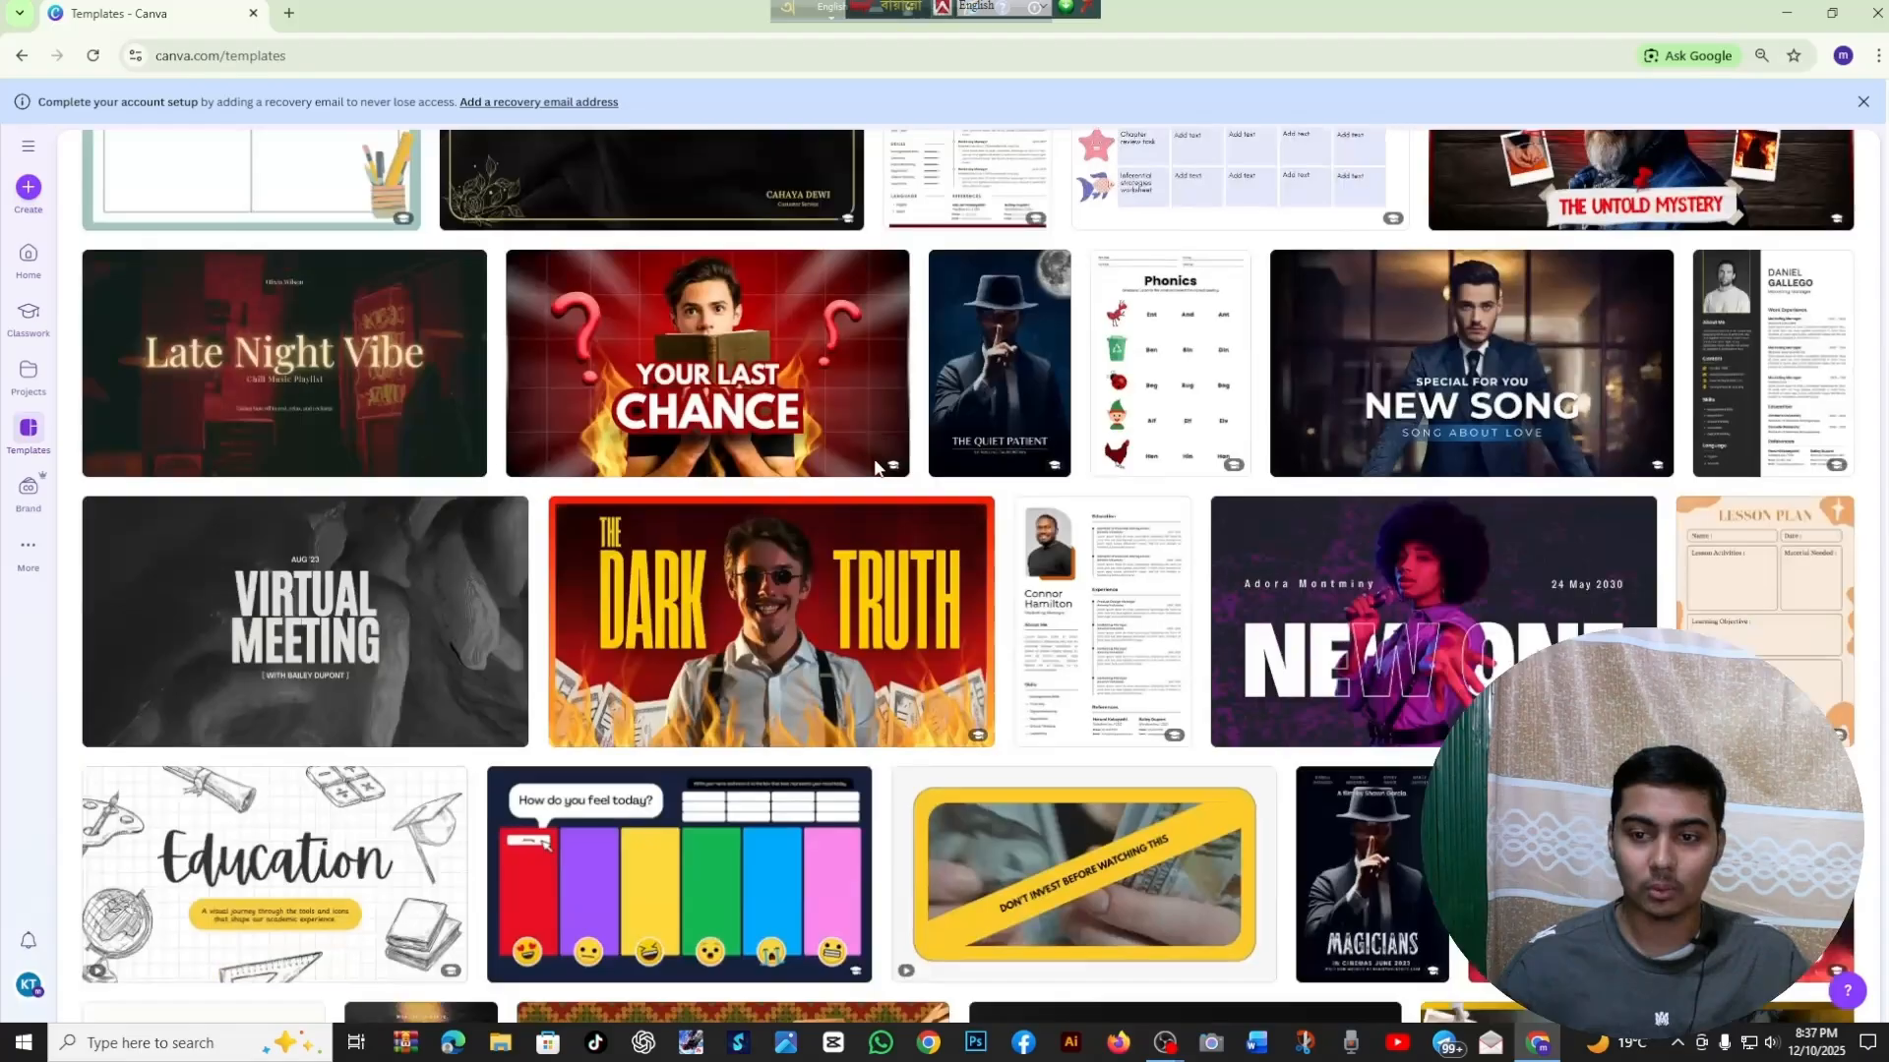
{"action": "scroll", "coordinate": [851, 492], "scroll_direction": "down", "scroll_amount": 4}
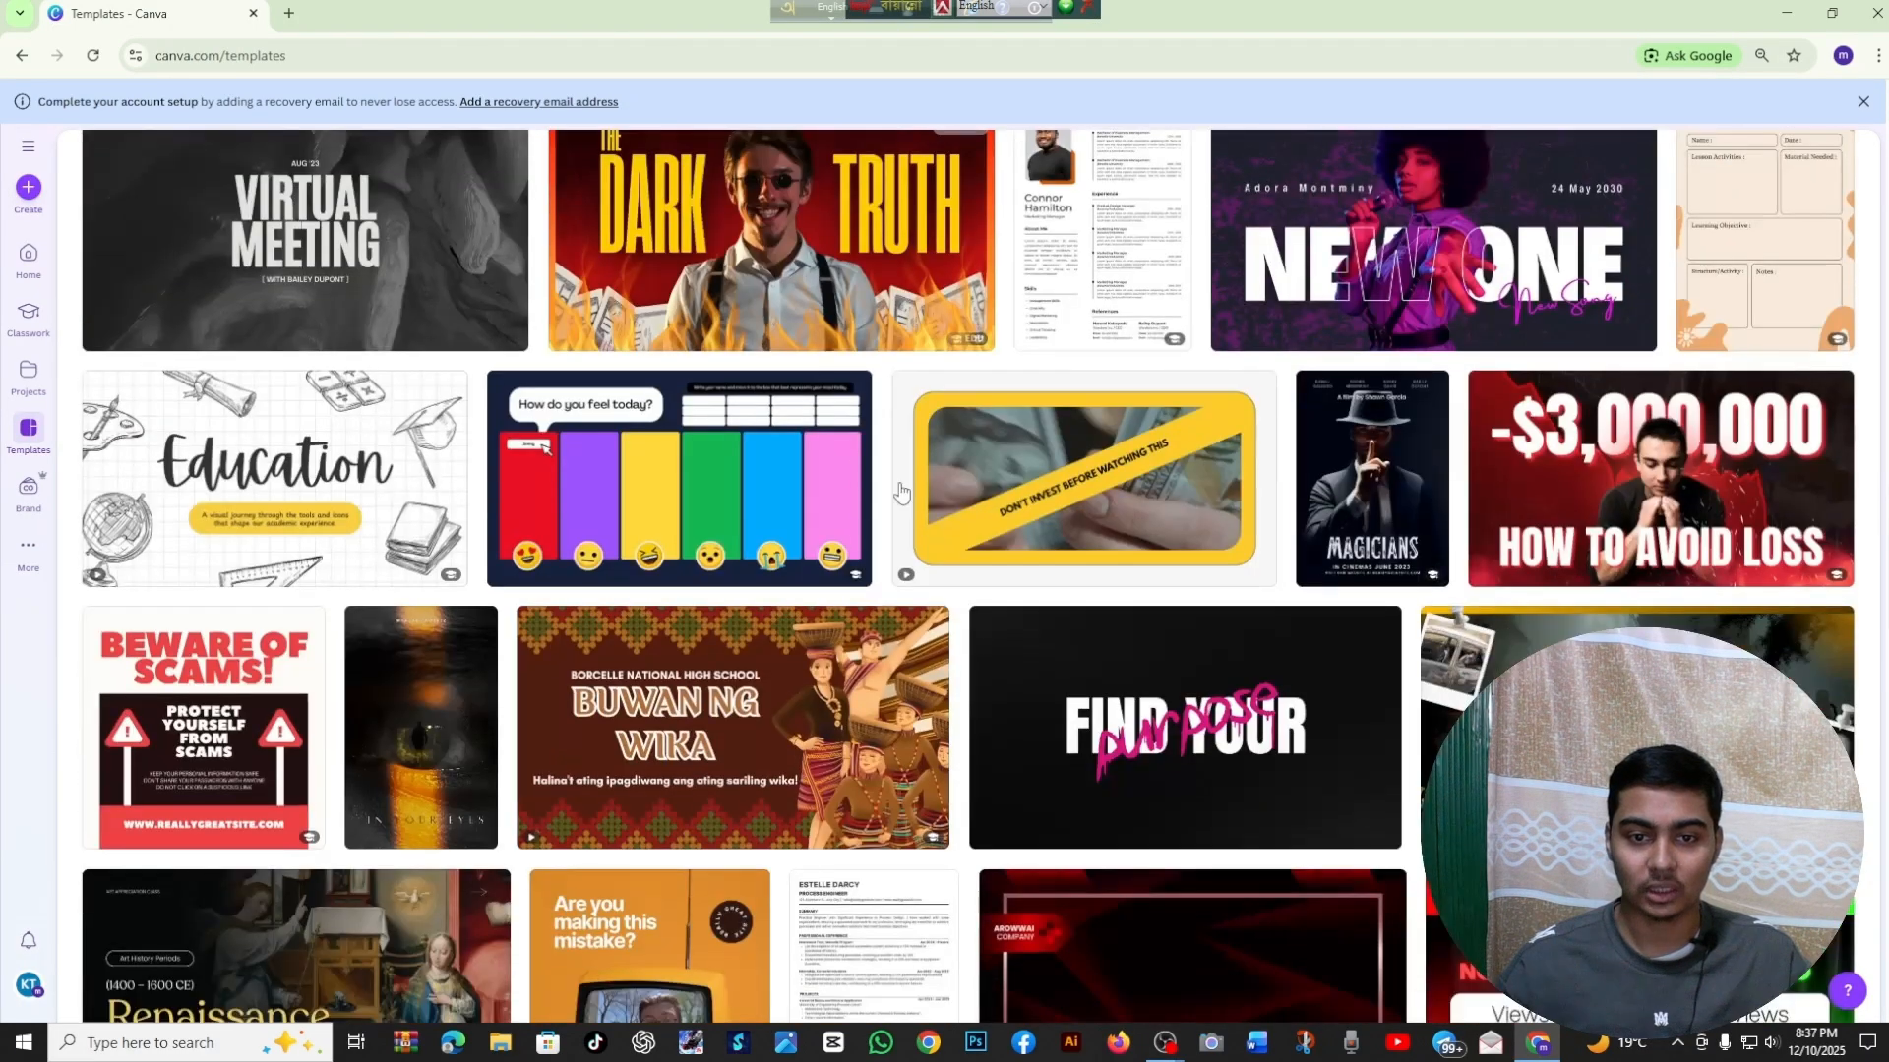
{"action": "scroll", "coordinate": [1134, 656], "scroll_direction": "down", "scroll_amount": 5}
{"action": "scroll", "coordinate": [1134, 656], "scroll_direction": "up", "scroll_amount": 6}
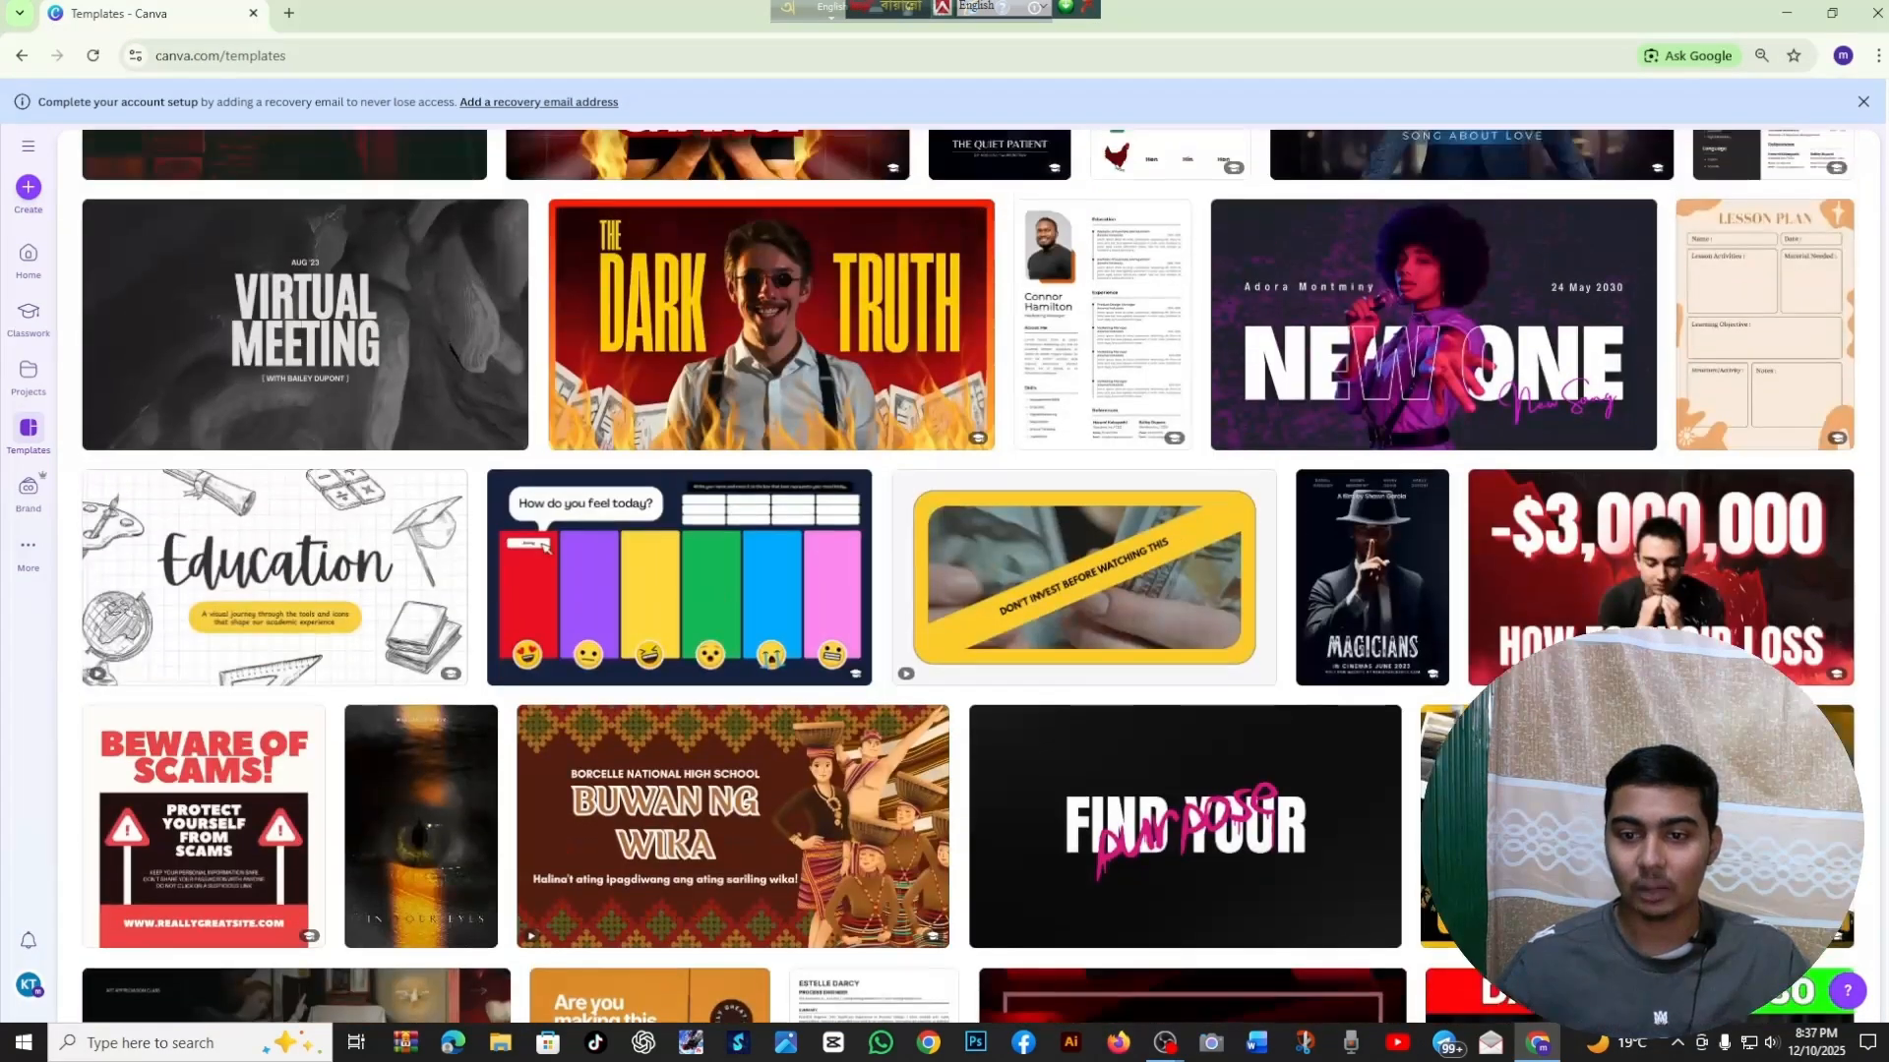
{"action": "scroll", "coordinate": [1134, 656], "scroll_direction": "down", "scroll_amount": 10}
{"action": "scroll", "coordinate": [967, 576], "scroll_direction": "up", "scroll_amount": 15}
{"action": "scroll", "coordinate": [968, 576], "scroll_direction": "down", "scroll_amount": 6}
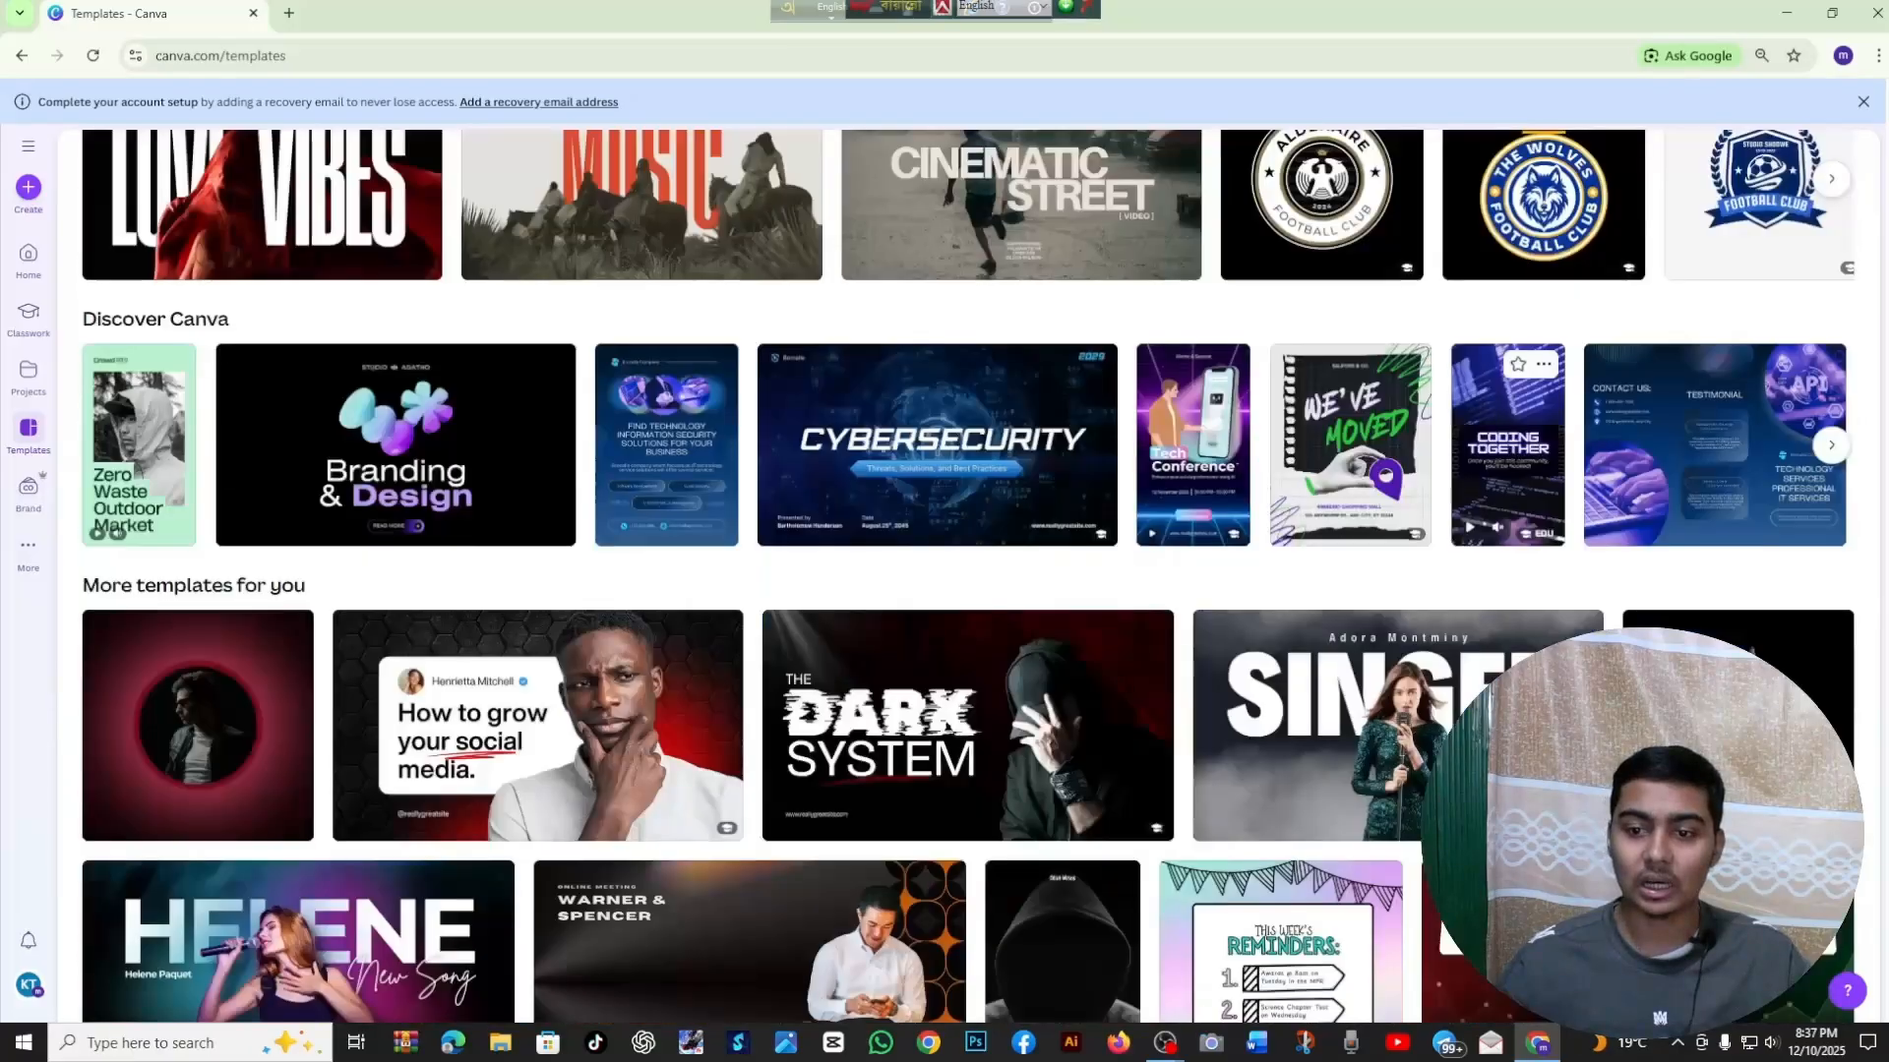
{"action": "scroll", "coordinate": [968, 575], "scroll_direction": "up", "scroll_amount": 4}
{"action": "scroll", "coordinate": [1066, 339], "scroll_direction": "up", "scroll_amount": 5}
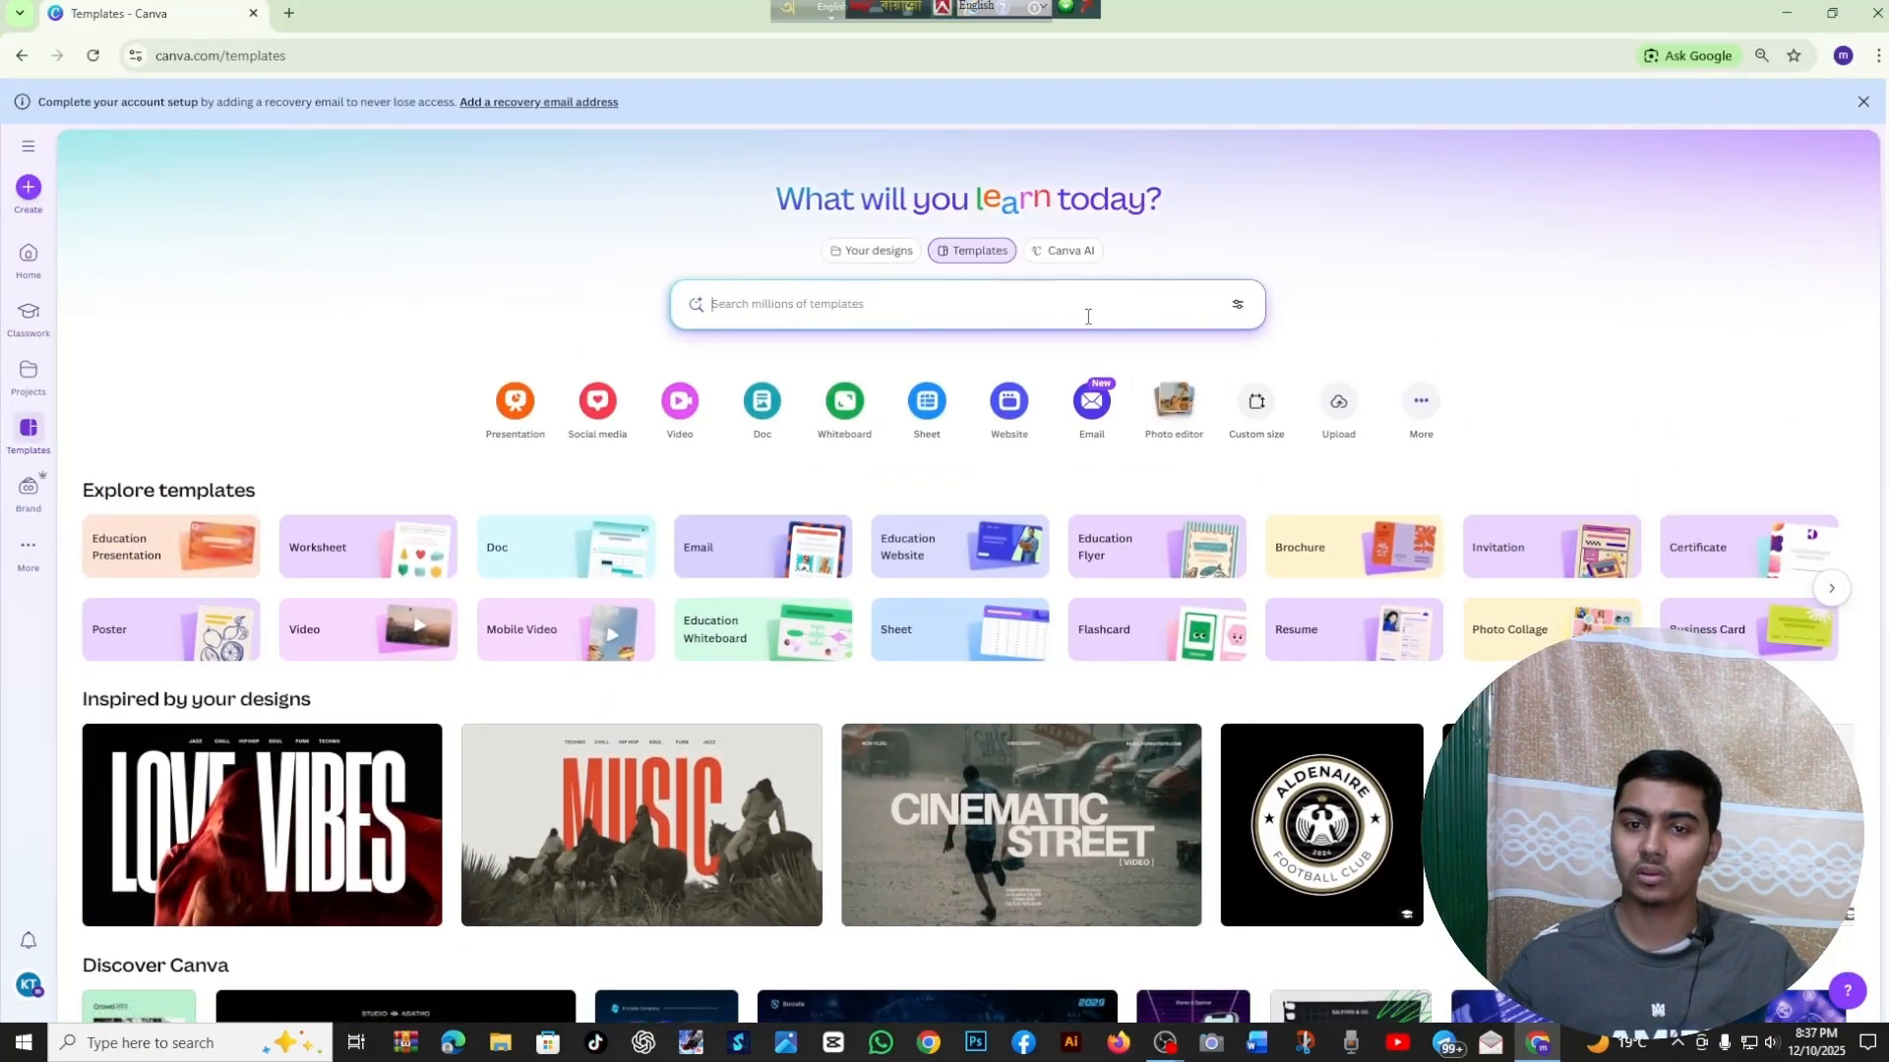
Search the templates for "you tube thumbnail"
{"action": "left_click", "coordinate": [1086, 313]}
{"action": "type", "text": "yuo tube"}
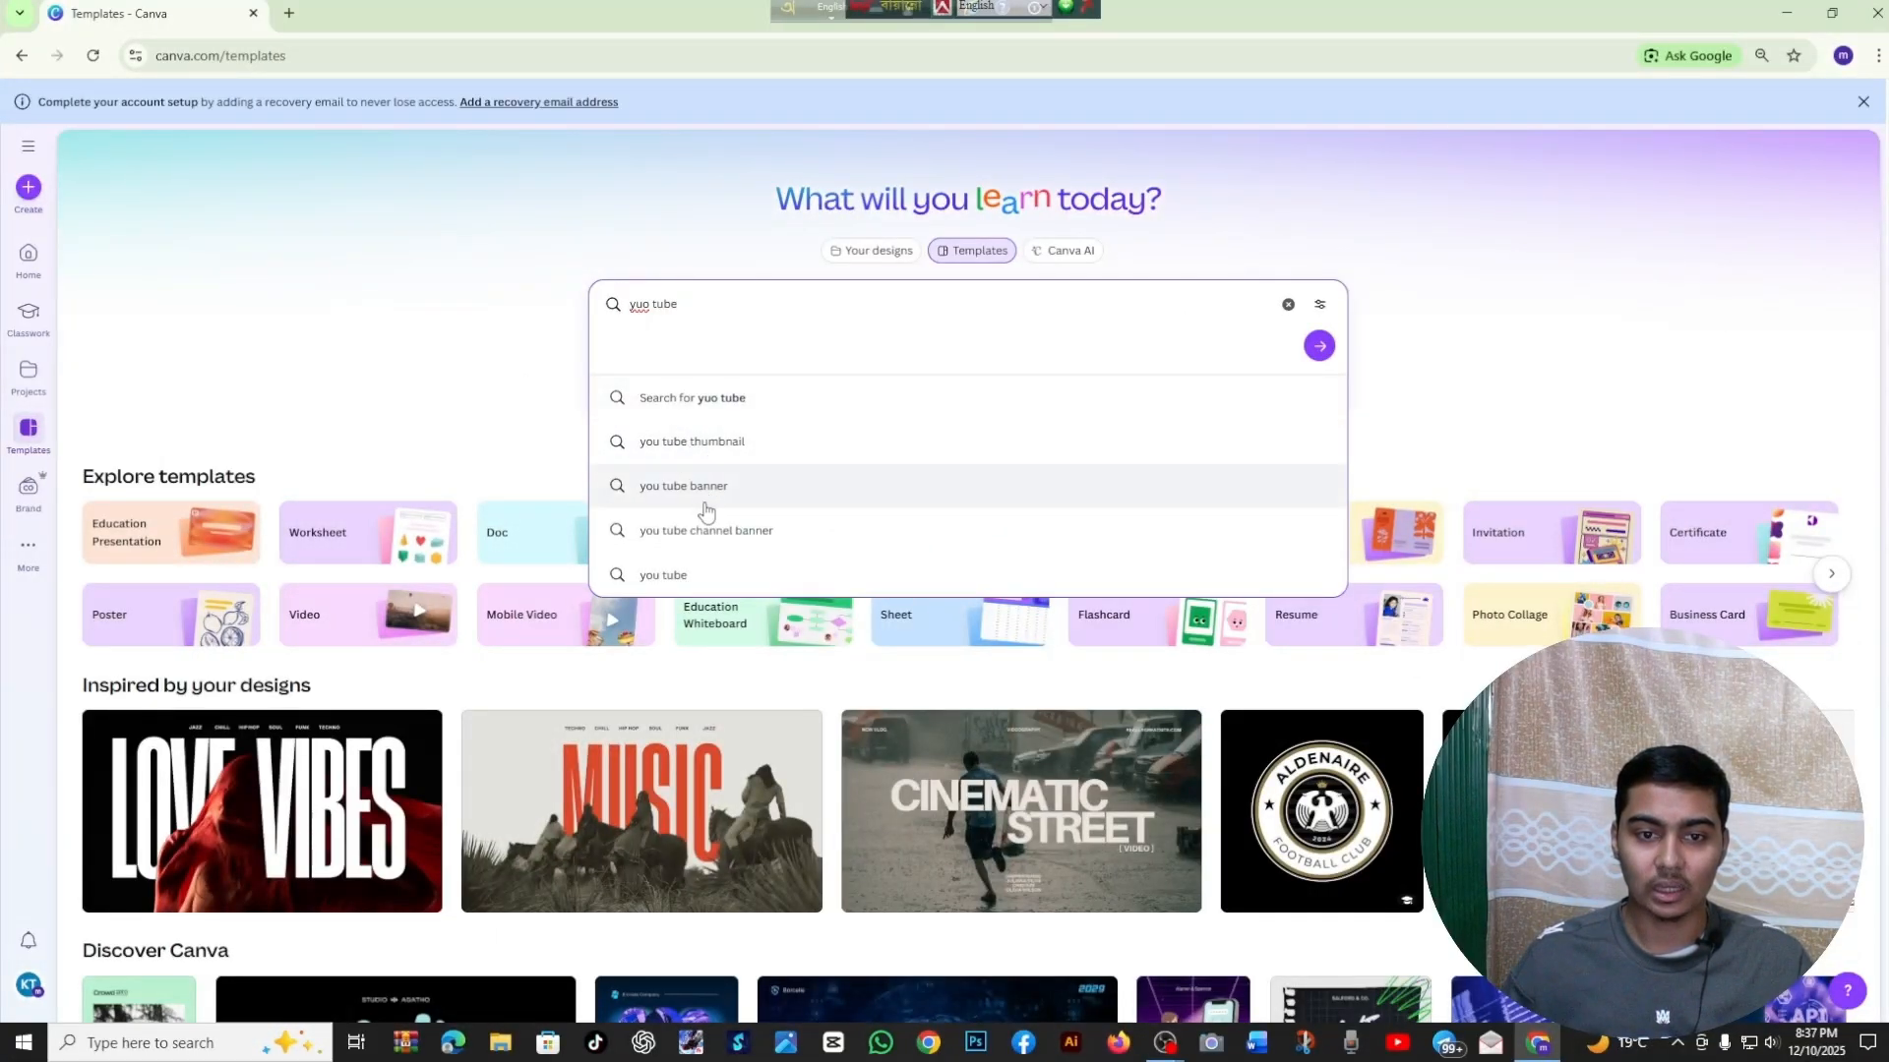
{"action": "left_click", "coordinate": [727, 449]}
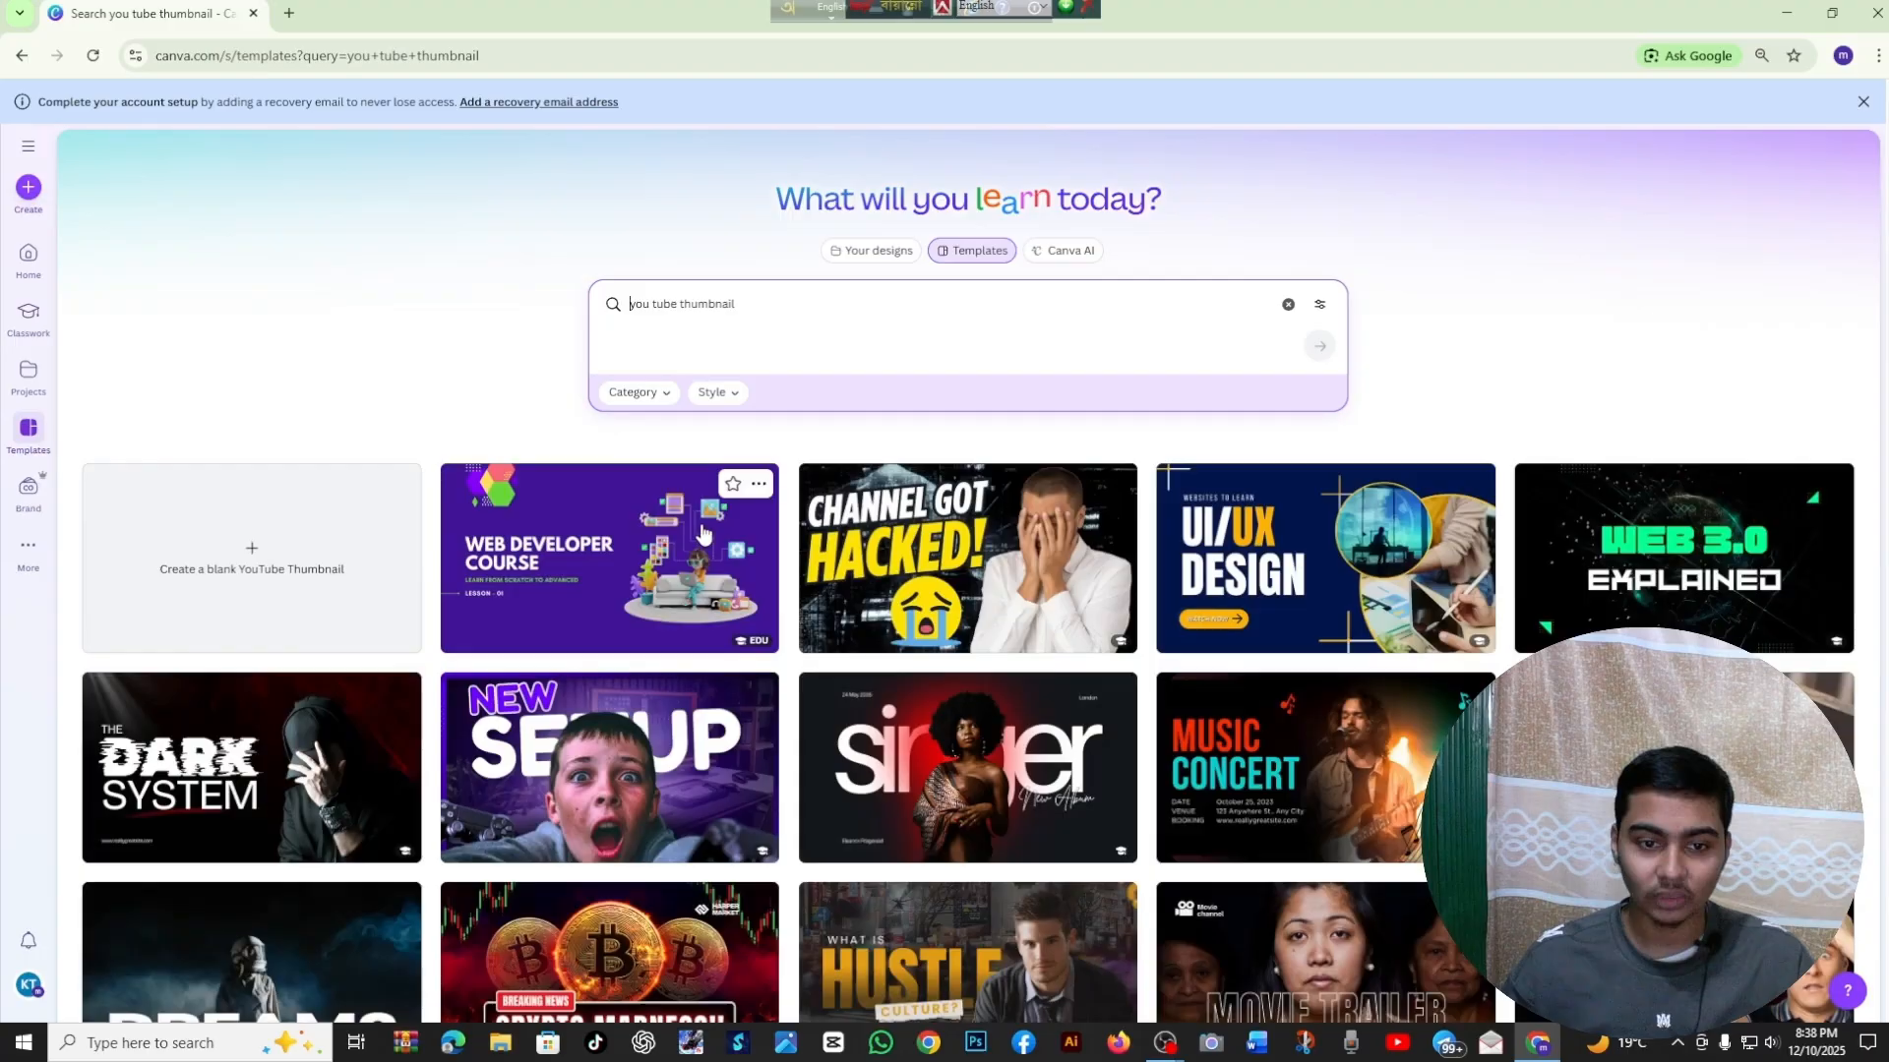
Examine the range of YouTube thumbnail templates in the search results
{"action": "scroll", "coordinate": [704, 529], "scroll_direction": "down", "scroll_amount": 8}
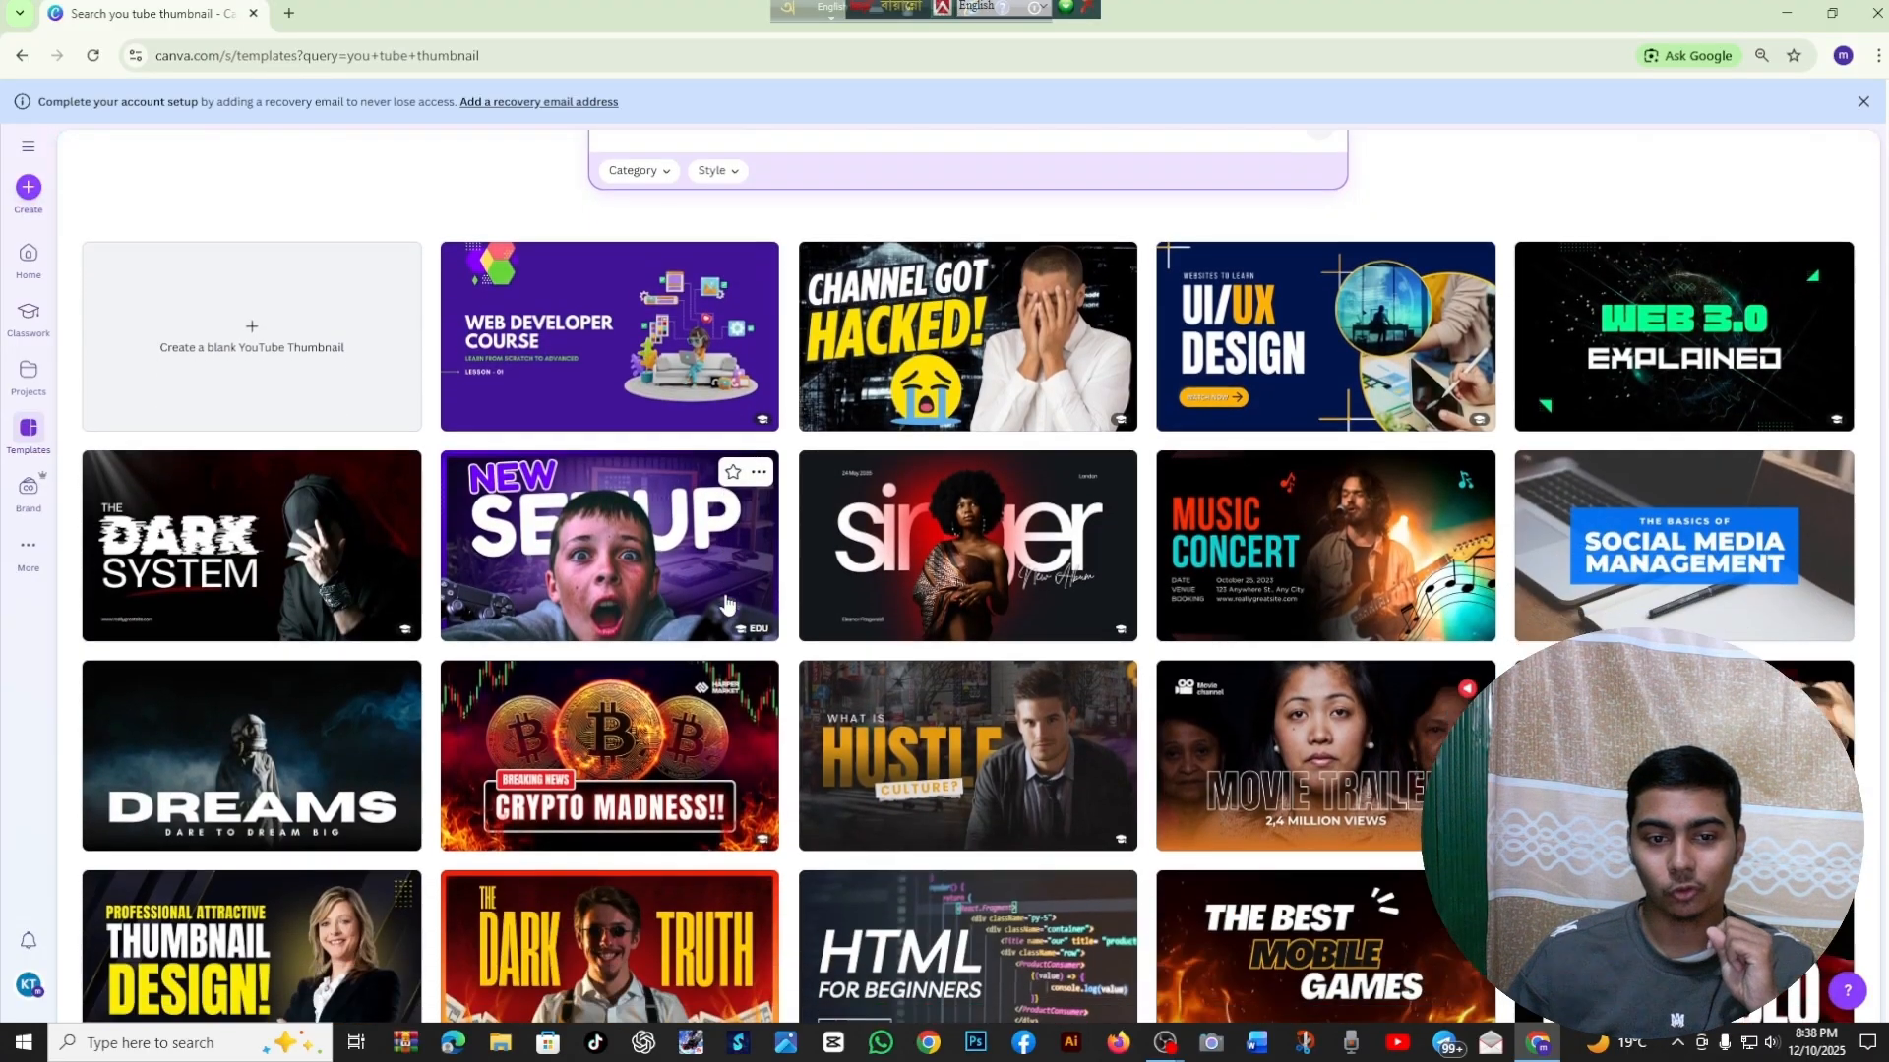
{"action": "scroll", "coordinate": [689, 561], "scroll_direction": "down", "scroll_amount": 12}
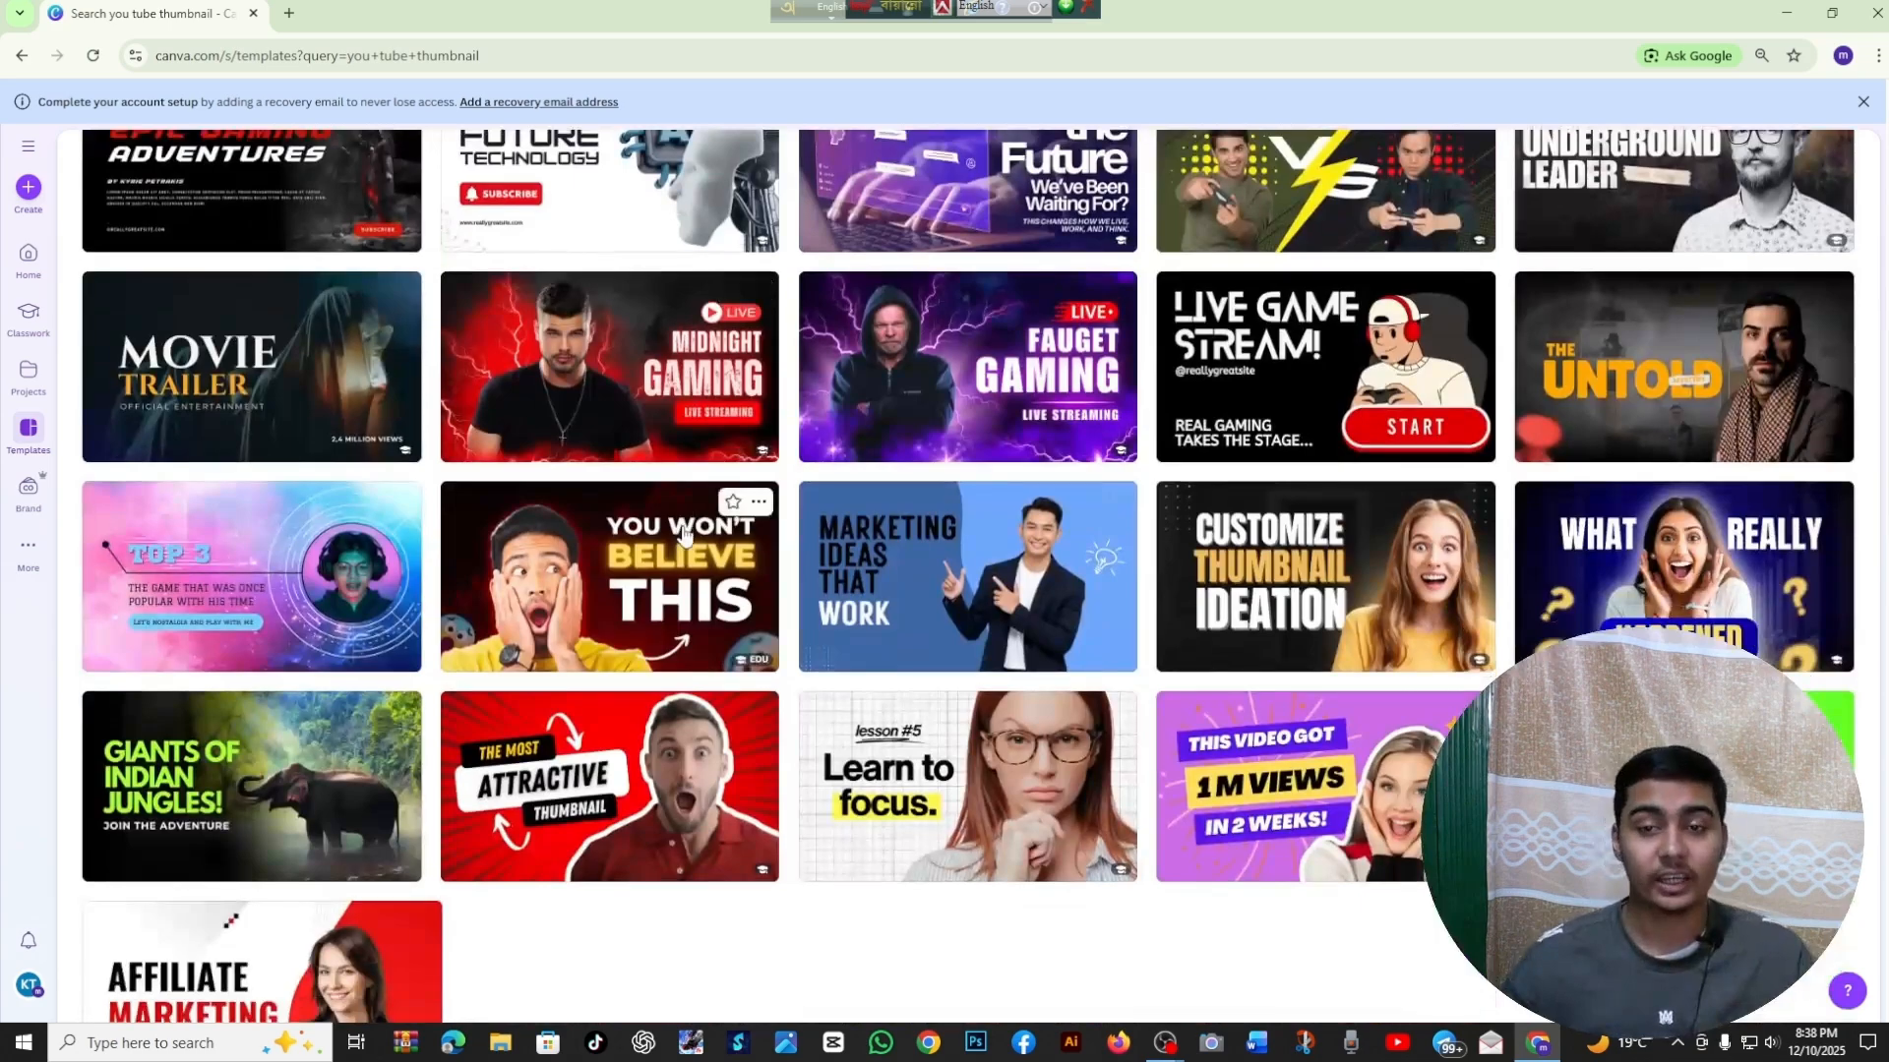
{"action": "scroll", "coordinate": [657, 509], "scroll_direction": "down", "scroll_amount": 1}
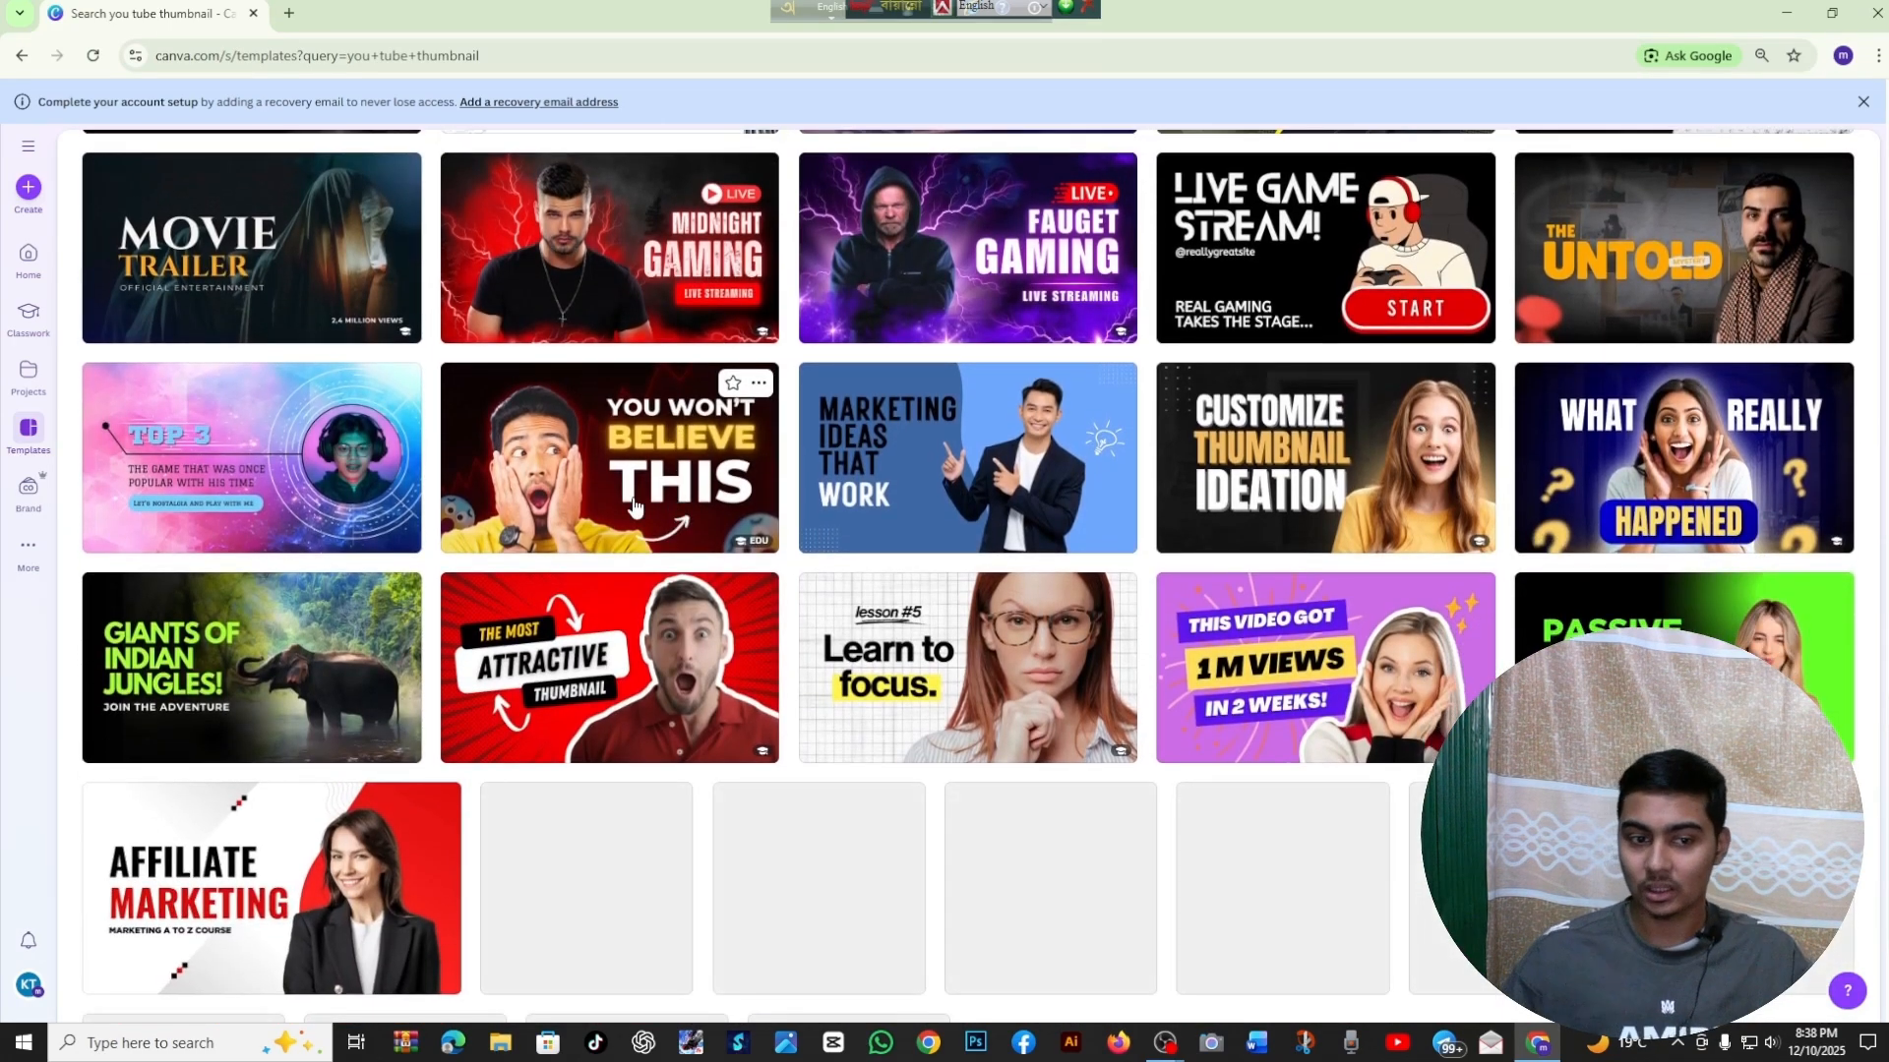
{"action": "scroll", "coordinate": [629, 521], "scroll_direction": "down", "scroll_amount": 3}
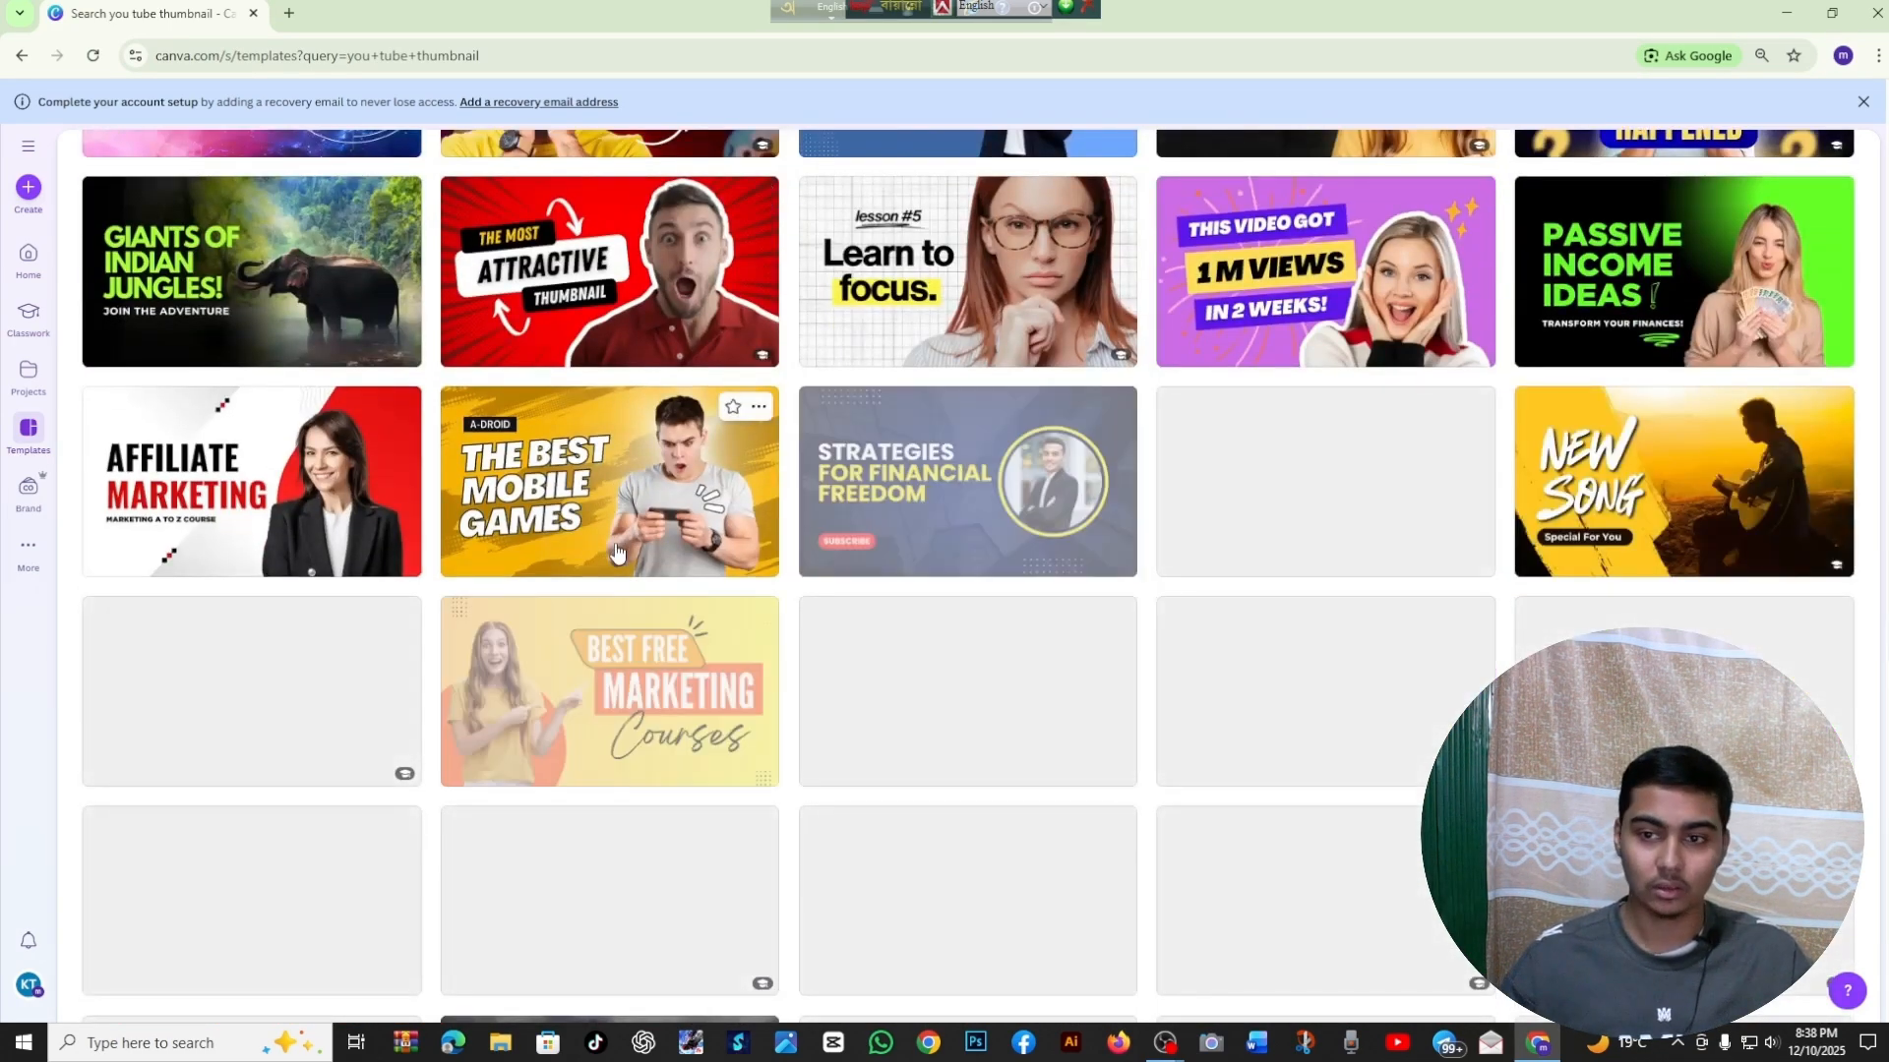
{"action": "scroll", "coordinate": [613, 553], "scroll_direction": "down", "scroll_amount": 3}
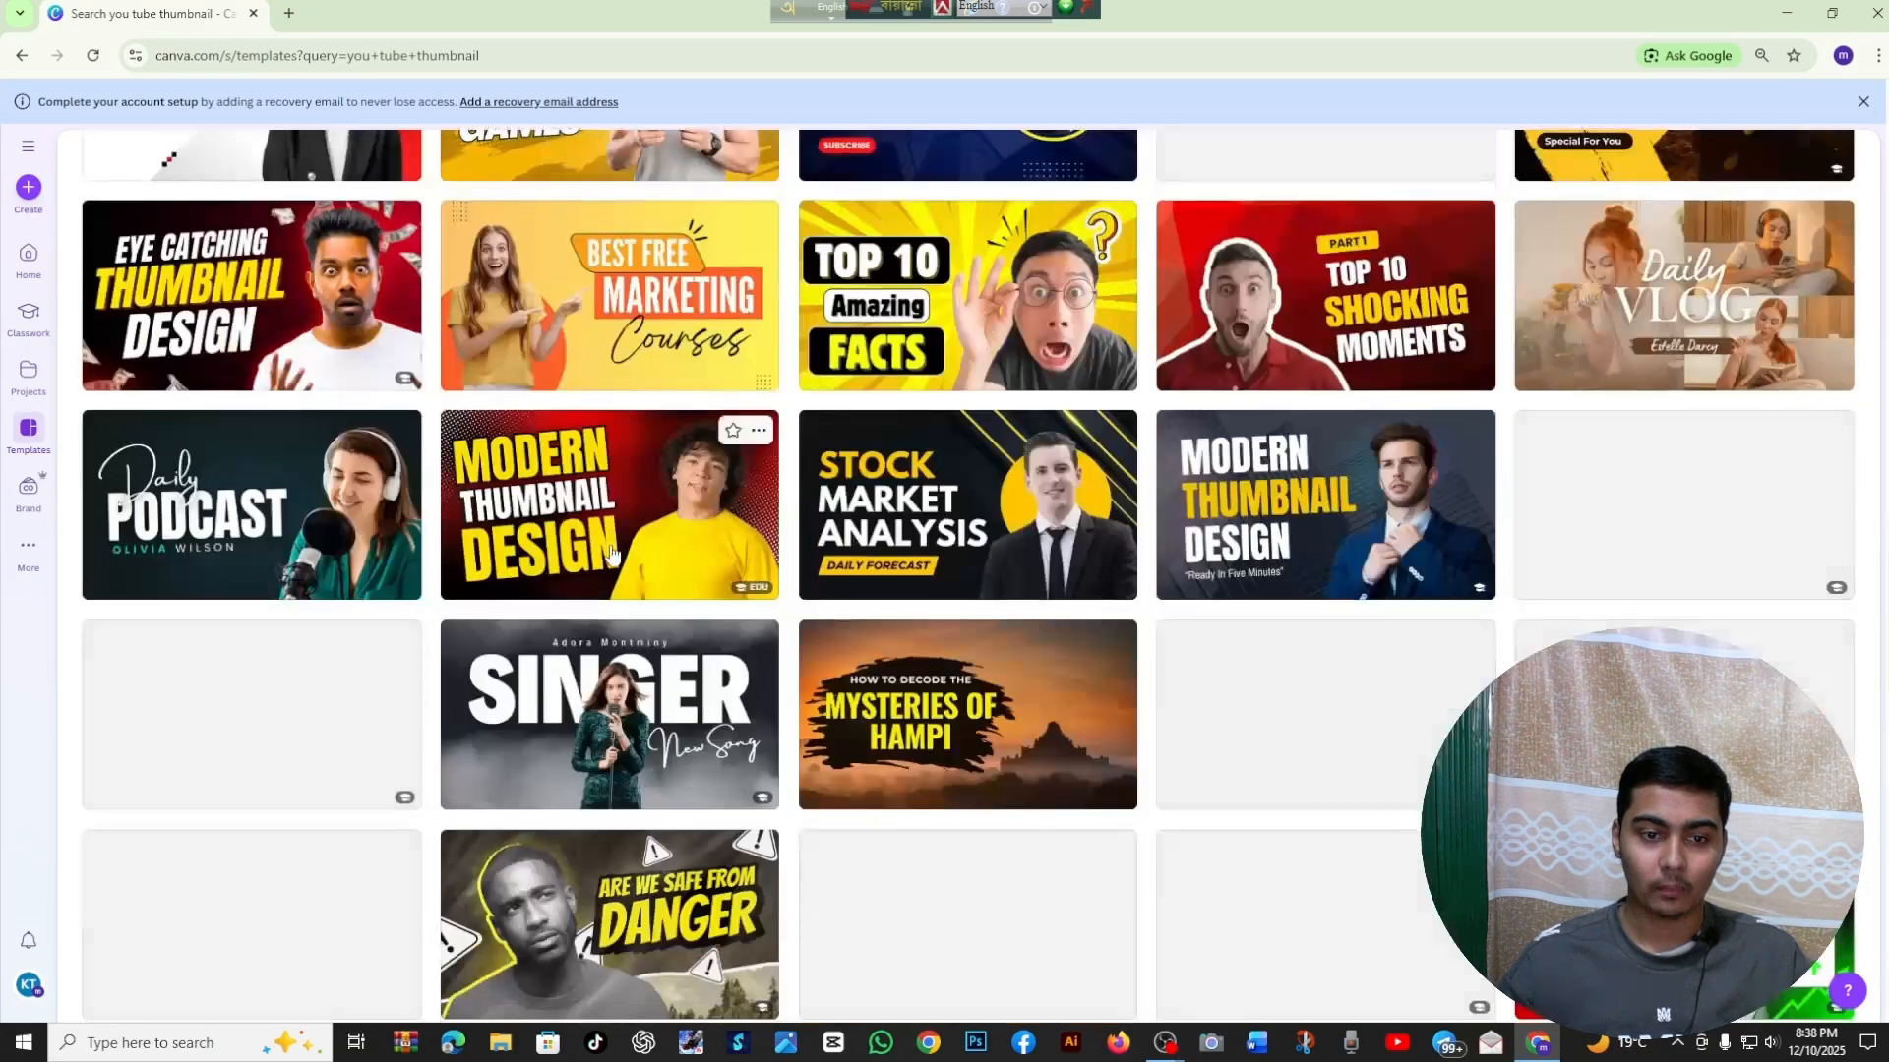
{"action": "scroll", "coordinate": [611, 553], "scroll_direction": "down", "scroll_amount": 4}
{"action": "scroll", "coordinate": [608, 557], "scroll_direction": "down", "scroll_amount": 2}
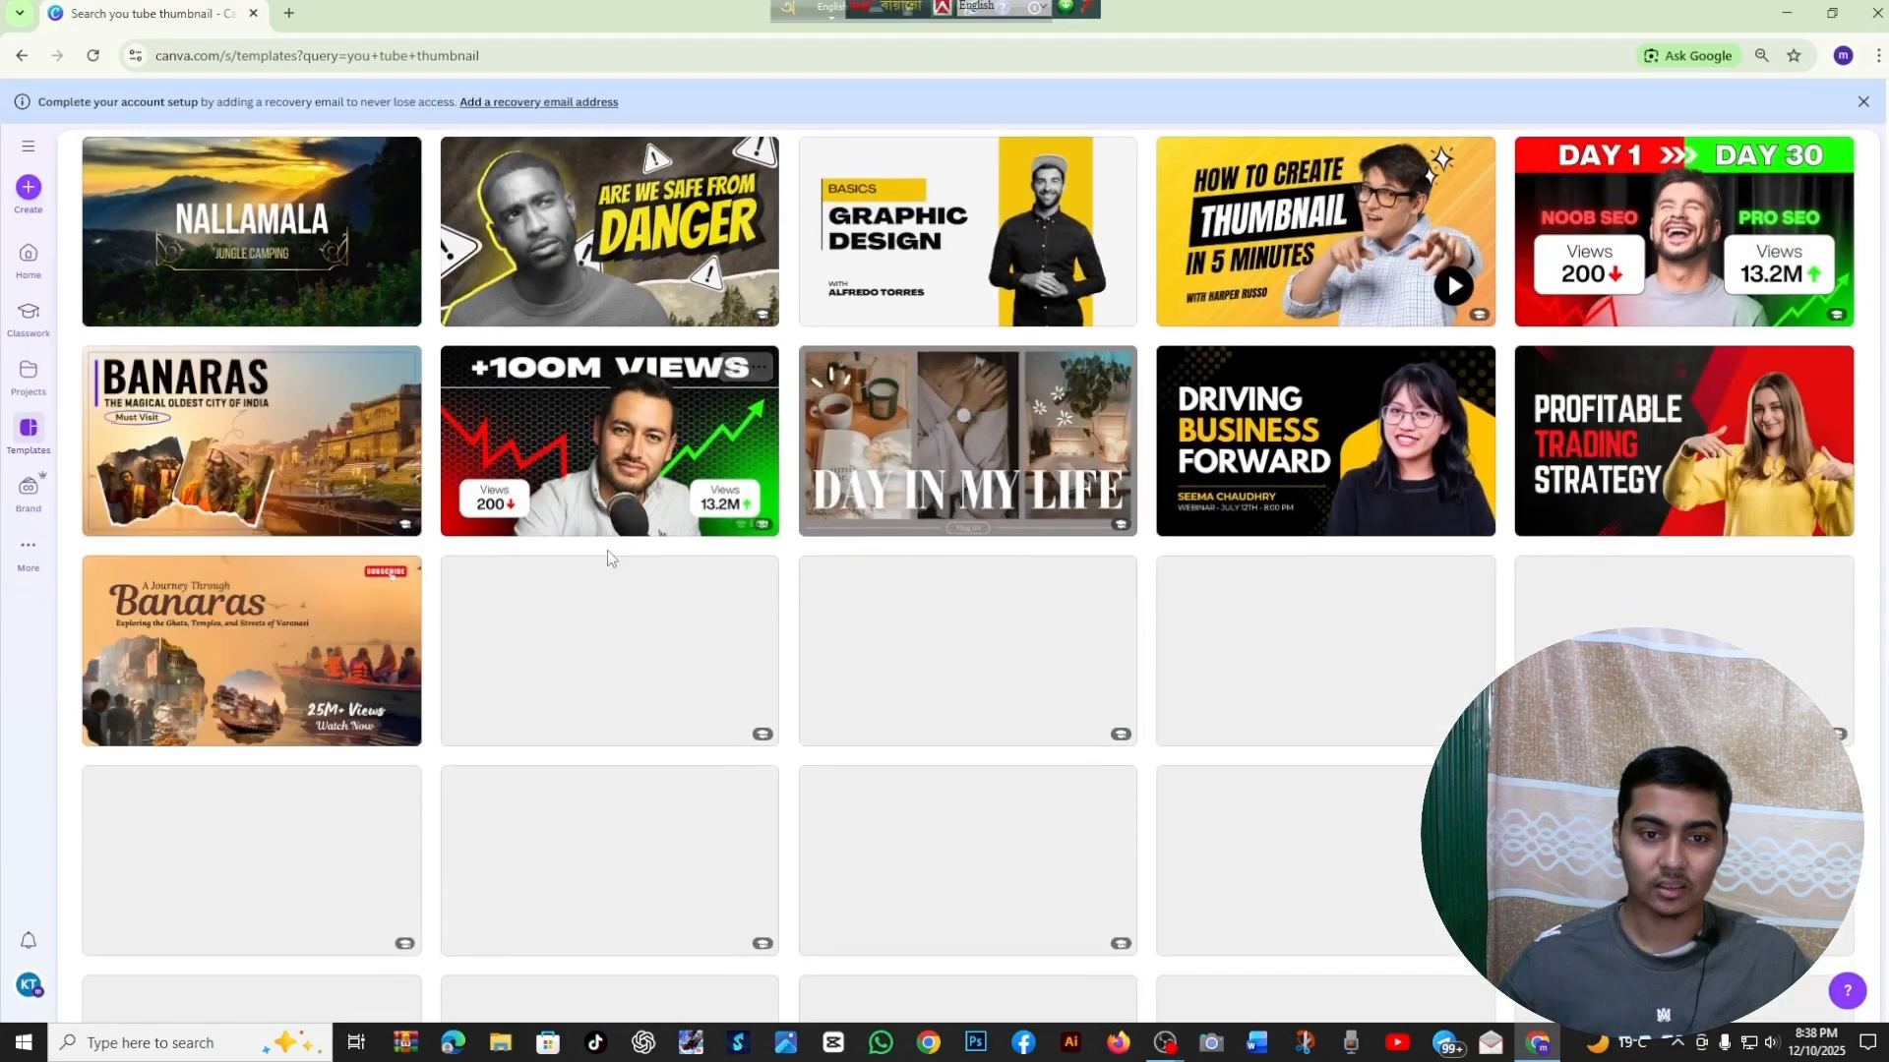
{"action": "scroll", "coordinate": [608, 557], "scroll_direction": "down", "scroll_amount": 4}
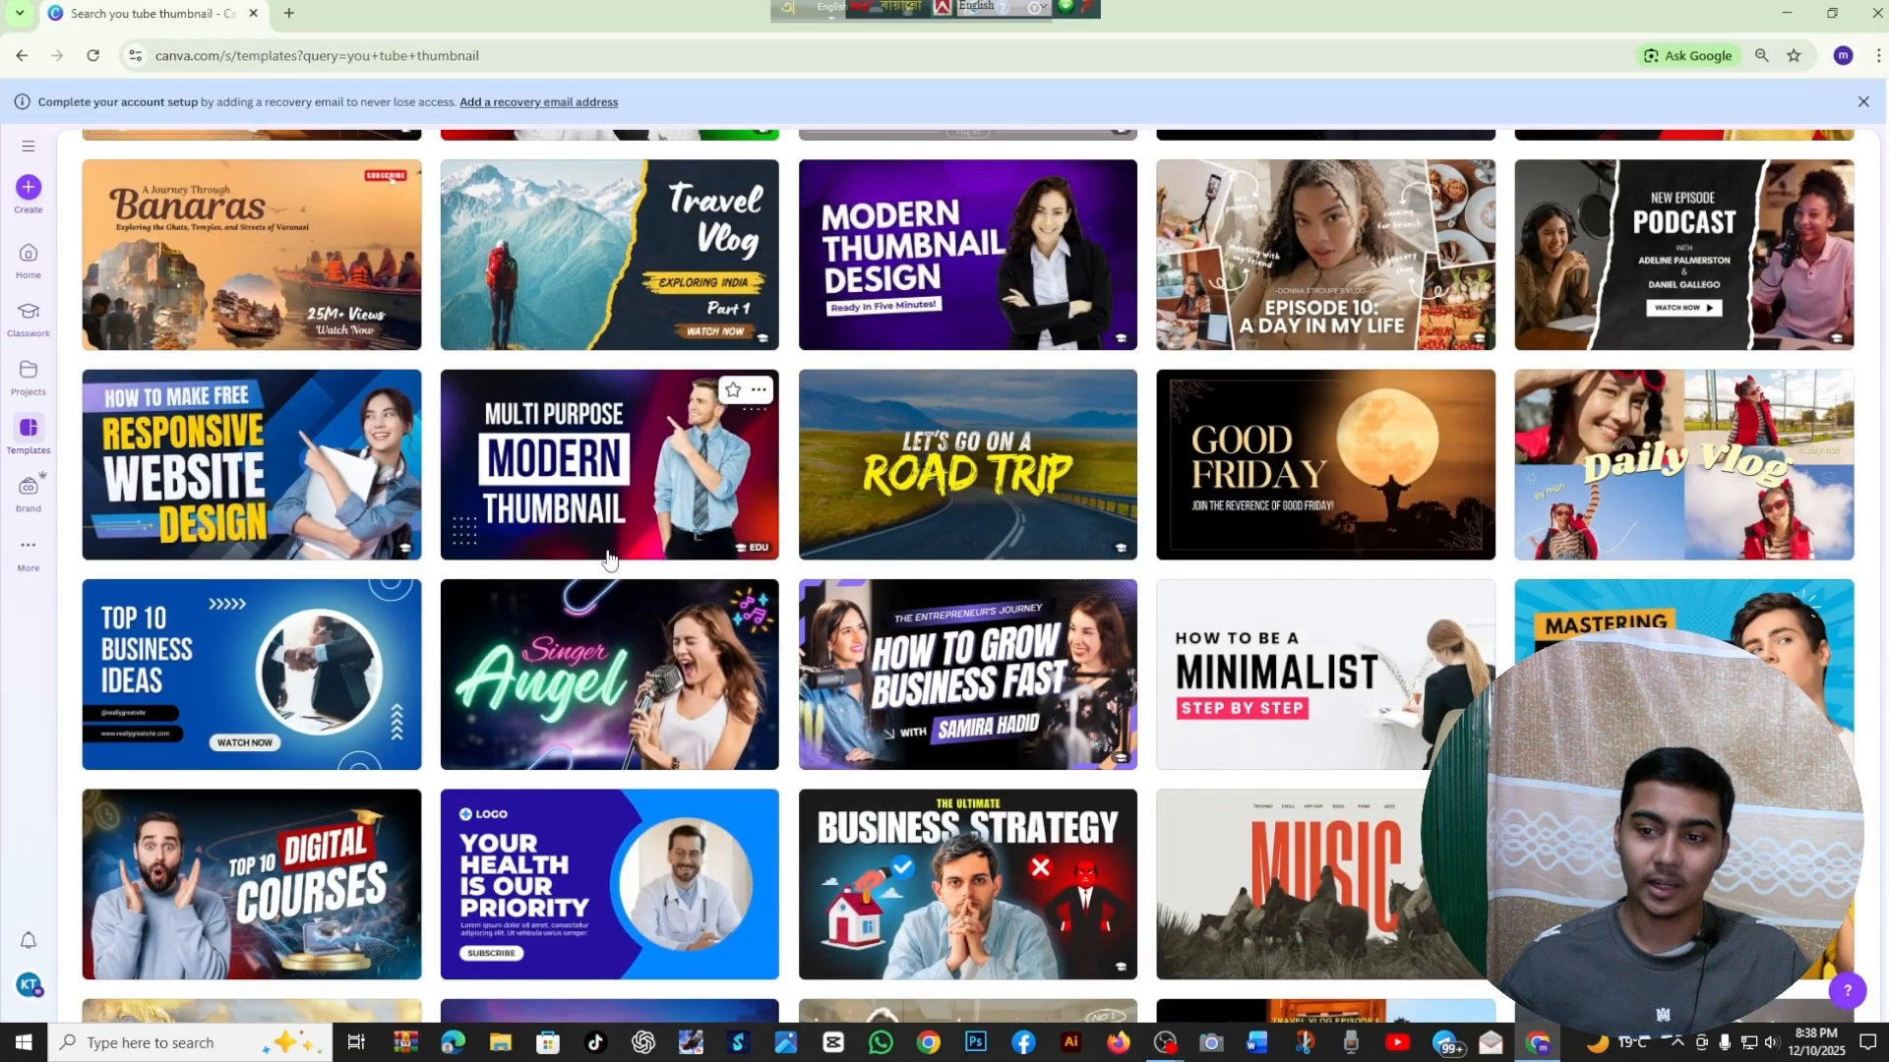
{"action": "scroll", "coordinate": [608, 557], "scroll_direction": "up", "scroll_amount": 20}
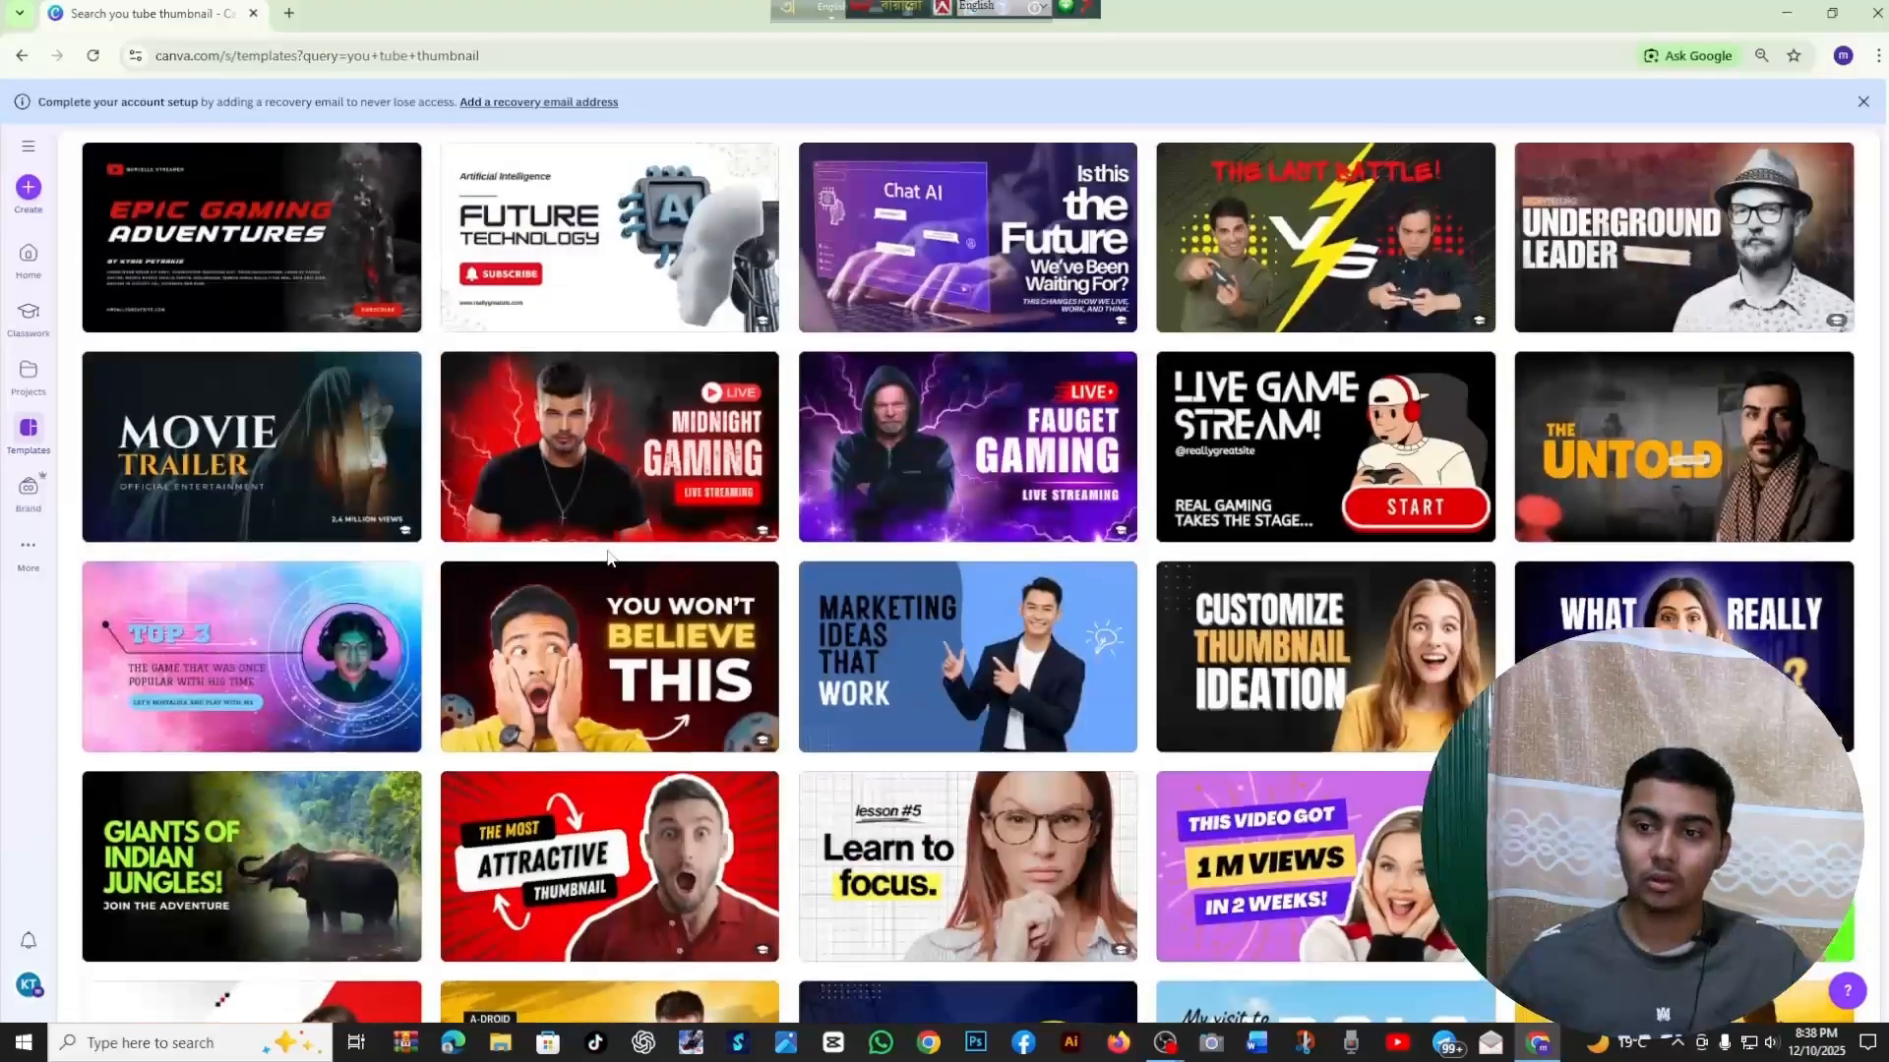
{"action": "scroll", "coordinate": [607, 558], "scroll_direction": "up", "scroll_amount": 17}
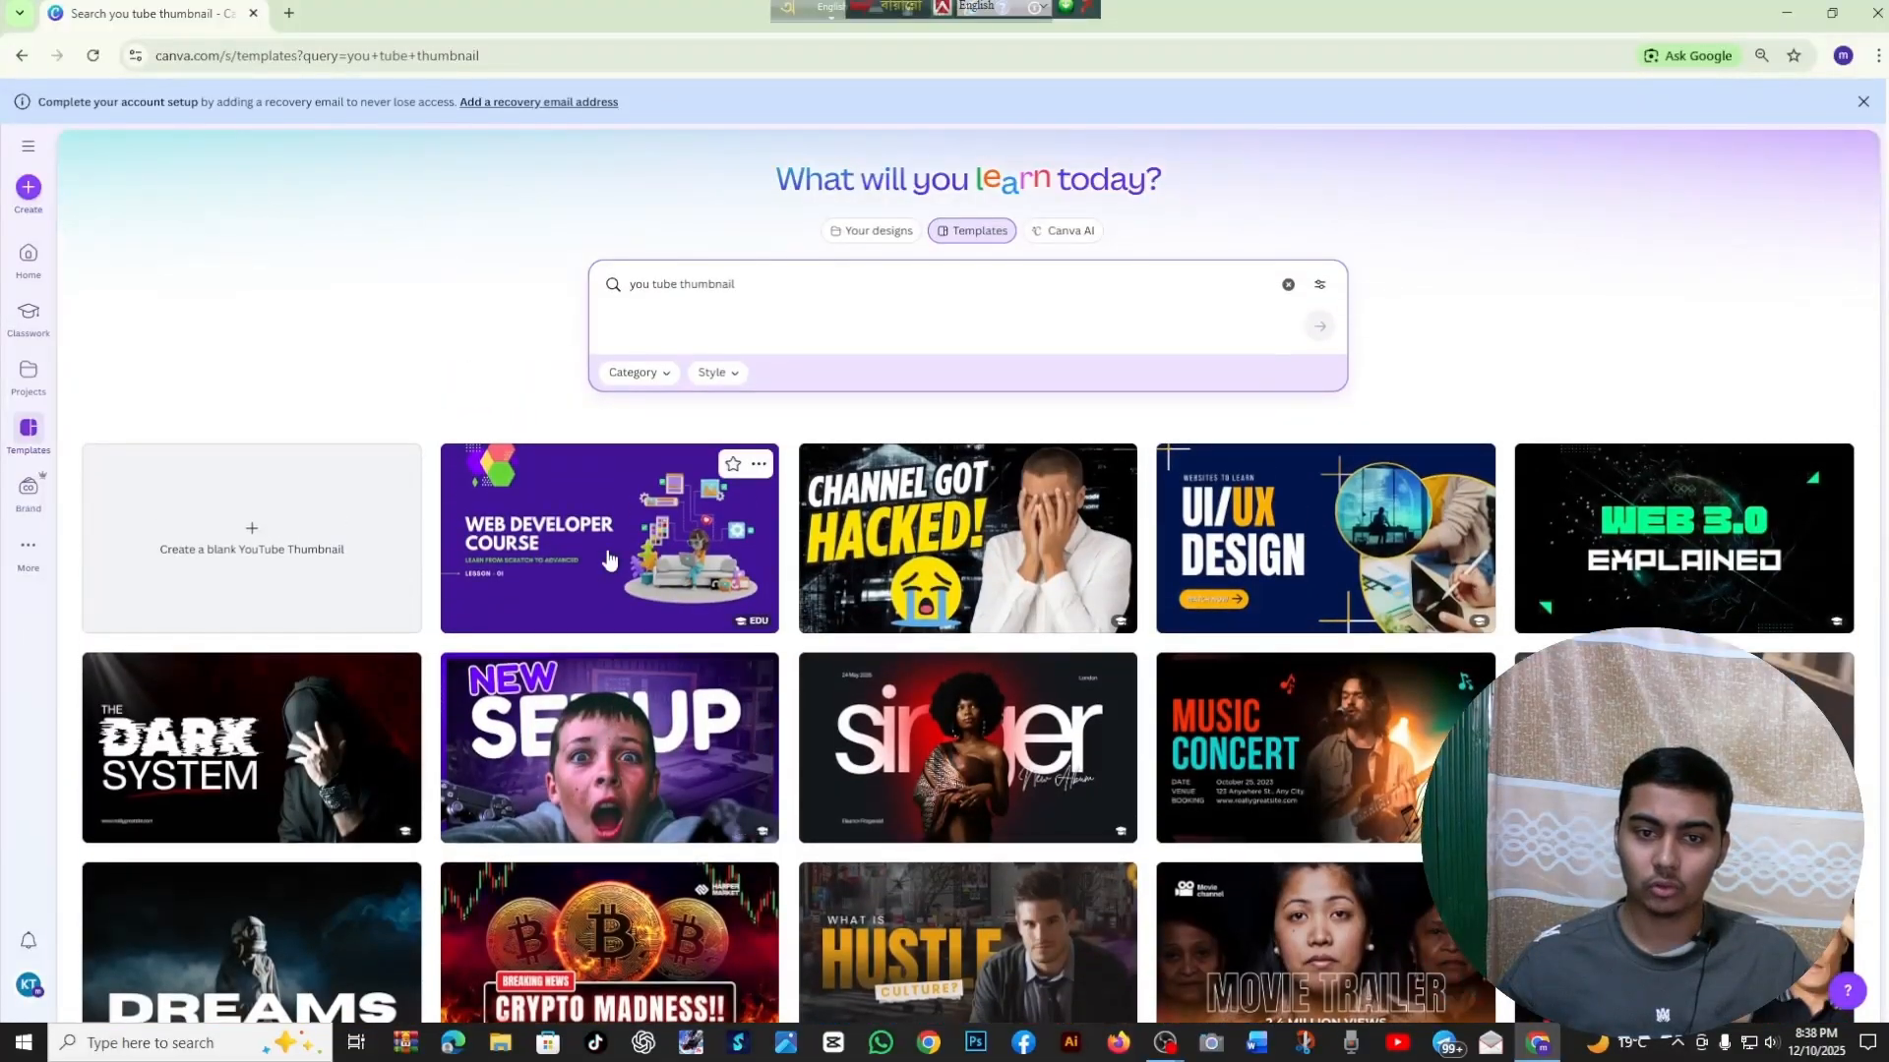
Open the "Purple & White Bold New Setup Youtube Thumbnail" template and start customizing it in the editor
{"action": "scroll", "coordinate": [608, 558], "scroll_direction": "down", "scroll_amount": 3}
{"action": "left_click", "coordinate": [646, 480]}
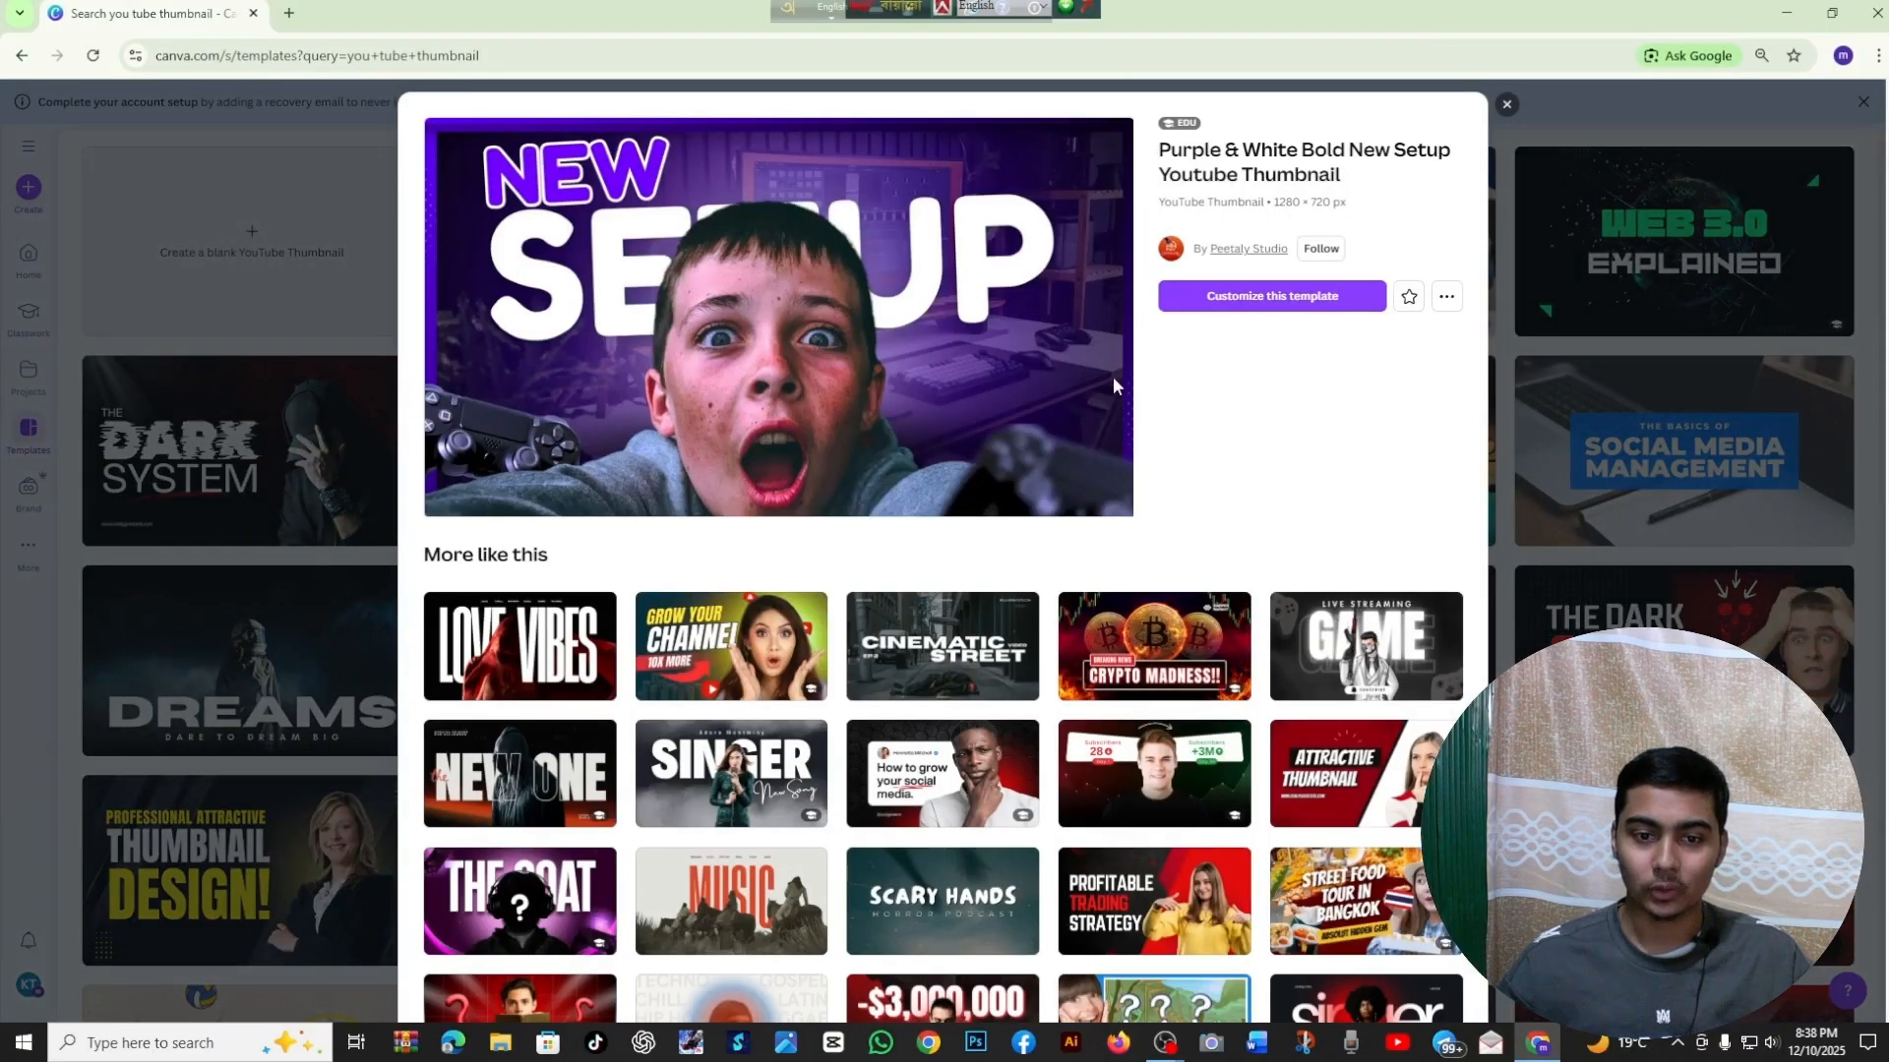
{"action": "scroll", "coordinate": [1114, 379], "scroll_direction": "down", "scroll_amount": 3}
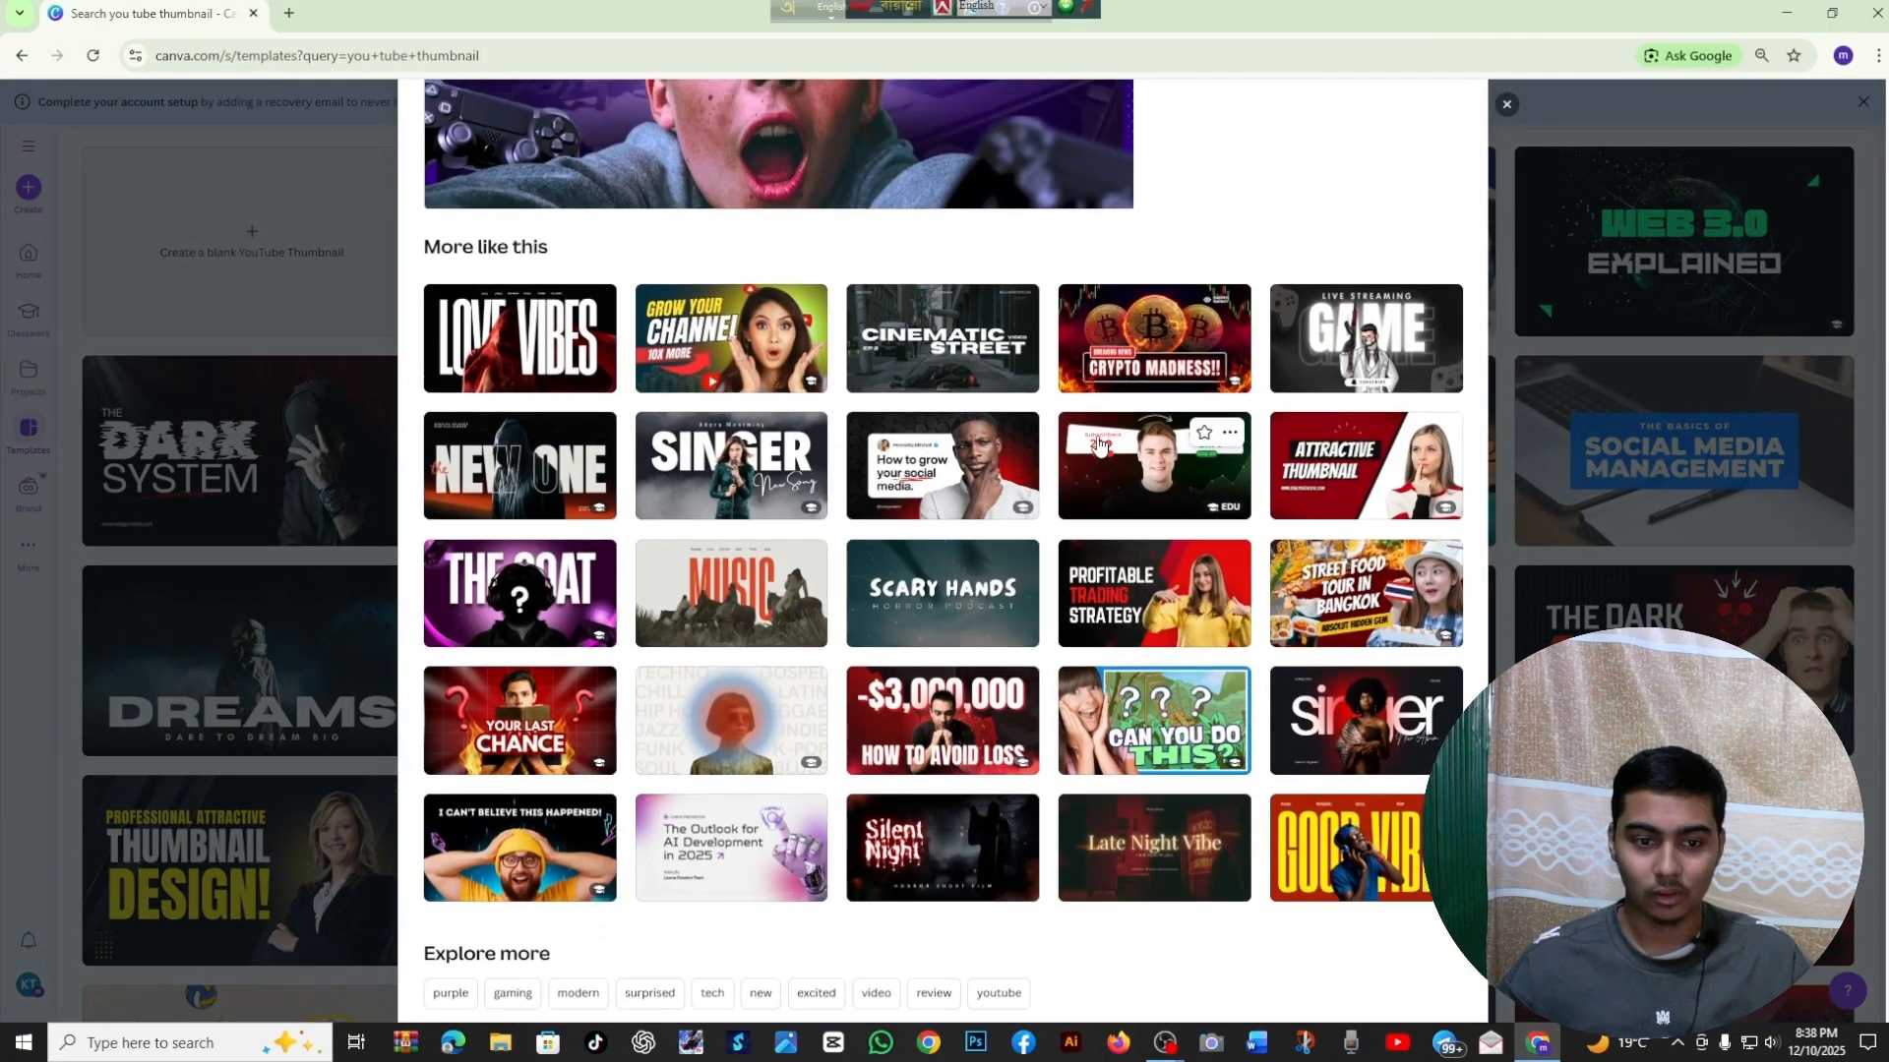
{"action": "scroll", "coordinate": [1100, 445], "scroll_direction": "up", "scroll_amount": 3}
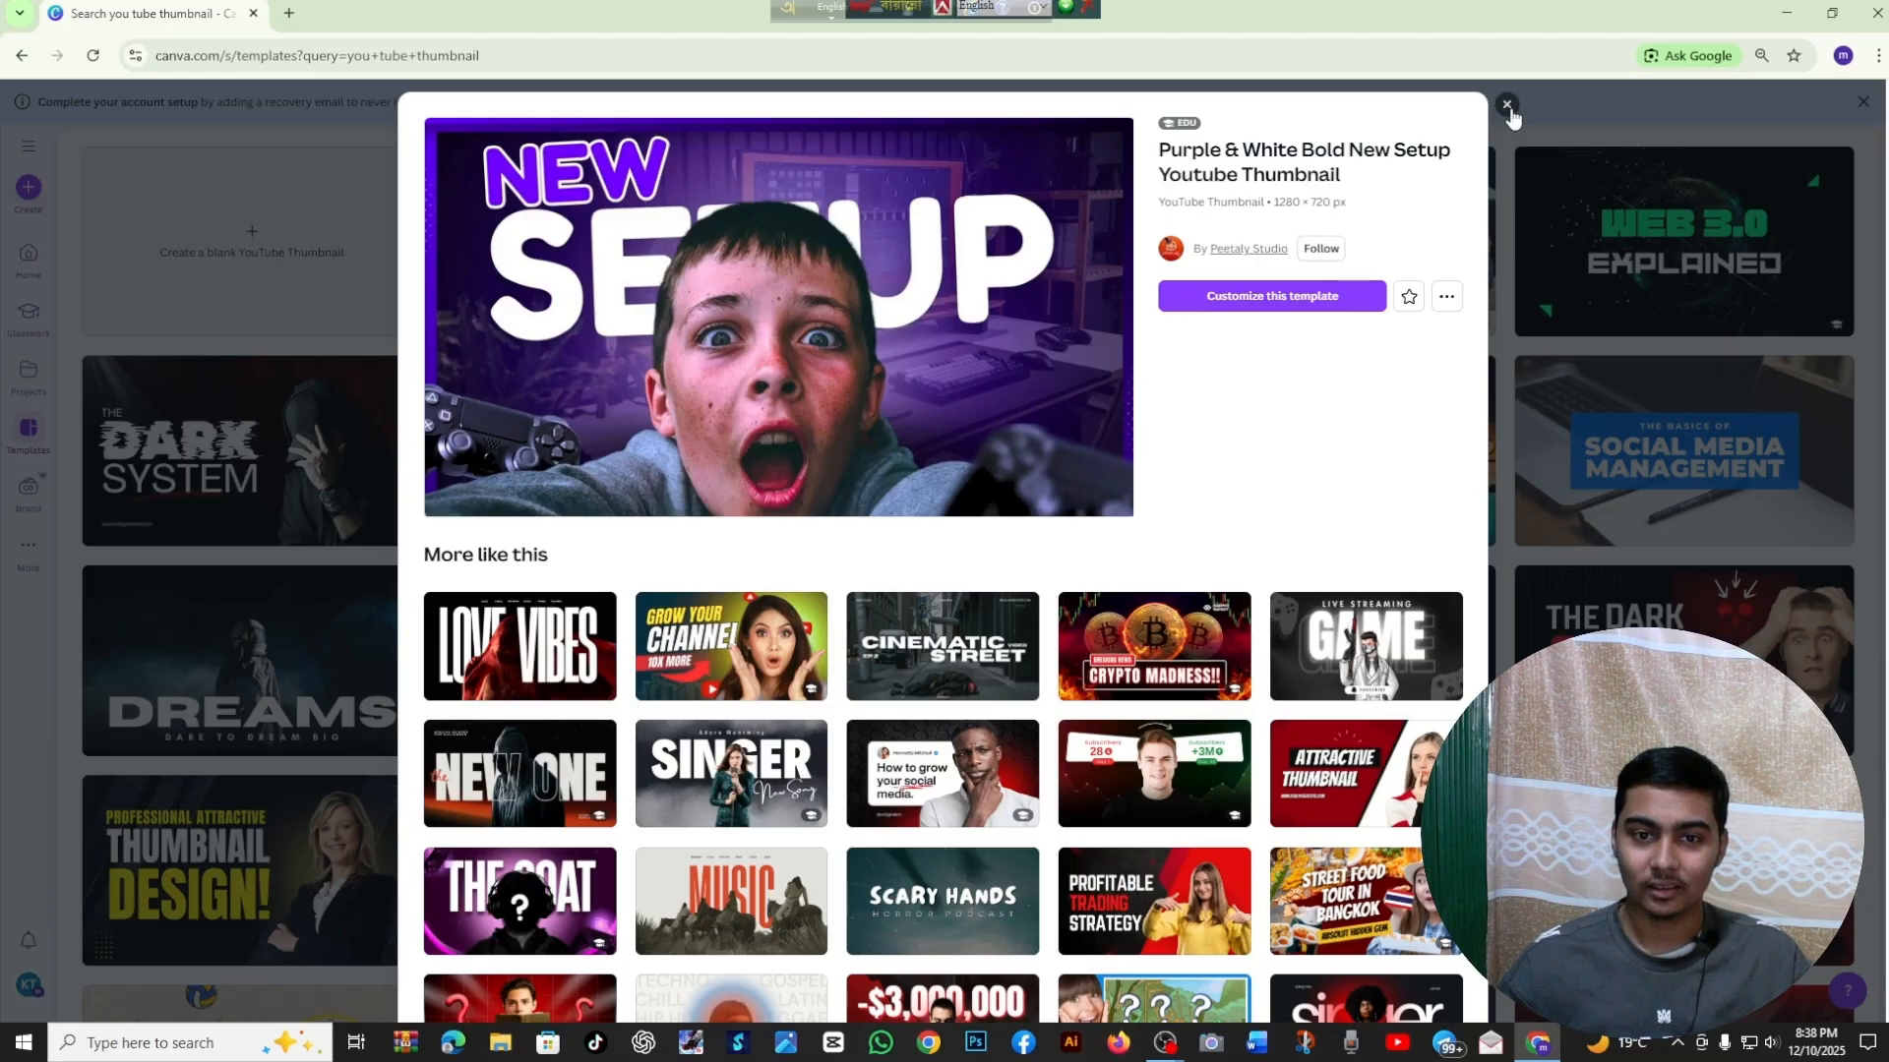
{"action": "left_click", "coordinate": [1346, 288]}
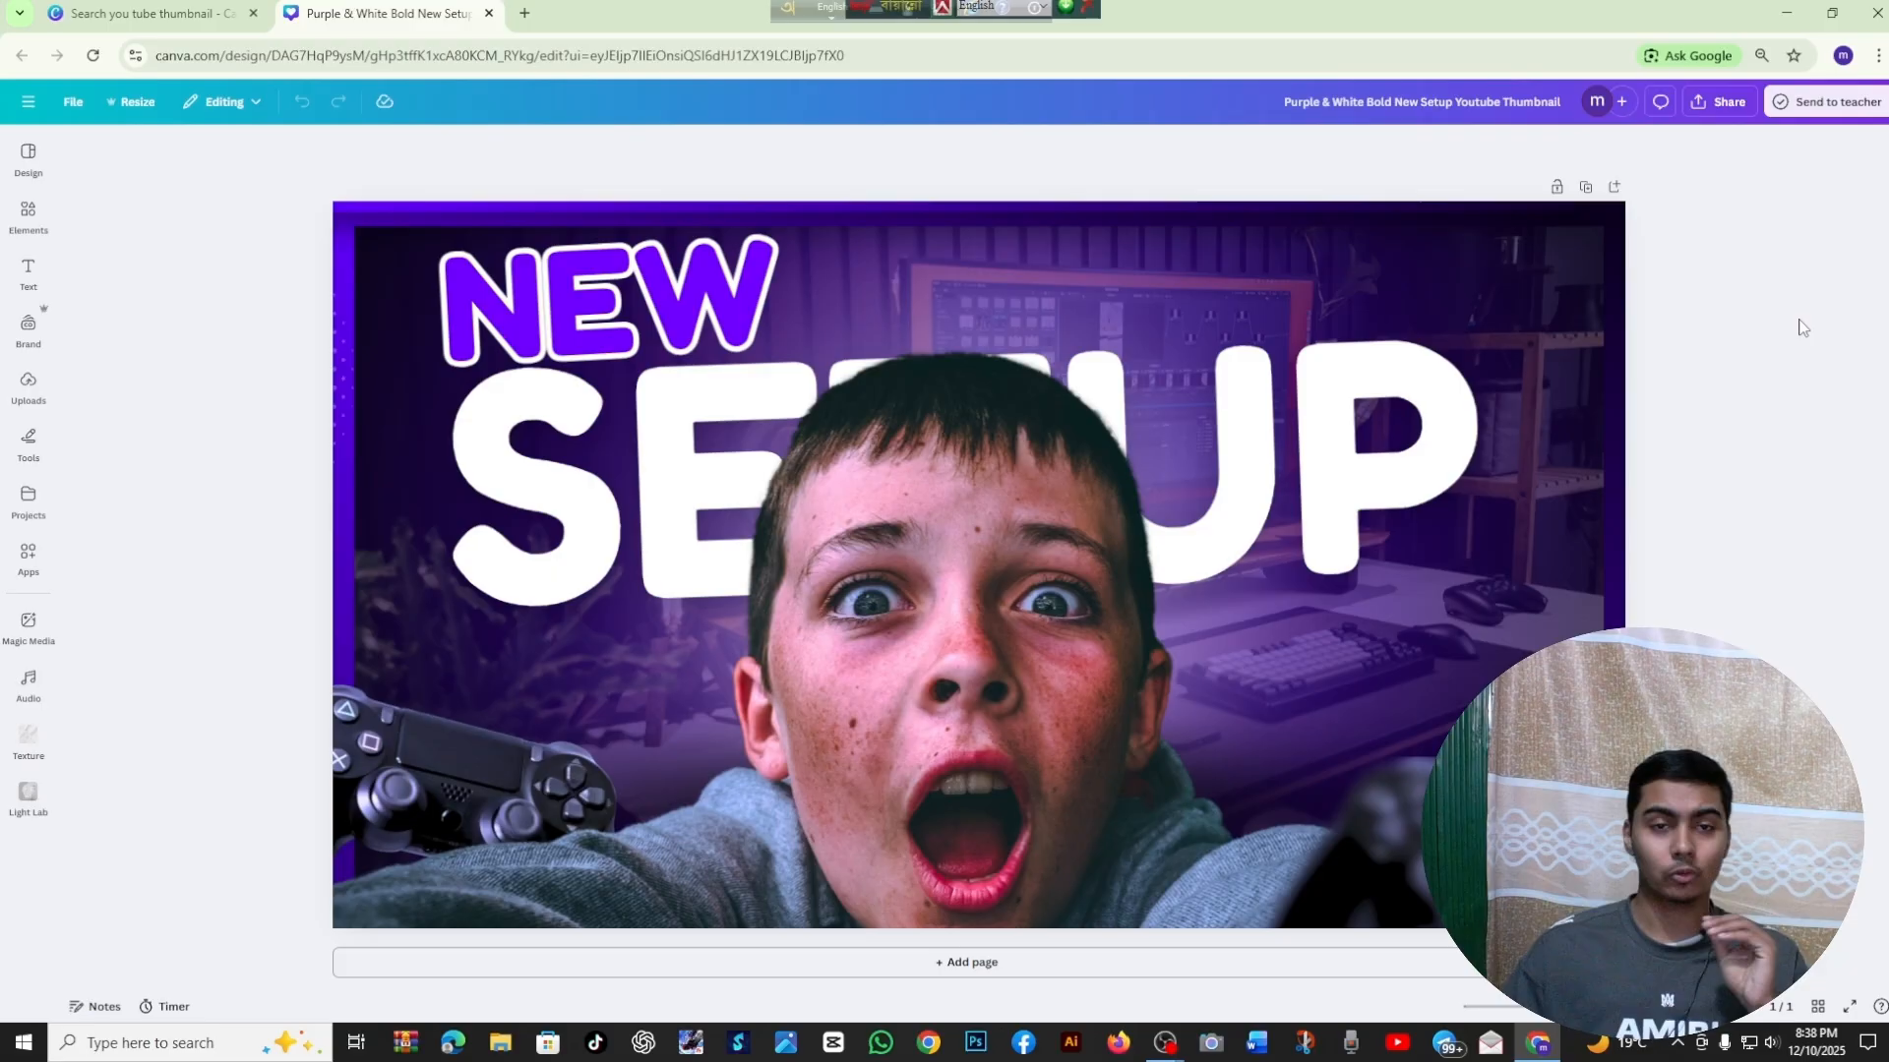
Move the boy's cutout photo slightly up and to the left on the thumbnail, leaving nothing selected
{"action": "left_click", "coordinate": [1041, 745]}
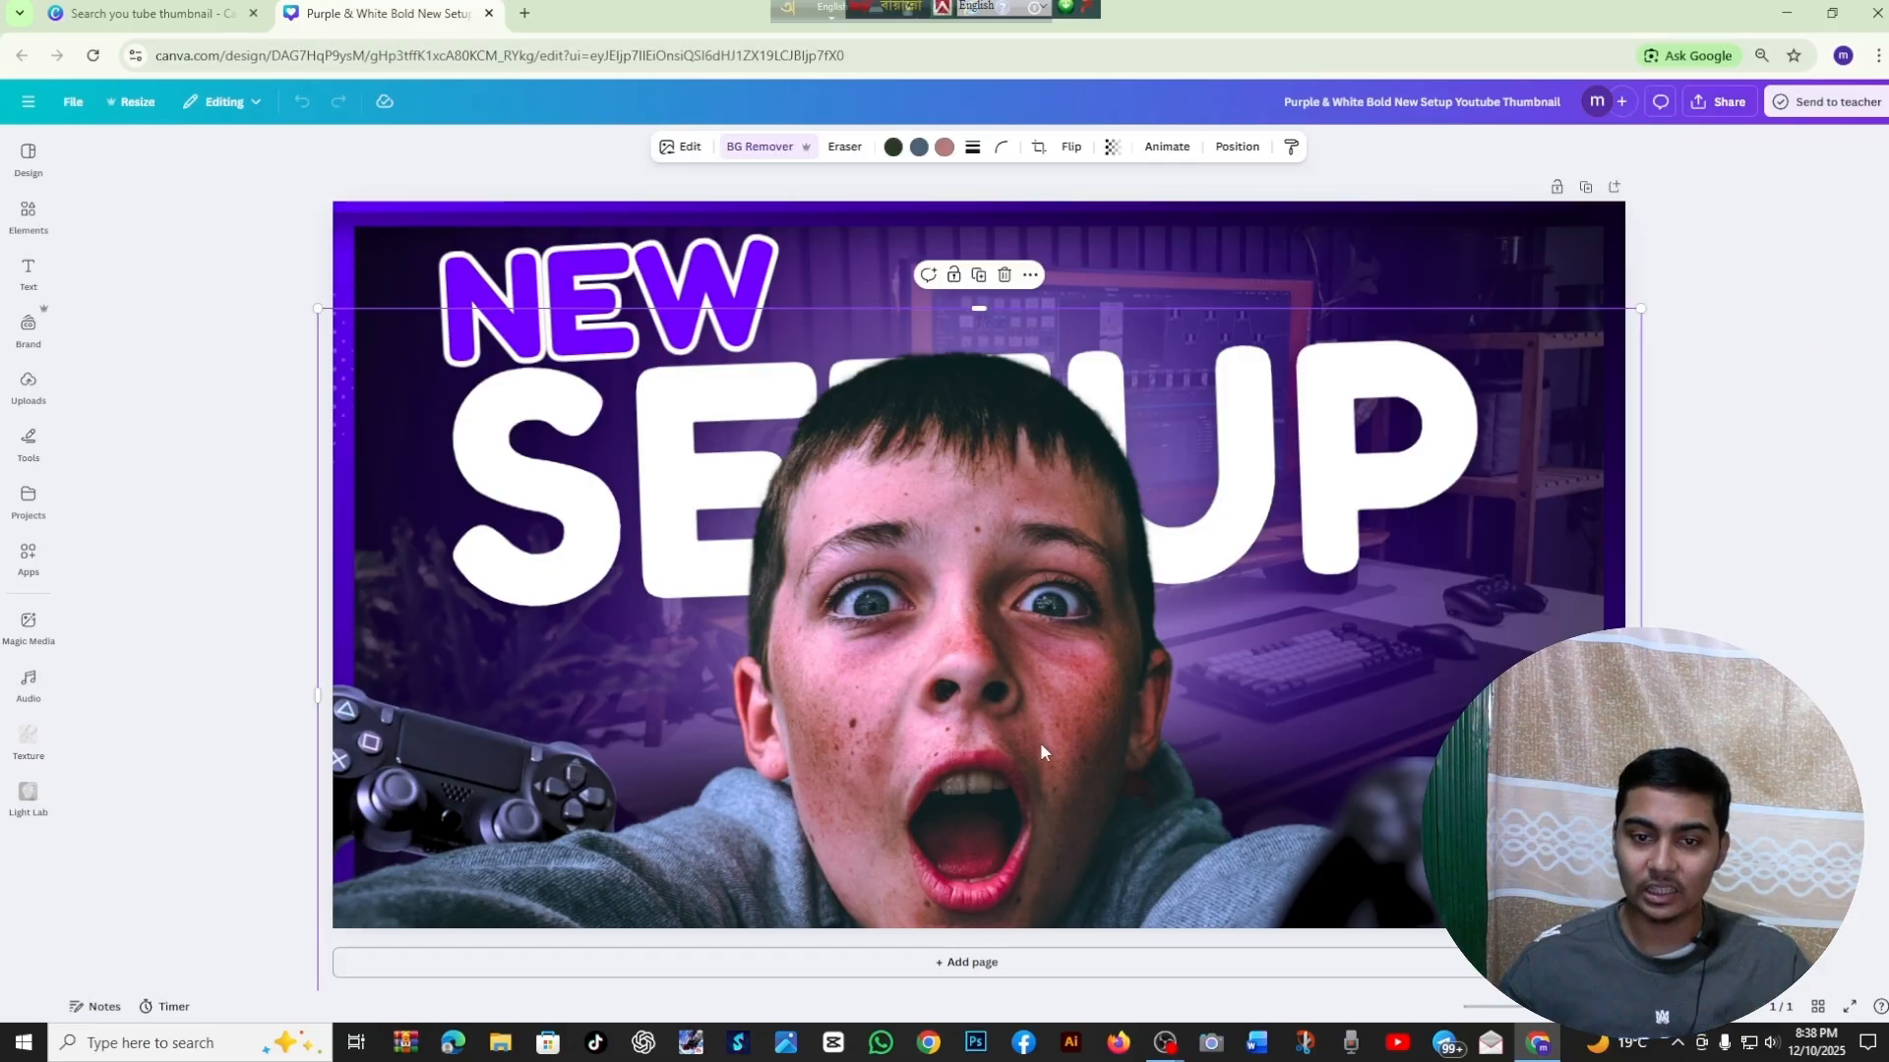
{"action": "left_click_drag", "start_coordinate": [1042, 736], "coordinate": [1028, 692]}
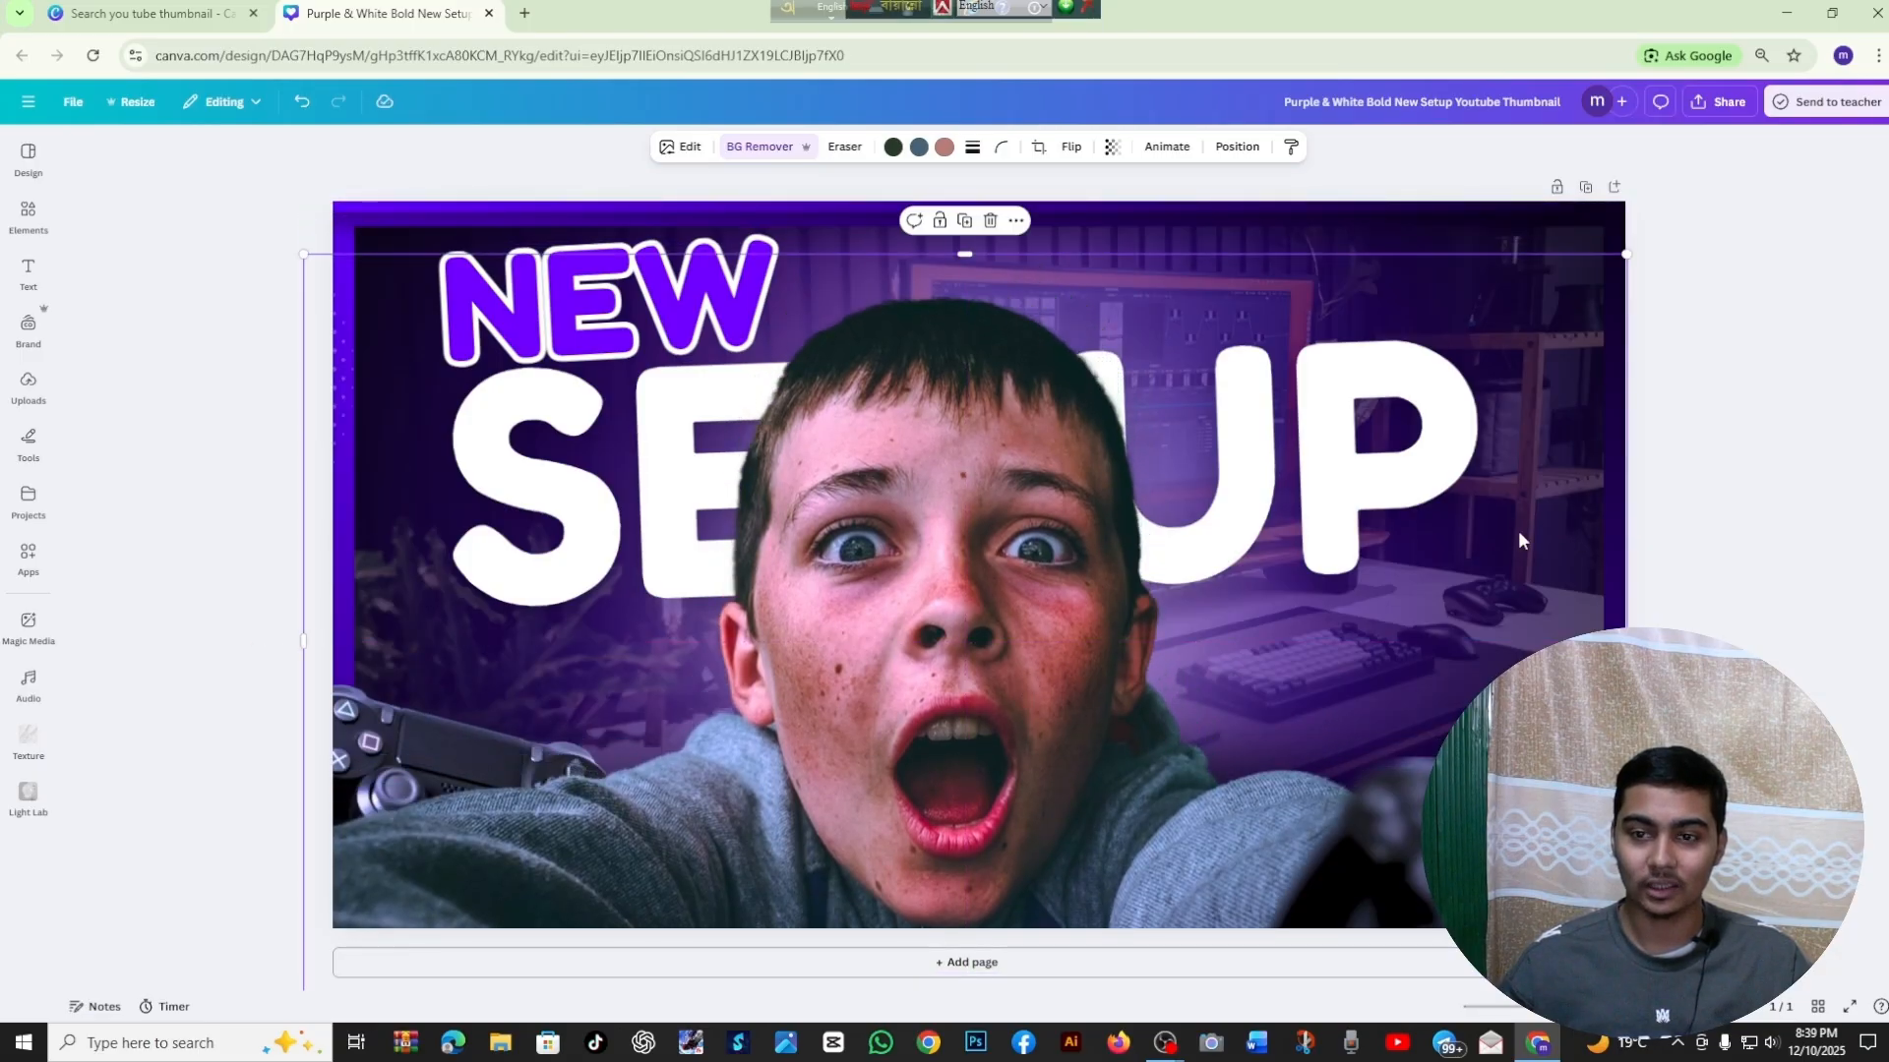
{"action": "left_click", "coordinate": [1757, 538]}
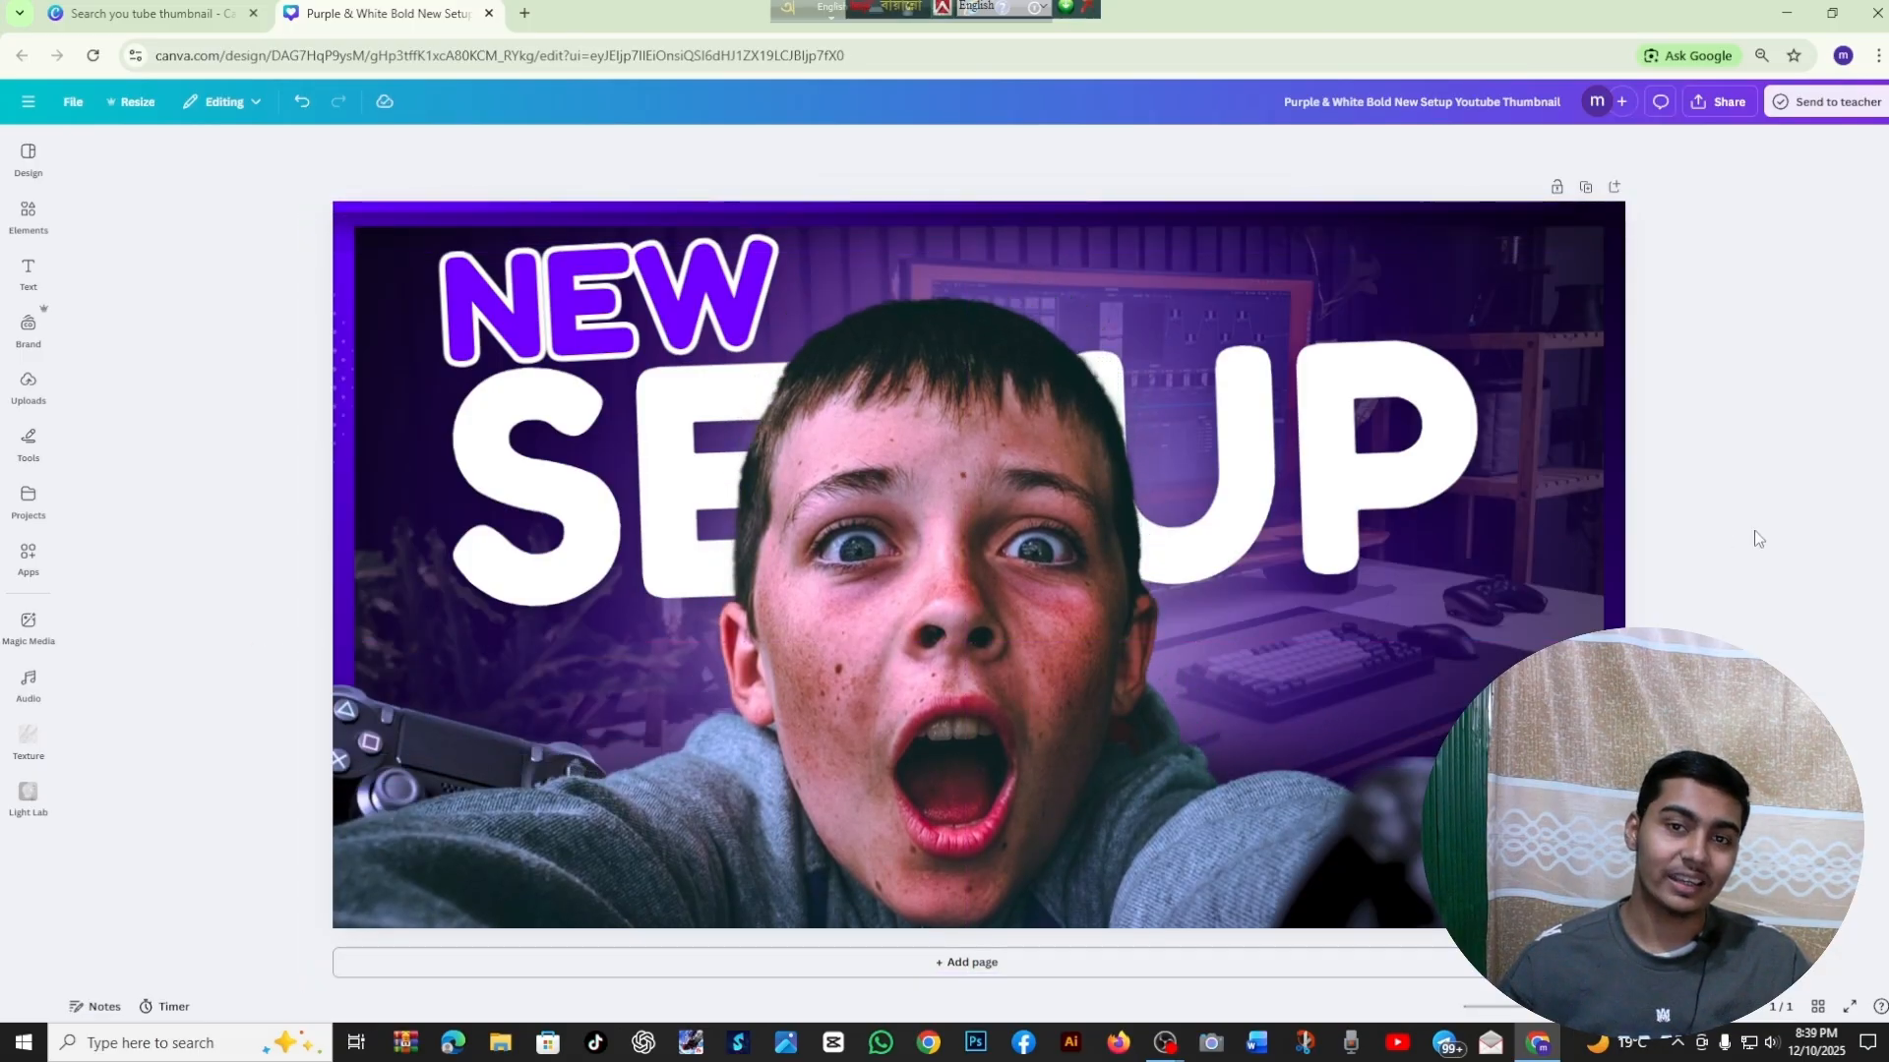
{"action": "left_click", "coordinate": [1215, 621]}
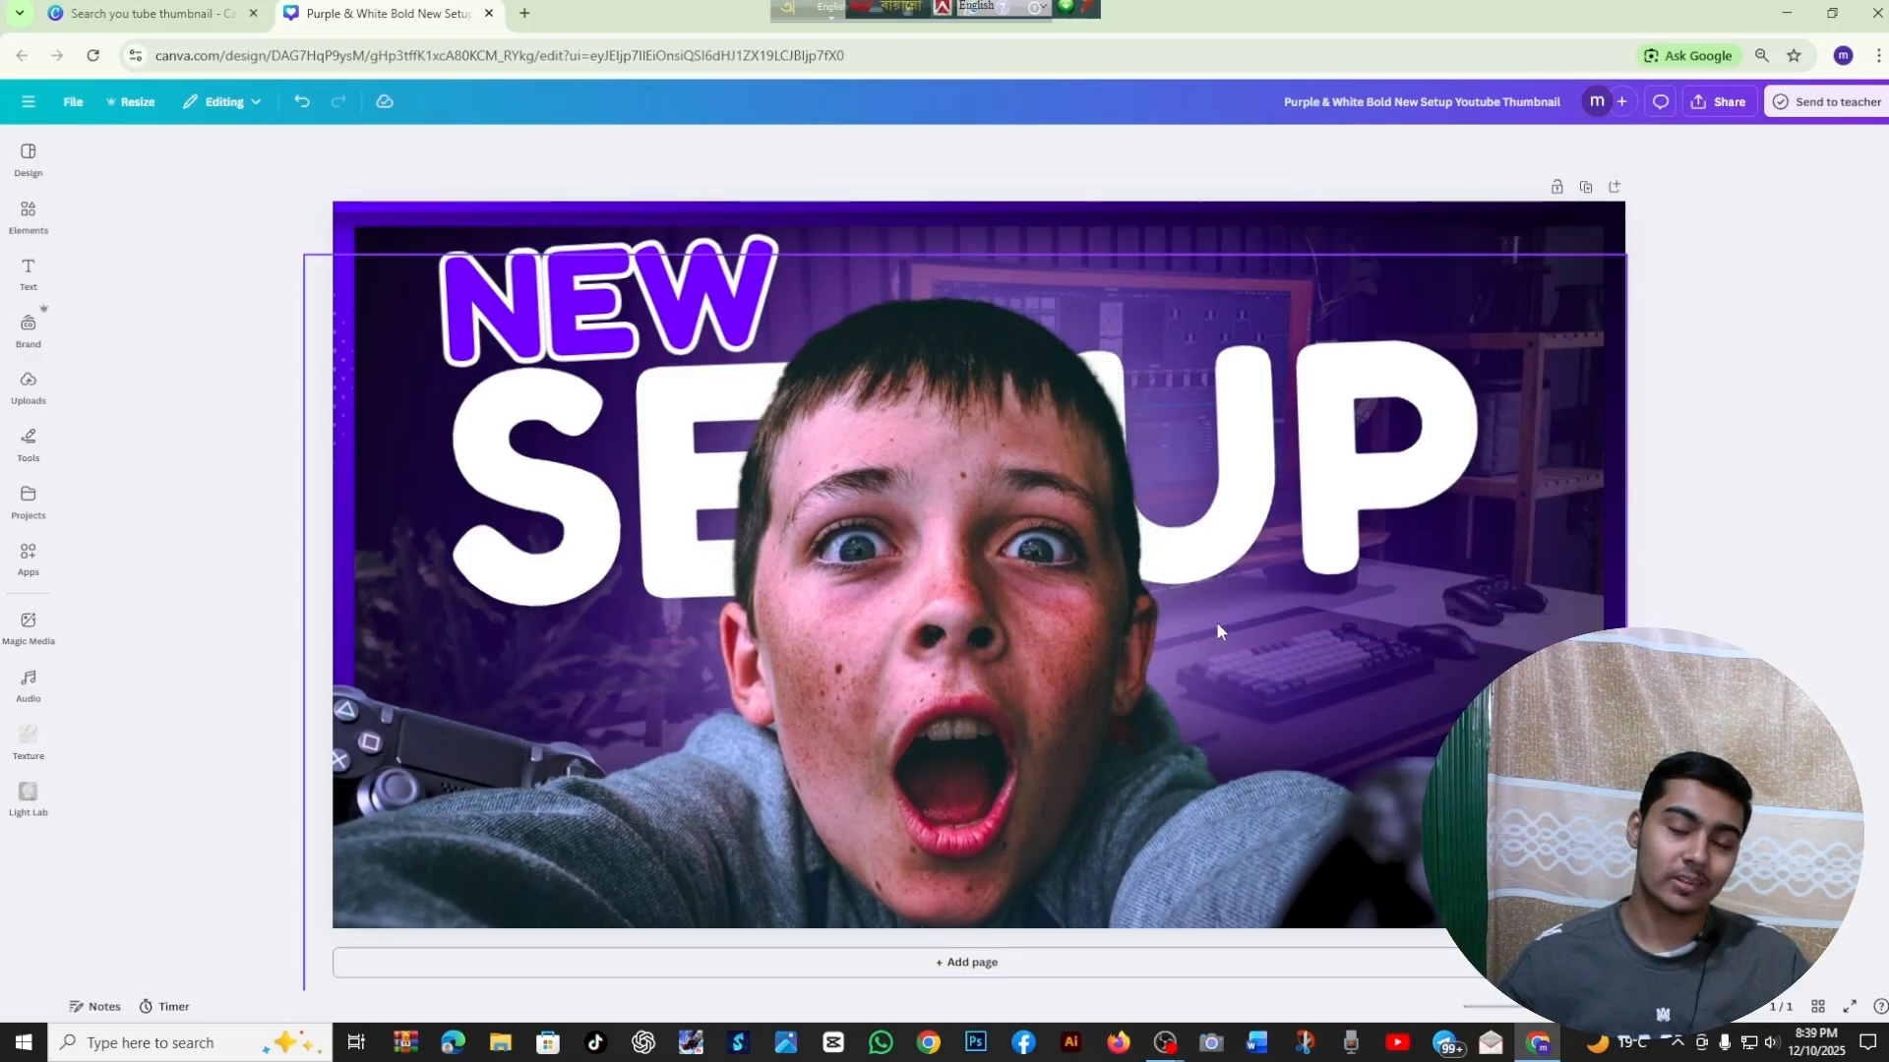
{"action": "left_click", "coordinate": [204, 348]}
{"action": "left_click", "coordinate": [30, 388]}
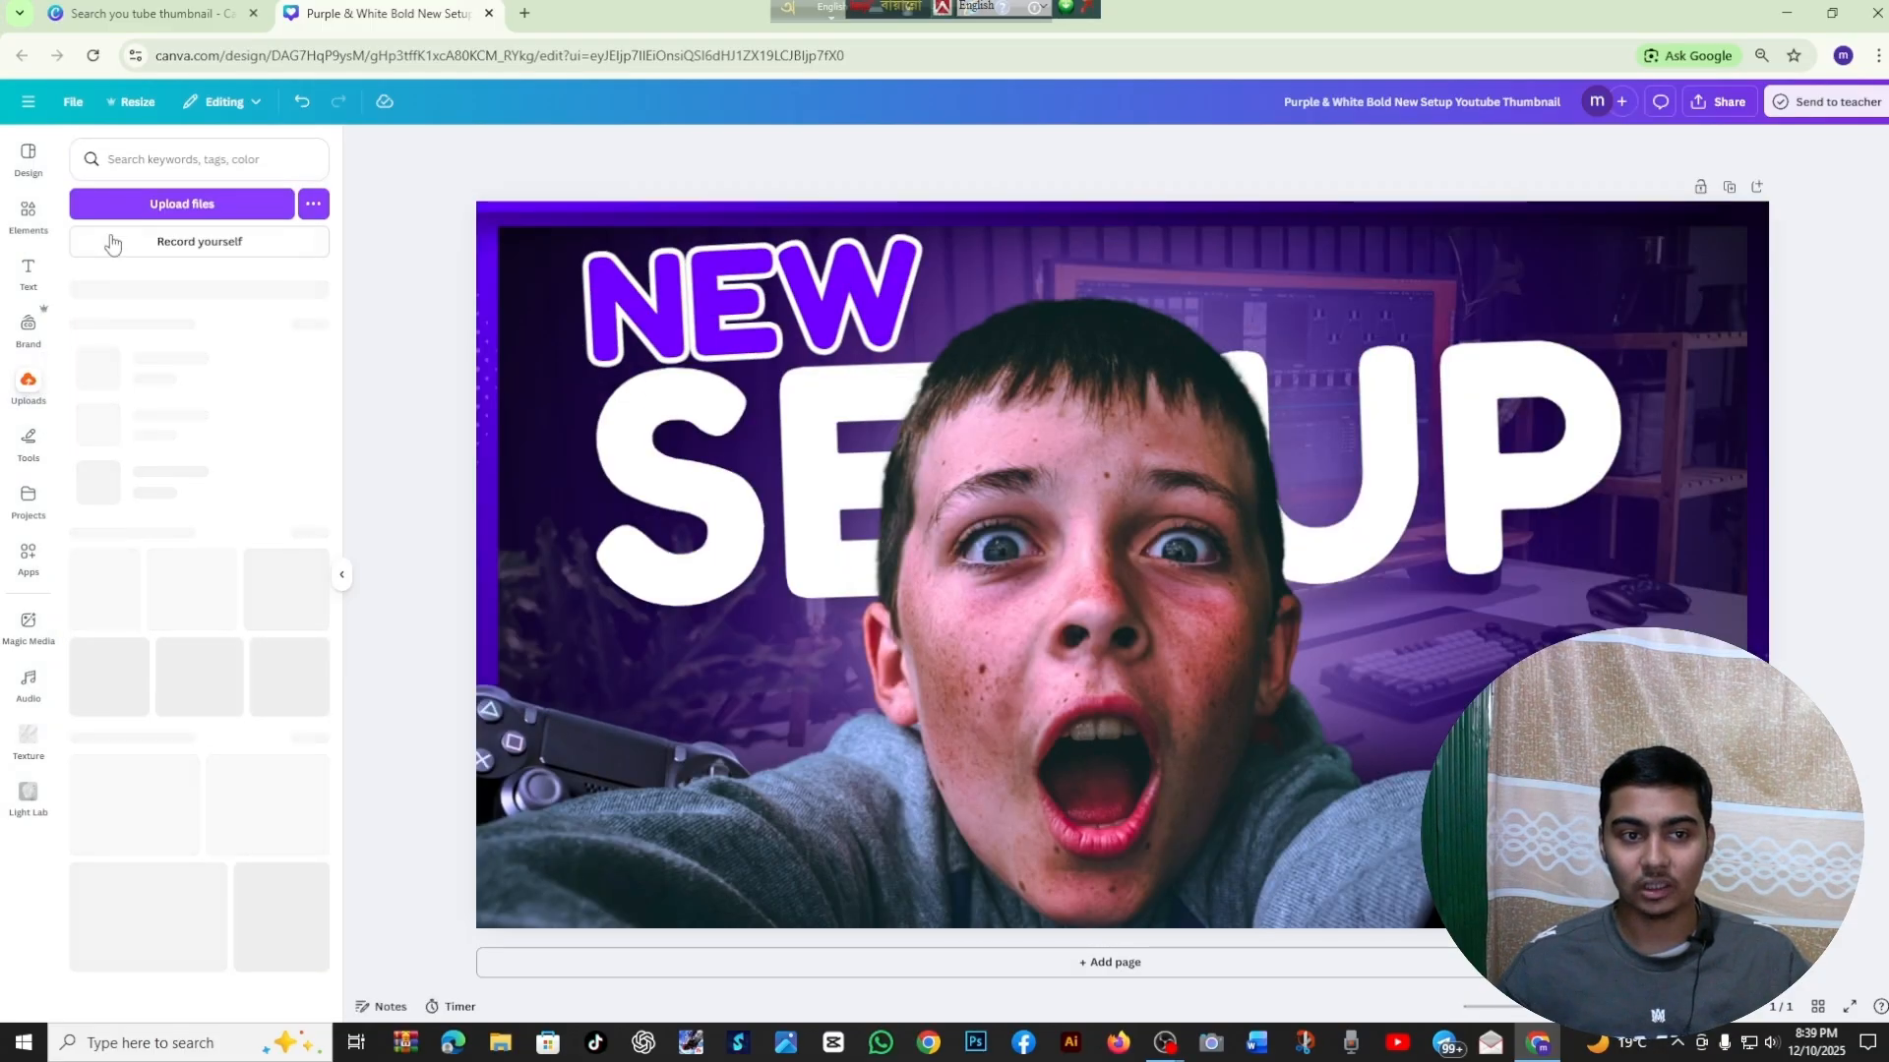
{"action": "left_click", "coordinate": [218, 203]}
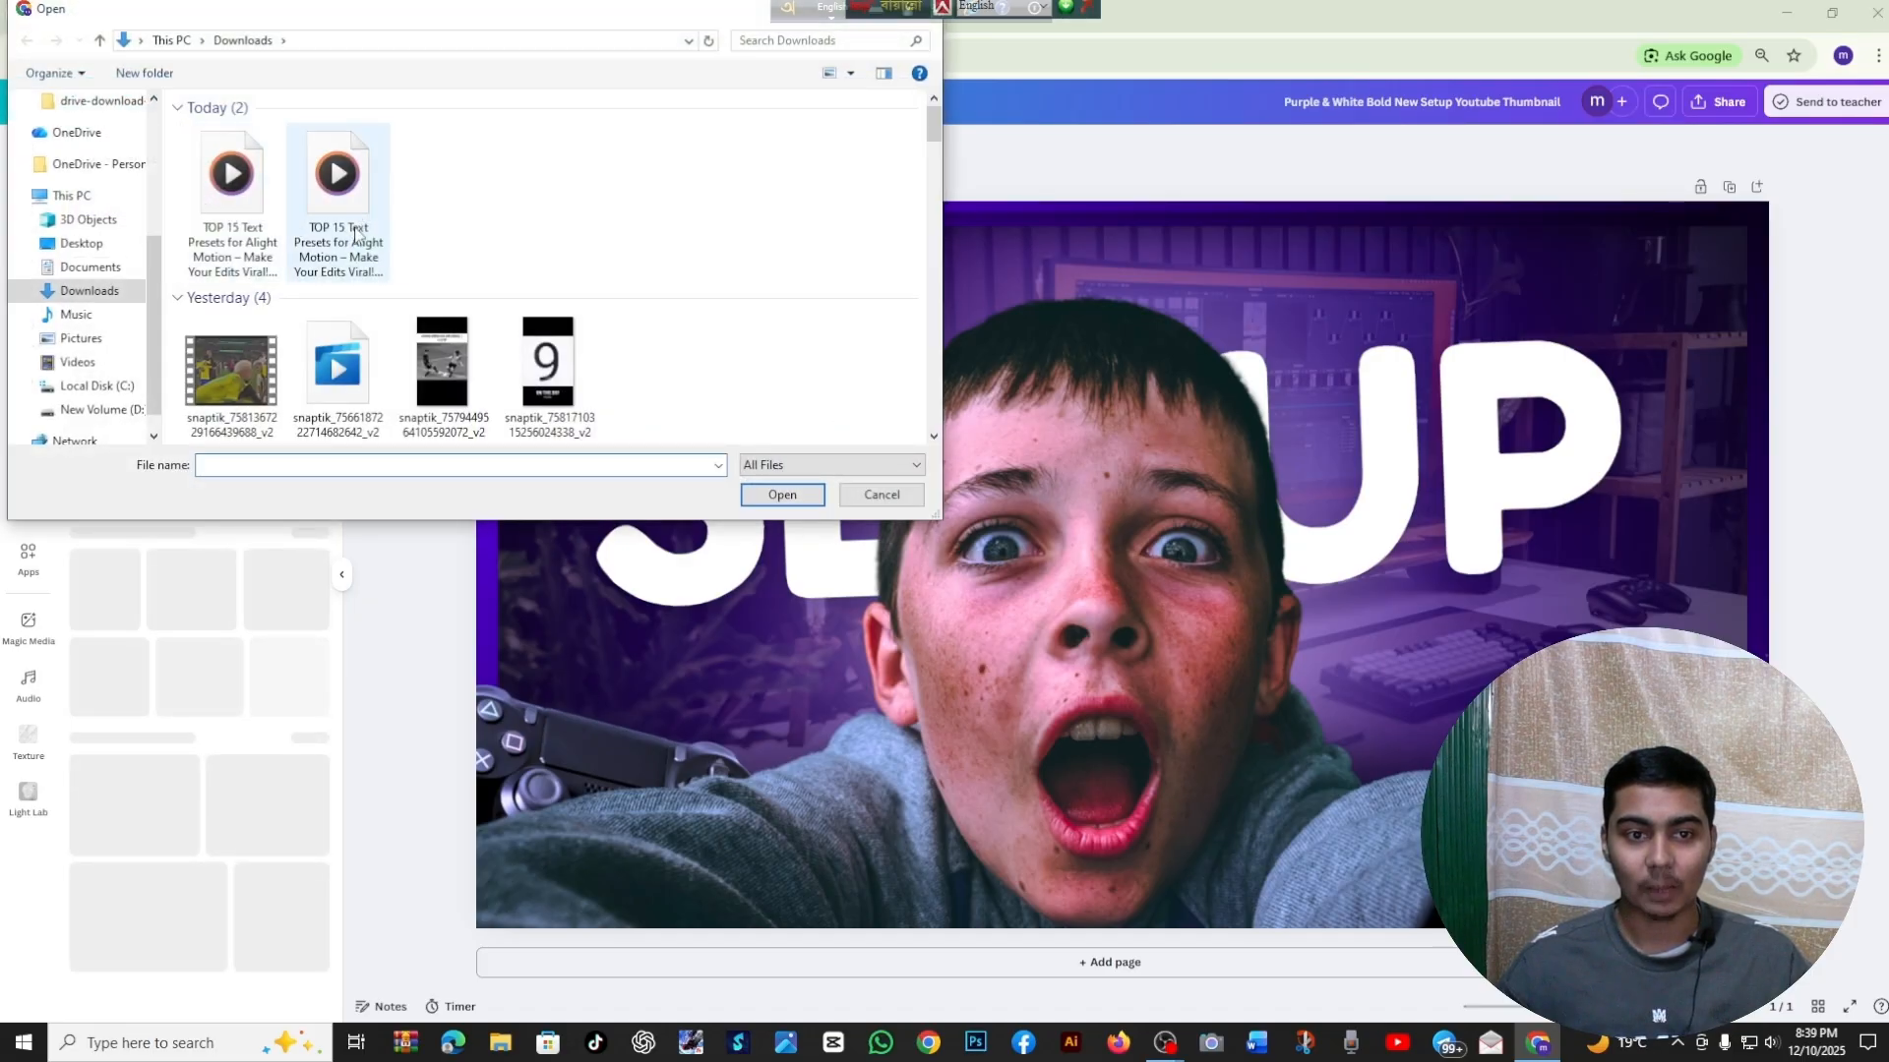
{"action": "scroll", "coordinate": [295, 227], "scroll_direction": "down", "scroll_amount": 10}
{"action": "scroll", "coordinate": [353, 244], "scroll_direction": "up", "scroll_amount": 5}
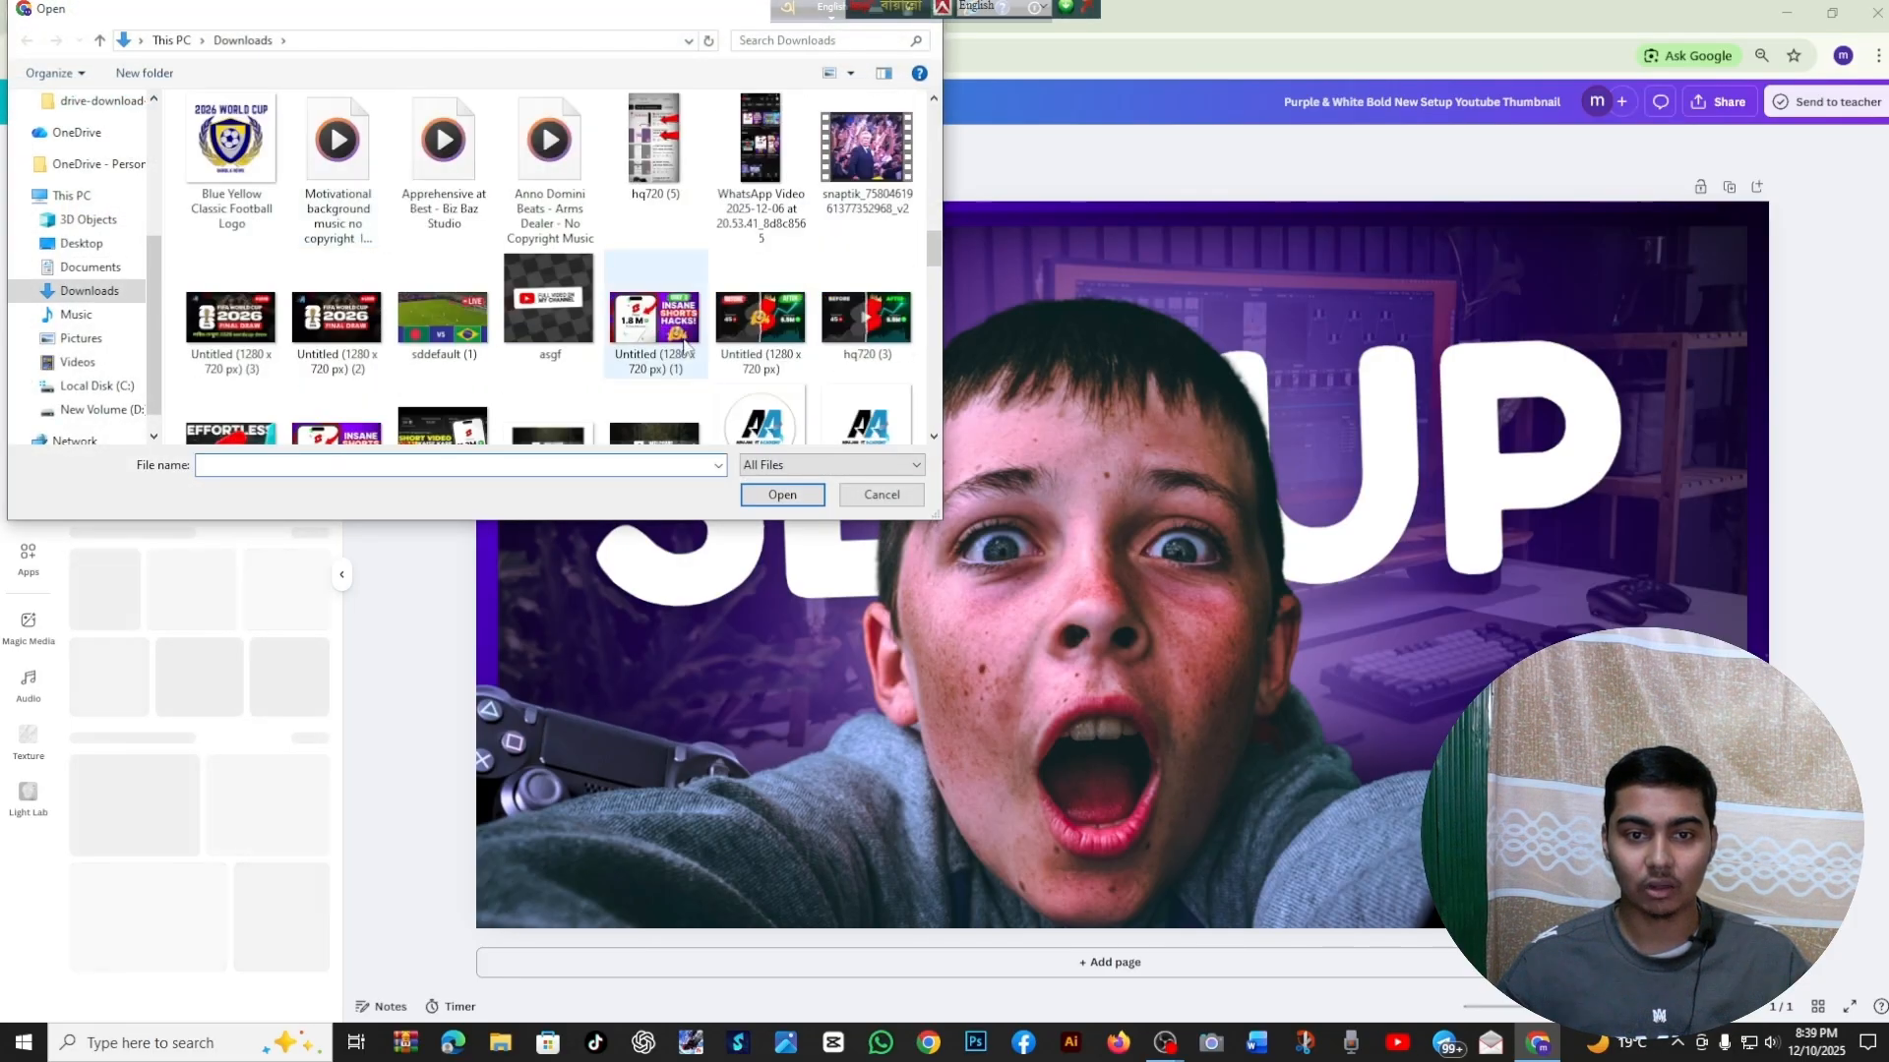
{"action": "left_click", "coordinate": [882, 493]}
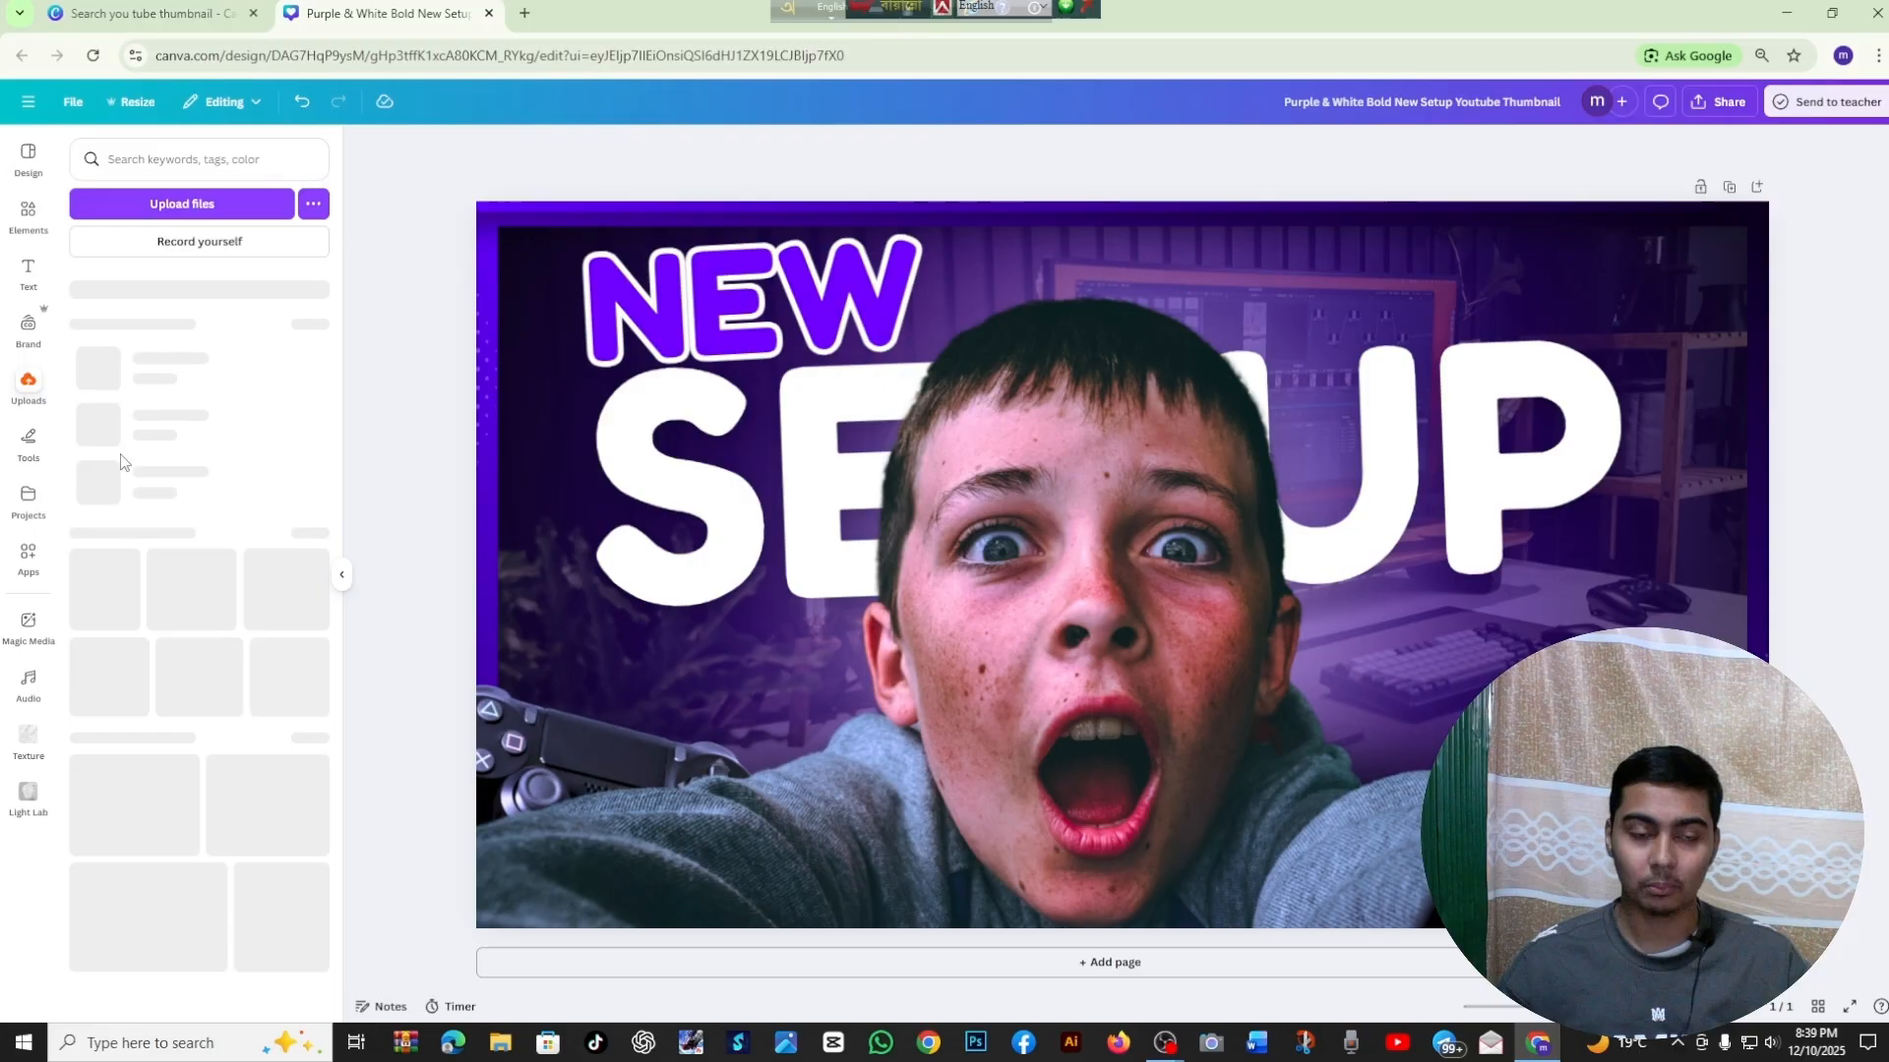
Upload the image file 63706 from the Downloads folder to the media uploads
{"action": "scroll", "coordinate": [215, 602], "scroll_direction": "down", "scroll_amount": 5}
{"action": "scroll", "coordinate": [213, 590], "scroll_direction": "up", "scroll_amount": 5}
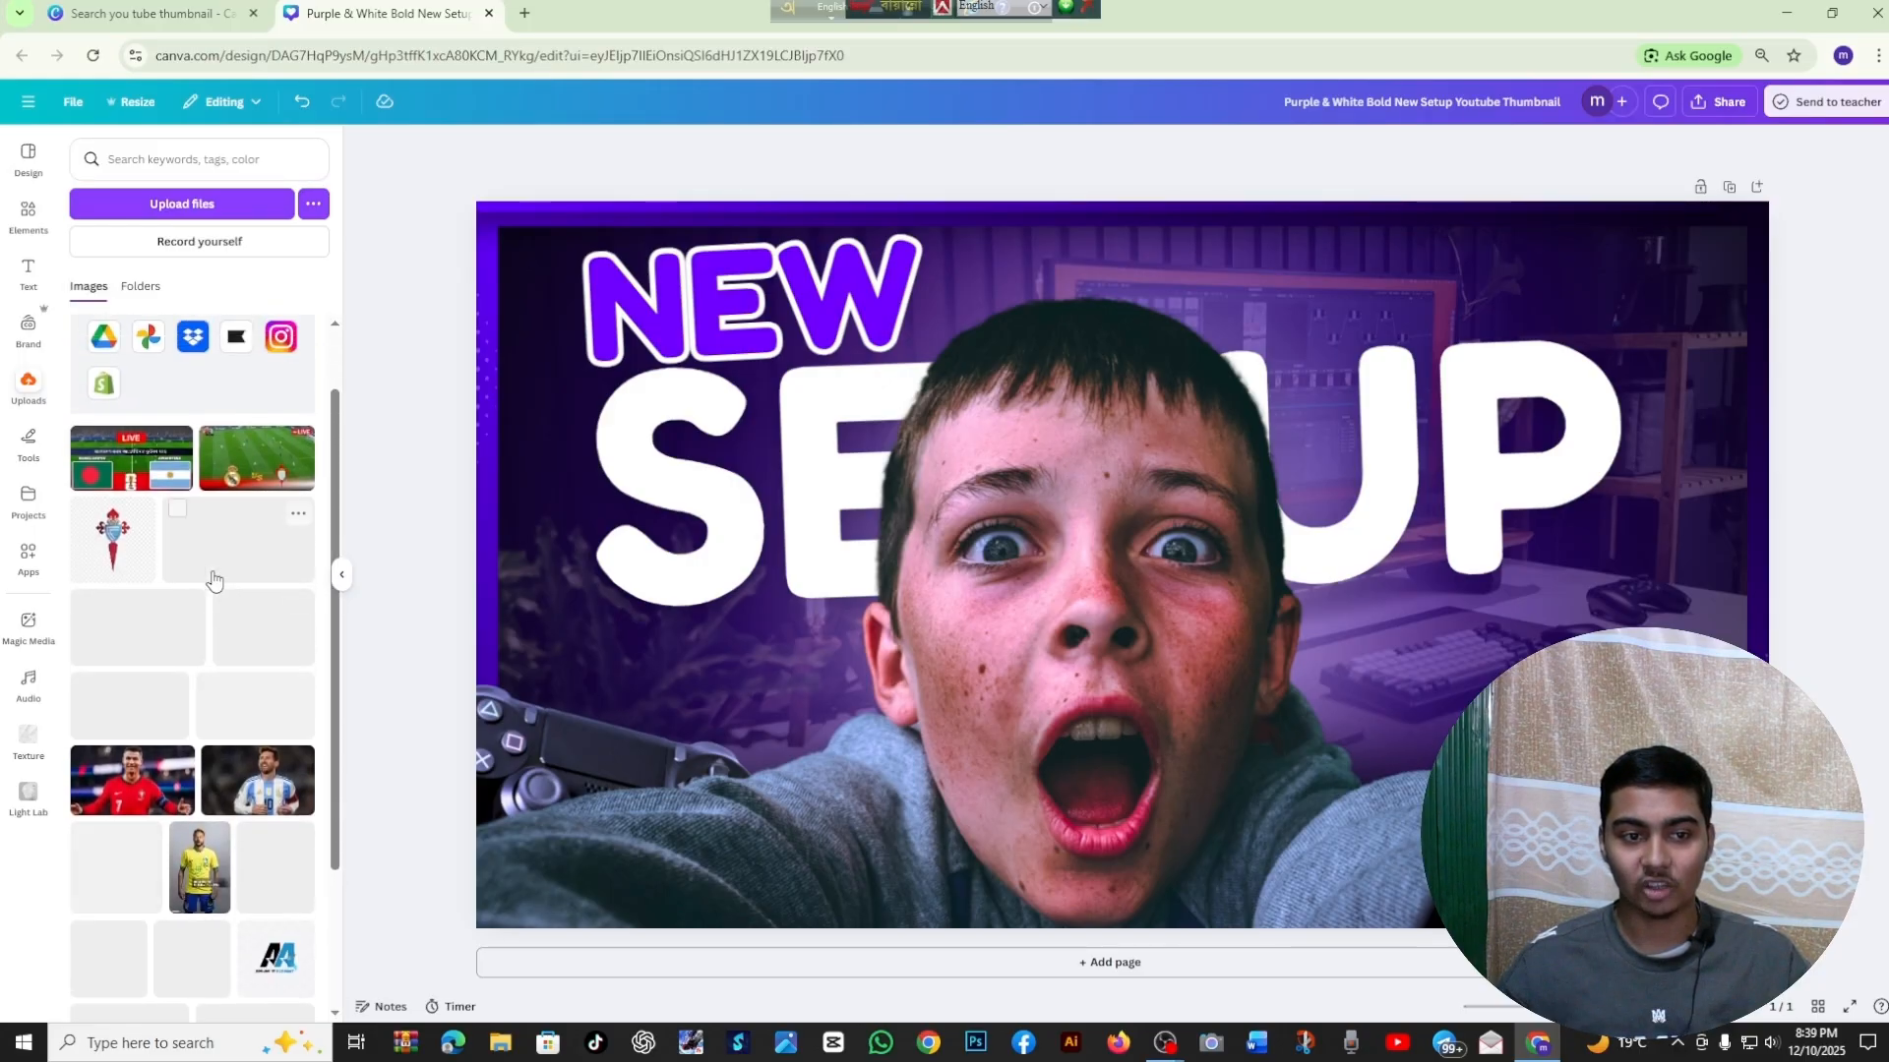
{"action": "left_click", "coordinate": [234, 204]}
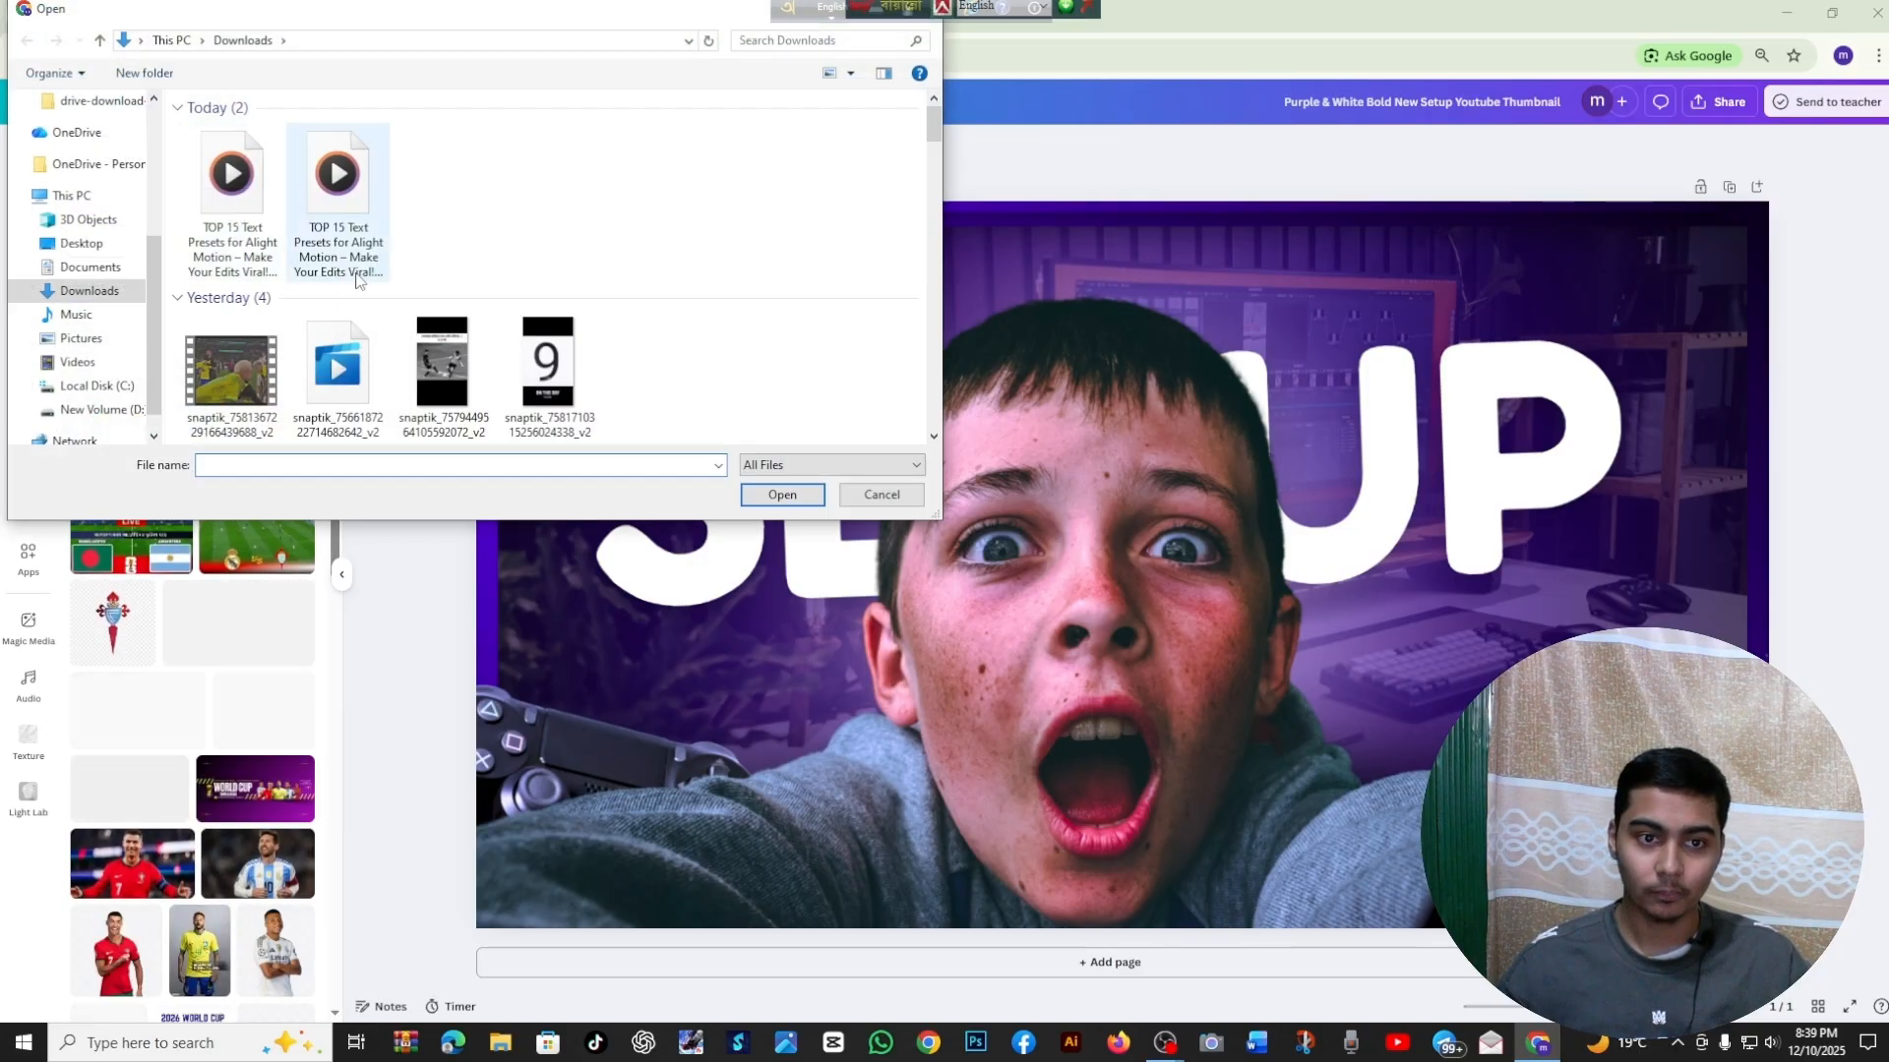
{"action": "scroll", "coordinate": [359, 280], "scroll_direction": "down", "scroll_amount": 6}
{"action": "scroll", "coordinate": [360, 283], "scroll_direction": "up", "scroll_amount": 1}
{"action": "scroll", "coordinate": [356, 283], "scroll_direction": "down", "scroll_amount": 3}
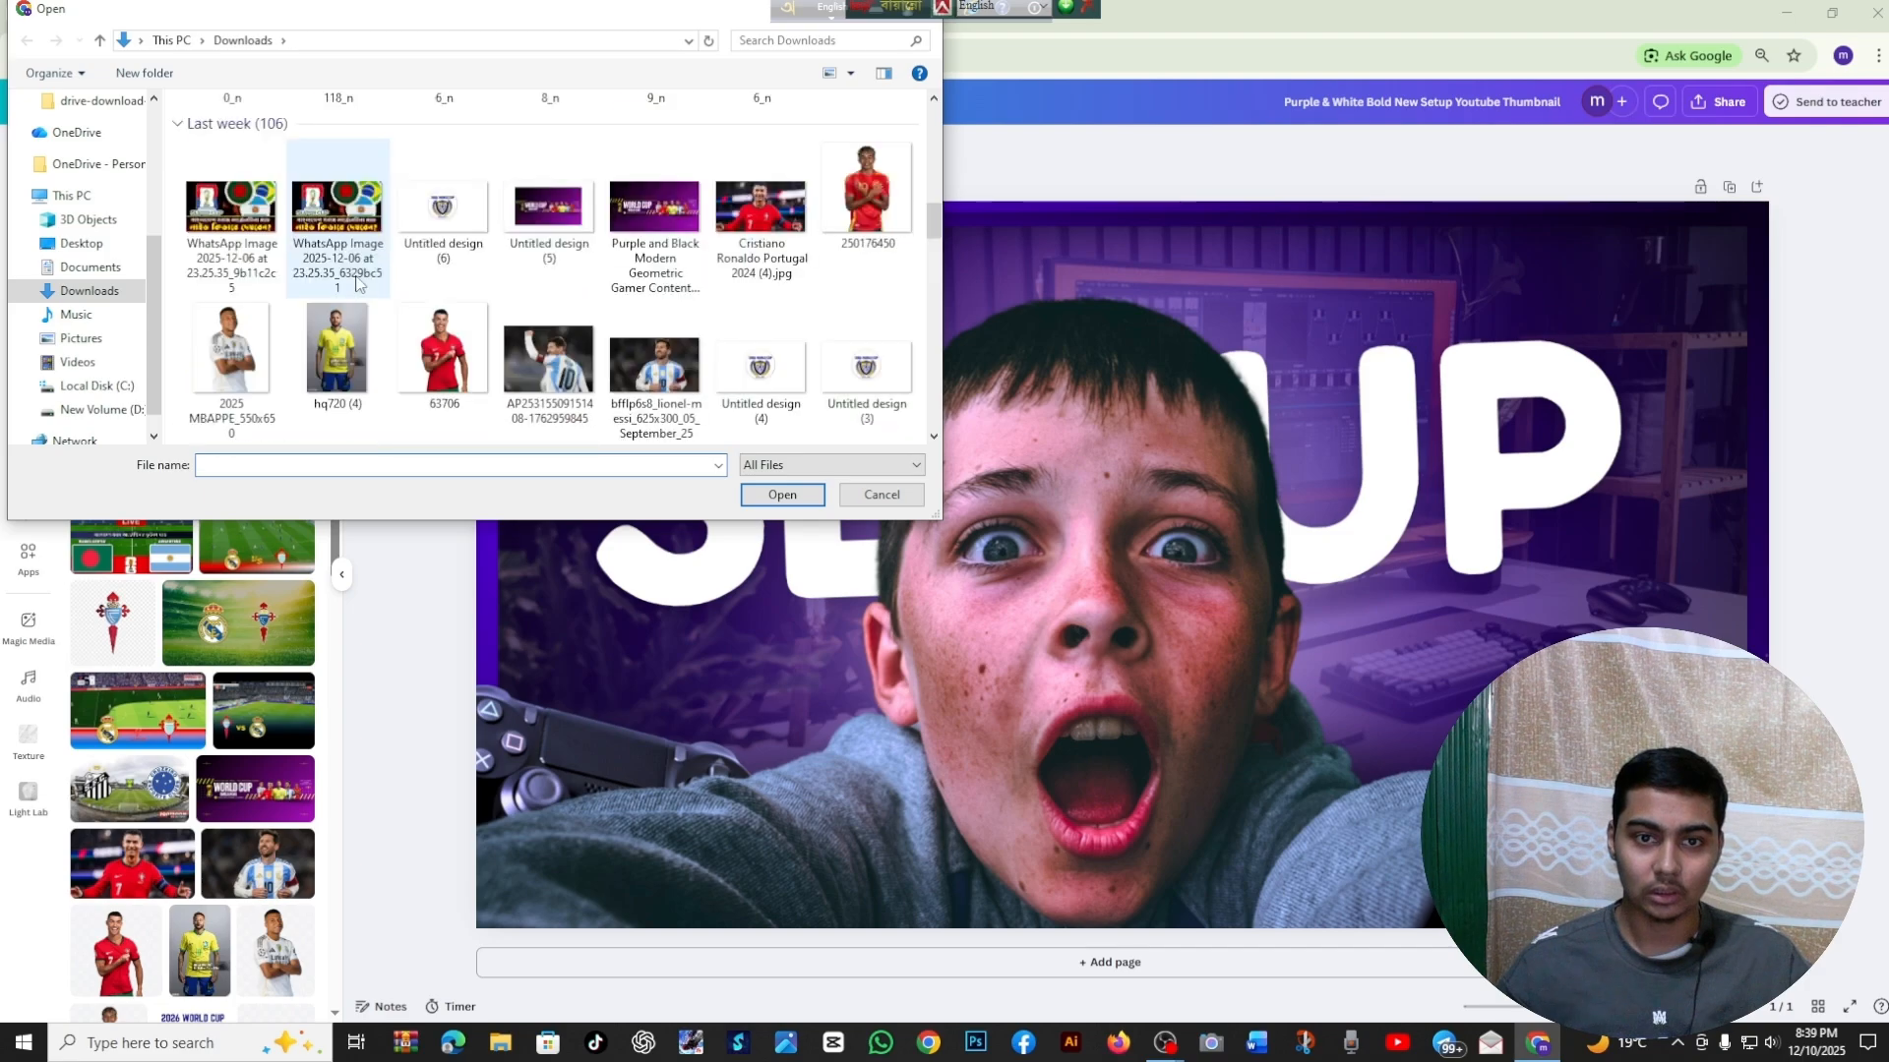
{"action": "left_click", "coordinate": [443, 356]}
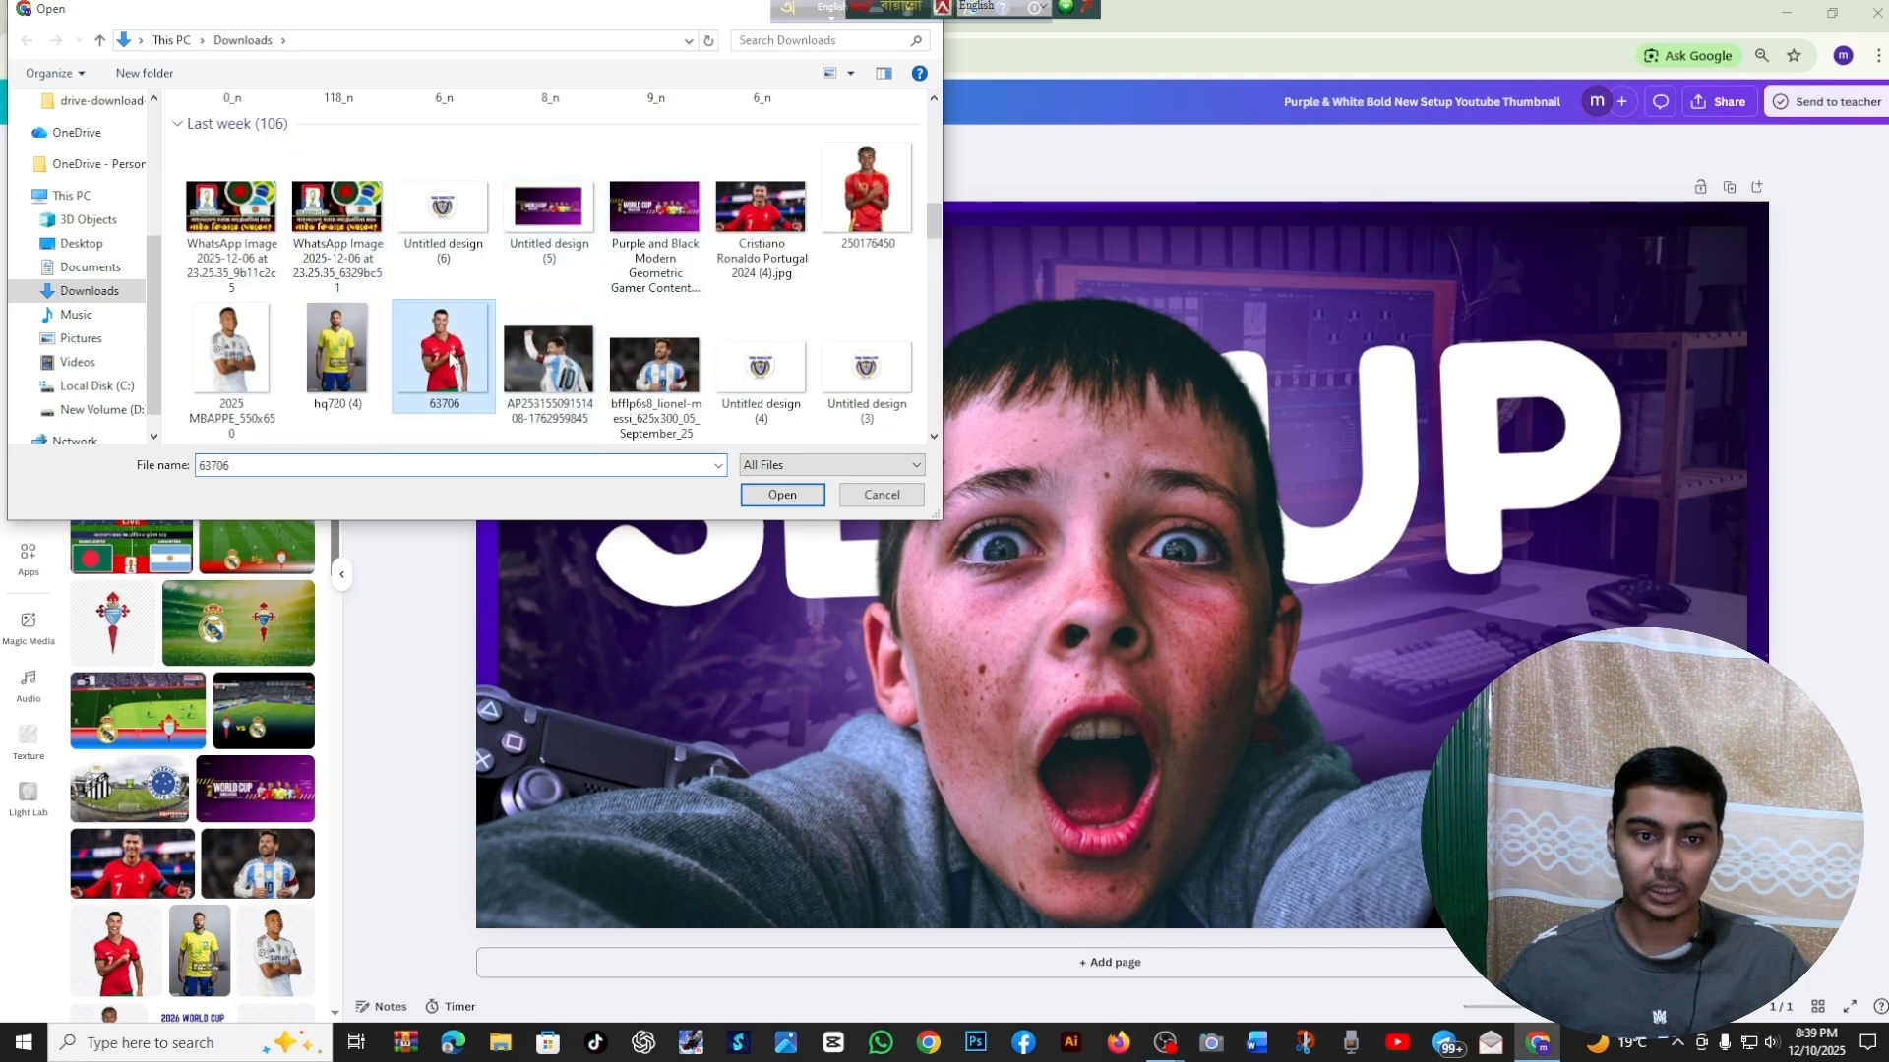
{"action": "left_click", "coordinate": [756, 494]}
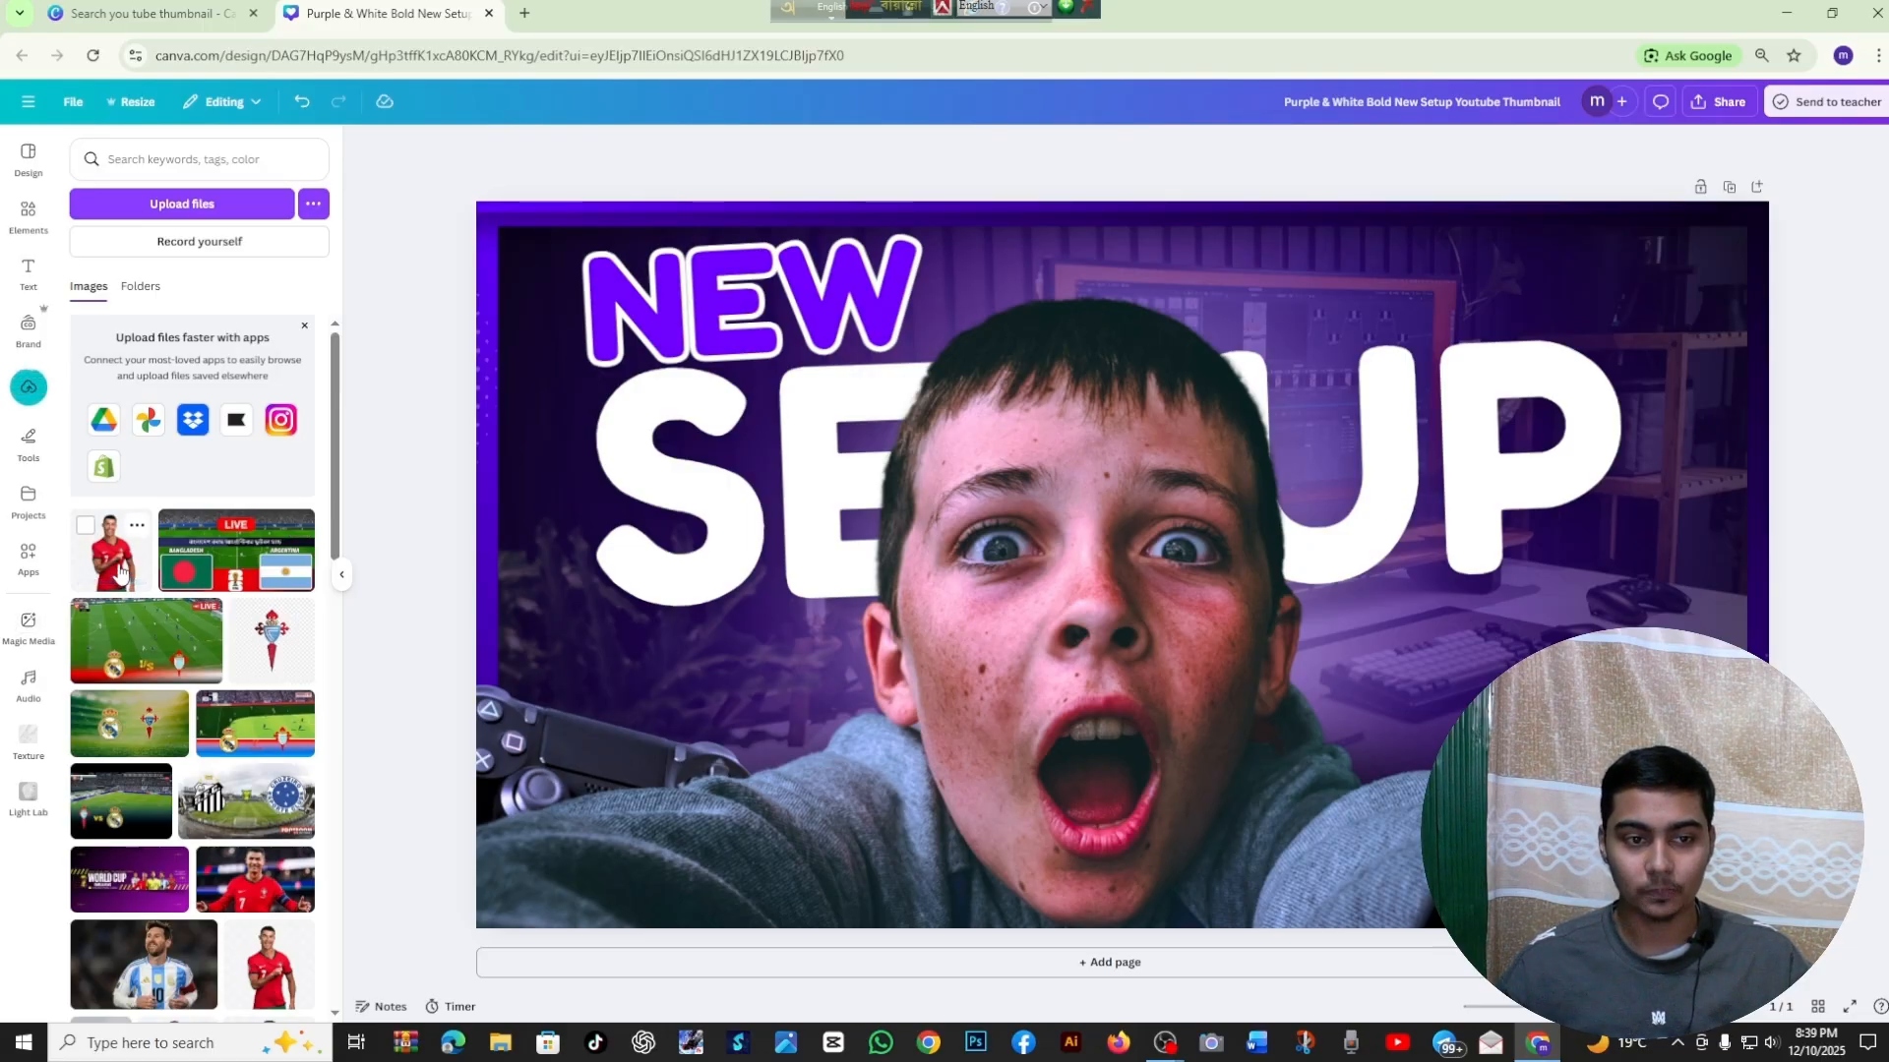
Try replacing the boy's cutout photo with the uploaded photo of the footballer in red, and undo the replacement
{"action": "left_click", "coordinate": [120, 571]}
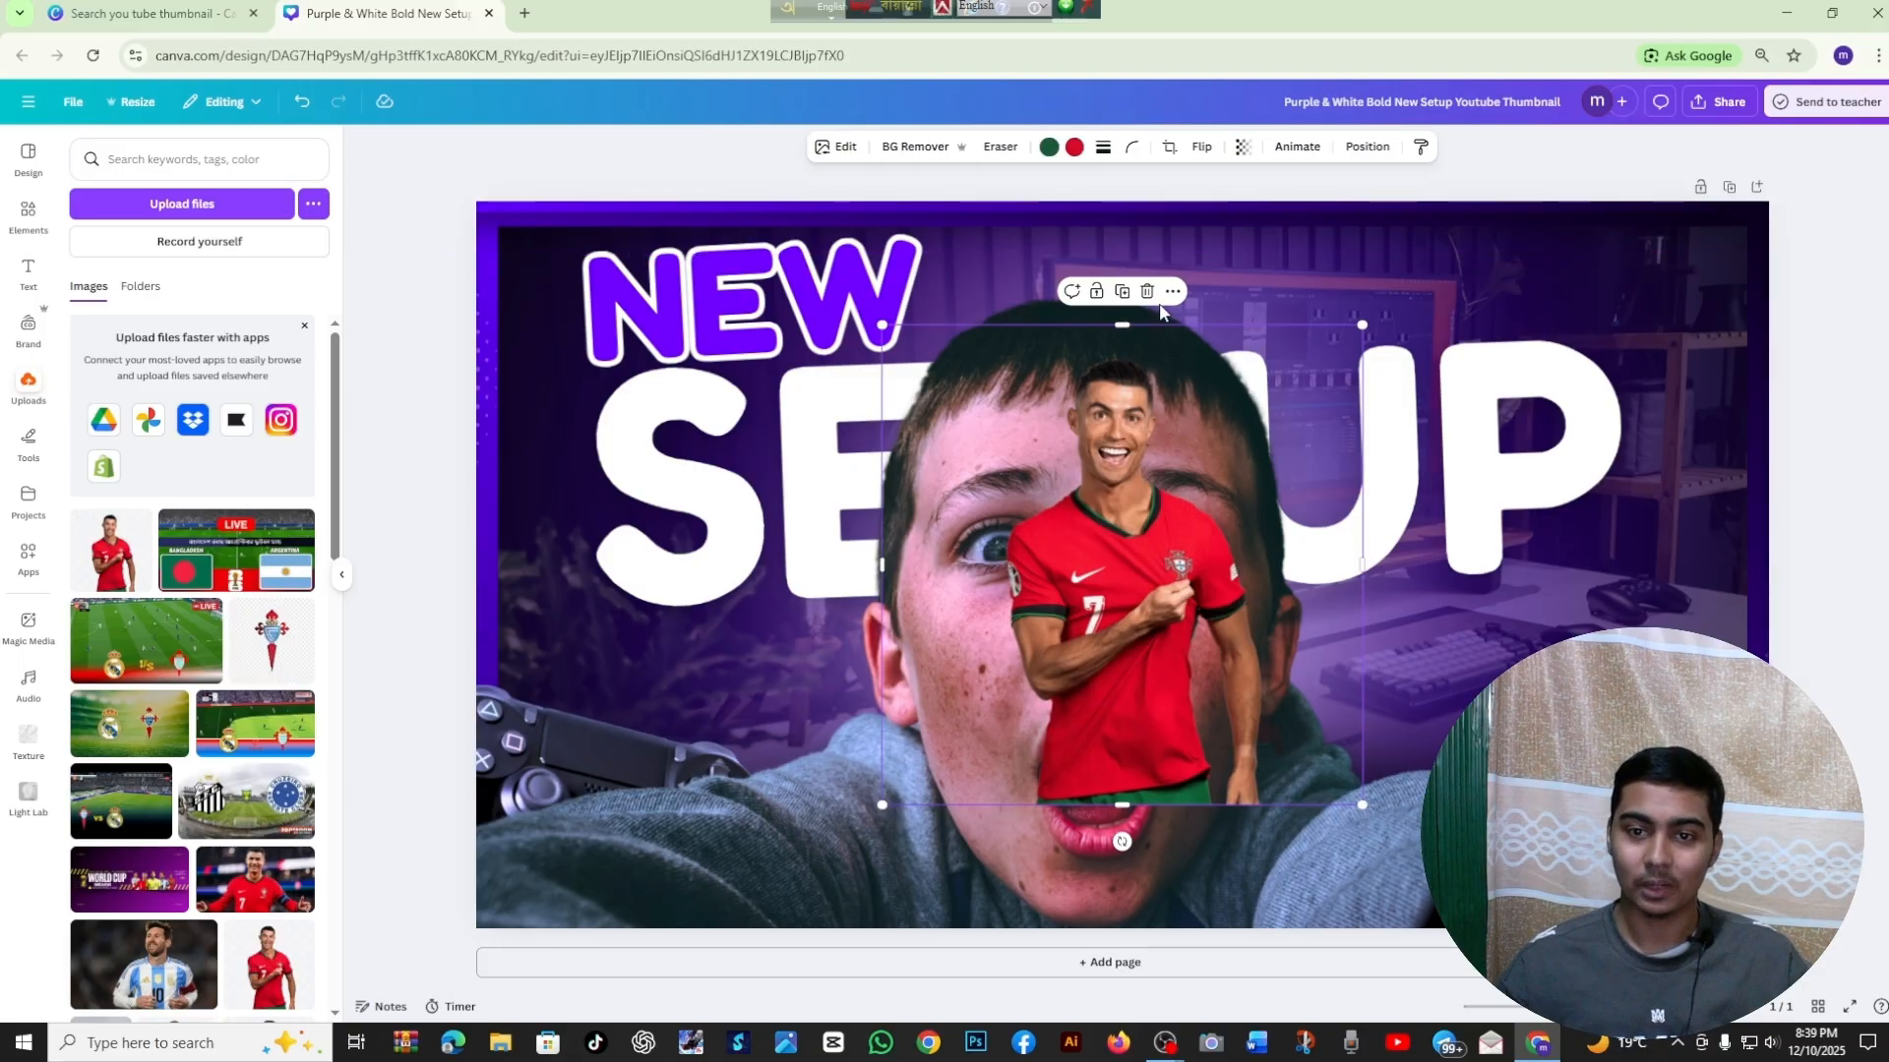
{"action": "key", "text": "Delete"}
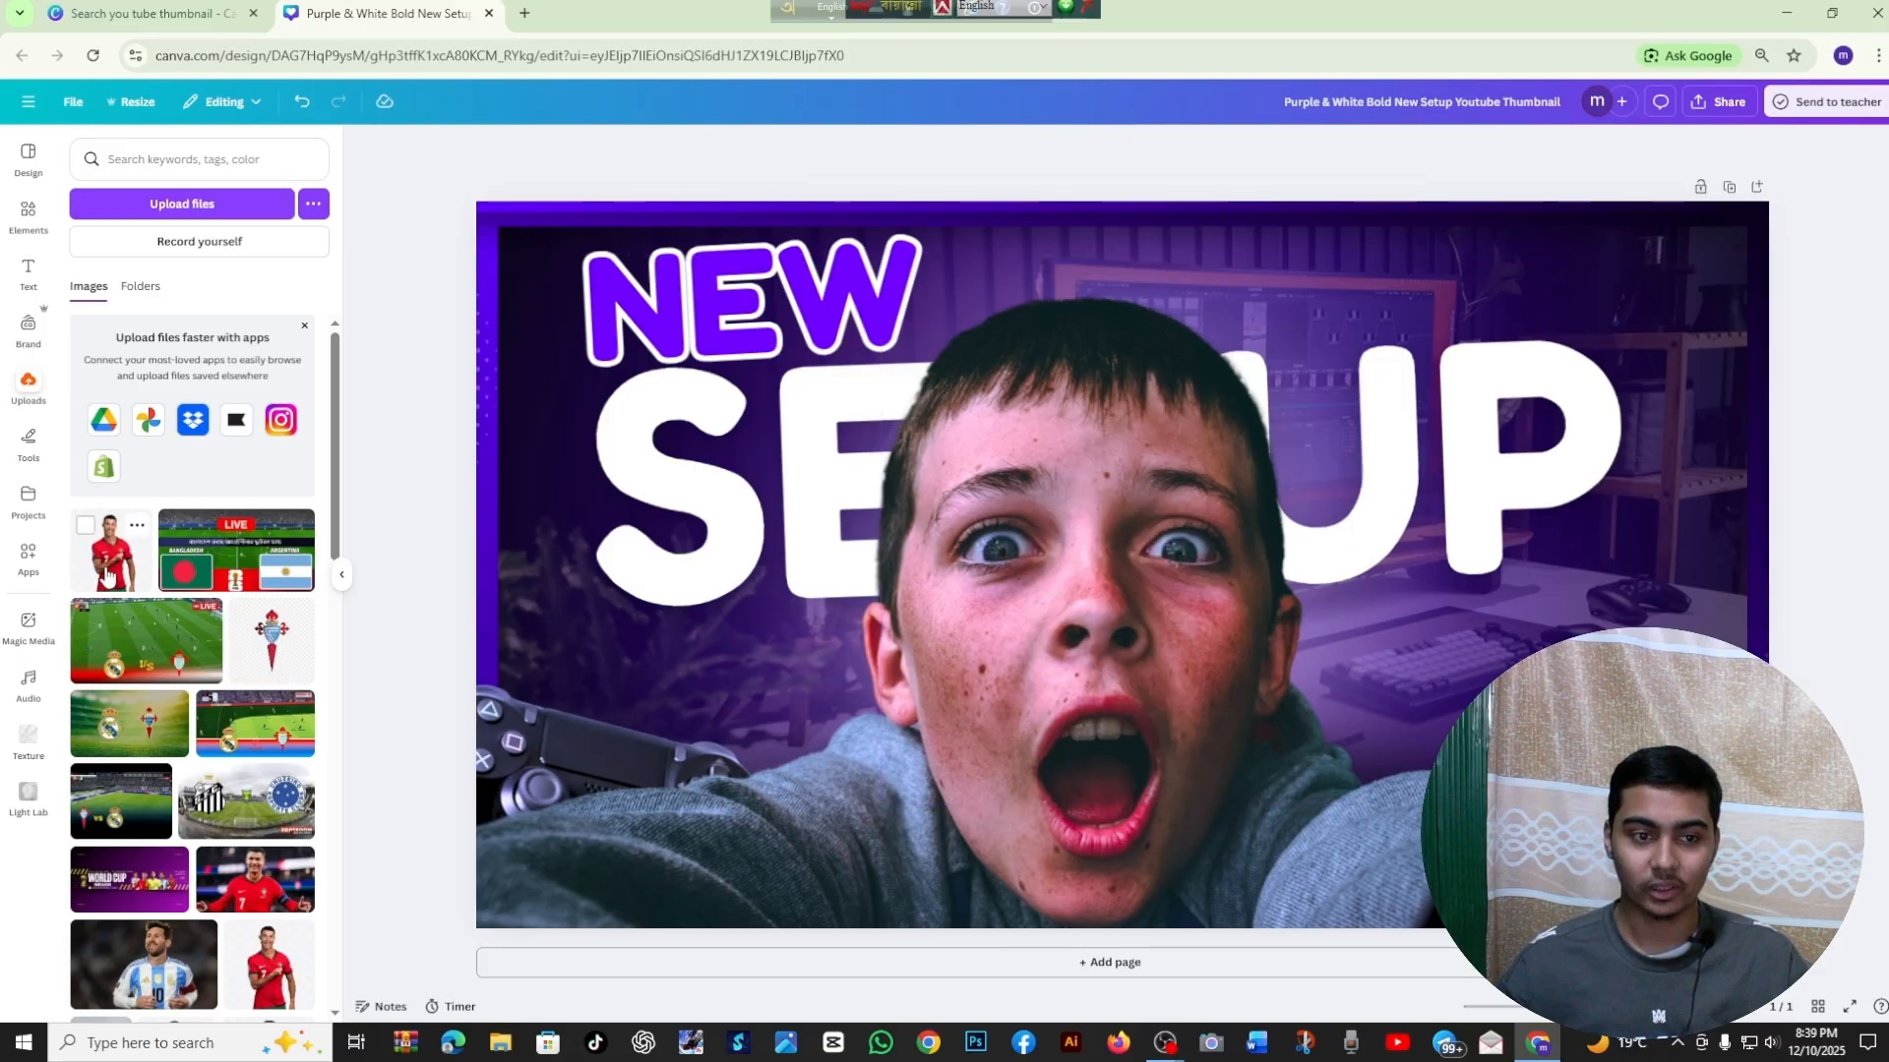
{"action": "left_click_drag", "start_coordinate": [100, 566], "coordinate": [956, 646]}
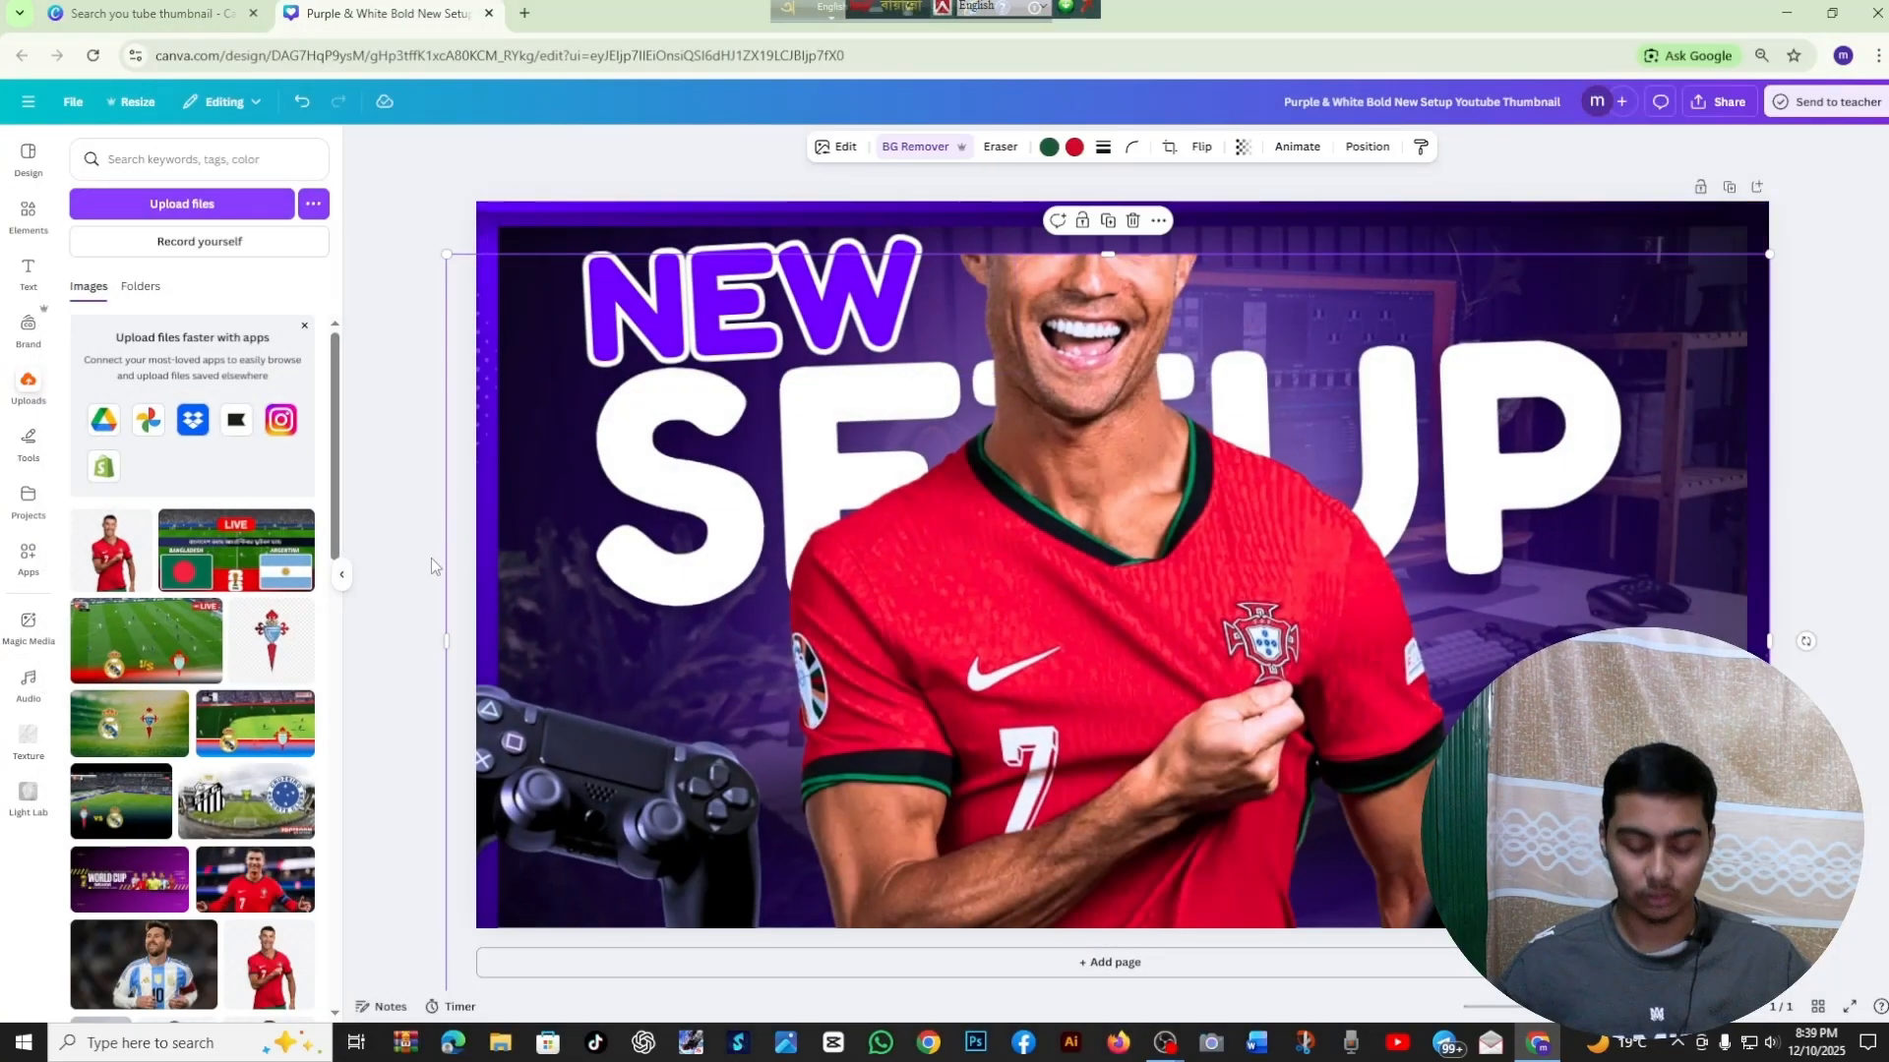
{"action": "key", "text": "ctrl+z"}
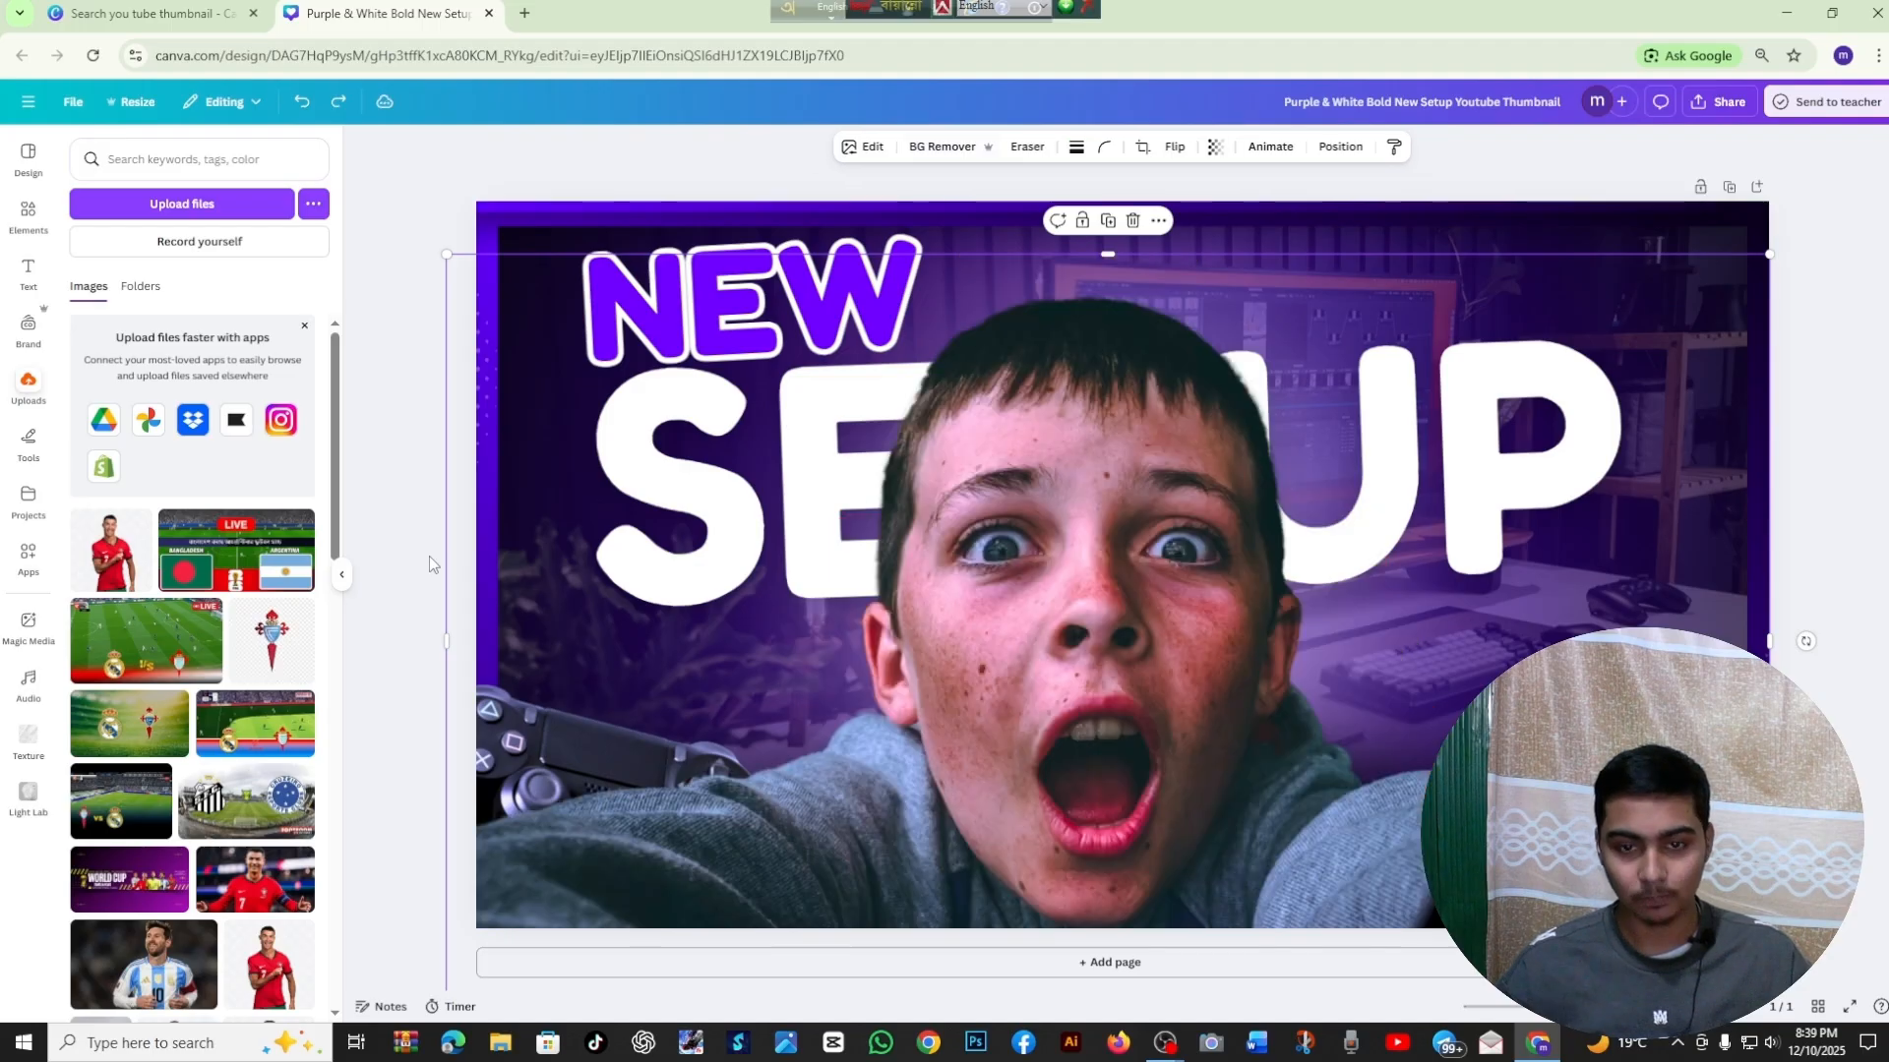
{"action": "left_click", "coordinate": [341, 575]}
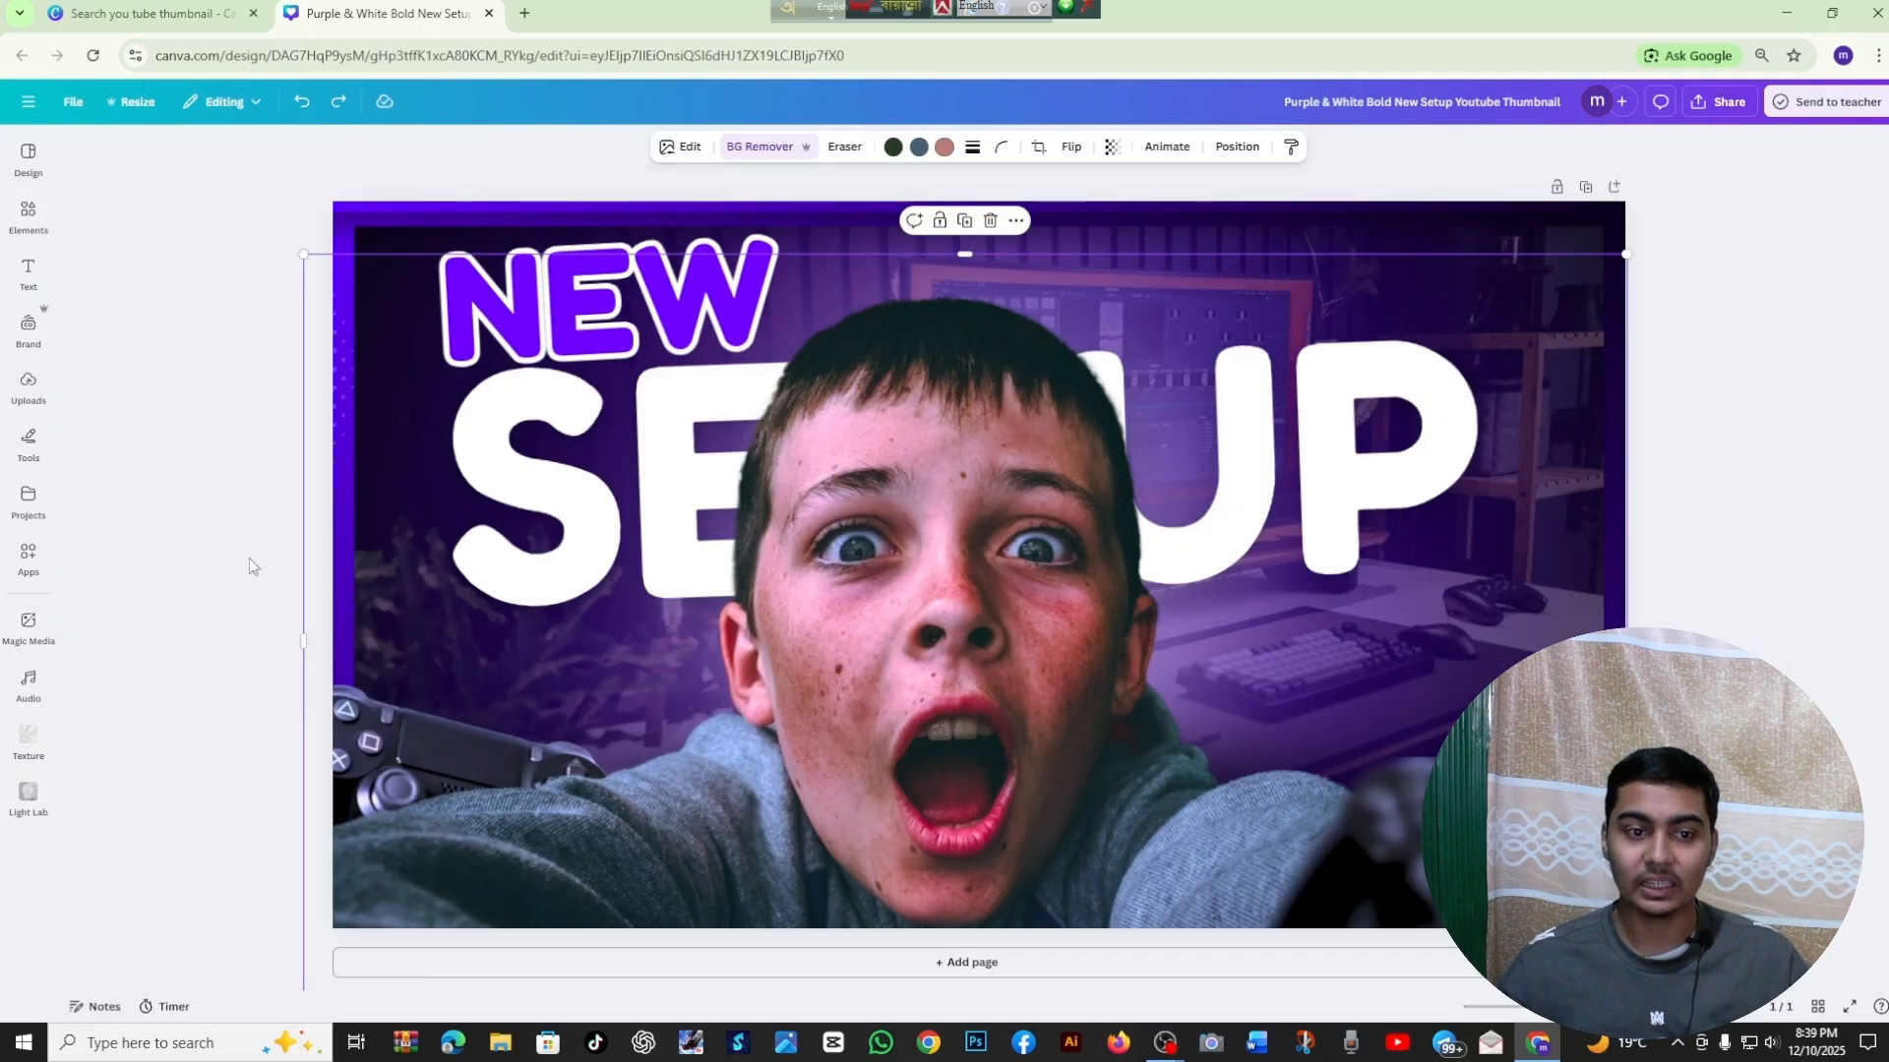
{"action": "left_click", "coordinate": [249, 558]}
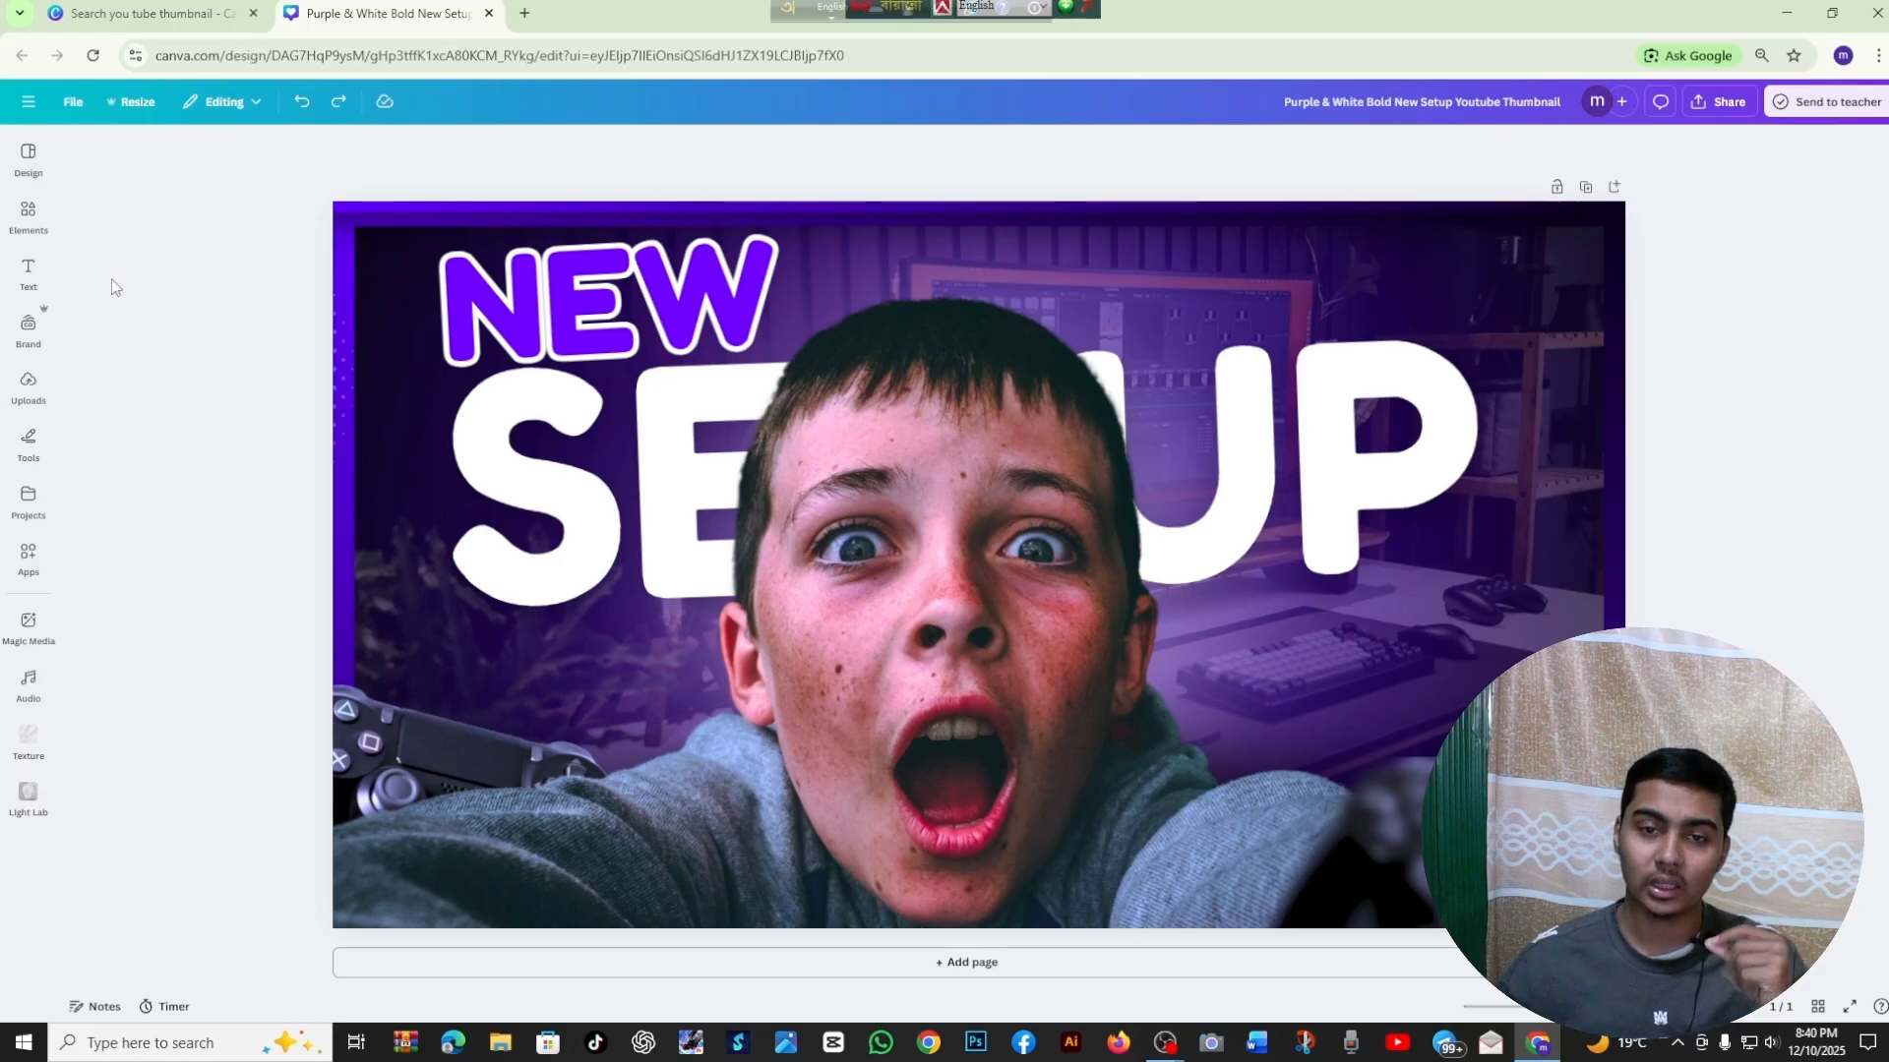
{"action": "left_click", "coordinate": [28, 215]}
{"action": "left_click", "coordinate": [28, 155]}
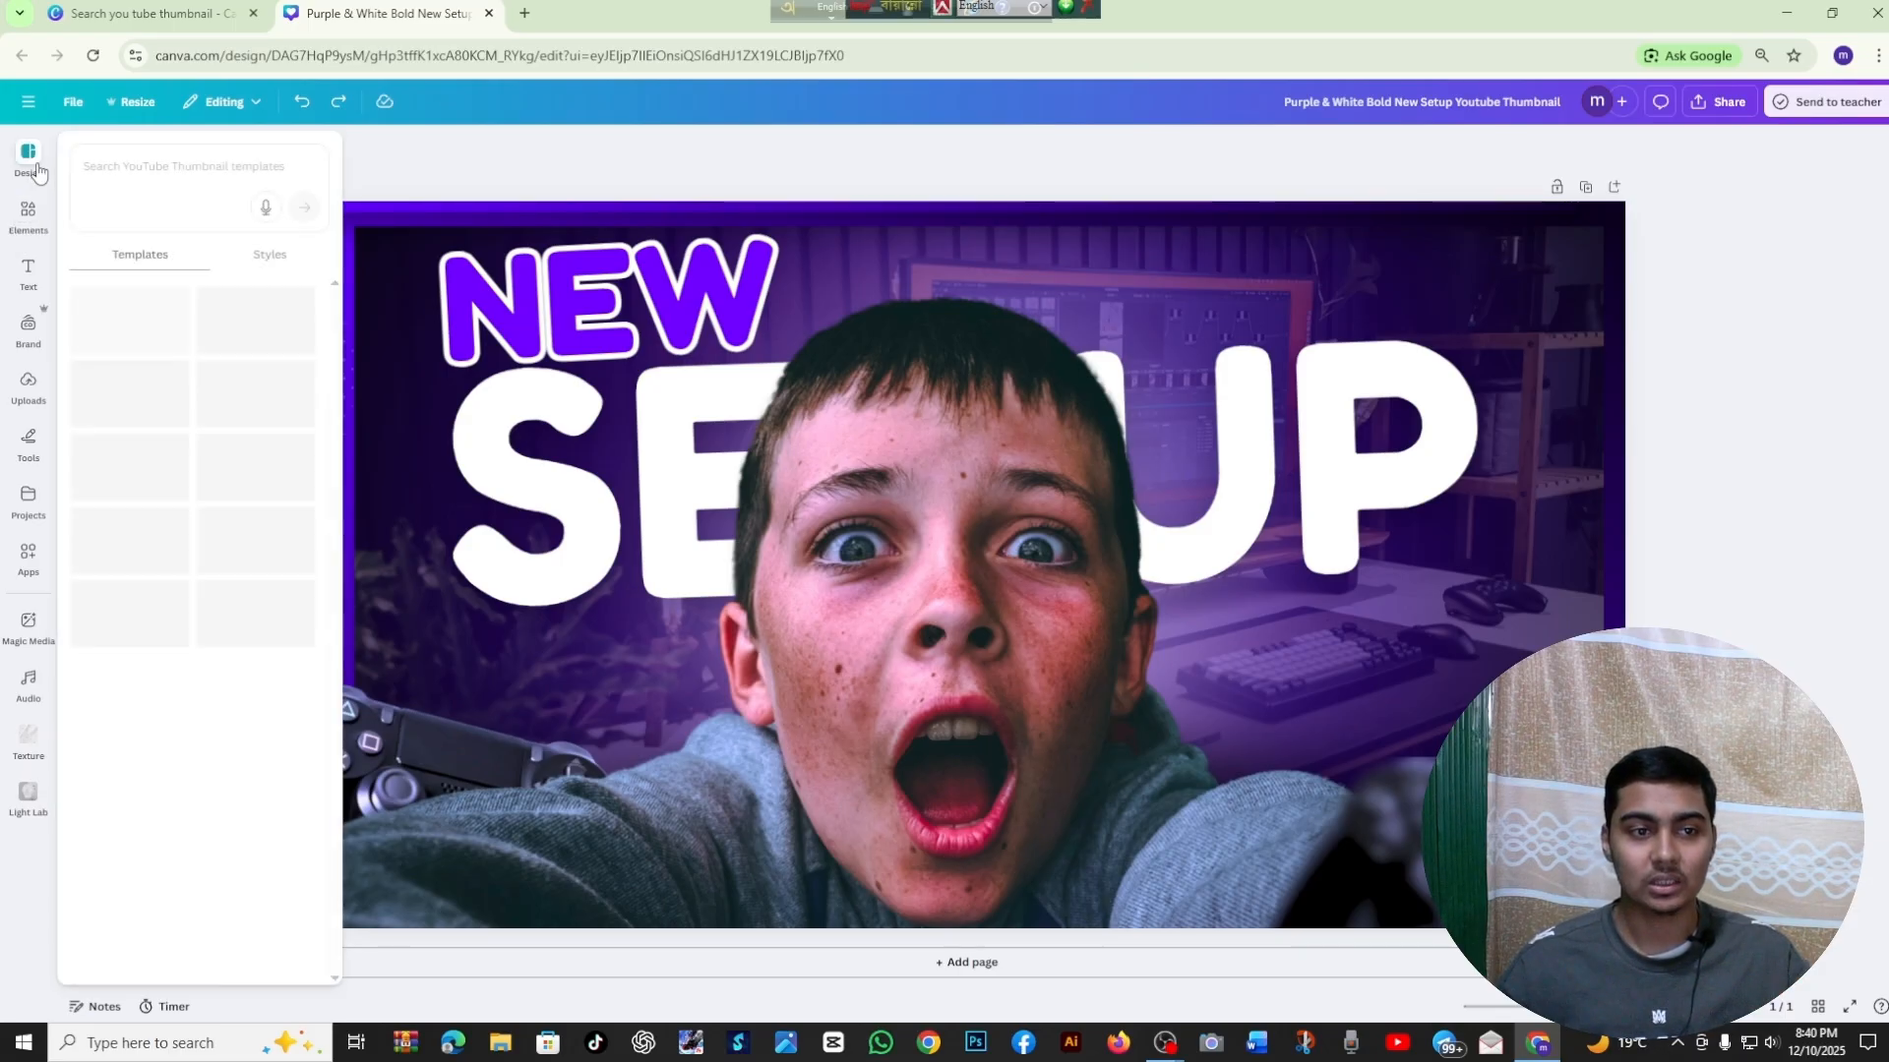
{"action": "left_click", "coordinate": [422, 155]}
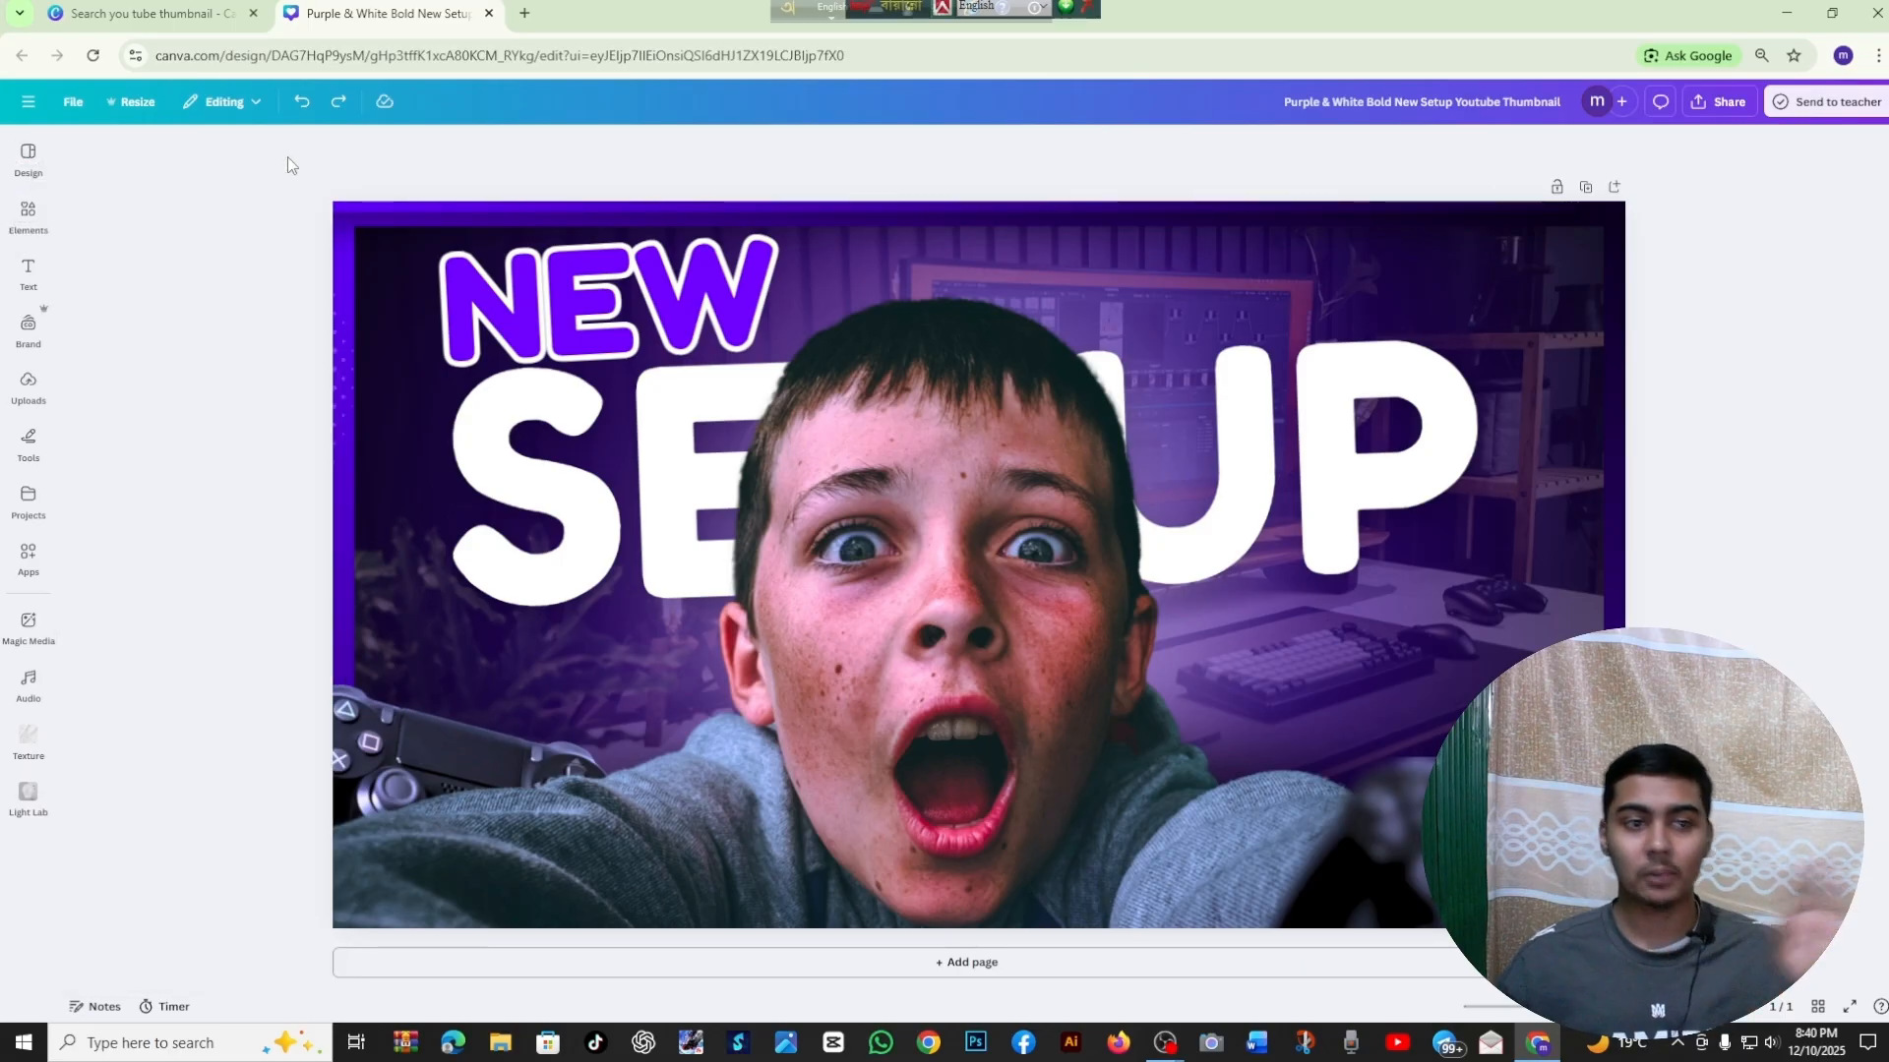
Search the elements for "man", limit the results to photos and look through them
{"action": "left_click", "coordinate": [28, 156]}
{"action": "left_click", "coordinate": [27, 216]}
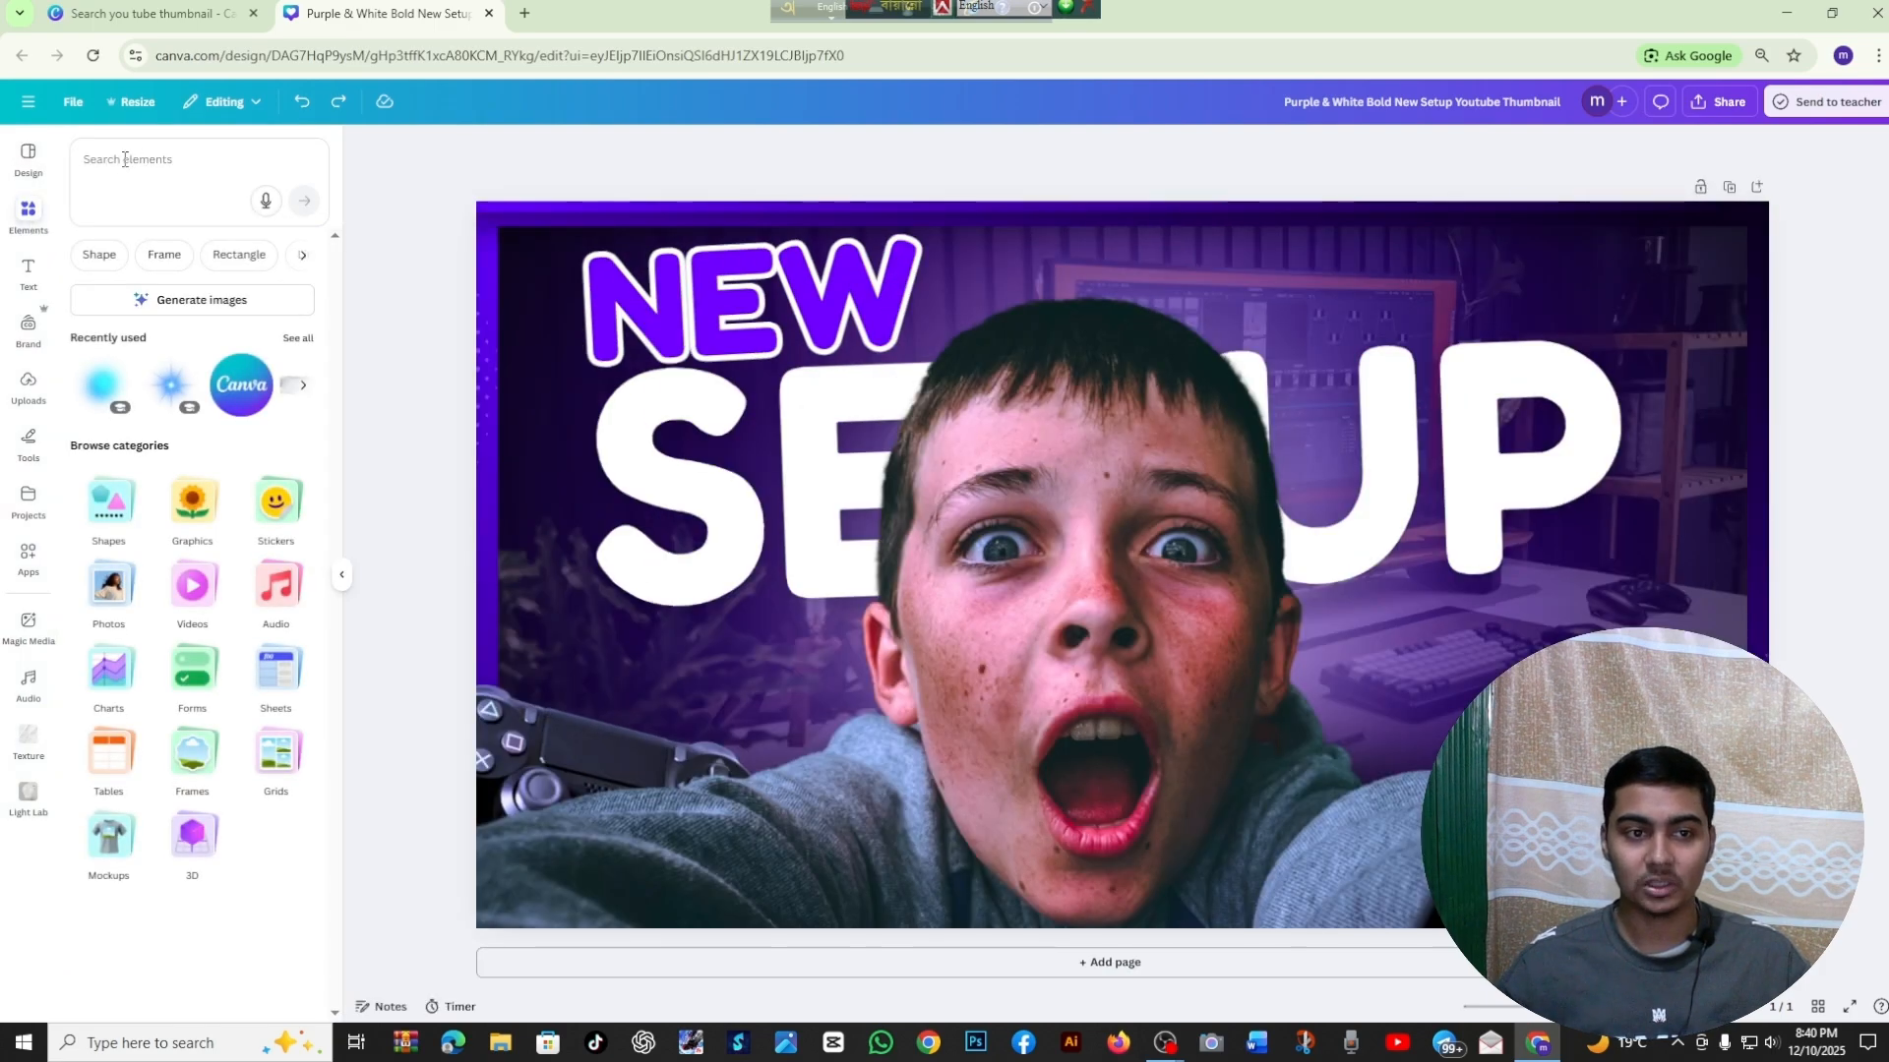
{"action": "left_click", "coordinate": [147, 158]}
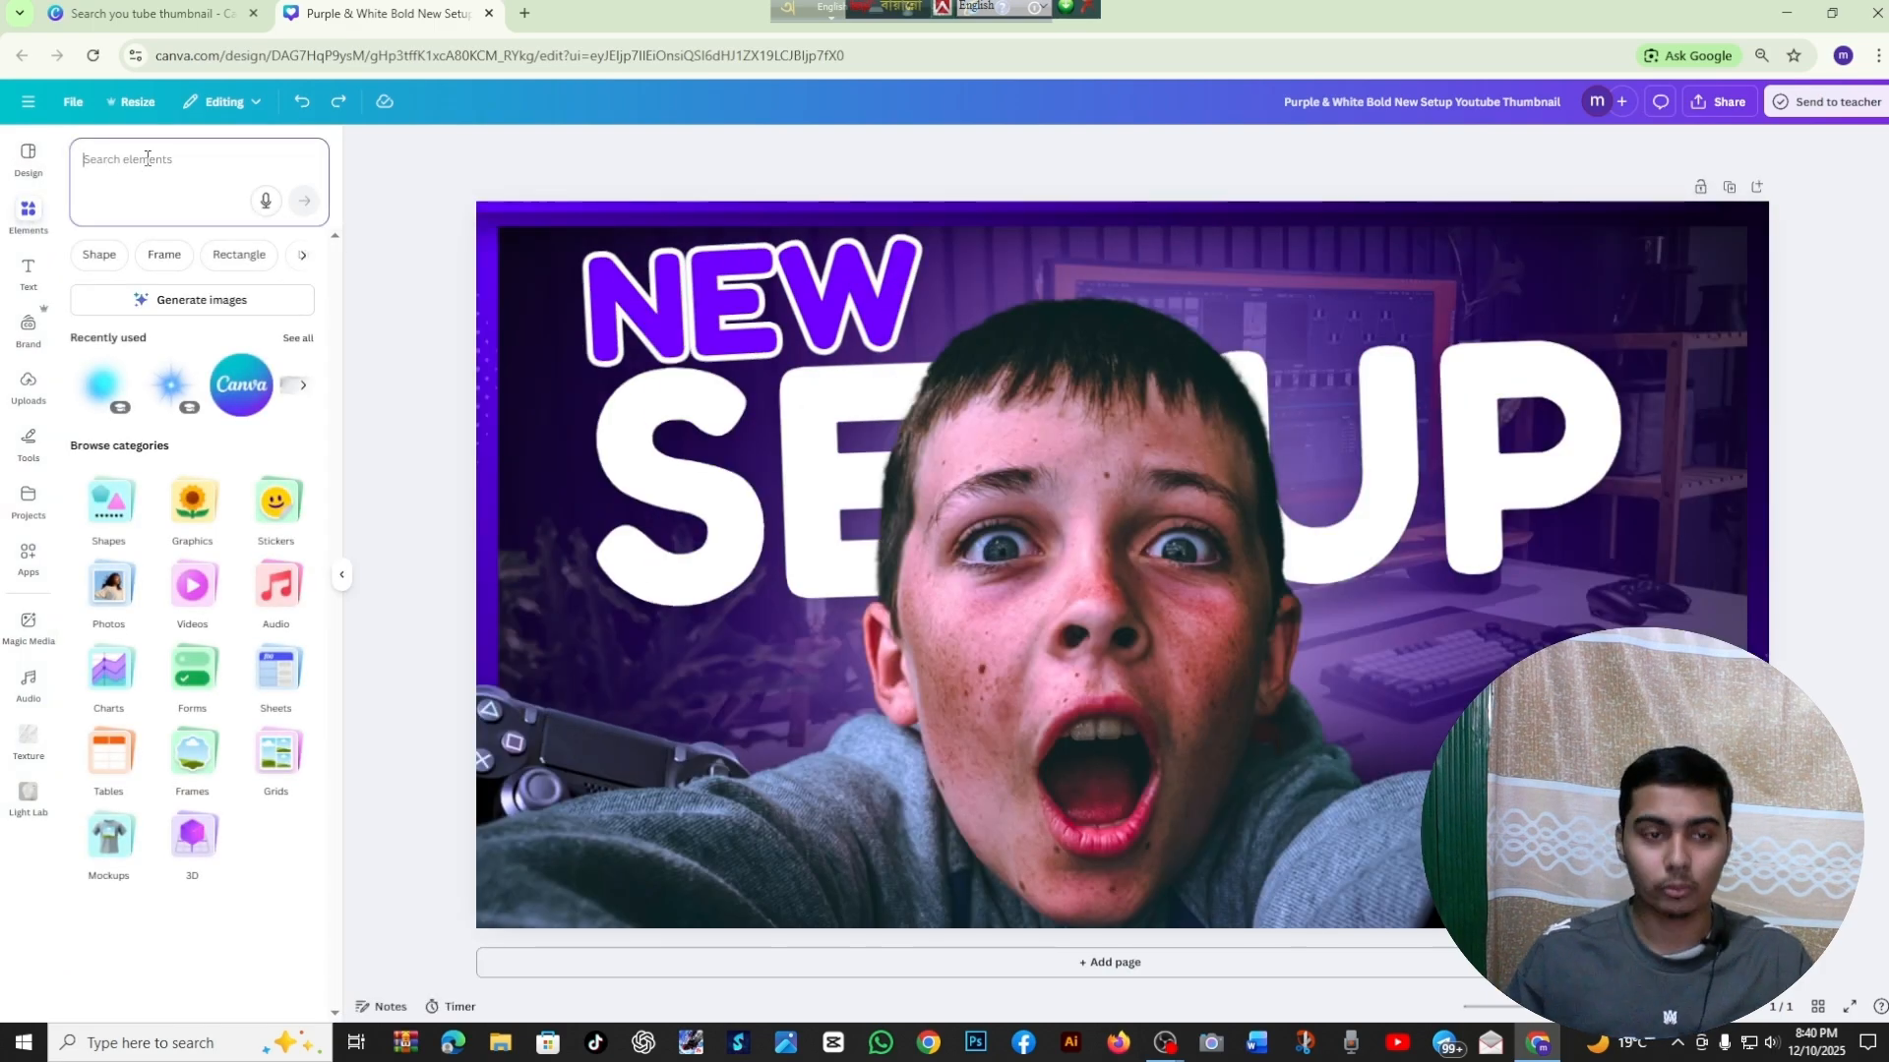
{"action": "type", "text": "man"}
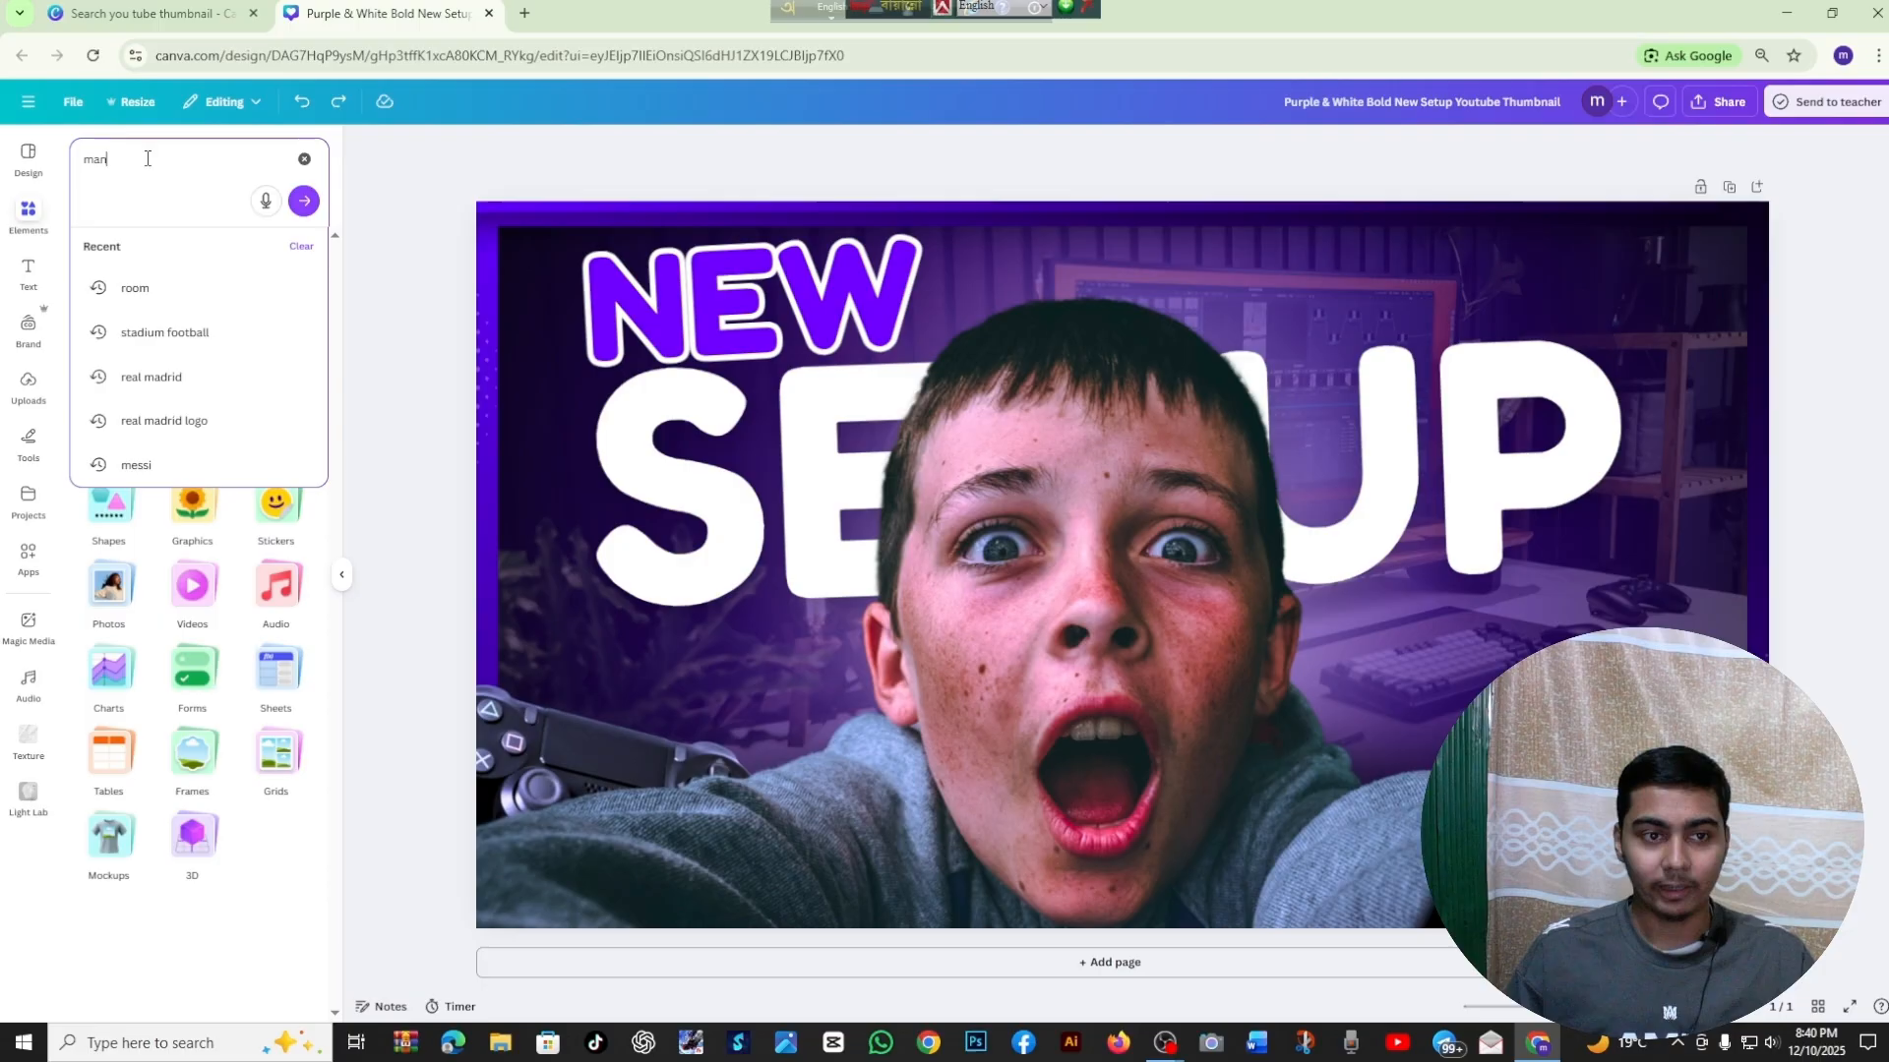
{"action": "key", "text": "Return"}
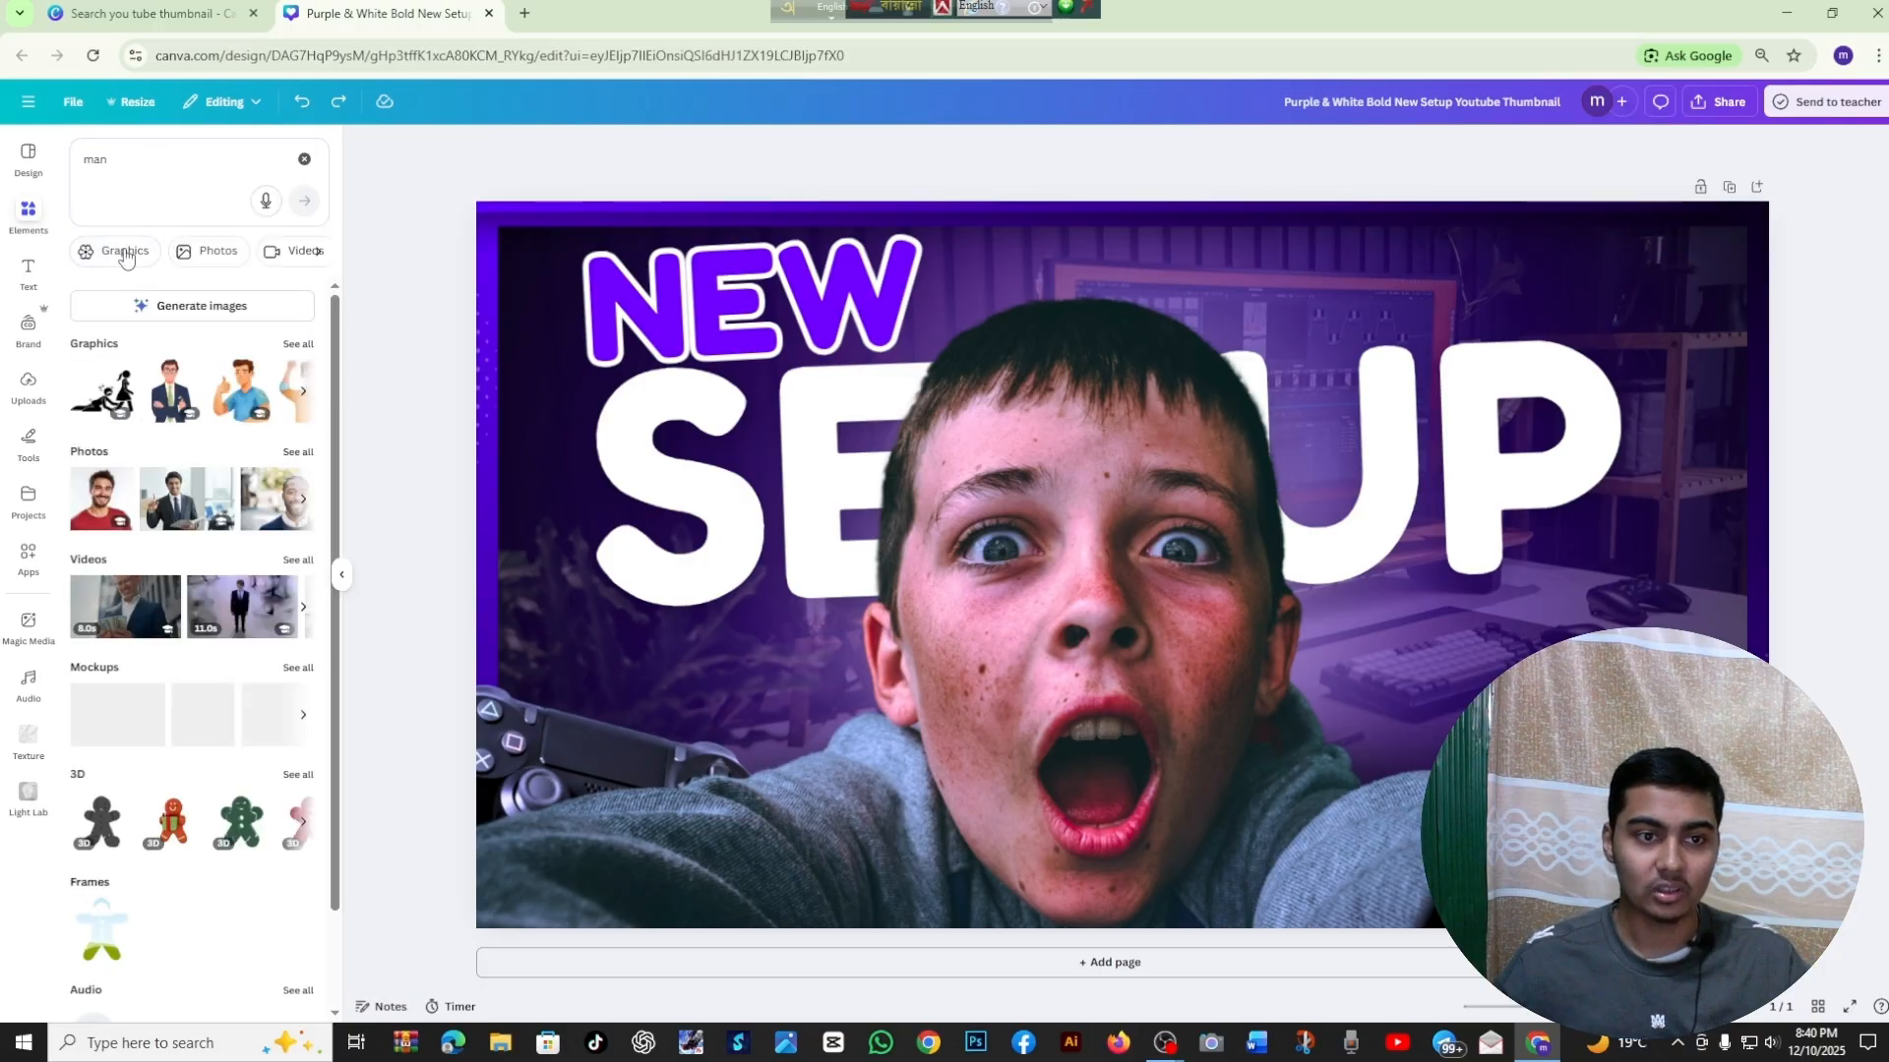
{"action": "left_click", "coordinate": [207, 251]}
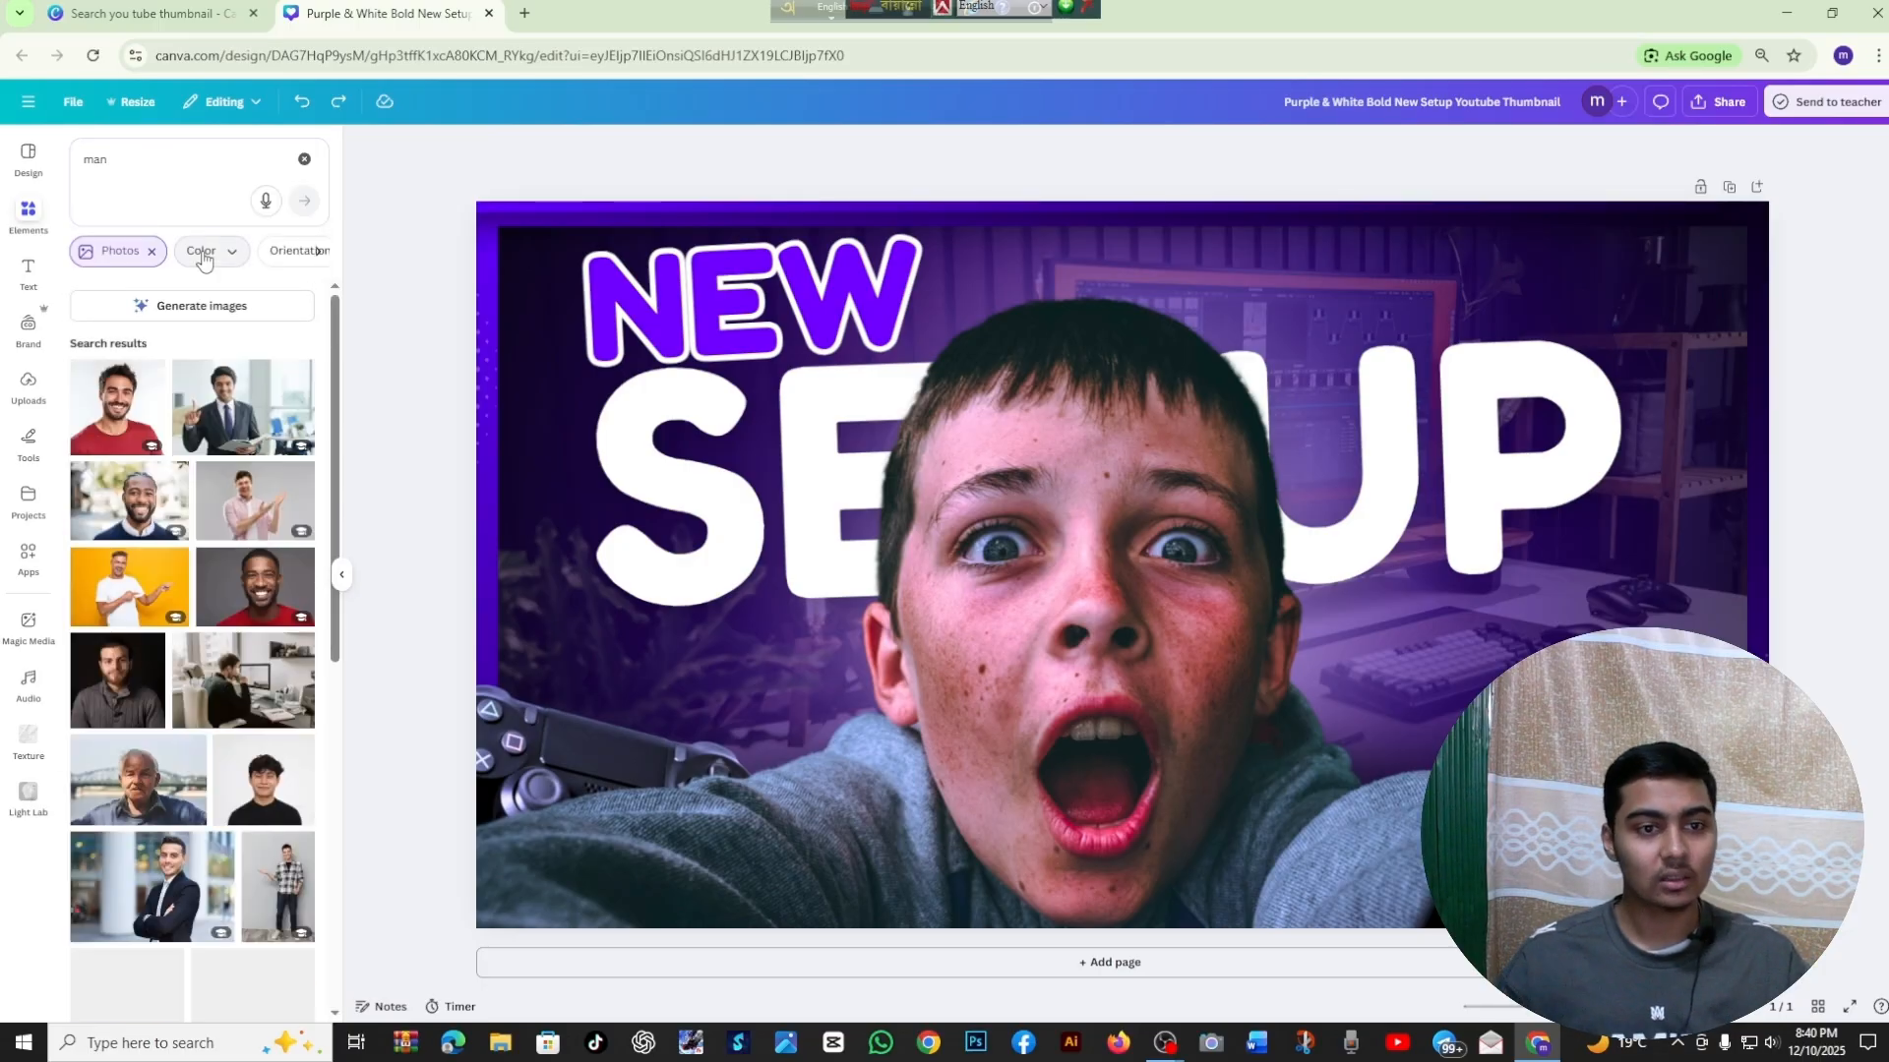
{"action": "scroll", "coordinate": [227, 423], "scroll_direction": "down", "scroll_amount": 10}
{"action": "scroll", "coordinate": [221, 421], "scroll_direction": "down", "scroll_amount": 5}
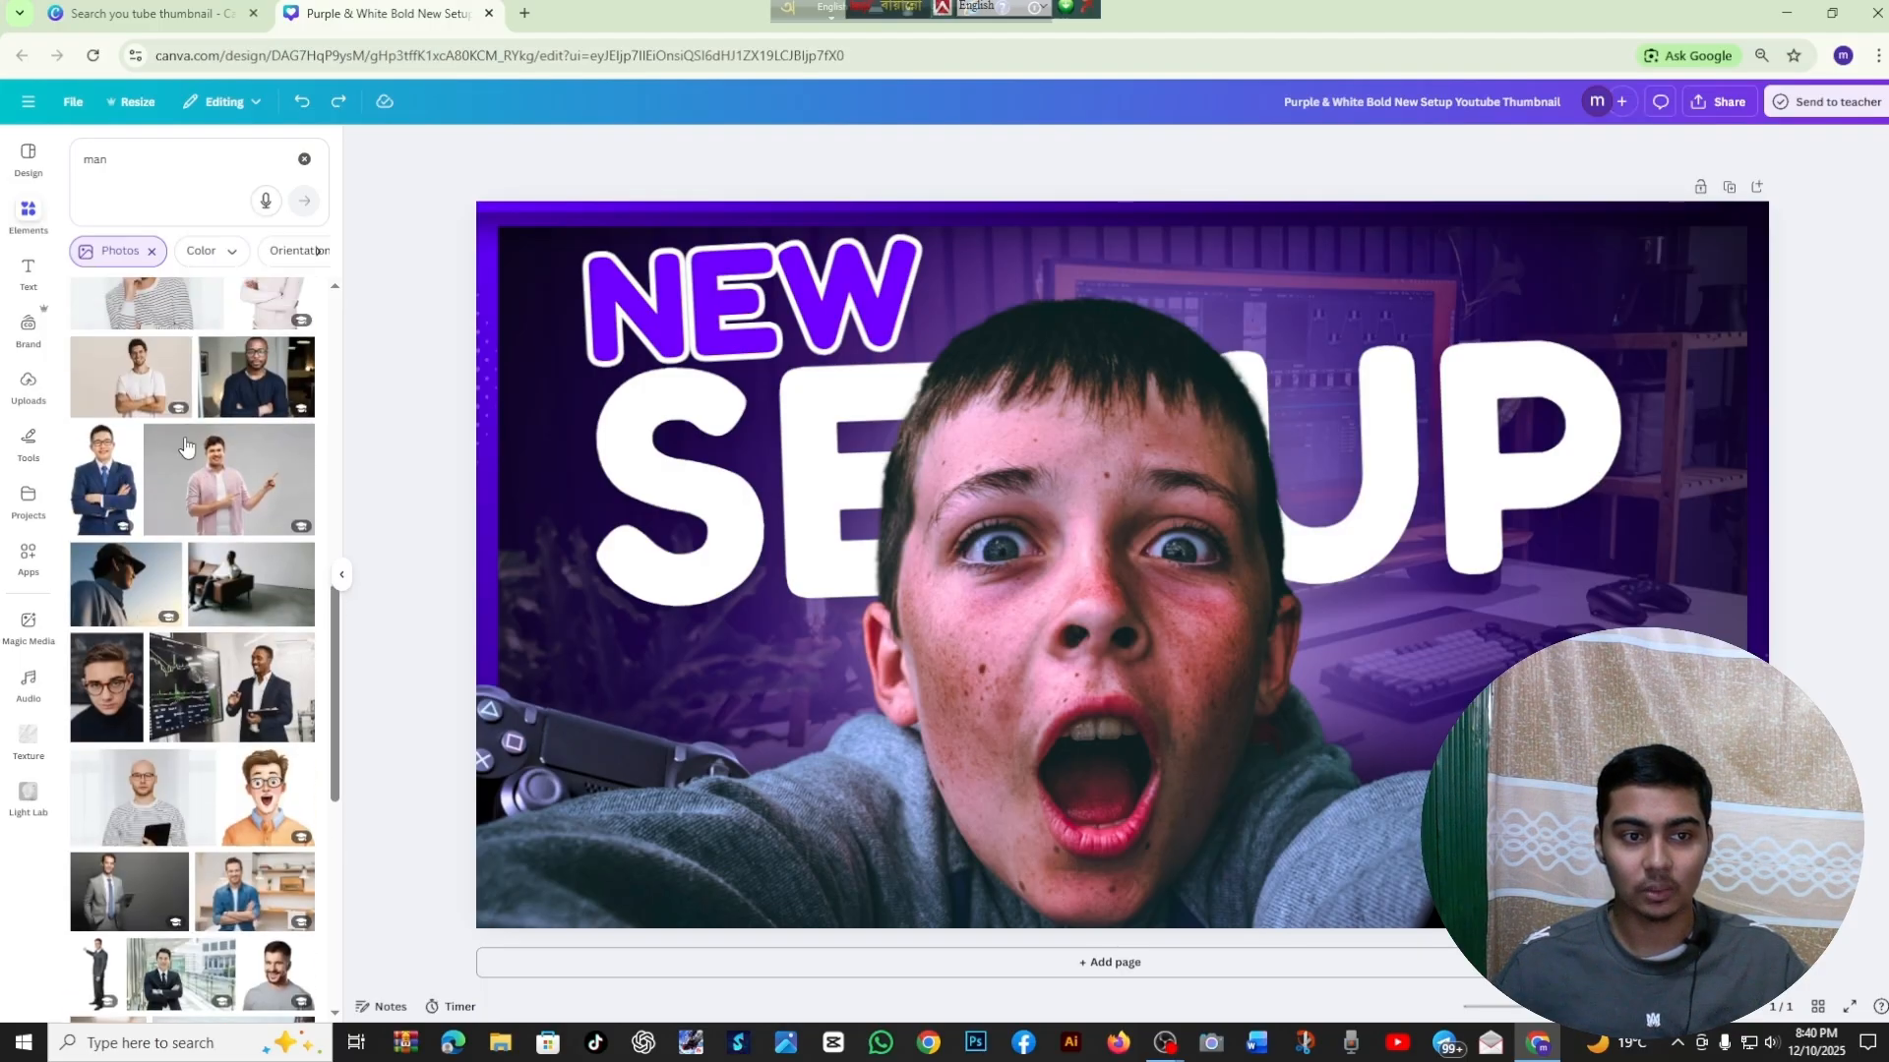
Try the photo of the man with glasses and a blue suit on the thumbnail, and delete it again
{"action": "left_click", "coordinate": [111, 462]}
{"action": "left_click_drag", "start_coordinate": [1028, 588], "coordinate": [1137, 576]}
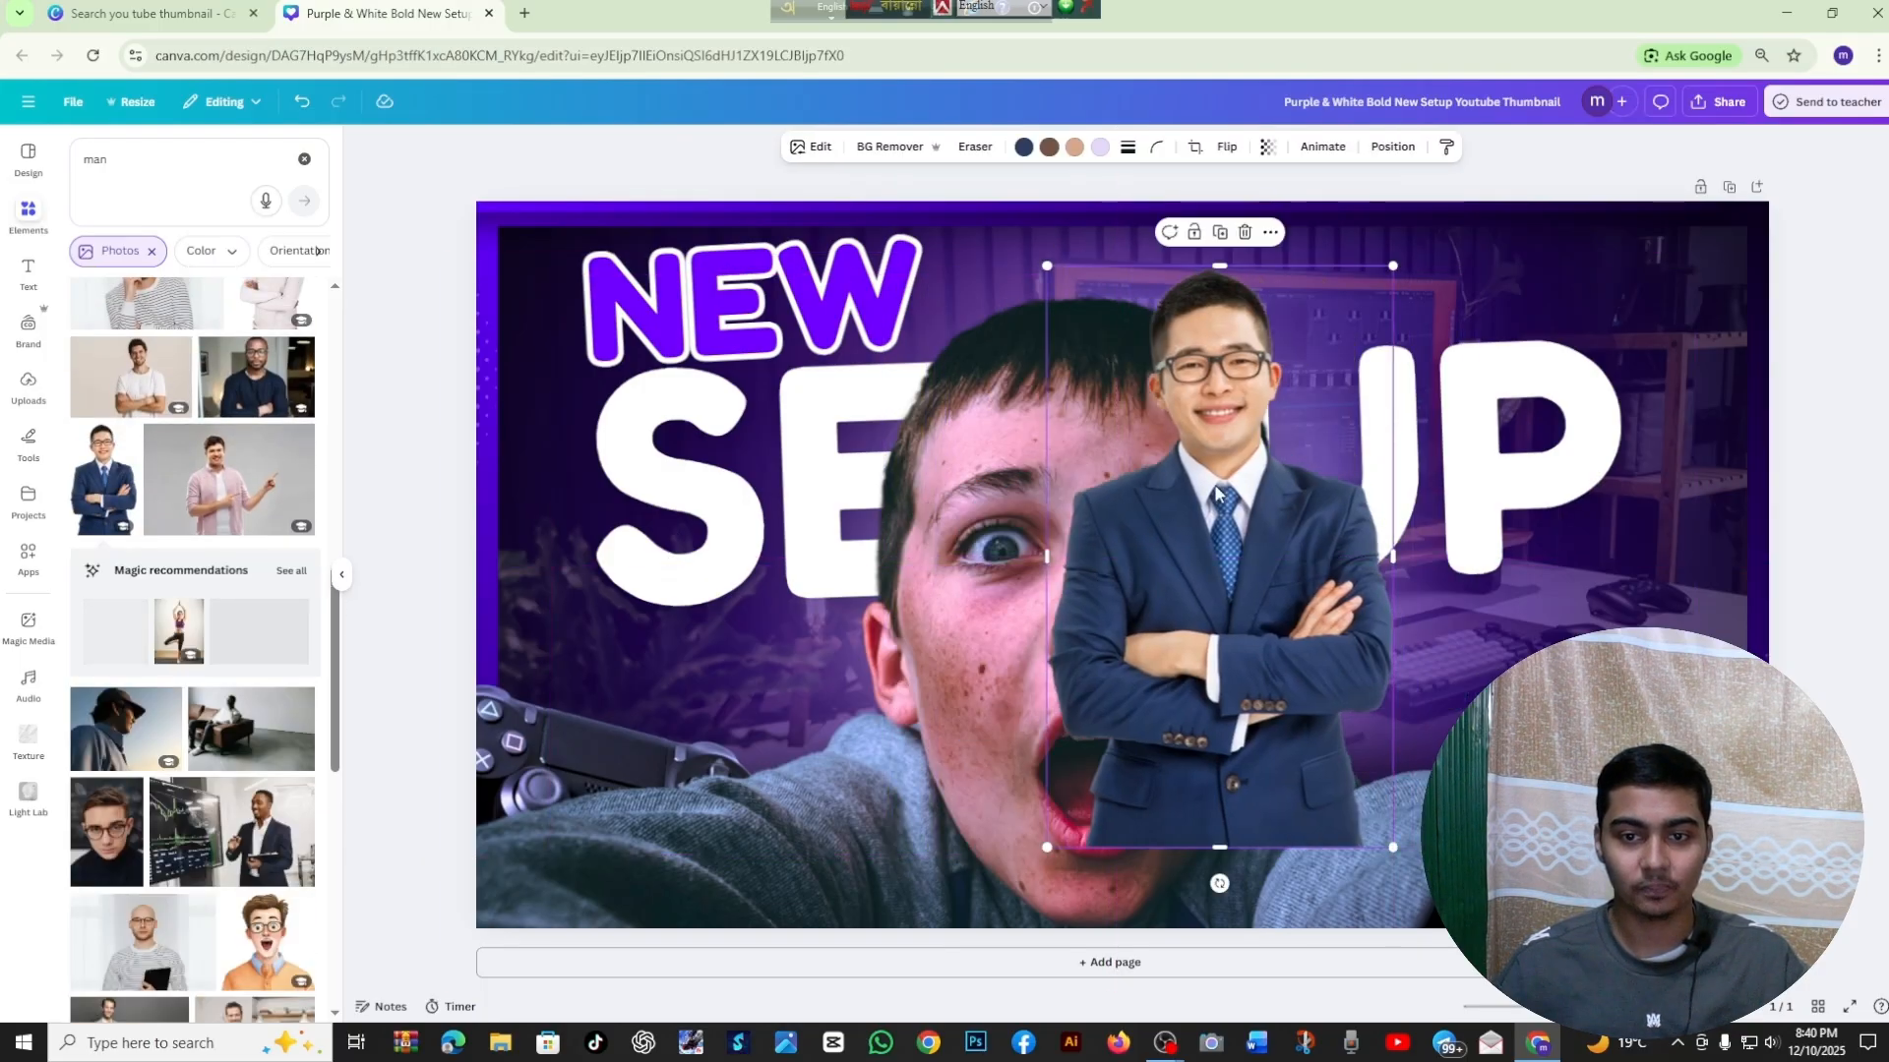
{"action": "left_click", "coordinate": [1245, 233]}
{"action": "left_click", "coordinate": [341, 574]}
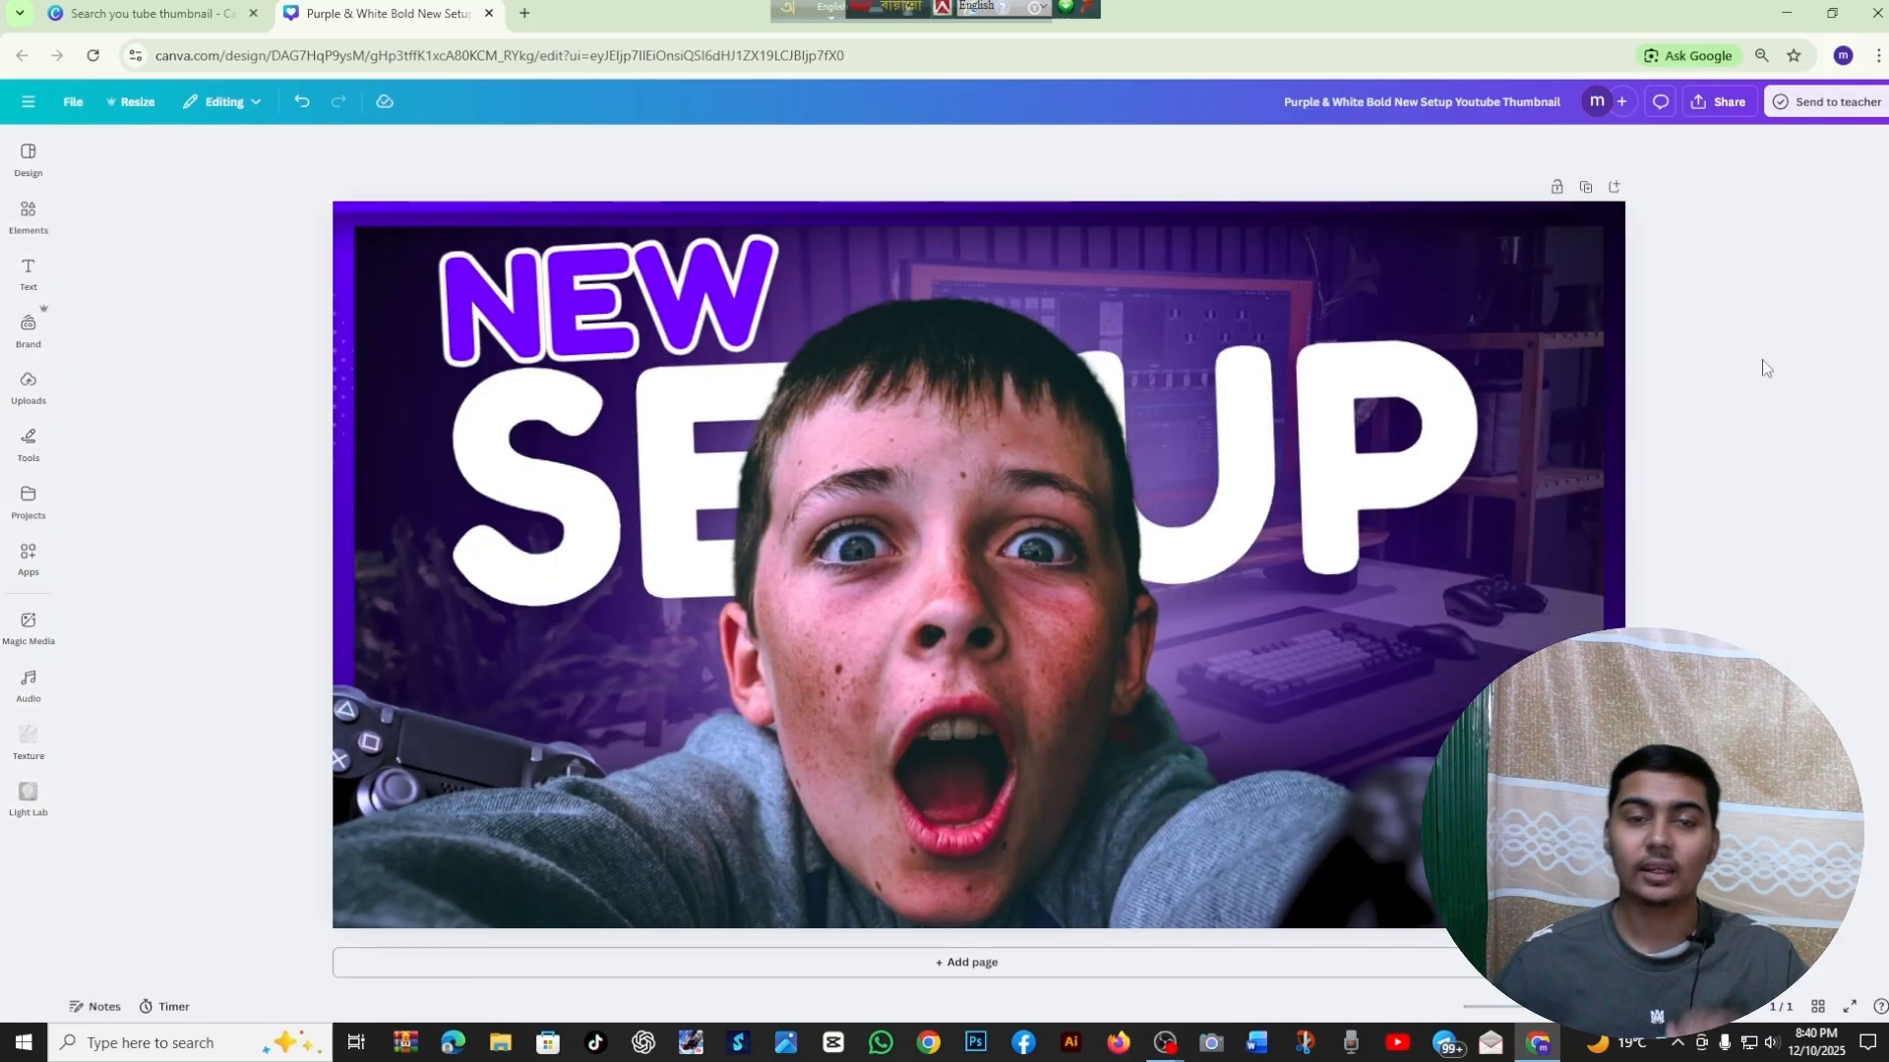
Search the elements for "room background", browse the photo results, and clear the search
{"action": "left_click", "coordinate": [28, 213]}
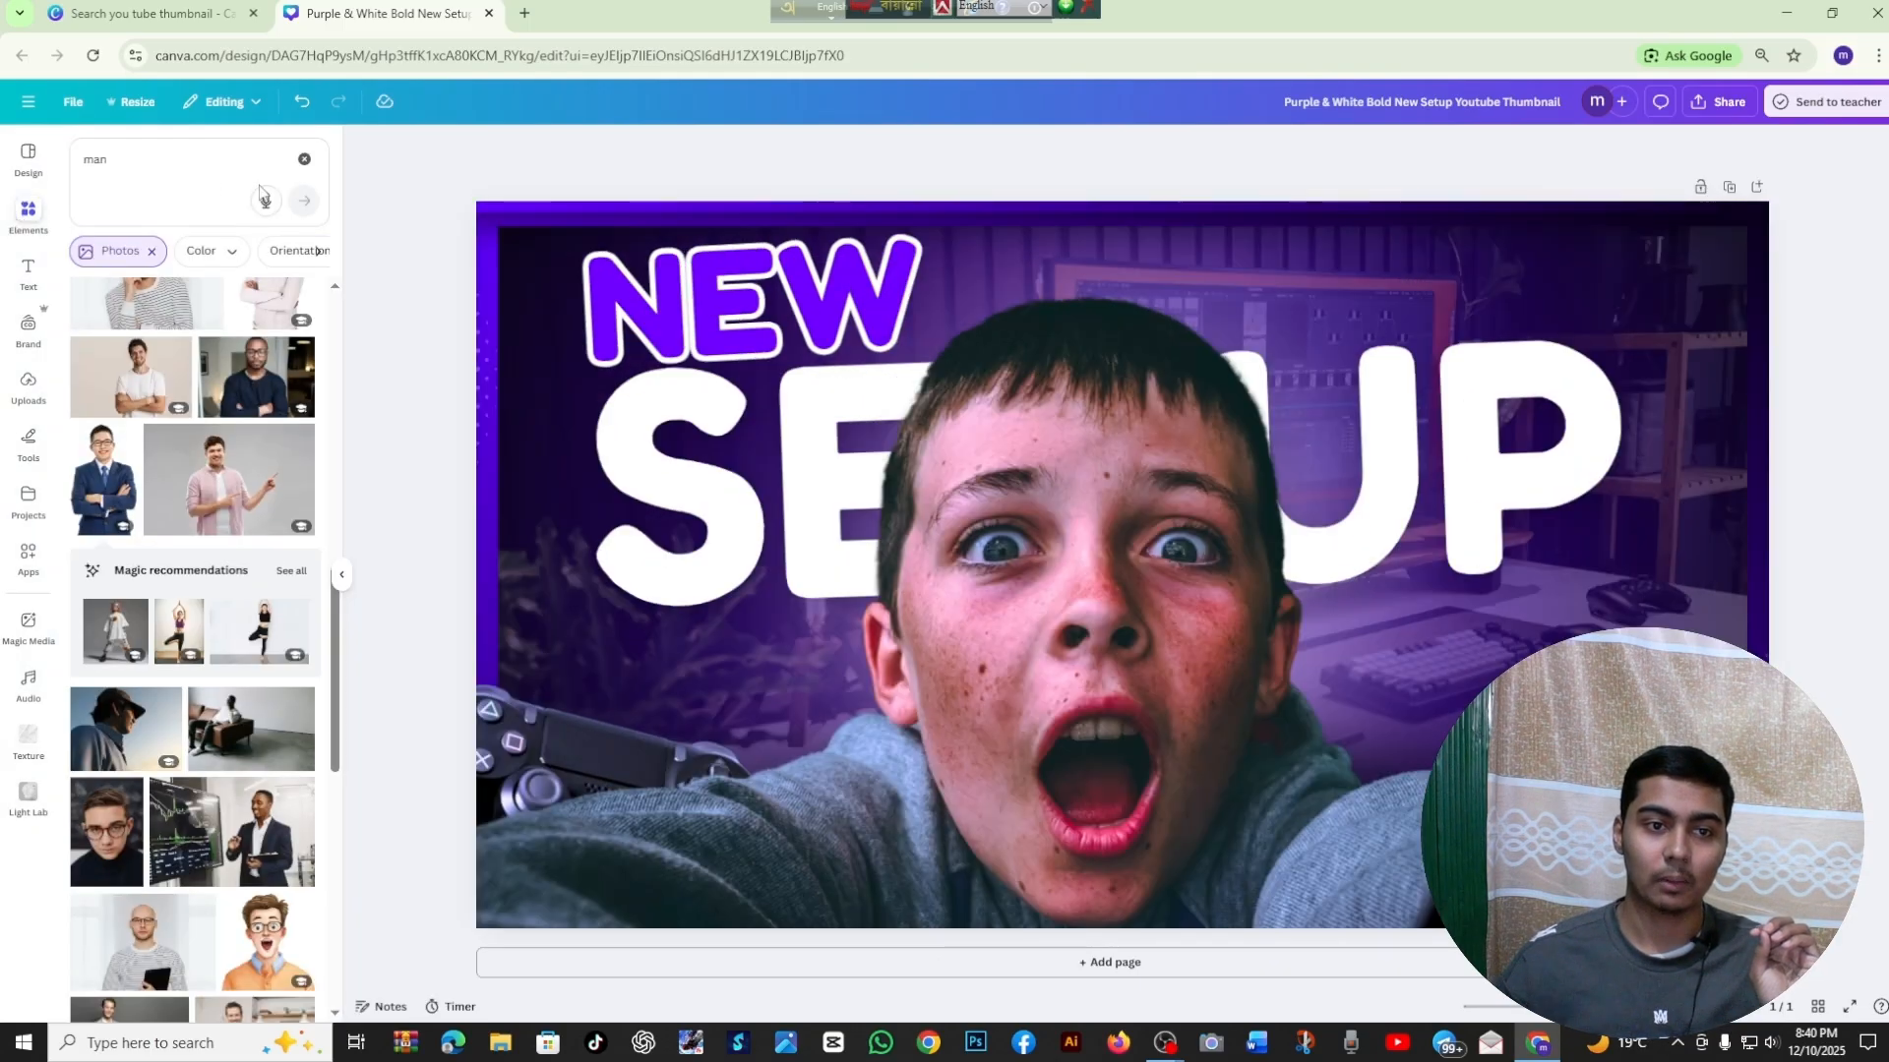
{"action": "left_click", "coordinate": [304, 159]}
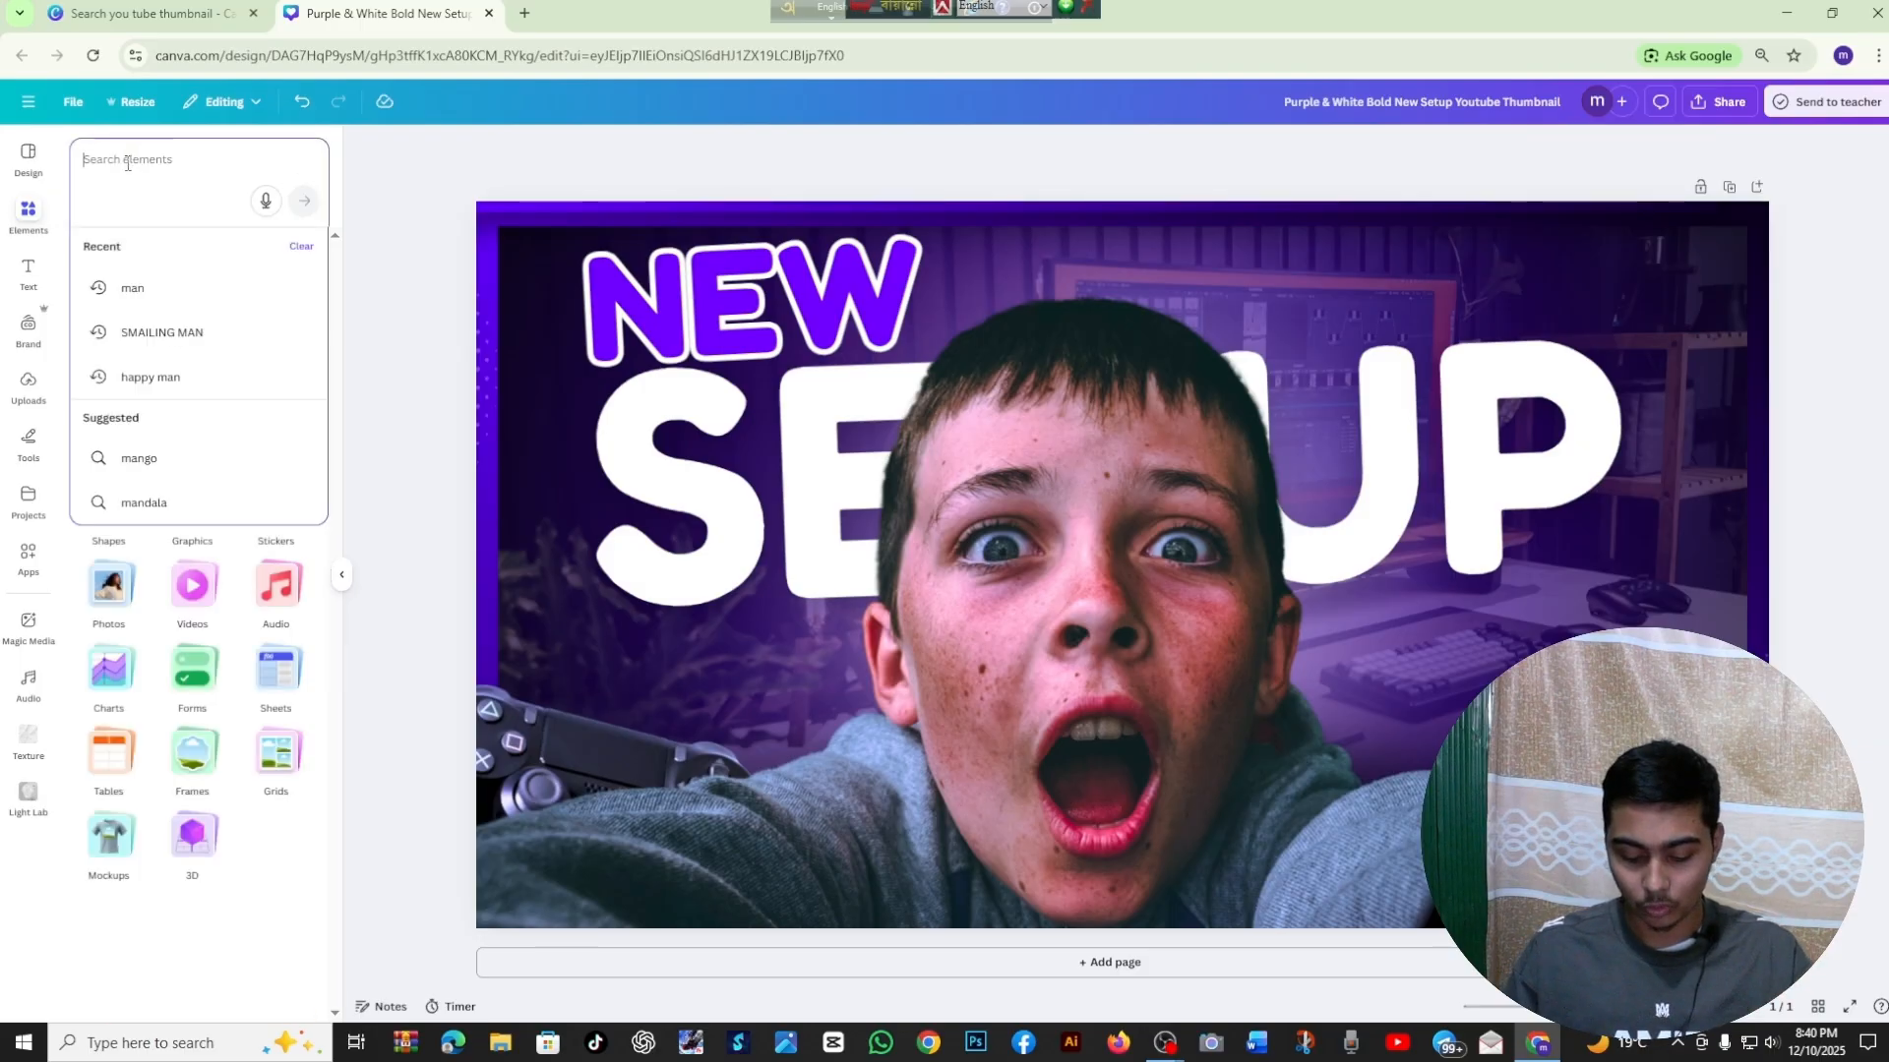
{"action": "type", "text": "room"}
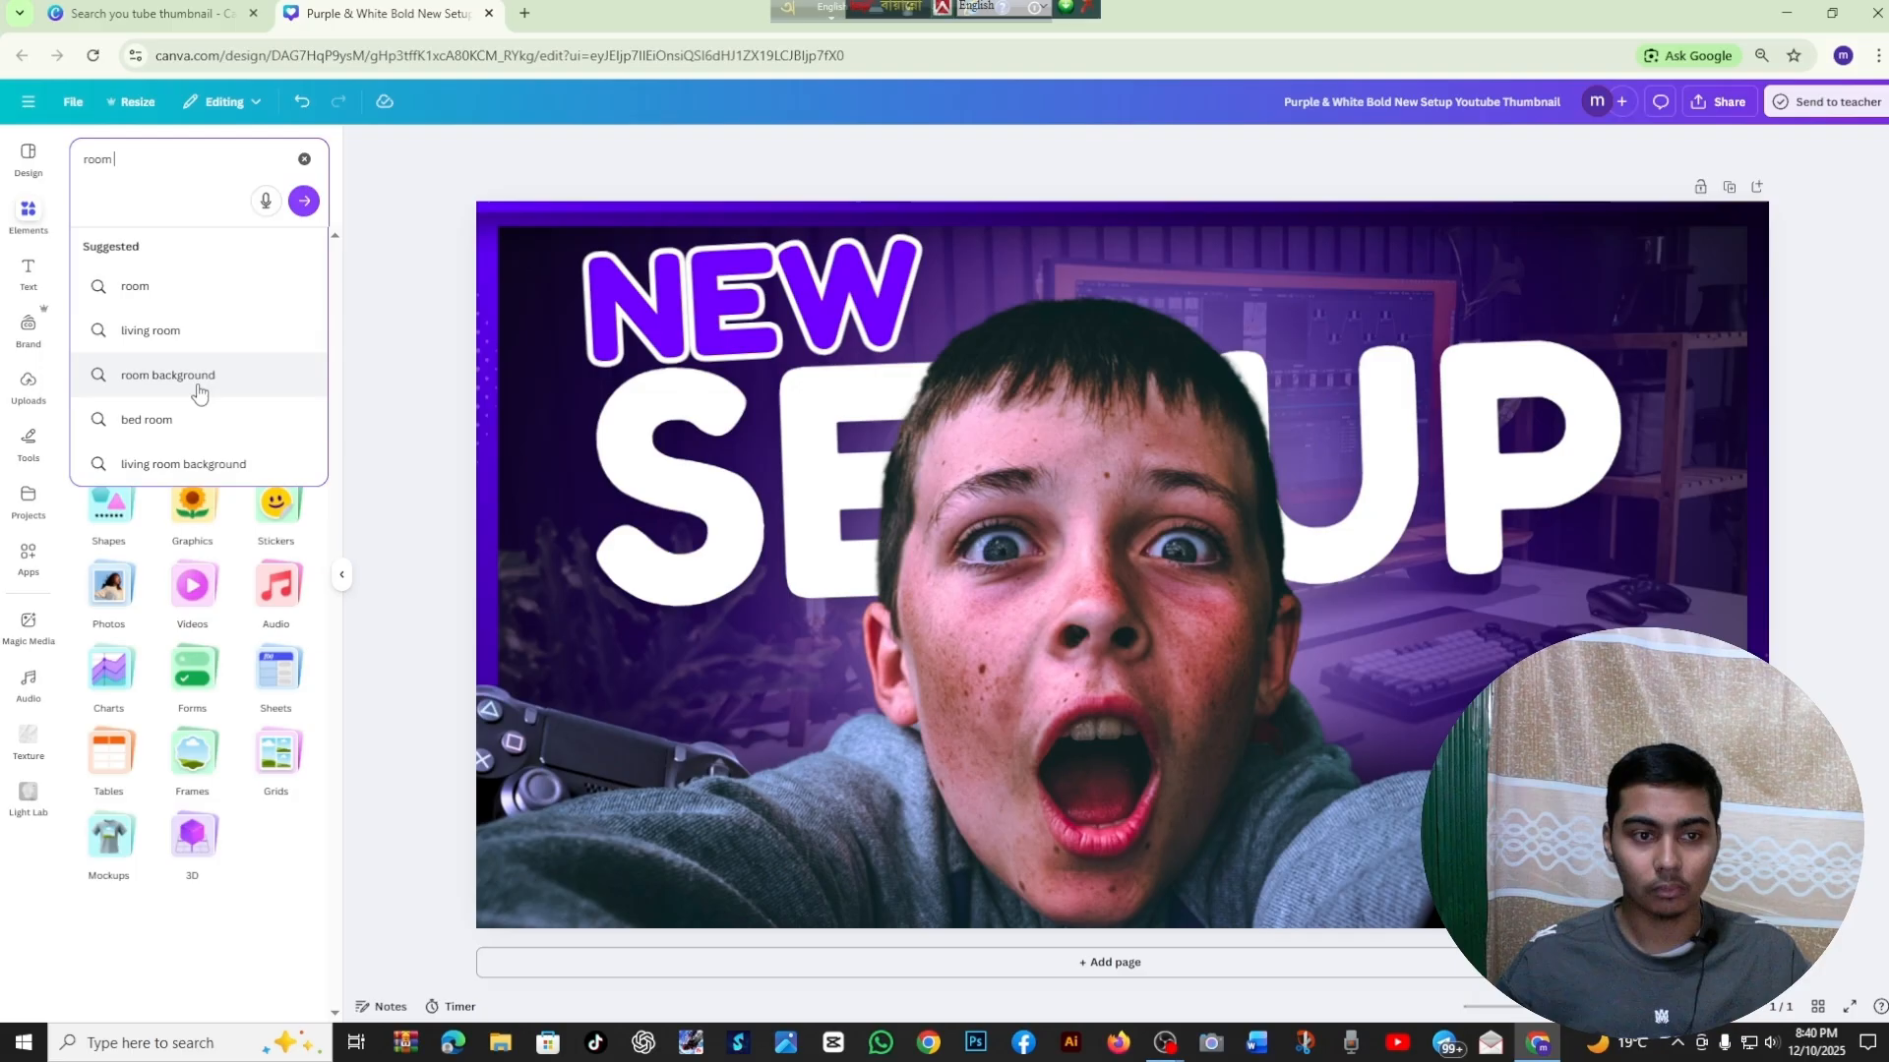
{"action": "left_click", "coordinate": [198, 392]}
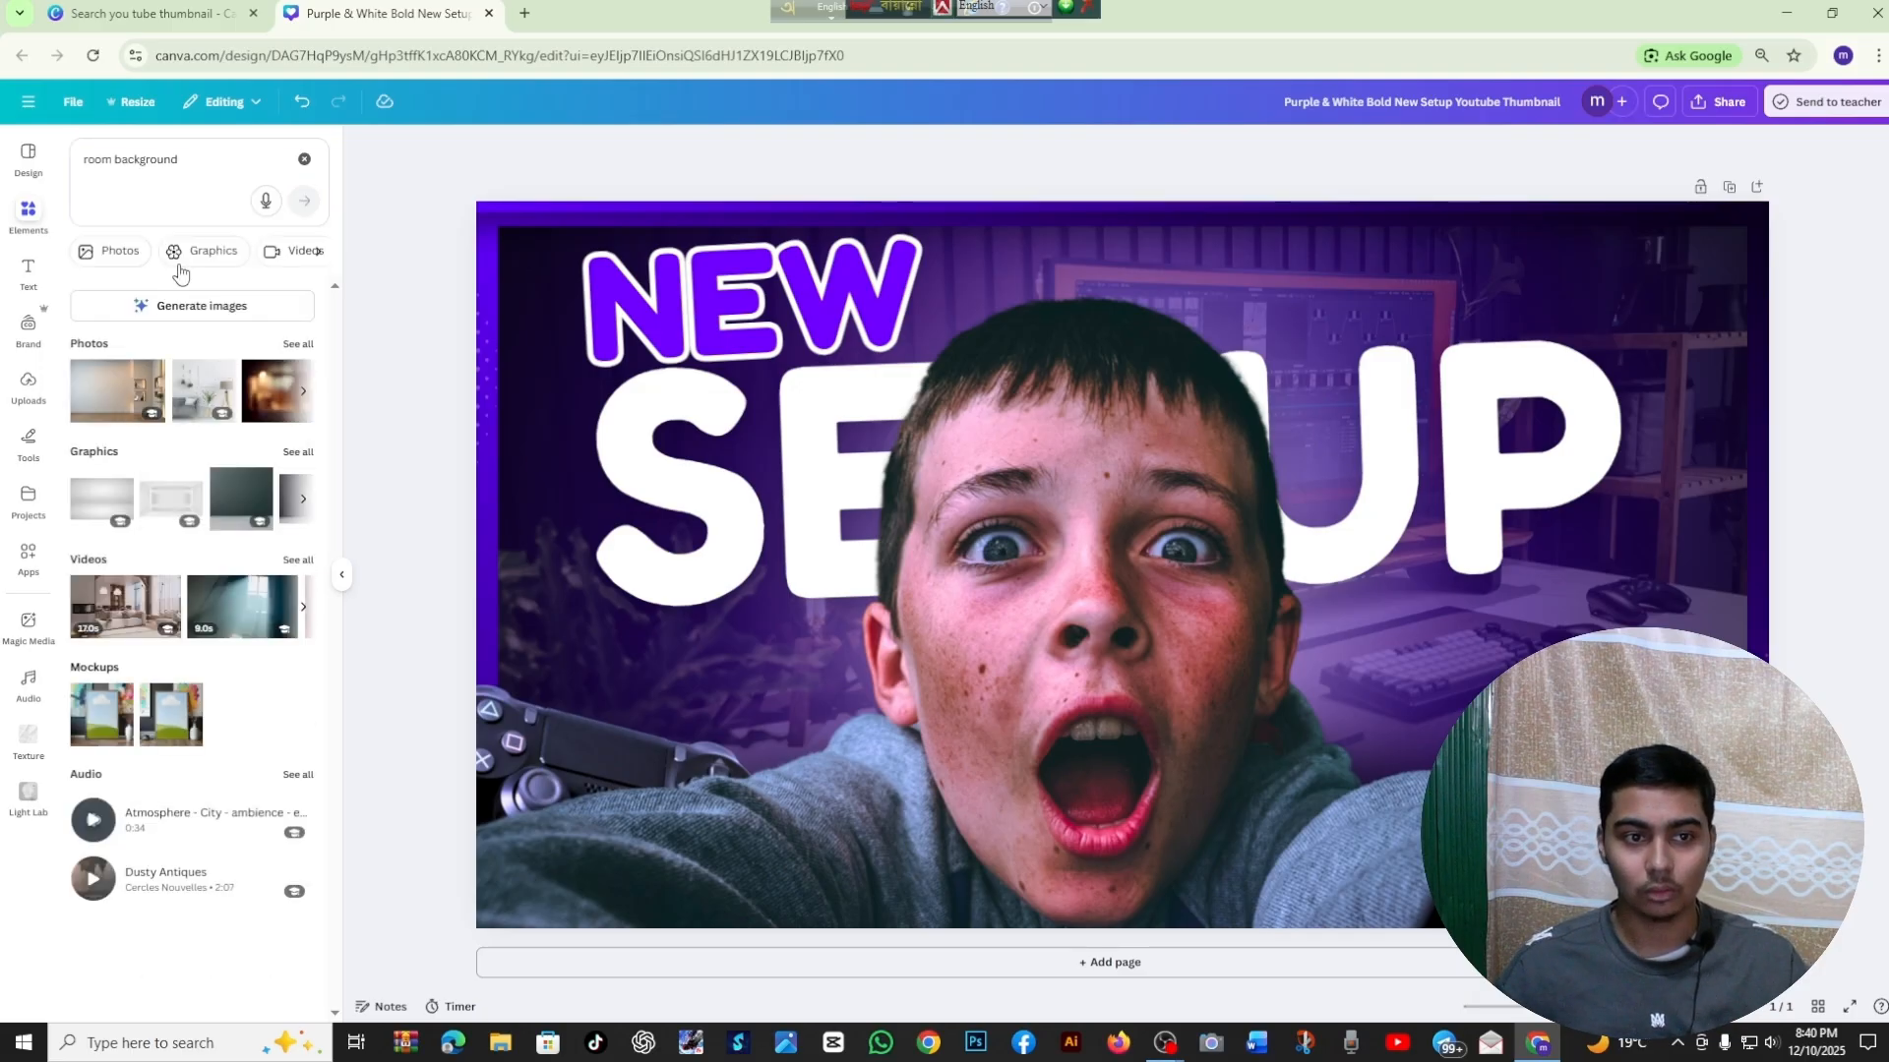
{"action": "left_click", "coordinate": [111, 254]}
{"action": "scroll", "coordinate": [167, 470], "scroll_direction": "down", "scroll_amount": 5}
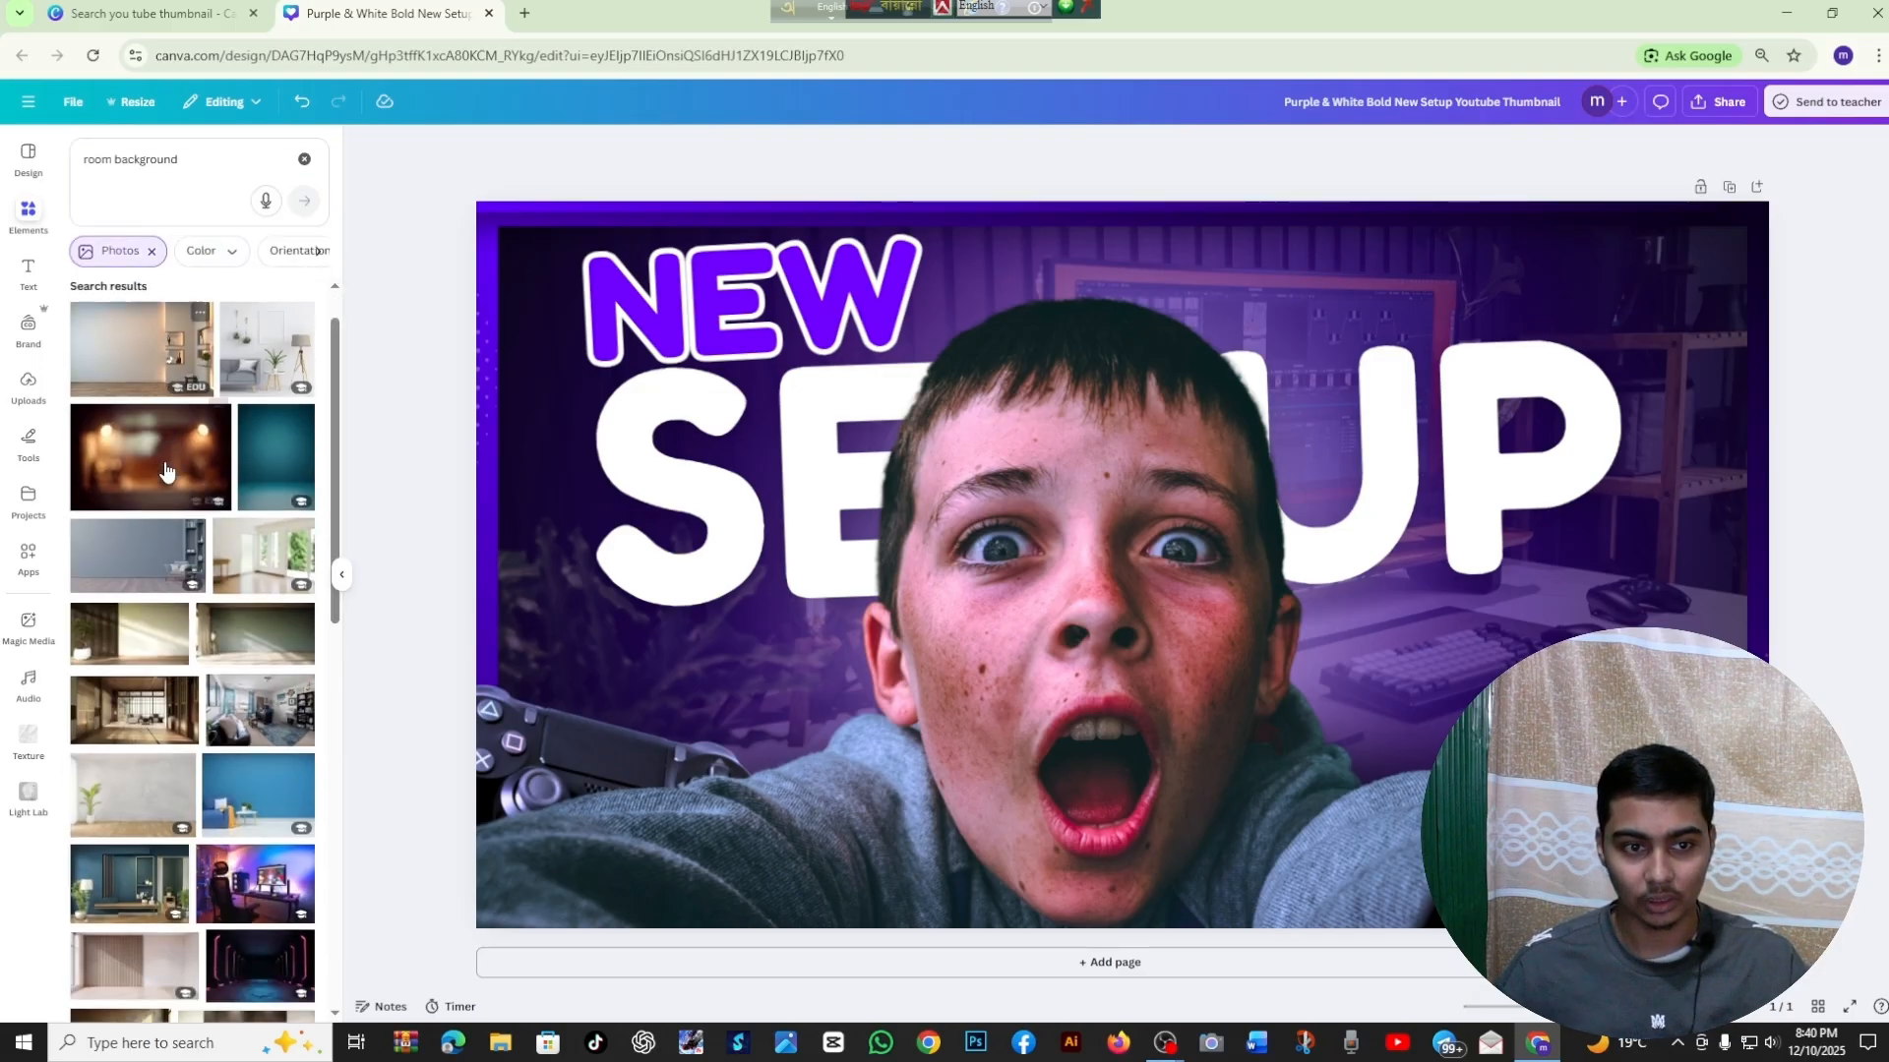
{"action": "scroll", "coordinate": [165, 470], "scroll_direction": "down", "scroll_amount": 10}
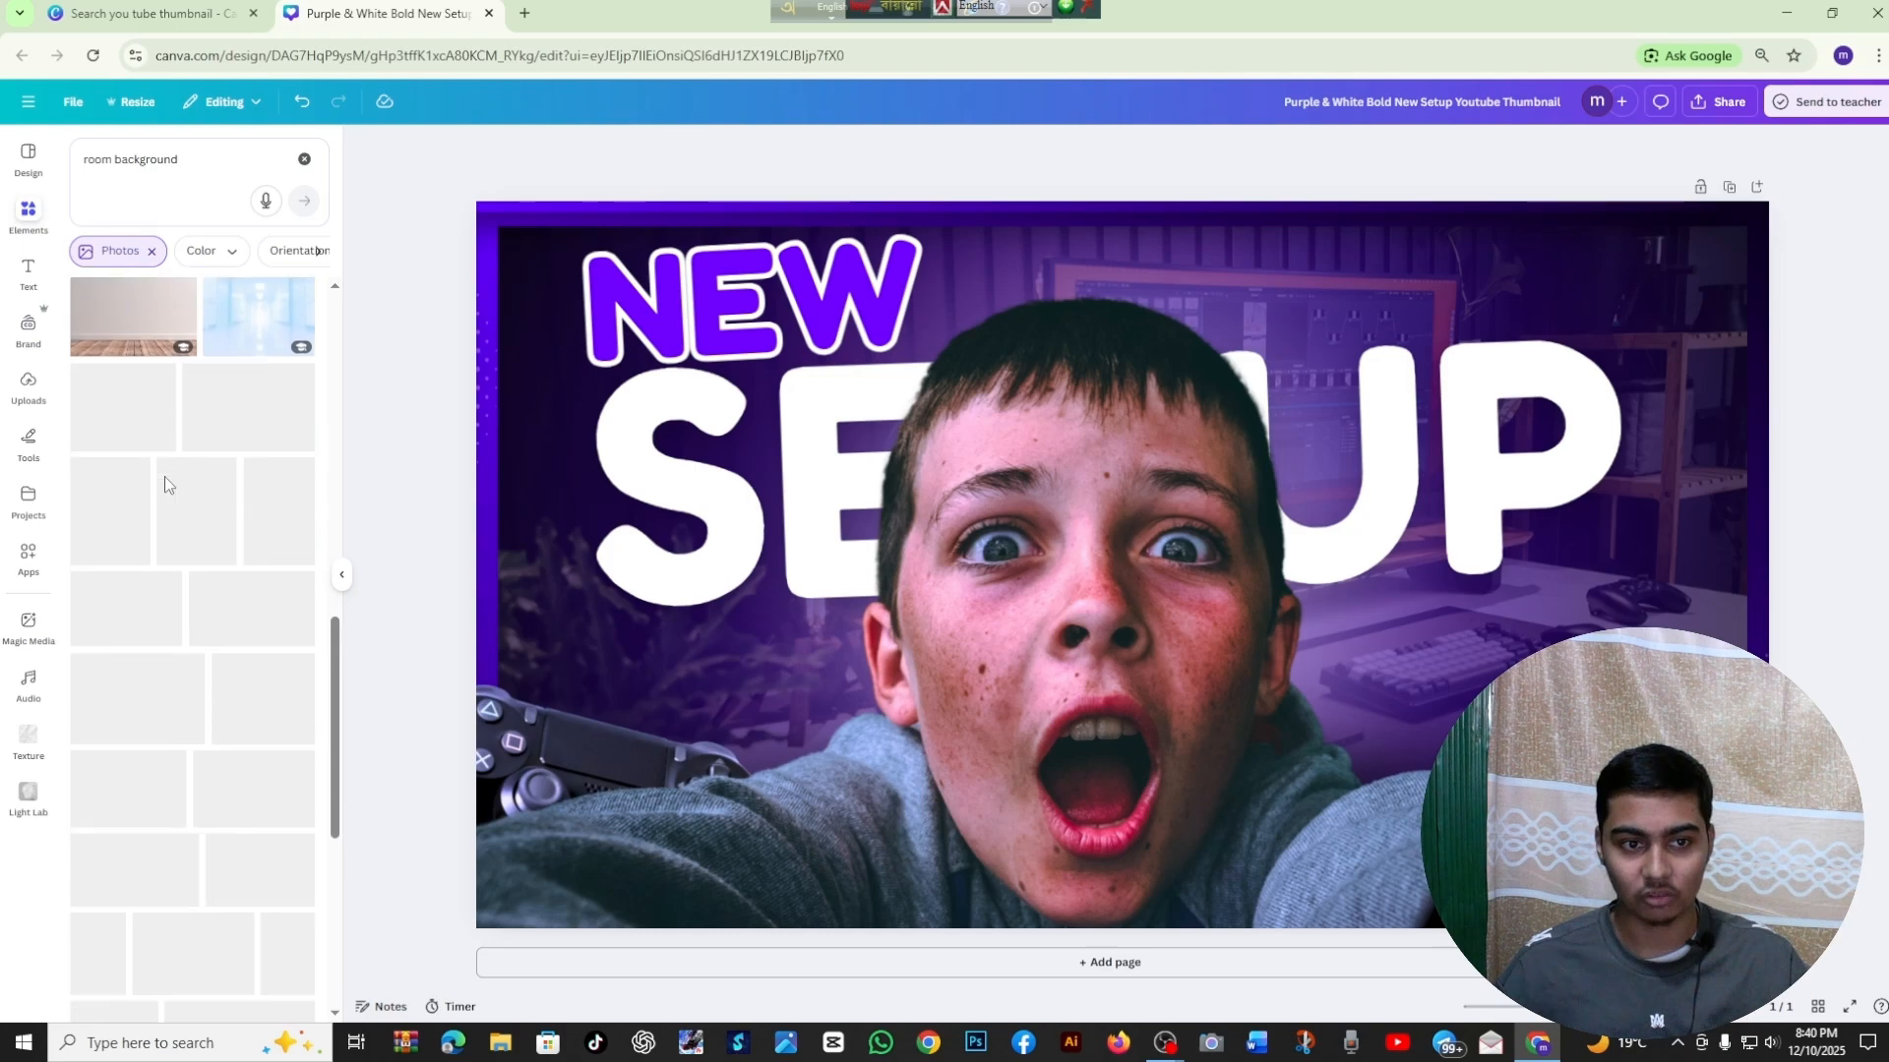
{"action": "scroll", "coordinate": [160, 489], "scroll_direction": "down", "scroll_amount": 6}
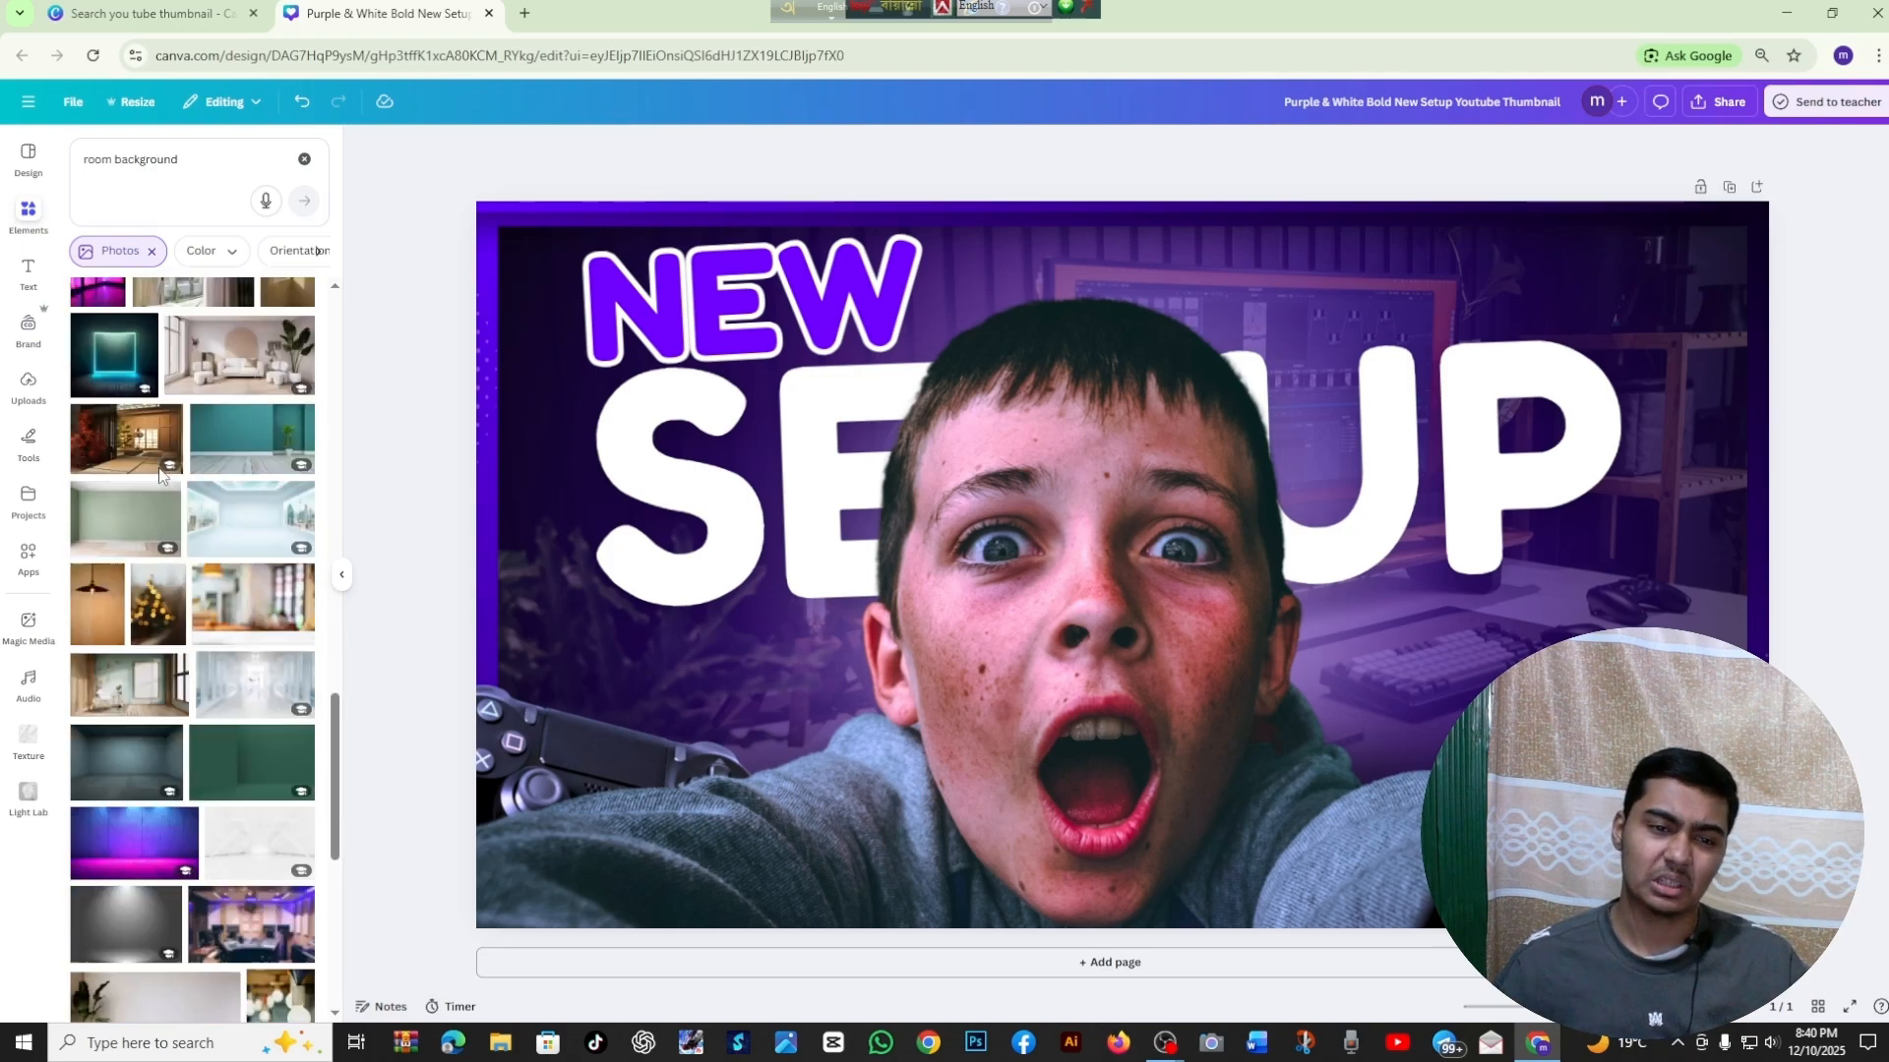
{"action": "scroll", "coordinate": [162, 479], "scroll_direction": "down", "scroll_amount": 3}
{"action": "scroll", "coordinate": [161, 481], "scroll_direction": "up", "scroll_amount": 4}
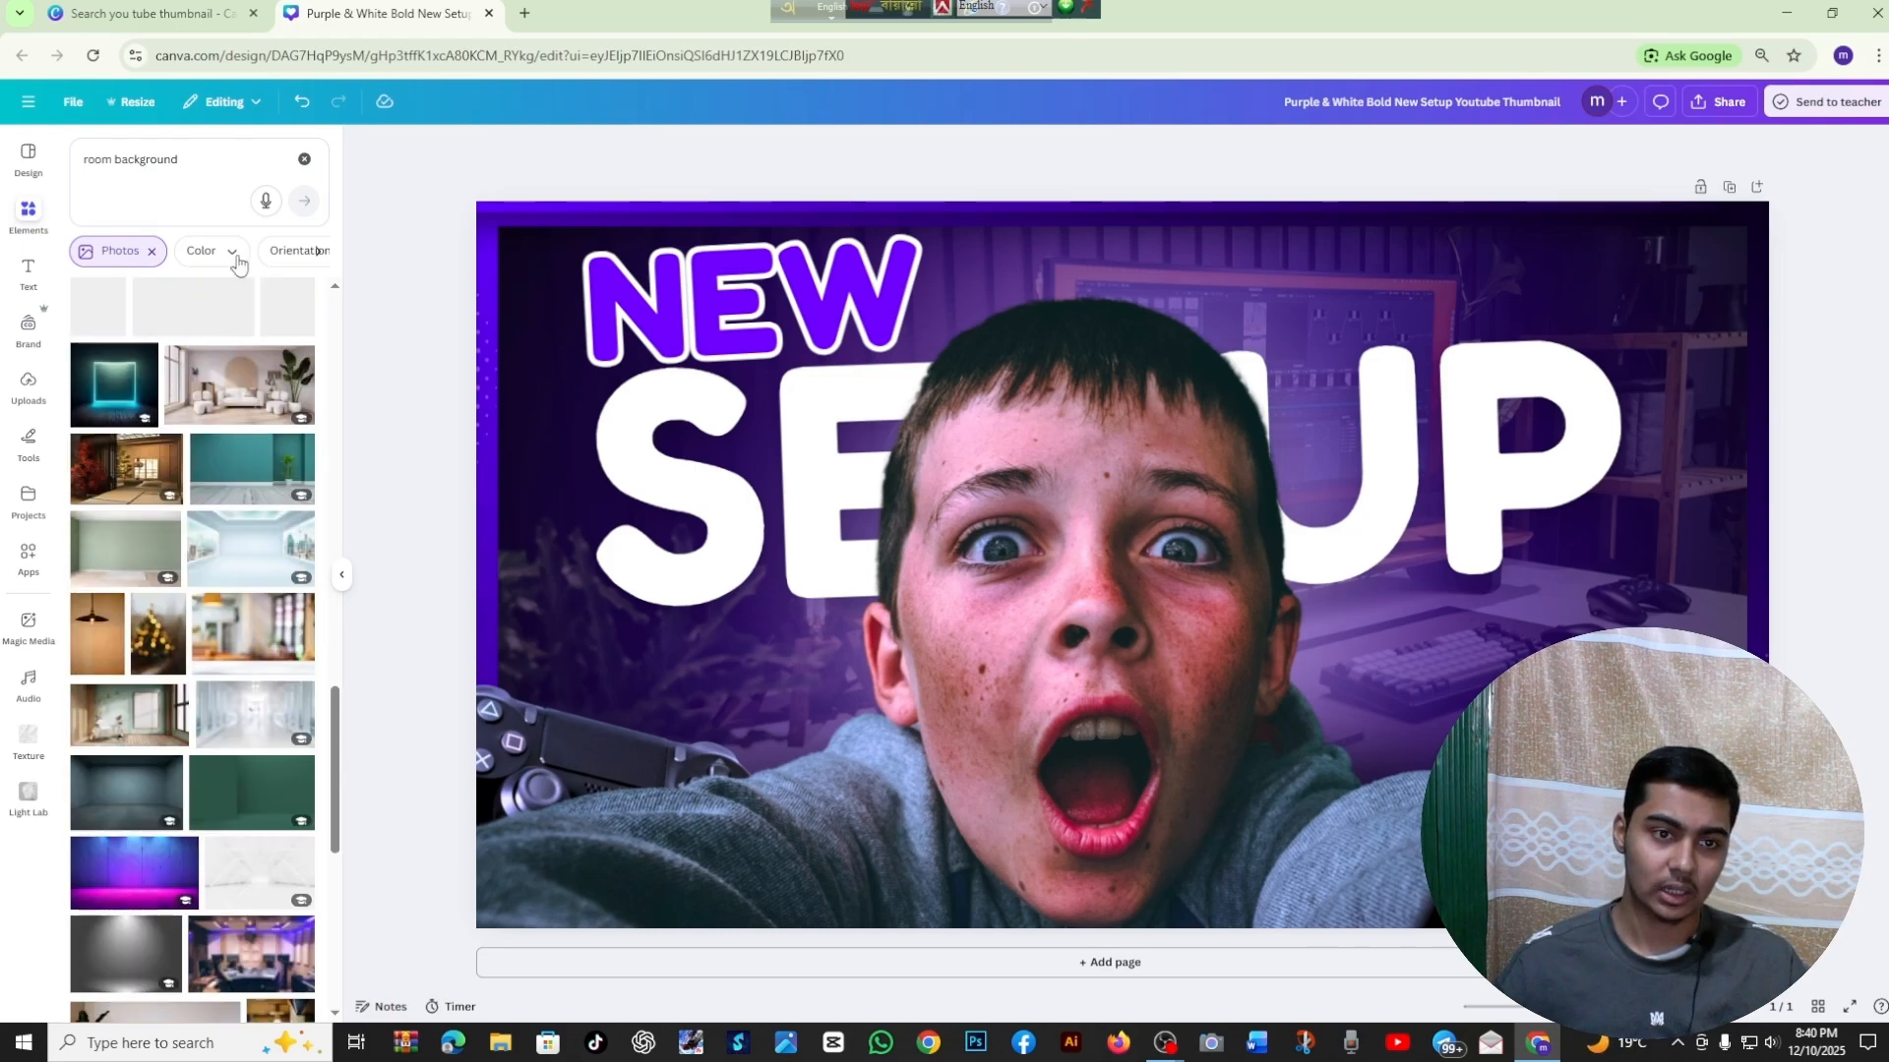
{"action": "left_click", "coordinate": [304, 159]}
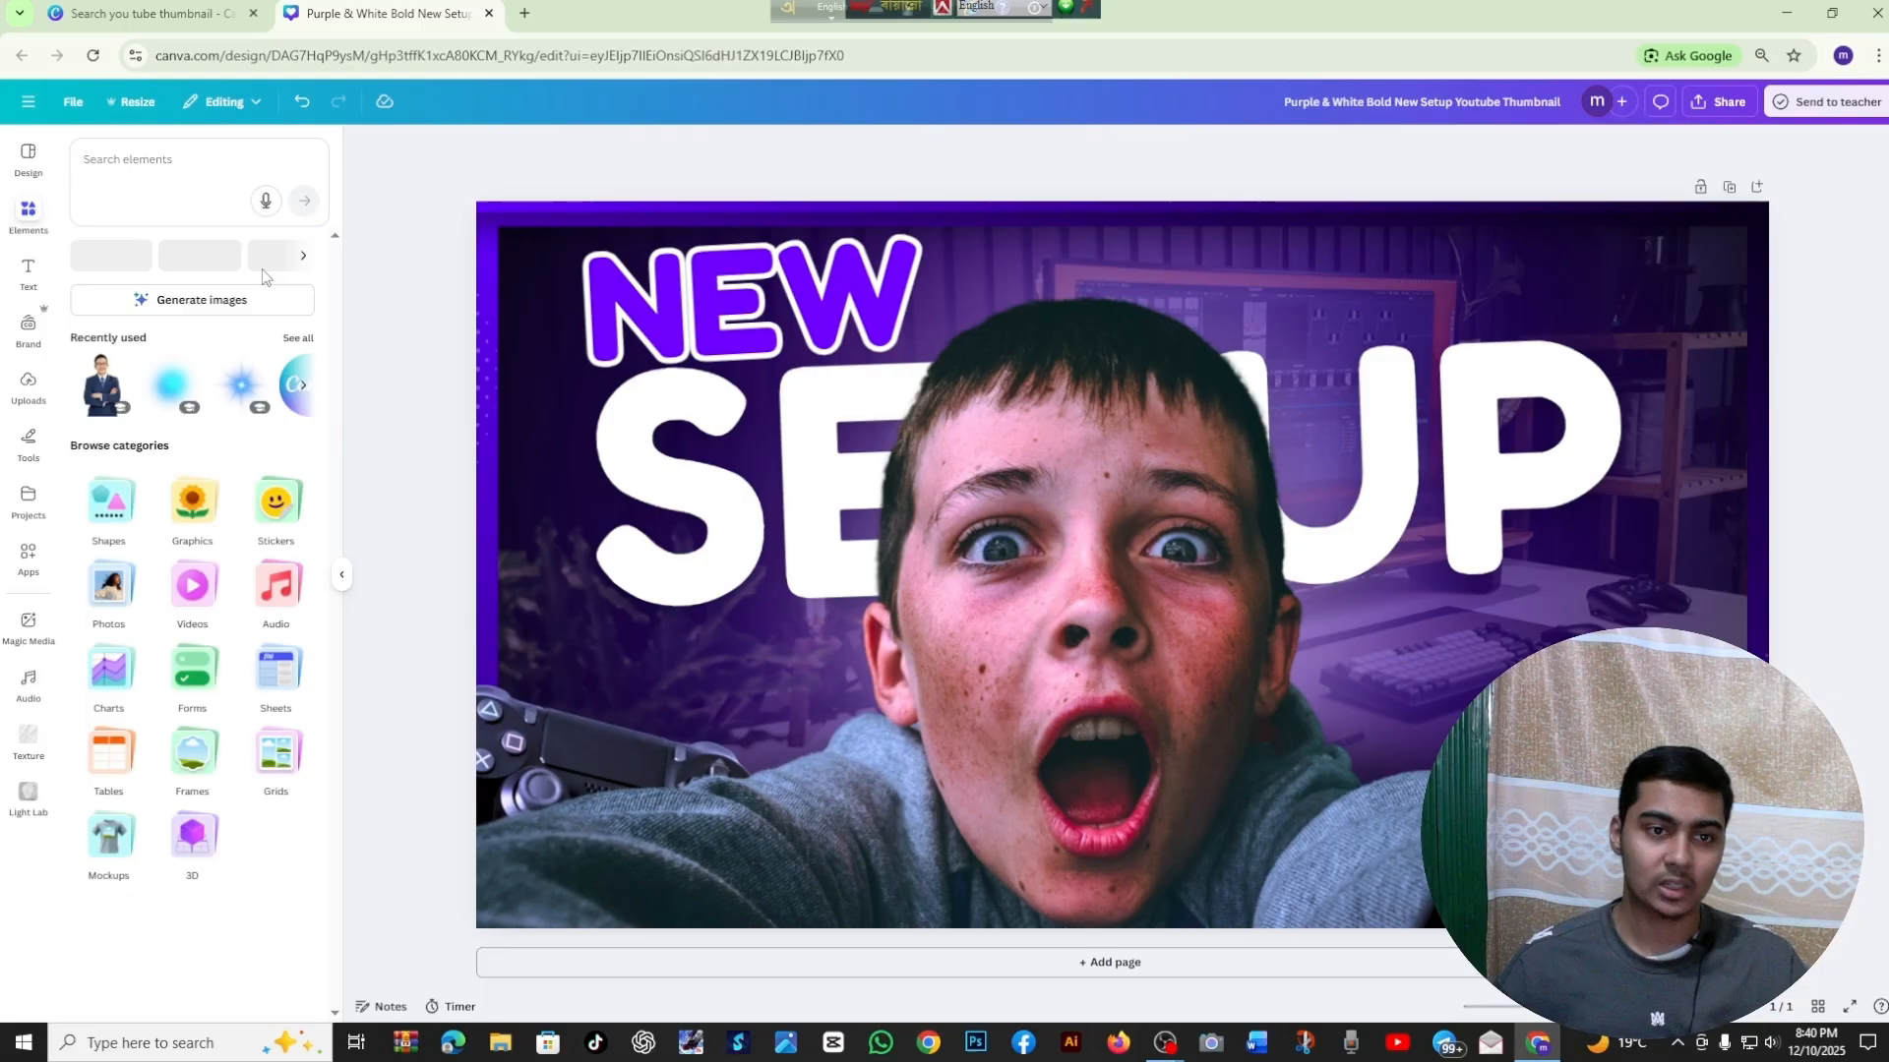
{"action": "left_click", "coordinate": [341, 574]}
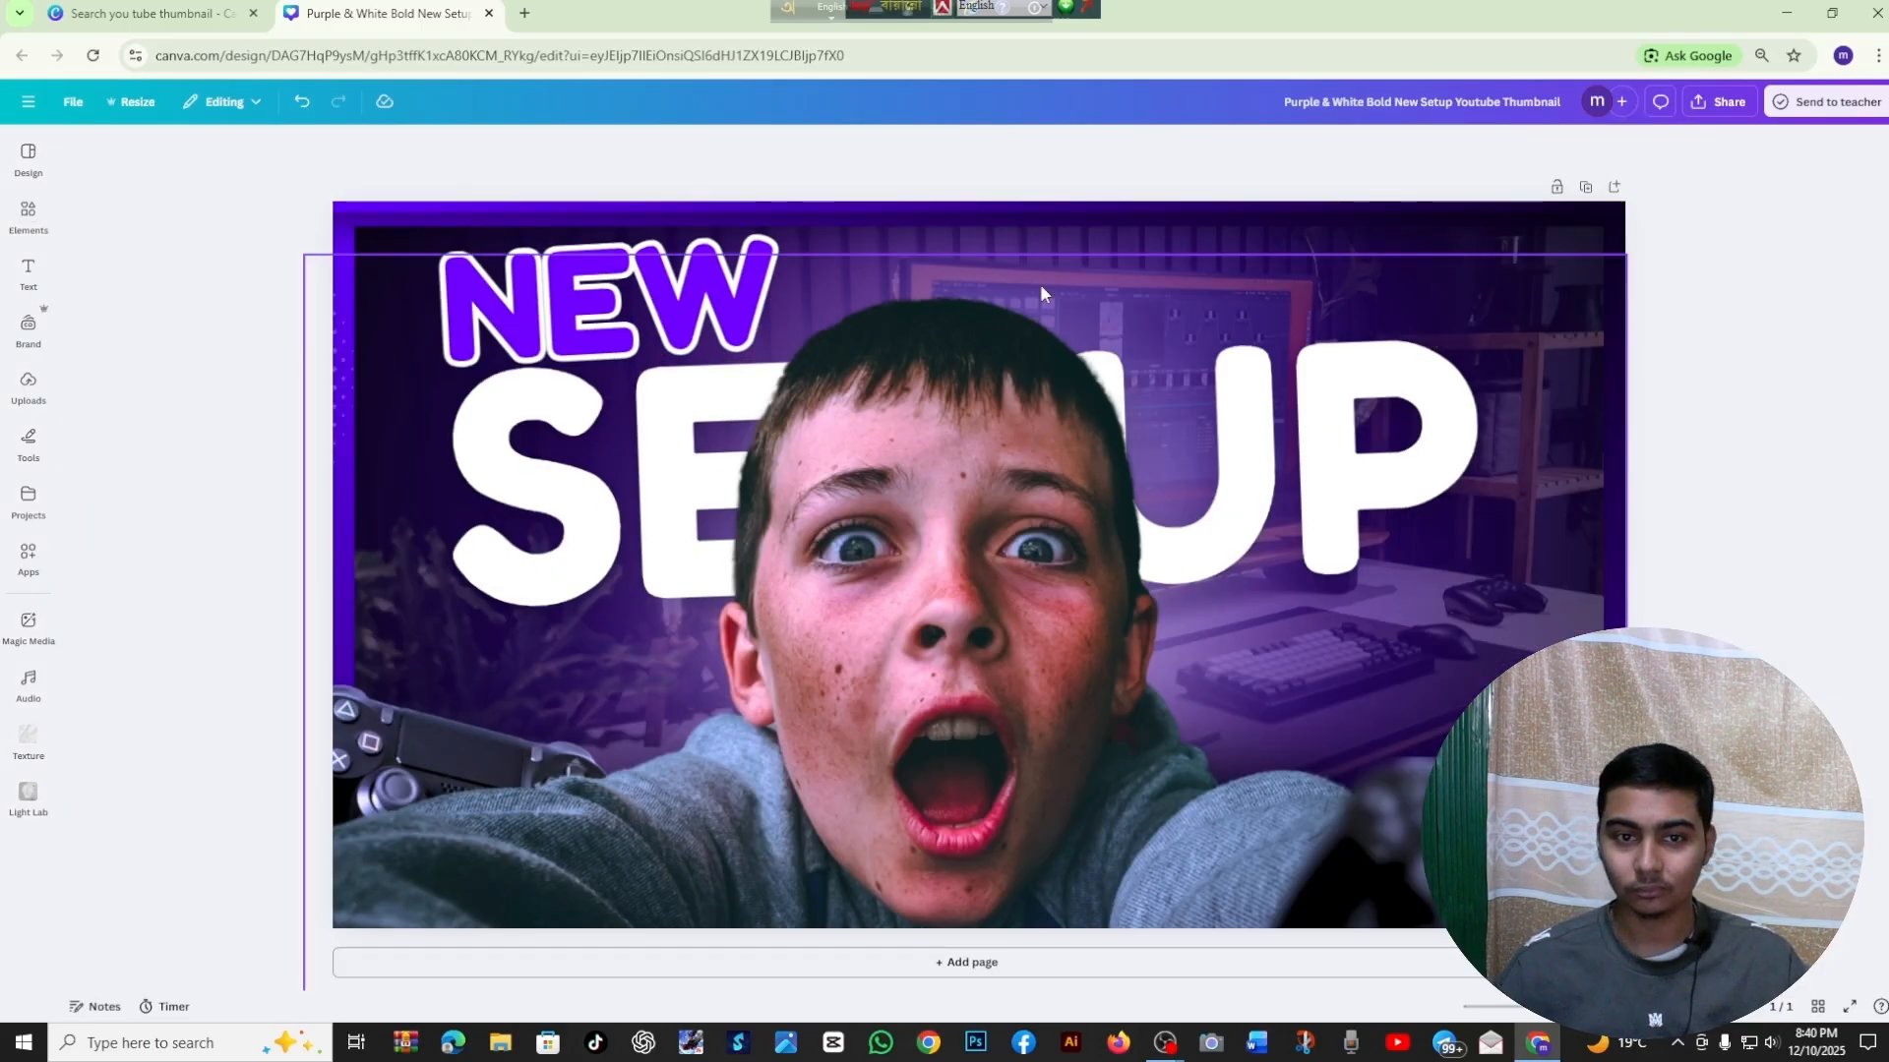
Lock the boy's cutout photo on the thumbnail, leaving nothing selected
{"action": "left_click", "coordinate": [987, 418]}
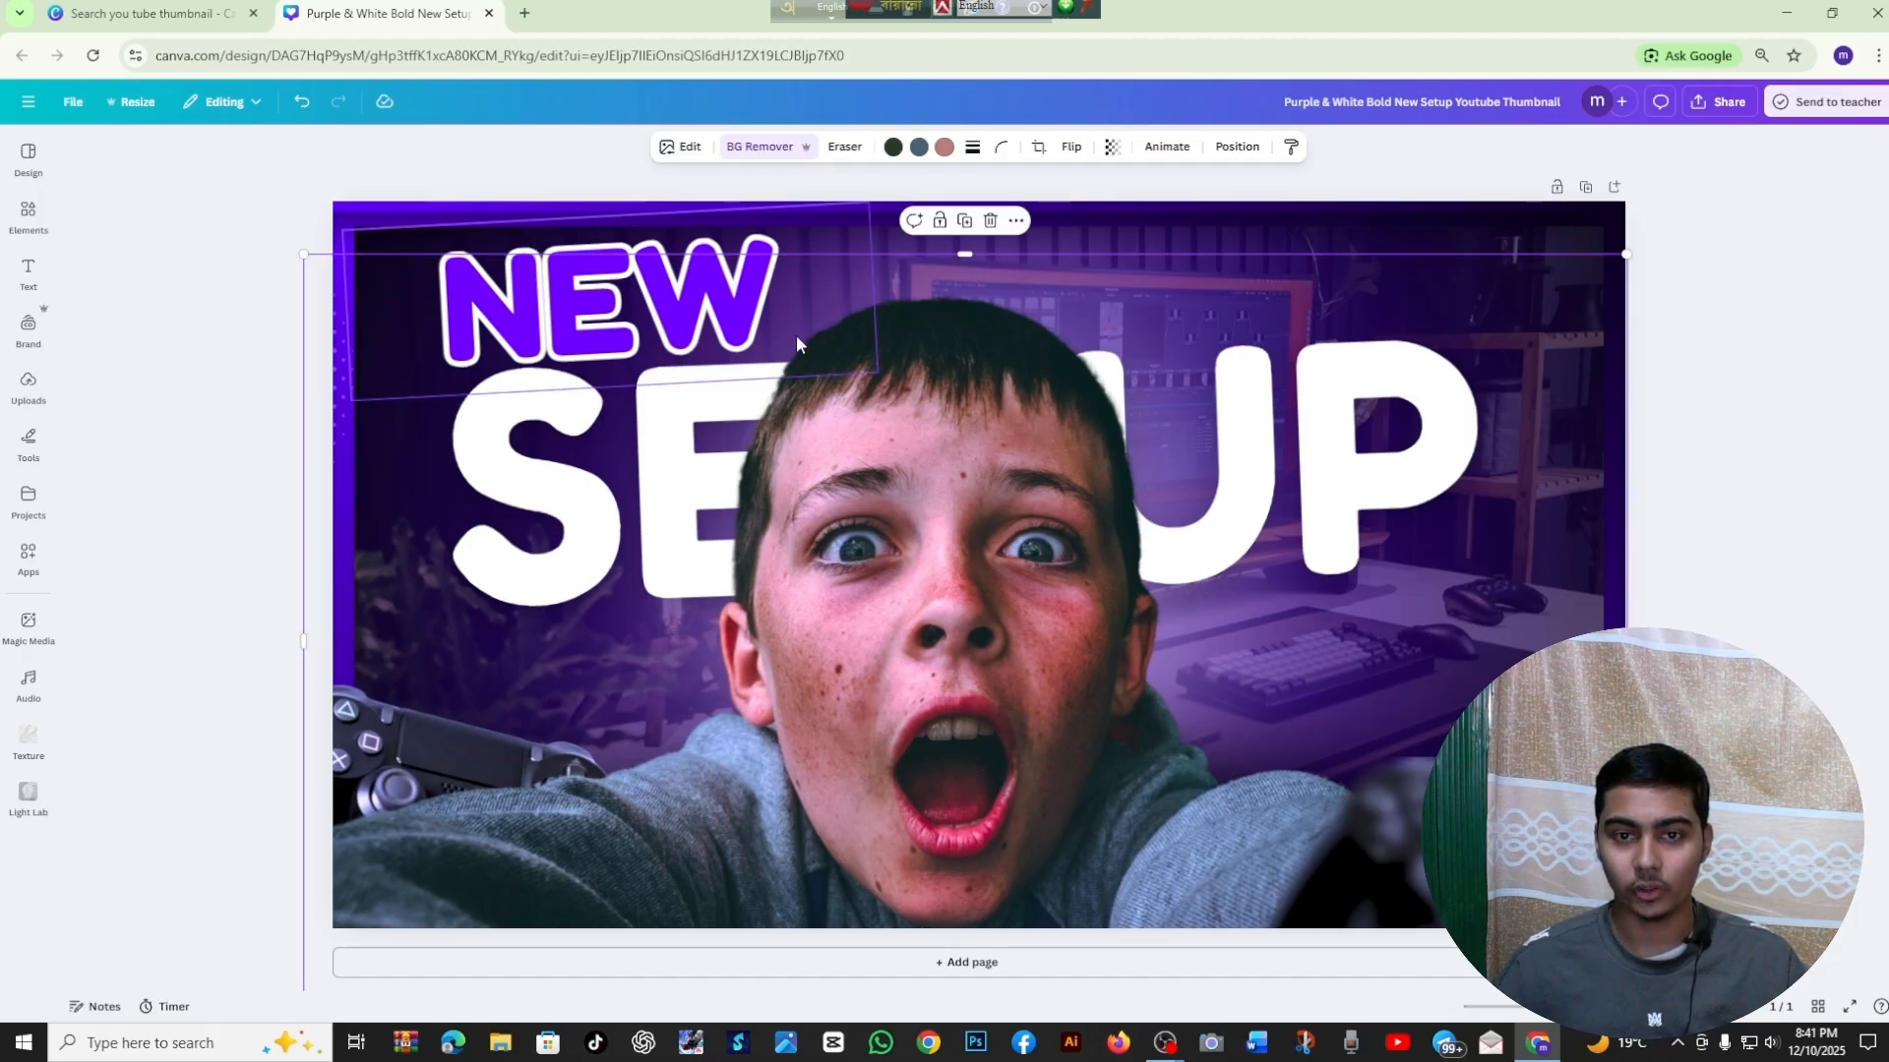
{"action": "left_click", "coordinate": [940, 228]}
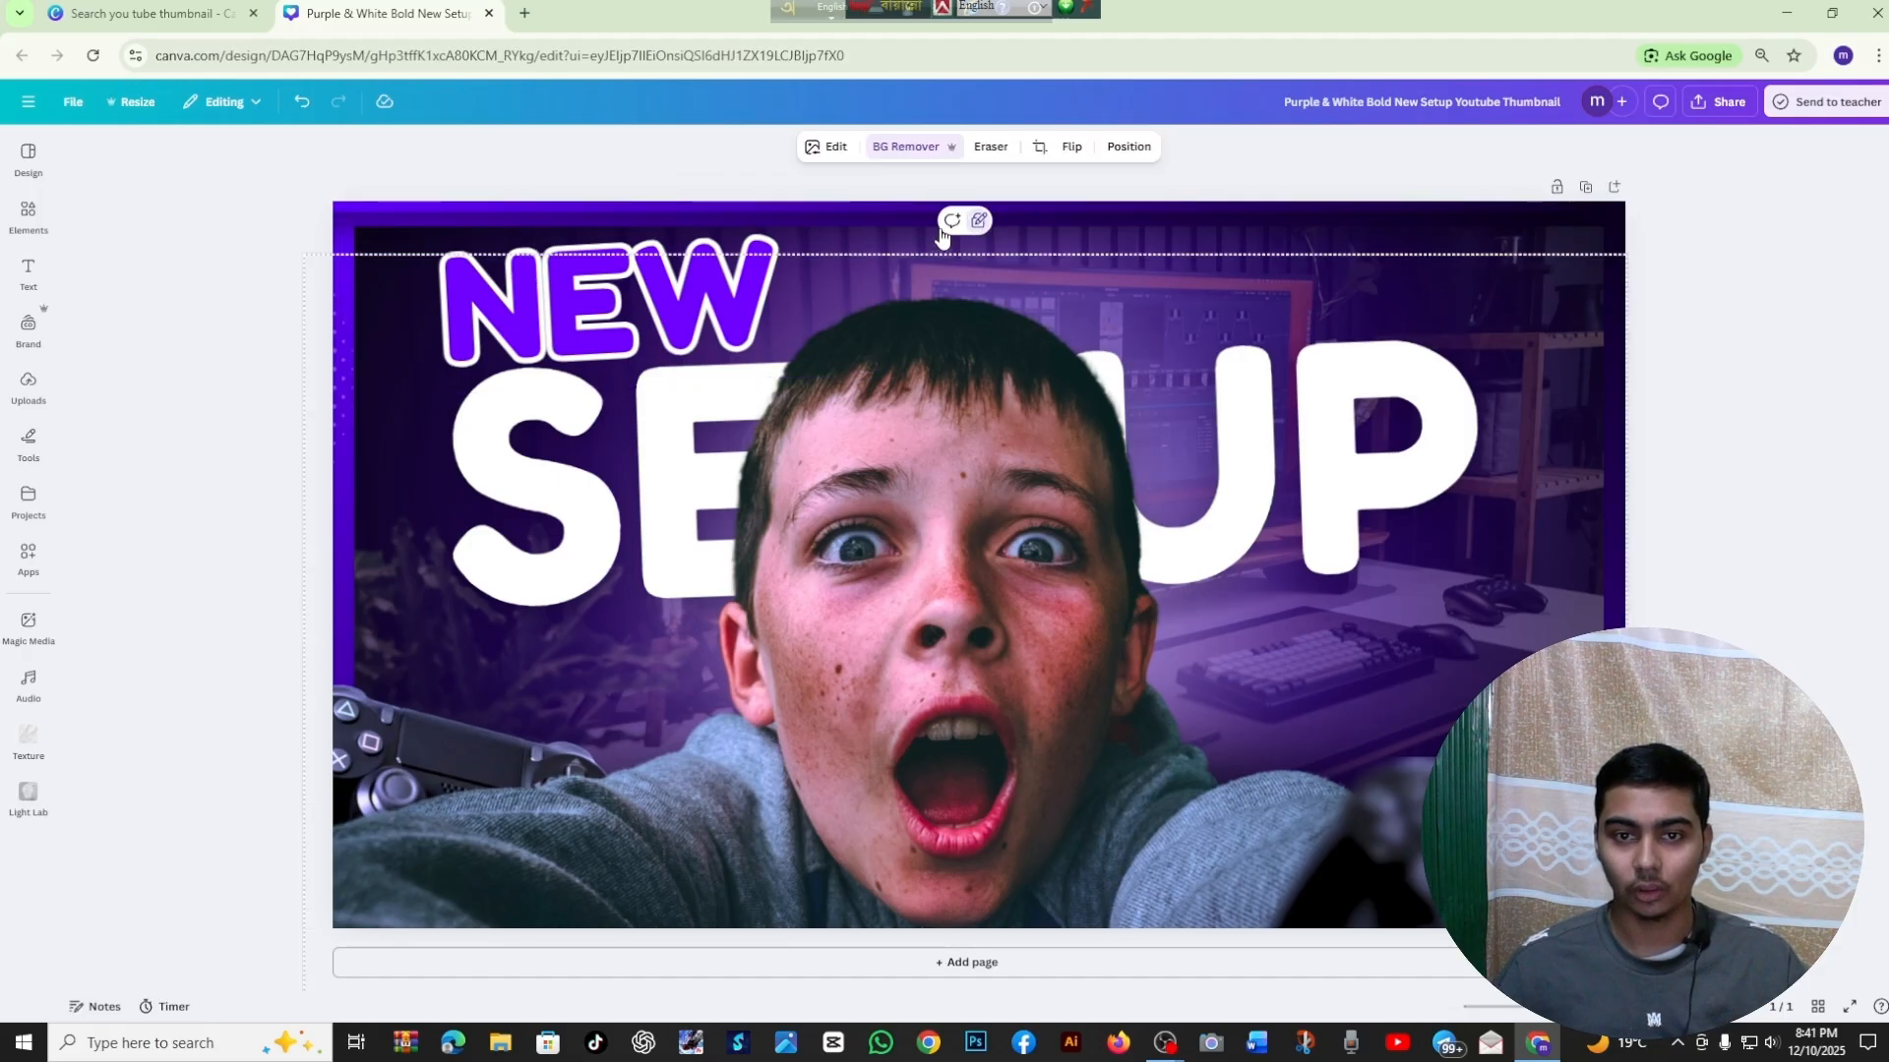
{"action": "left_click", "coordinate": [1763, 314]}
{"action": "left_click", "coordinate": [1074, 646]}
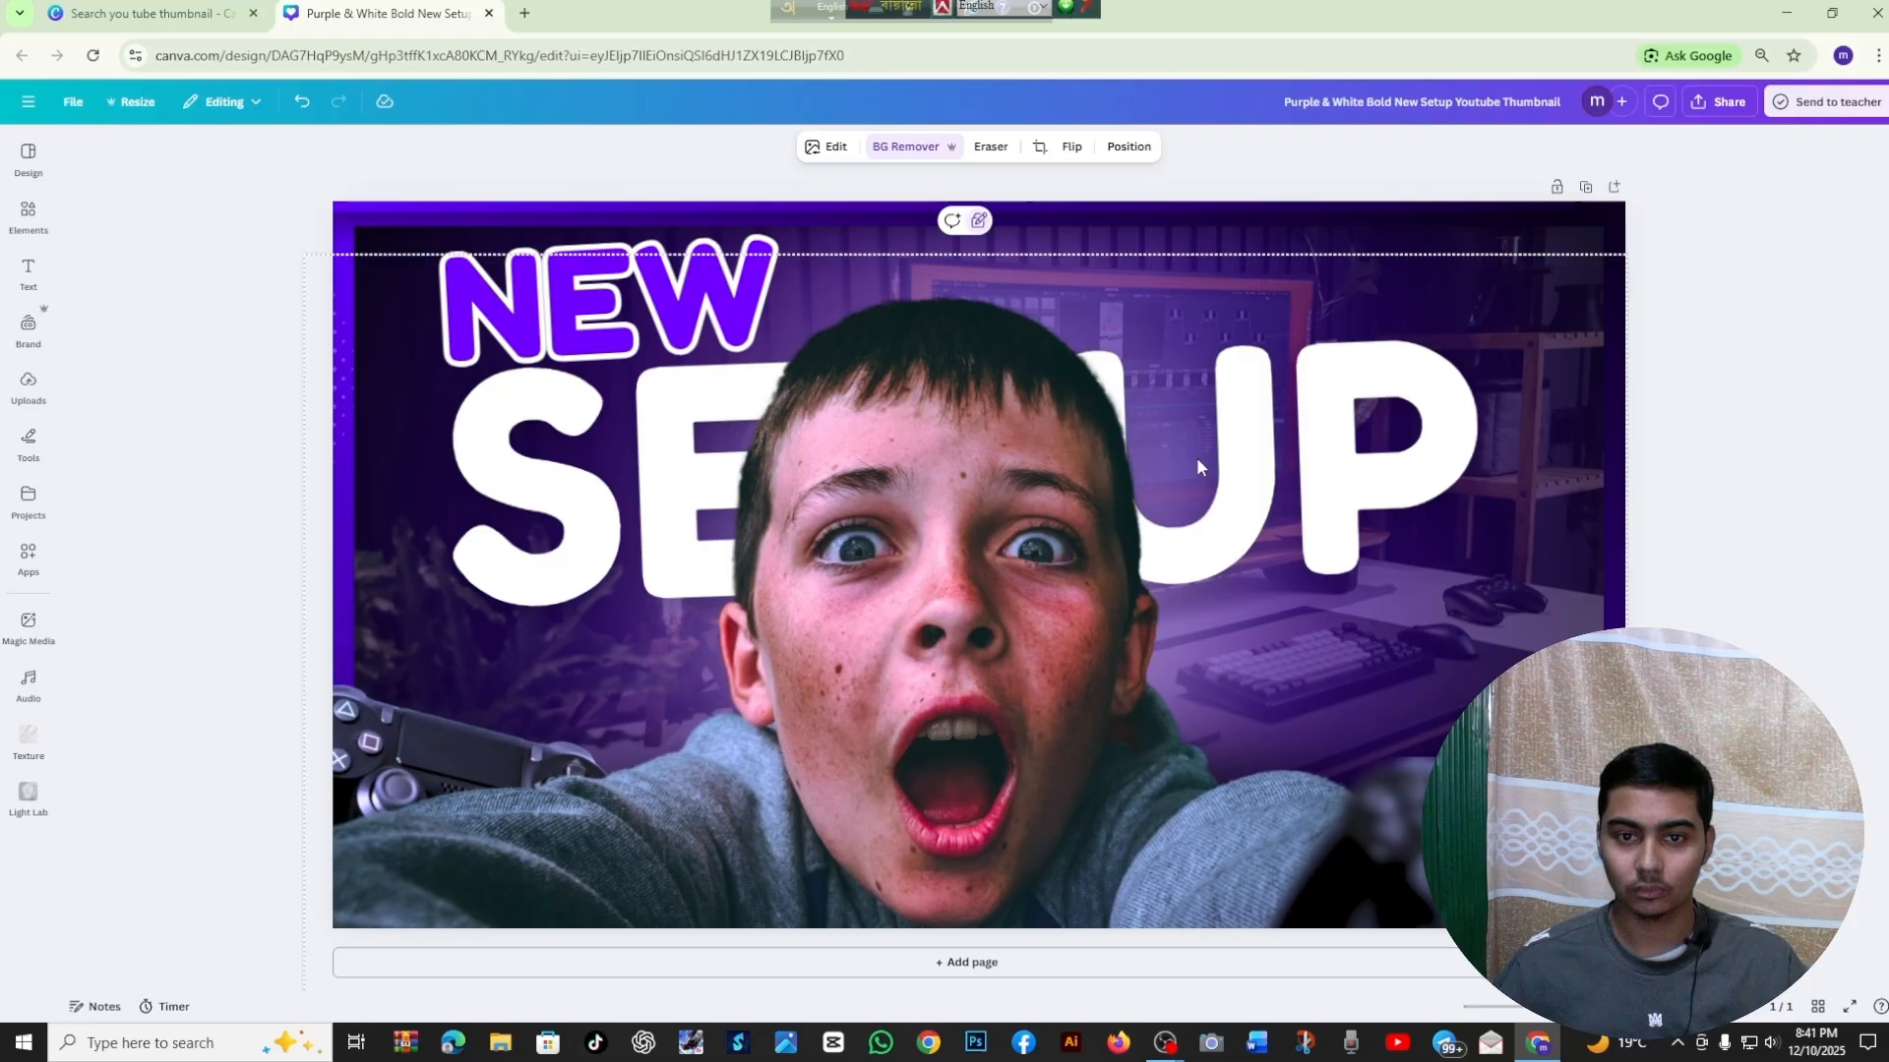
{"action": "left_click", "coordinate": [1743, 322]}
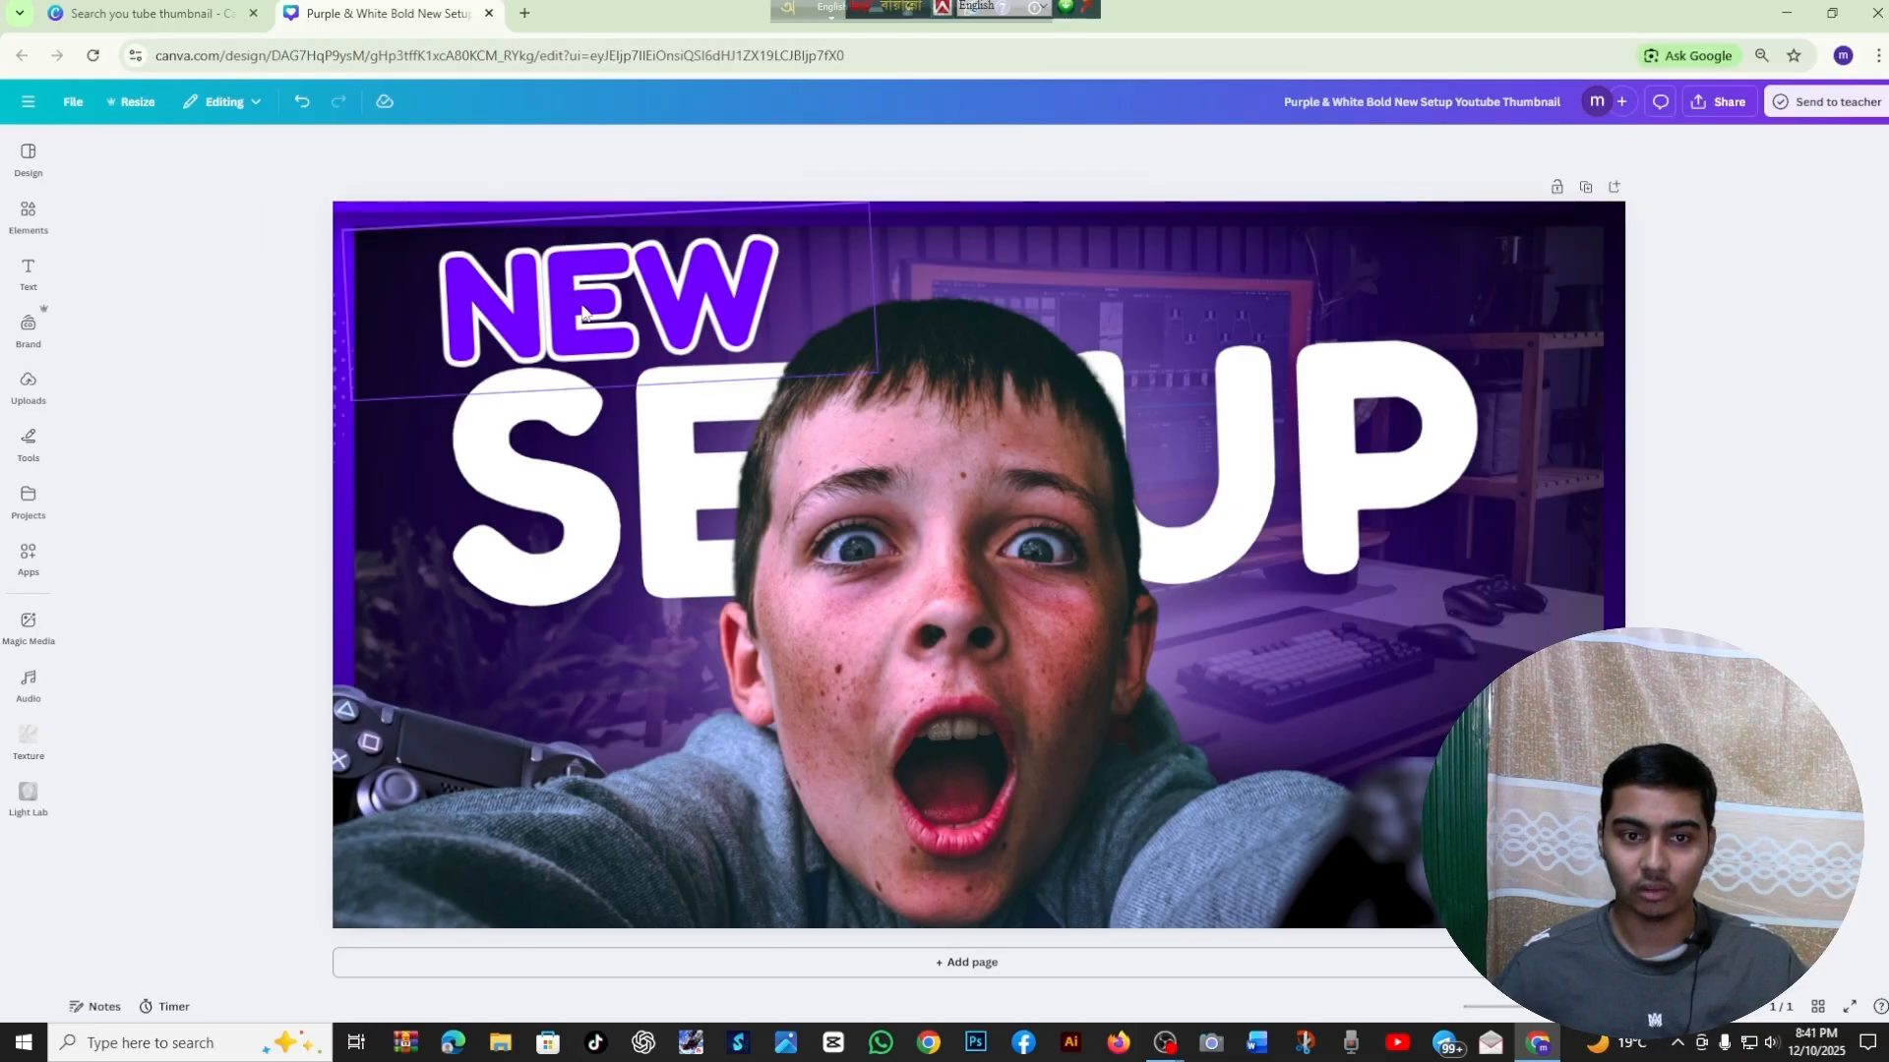
{"action": "left_click", "coordinate": [595, 479]}
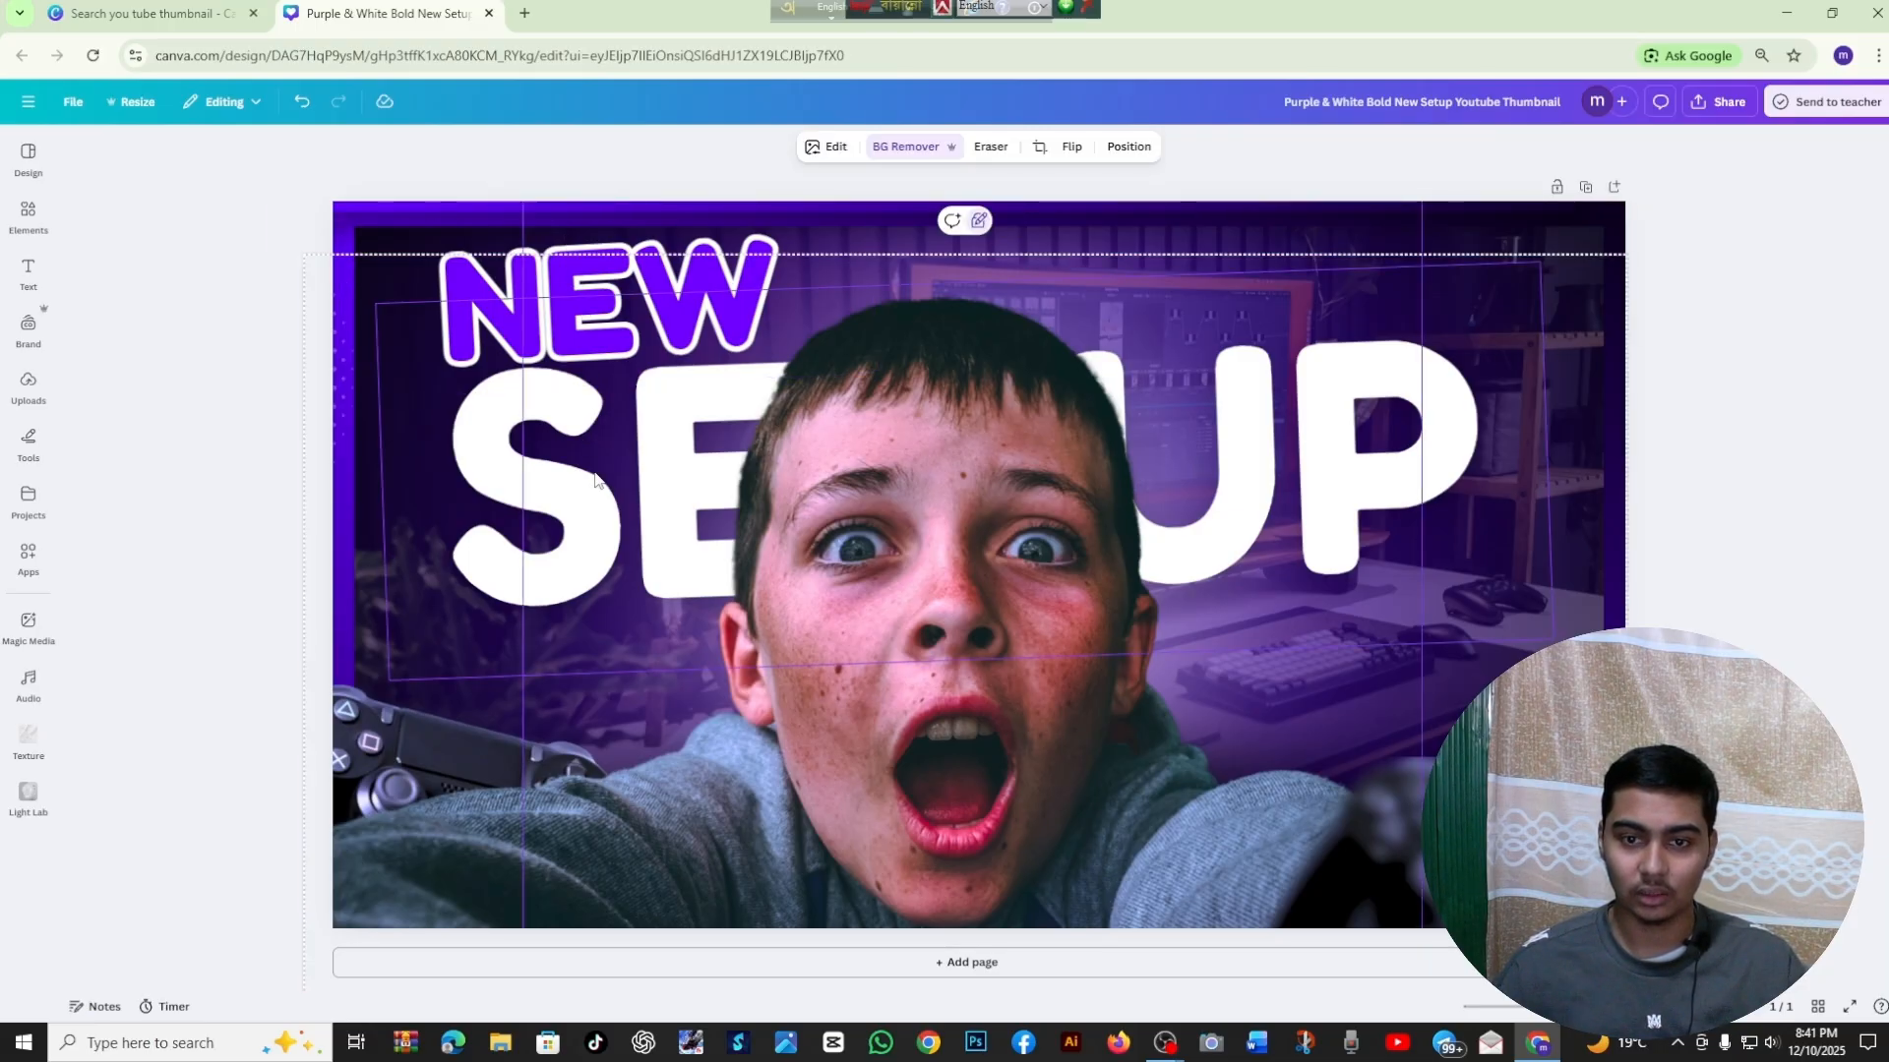
{"action": "double_click", "coordinate": [595, 479]}
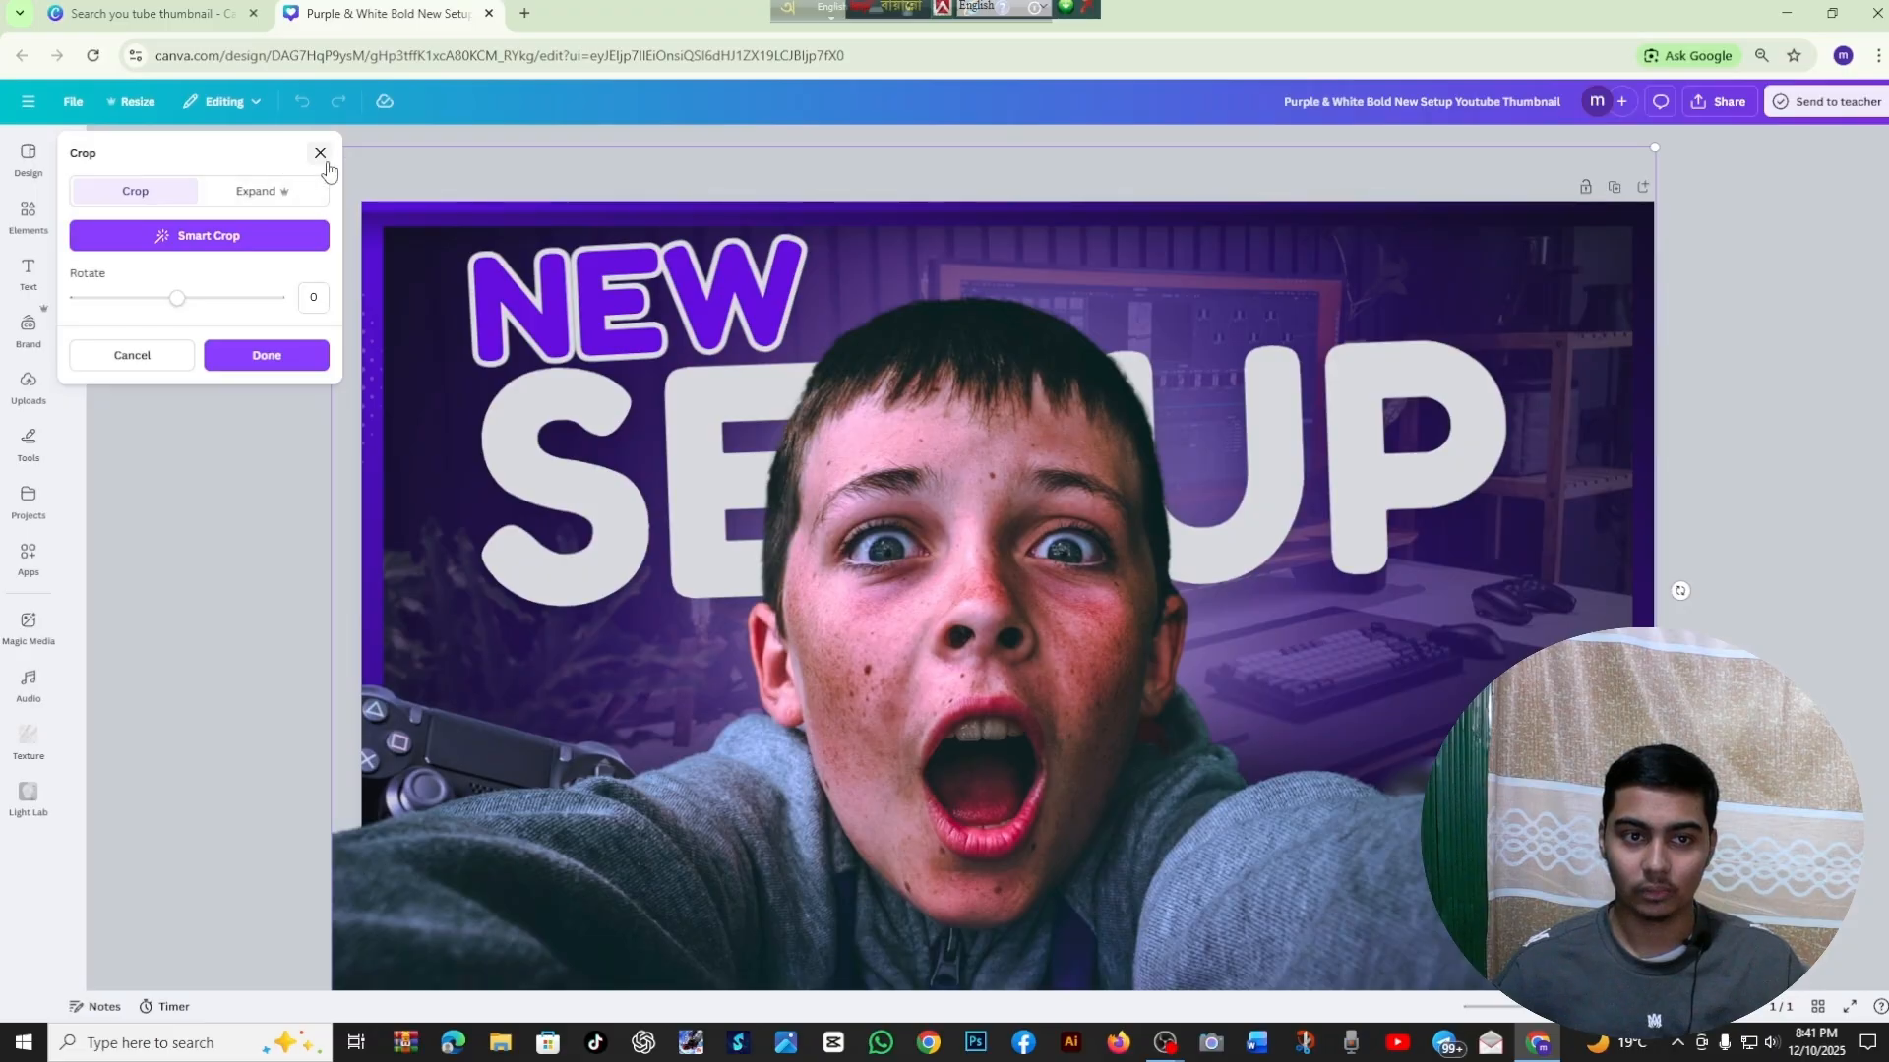
{"action": "left_click", "coordinate": [321, 154]}
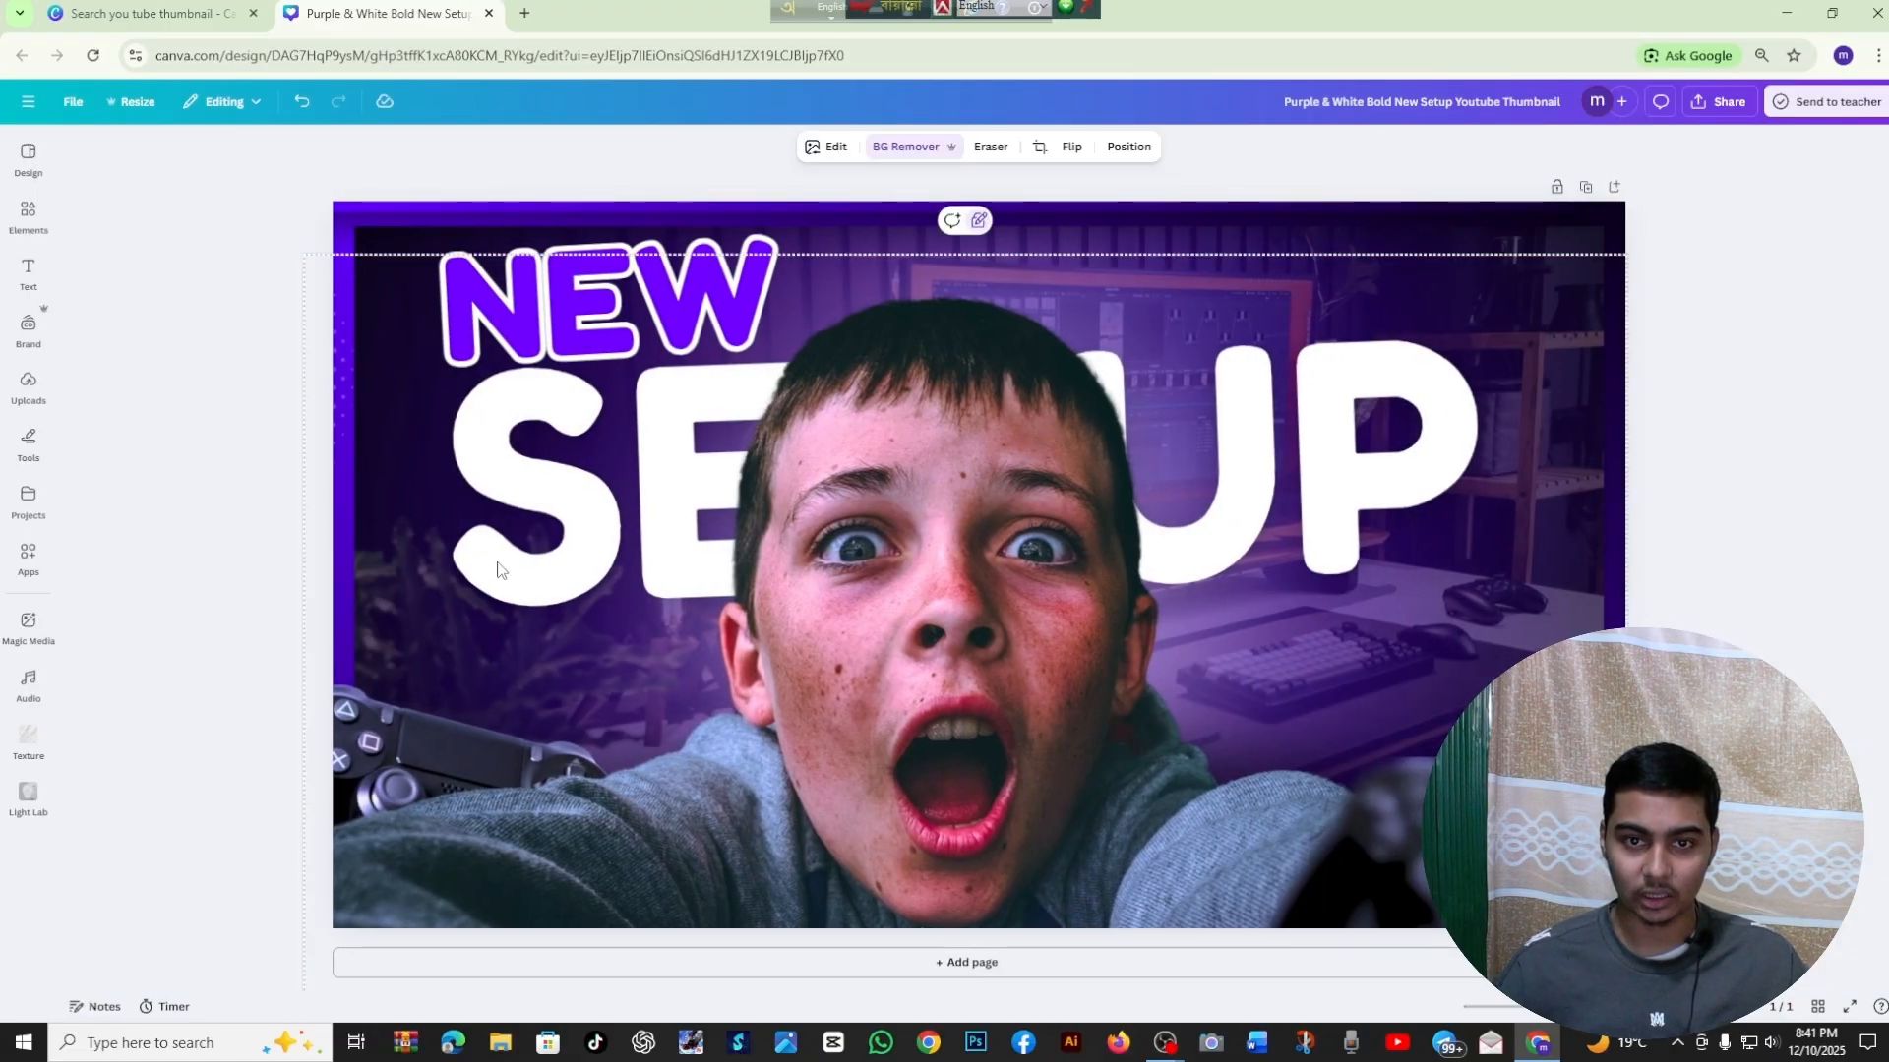
{"action": "key", "text": "alt+1"}
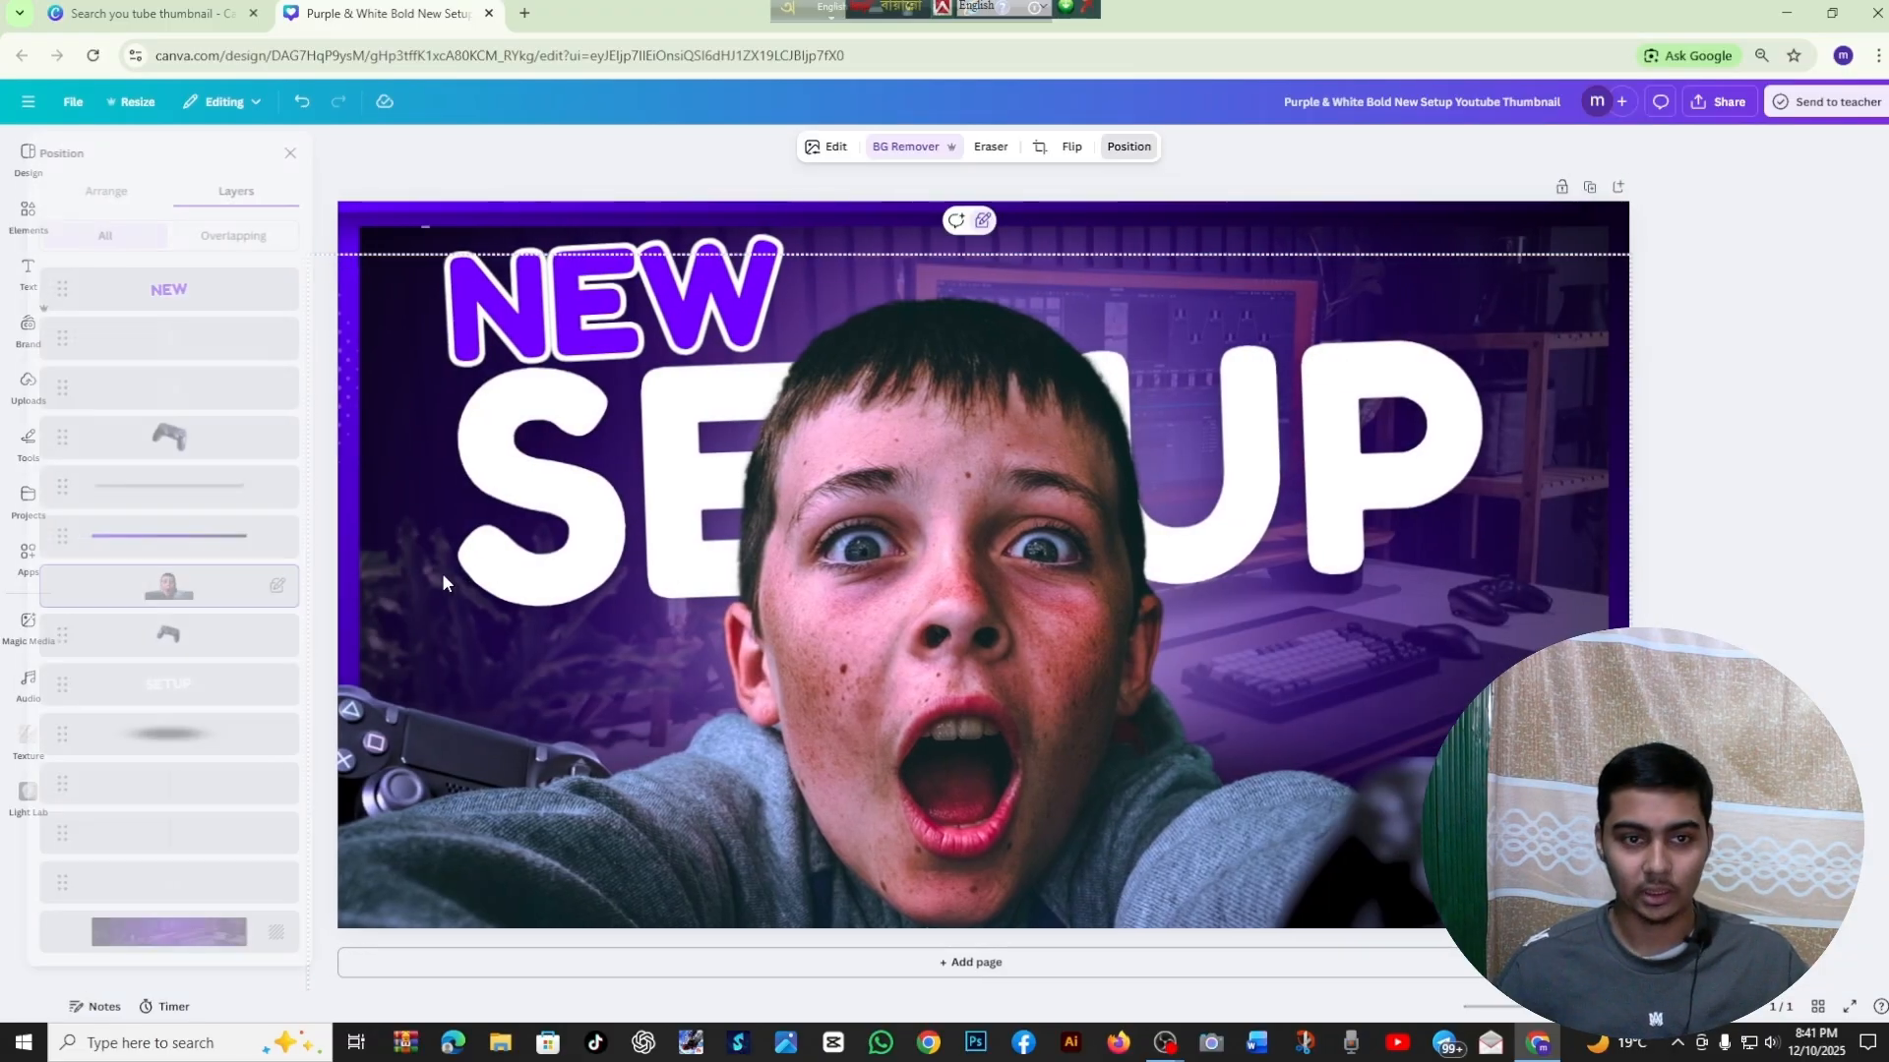
{"action": "left_click", "coordinate": [320, 153]}
Unlock the boy's cutout photo on the thumbnail and clear the selection
{"action": "right_click", "coordinate": [968, 571]}
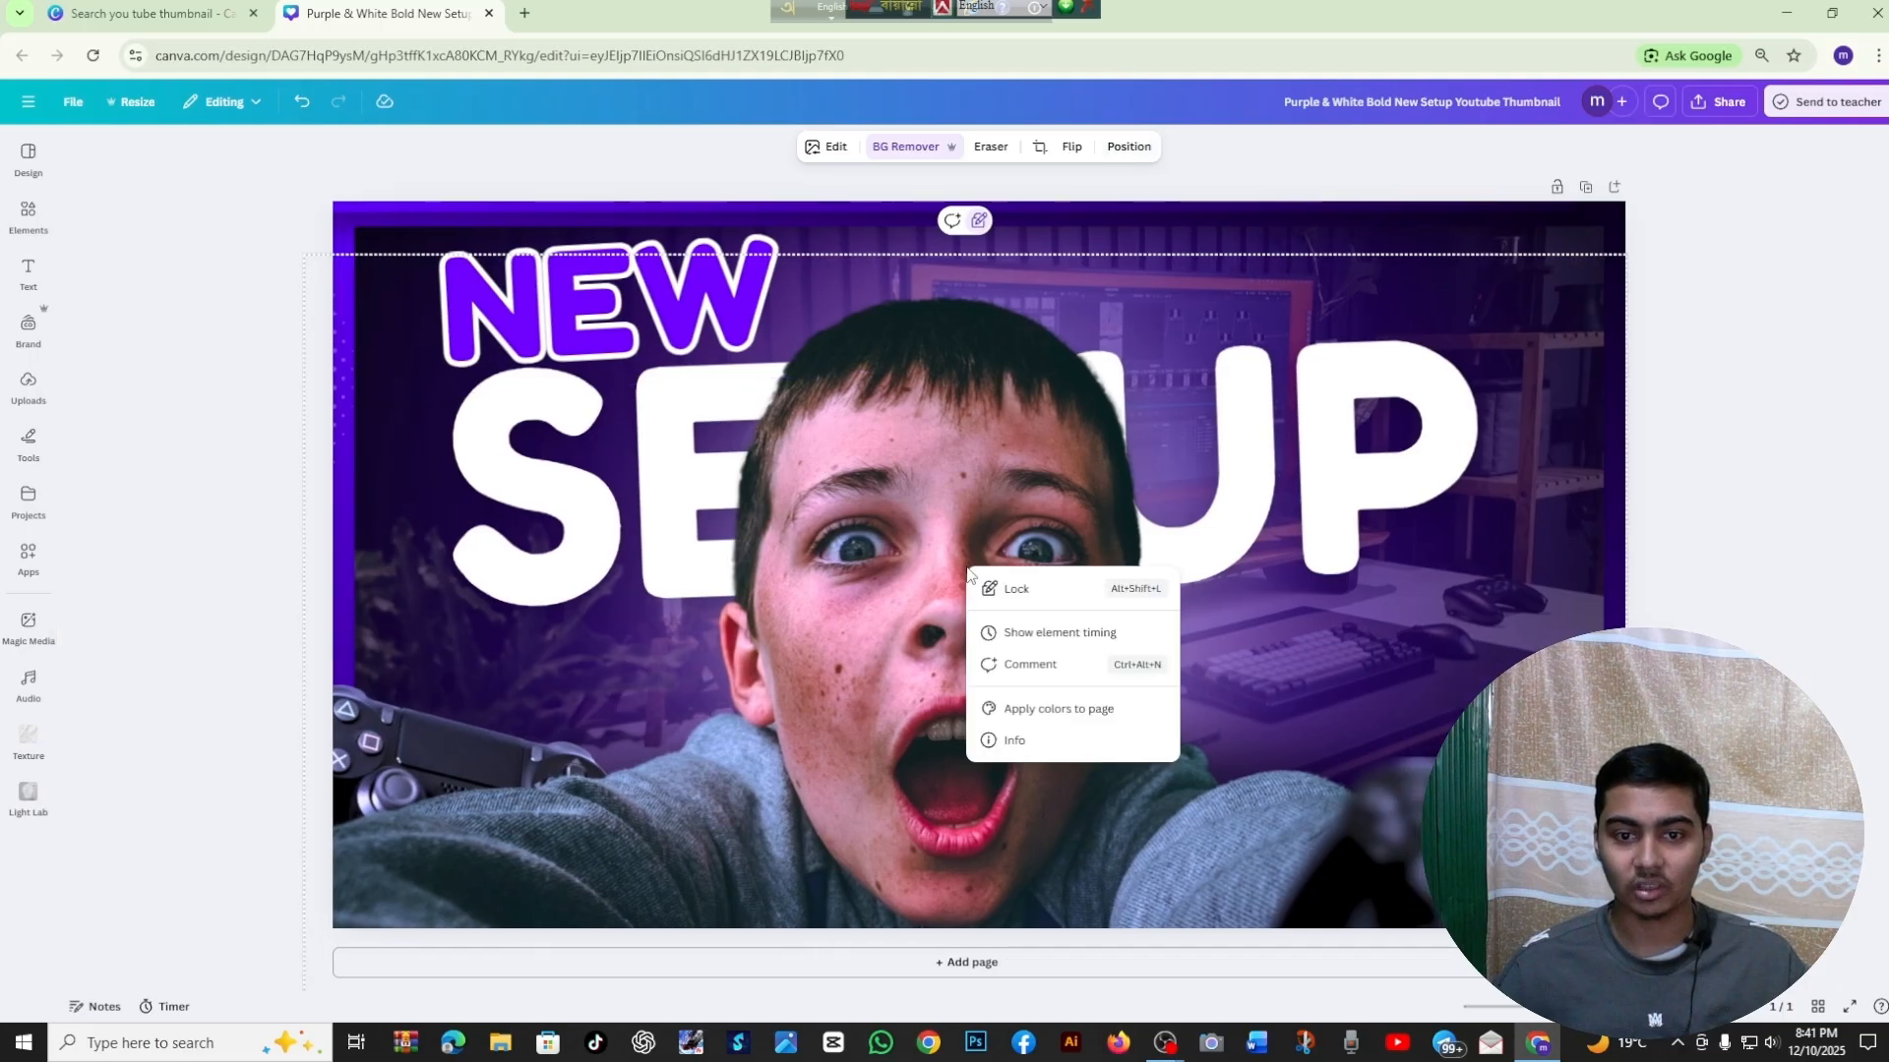
{"action": "left_click", "coordinate": [968, 228]}
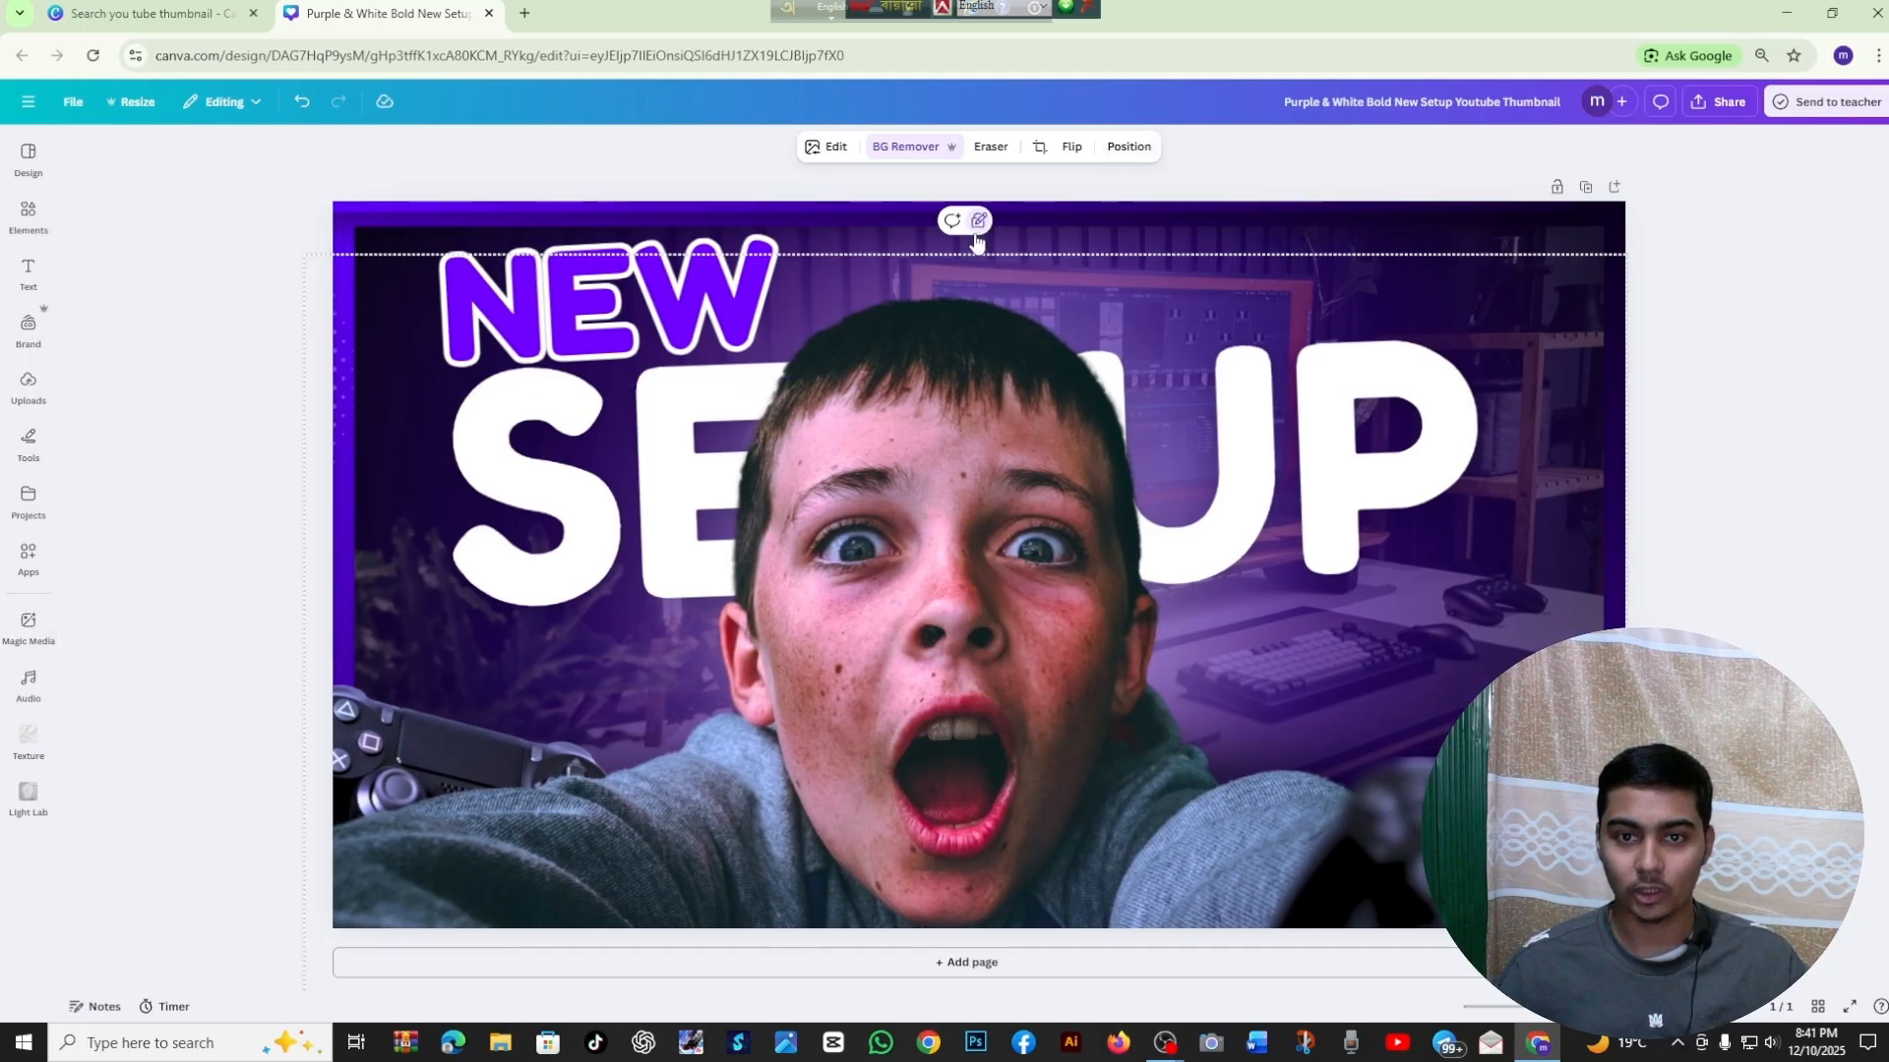
{"action": "left_click", "coordinate": [977, 233]}
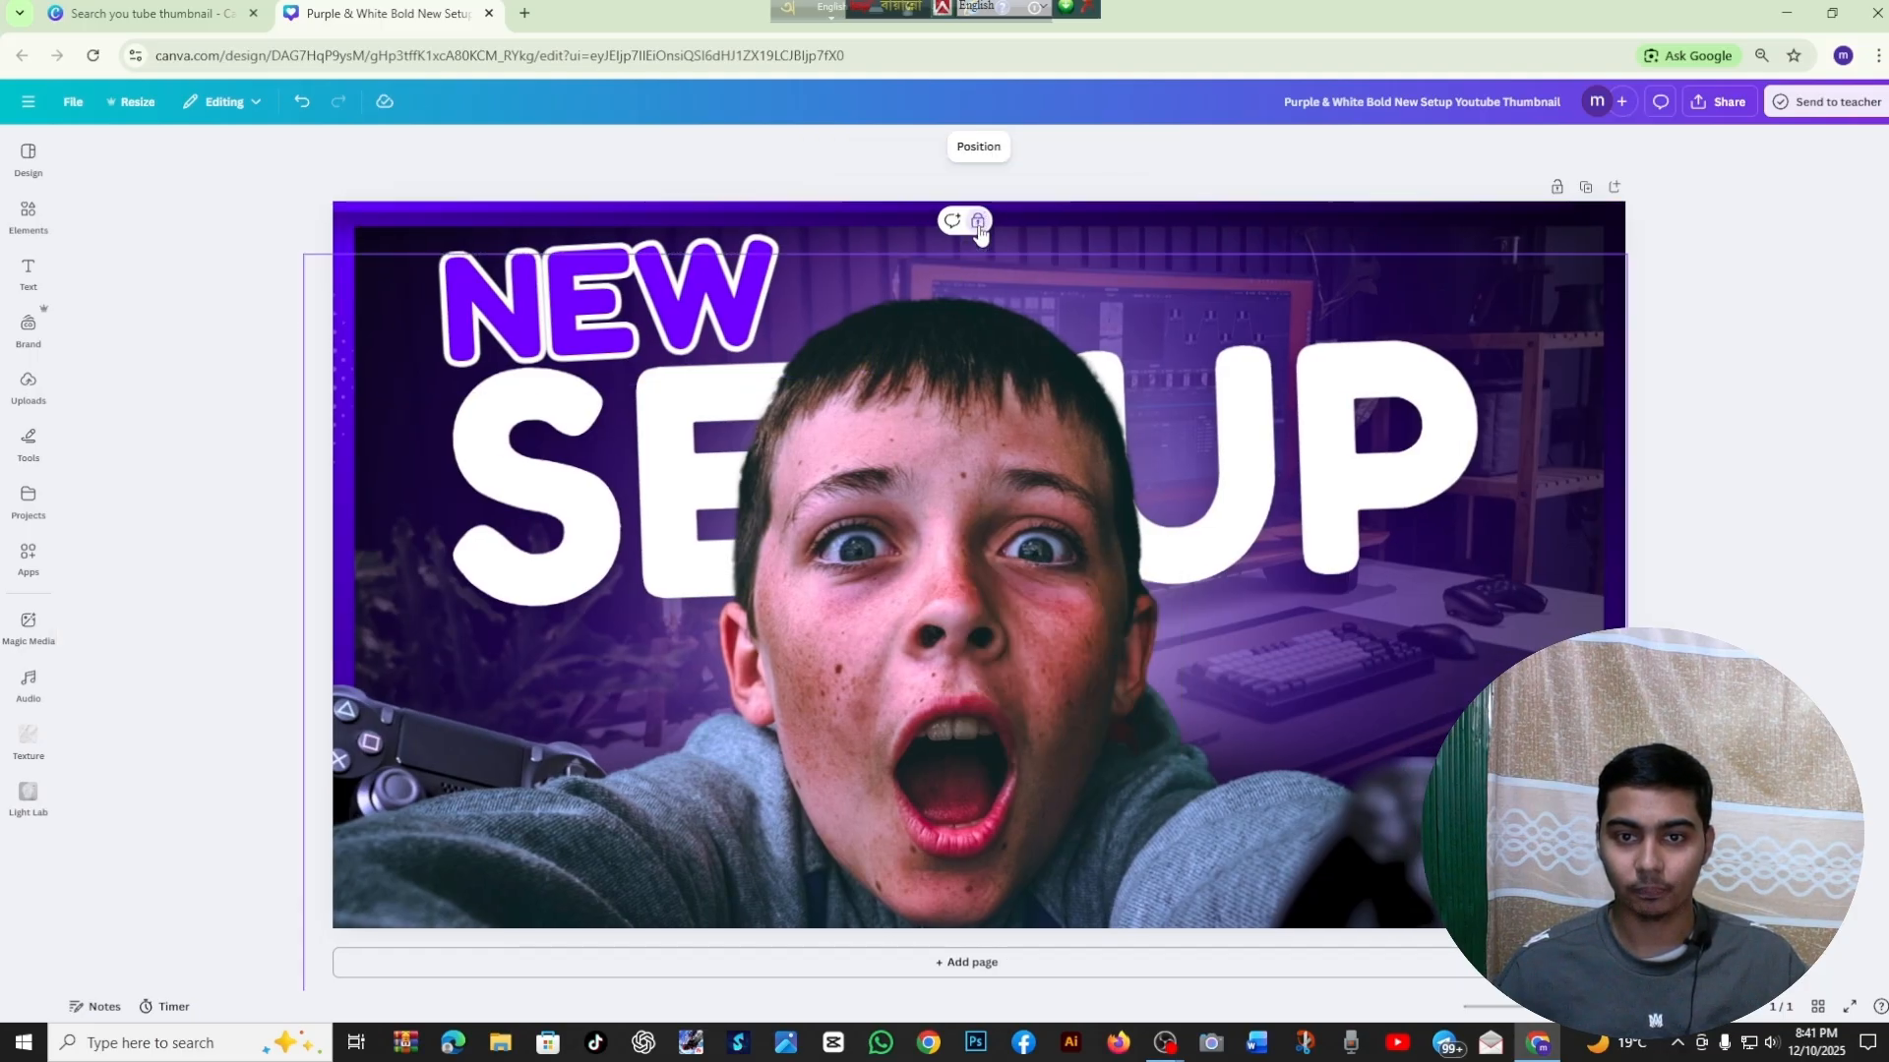
{"action": "left_click", "coordinate": [1797, 356]}
Examine the thumbnail's layer list to see how the boy's photo is stacked against the text and the other elements
{"action": "left_click", "coordinate": [852, 463]}
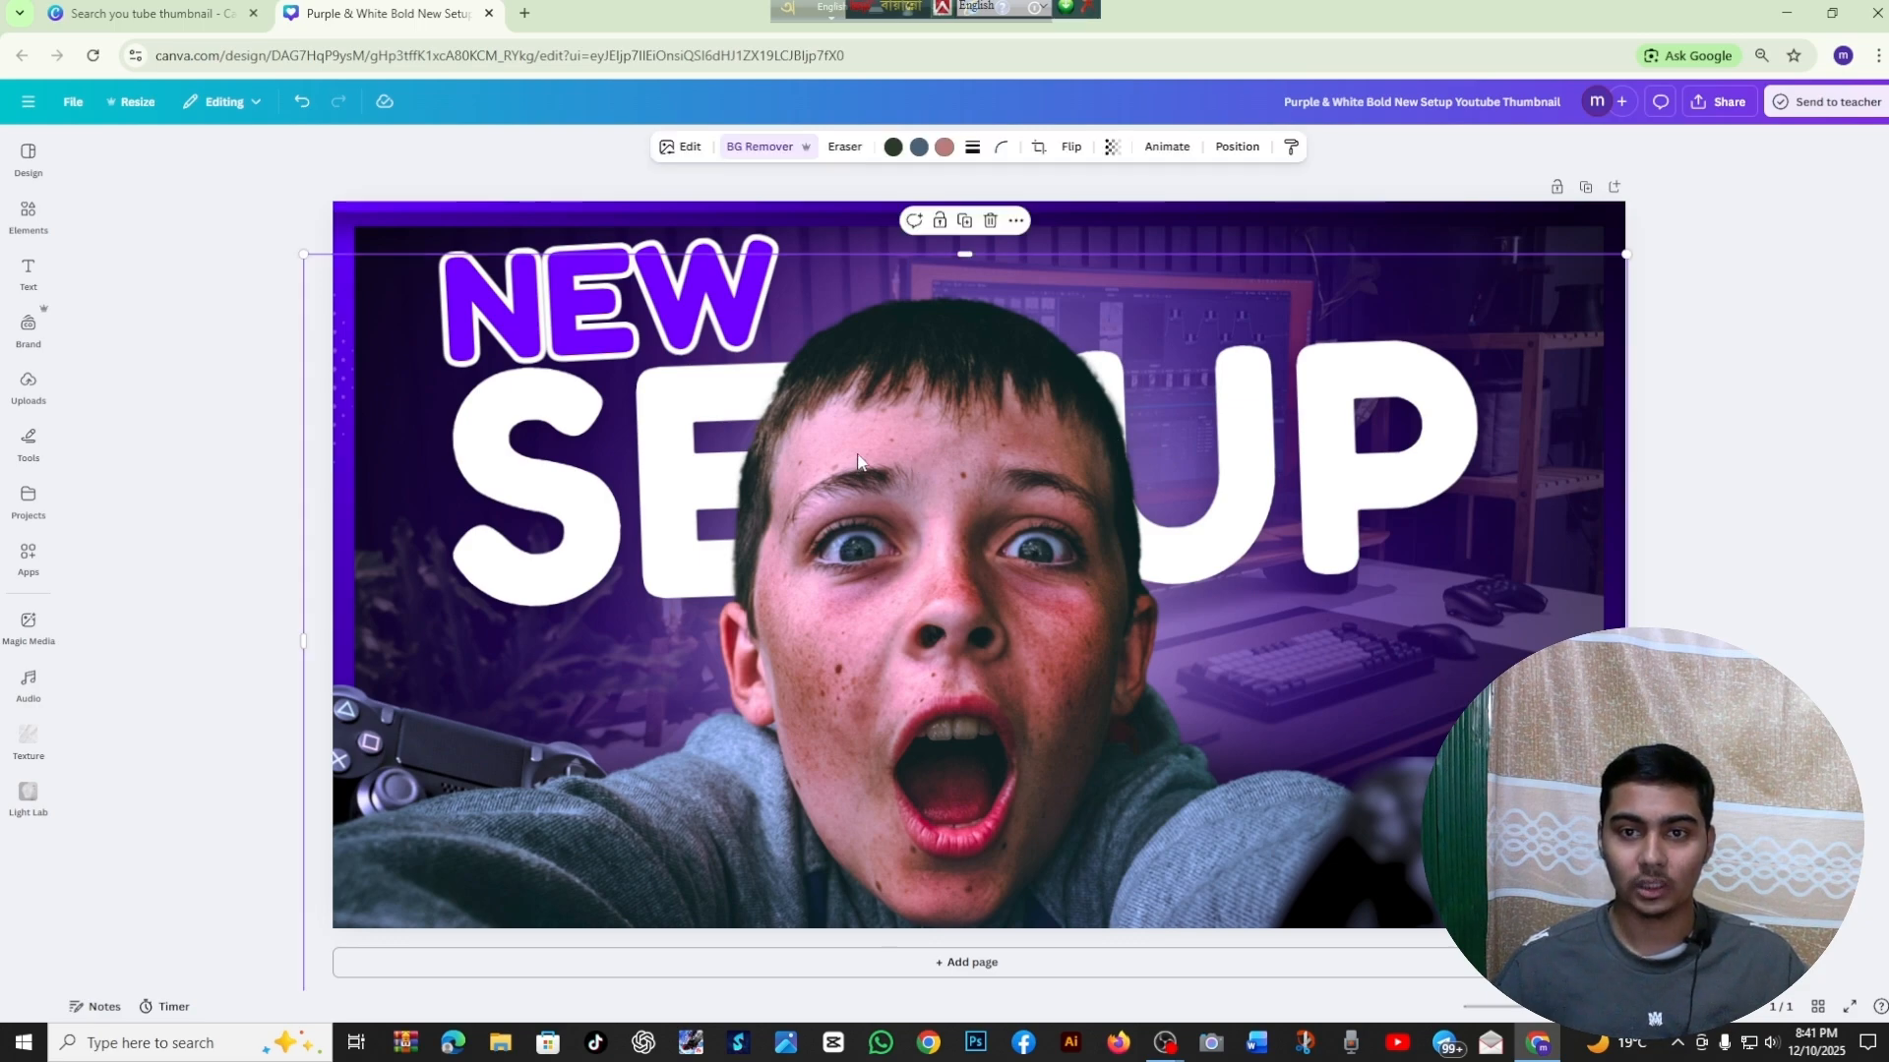
{"action": "left_click", "coordinate": [1231, 151]}
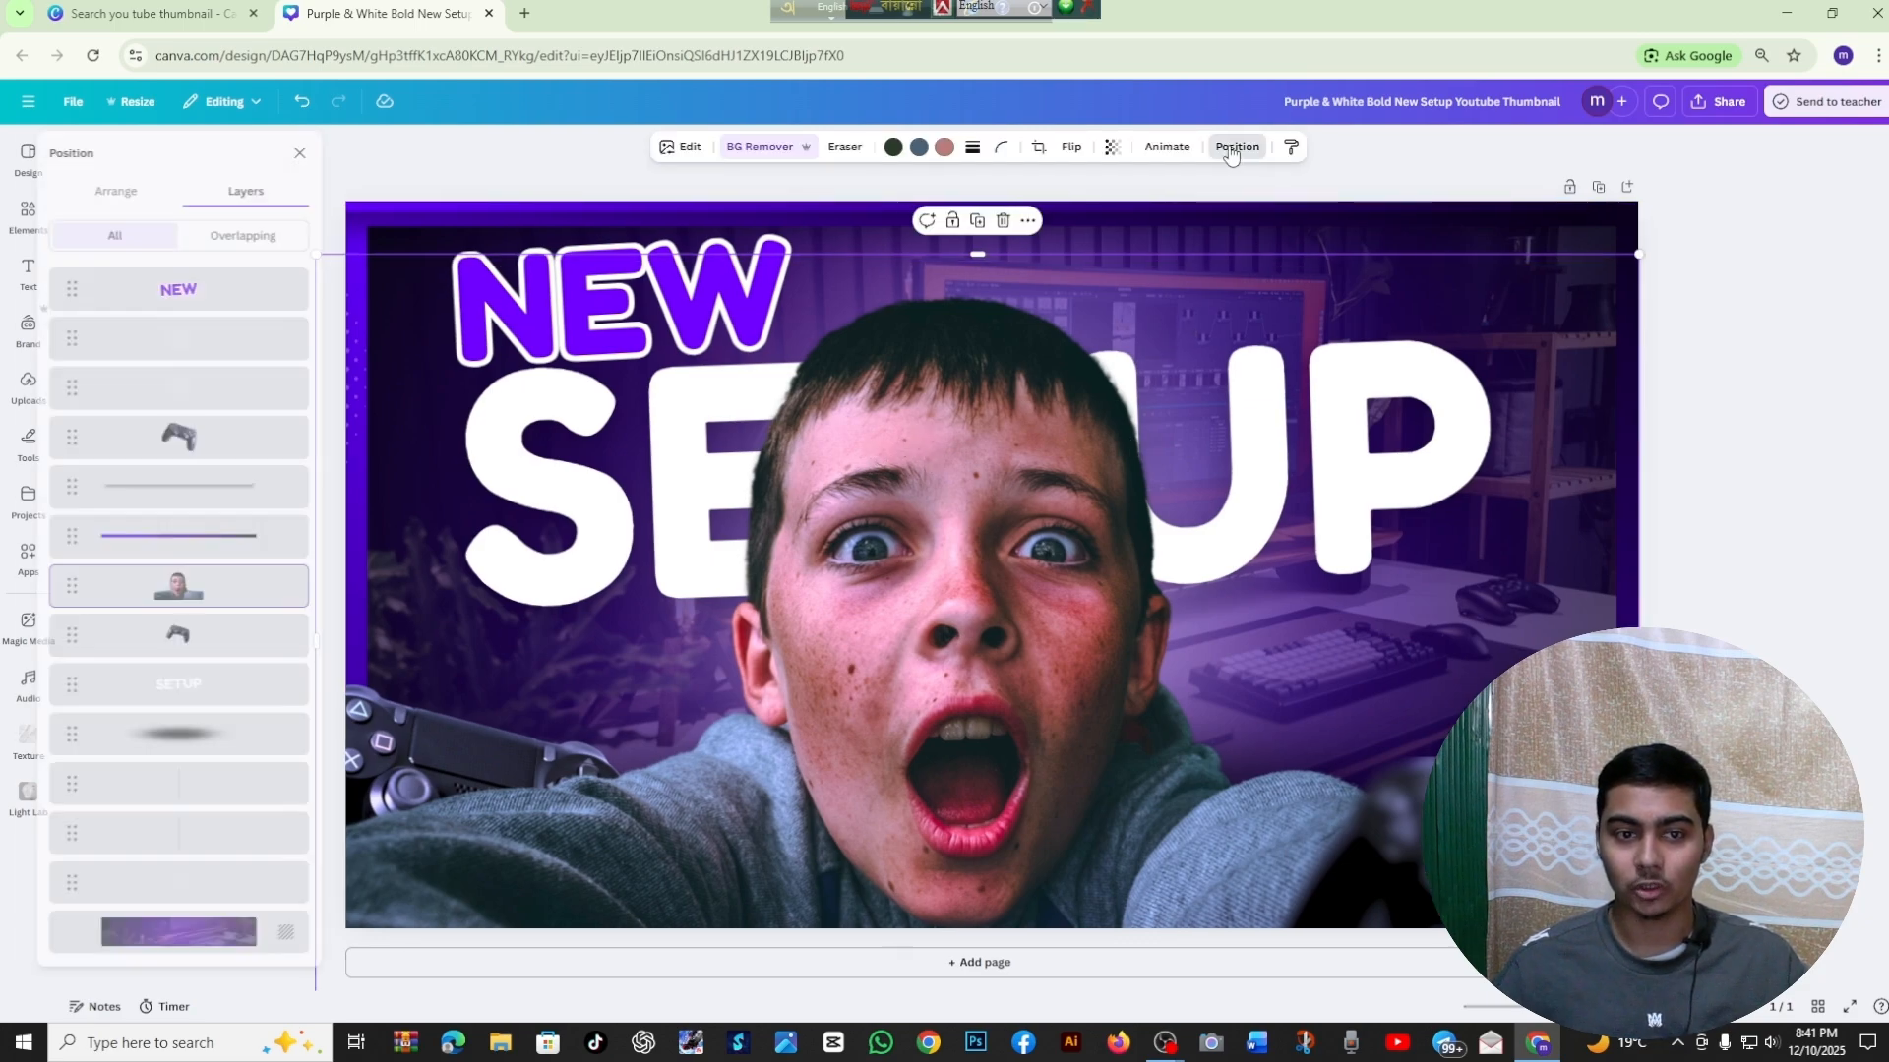
{"action": "left_click", "coordinate": [1259, 258]}
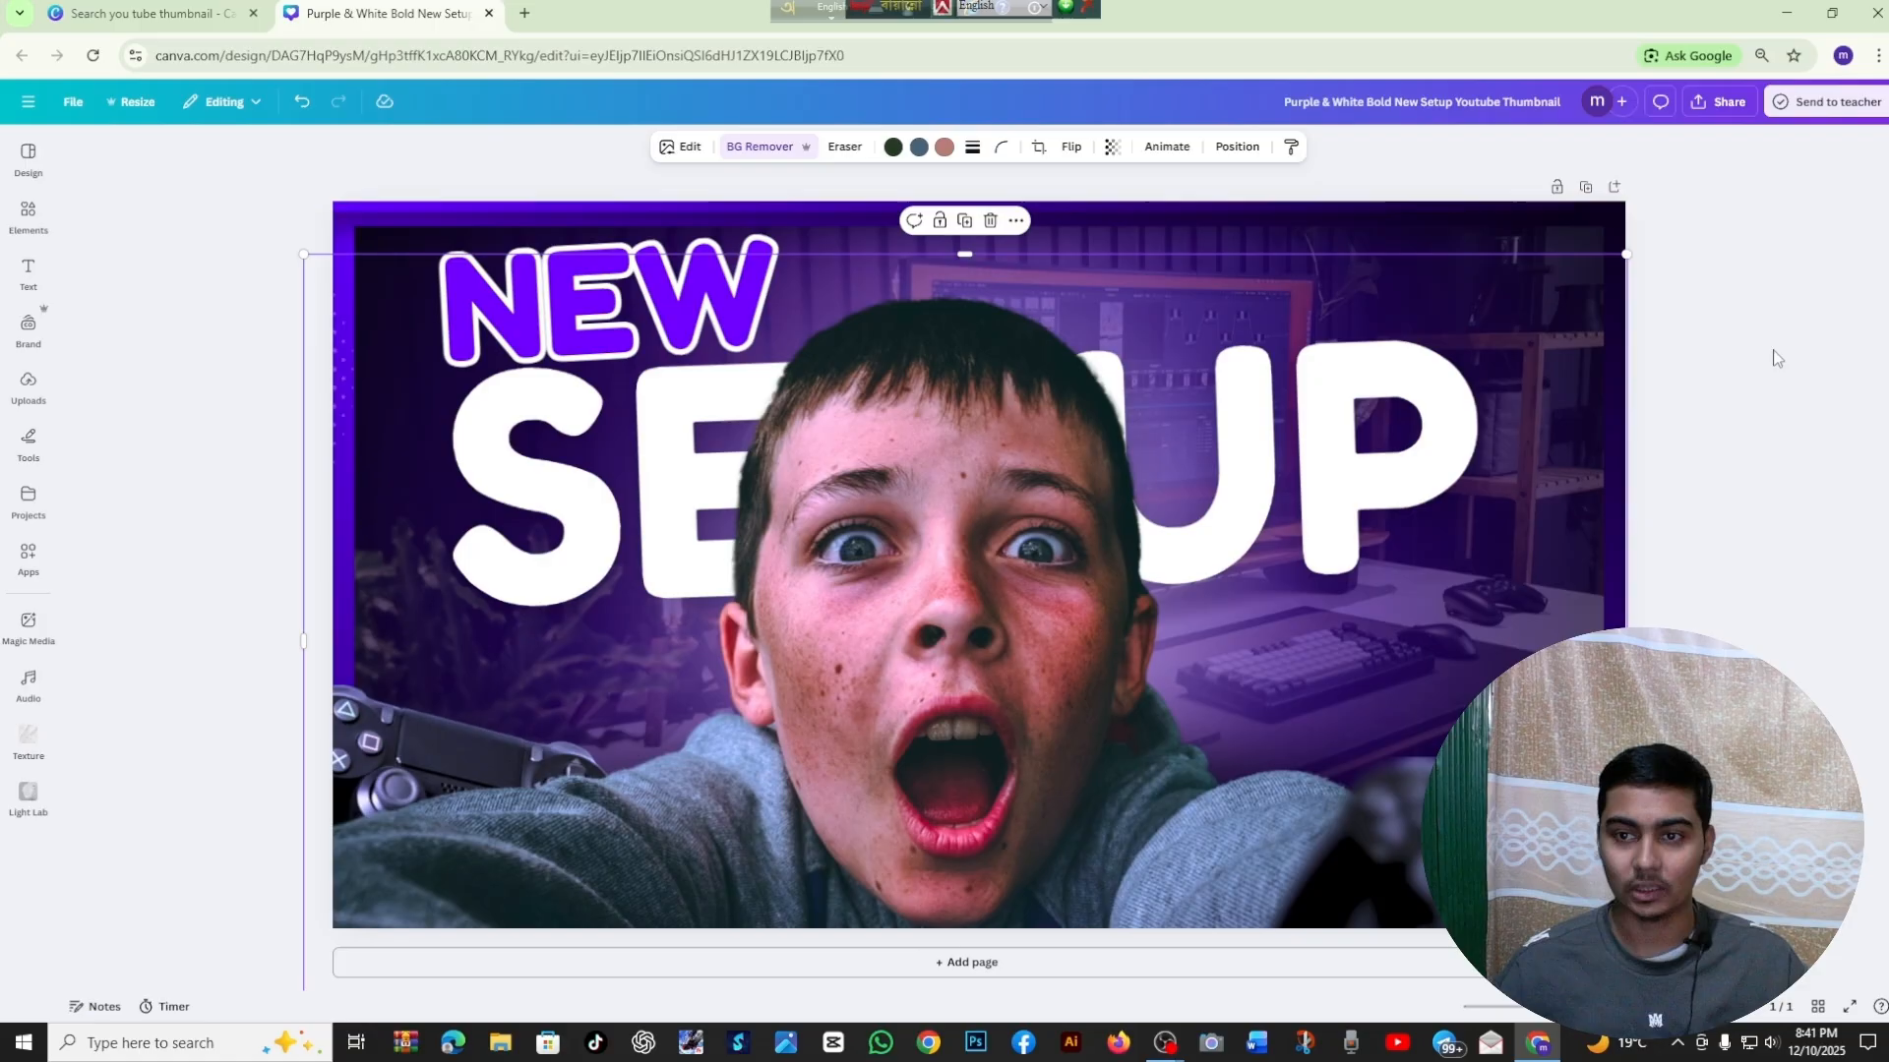
{"action": "left_click", "coordinate": [1774, 355]}
{"action": "left_click", "coordinate": [1232, 264]}
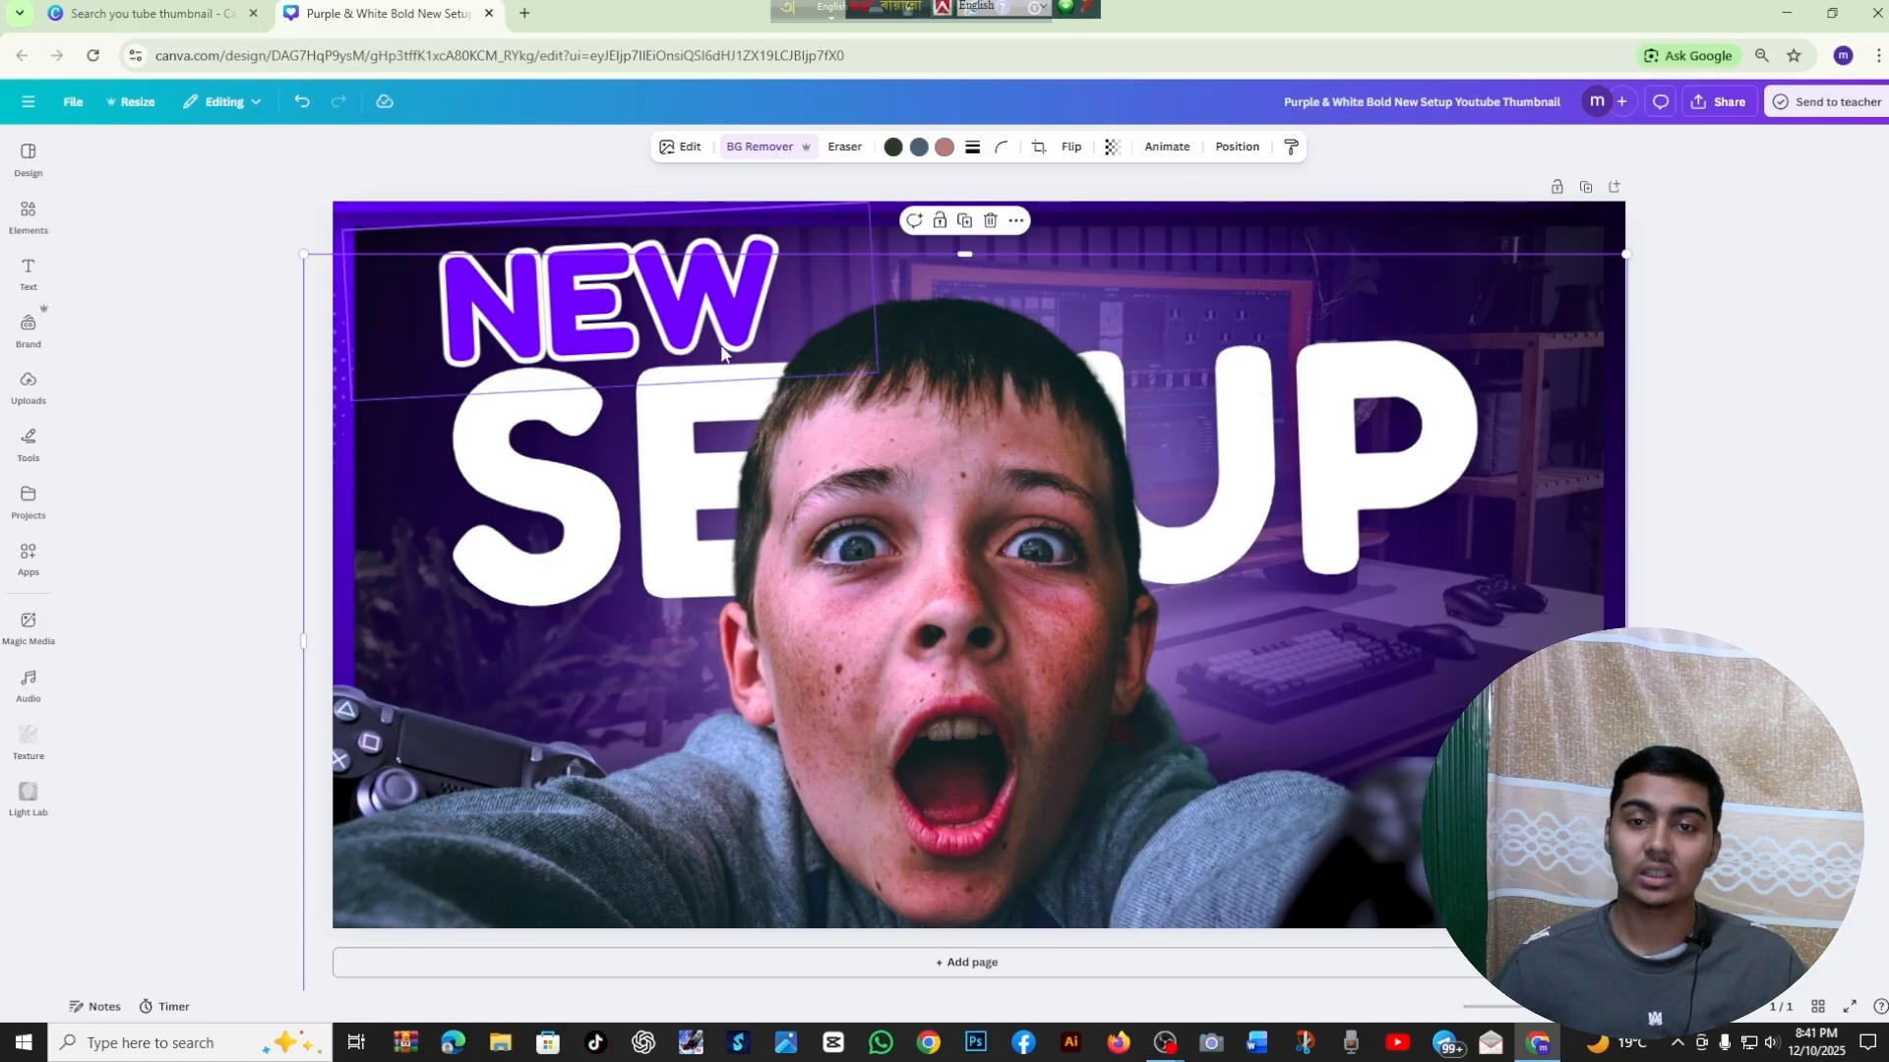
{"action": "left_click", "coordinate": [1237, 148]}
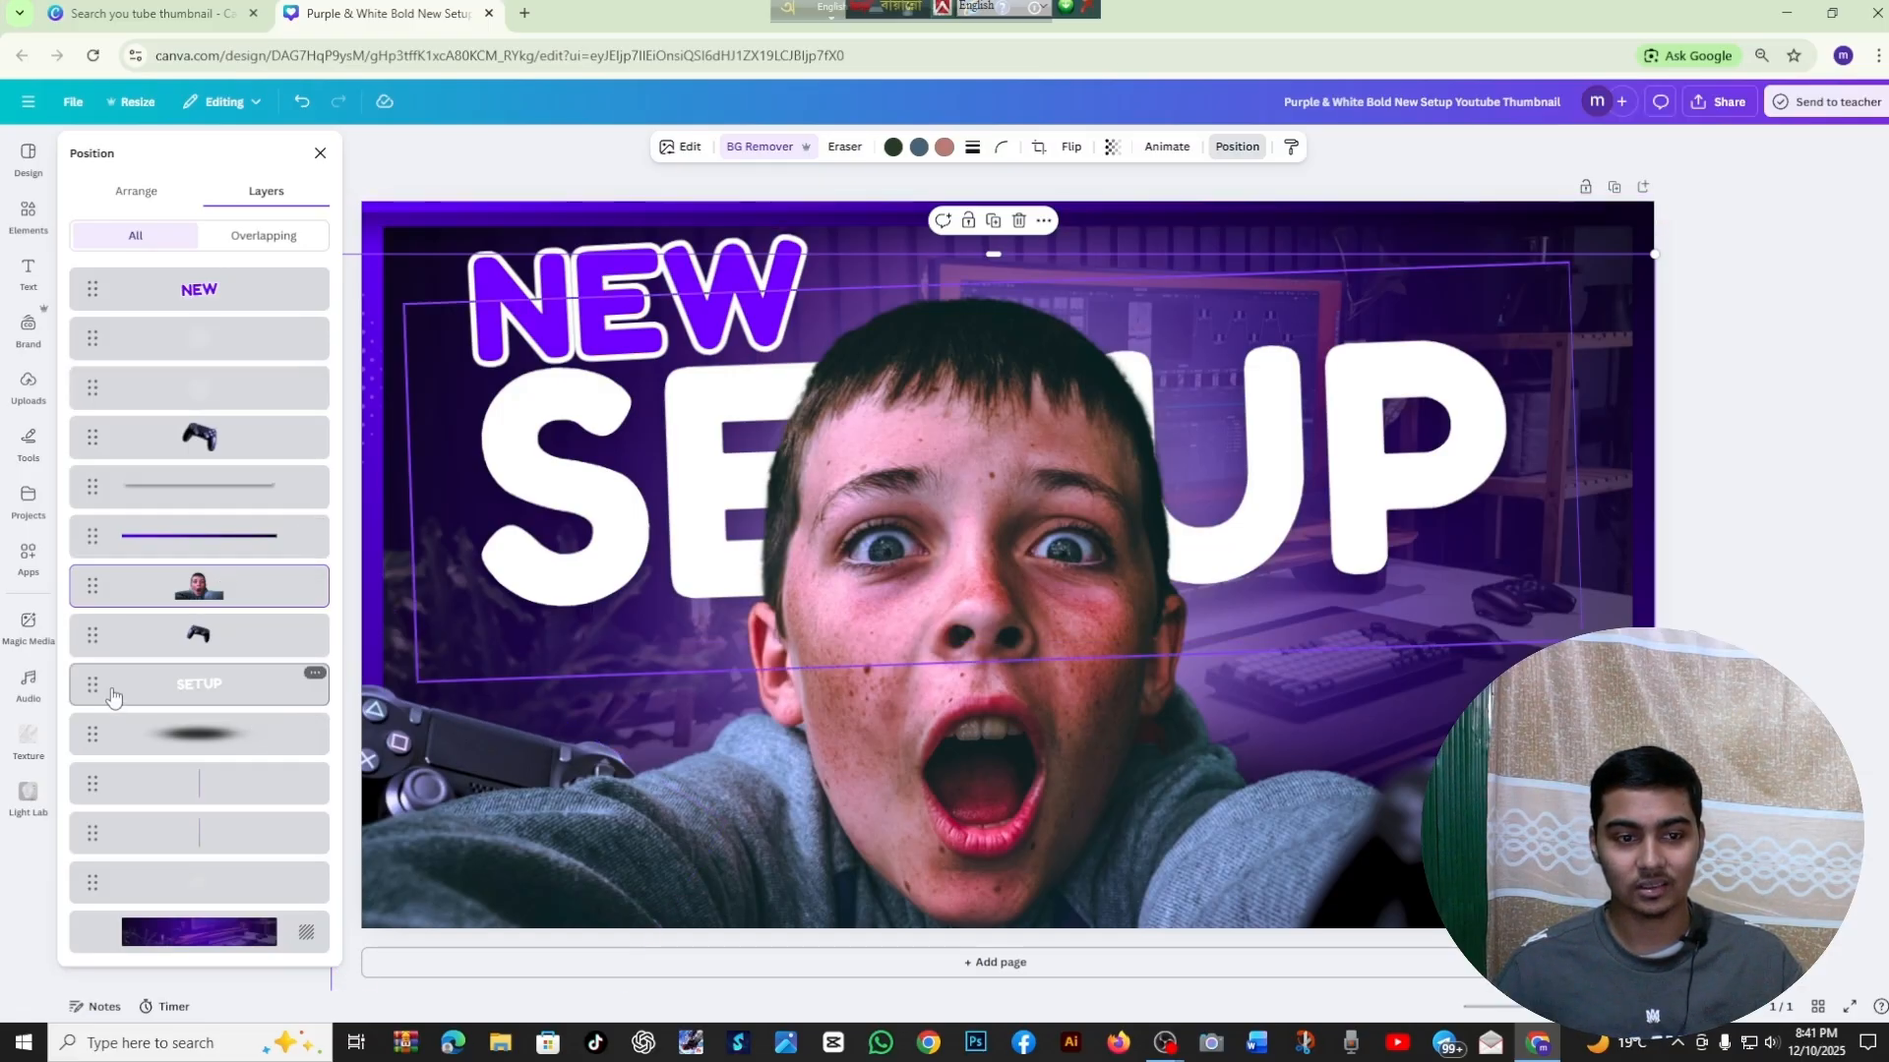
{"action": "left_click", "coordinate": [152, 753]}
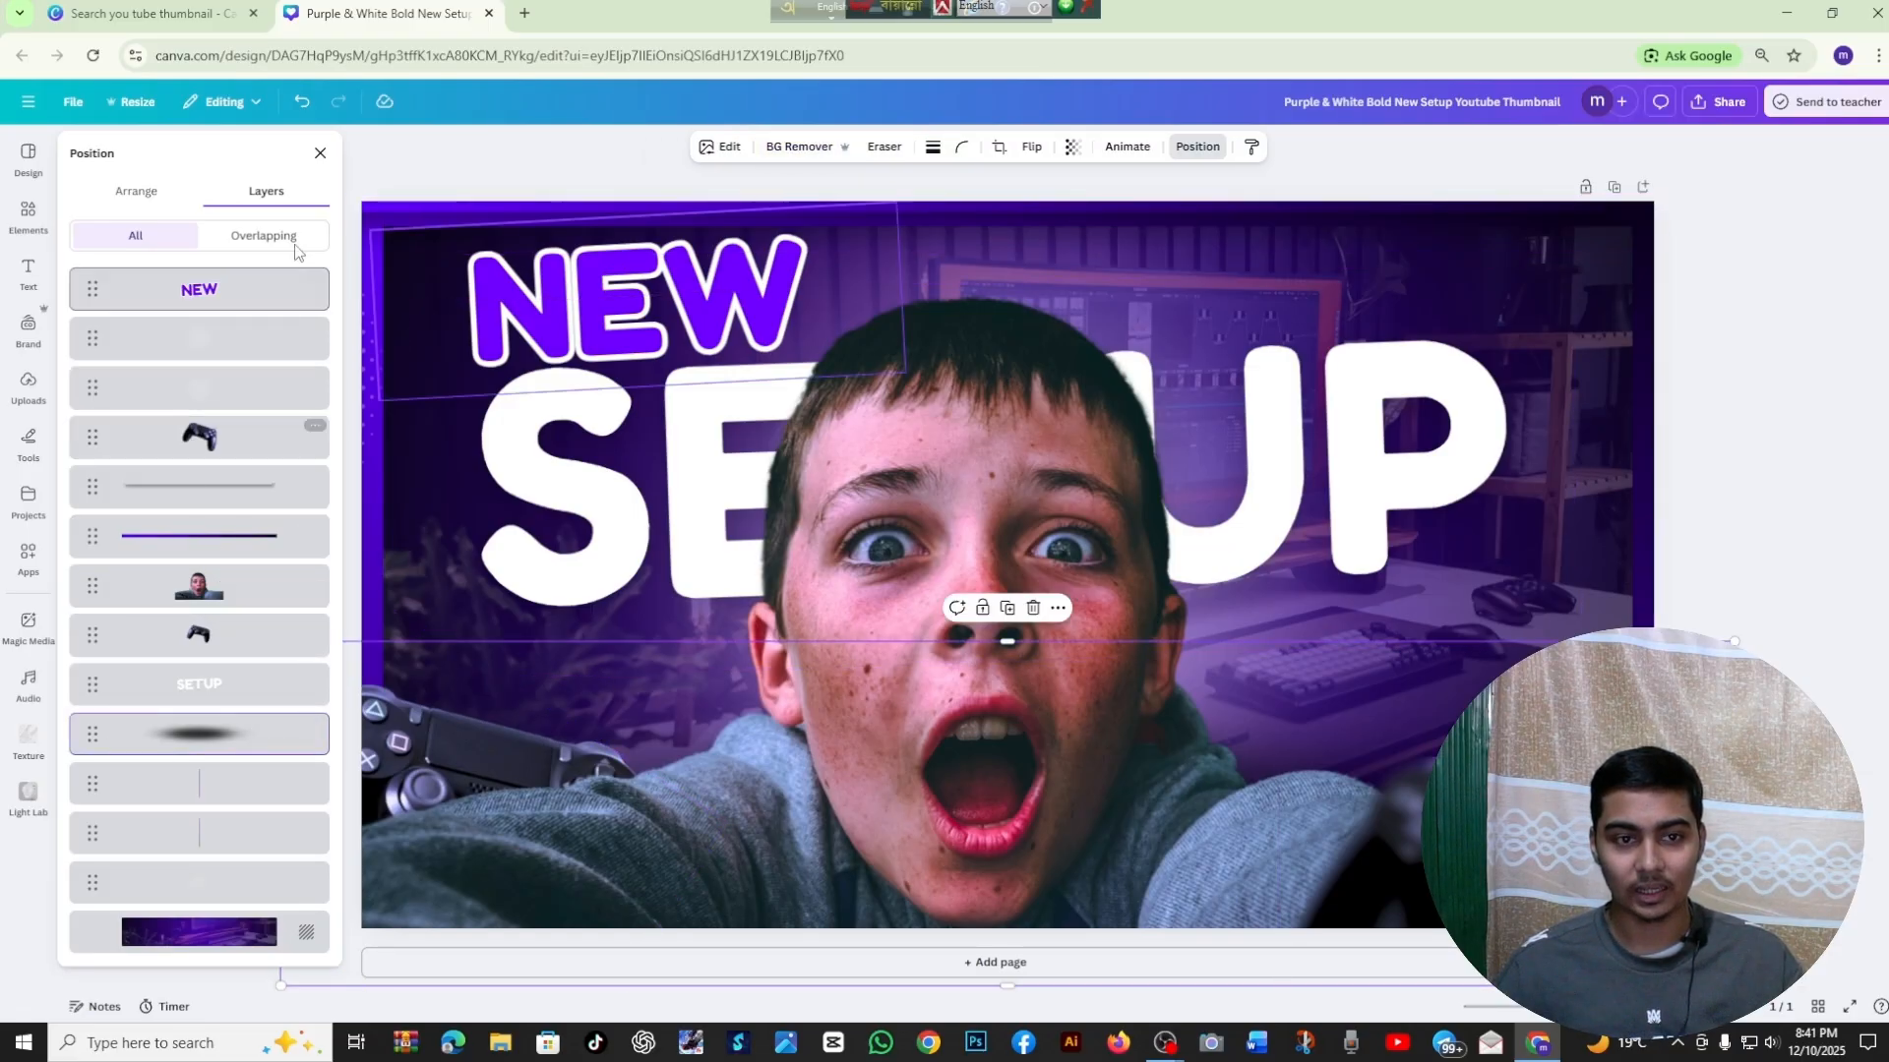
{"action": "left_click", "coordinate": [331, 153]}
{"action": "left_click", "coordinate": [217, 258]}
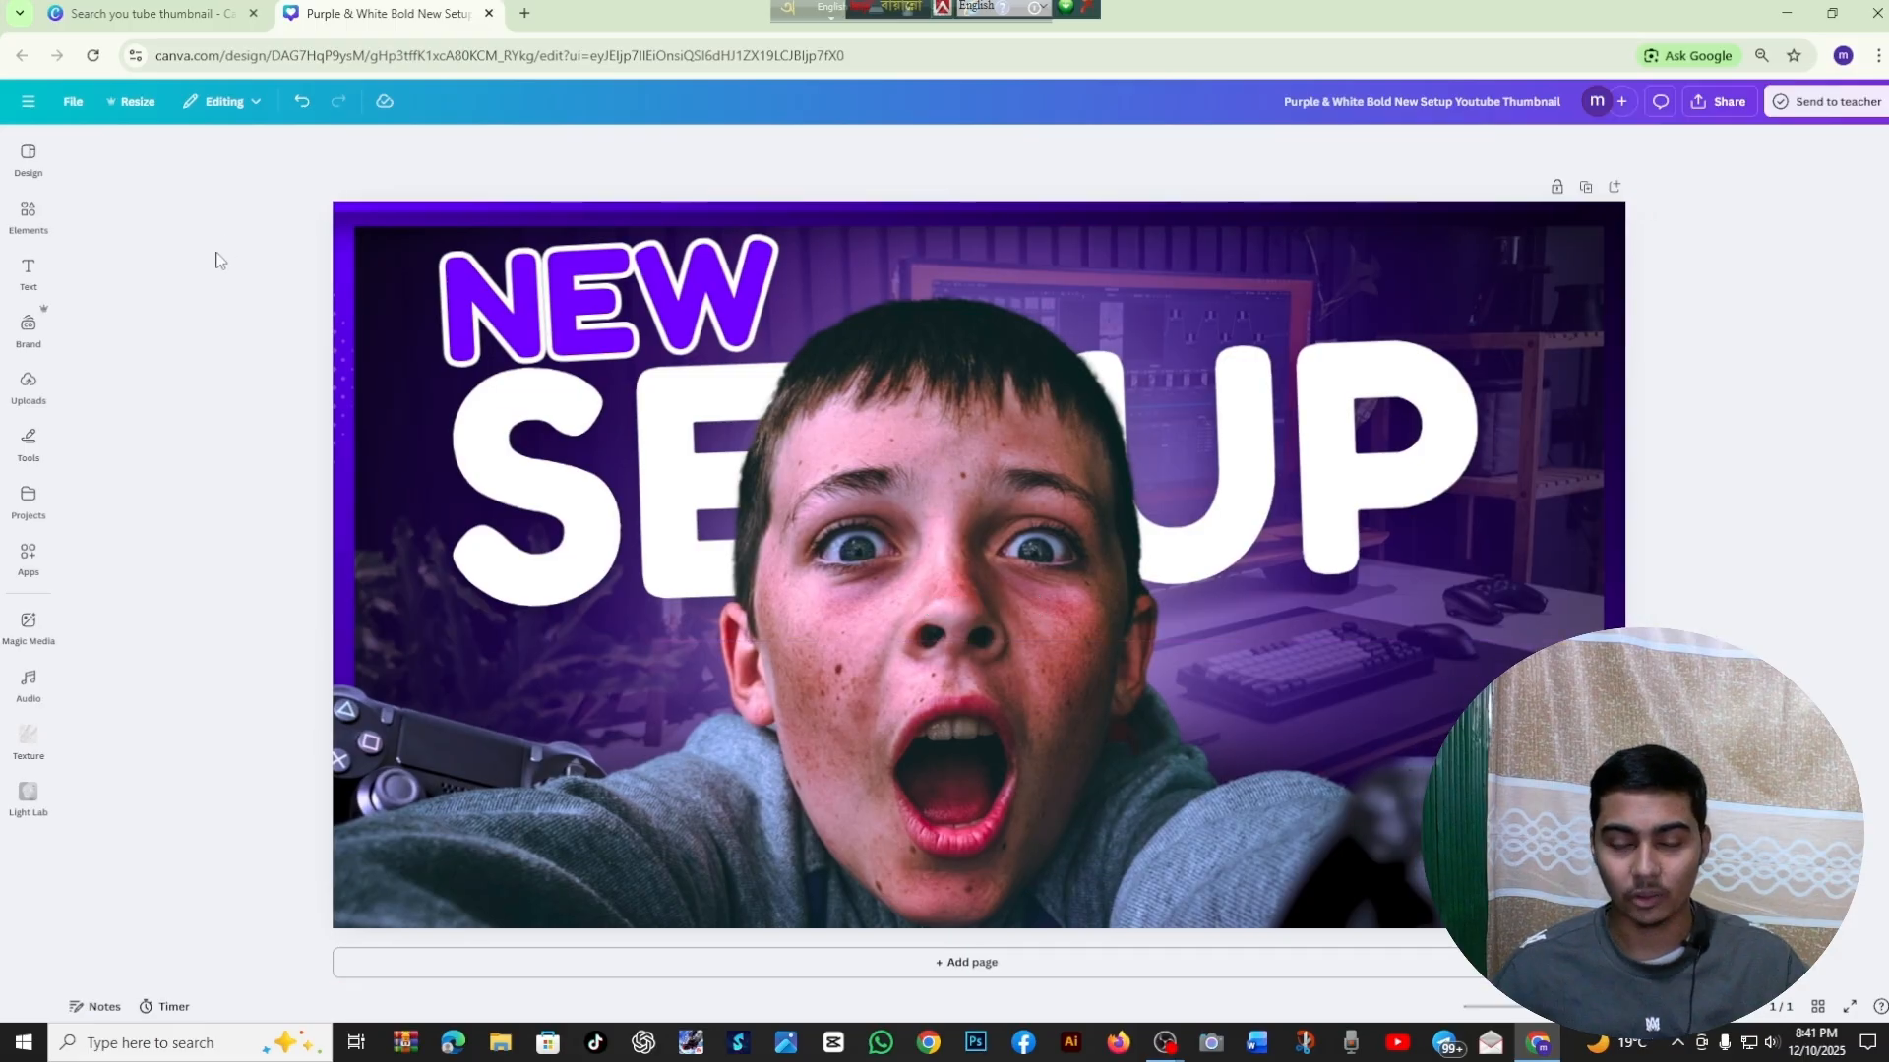
Replace the heading text NEW with GAMING and widen its text box so the word fits on one line
{"action": "left_click", "coordinate": [555, 292]}
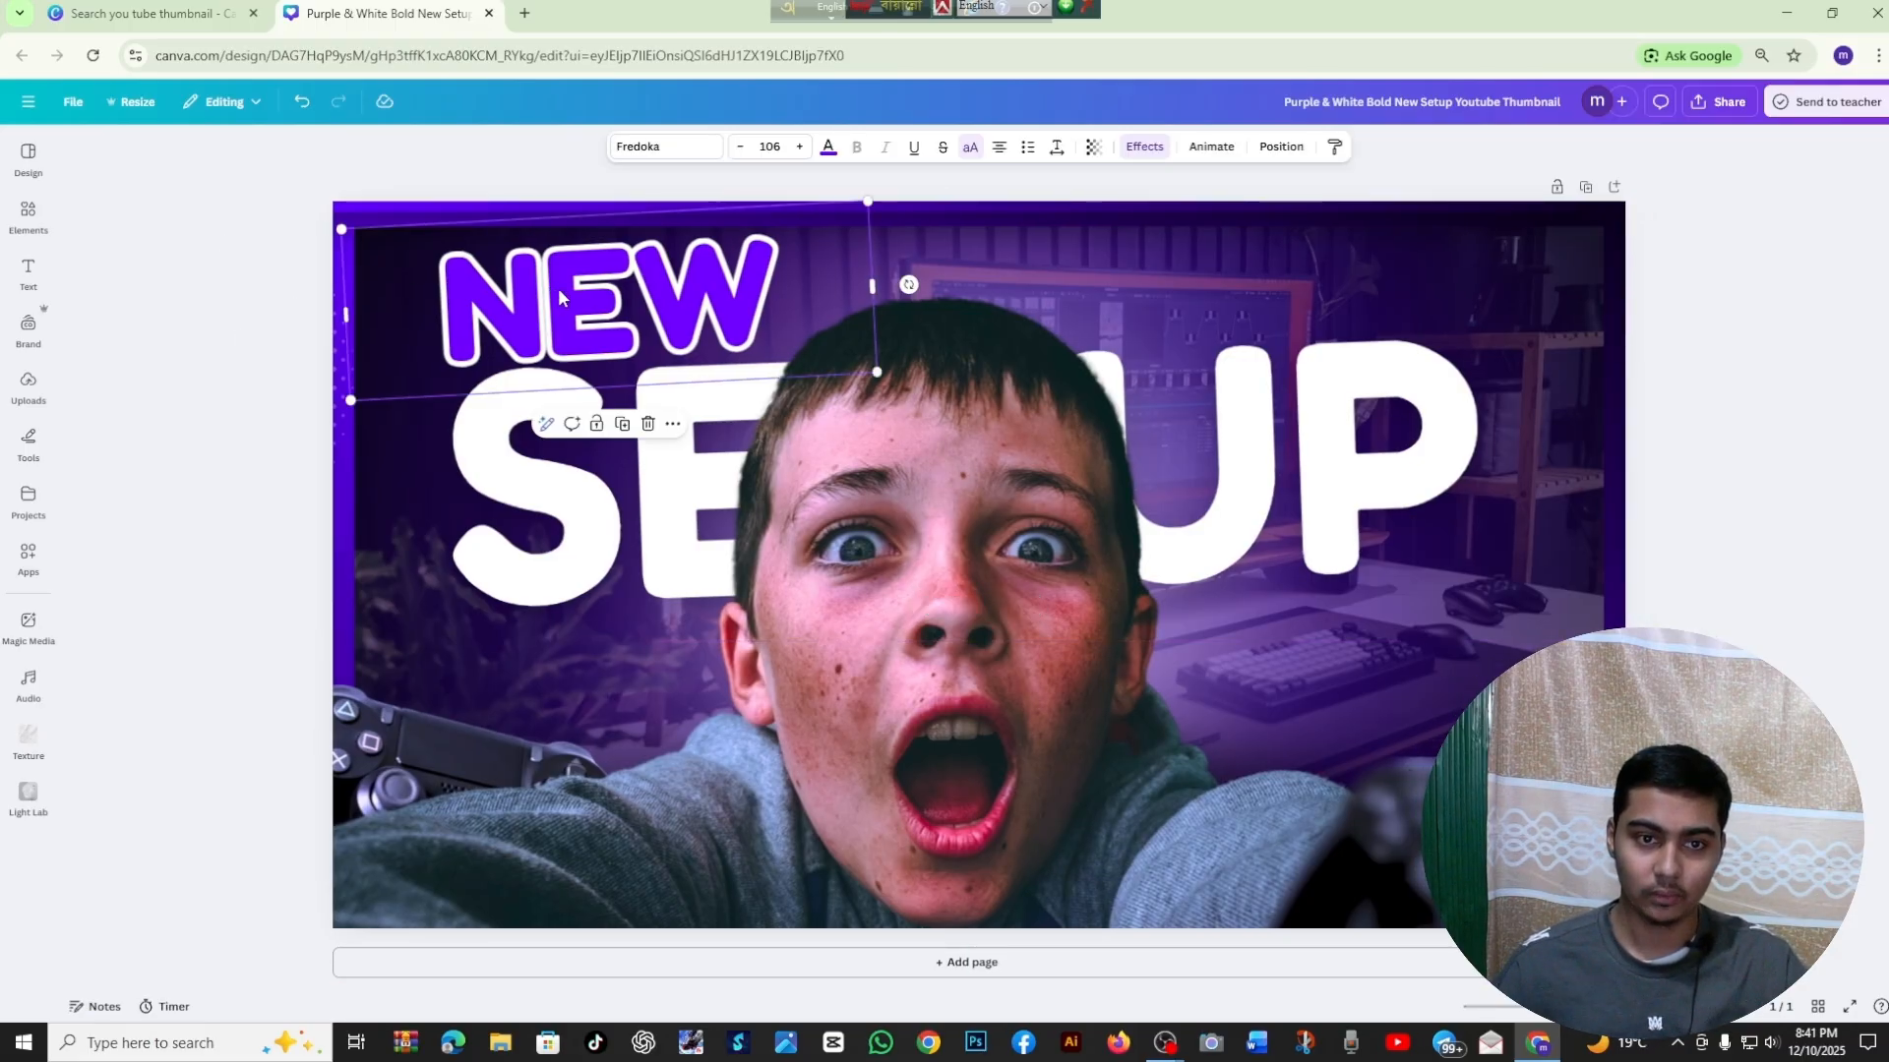
{"action": "left_click", "coordinate": [1733, 310]}
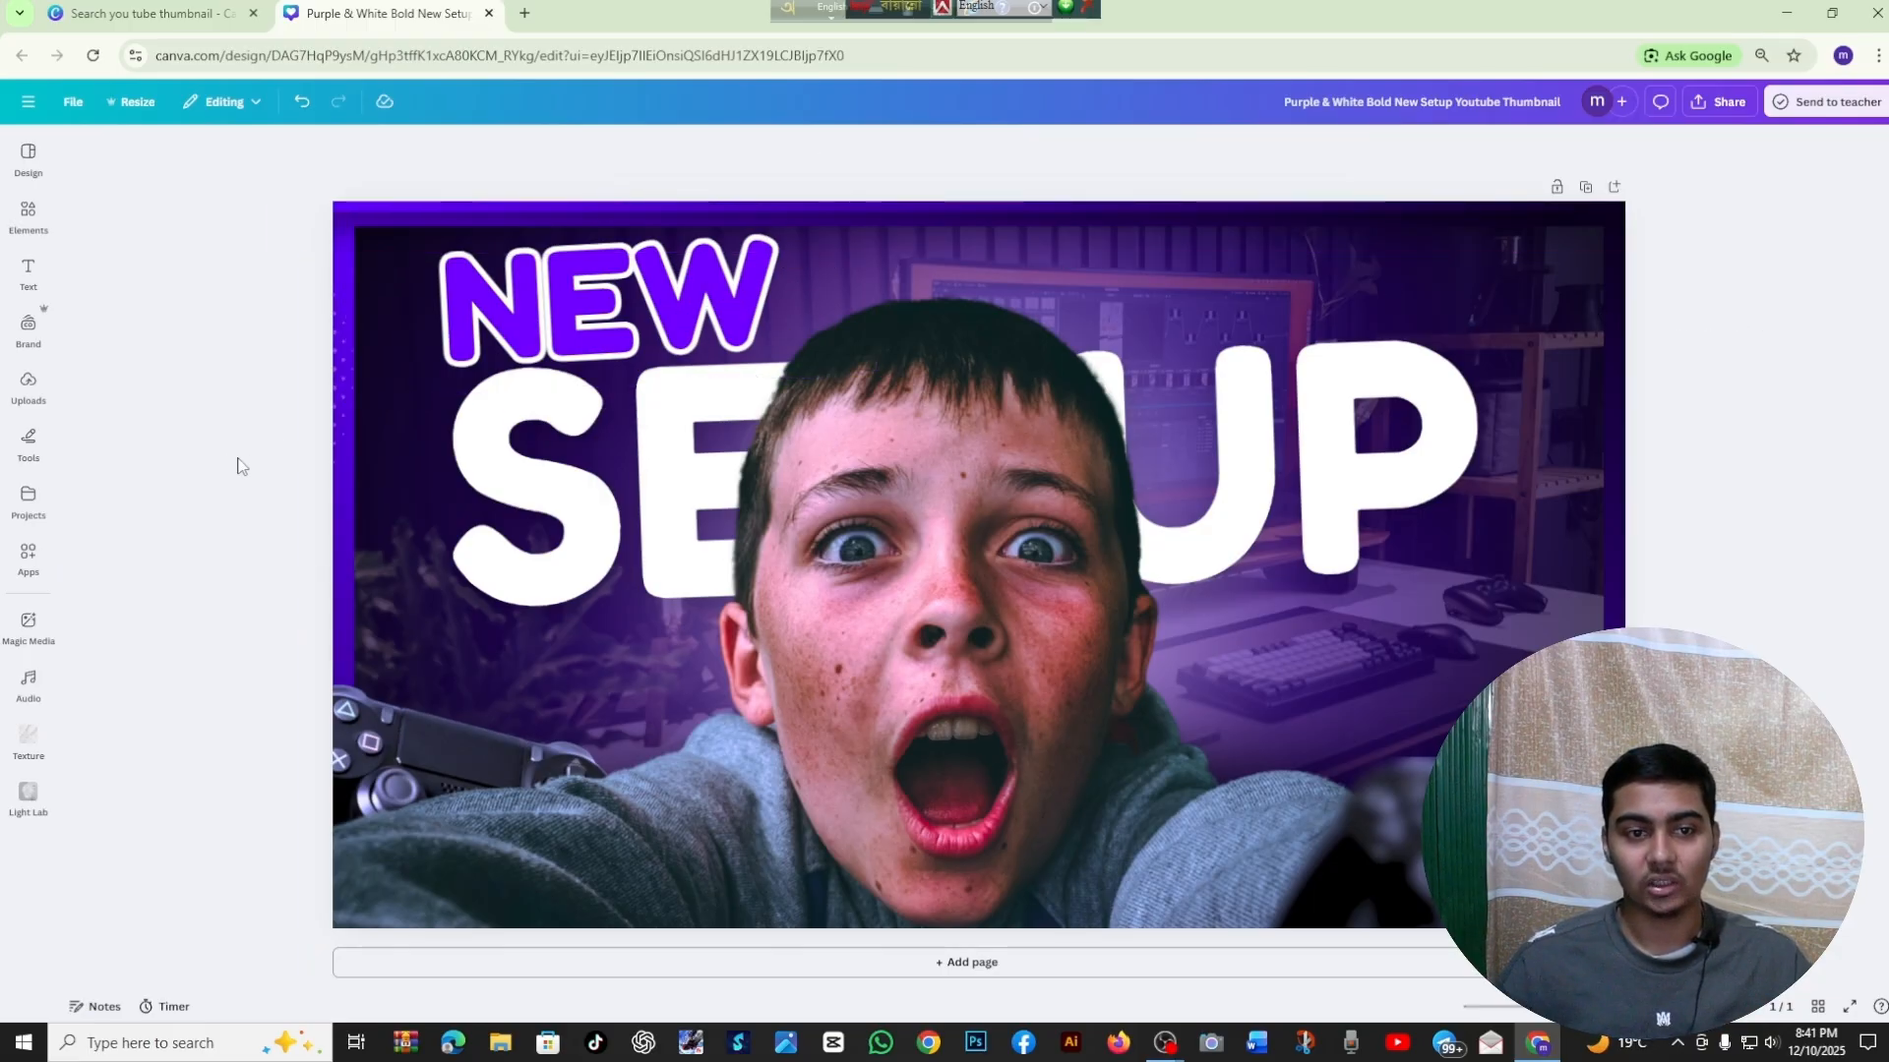
{"action": "double_click", "coordinate": [674, 309]}
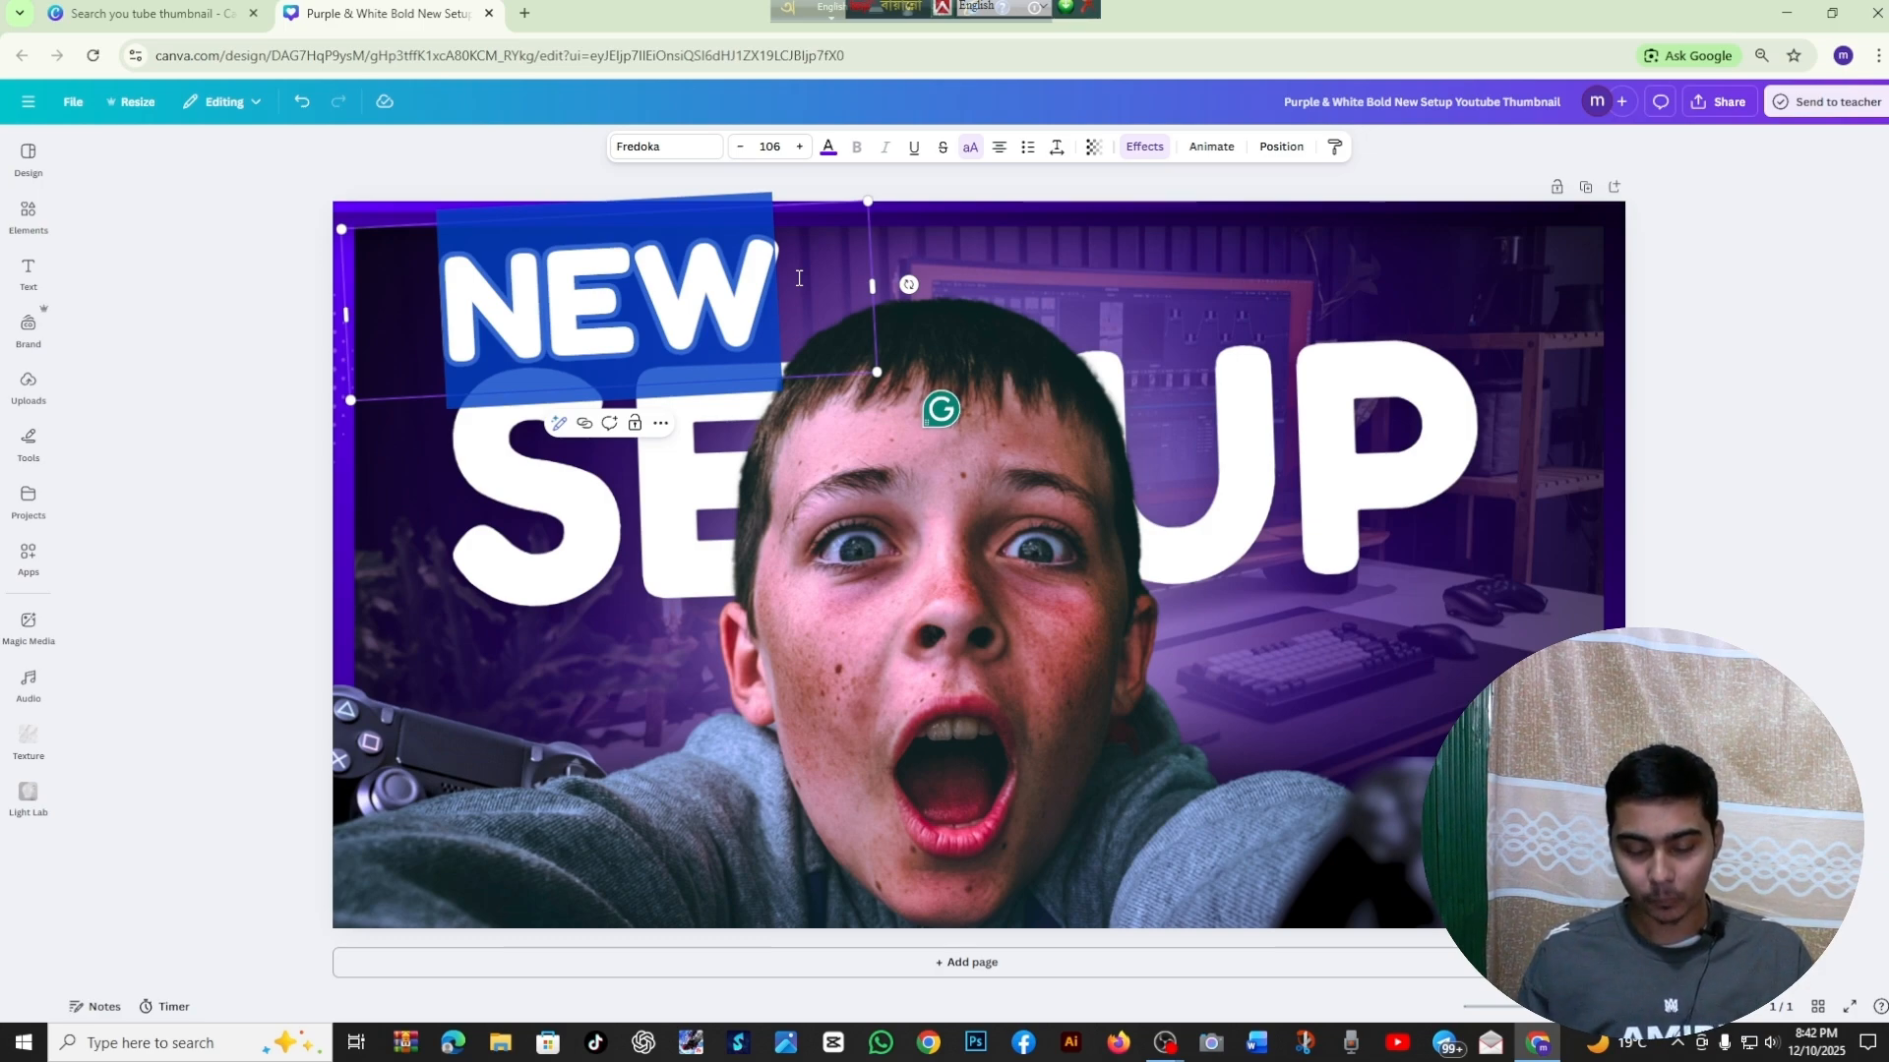
{"action": "type", "text": "GAMING"}
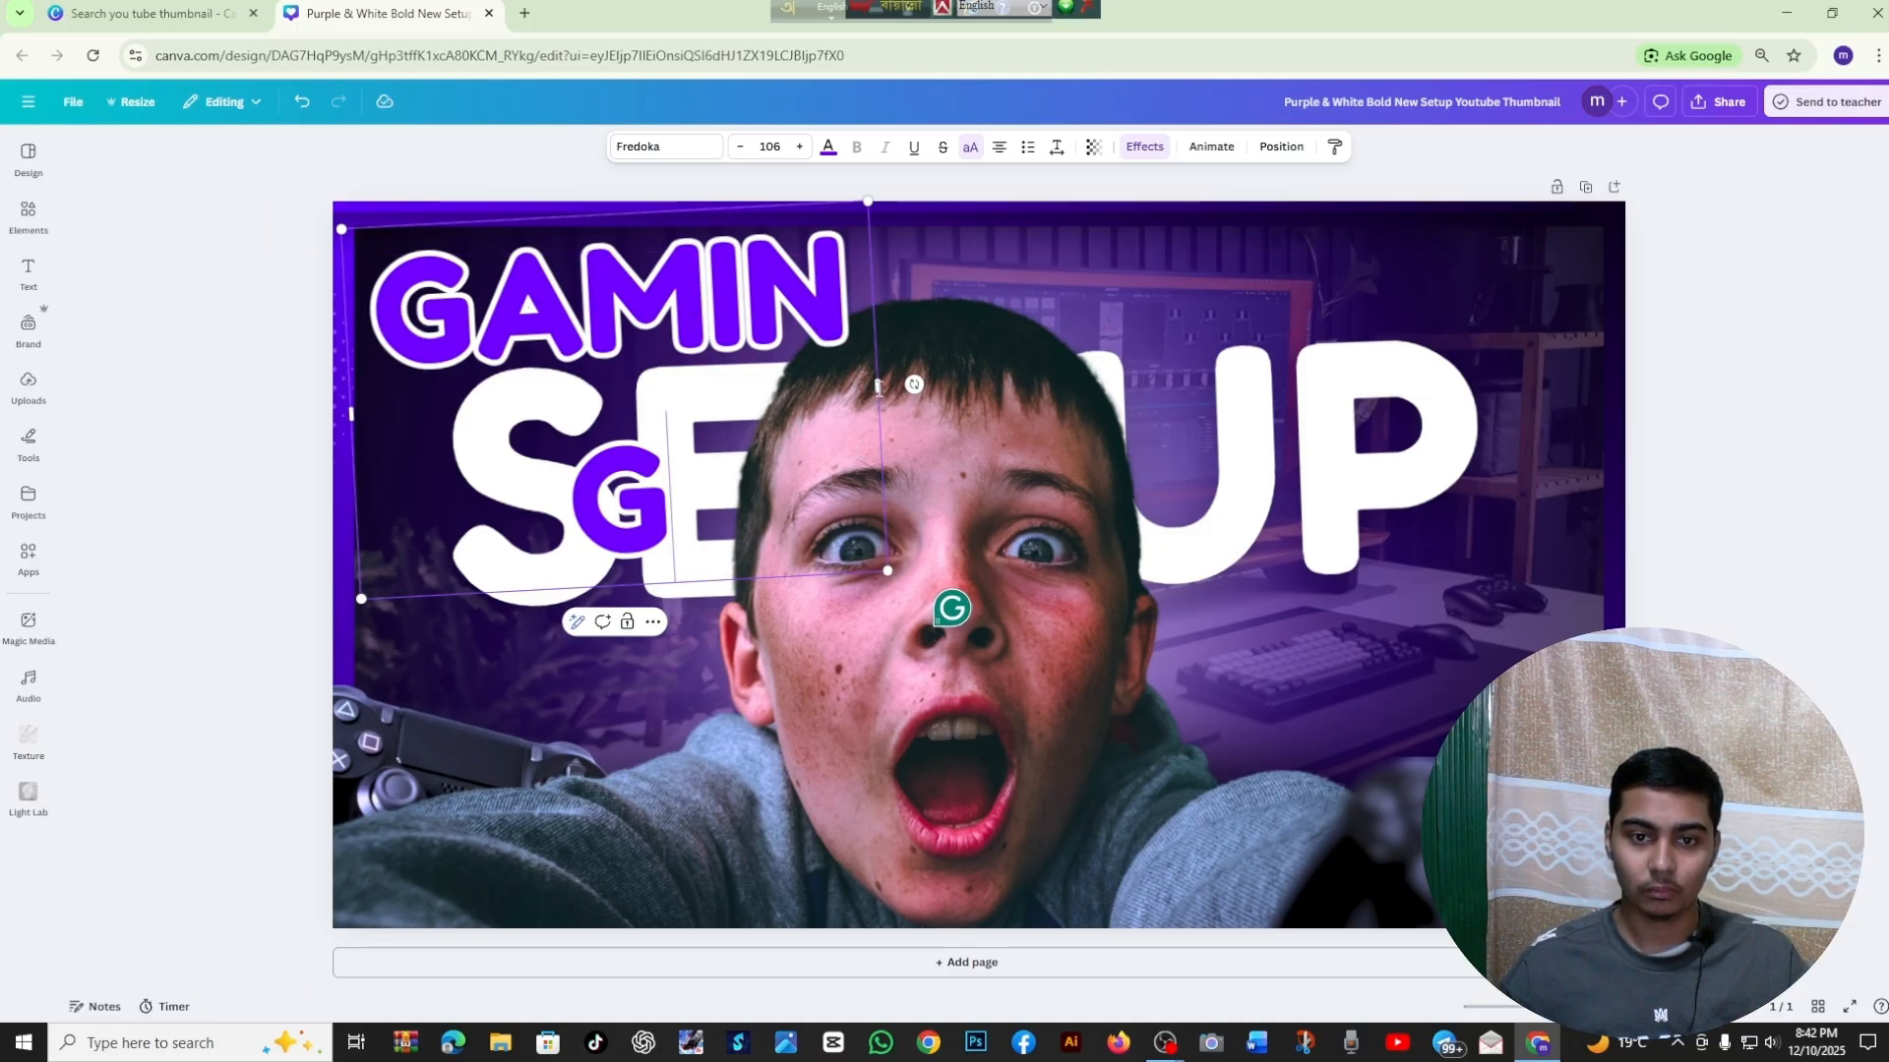
{"action": "left_click_drag", "start_coordinate": [878, 386], "coordinate": [972, 391]}
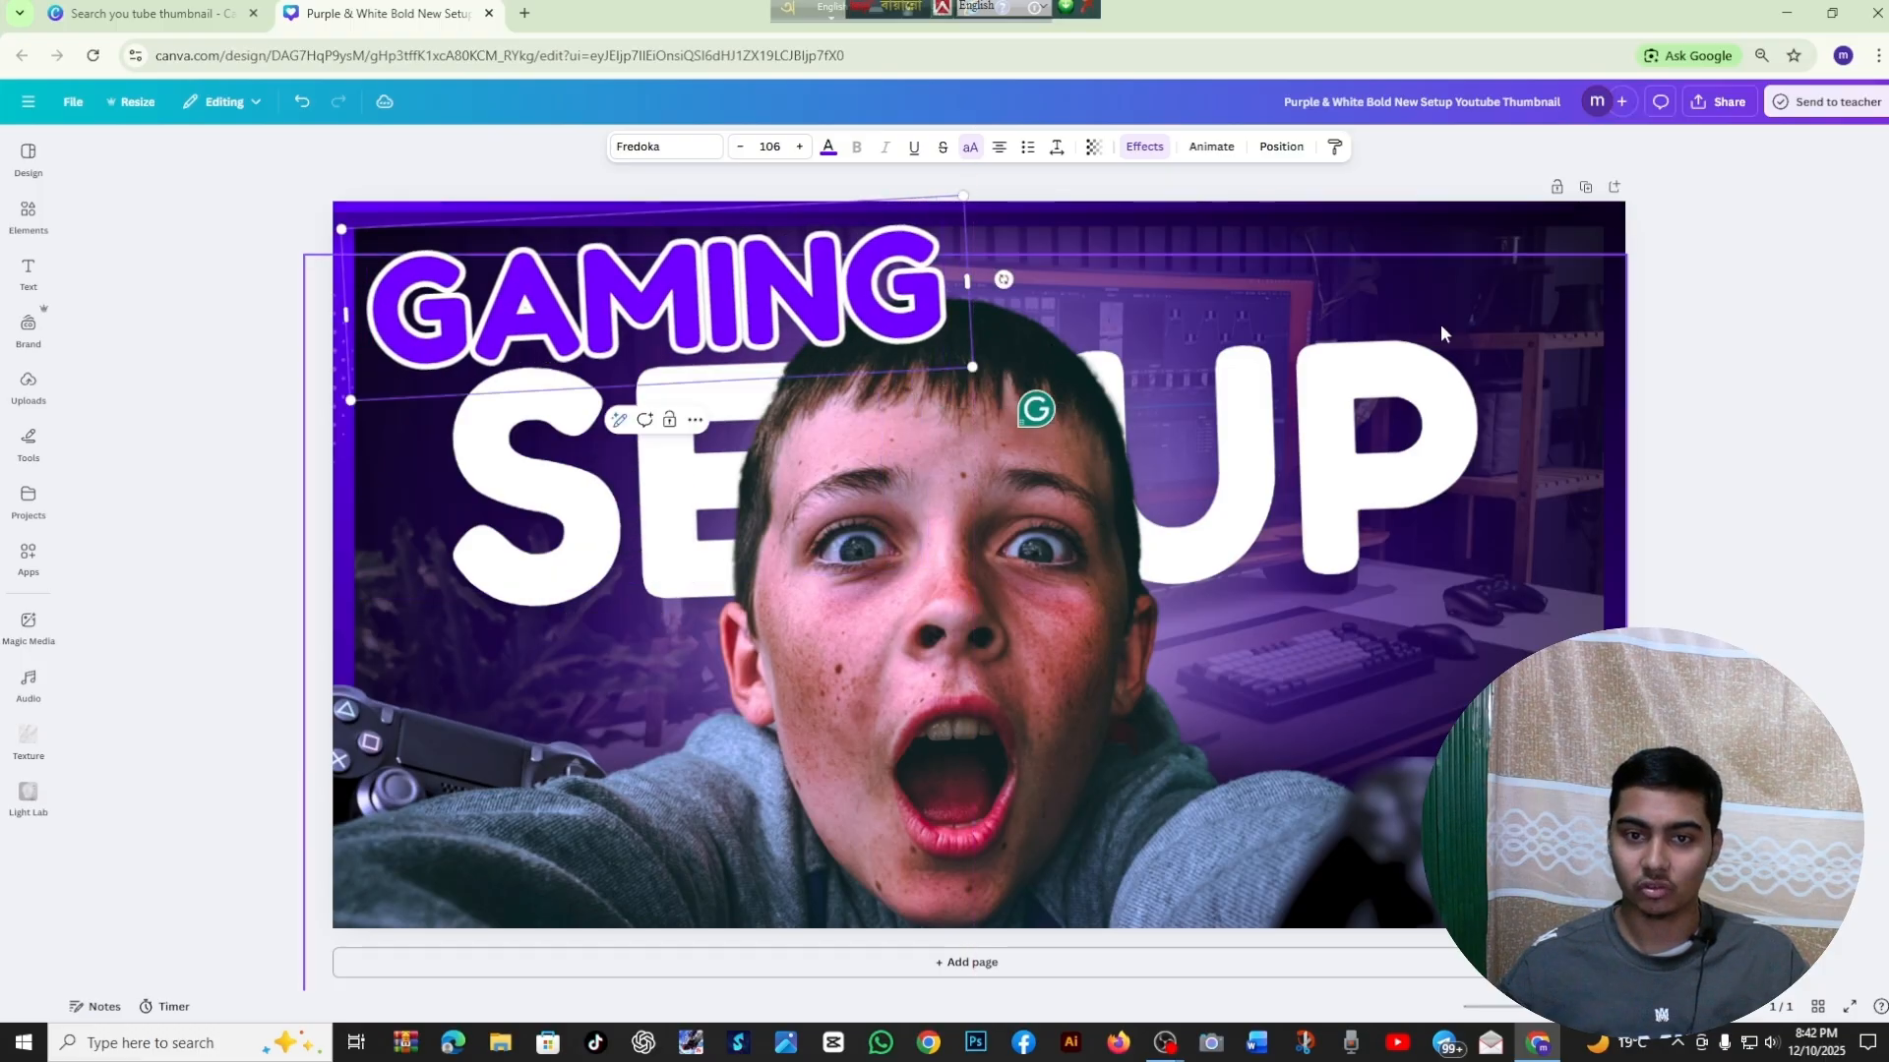
{"action": "left_click", "coordinate": [1674, 310]}
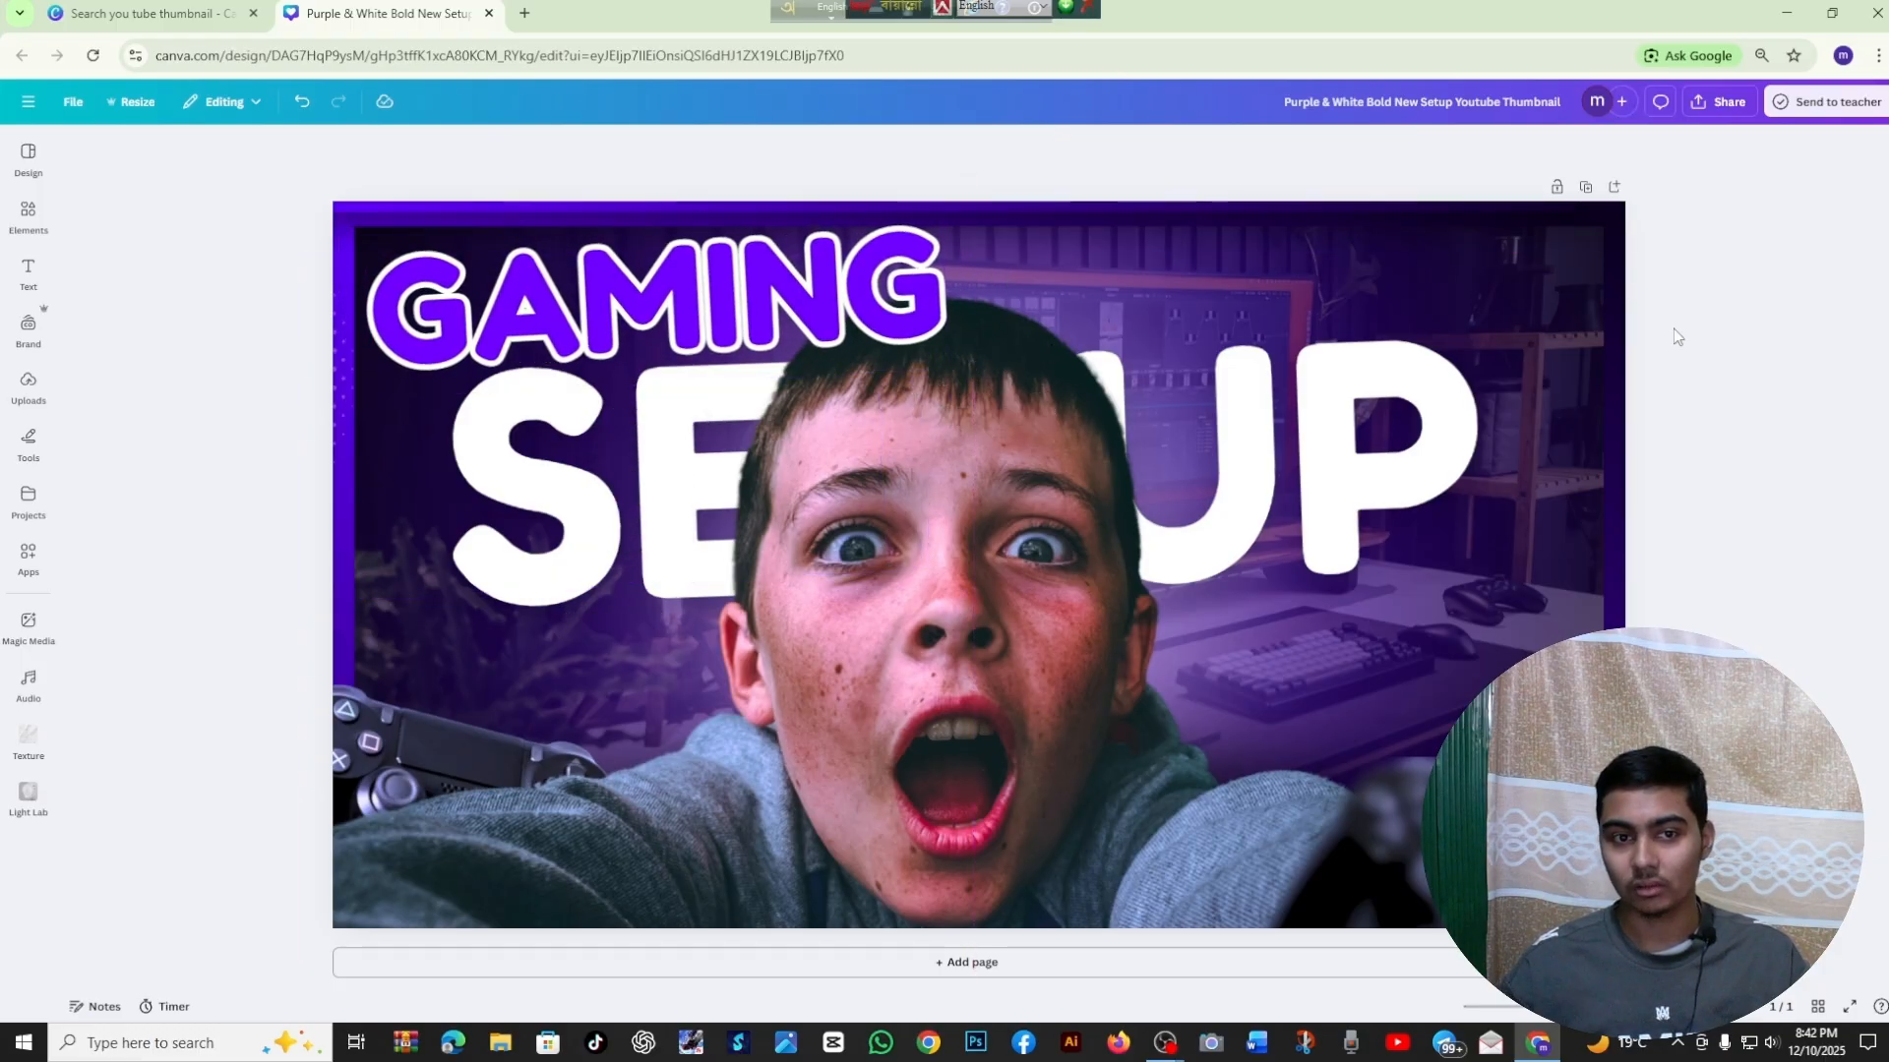
Move the GAMING text layer behind the boy's cutout photo, directly above the SETUP text layer
{"action": "left_click", "coordinate": [833, 274]}
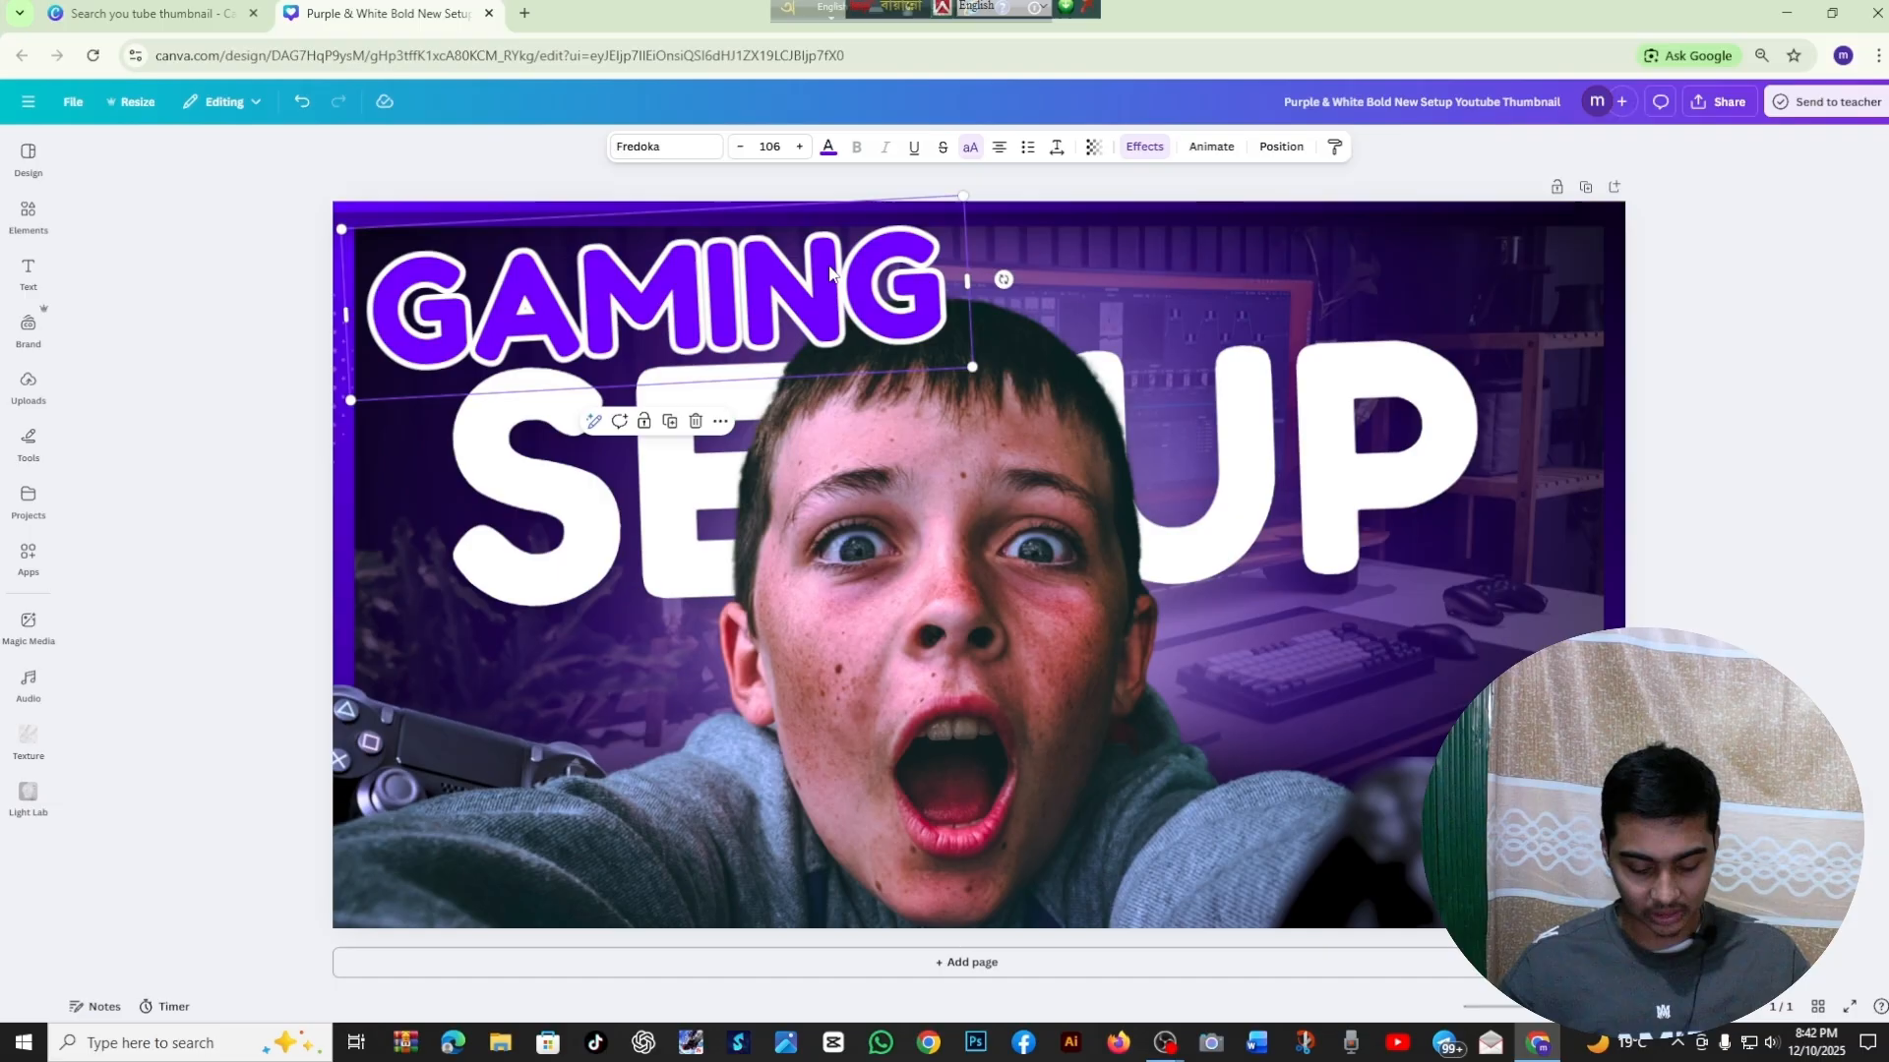
{"action": "key", "text": "alt+1"}
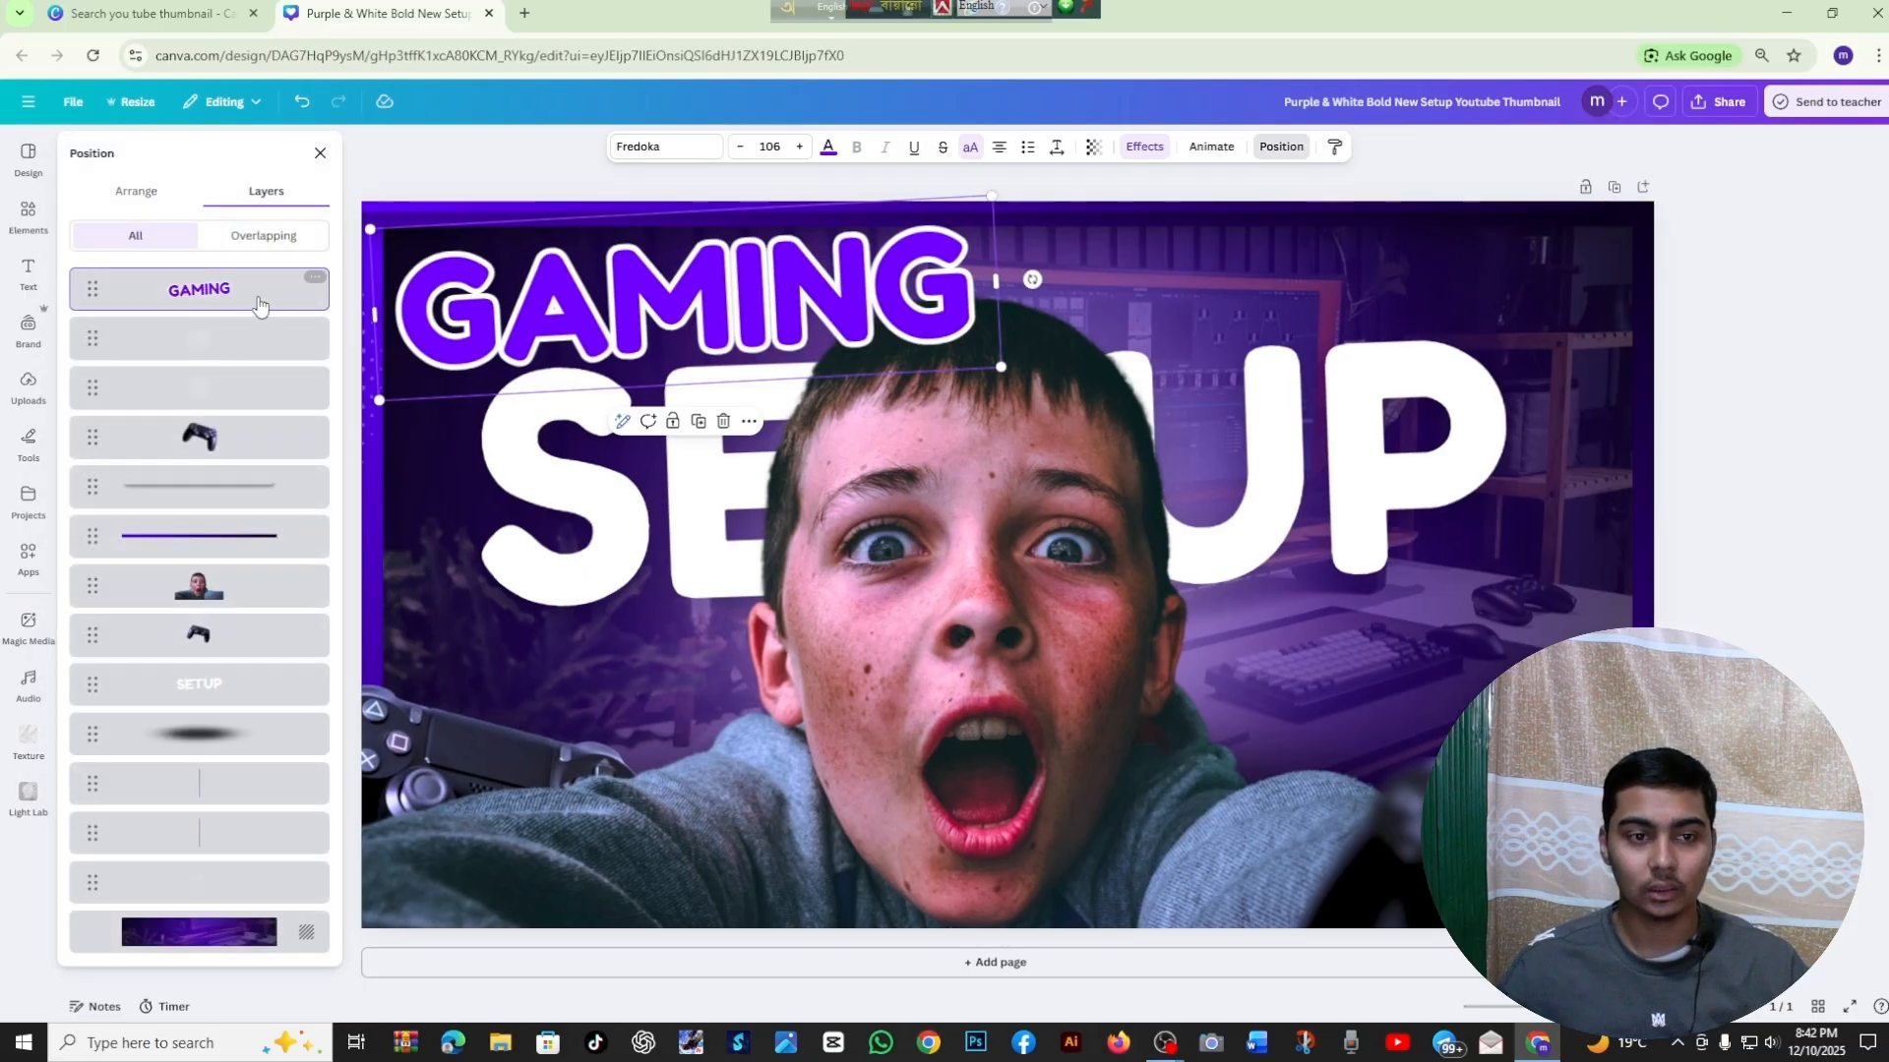
{"action": "left_click_drag", "start_coordinate": [218, 306], "coordinate": [169, 657]}
{"action": "left_click", "coordinate": [1832, 345]}
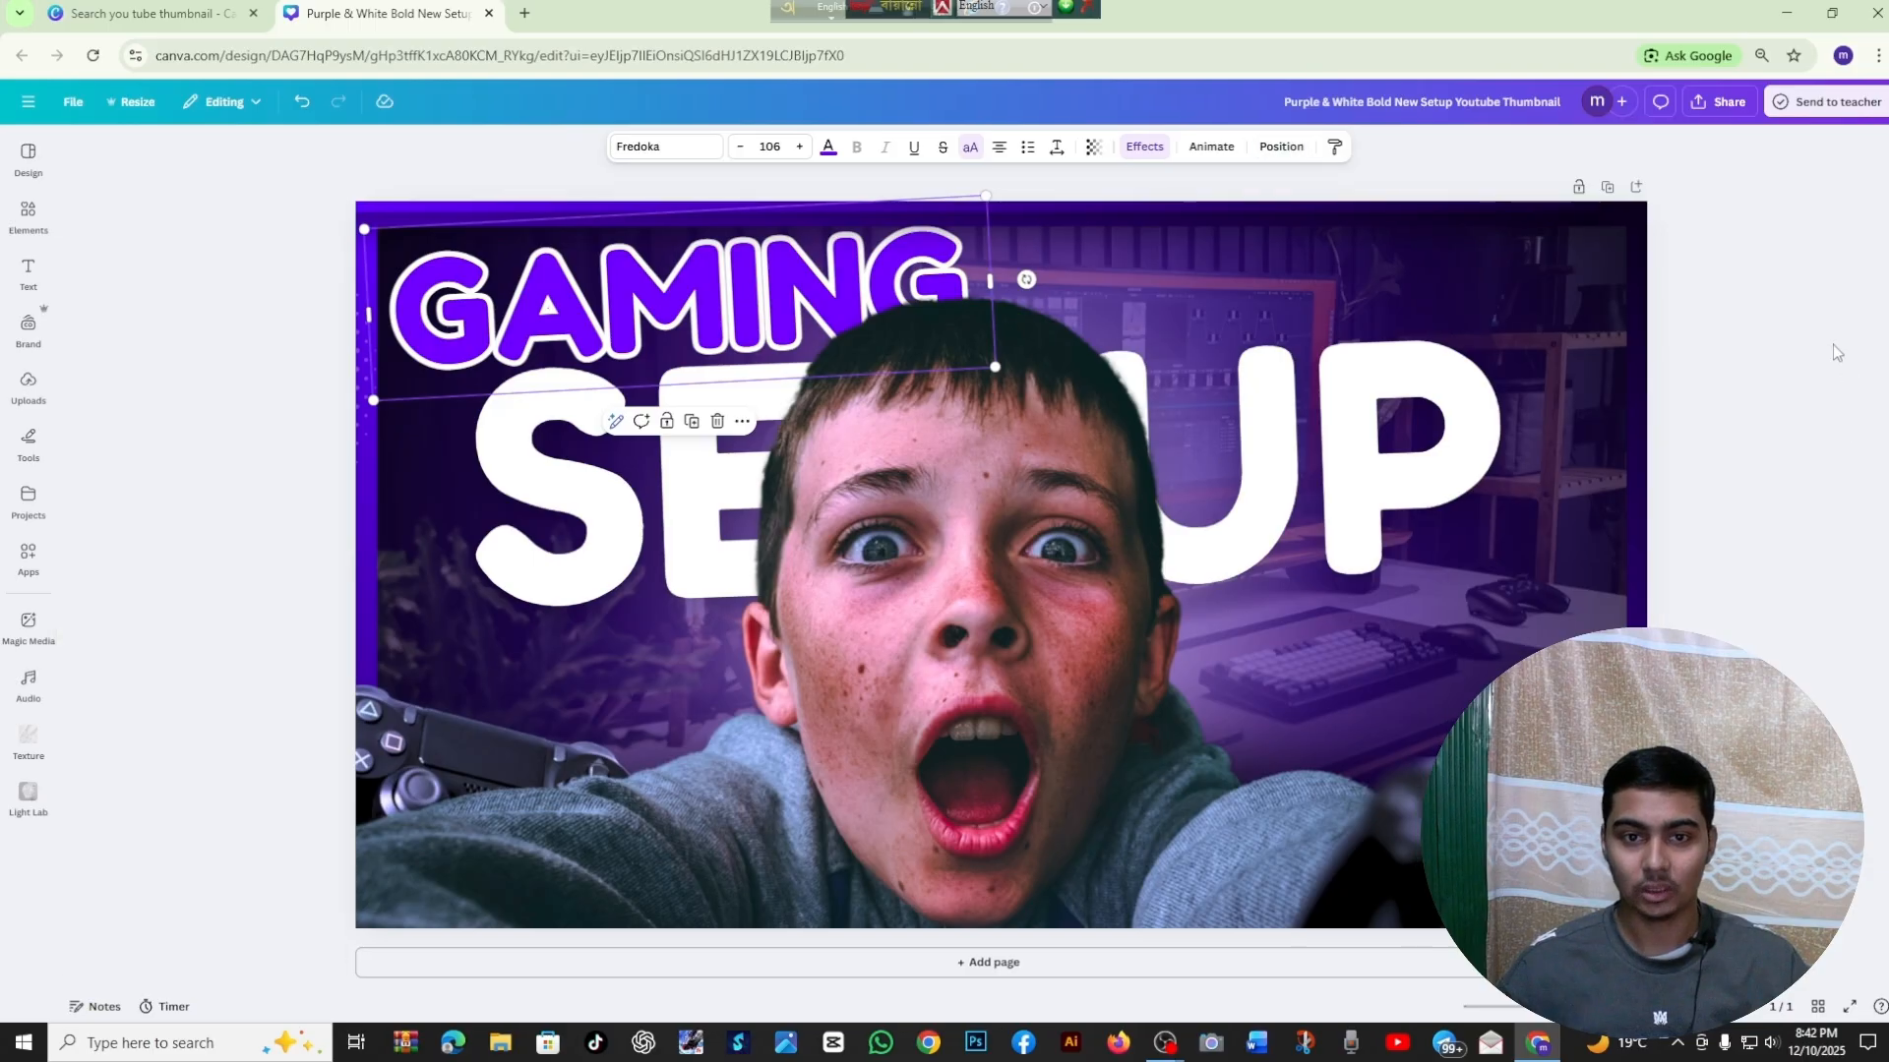
{"action": "left_click", "coordinate": [1345, 377]}
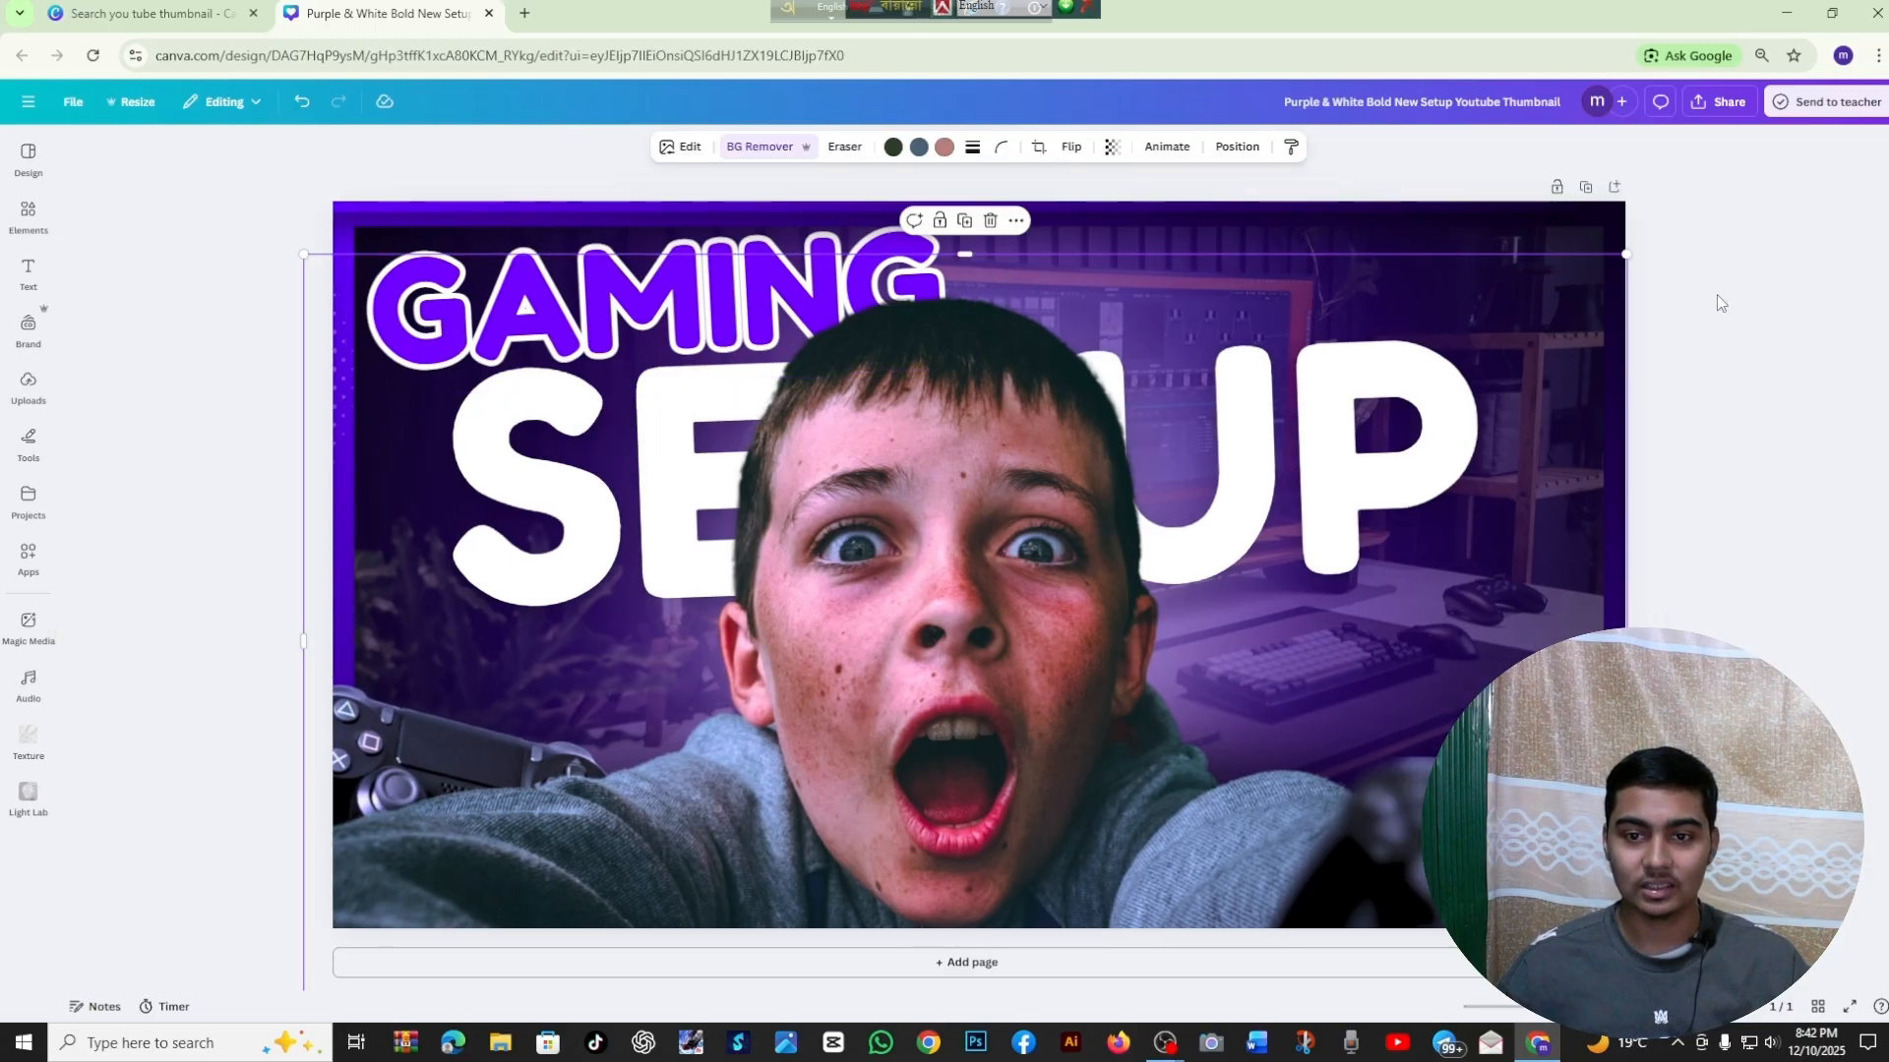
{"action": "left_click", "coordinate": [1820, 315]}
{"action": "key", "text": "alt+1"}
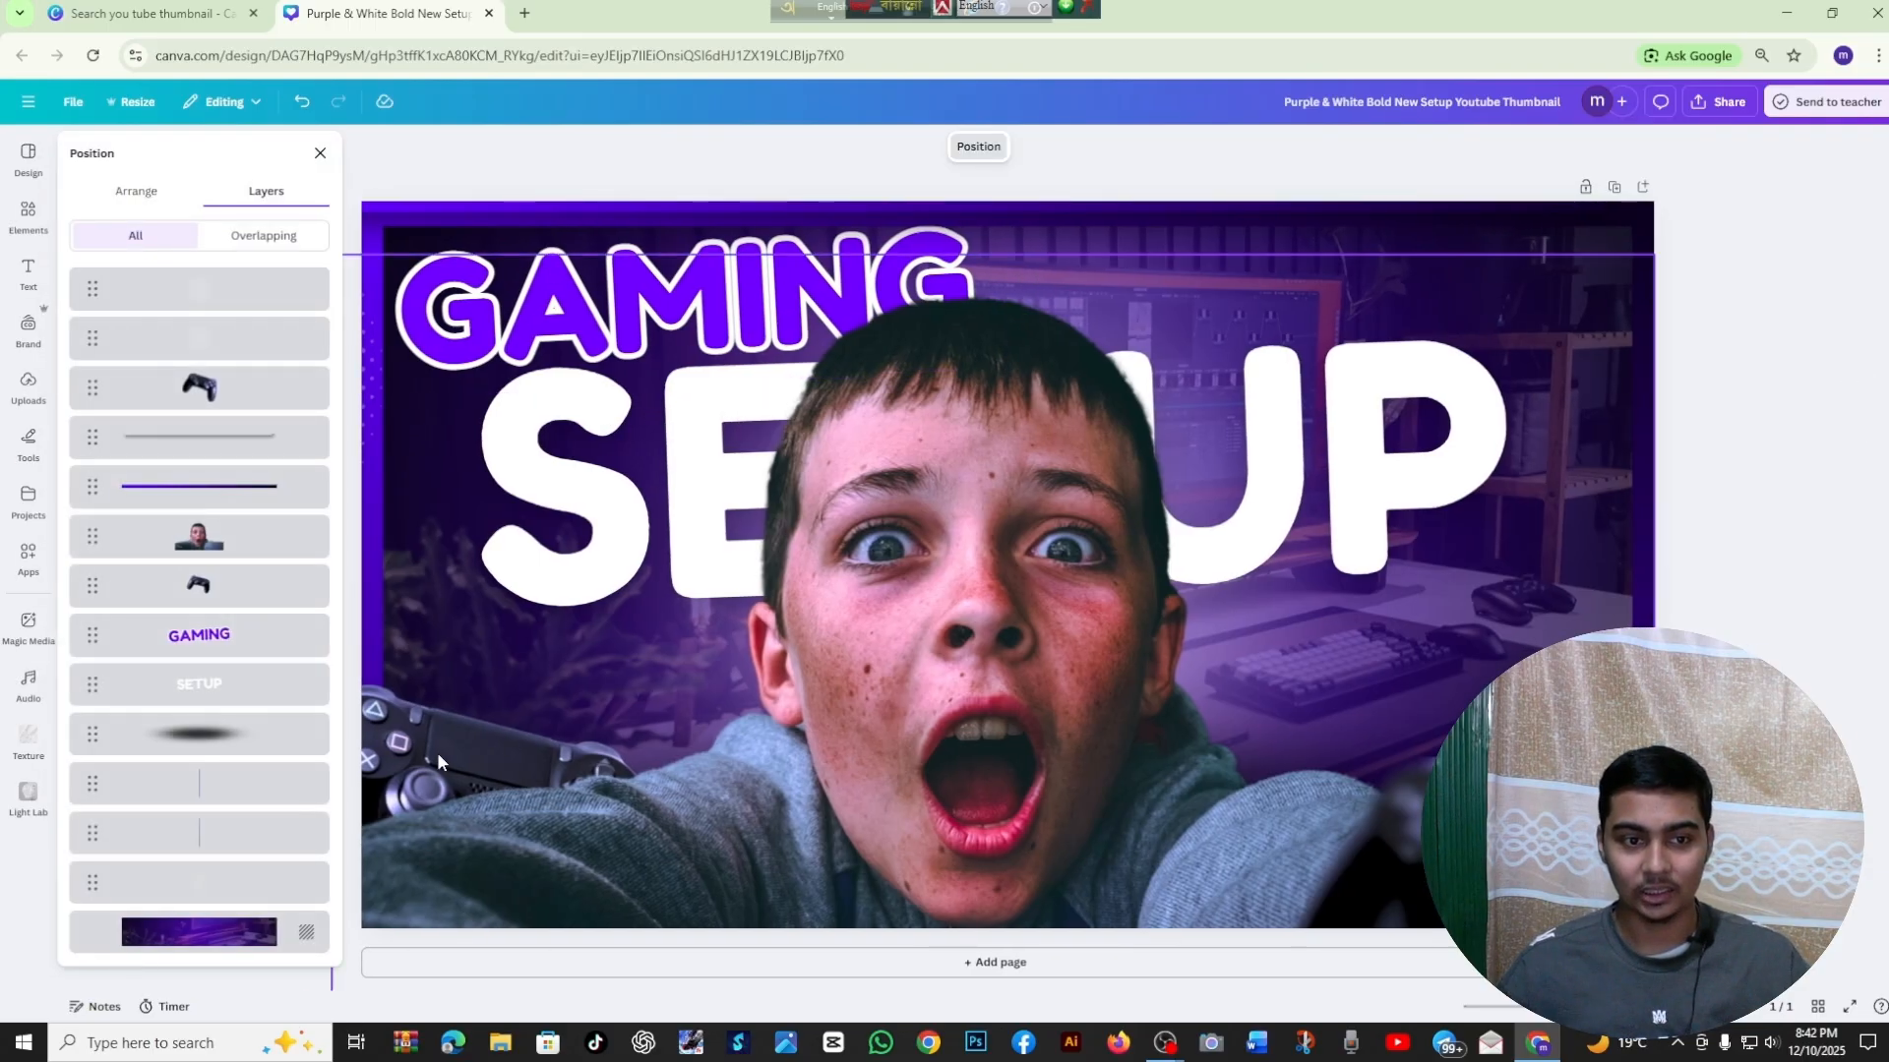
{"action": "left_click", "coordinate": [192, 691]}
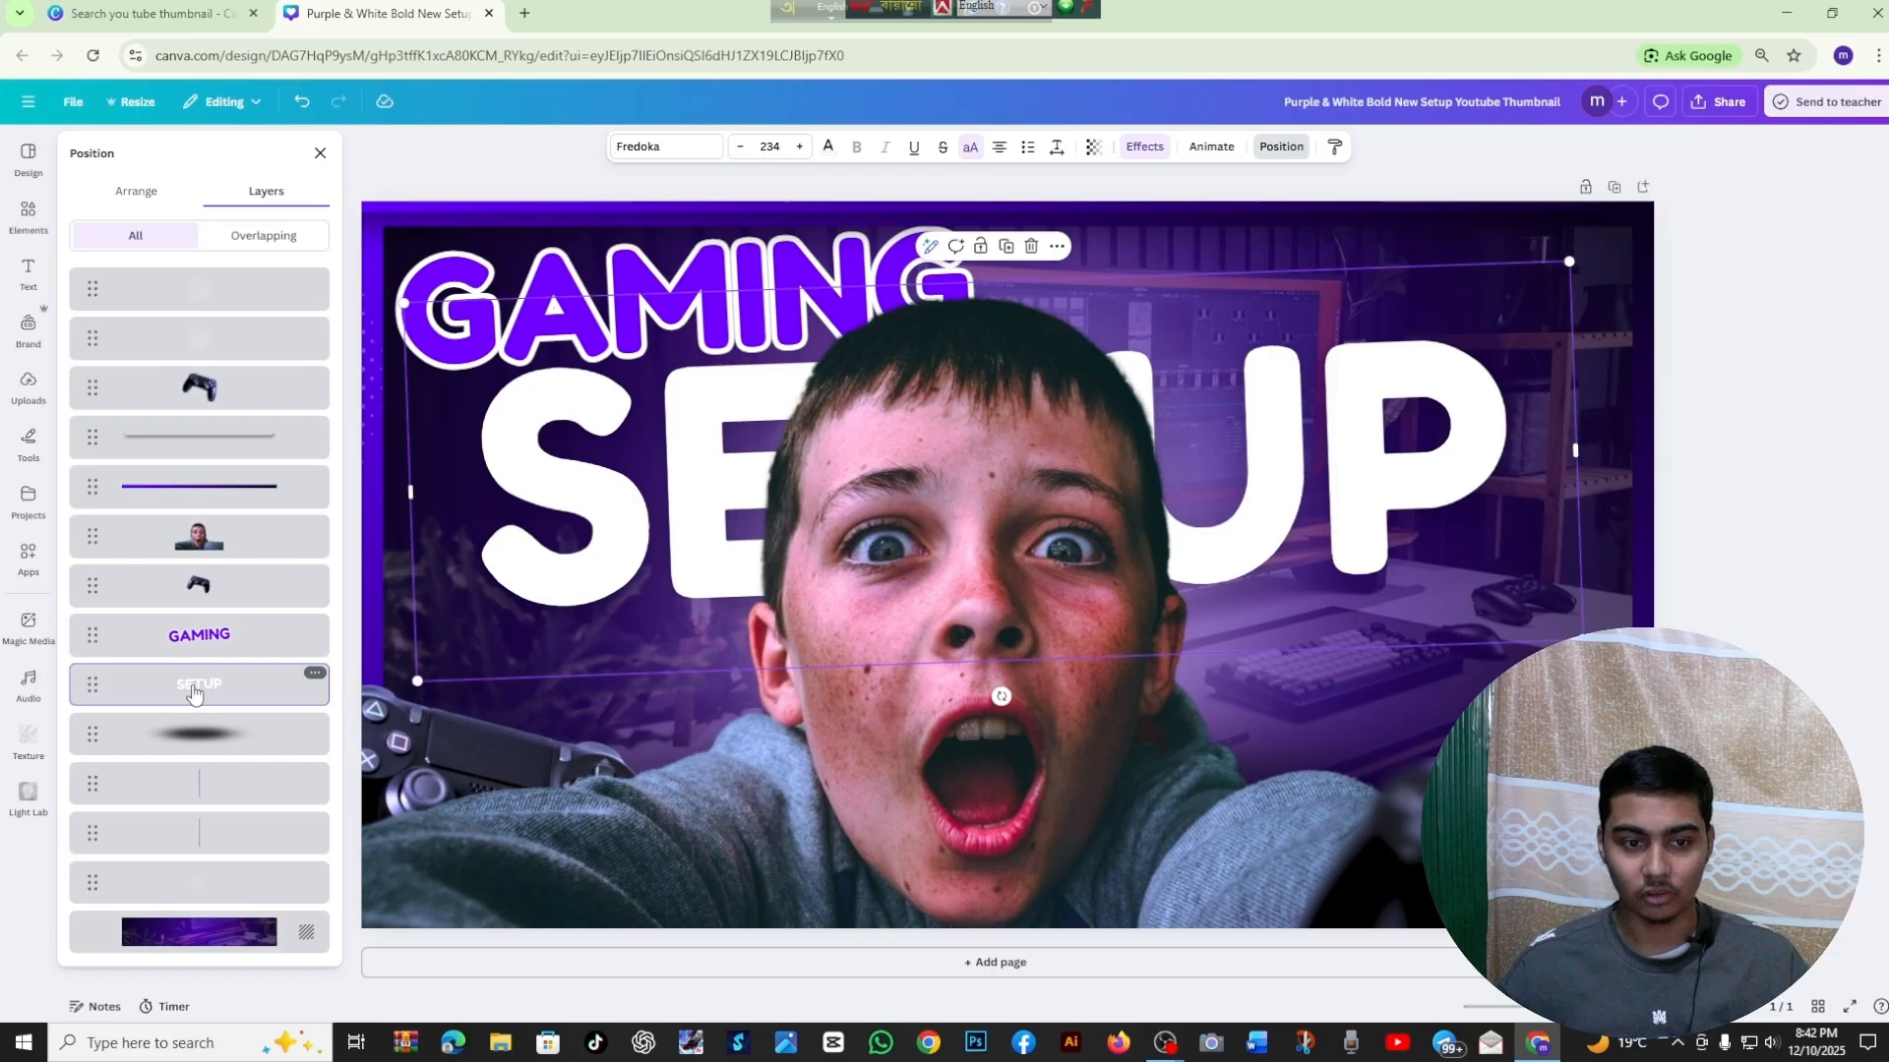
{"action": "double_click", "coordinate": [619, 482]}
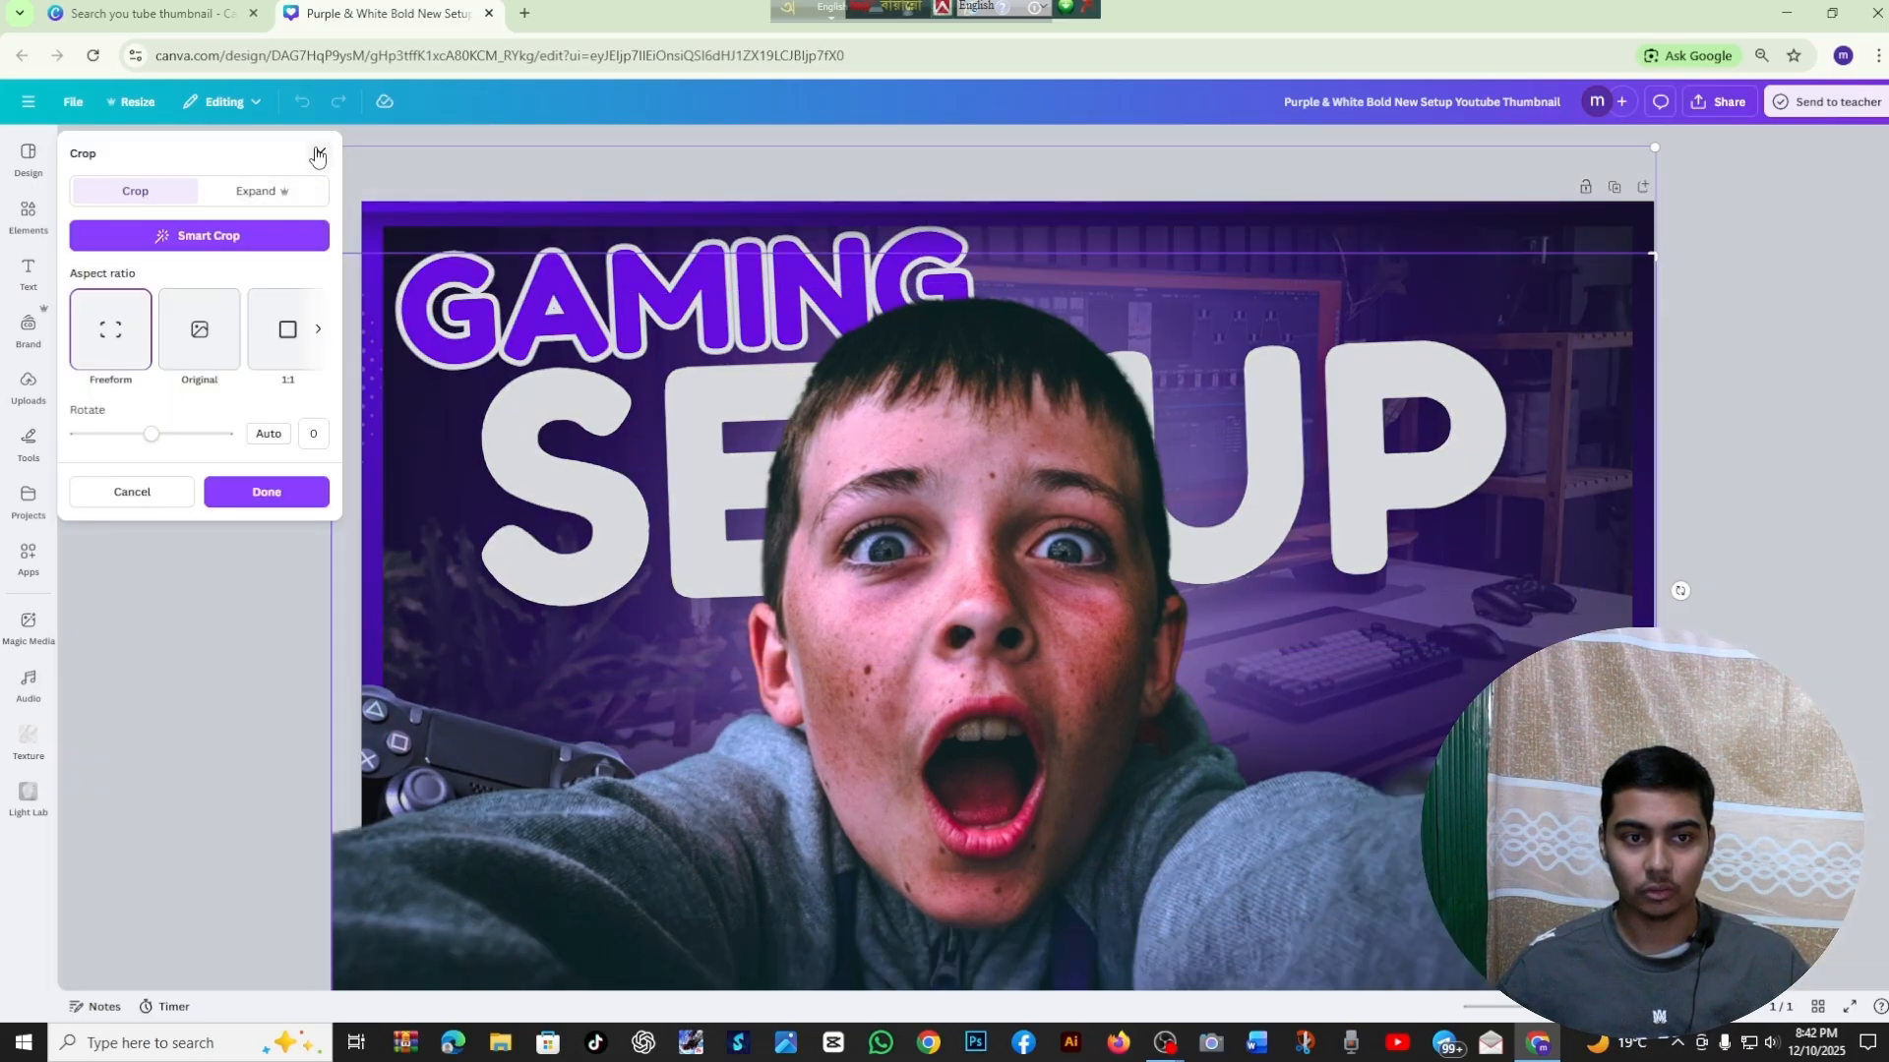
{"action": "left_click", "coordinate": [317, 154]}
Move the boy's cutout photo down the layer order to just above the background, behind both text elements
{"action": "key", "text": "alt+1"}
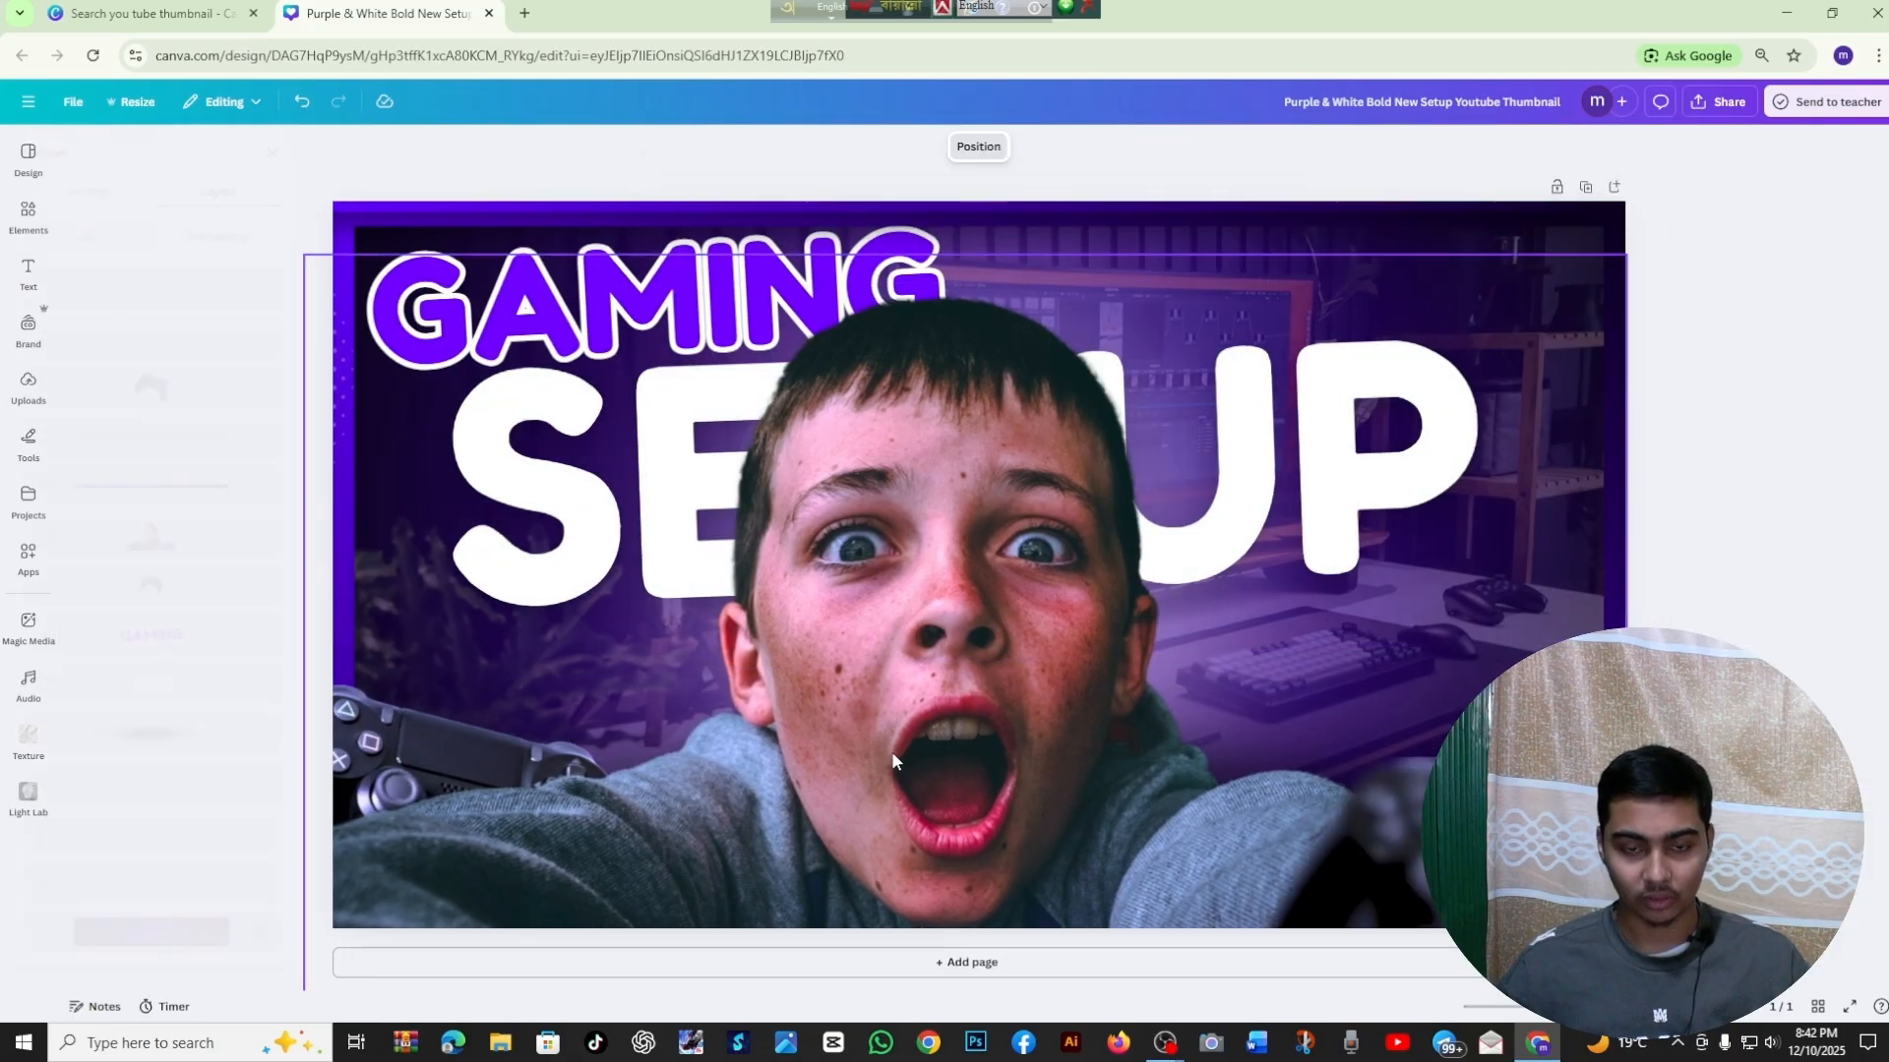
{"action": "left_click_drag", "start_coordinate": [208, 556], "coordinate": [214, 903]}
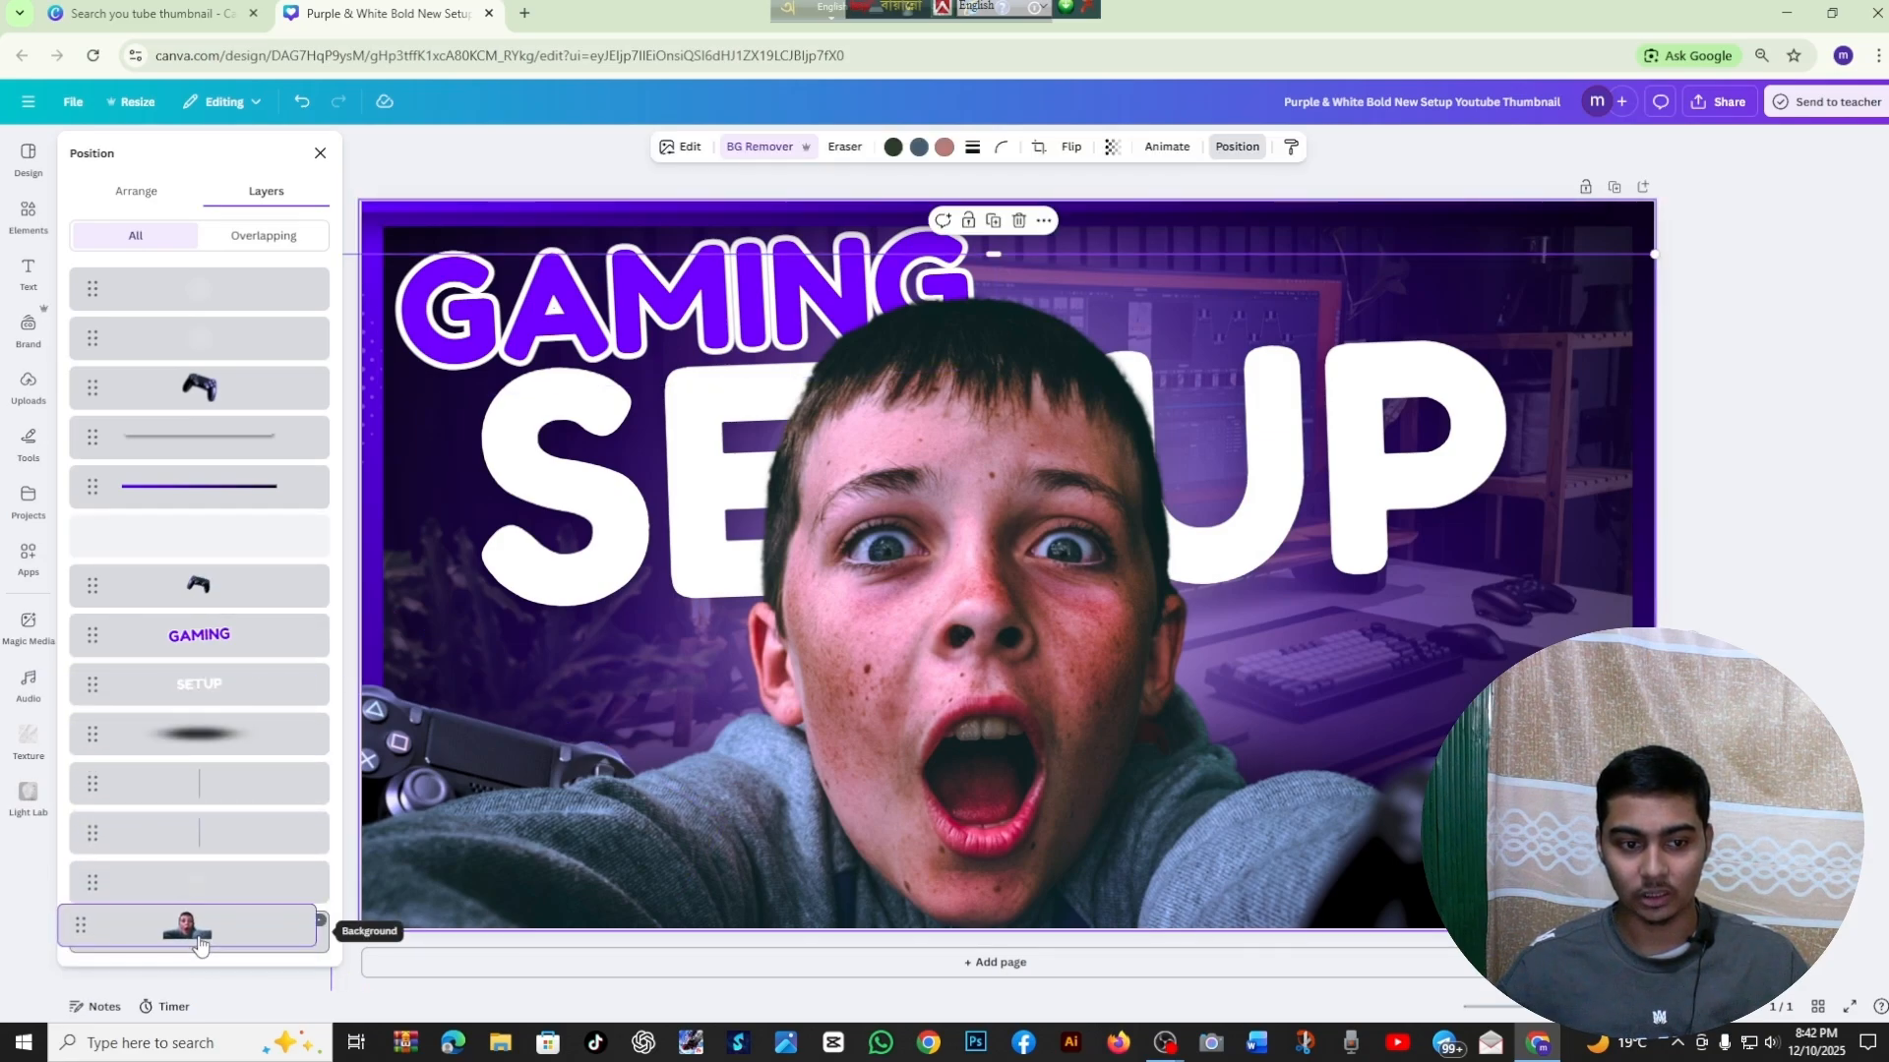
{"action": "left_click", "coordinate": [1735, 496]}
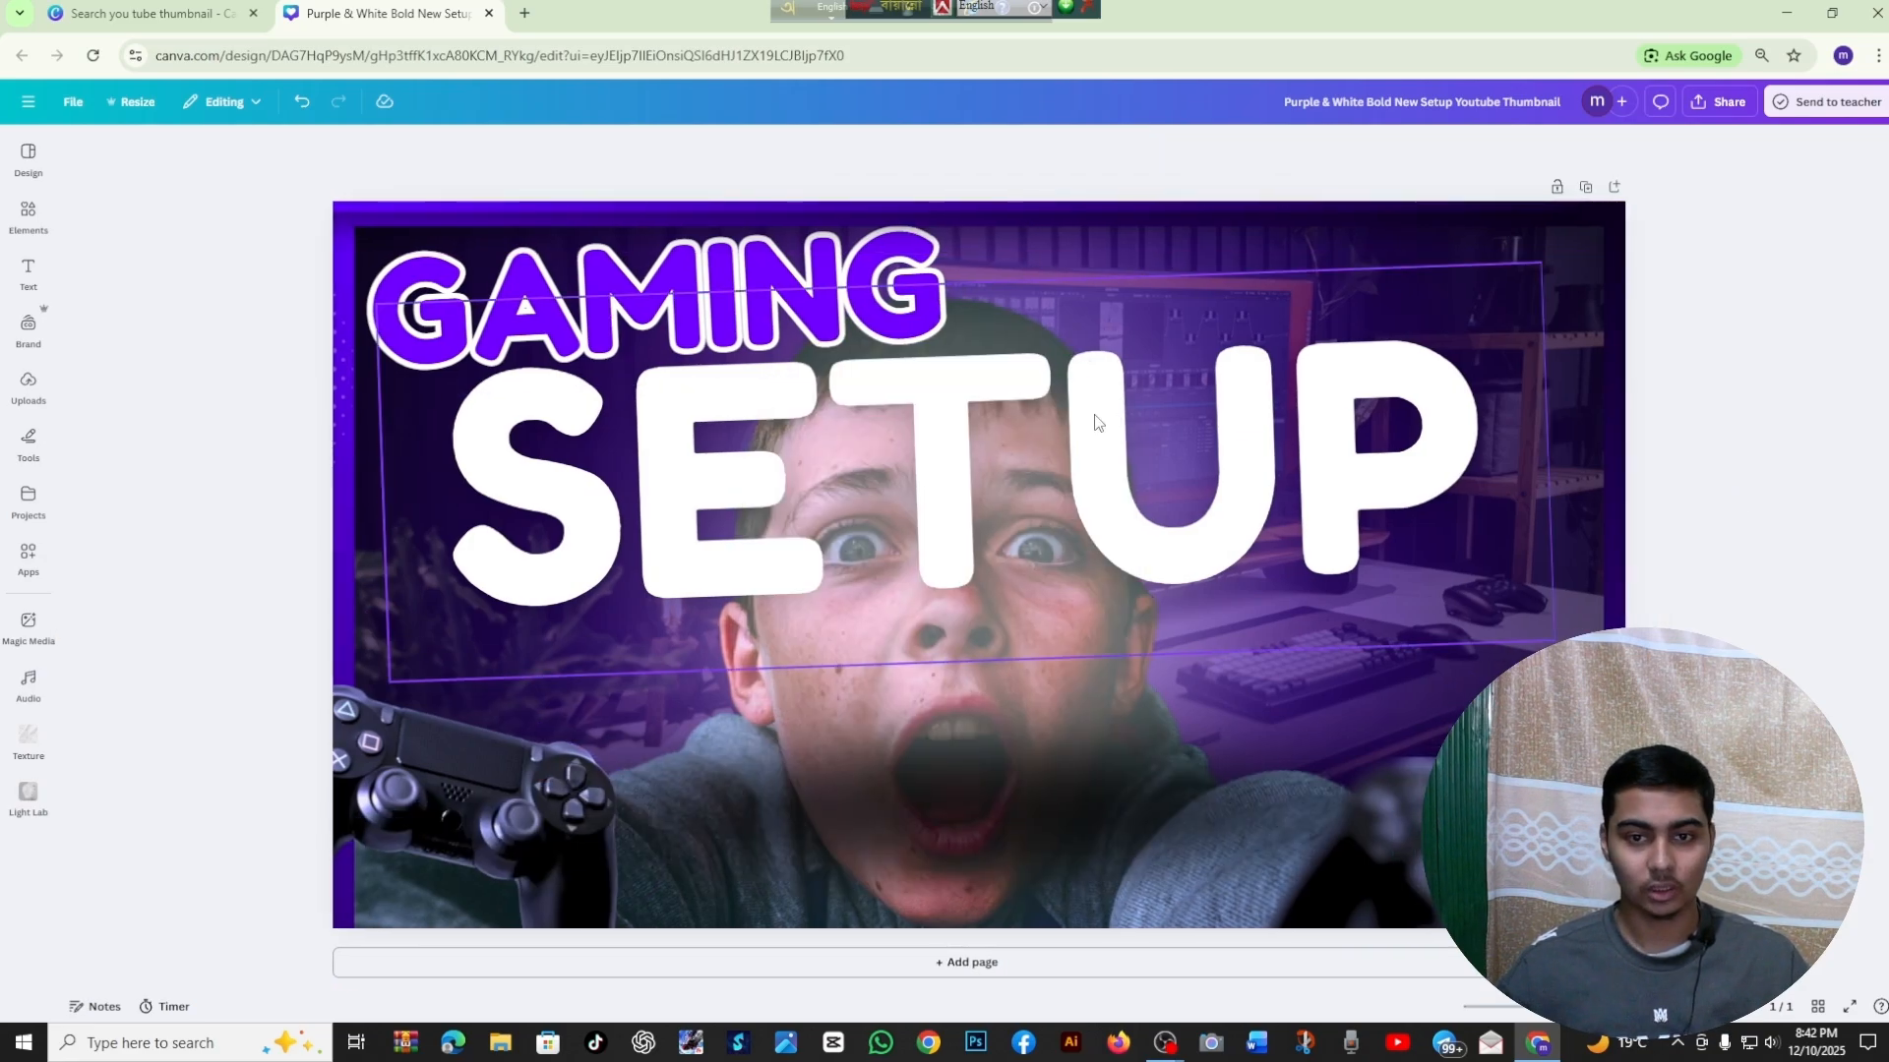
Replace the large SETUP text with THAMBNAIL
{"action": "double_click", "coordinate": [1097, 413]}
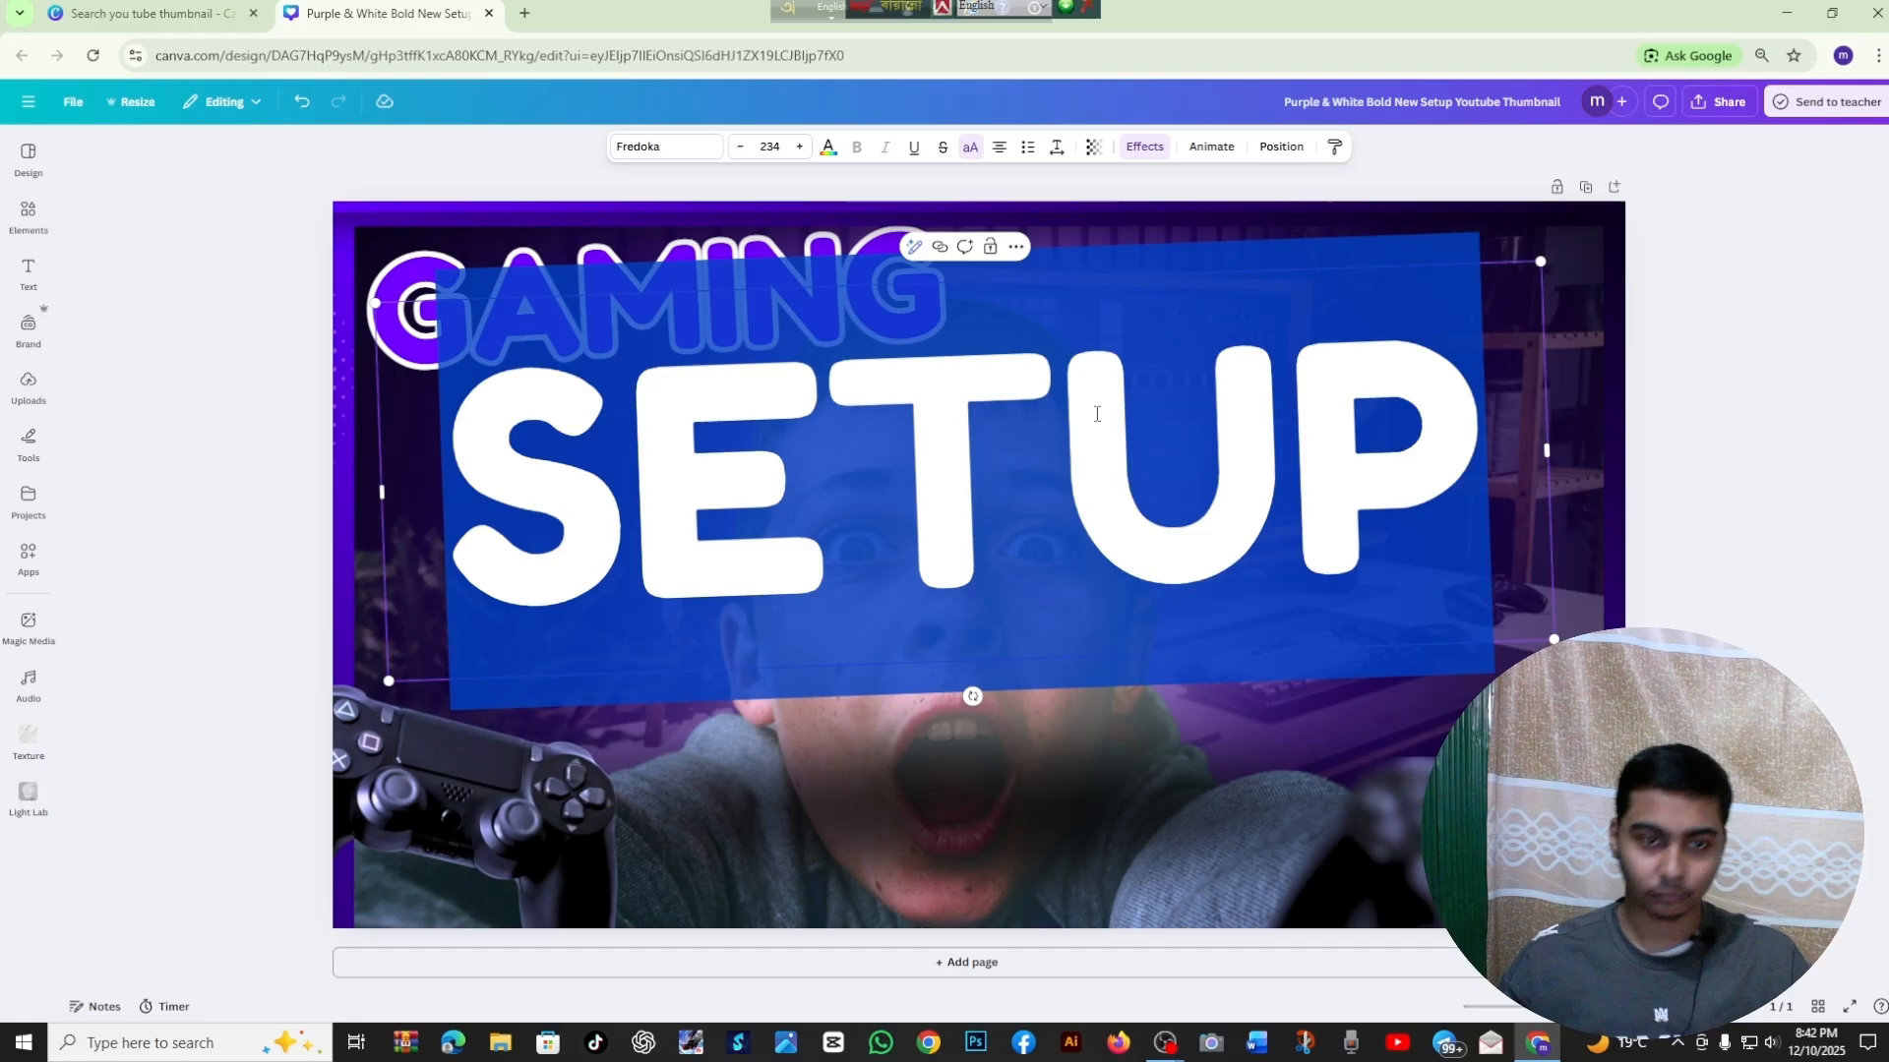
{"action": "type", "text": "THAM"}
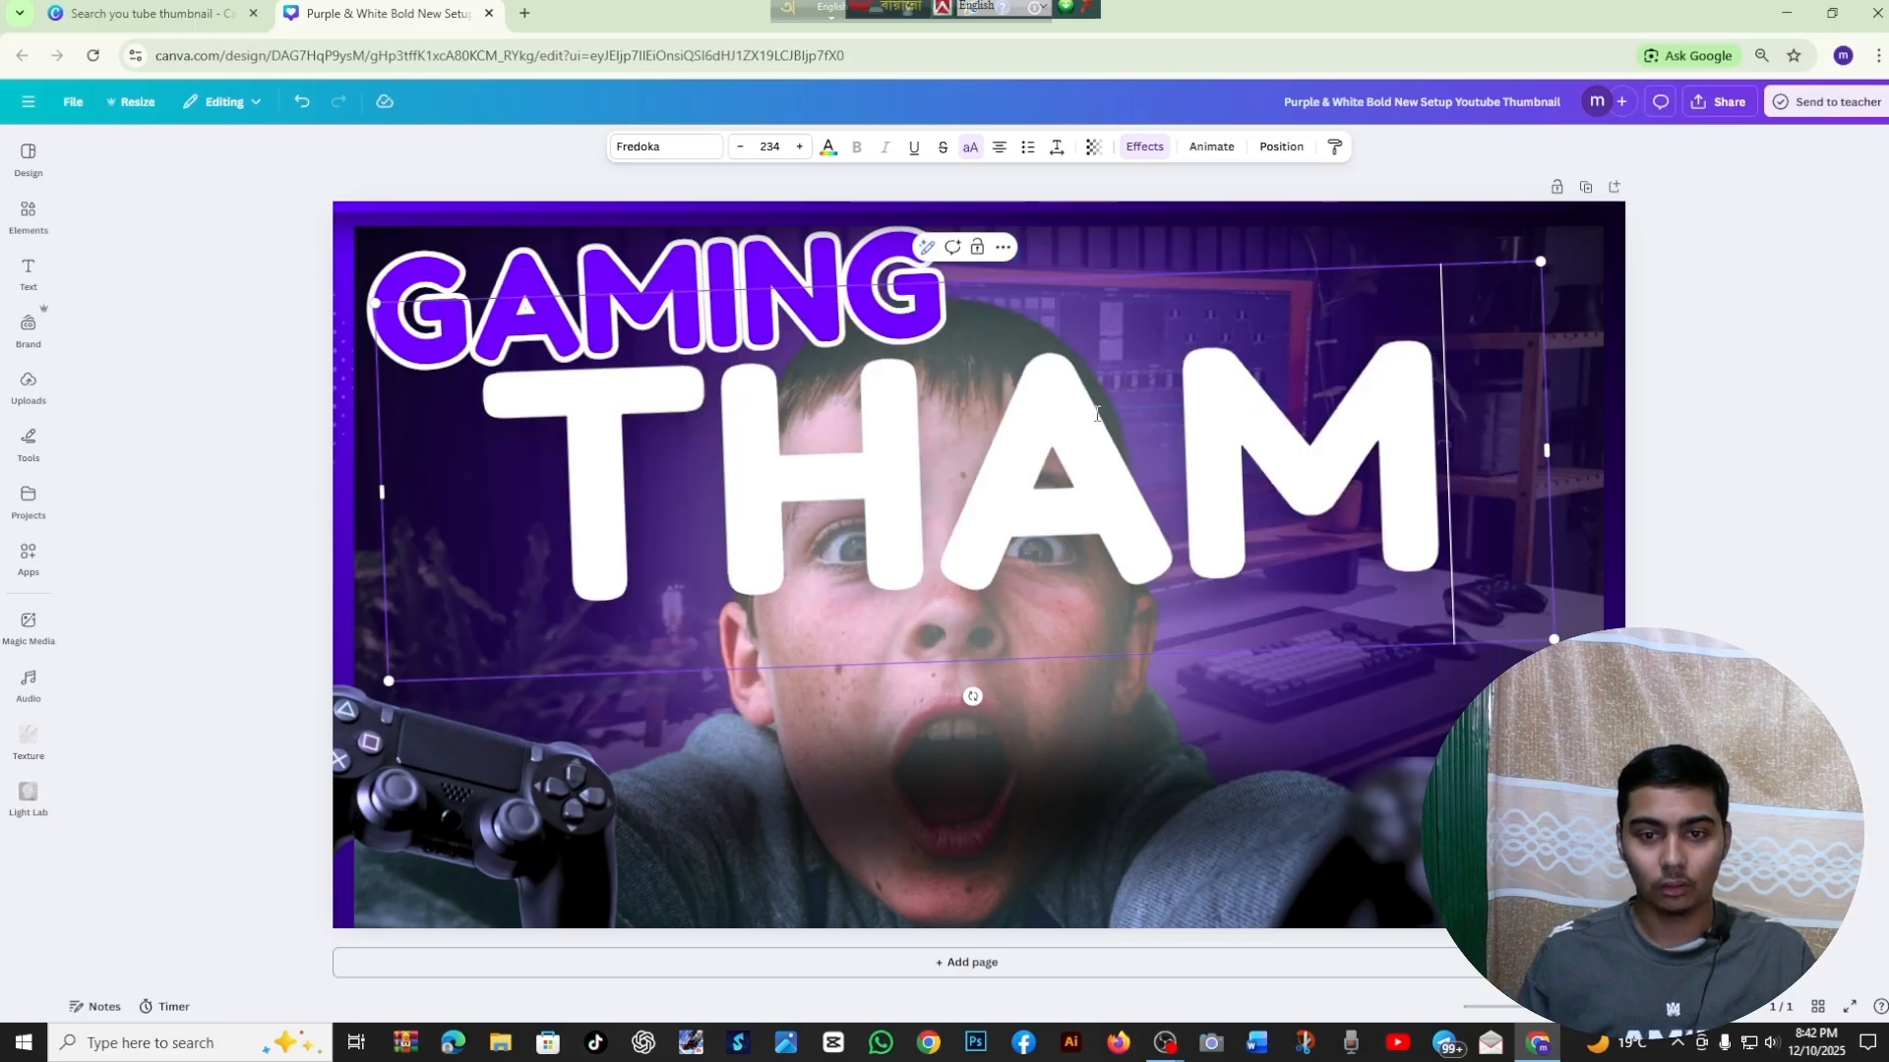
{"action": "type", "text": "BNAIL"}
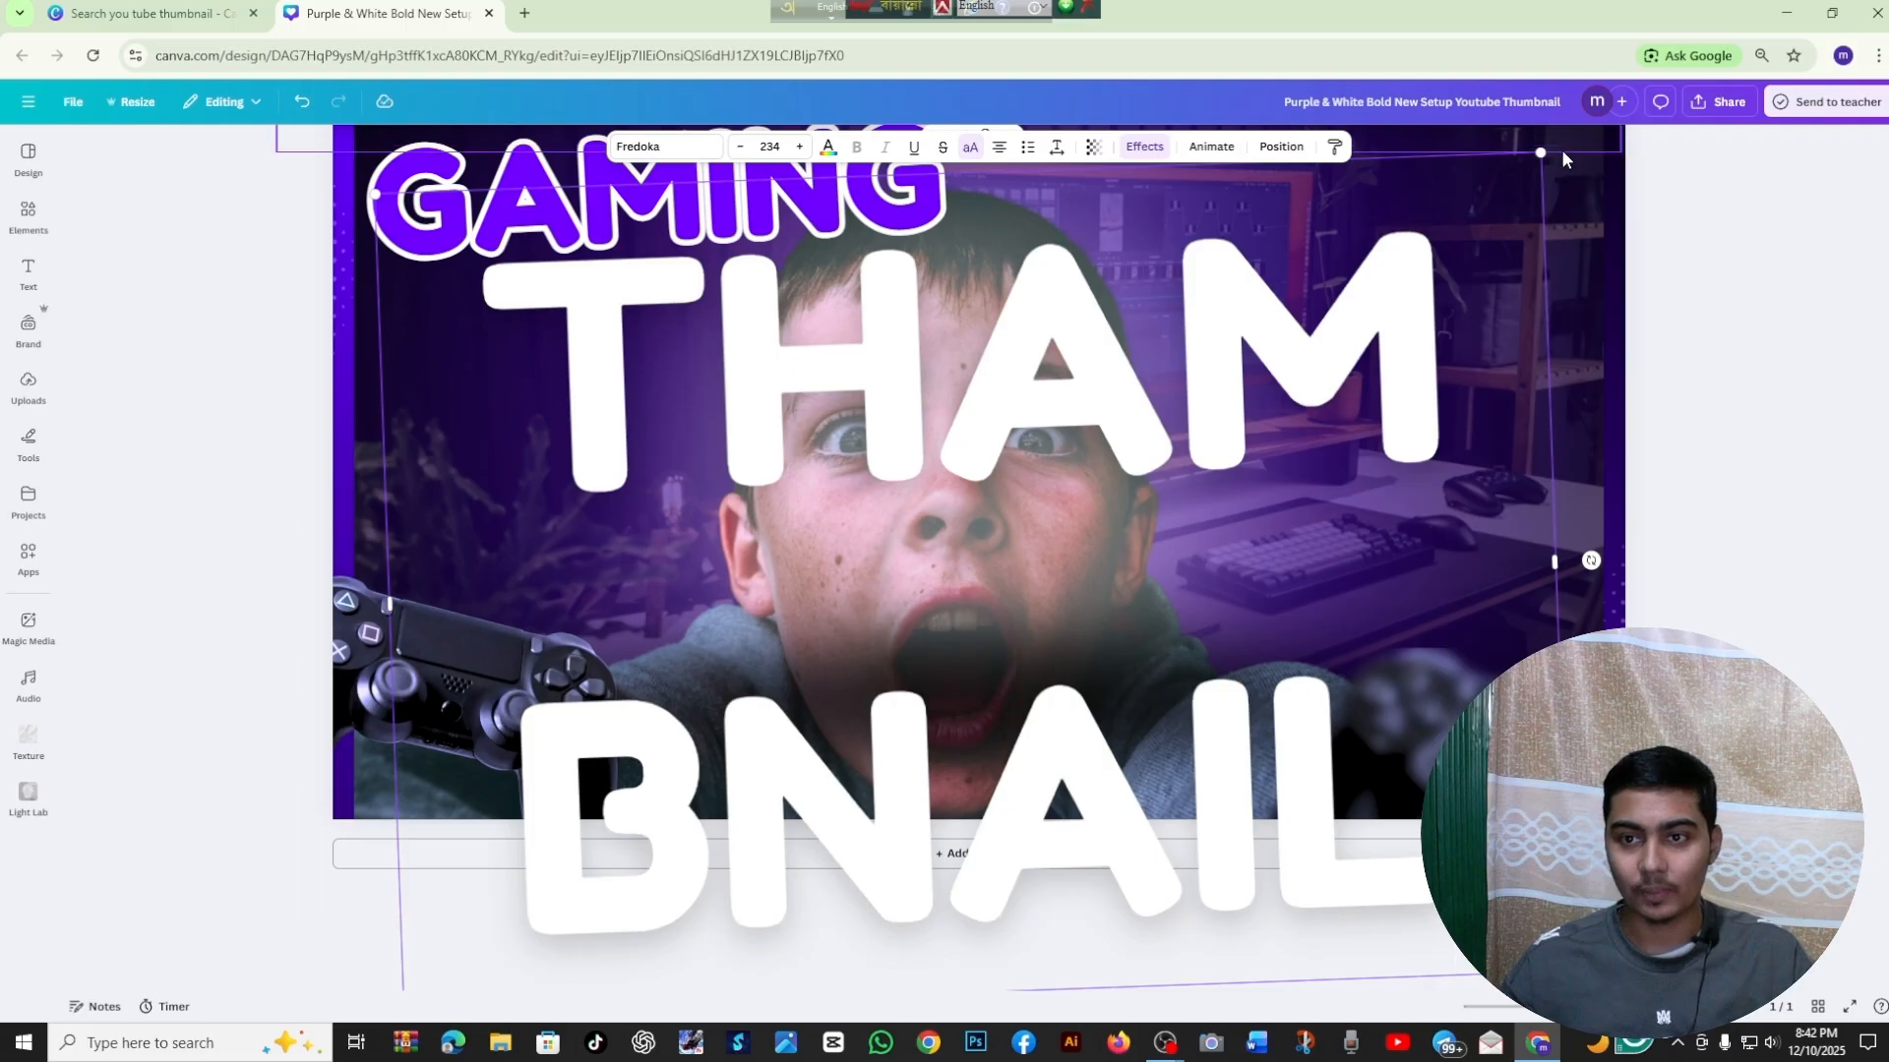
Shrink the THAMBNAIL text to size 140, widen its box to hold it on one line, and place it just below GAMING
{"action": "left_click_drag", "start_coordinate": [1540, 153], "coordinate": [1276, 419]}
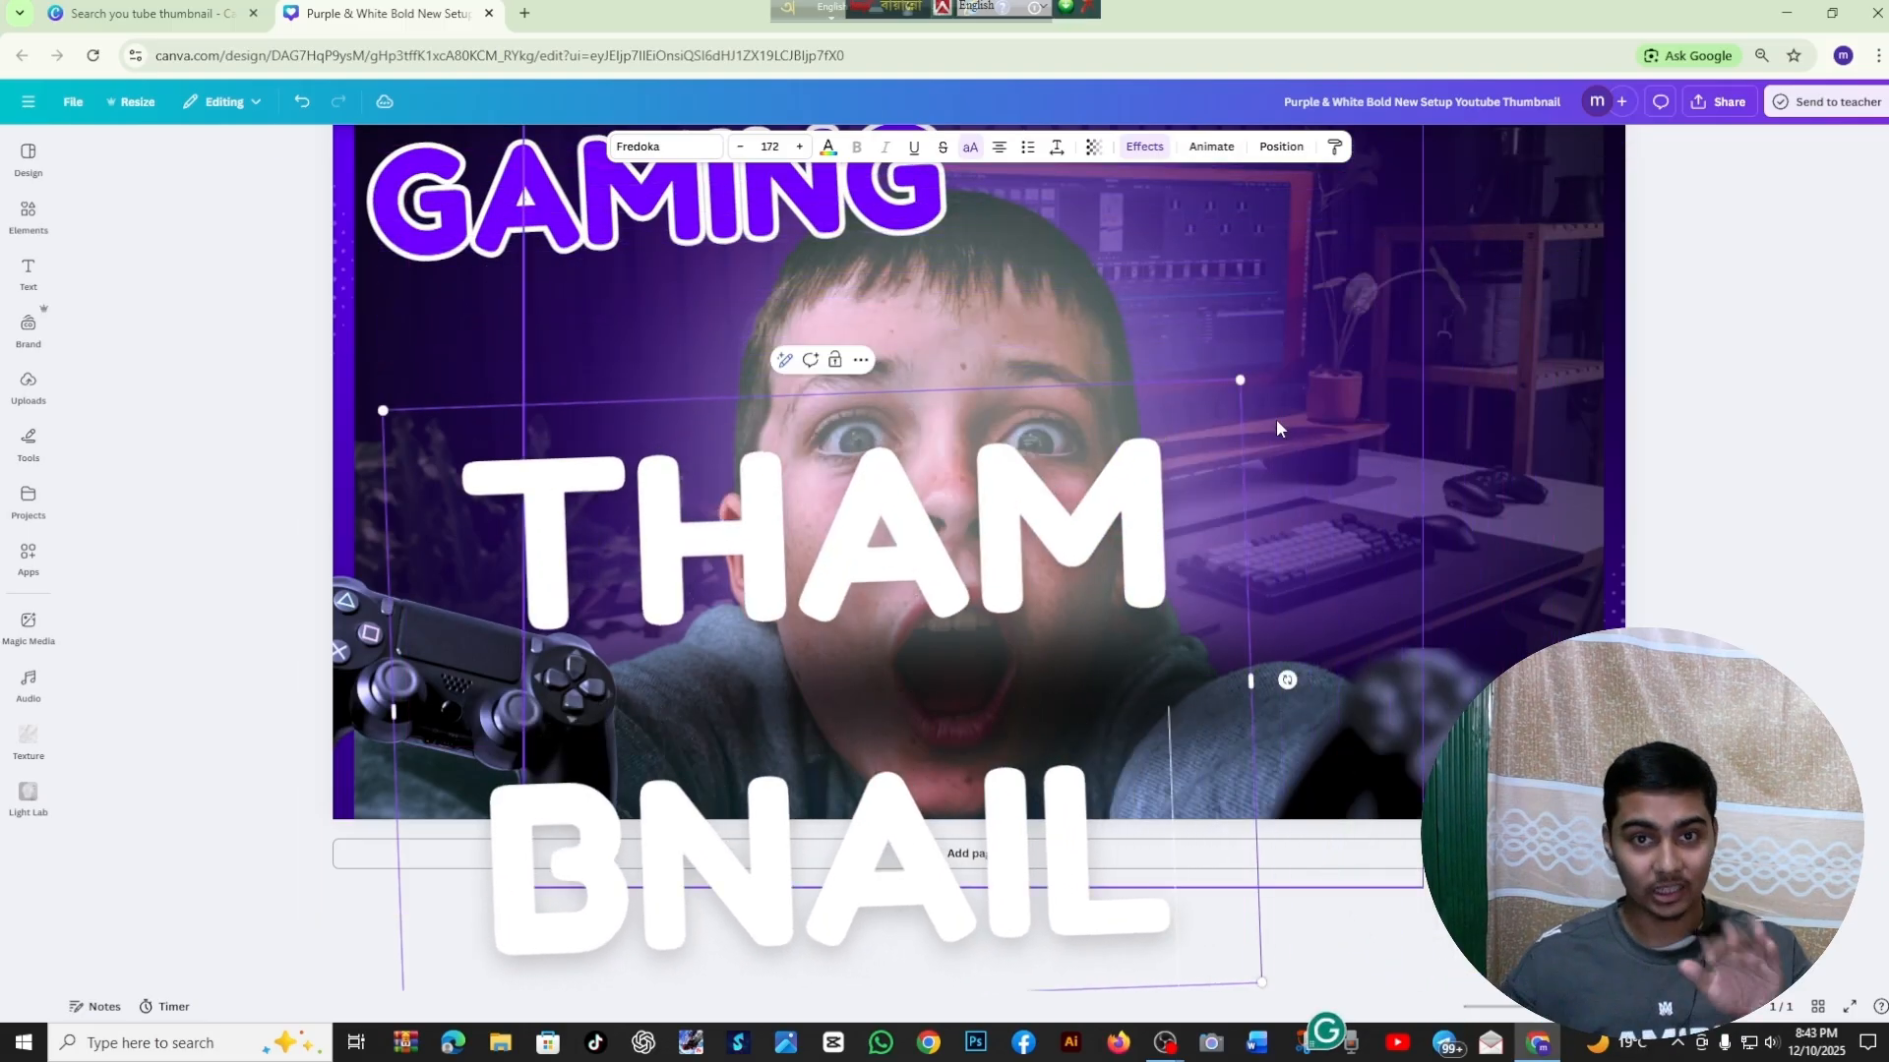
{"action": "left_click_drag", "start_coordinate": [1256, 682], "coordinate": [1825, 603]}
{"action": "left_click_drag", "start_coordinate": [1822, 469], "coordinate": [1552, 531]}
{"action": "left_click_drag", "start_coordinate": [1122, 625], "coordinate": [1122, 416]}
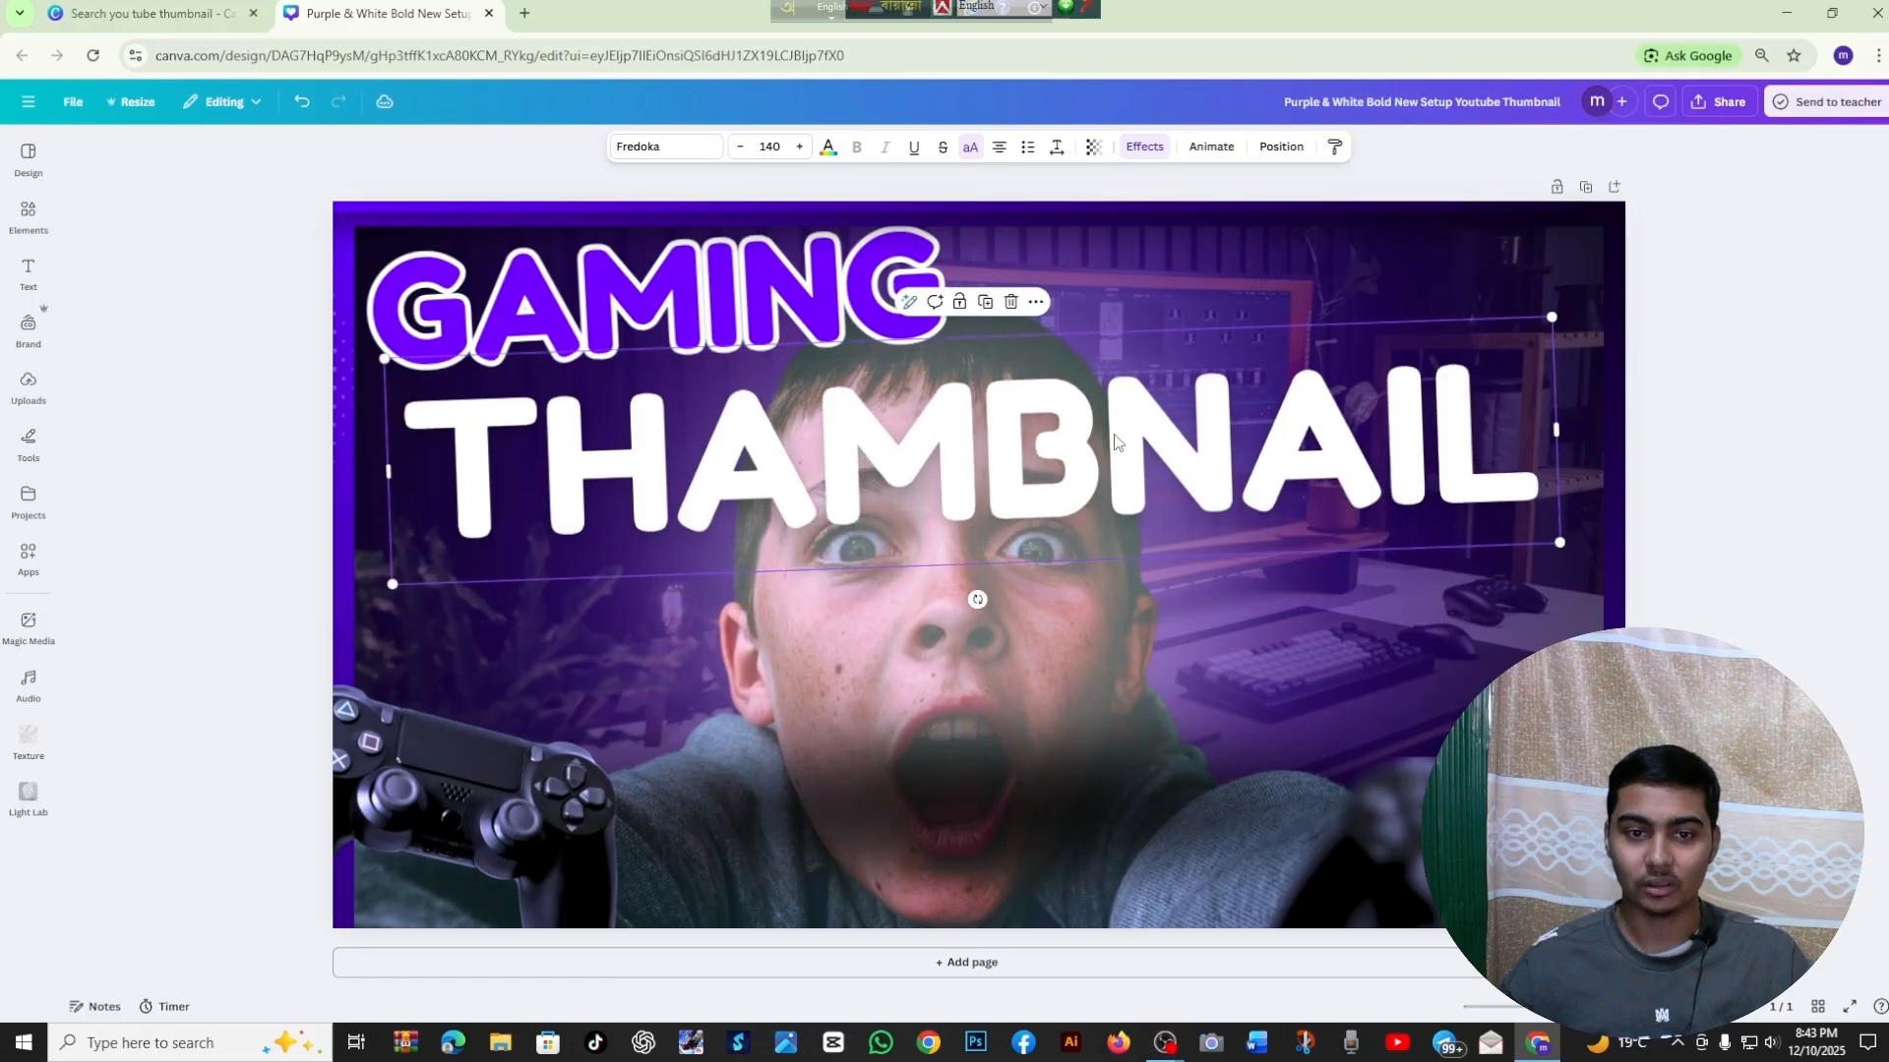
Recolor the THAMBNAIL text with the purple-to-dark linear gradient from the document colors
{"action": "double_click", "coordinate": [1208, 469]}
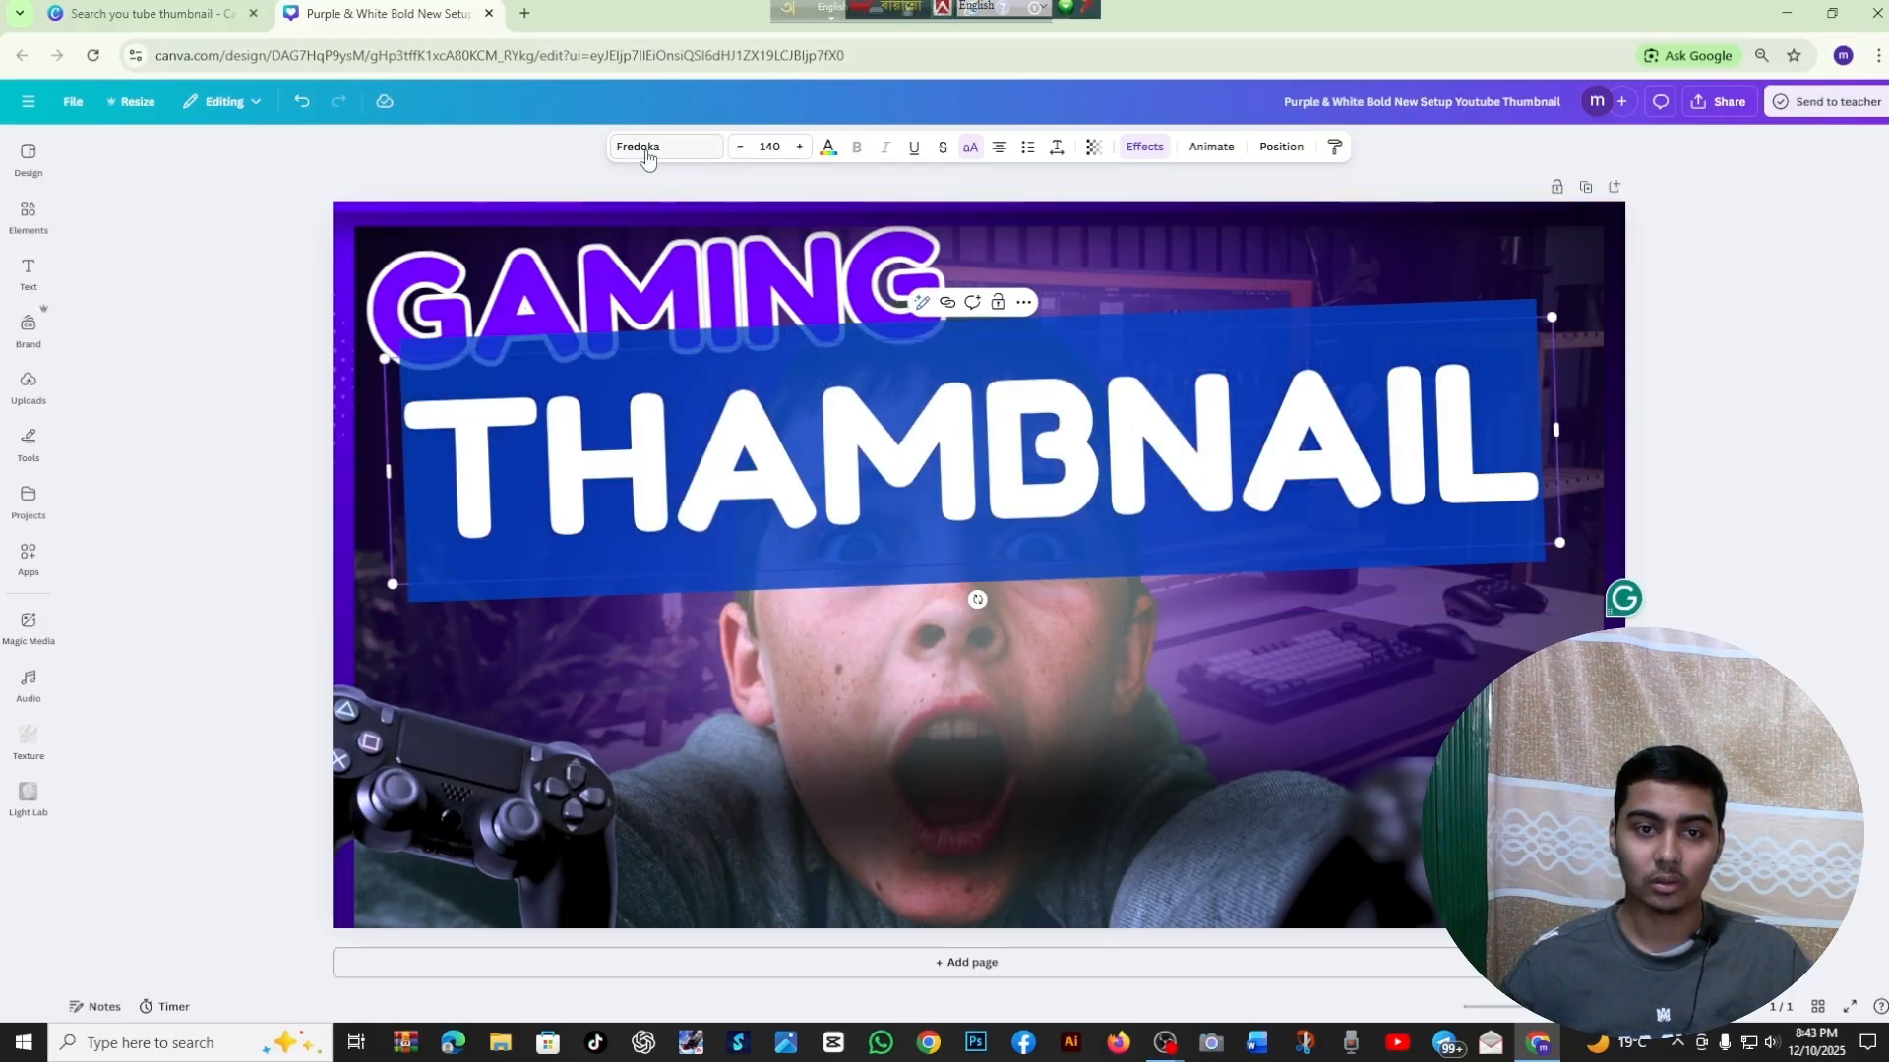
{"action": "left_click", "coordinate": [828, 148]}
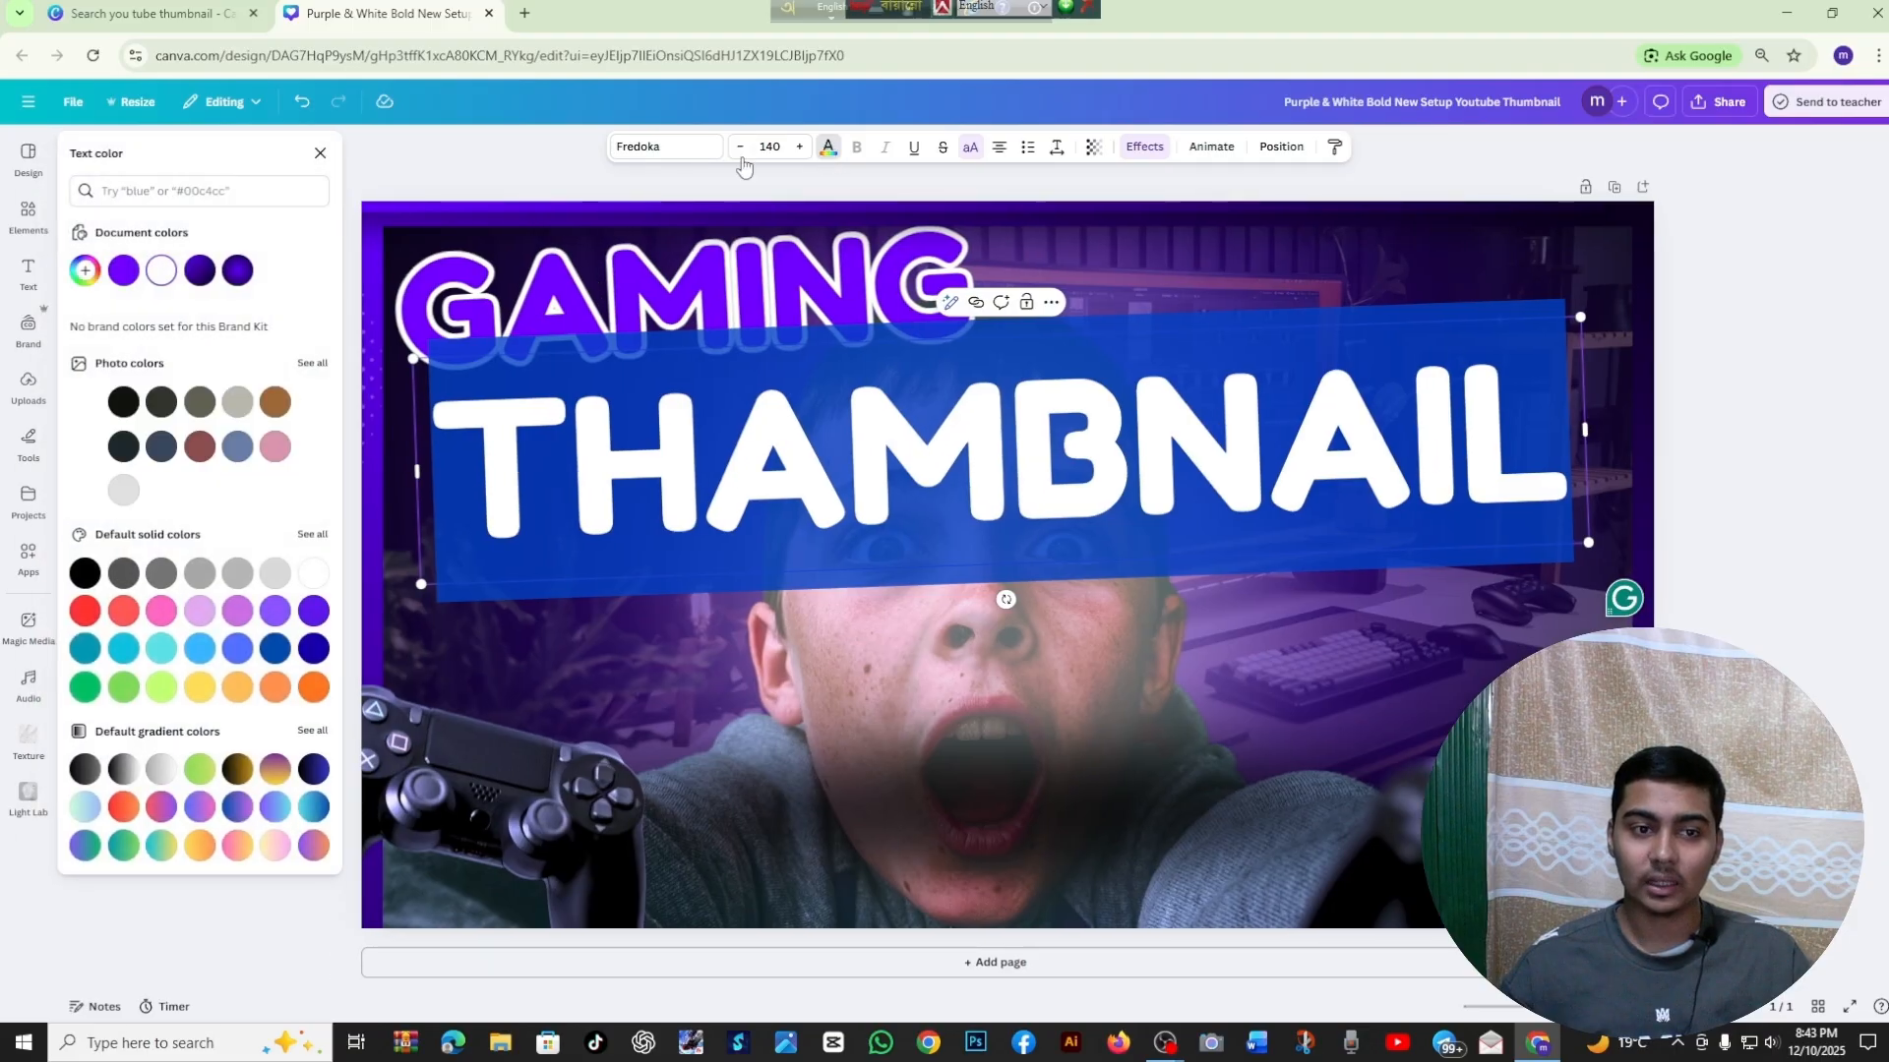
{"action": "left_click", "coordinate": [199, 270]}
{"action": "left_click", "coordinate": [319, 152]}
{"action": "left_click", "coordinate": [279, 194]}
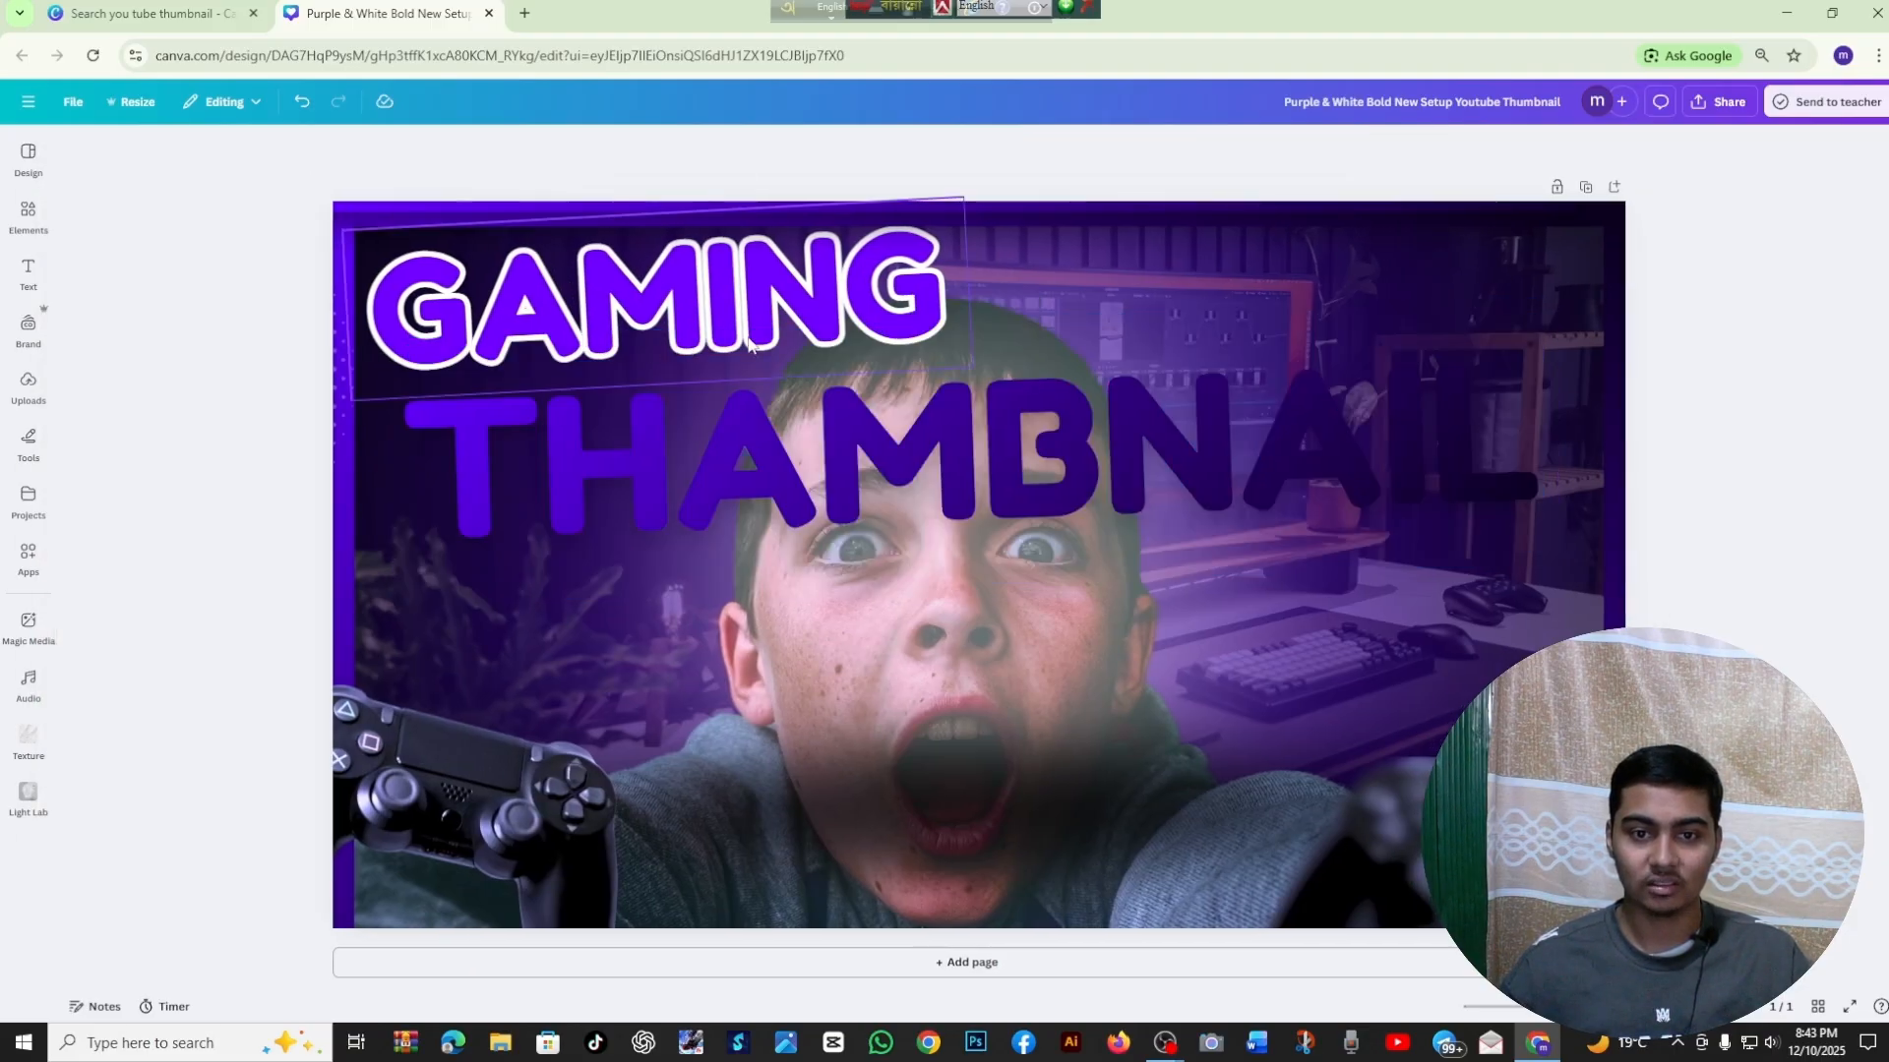
{"action": "left_click", "coordinate": [1332, 457]}
{"action": "left_click", "coordinate": [1745, 457]}
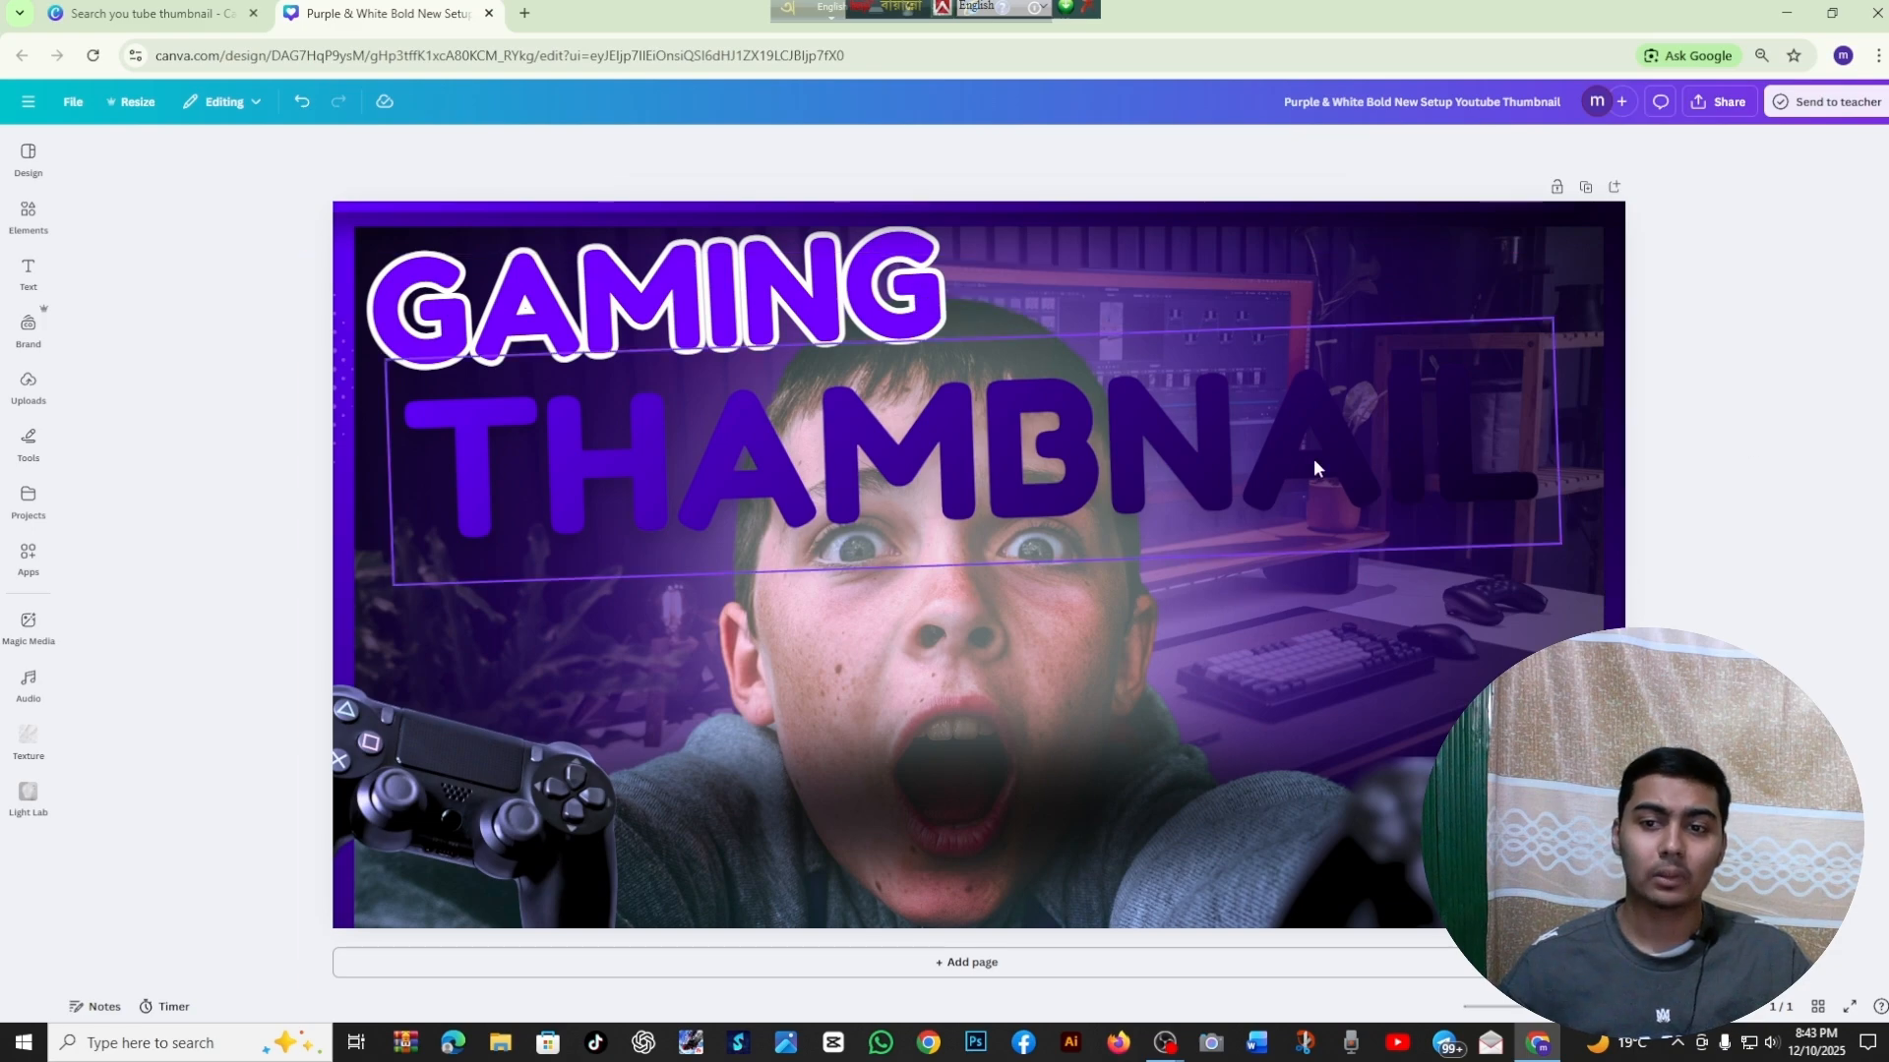
{"action": "left_click", "coordinate": [1314, 458]}
{"action": "left_click", "coordinate": [1744, 415]}
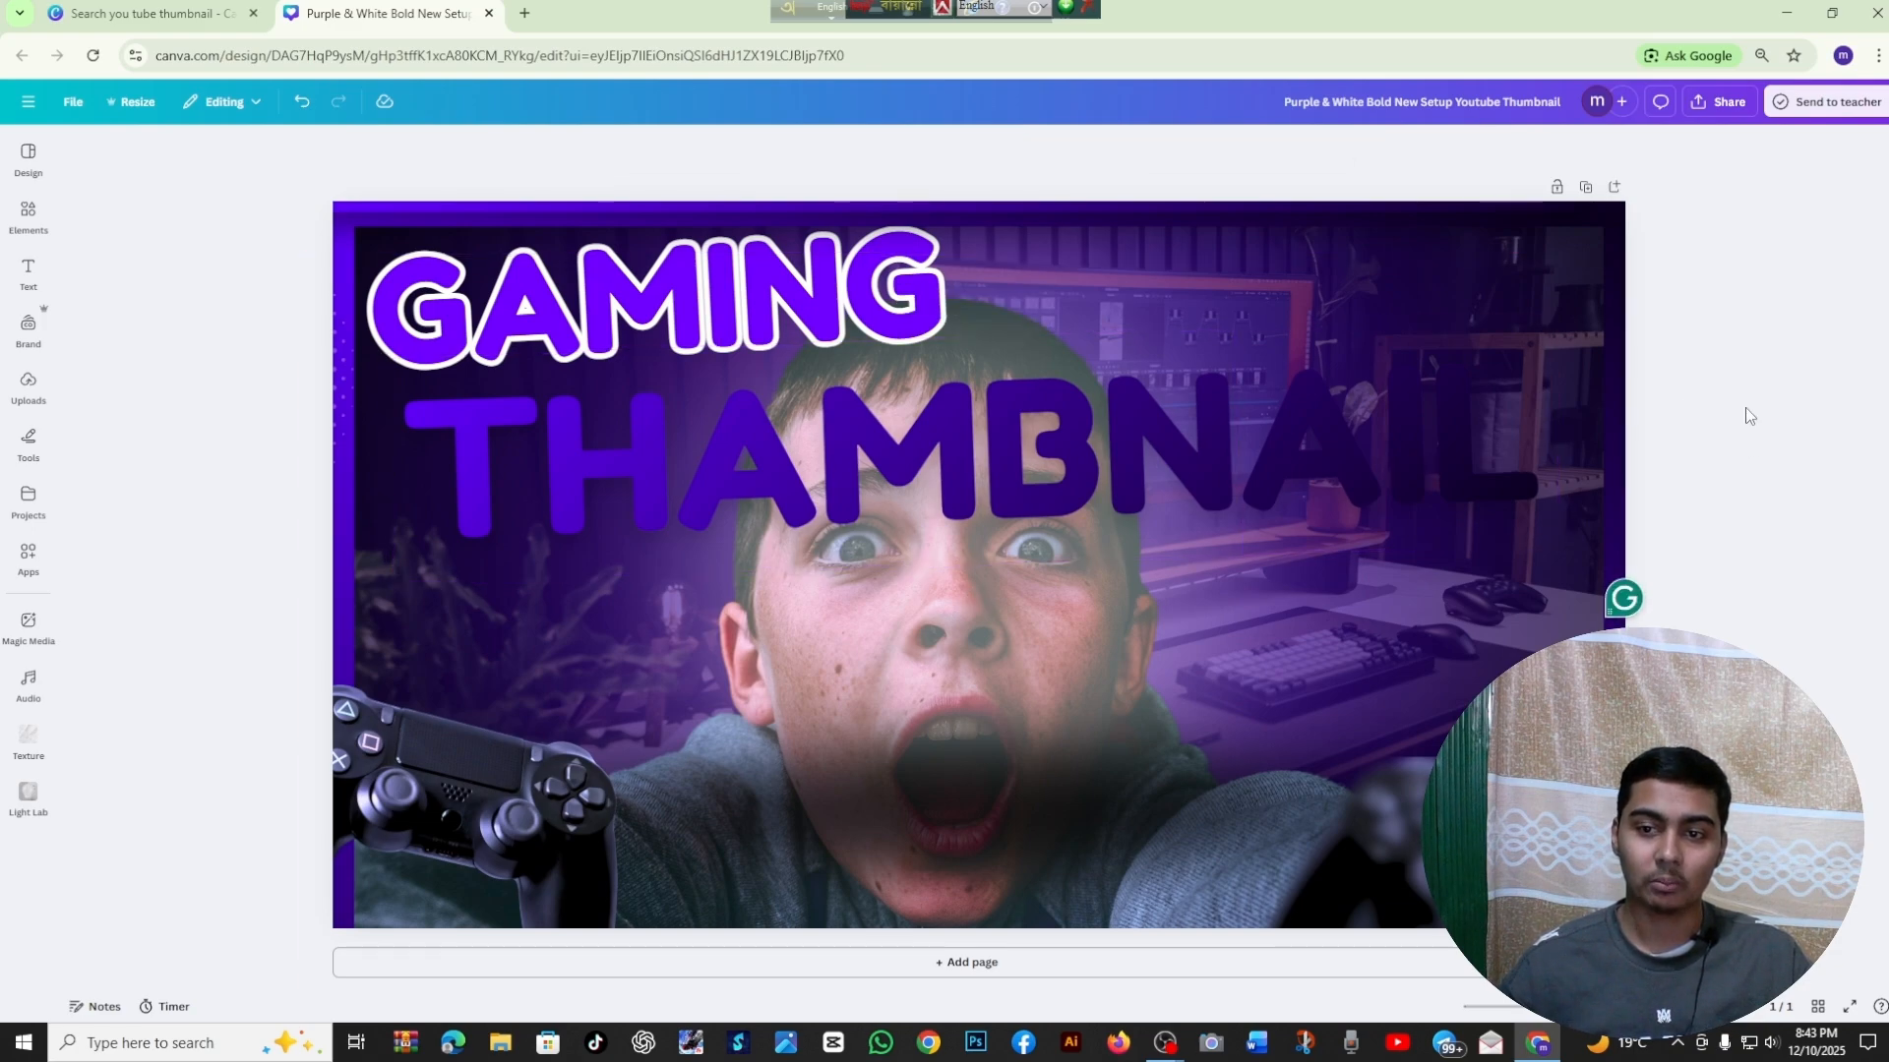
{"action": "left_click", "coordinate": [1169, 423]}
{"action": "left_click", "coordinate": [1784, 335]}
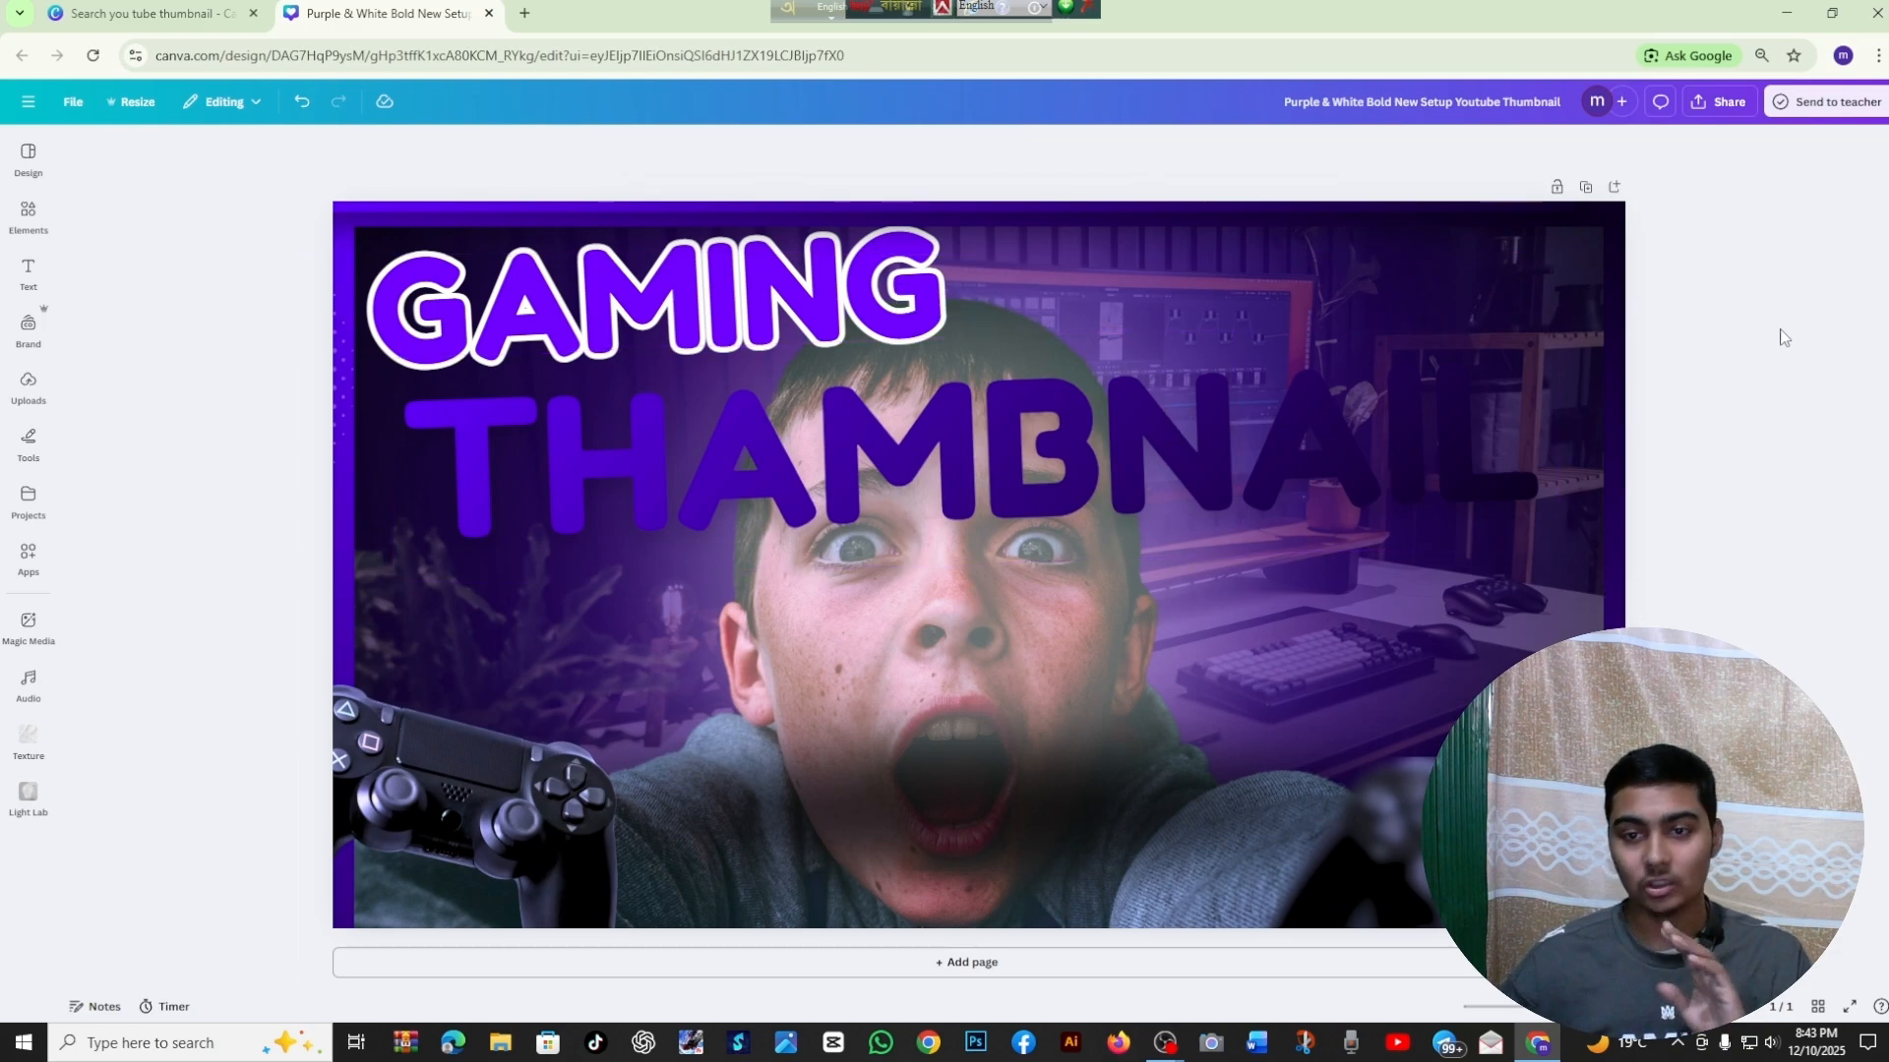
Try red and a red-to-orange gradient on the THAMBNAIL text, and settle on solid white
{"action": "left_click", "coordinate": [1200, 490]}
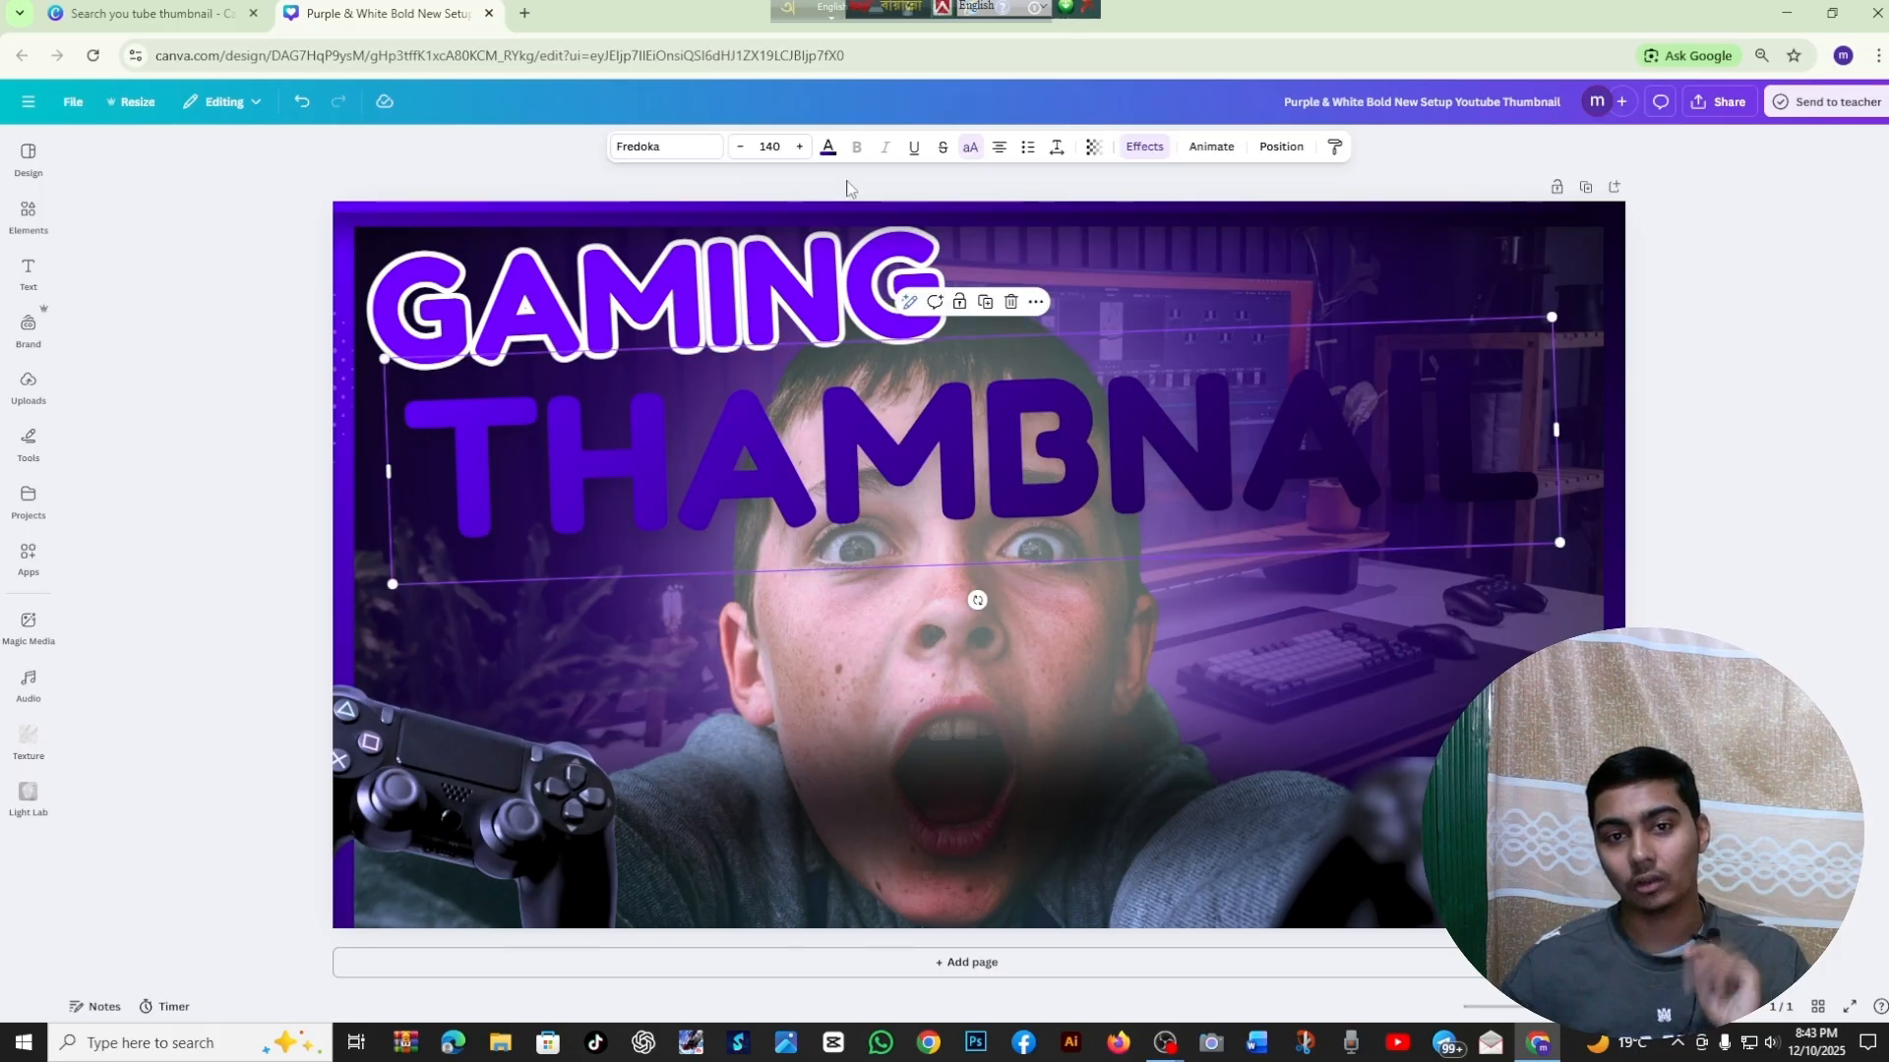
{"action": "left_click", "coordinate": [828, 148]}
{"action": "left_click", "coordinate": [86, 612]}
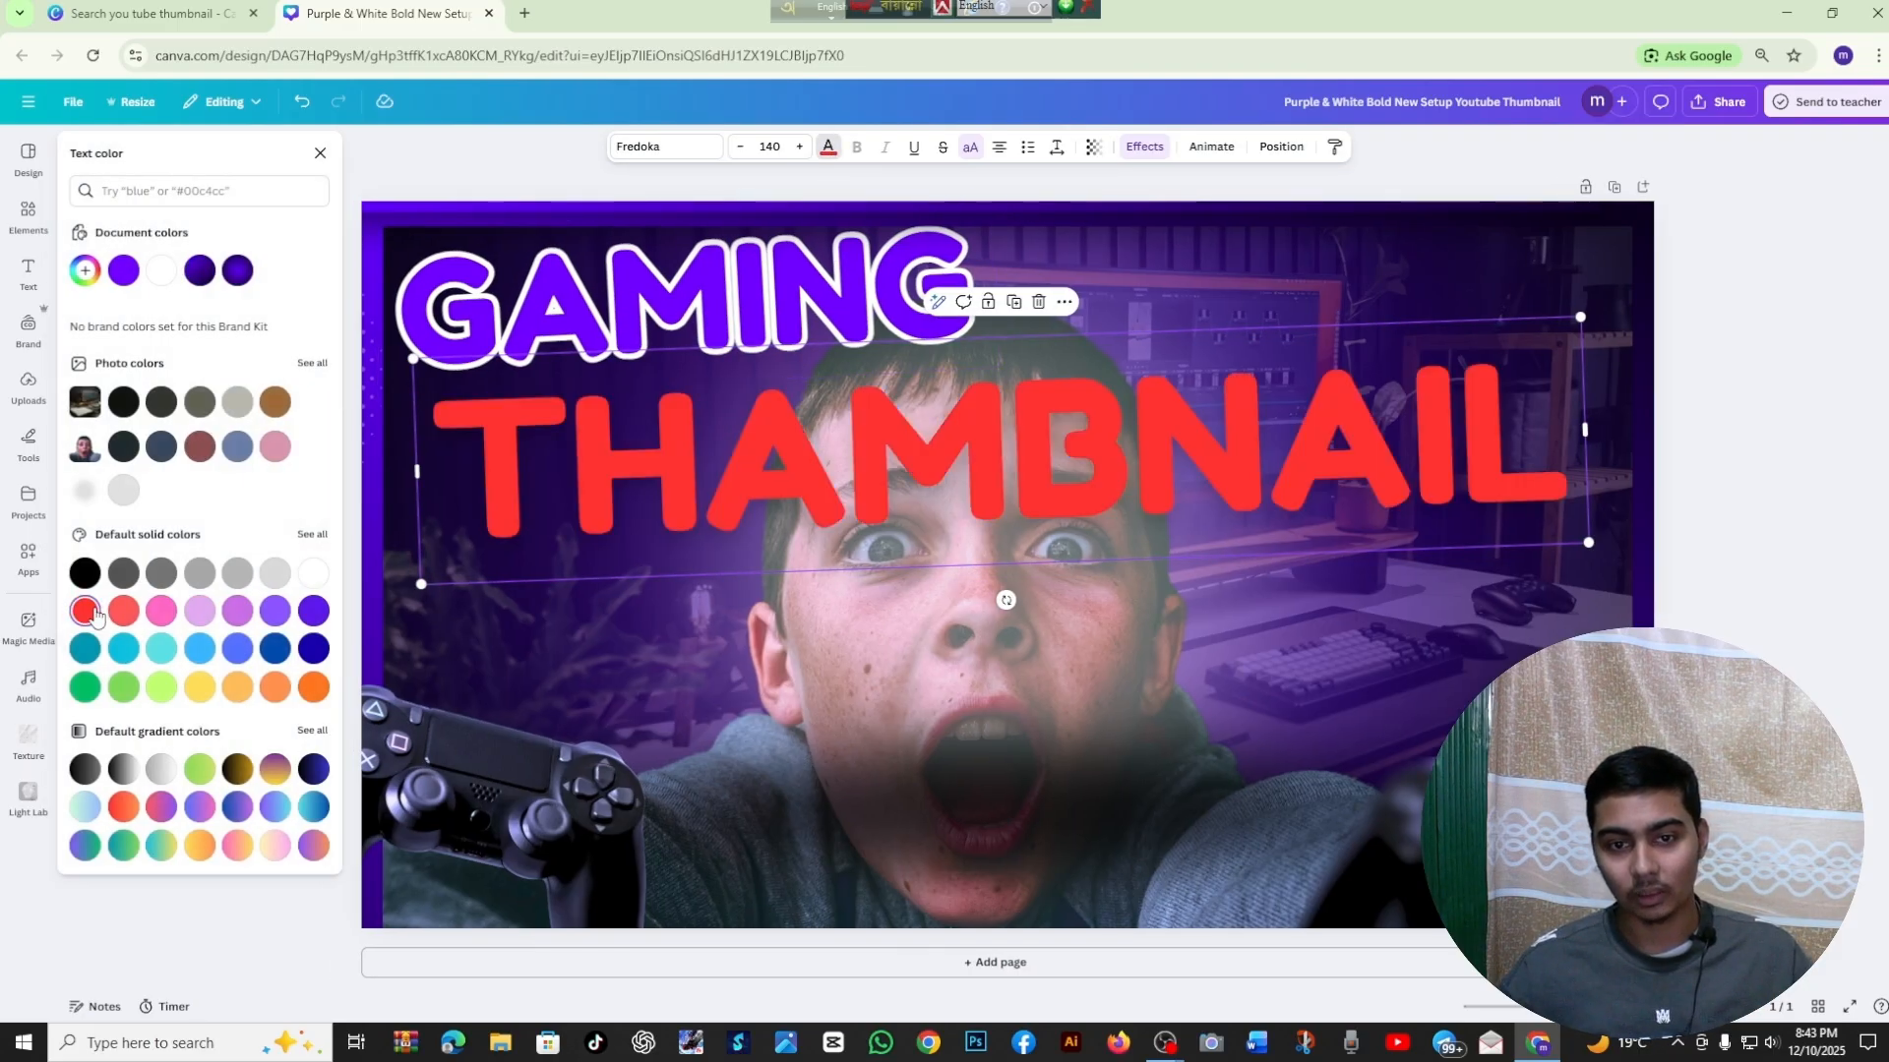
{"action": "left_click", "coordinate": [125, 805]}
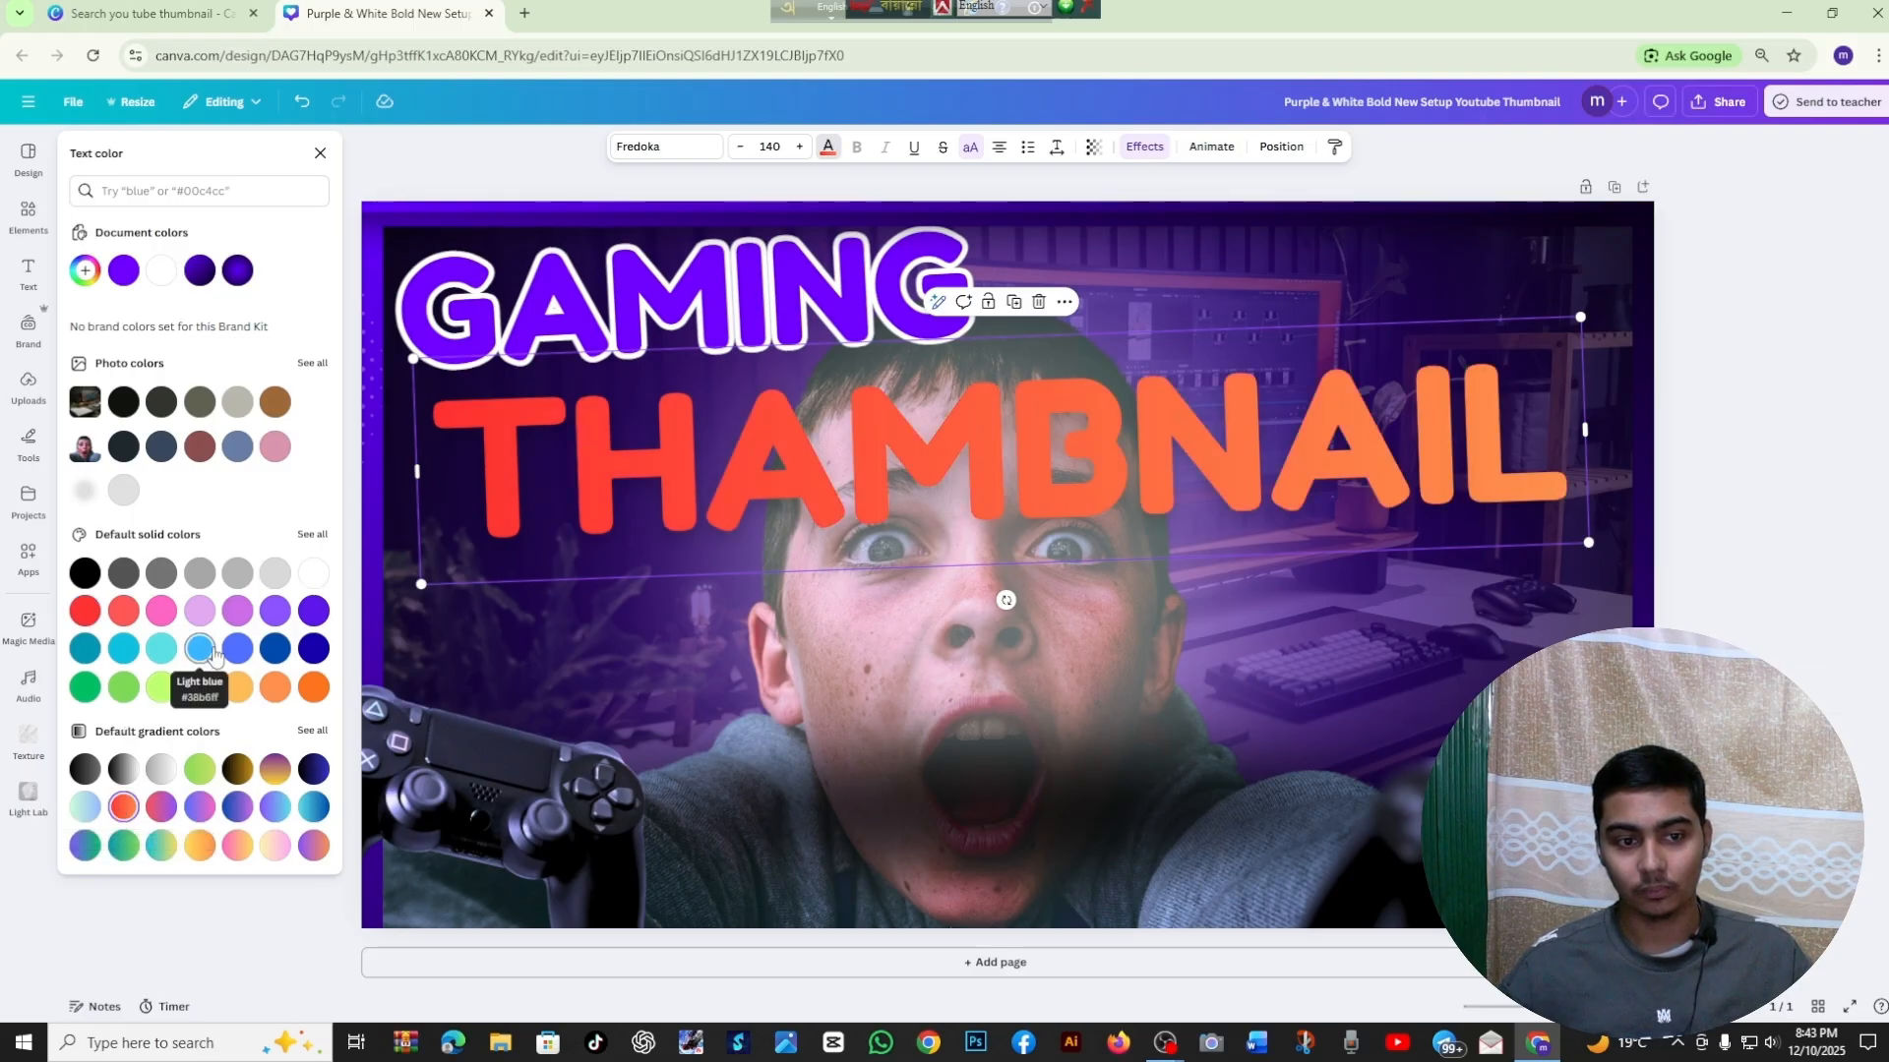
{"action": "left_click", "coordinate": [276, 648]}
{"action": "left_click", "coordinate": [276, 573]}
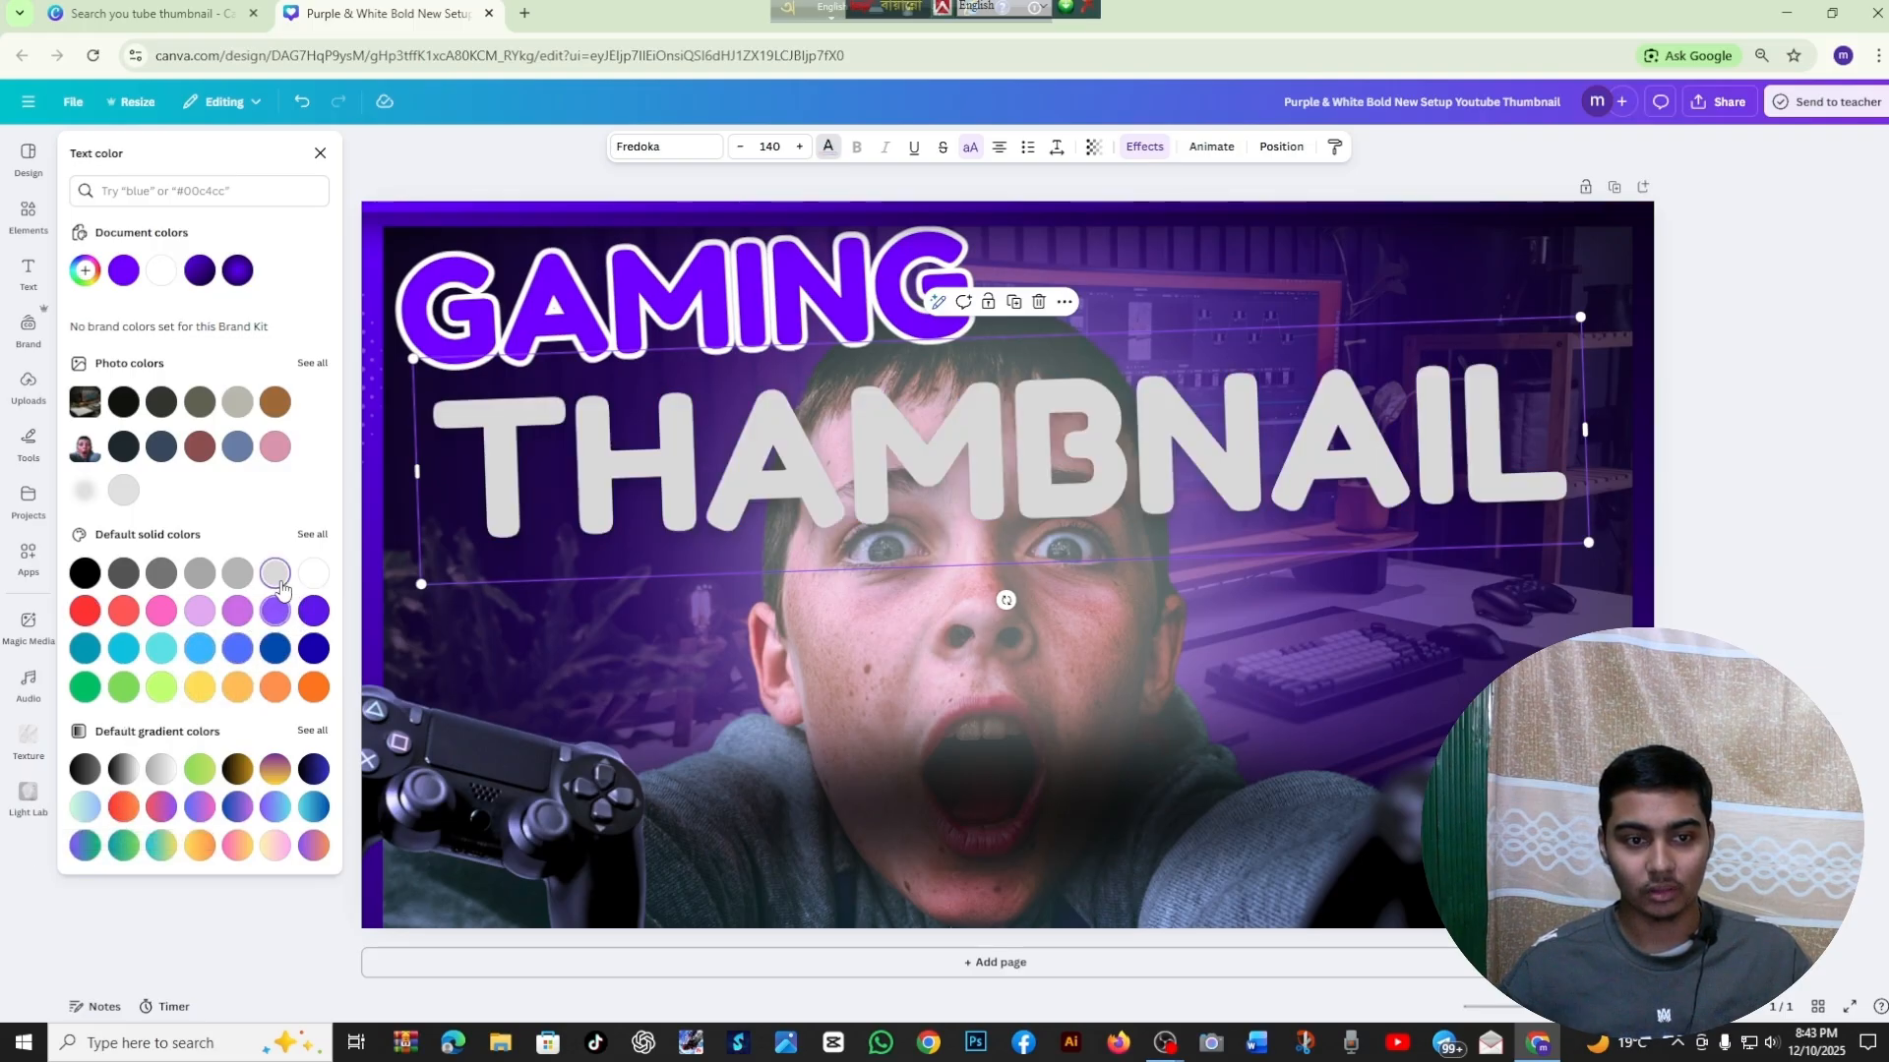
{"action": "left_click", "coordinate": [319, 154]}
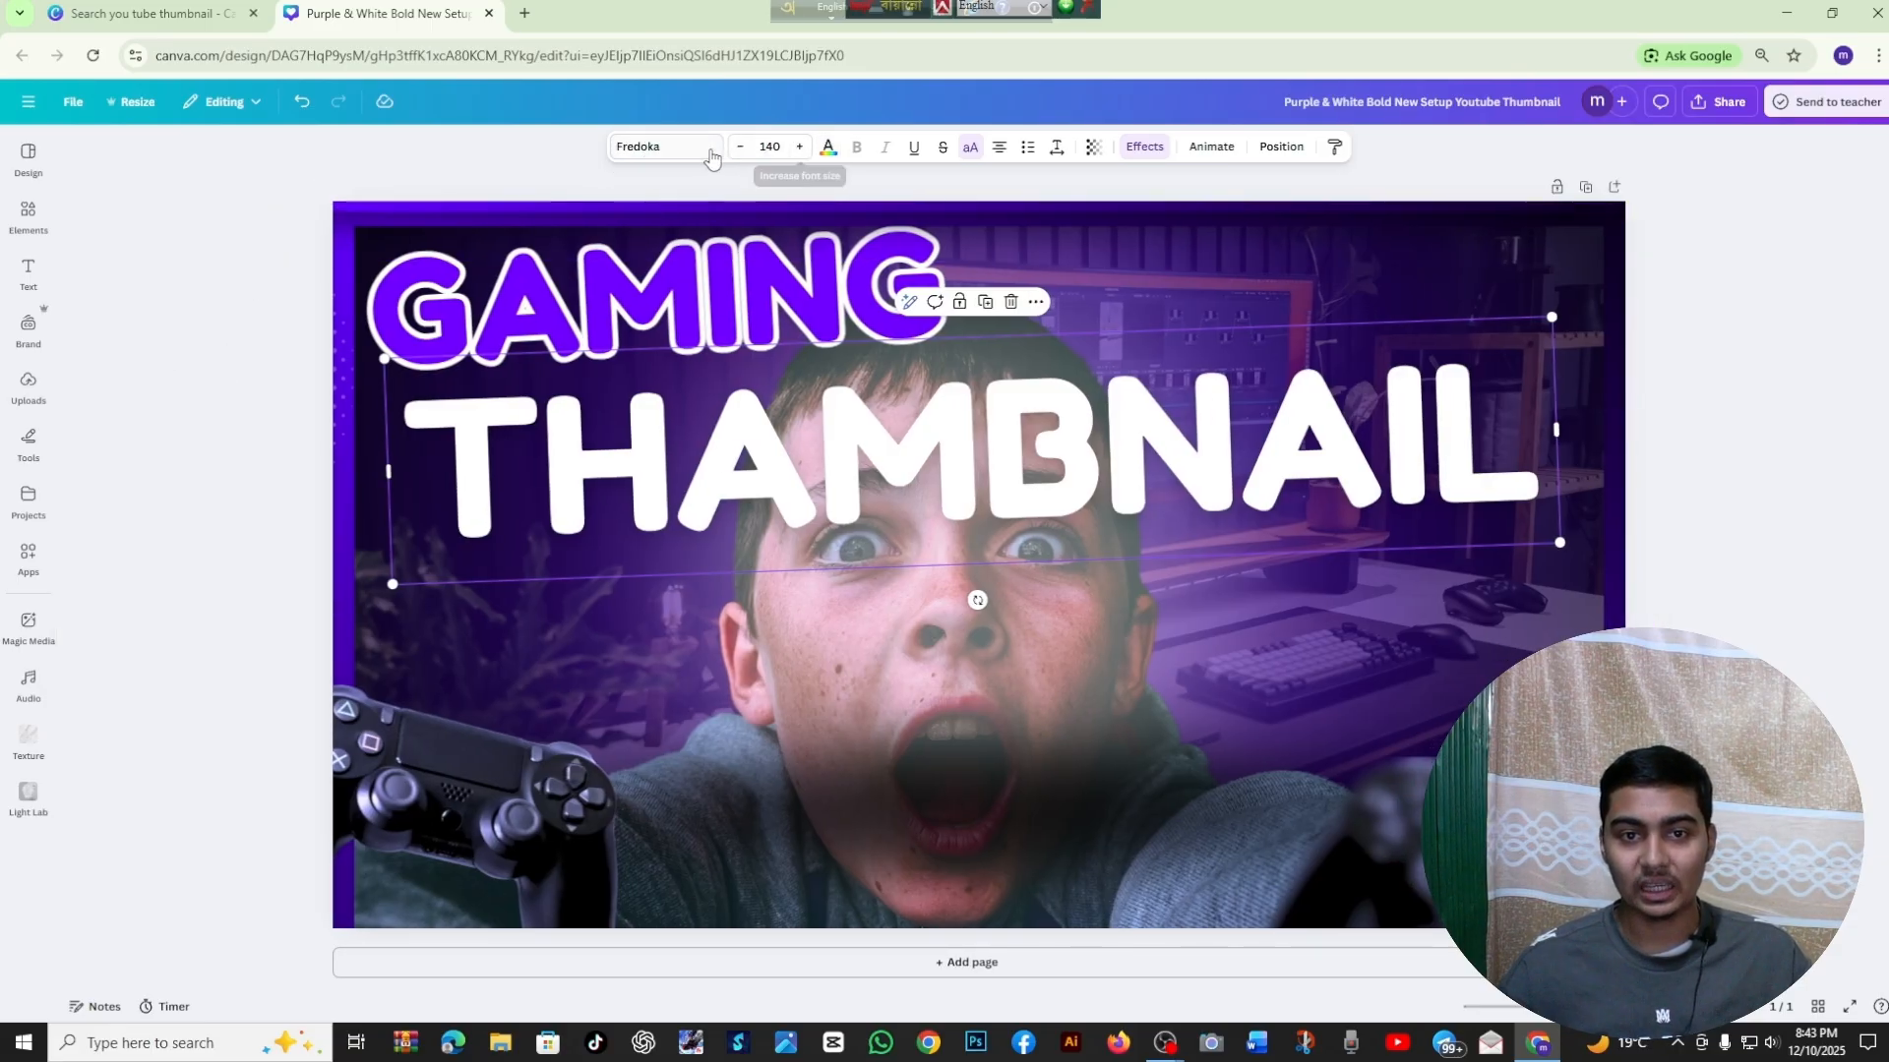
Set the THAMBNAIL text's font size to 142, keeping the word on one line
{"action": "left_click", "coordinate": [800, 149]}
{"action": "left_click", "coordinate": [800, 148]}
{"action": "left_click", "coordinate": [800, 149]}
{"action": "left_click", "coordinate": [799, 149]}
{"action": "left_click", "coordinate": [799, 149]}
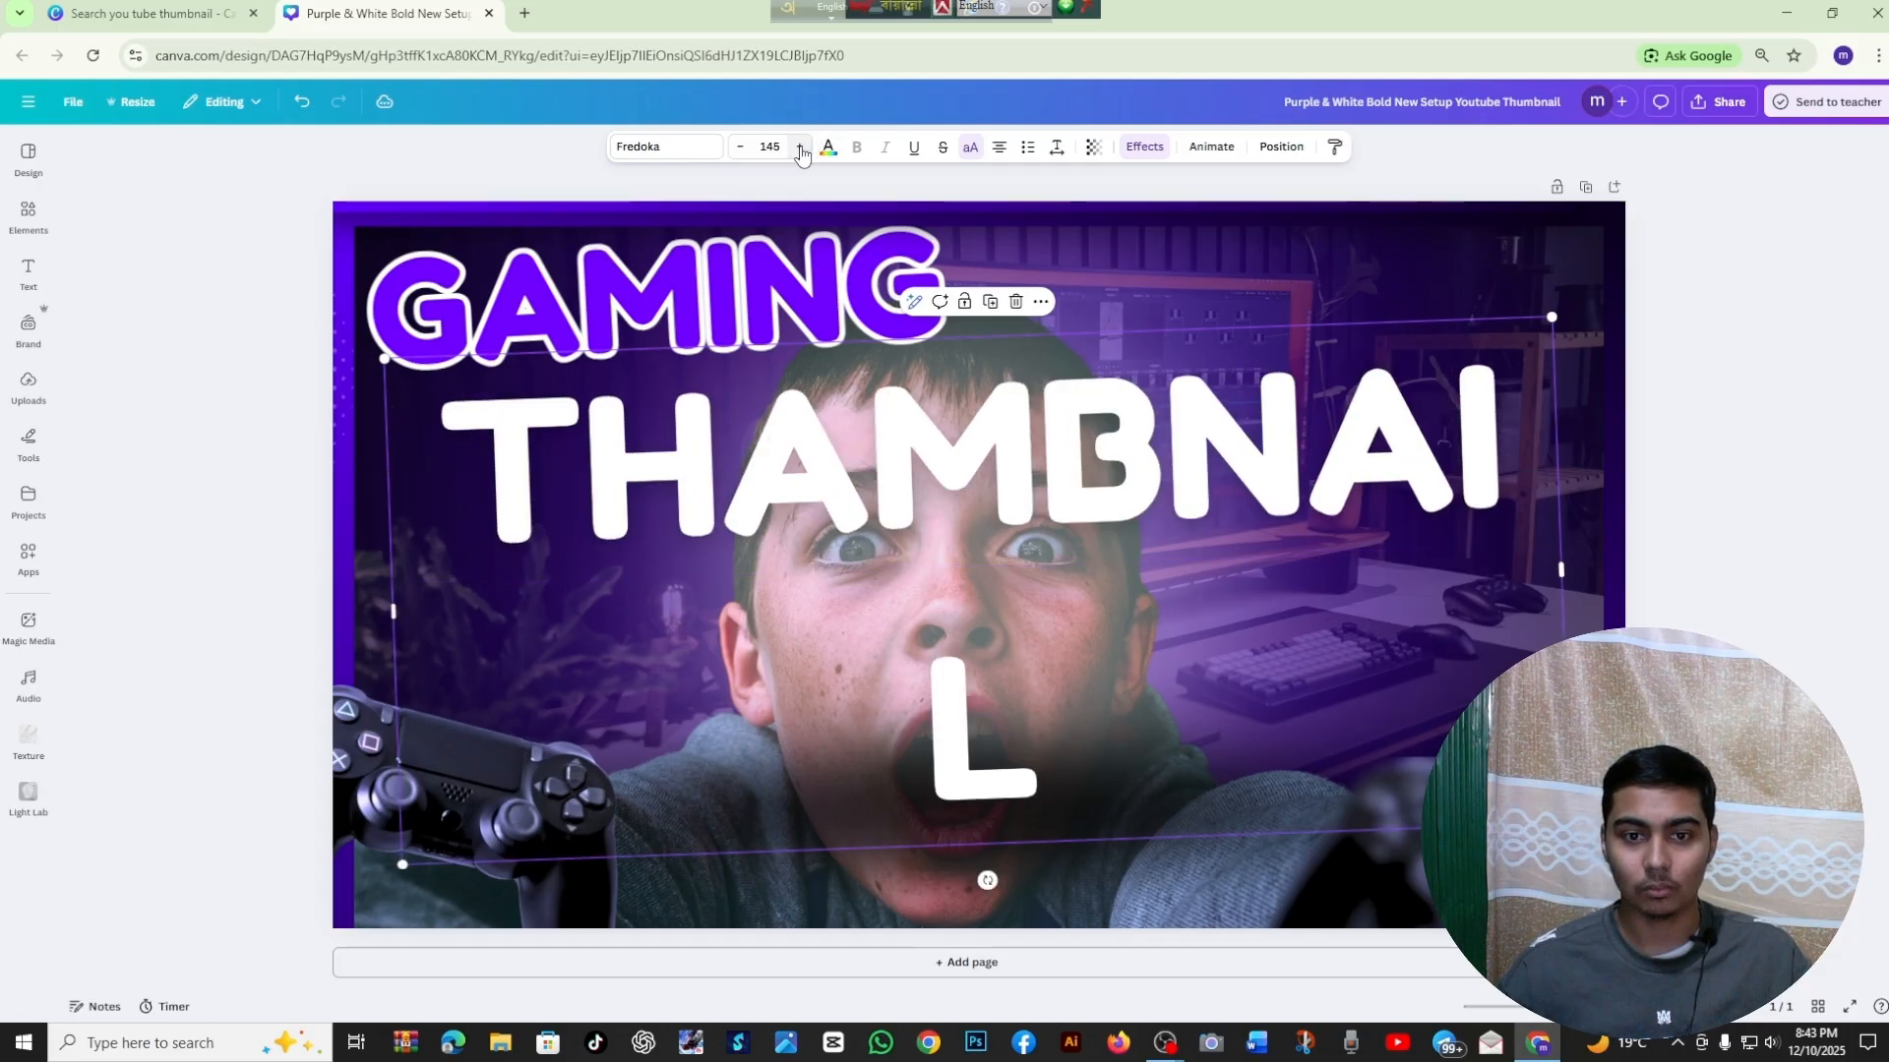
{"action": "left_click", "coordinate": [800, 148]}
{"action": "left_click", "coordinate": [743, 149]}
{"action": "left_click", "coordinate": [742, 149]}
{"action": "left_click", "coordinate": [743, 148]}
{"action": "left_click", "coordinate": [743, 149]}
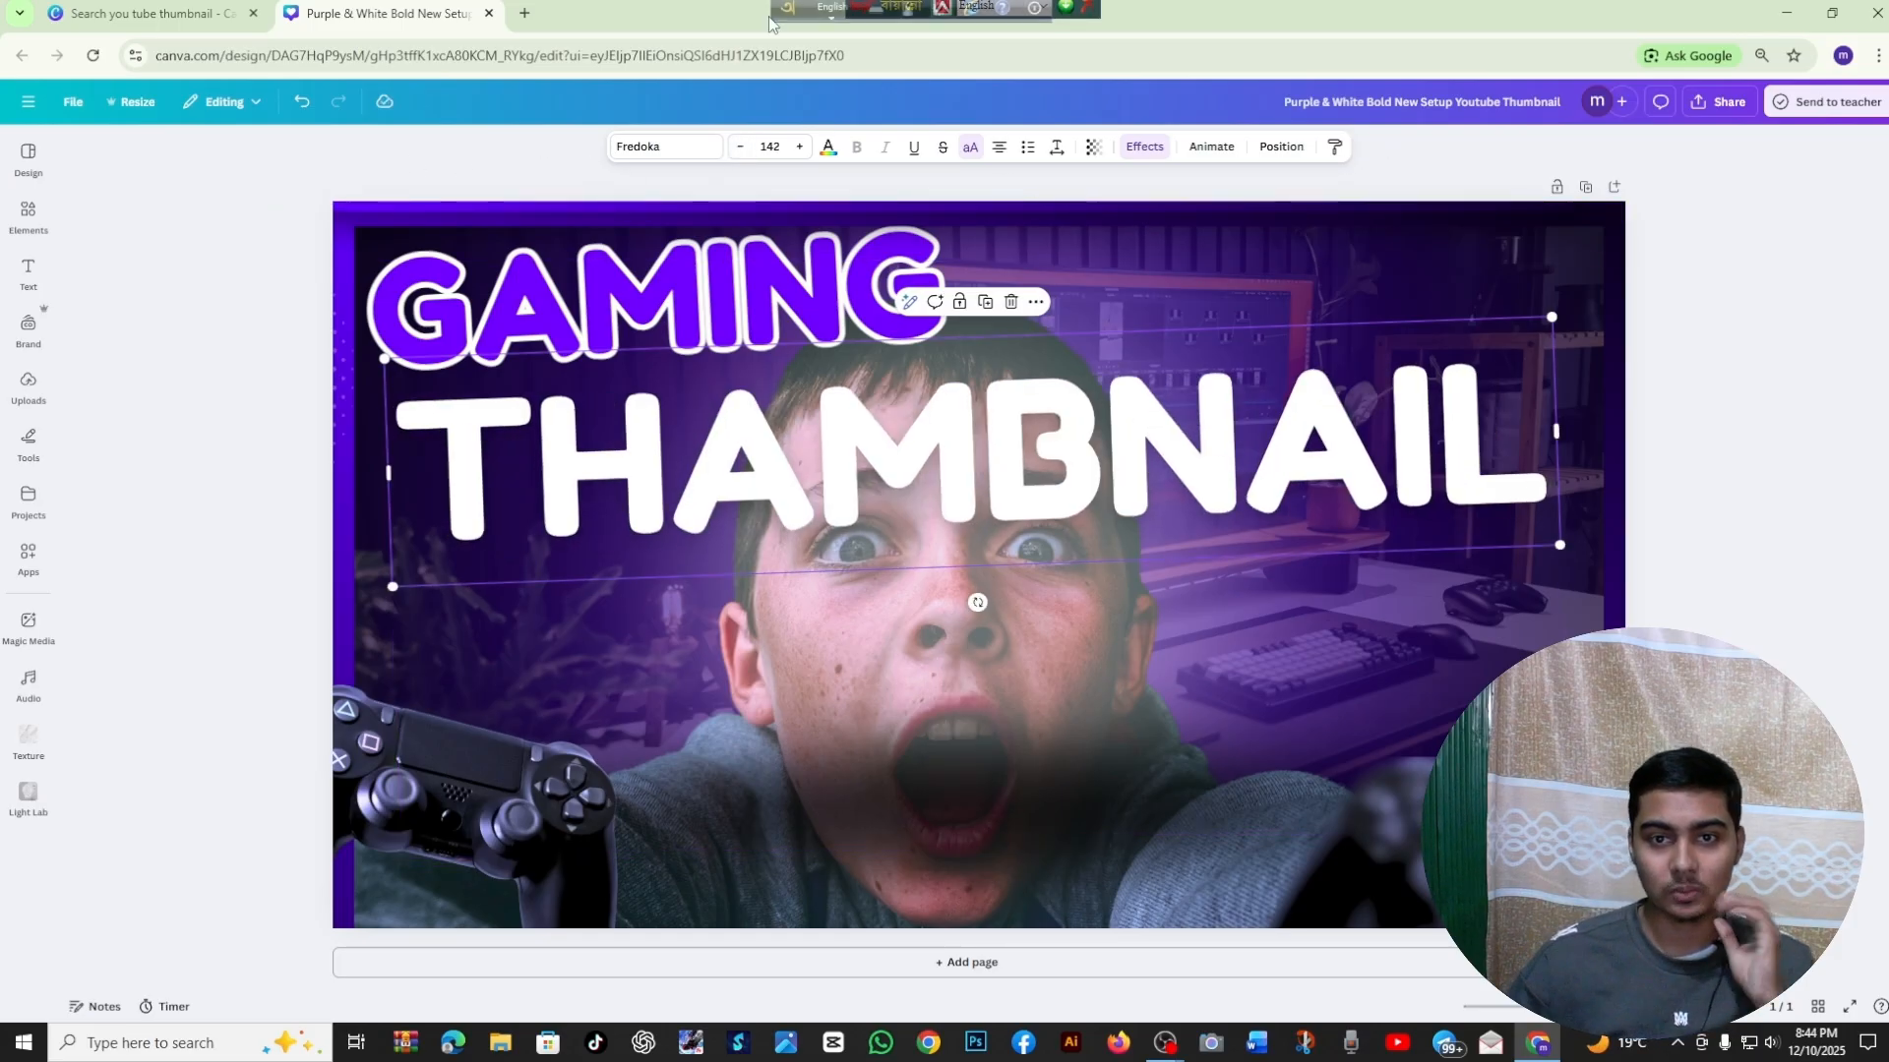
Cycle through the alignments of the THAMBNAIL text and leave it justified
{"action": "left_click", "coordinate": [999, 150]}
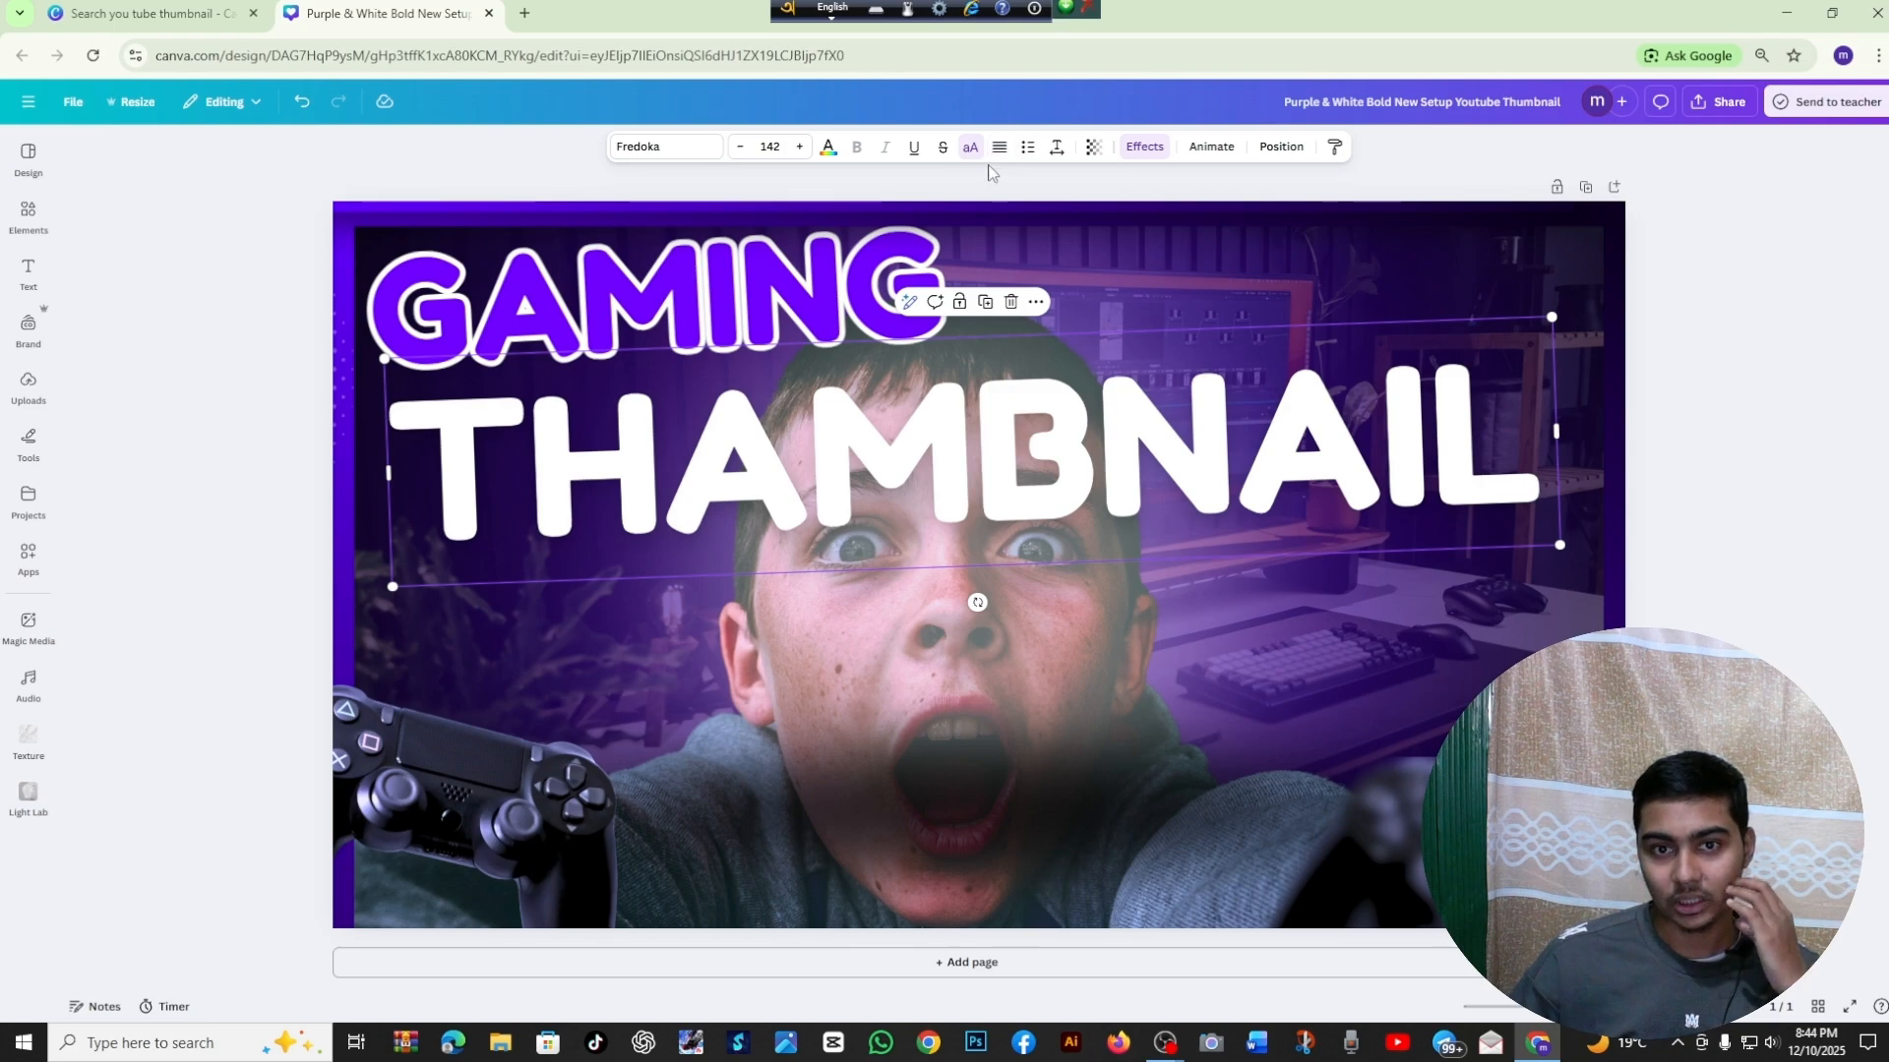
{"action": "left_click", "coordinate": [1000, 151]}
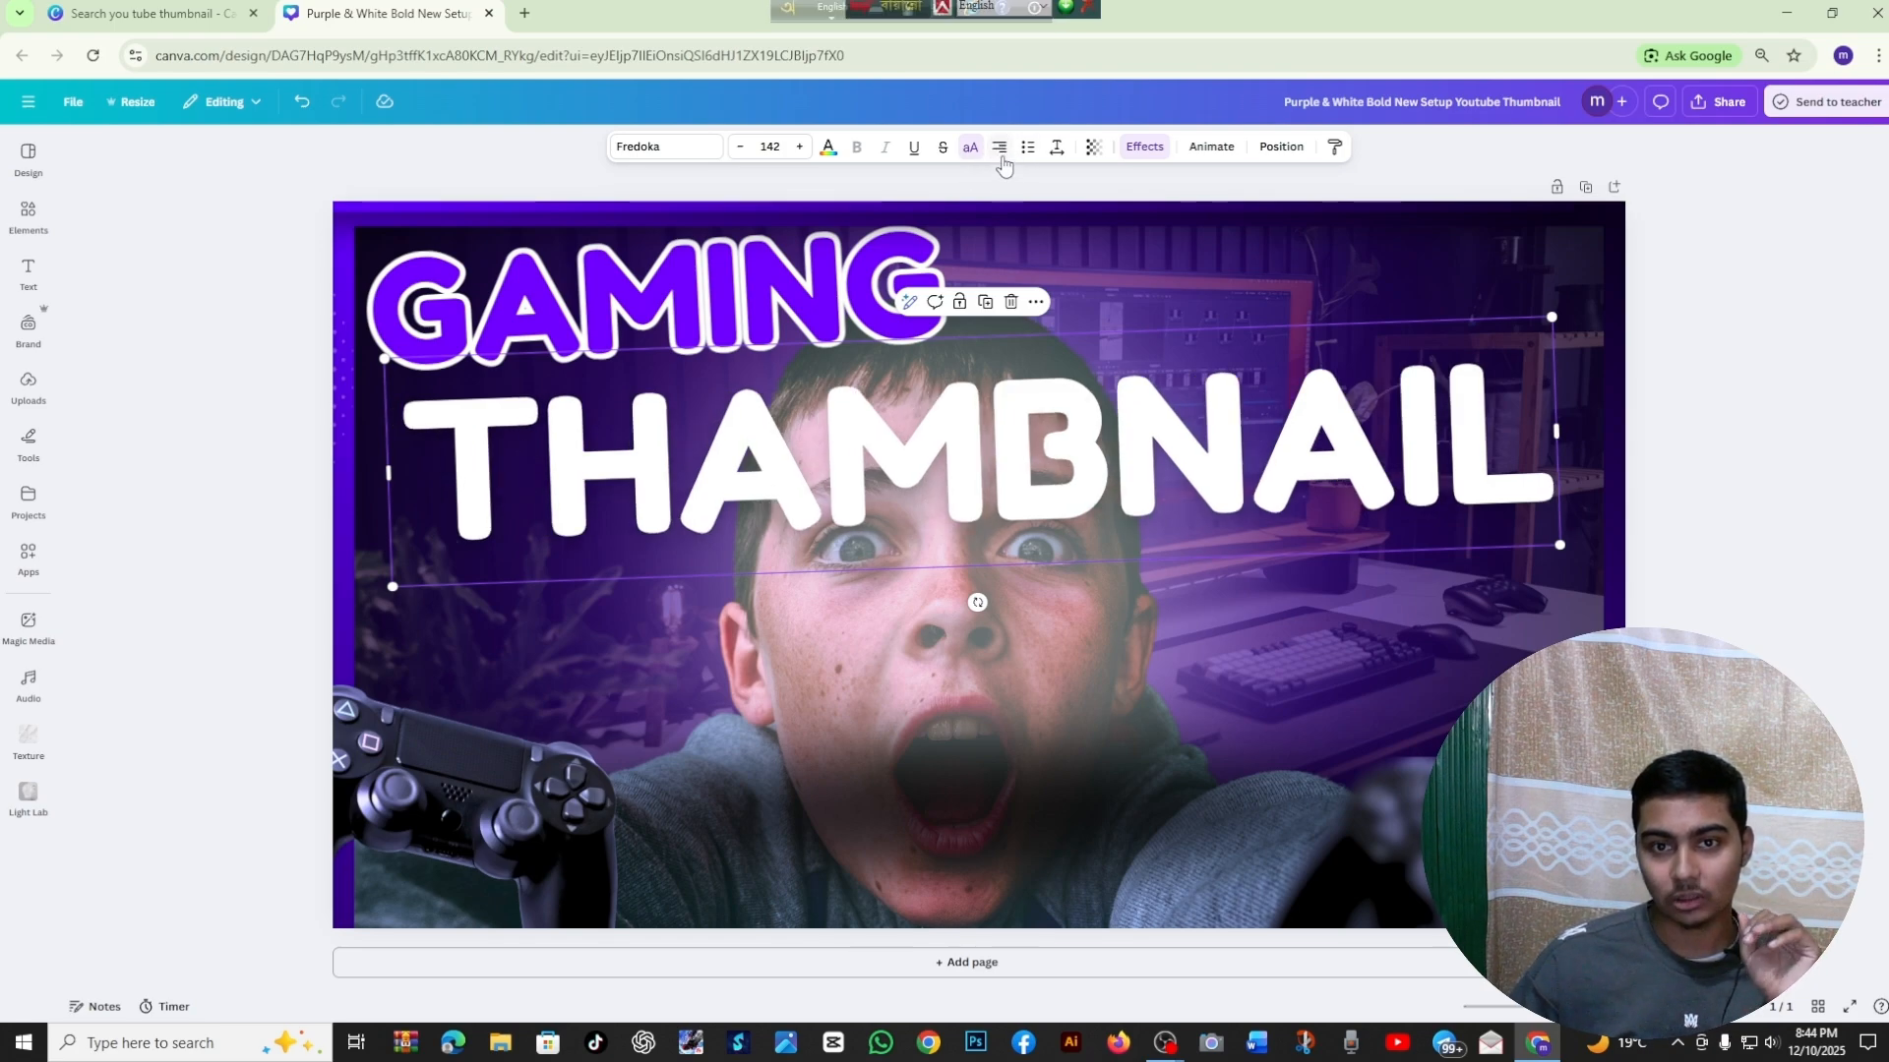
{"action": "left_click", "coordinate": [1001, 158]}
{"action": "left_click", "coordinate": [1001, 157]}
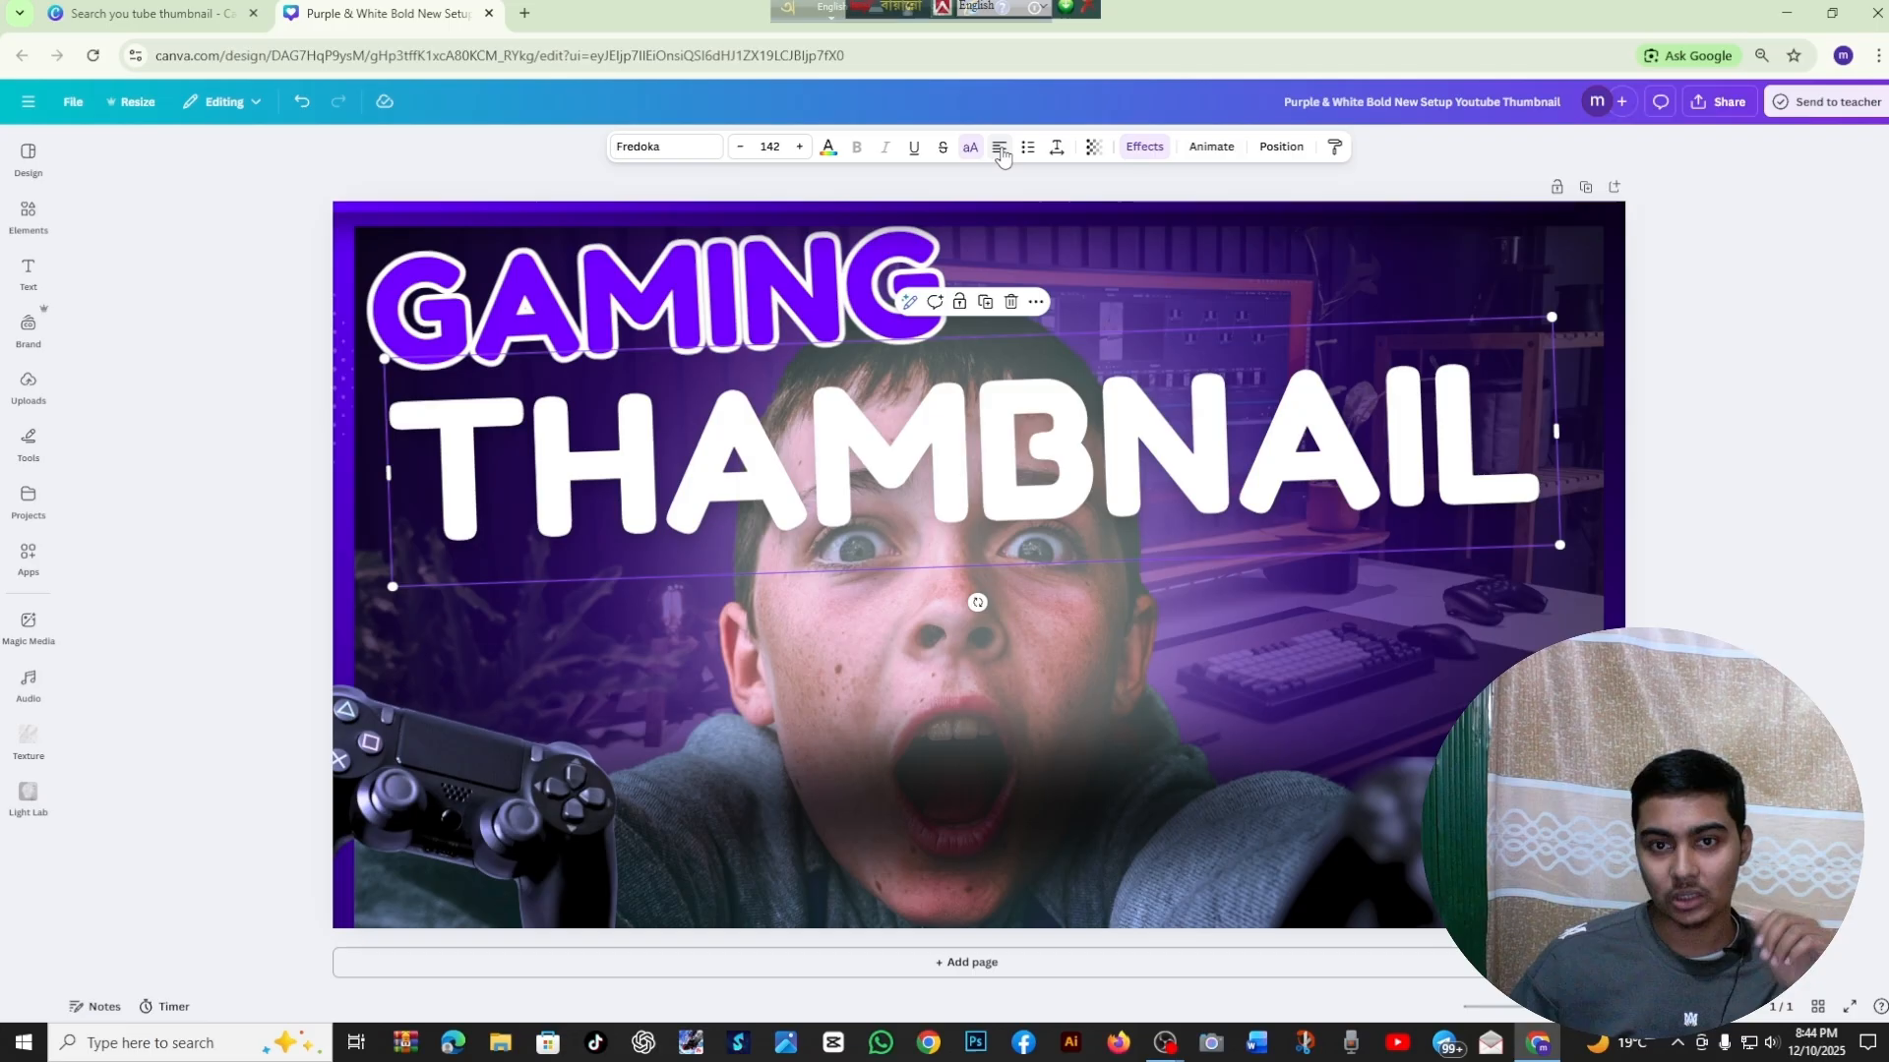
Examine the letter spacing, transparency and animation options for the THAMBNAIL text
{"action": "left_click", "coordinate": [1056, 149]}
{"action": "mouse_move", "coordinate": [1016, 212]}
{"action": "left_mouse_down"}
{"action": "mouse_move", "coordinate": [1208, 218]}
{"action": "mouse_move", "coordinate": [939, 254]}
{"action": "mouse_move", "coordinate": [994, 246]}
{"action": "mouse_move", "coordinate": [1005, 217]}
{"action": "left_mouse_up"}
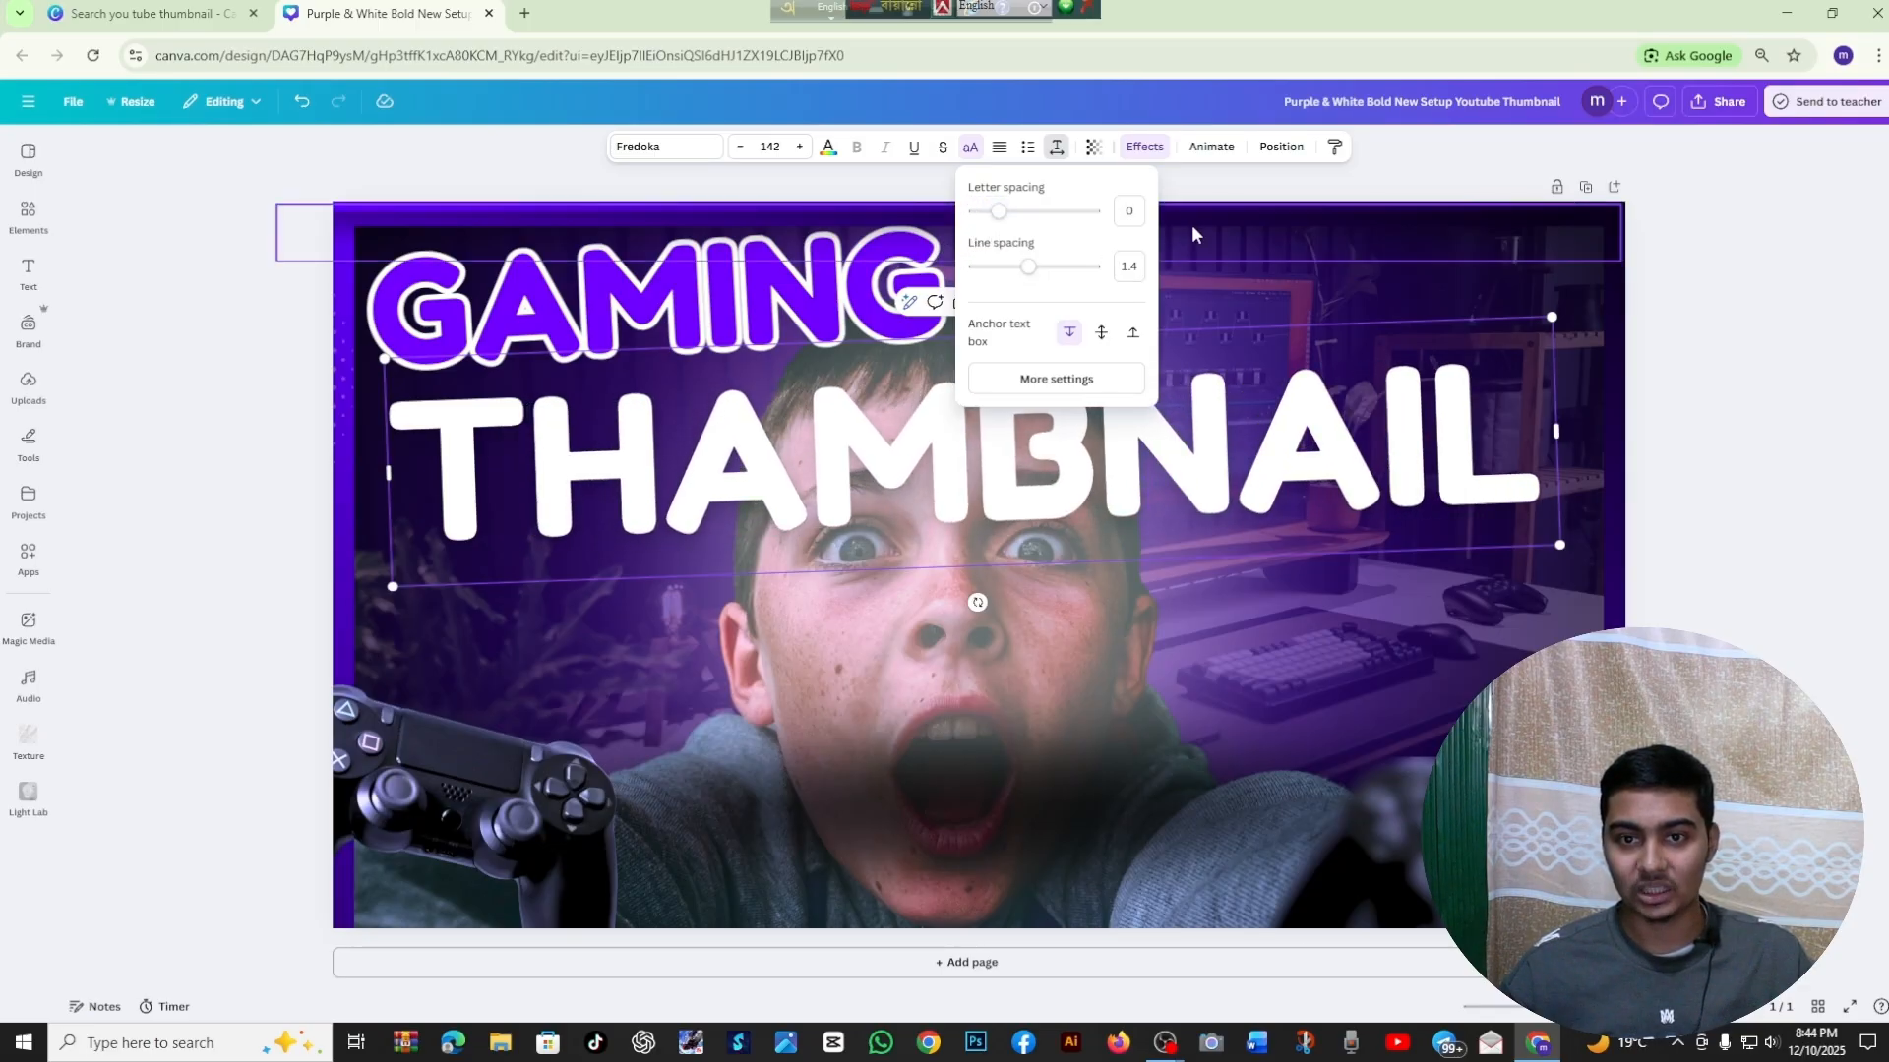
{"action": "left_click", "coordinate": [1477, 150]}
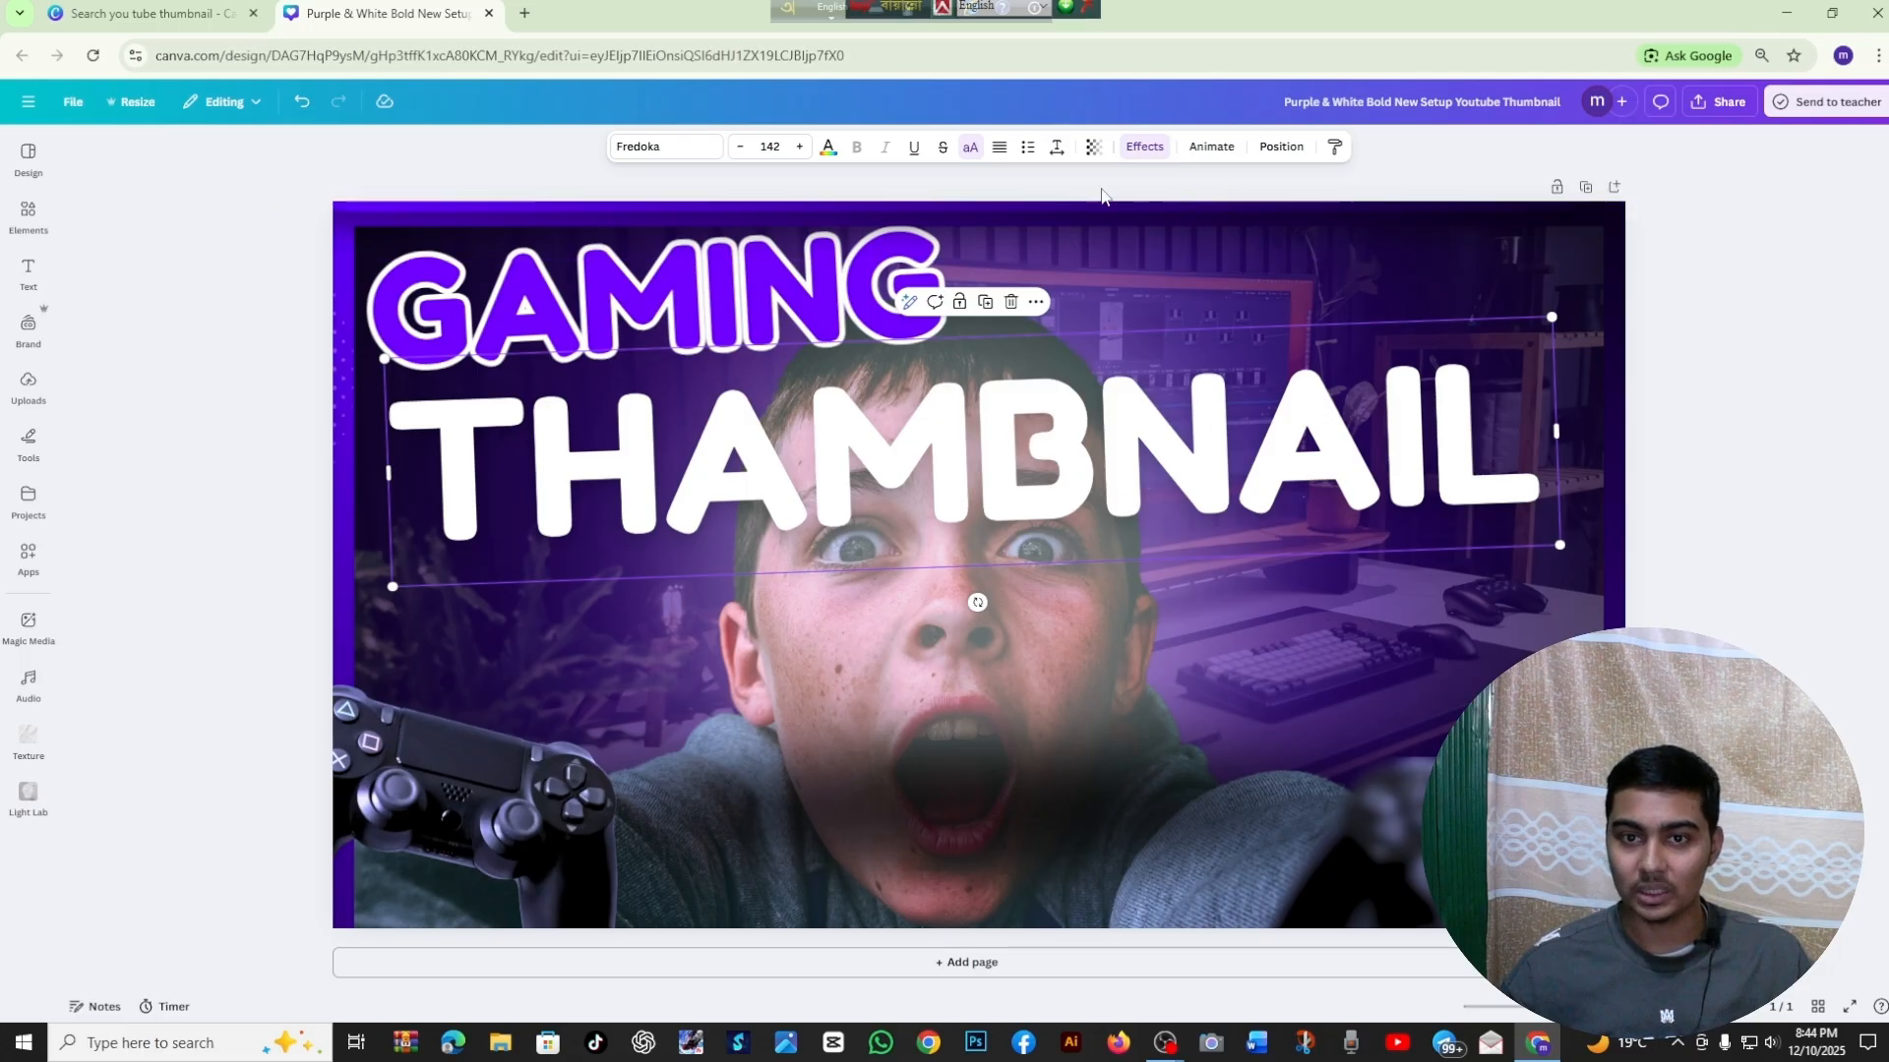
{"action": "left_click", "coordinate": [1093, 148]}
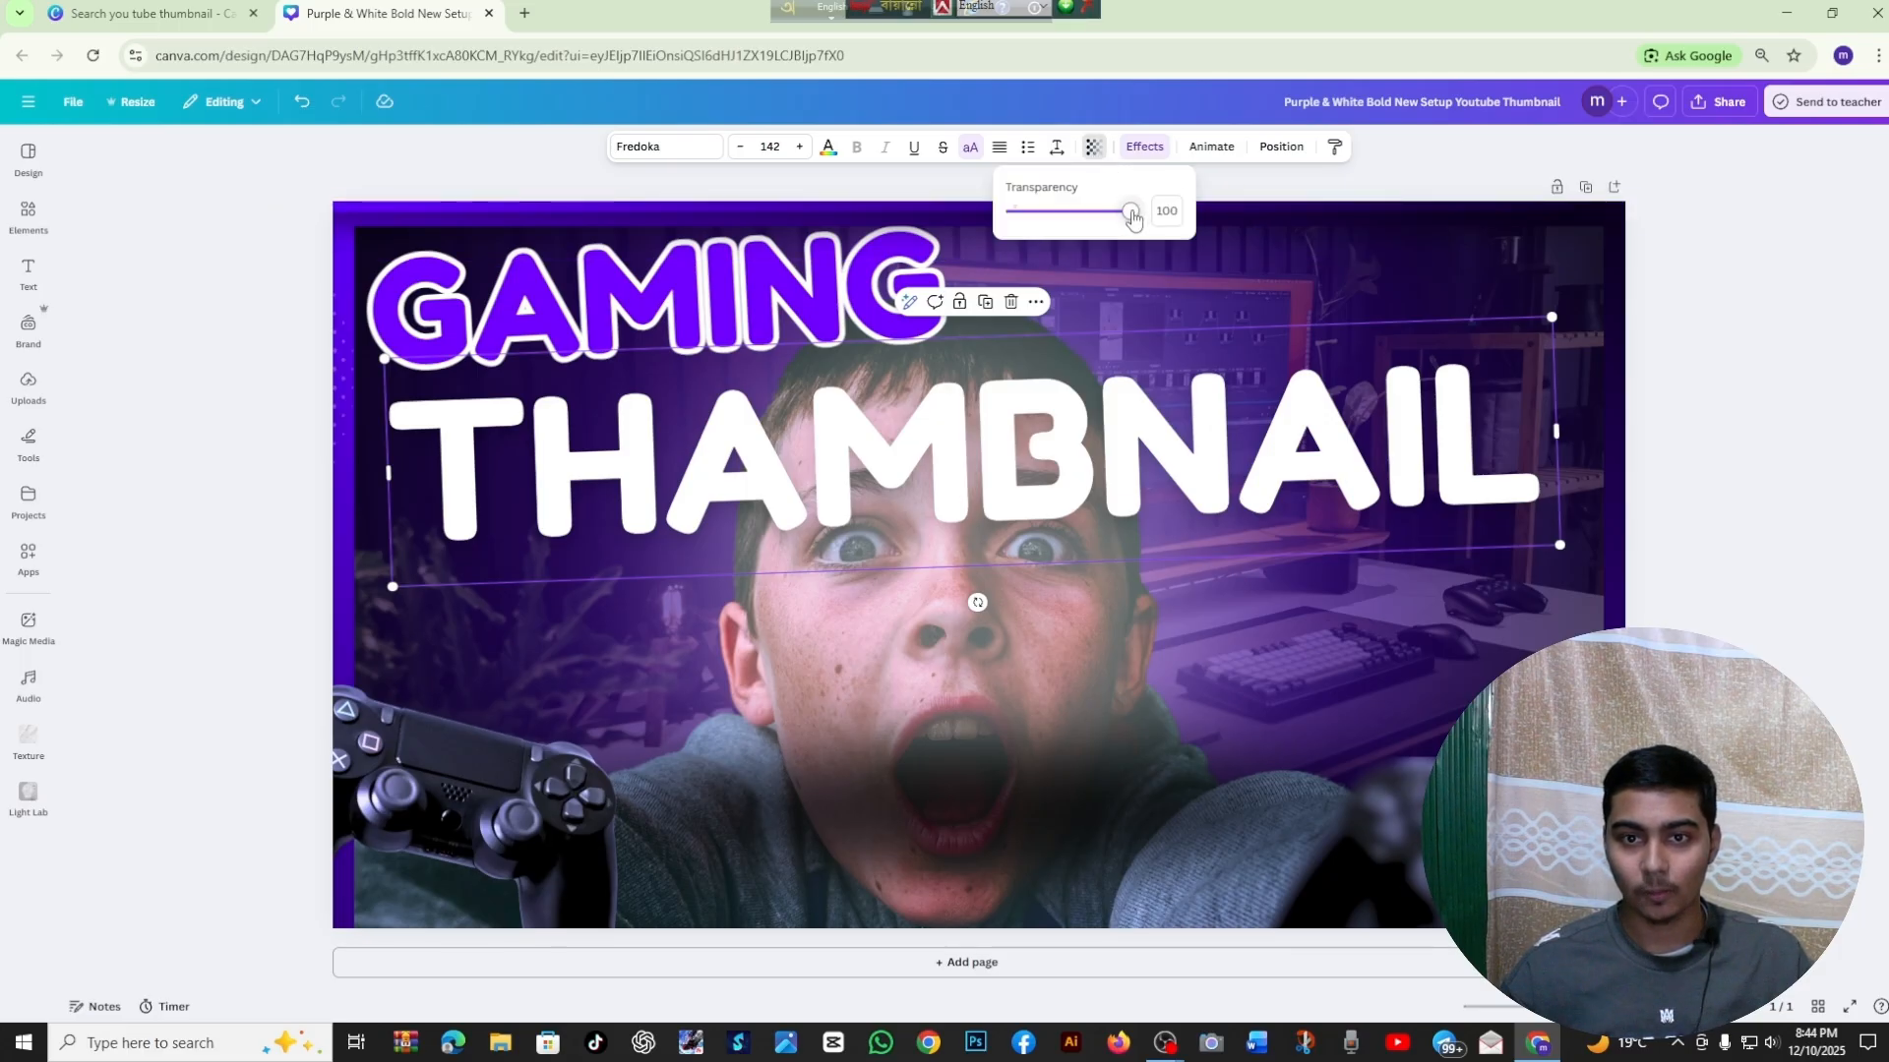
{"action": "left_click_drag", "start_coordinate": [1131, 214], "coordinate": [1173, 224]}
{"action": "left_click", "coordinate": [1247, 175]}
{"action": "left_click", "coordinate": [1200, 147]}
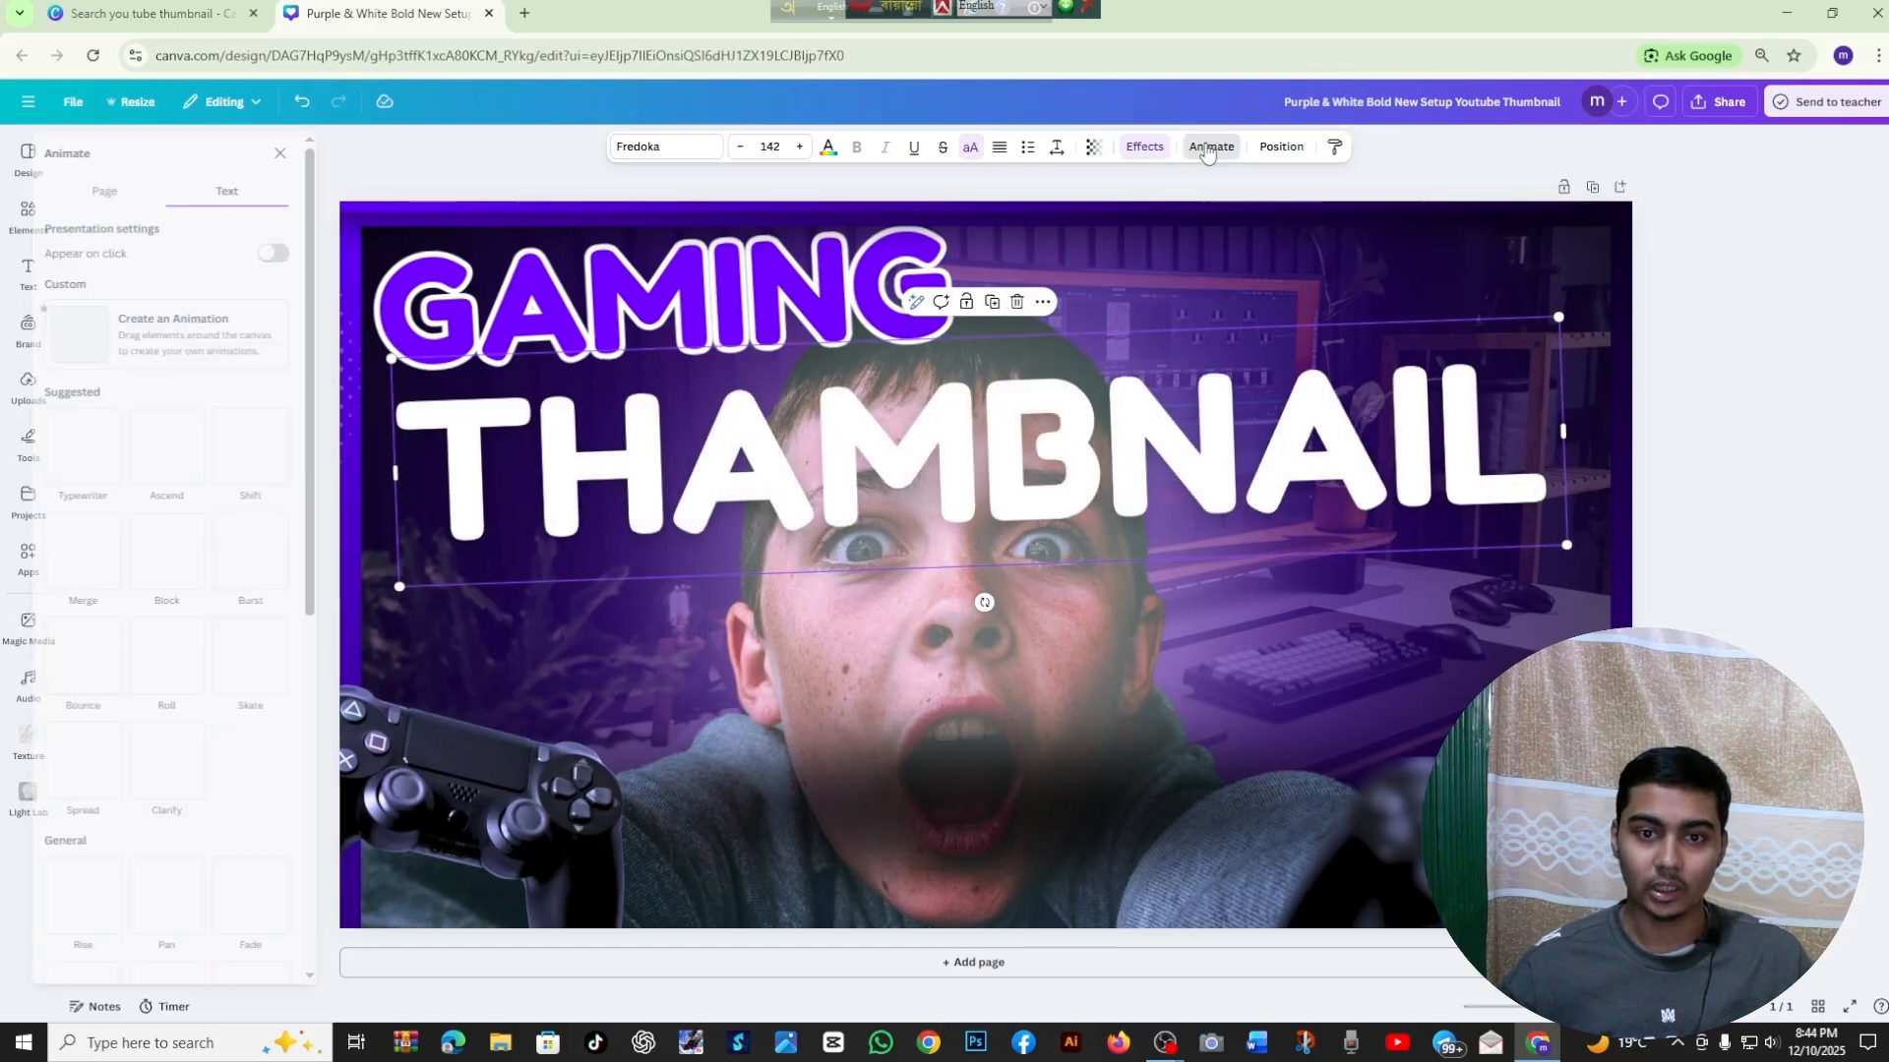
{"action": "left_click", "coordinate": [306, 154]}
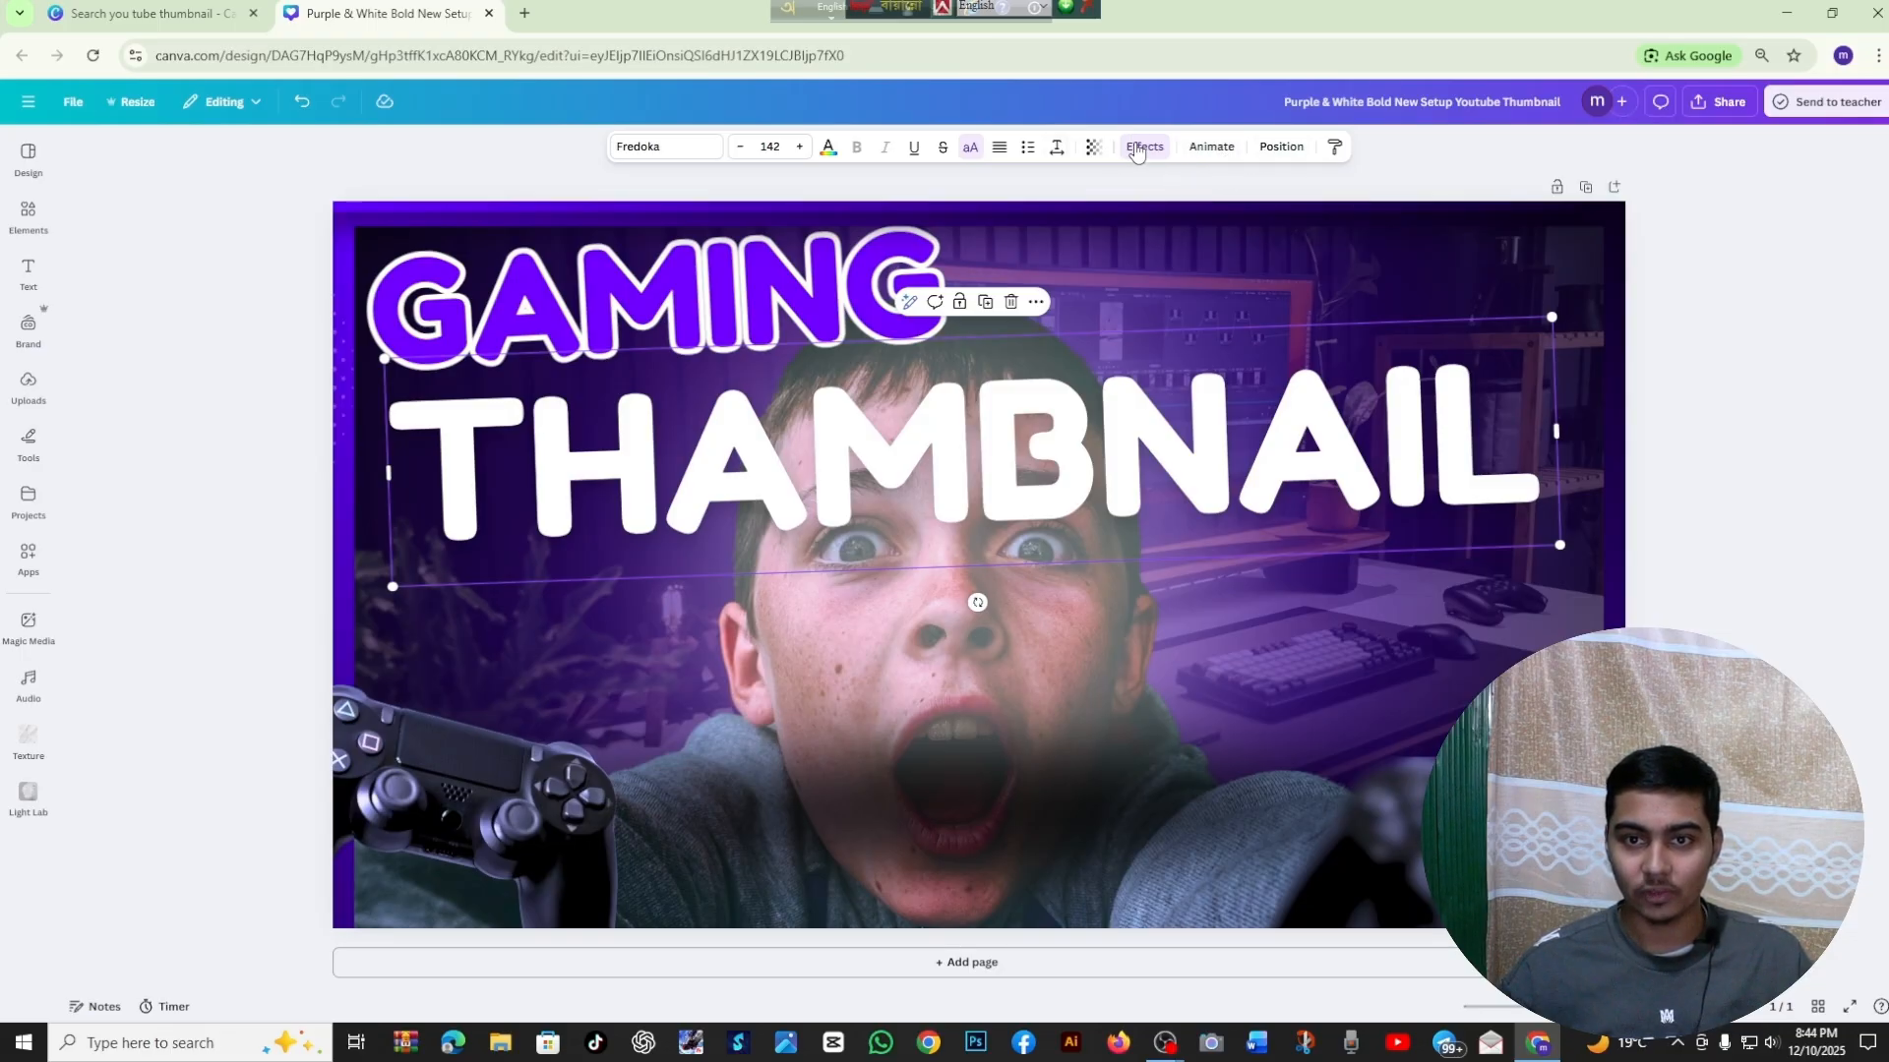
Apply the Neon effect to the THAMBNAIL text with an intensity of 100
{"action": "left_click", "coordinate": [1143, 148]}
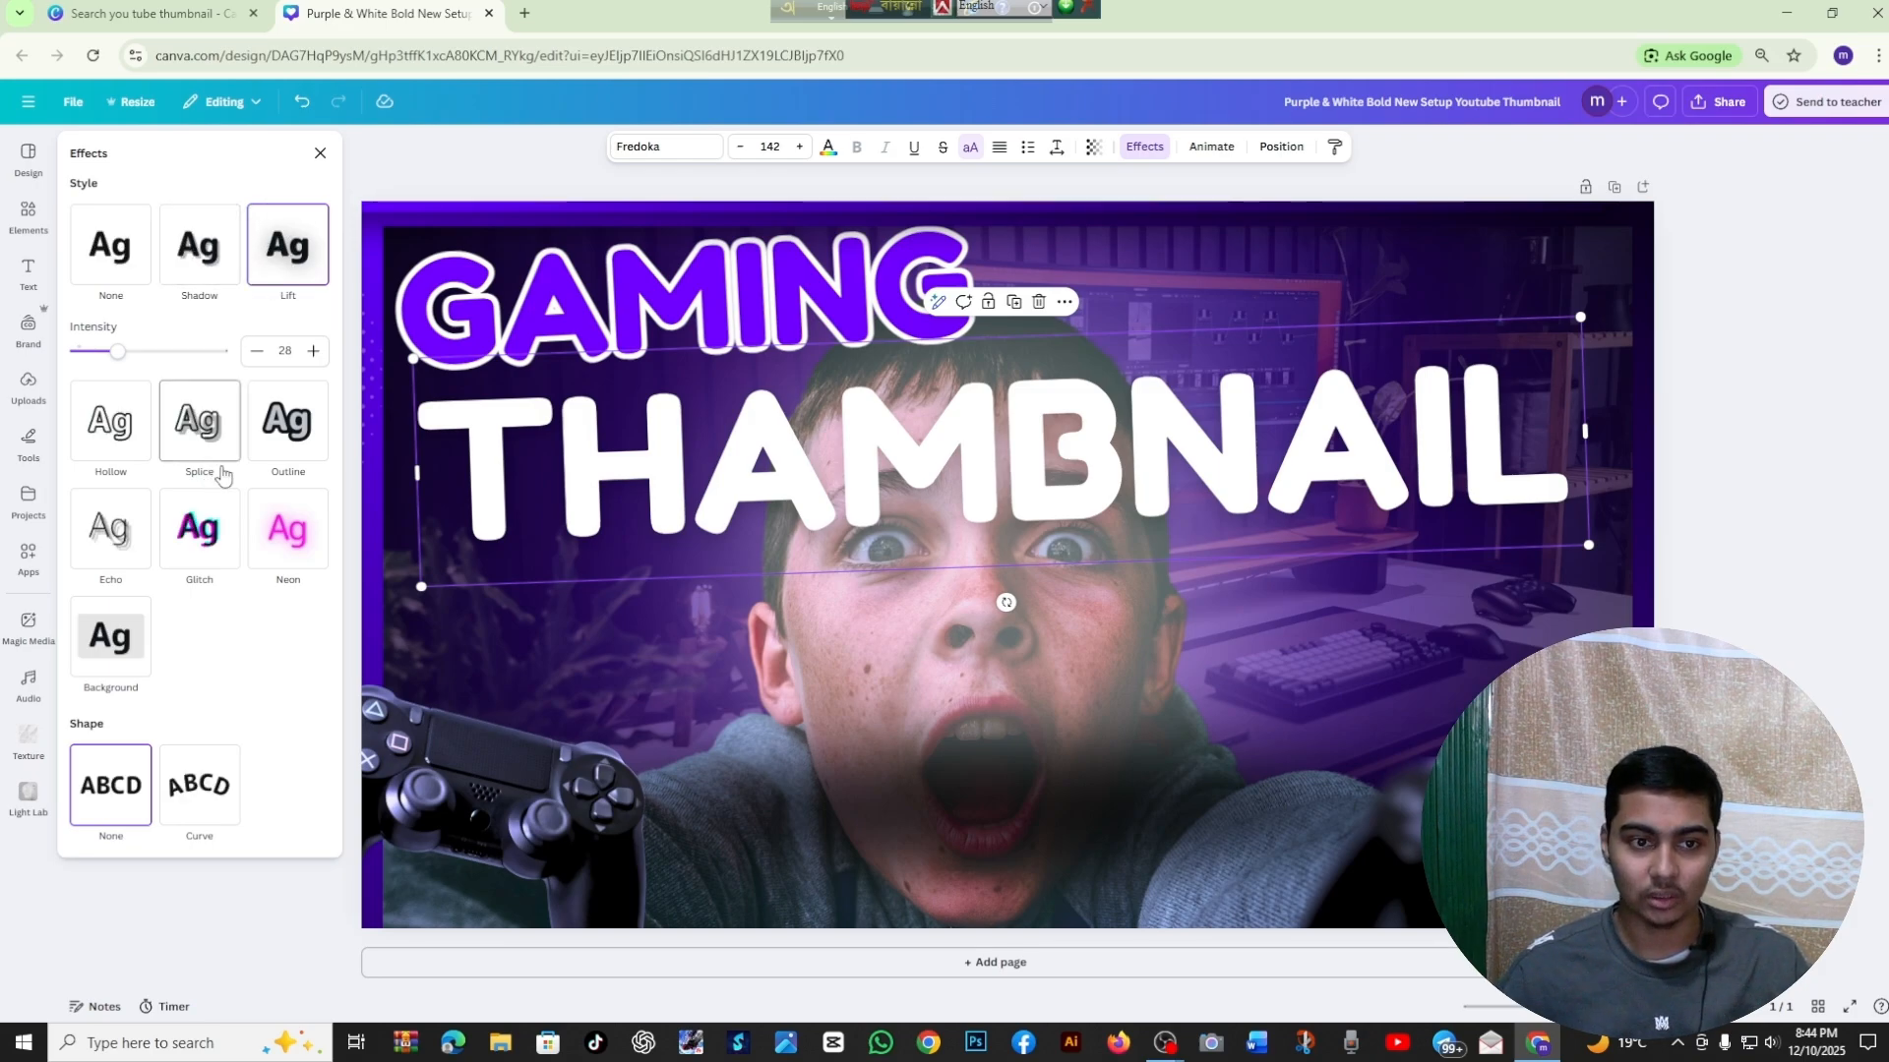
{"action": "left_click", "coordinate": [283, 541]}
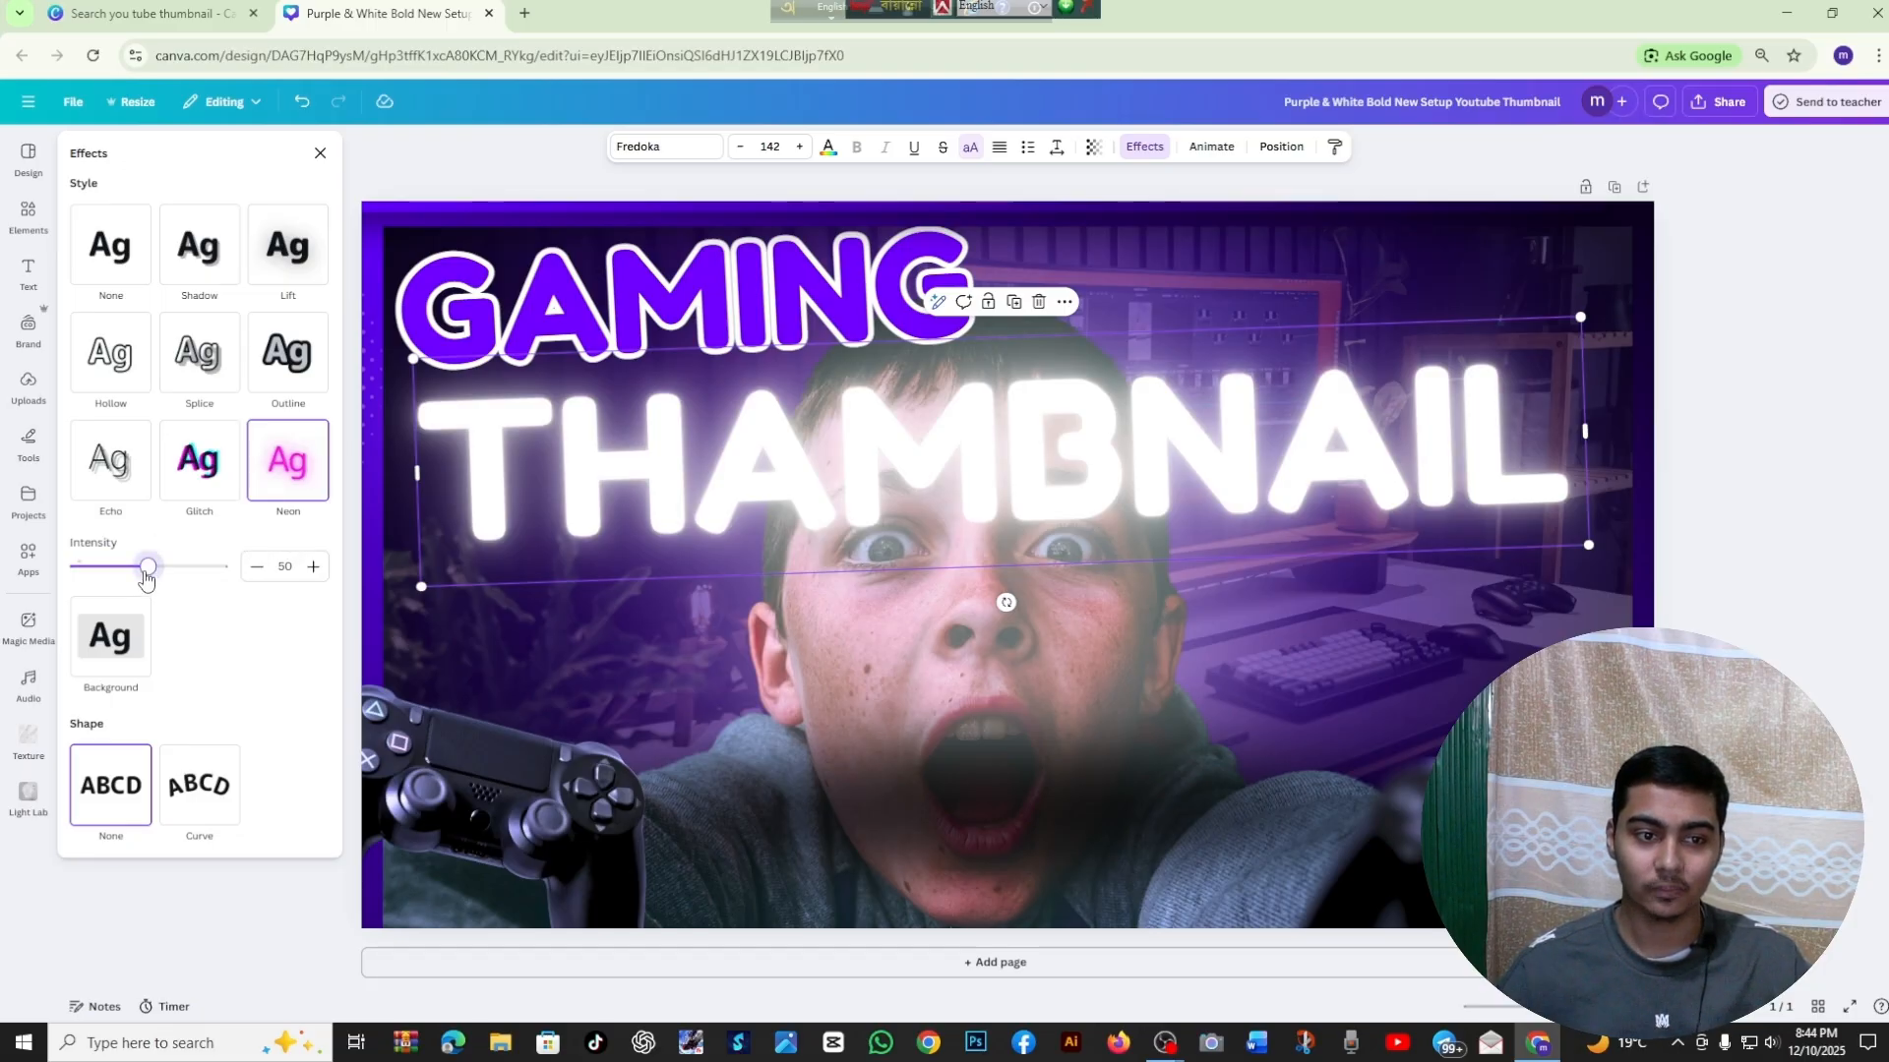
{"action": "left_click_drag", "start_coordinate": [144, 579], "coordinate": [222, 571]}
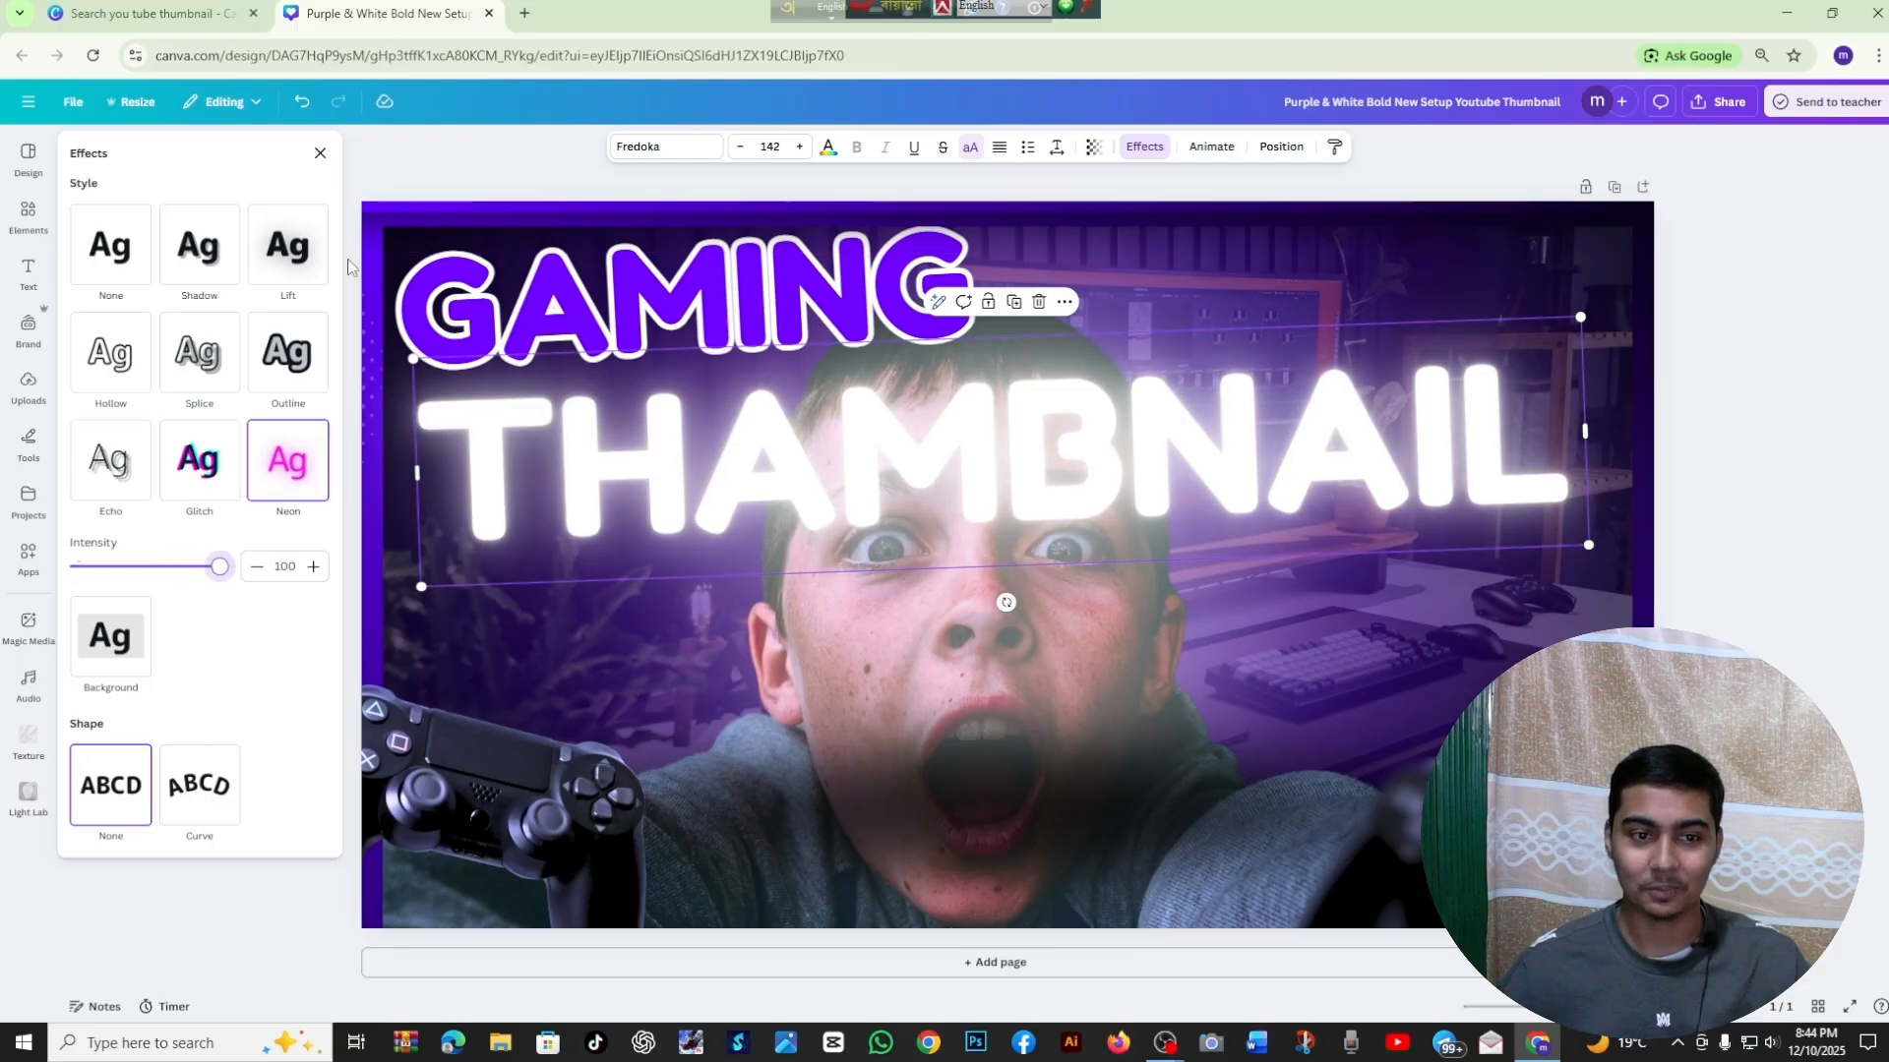
{"action": "left_click", "coordinate": [317, 154]}
{"action": "left_click", "coordinate": [169, 392]}
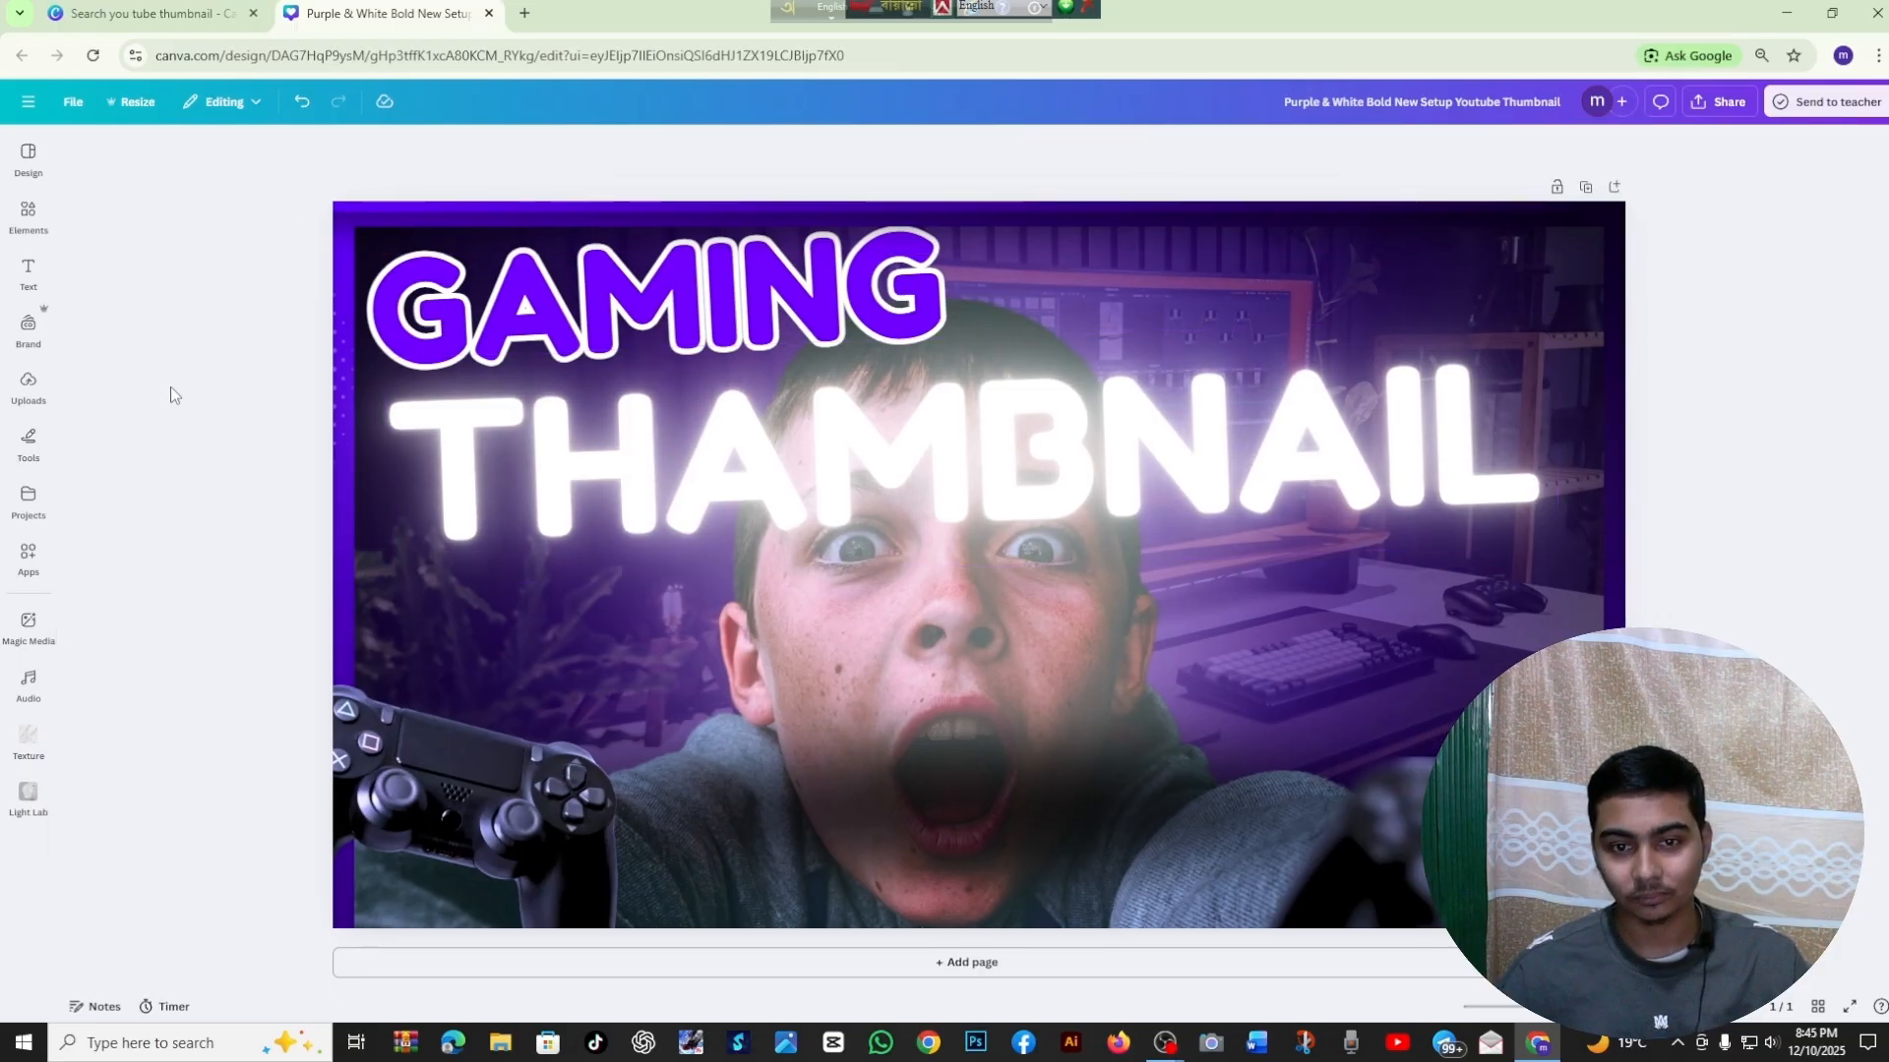
Try the Anton, League Spartan and Roboto fonts on the THAMBNAIL text
{"action": "left_click", "coordinate": [694, 477]}
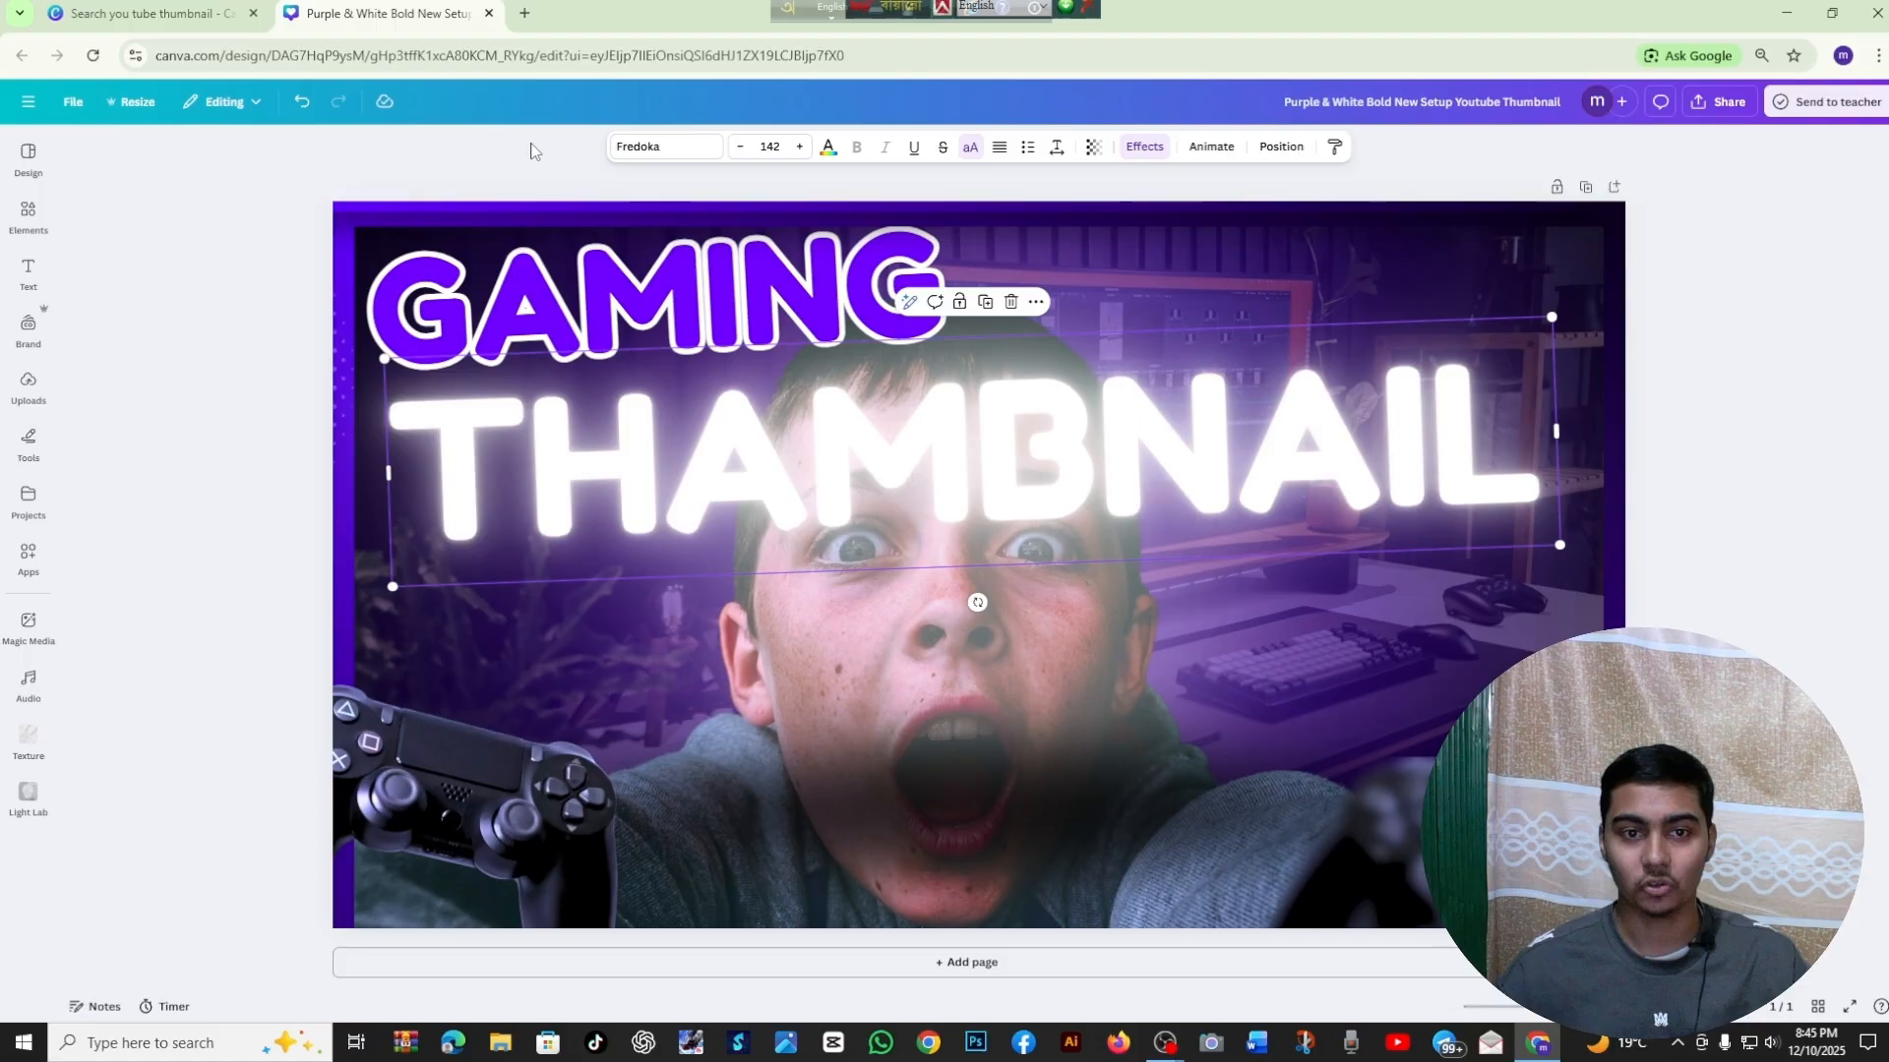
{"action": "left_click", "coordinate": [634, 149]}
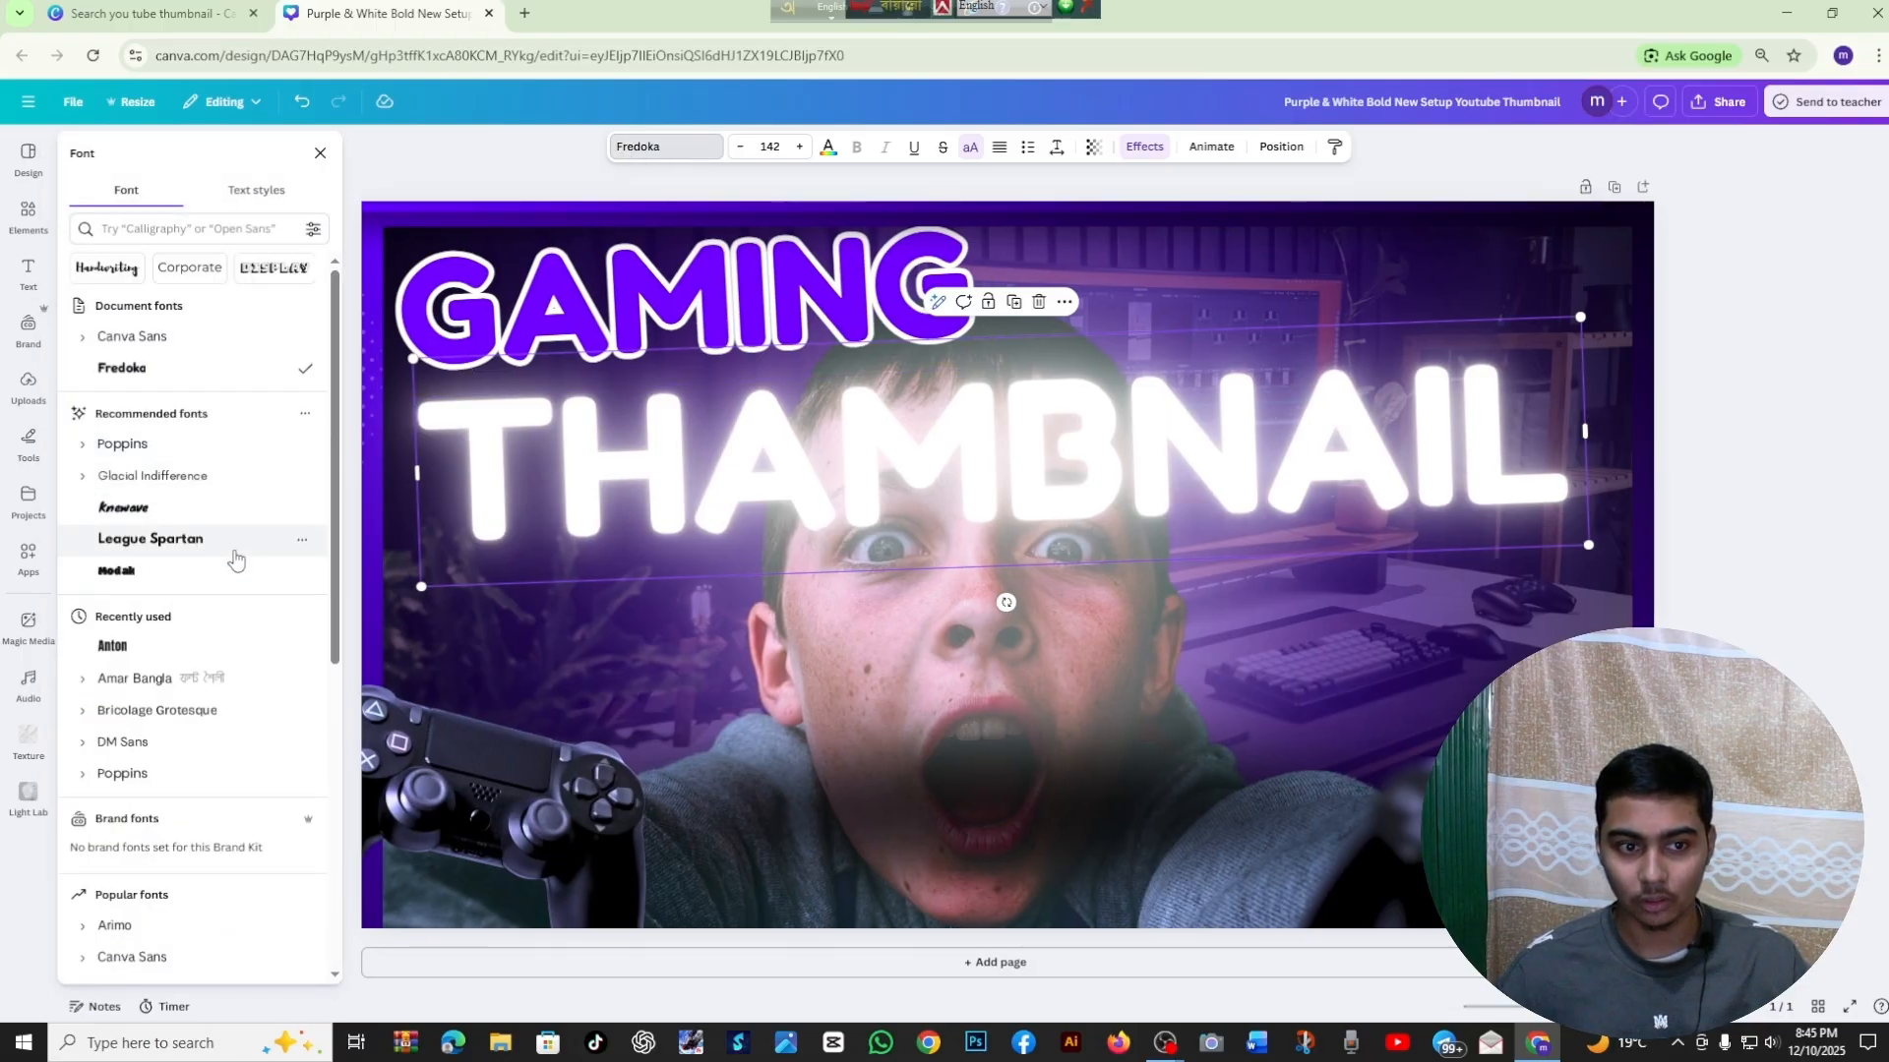
{"action": "scroll", "coordinate": [238, 416], "scroll_direction": "down", "scroll_amount": 7}
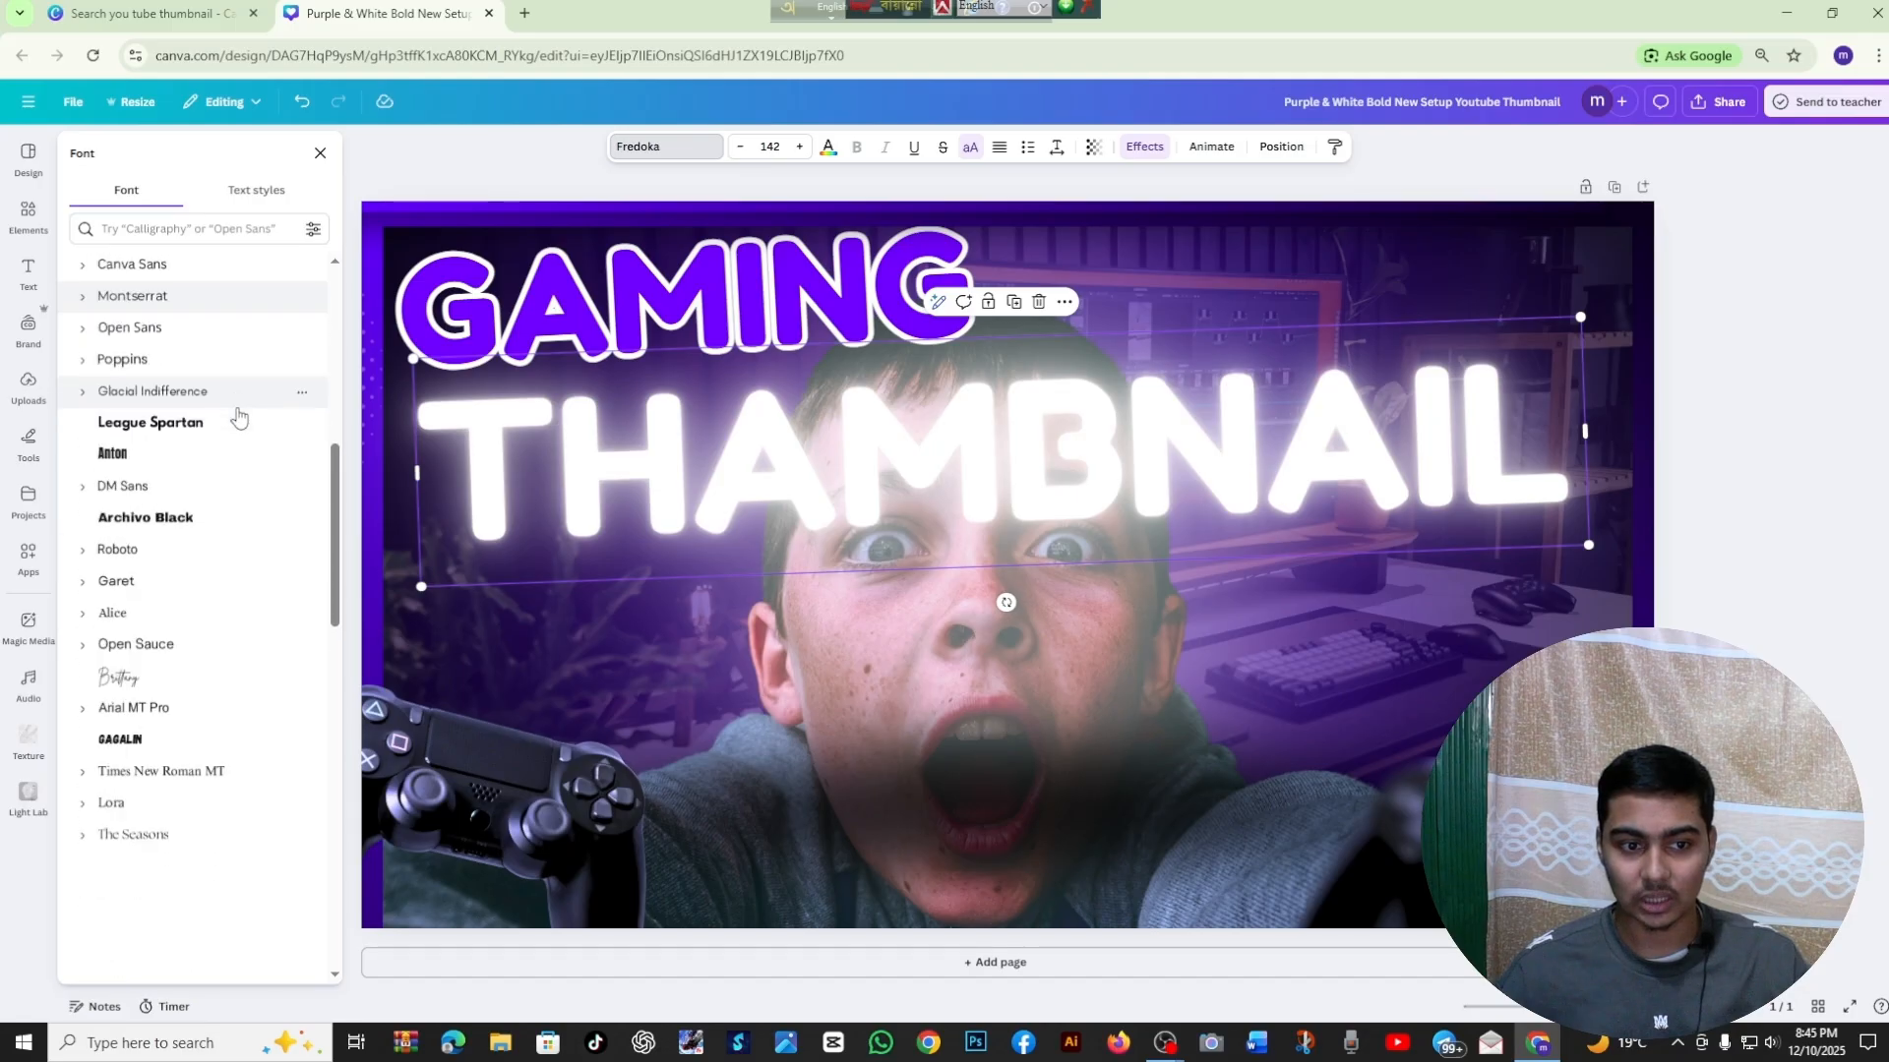
{"action": "left_click", "coordinate": [228, 454]}
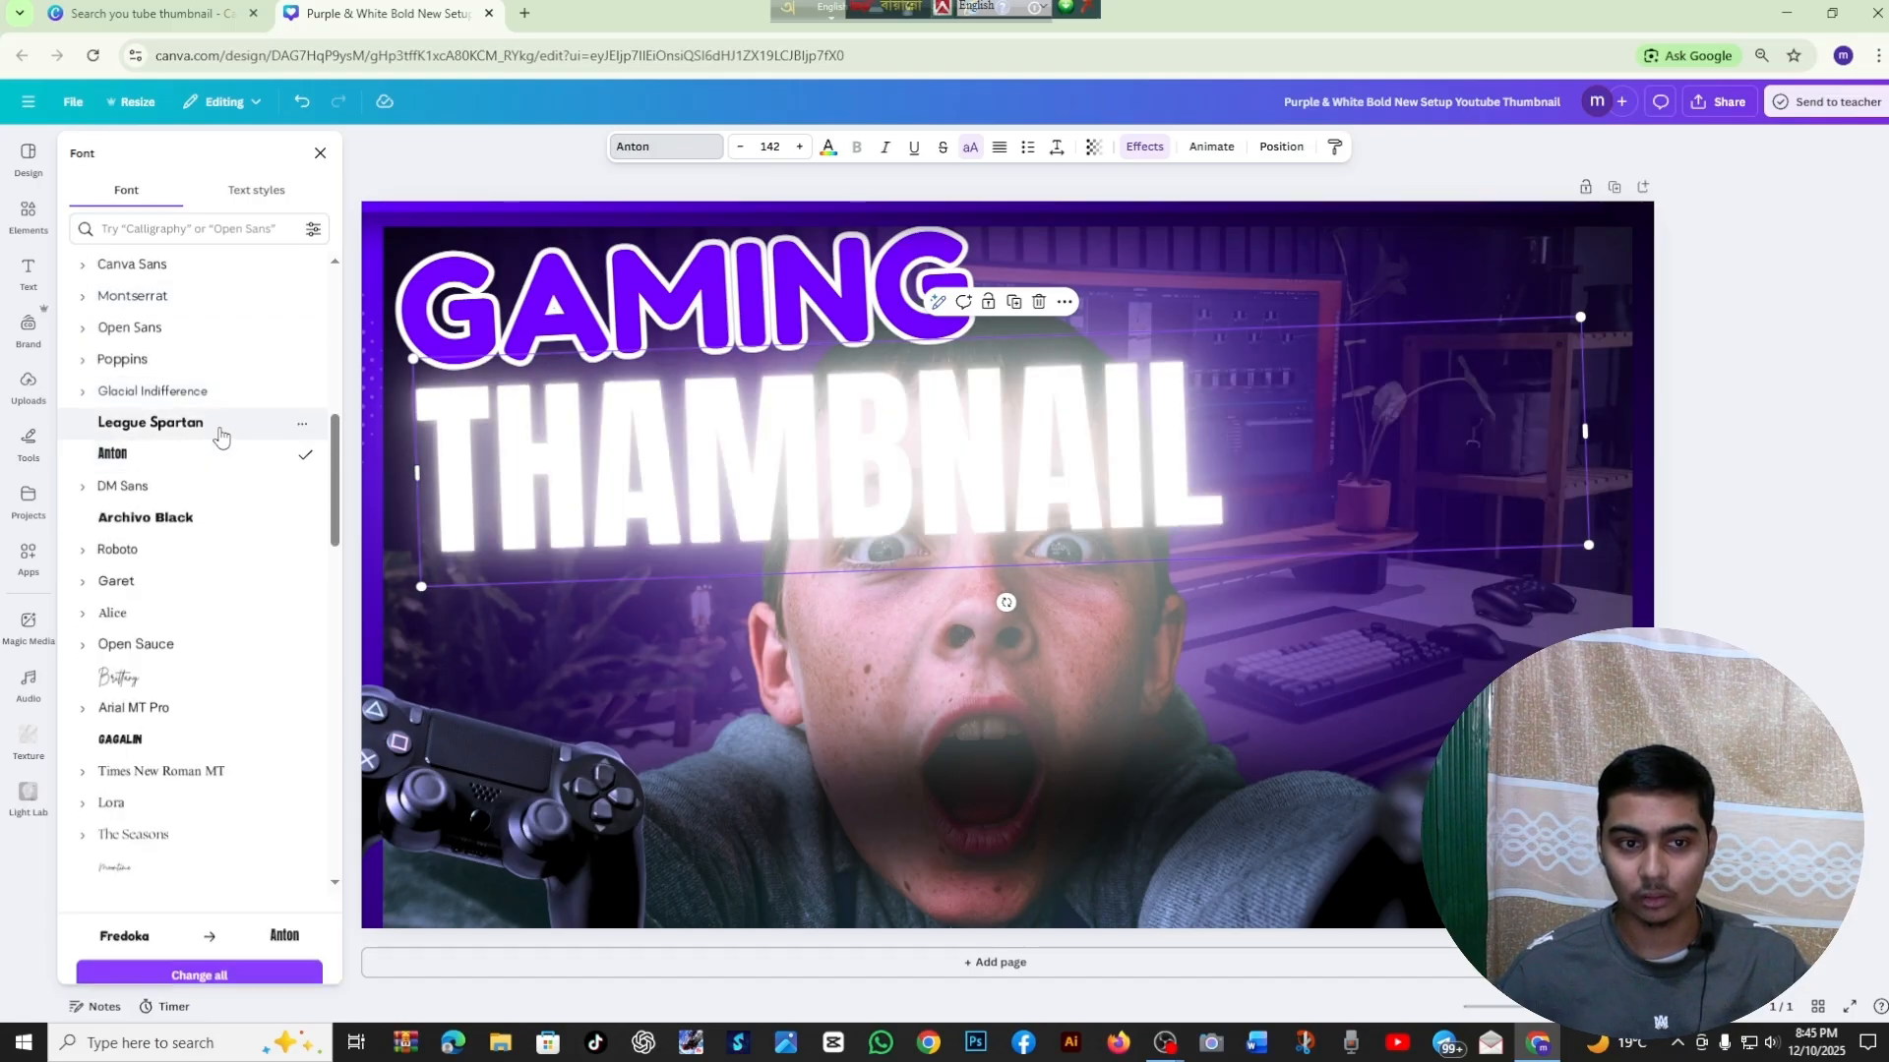
{"action": "left_click", "coordinate": [220, 433]}
{"action": "left_click", "coordinate": [203, 581]}
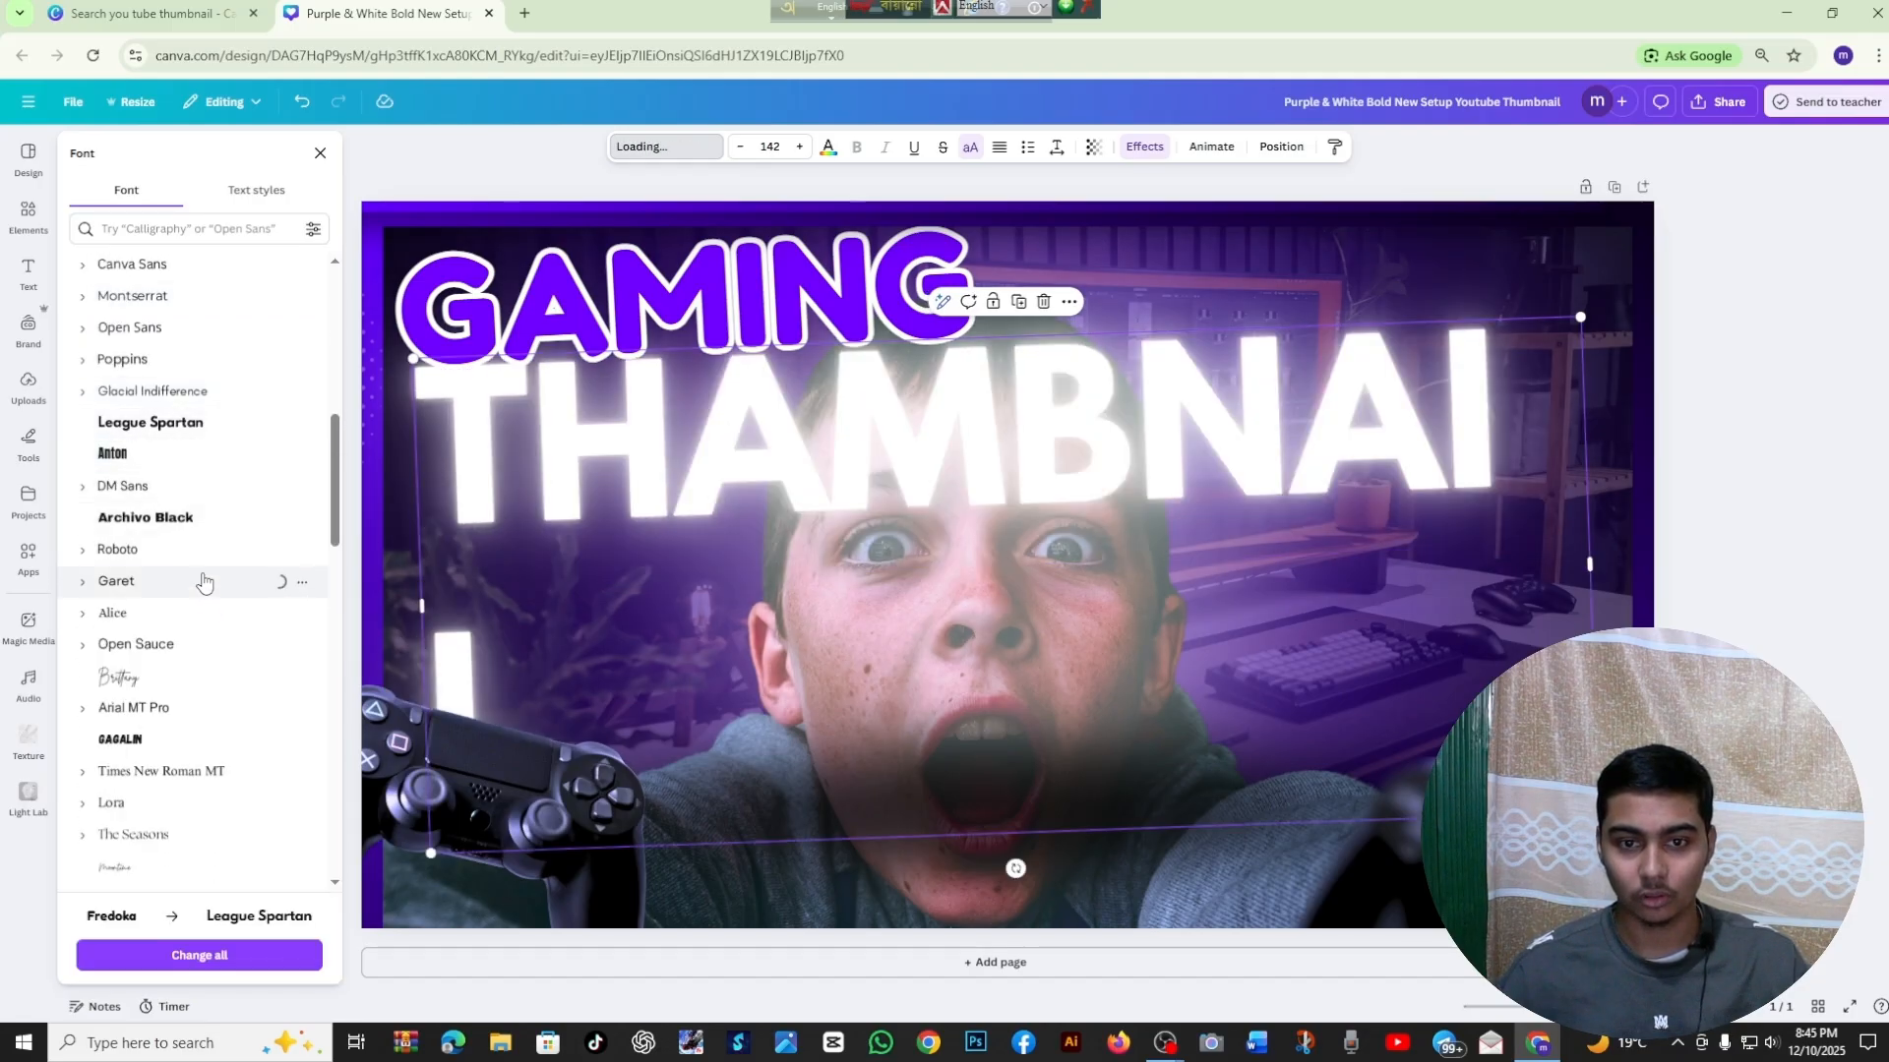
{"action": "left_click", "coordinate": [198, 549]}
Try the Shrikhand and Horizon fonts on the THAMBNAIL text
{"action": "scroll", "coordinate": [195, 600], "scroll_direction": "down", "scroll_amount": 3}
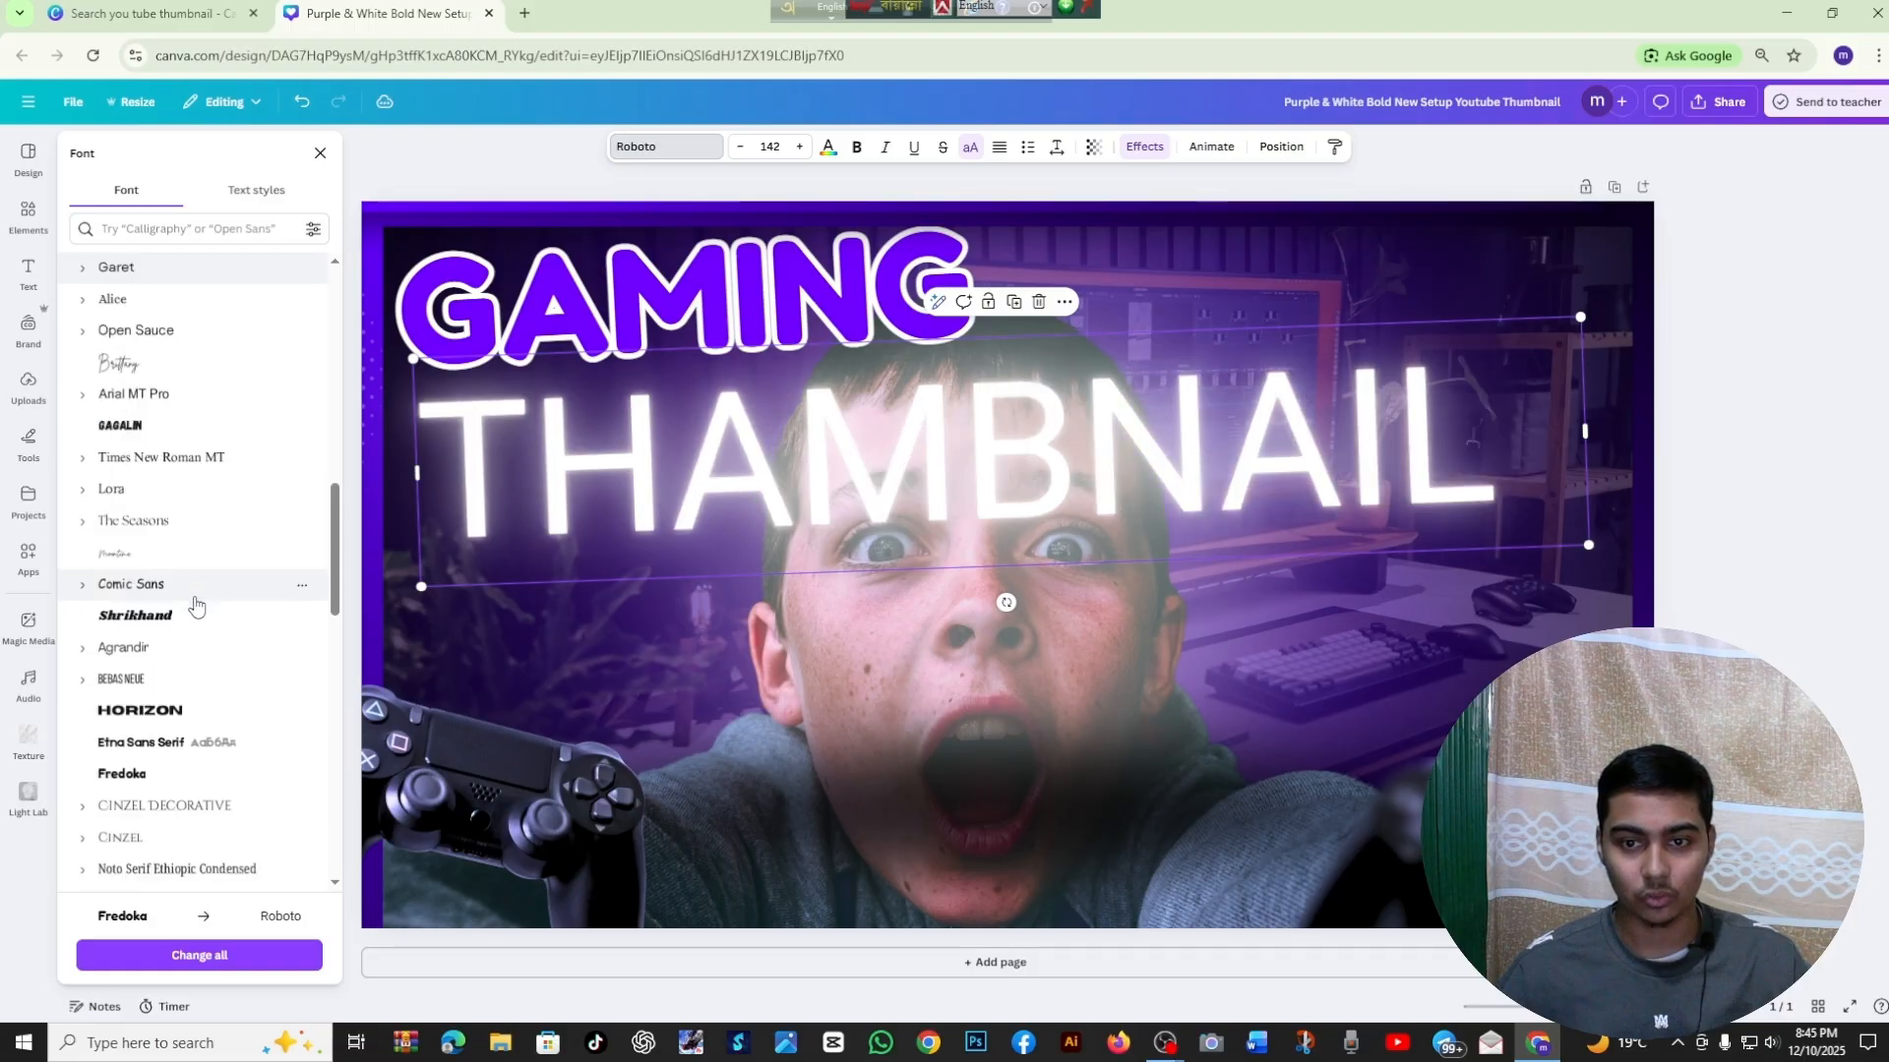
{"action": "scroll", "coordinate": [195, 601], "scroll_direction": "down", "scroll_amount": 1}
{"action": "left_click", "coordinate": [195, 599]}
{"action": "left_click", "coordinate": [182, 540]}
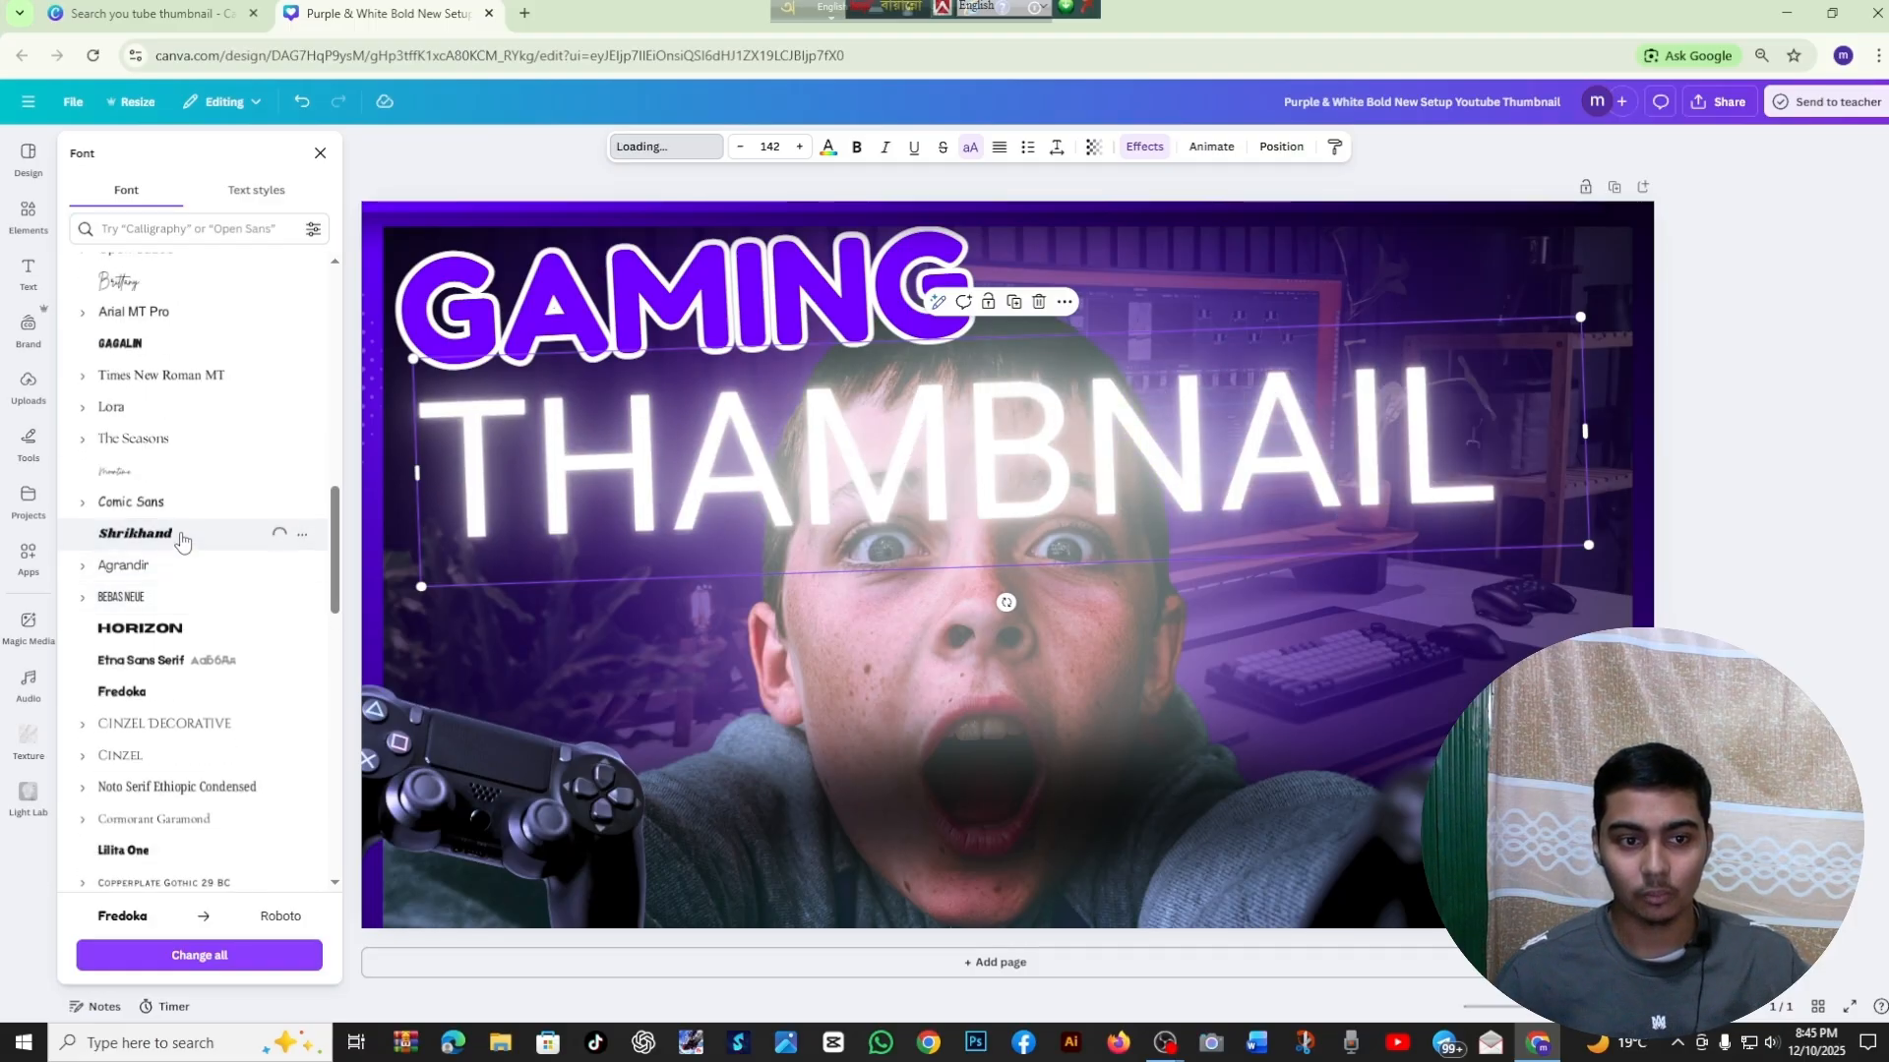
{"action": "left_click", "coordinate": [193, 635]}
Try the Bodoni FLF font on the THAMBNAIL text and settle on Impact
{"action": "scroll", "coordinate": [191, 627], "scroll_direction": "down", "scroll_amount": 4}
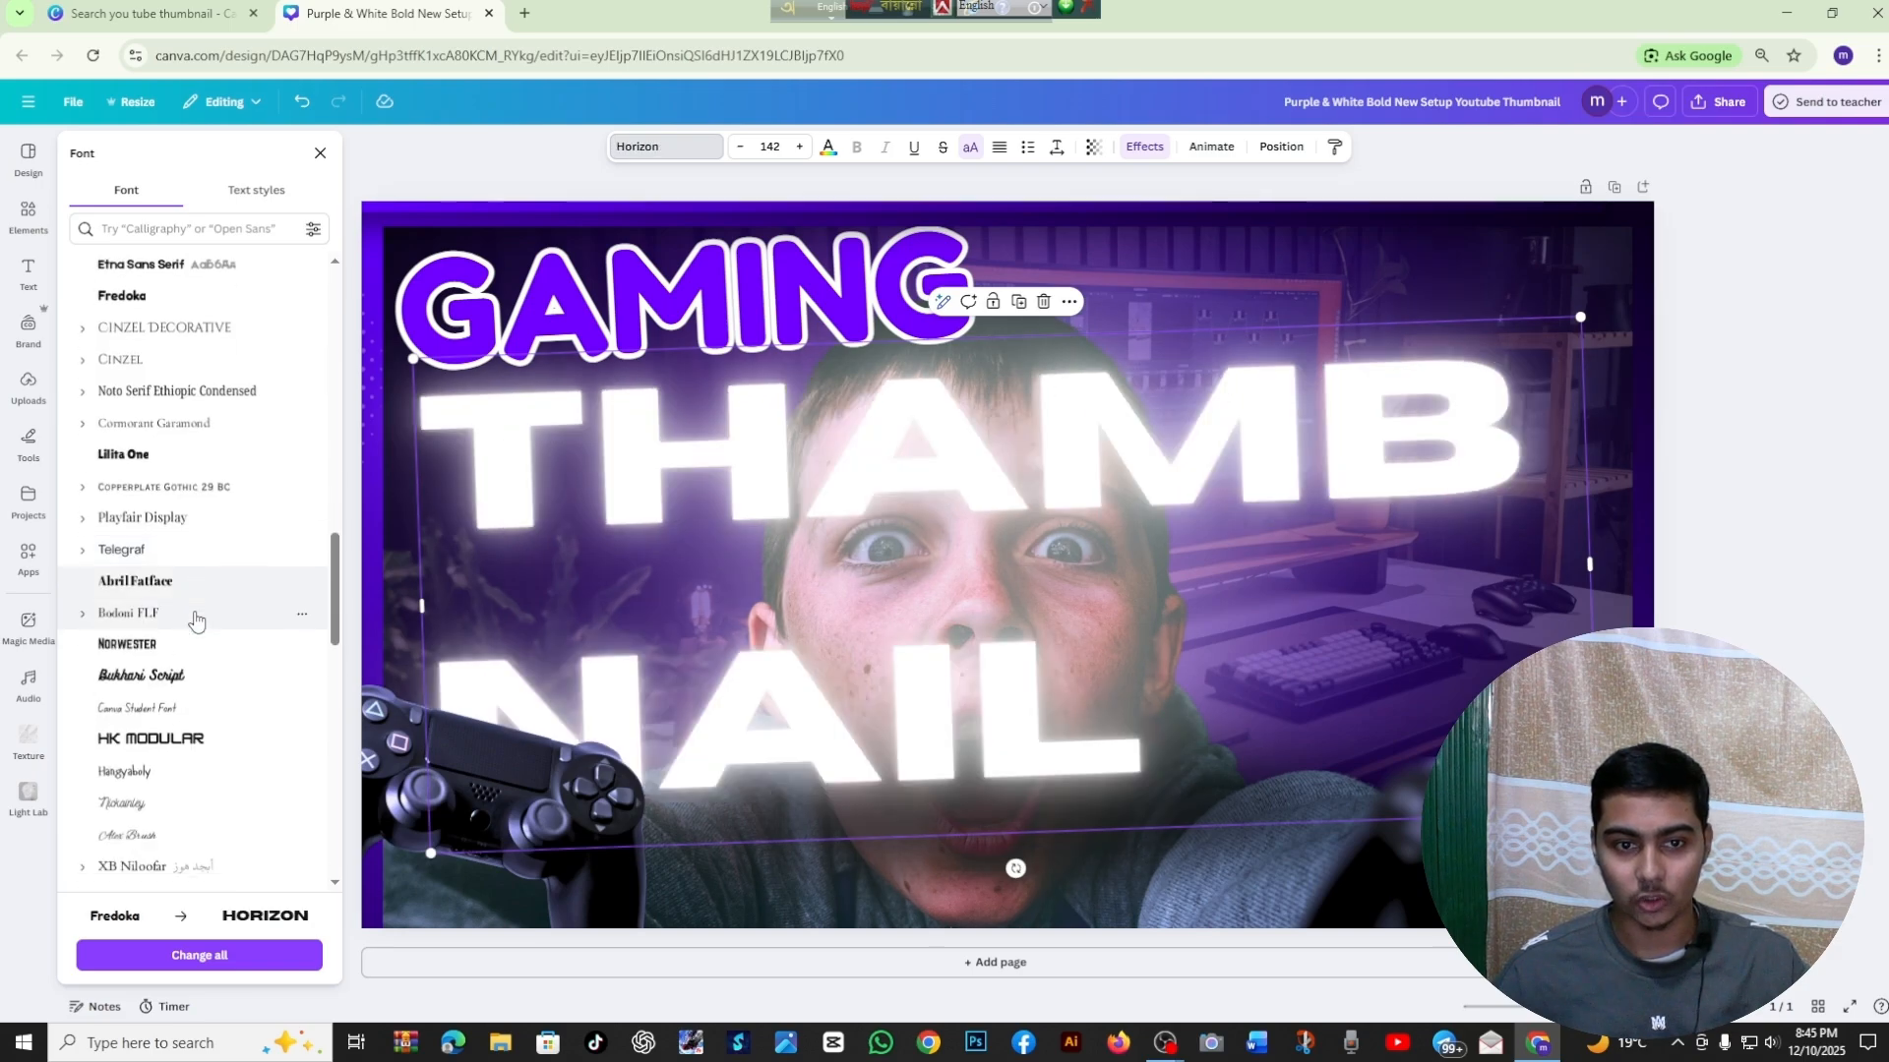
{"action": "left_click", "coordinate": [191, 616]}
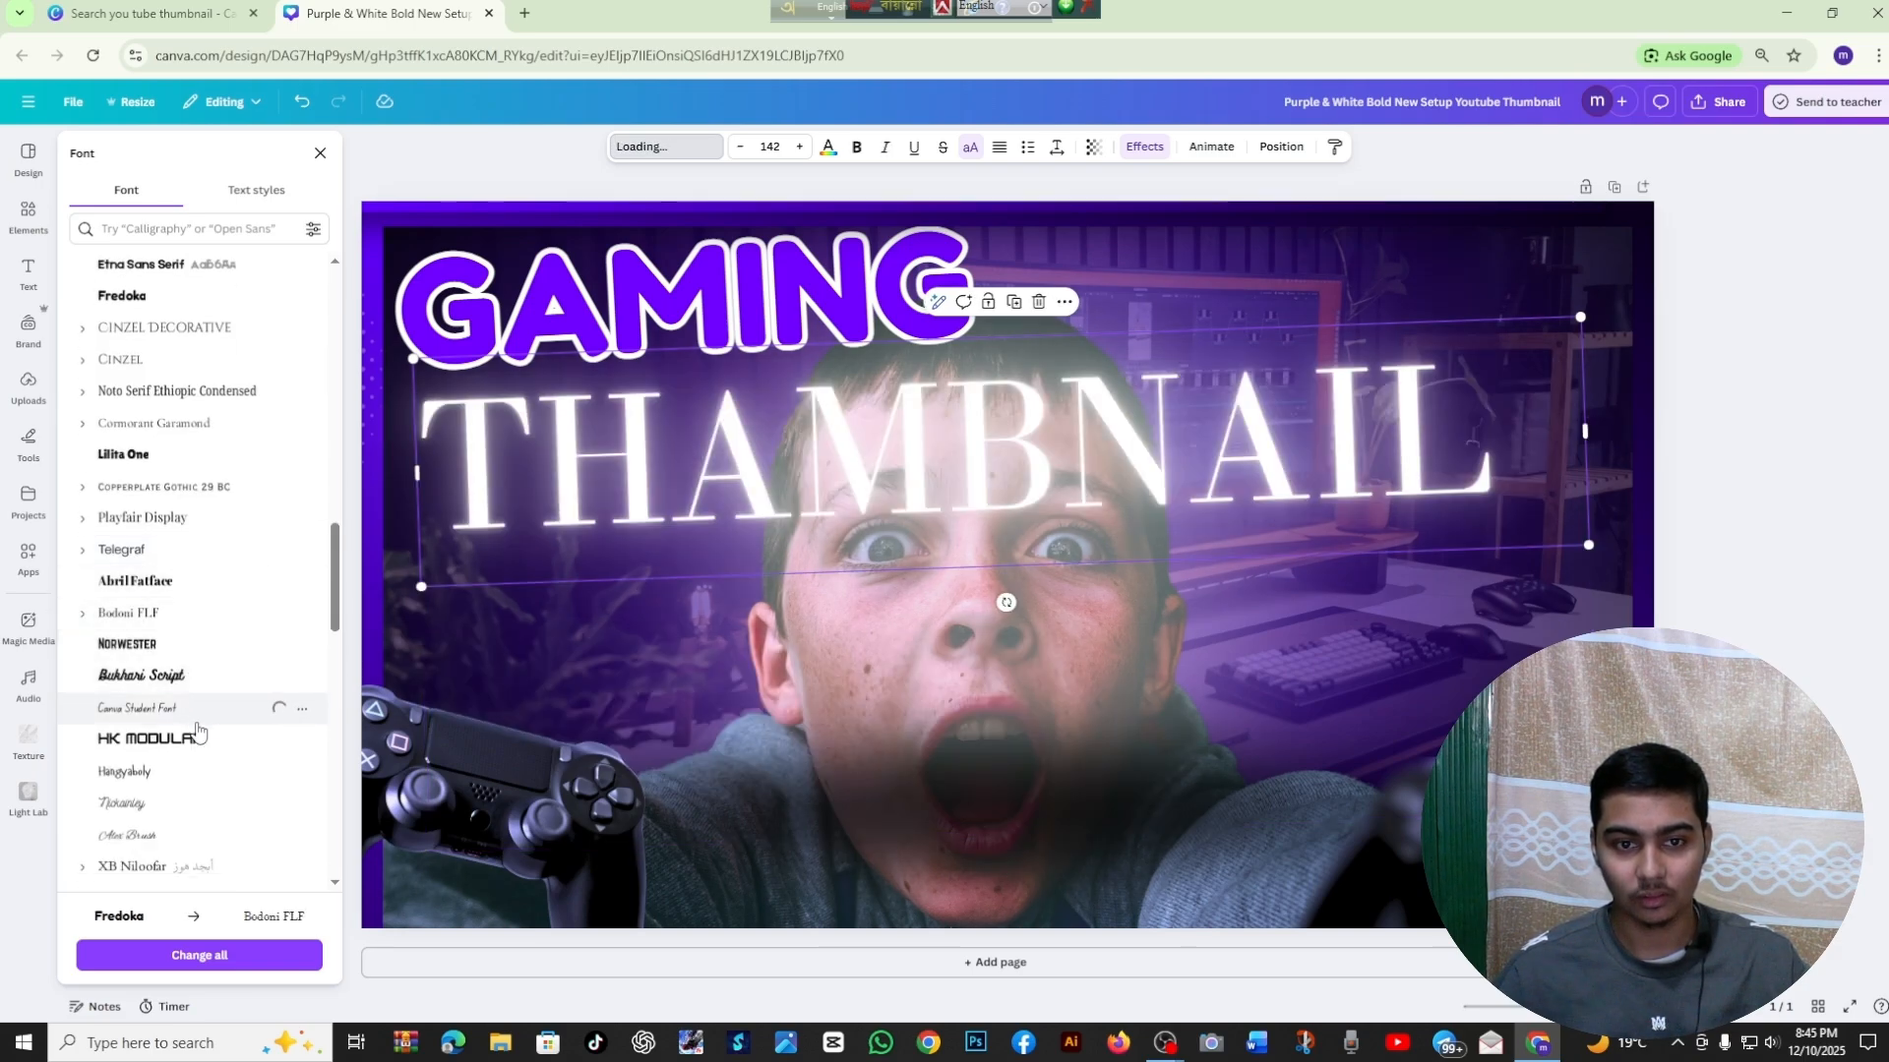
{"action": "scroll", "coordinate": [191, 688], "scroll_direction": "down", "scroll_amount": 5}
{"action": "left_click", "coordinate": [167, 559]}
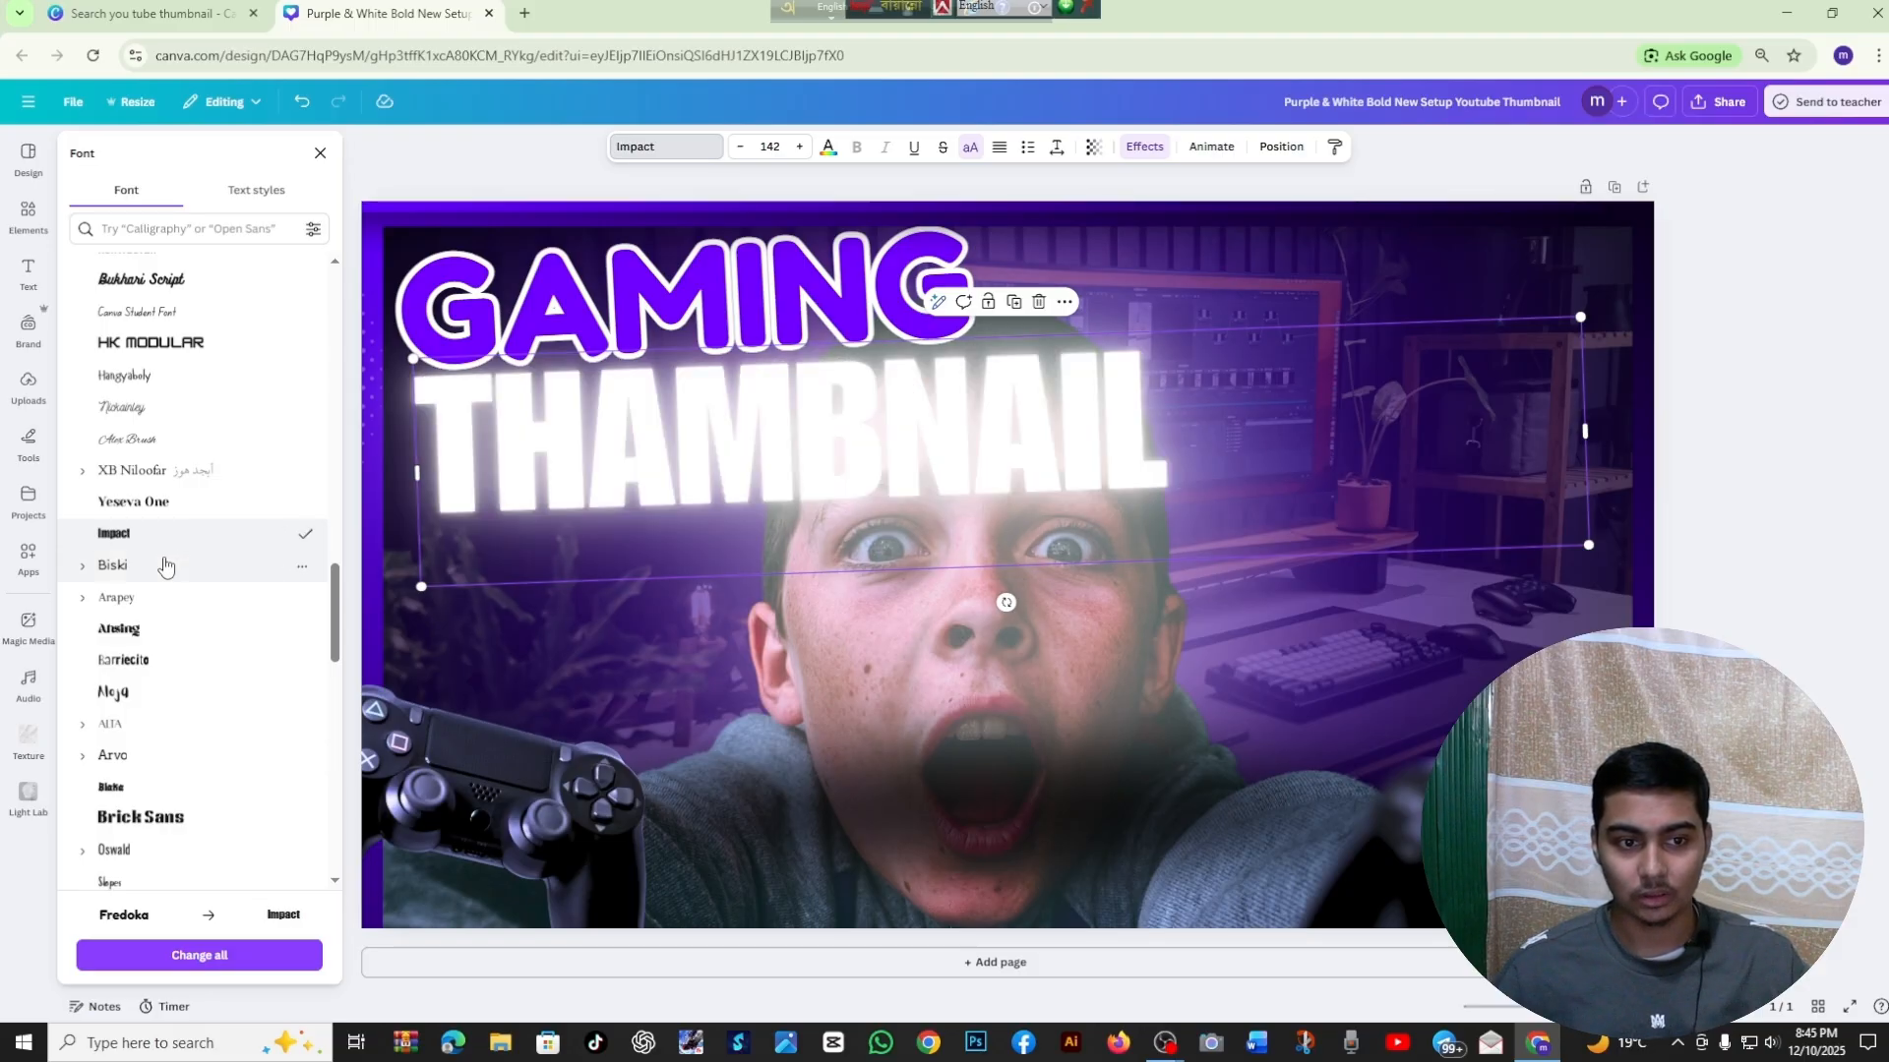
Enlarge the THAMBNAIL text to size 222 and place it below GAMING across the thumbnail's width
{"action": "left_click", "coordinate": [320, 152]}
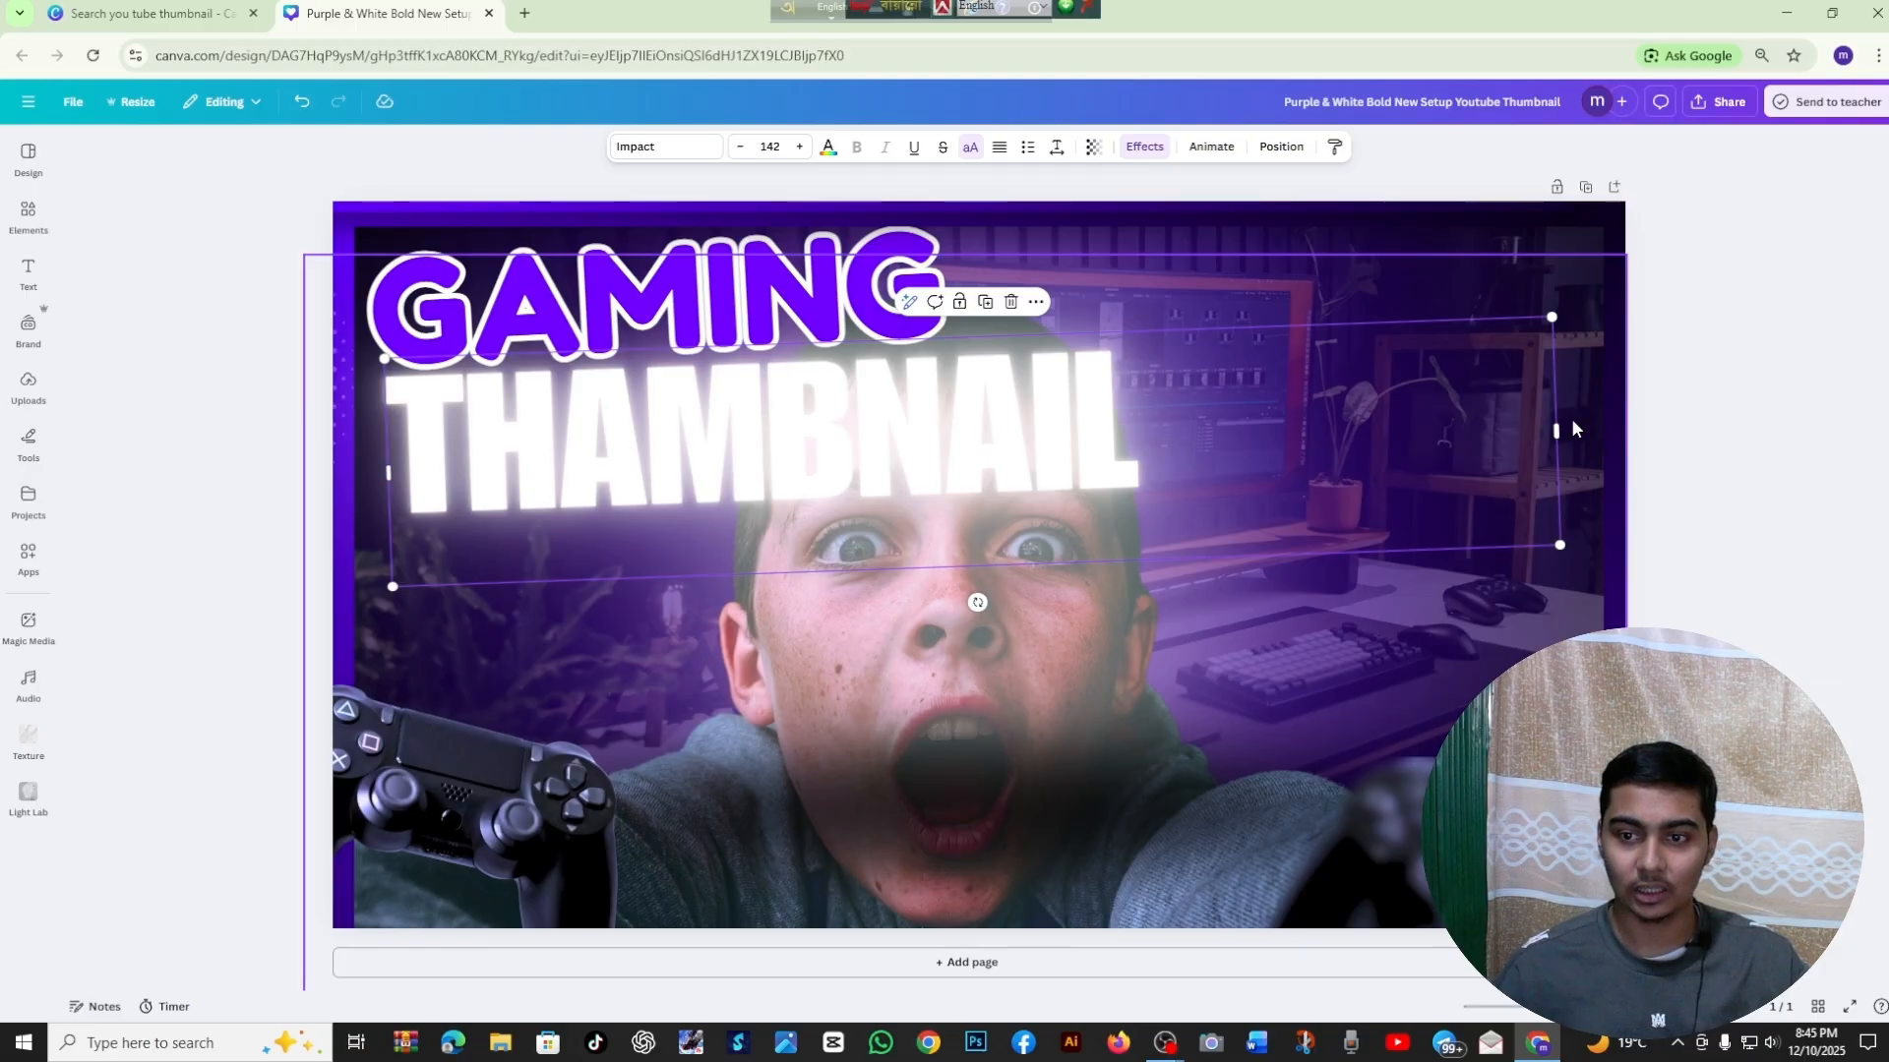
{"action": "left_click_drag", "start_coordinate": [1572, 421], "coordinate": [1160, 463]}
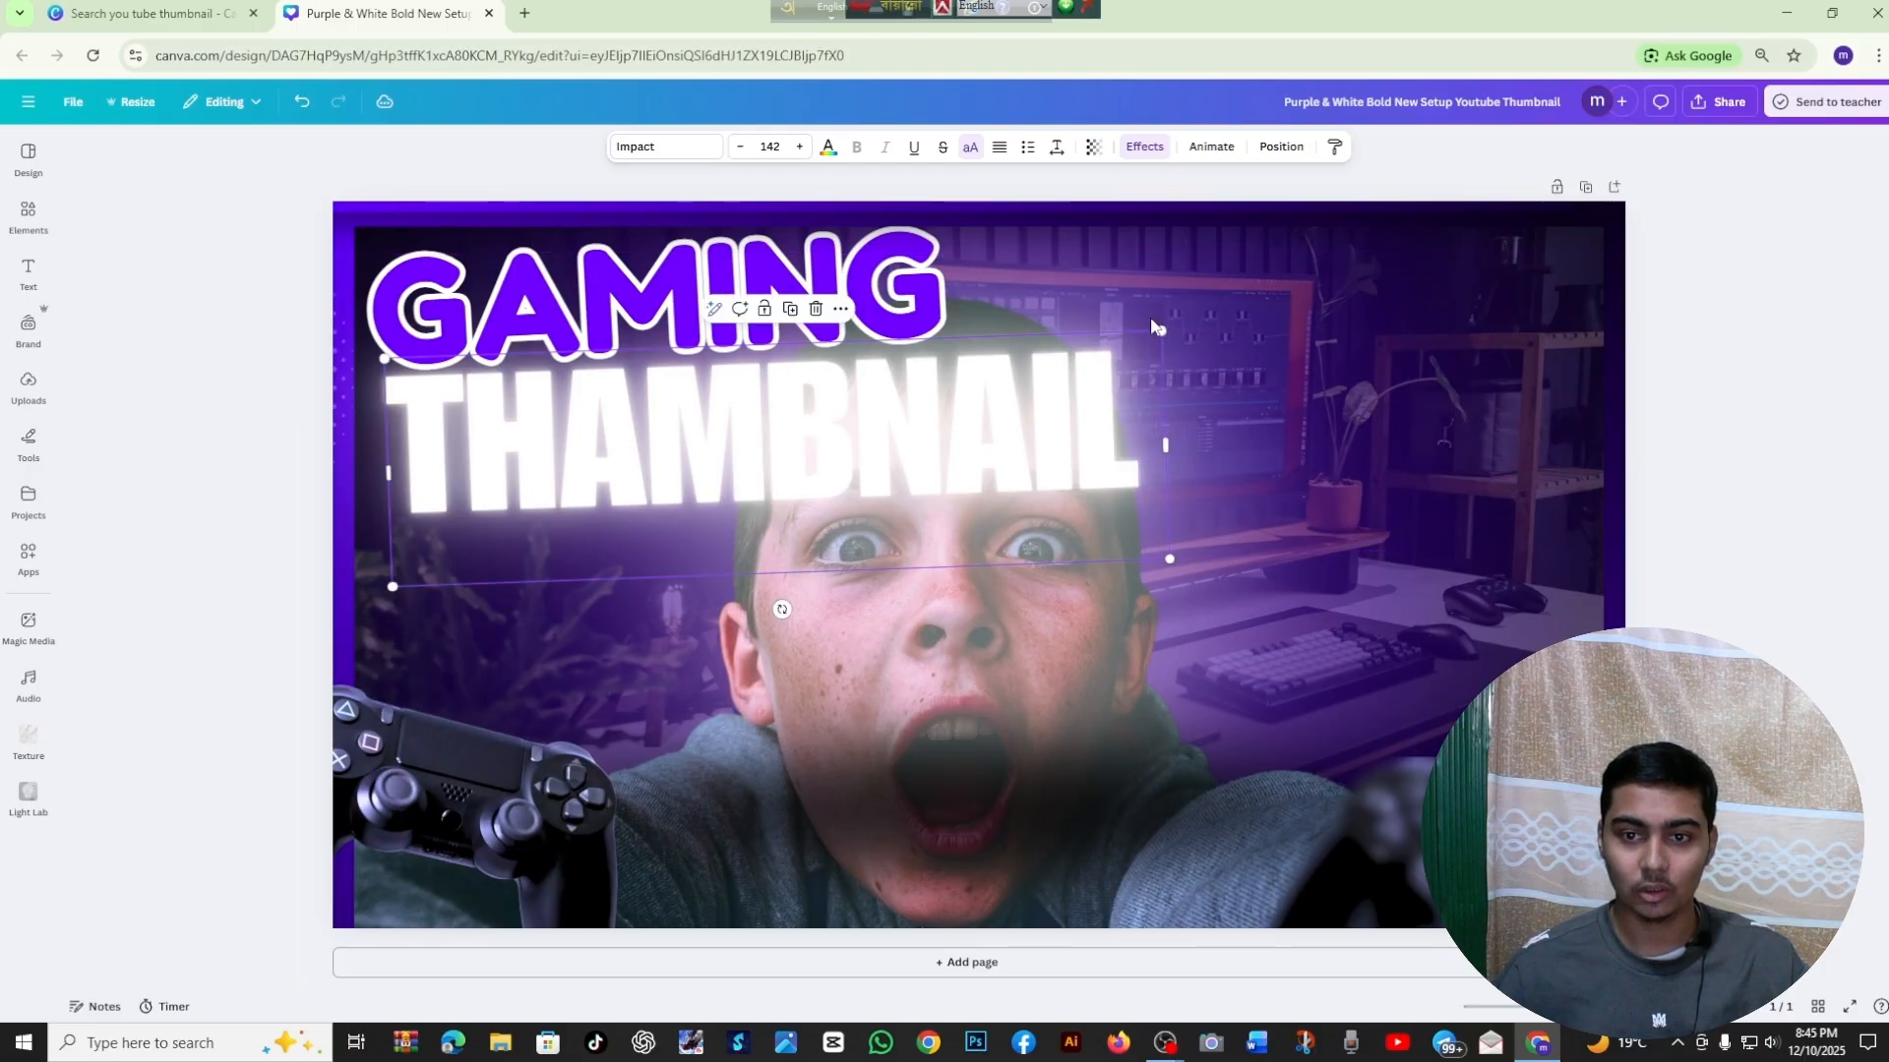
{"action": "left_click_drag", "start_coordinate": [1164, 330], "coordinate": [1638, 248]}
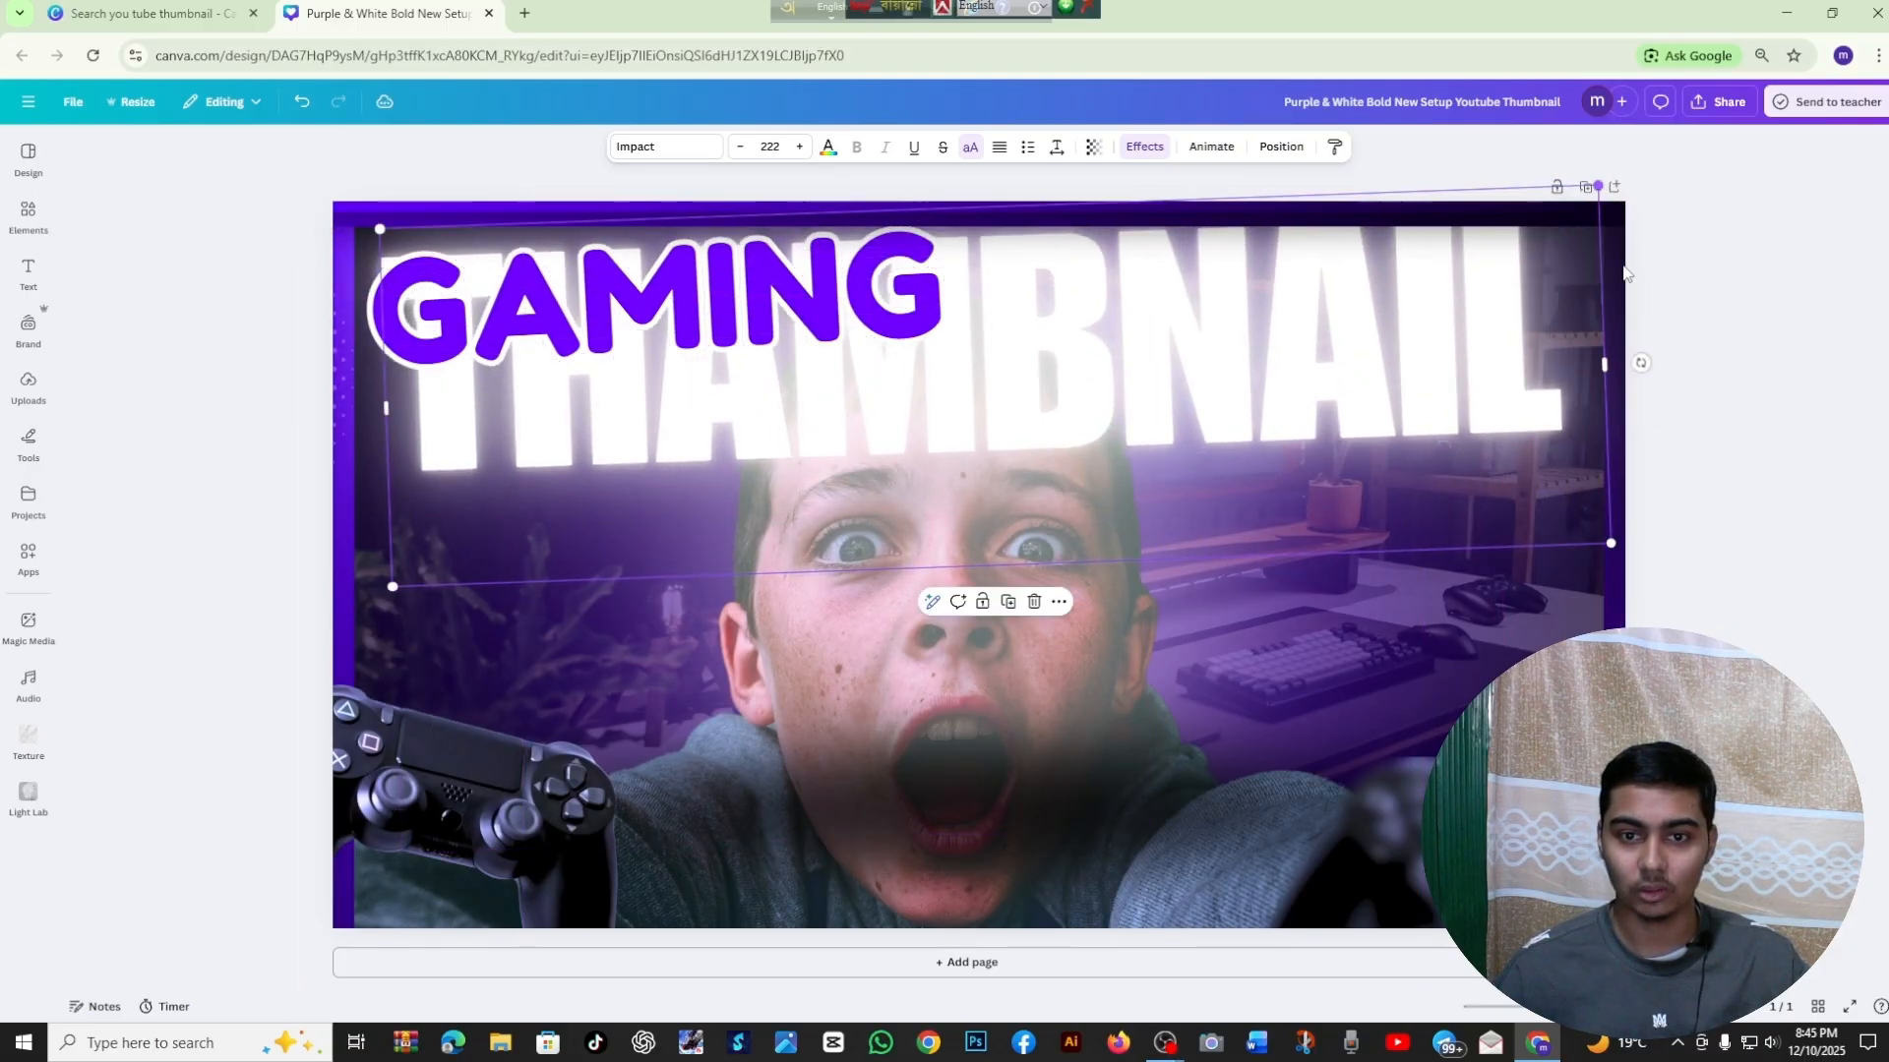
{"action": "left_click_drag", "start_coordinate": [1407, 413], "coordinate": [1404, 512]}
{"action": "left_click", "coordinate": [1668, 460]}
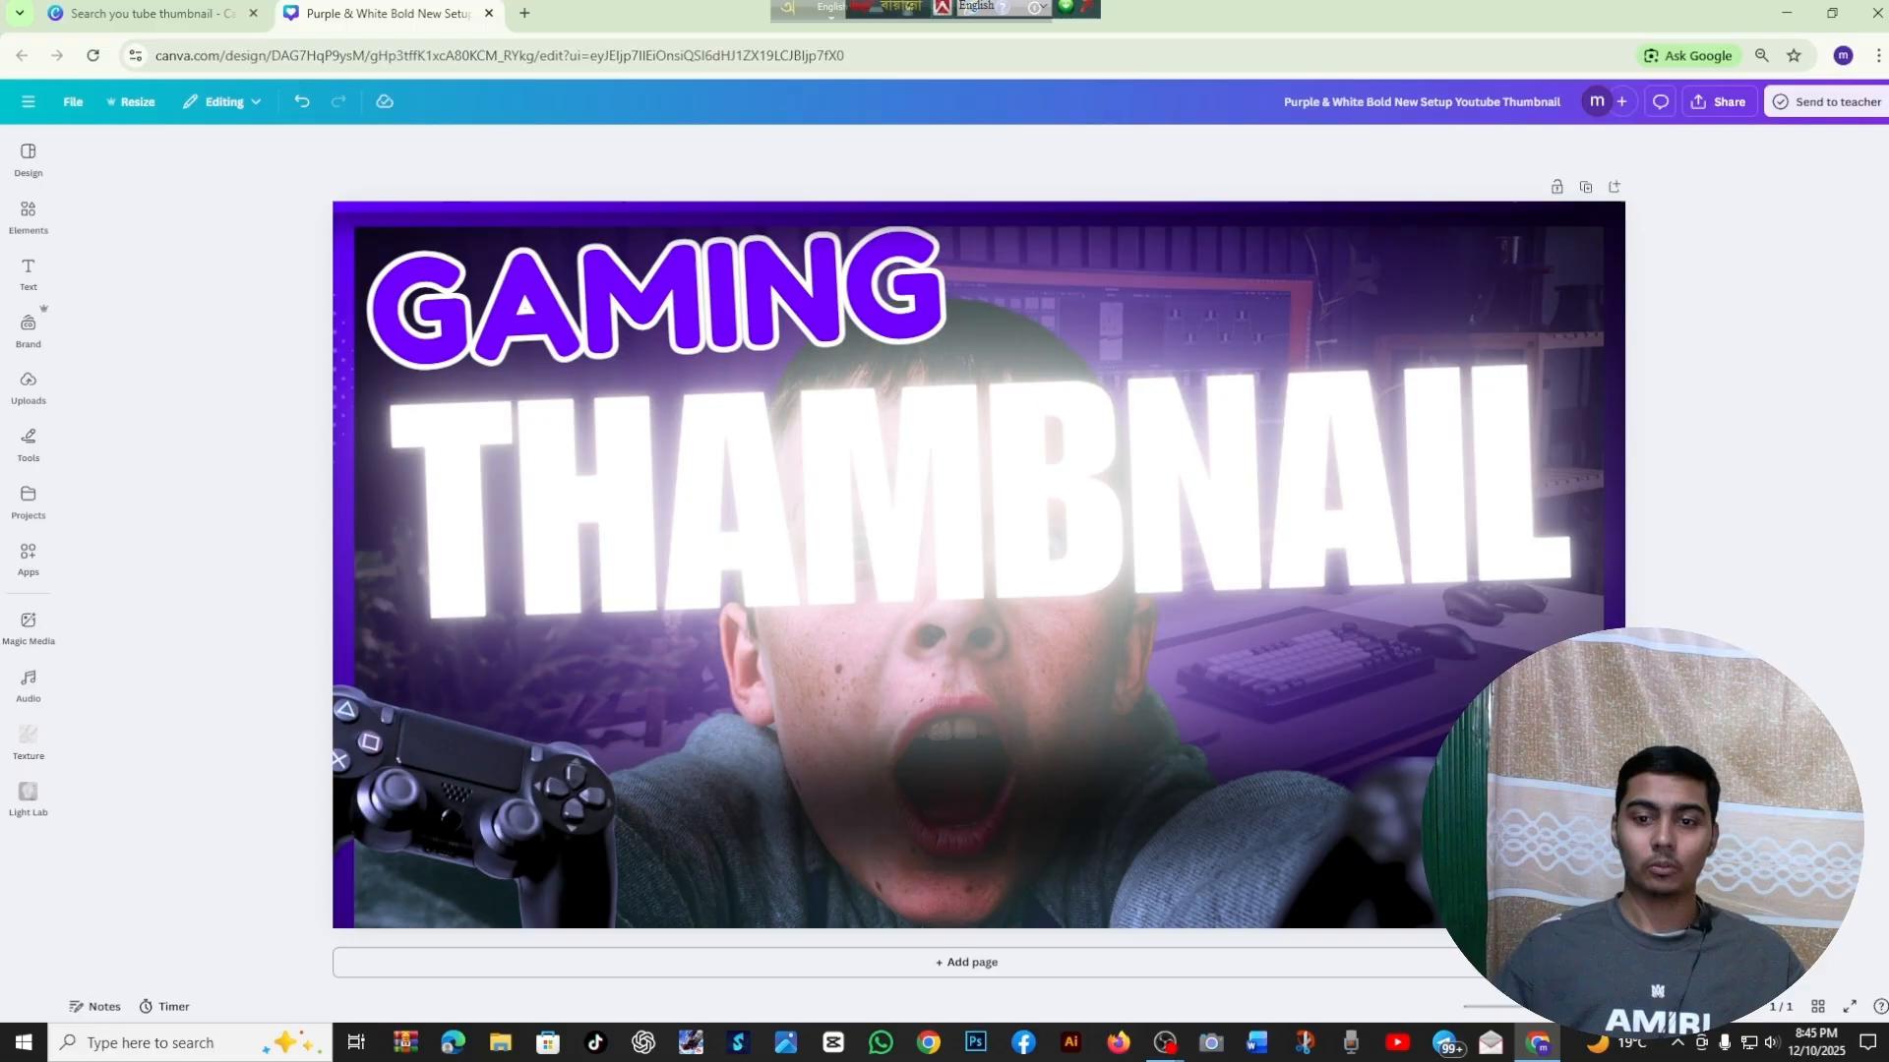
Move the boy's photo to the front of the layer order, ahead of the THAMBNAIL text
{"action": "left_click", "coordinate": [1414, 417]}
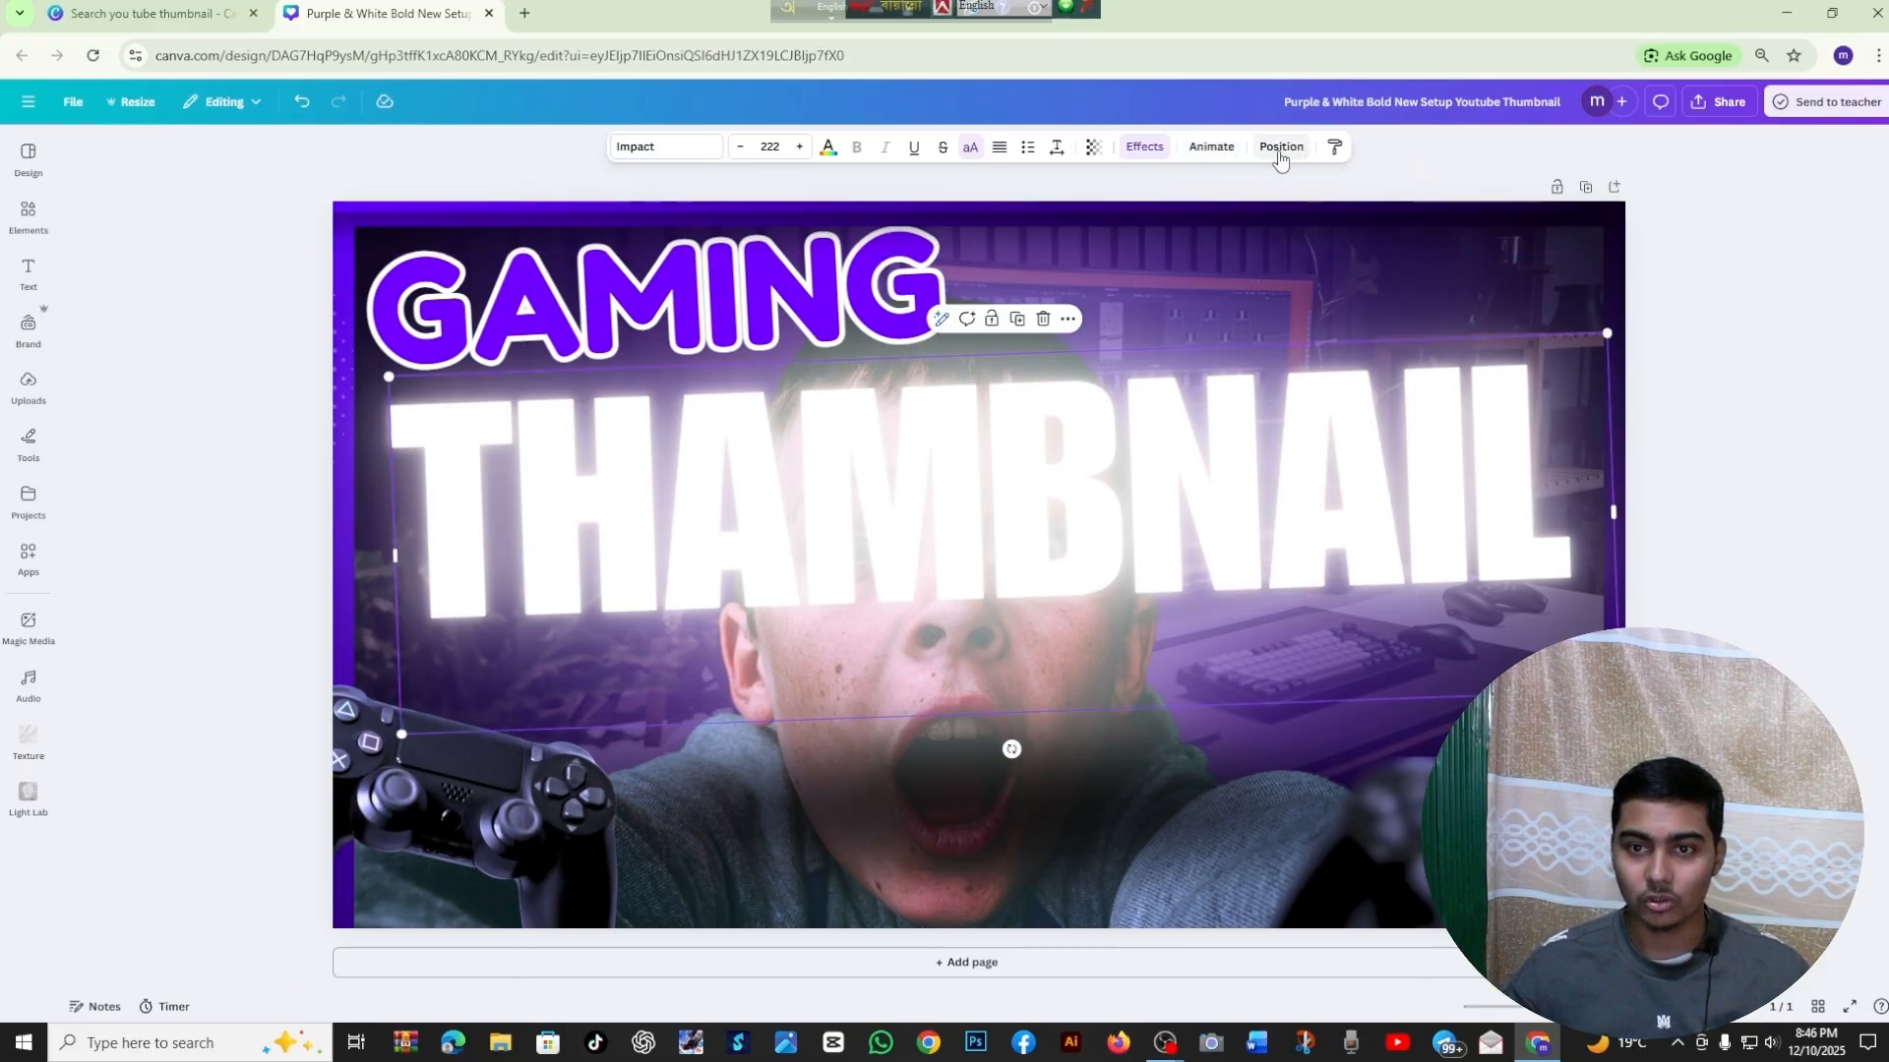
{"action": "left_click", "coordinate": [1280, 147]}
{"action": "left_click", "coordinate": [163, 890]}
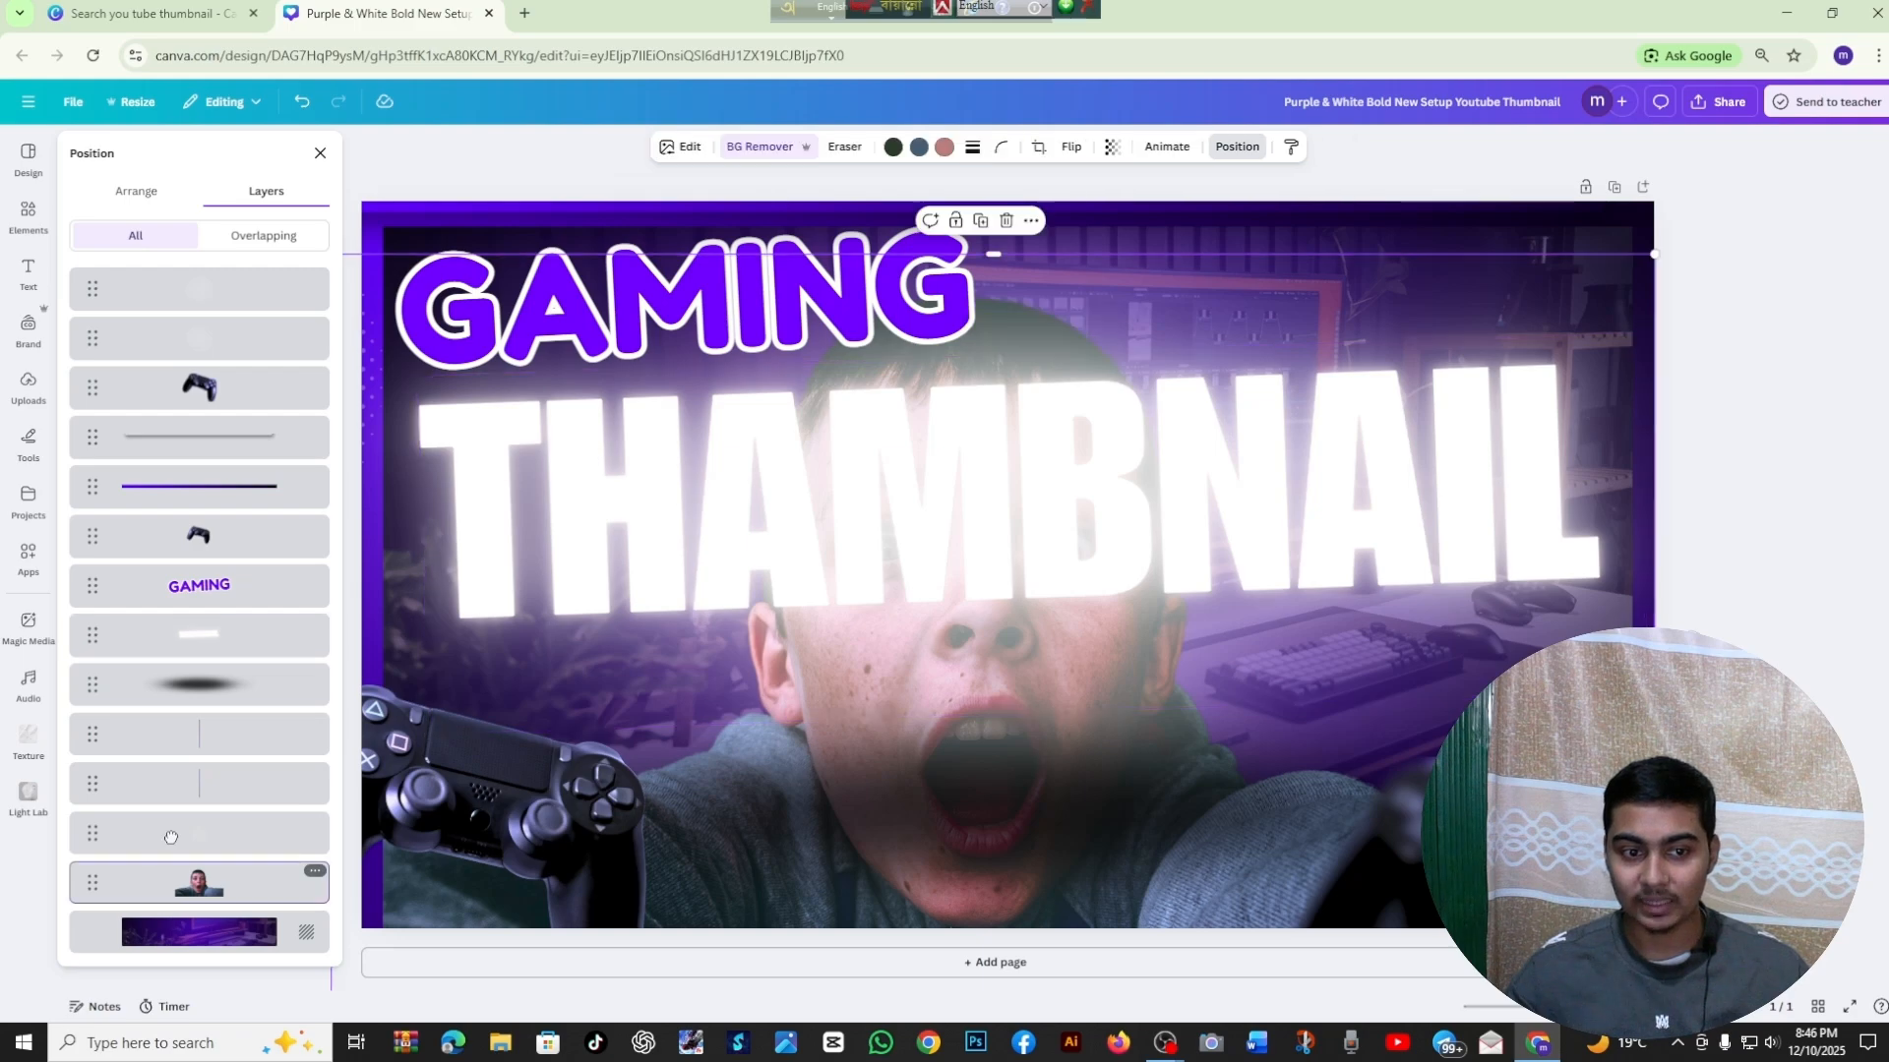
{"action": "left_click_drag", "start_coordinate": [172, 880], "coordinate": [163, 284]}
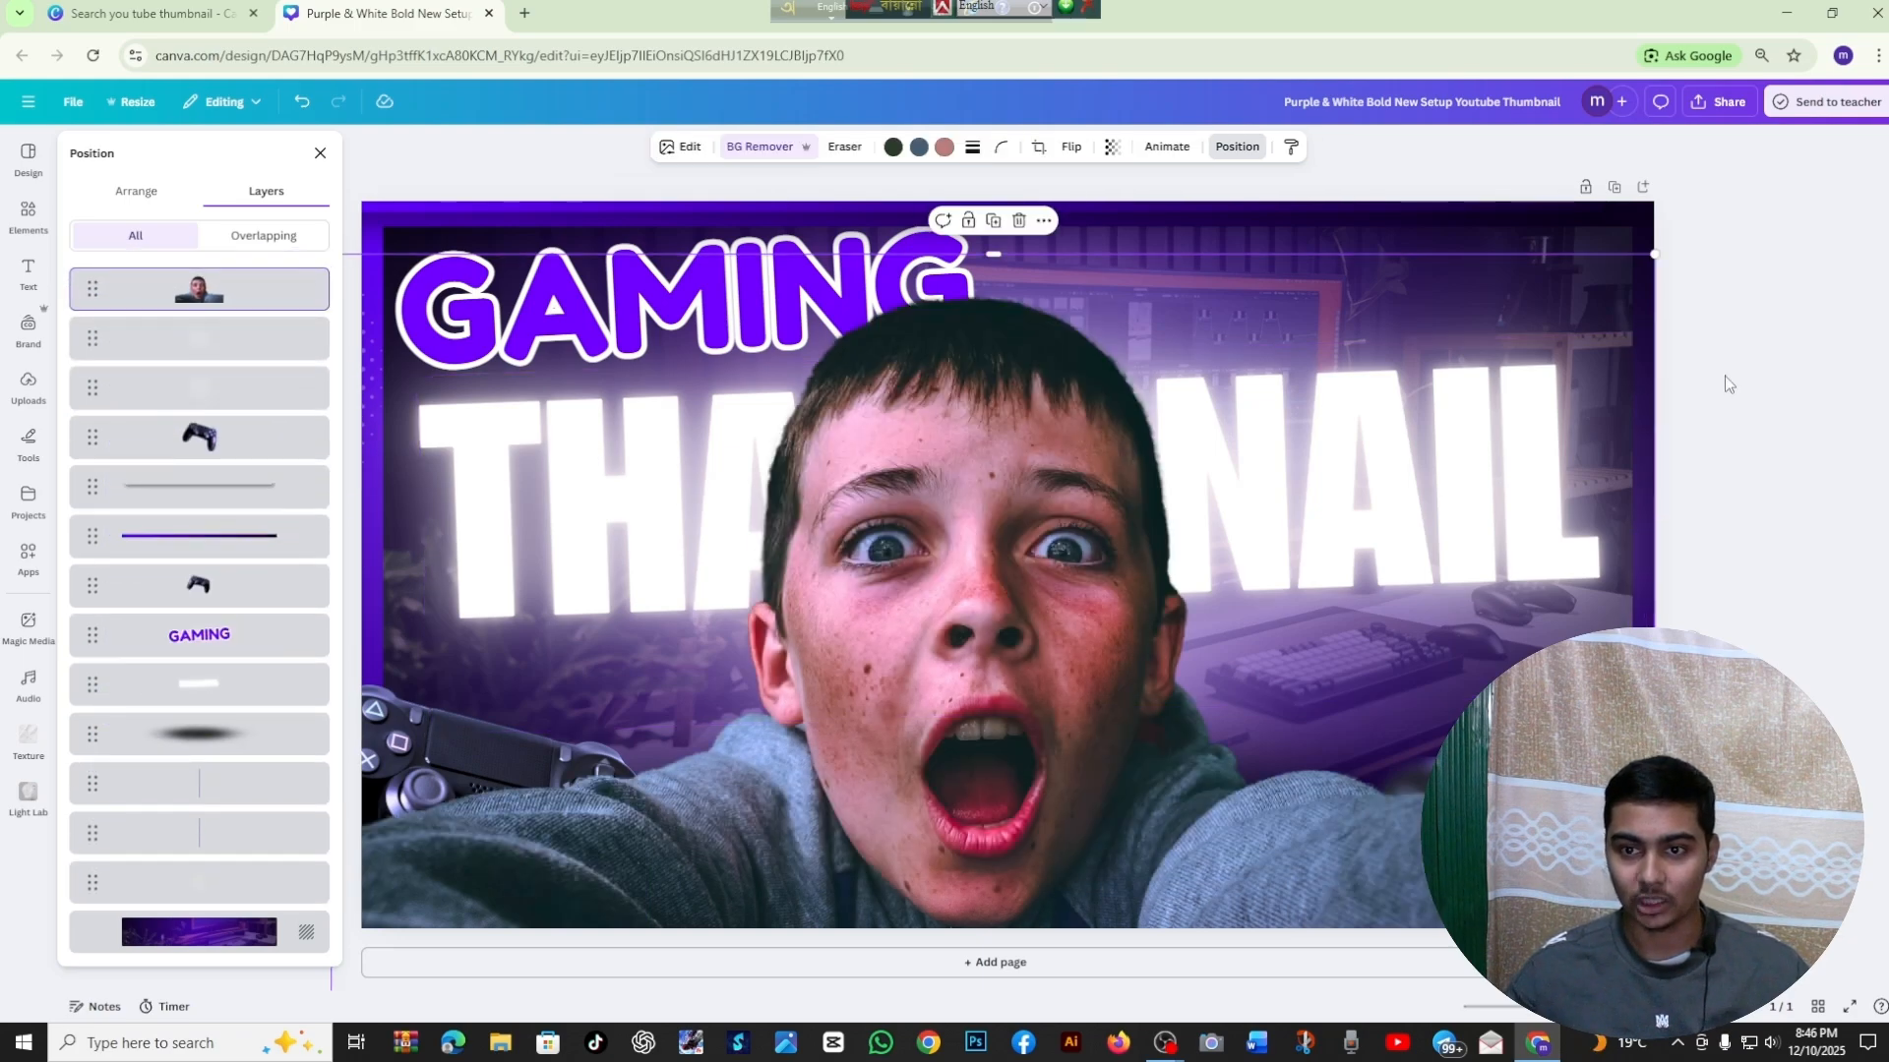
{"action": "left_click", "coordinate": [1834, 366]}
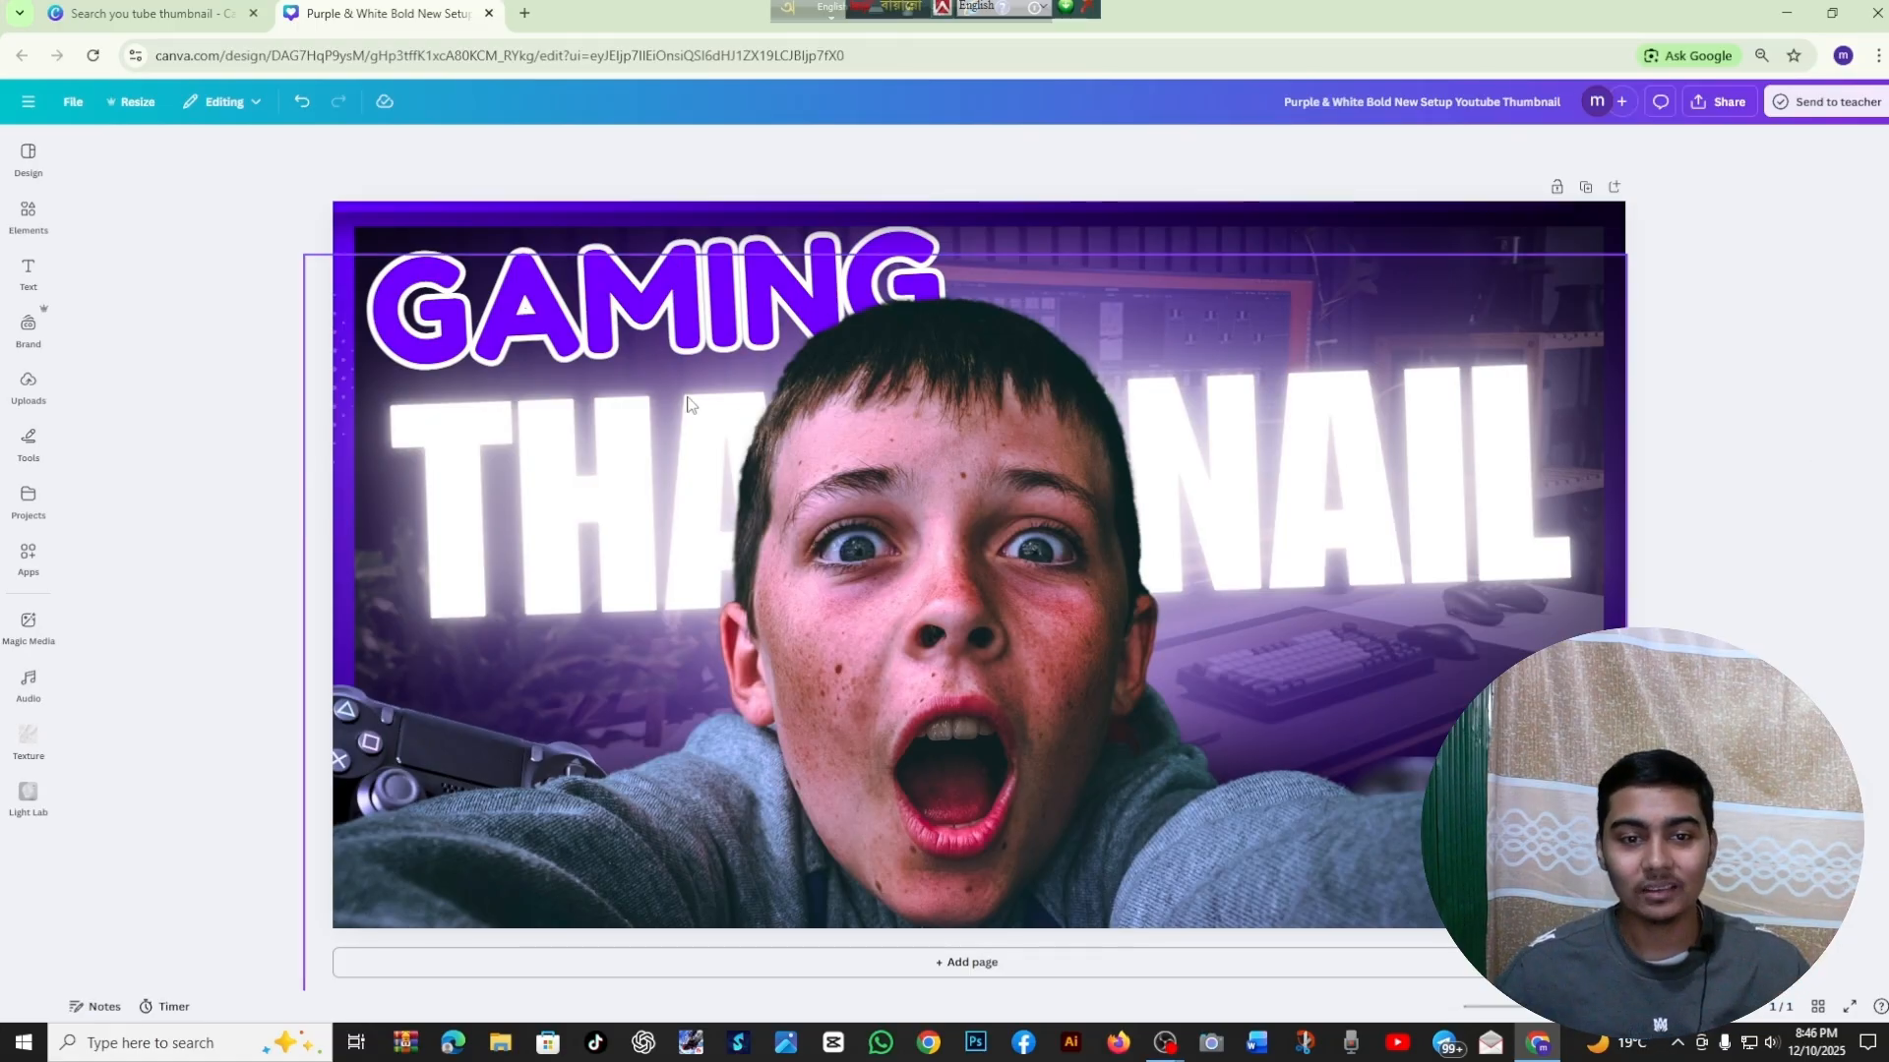
Shift the GAMING text slightly down, closer to the THAMBNAIL text
{"action": "left_click", "coordinate": [1414, 484]}
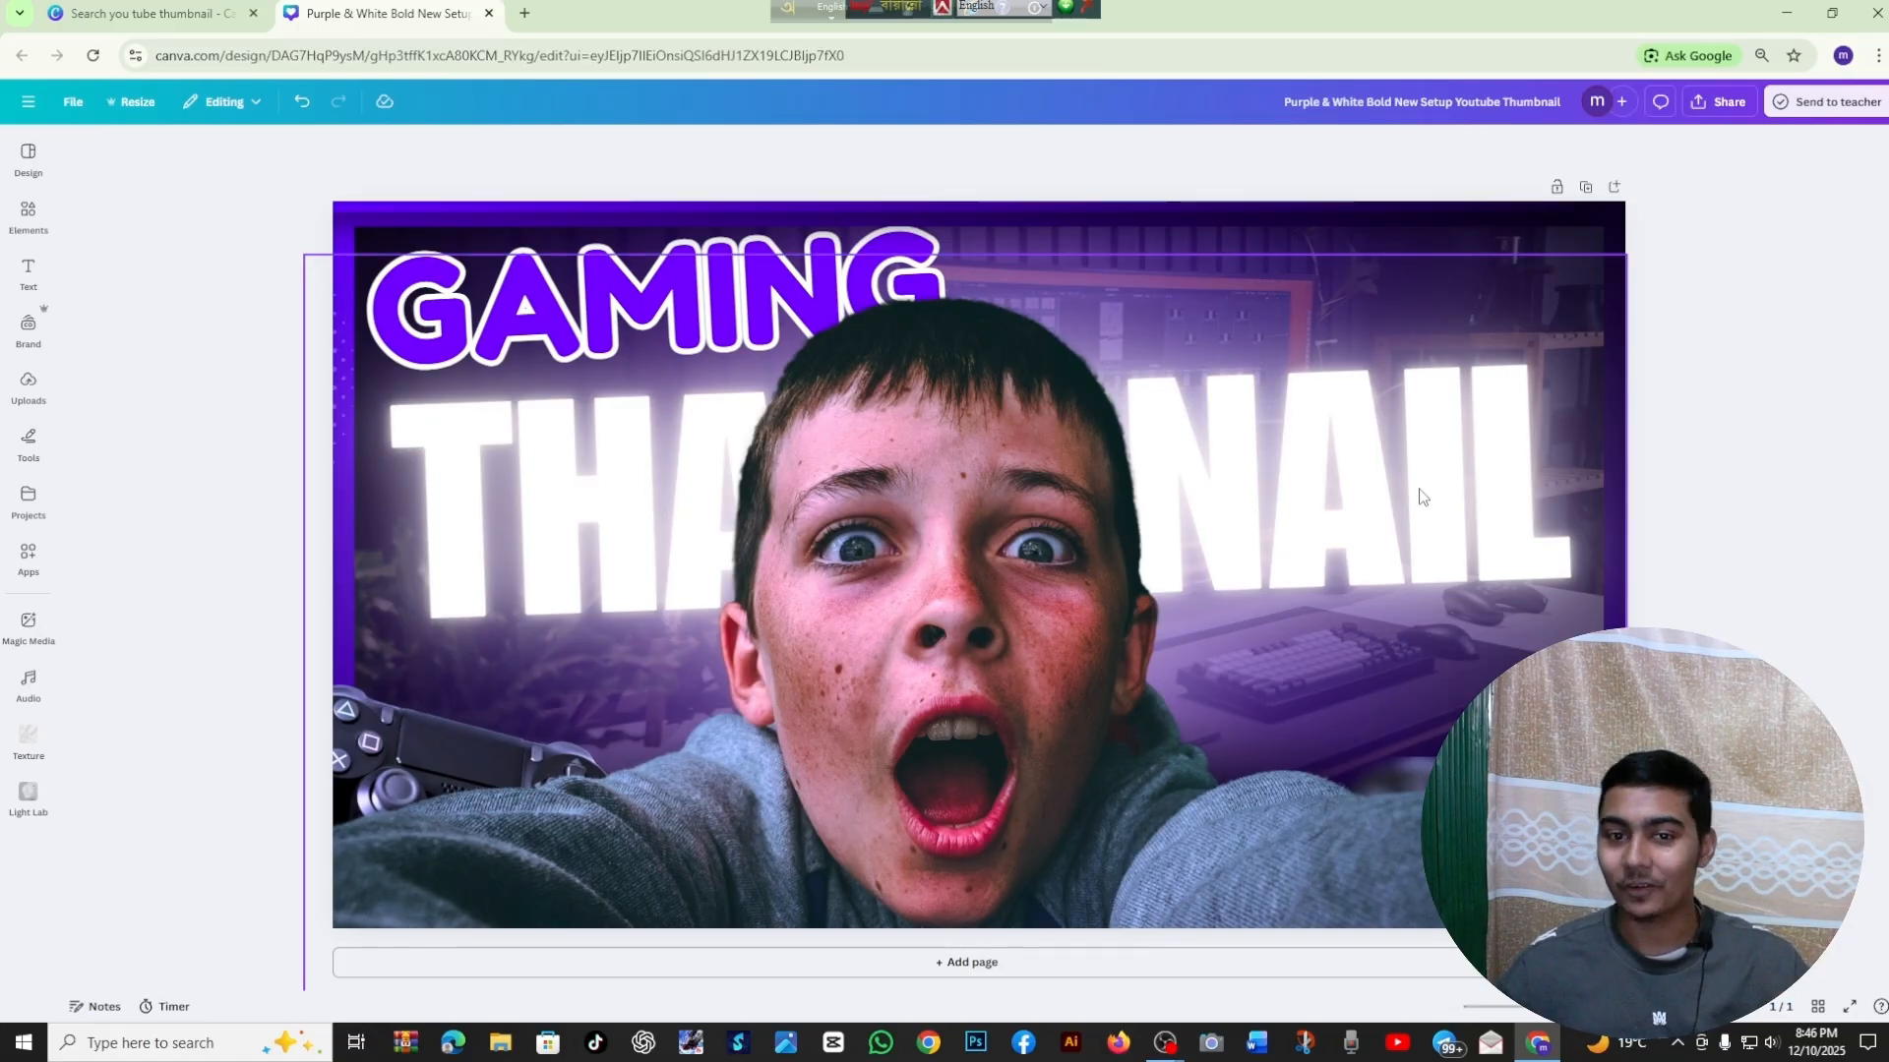
{"action": "left_click", "coordinate": [1732, 370]}
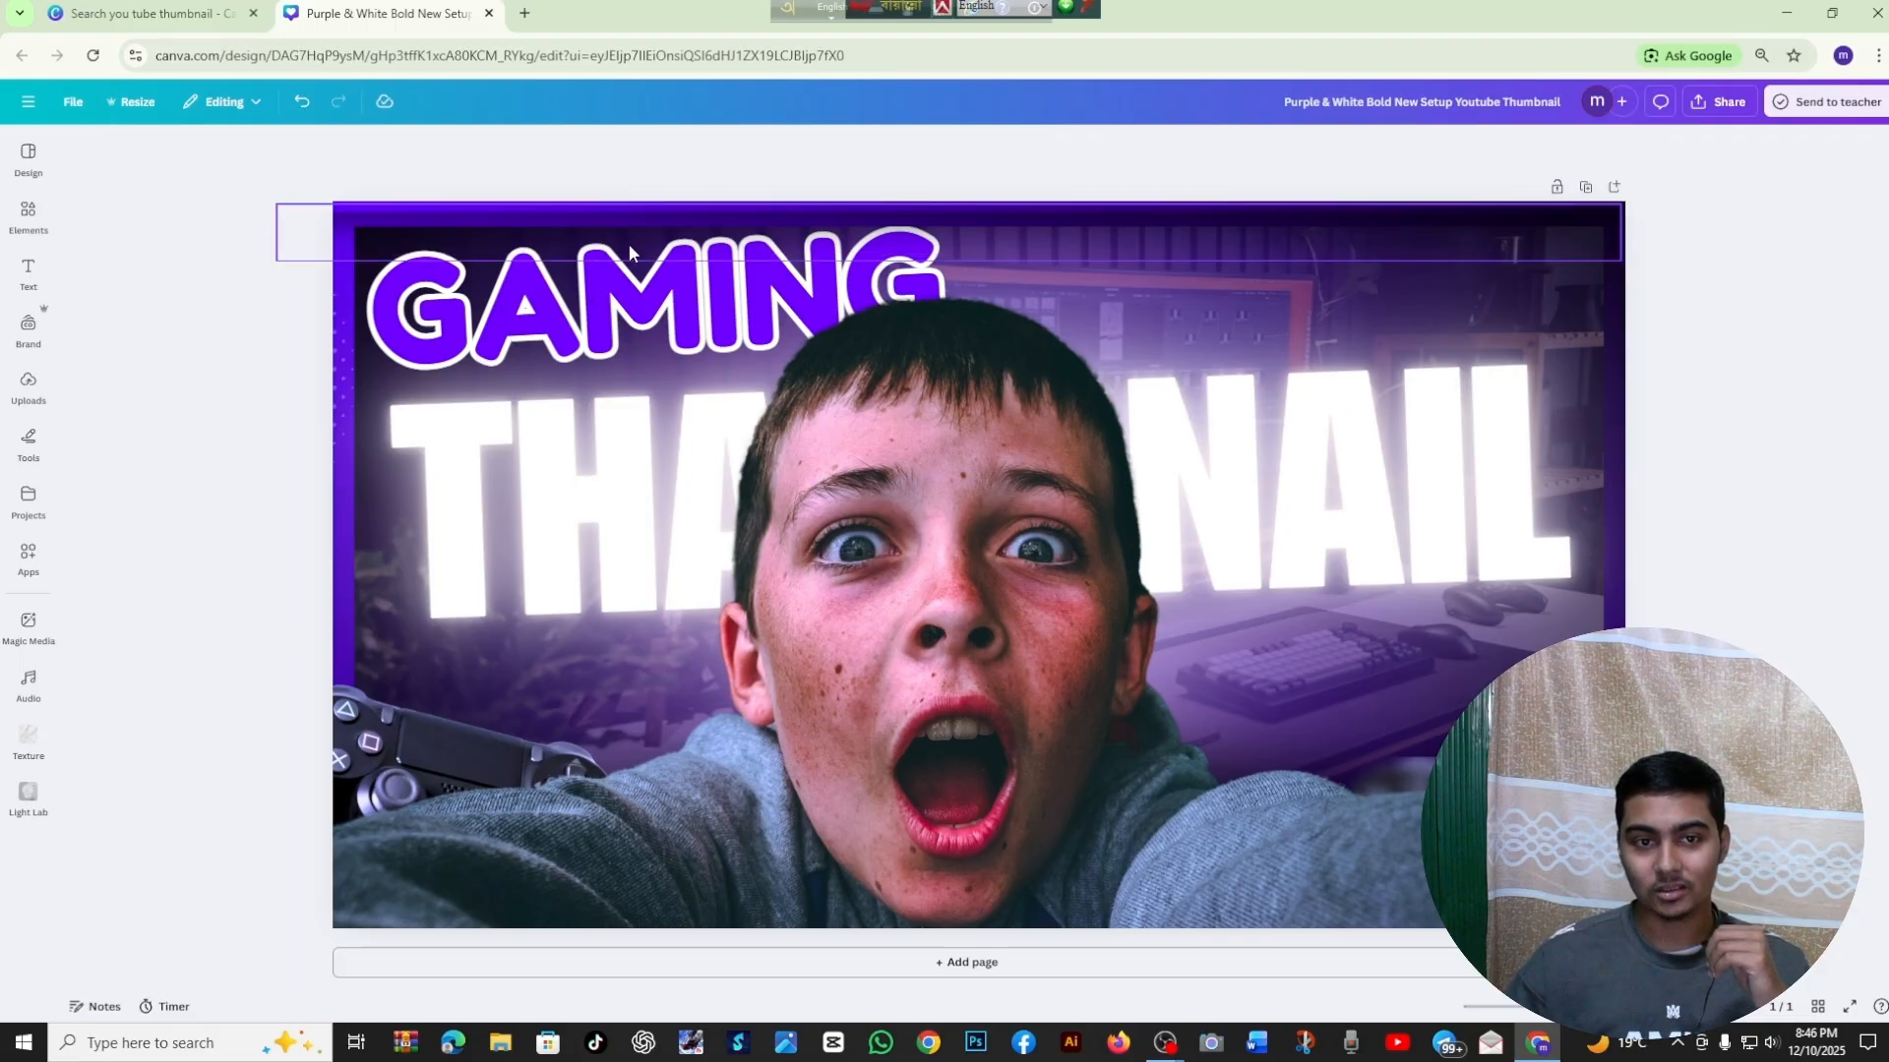
{"action": "key", "text": "alt+1"}
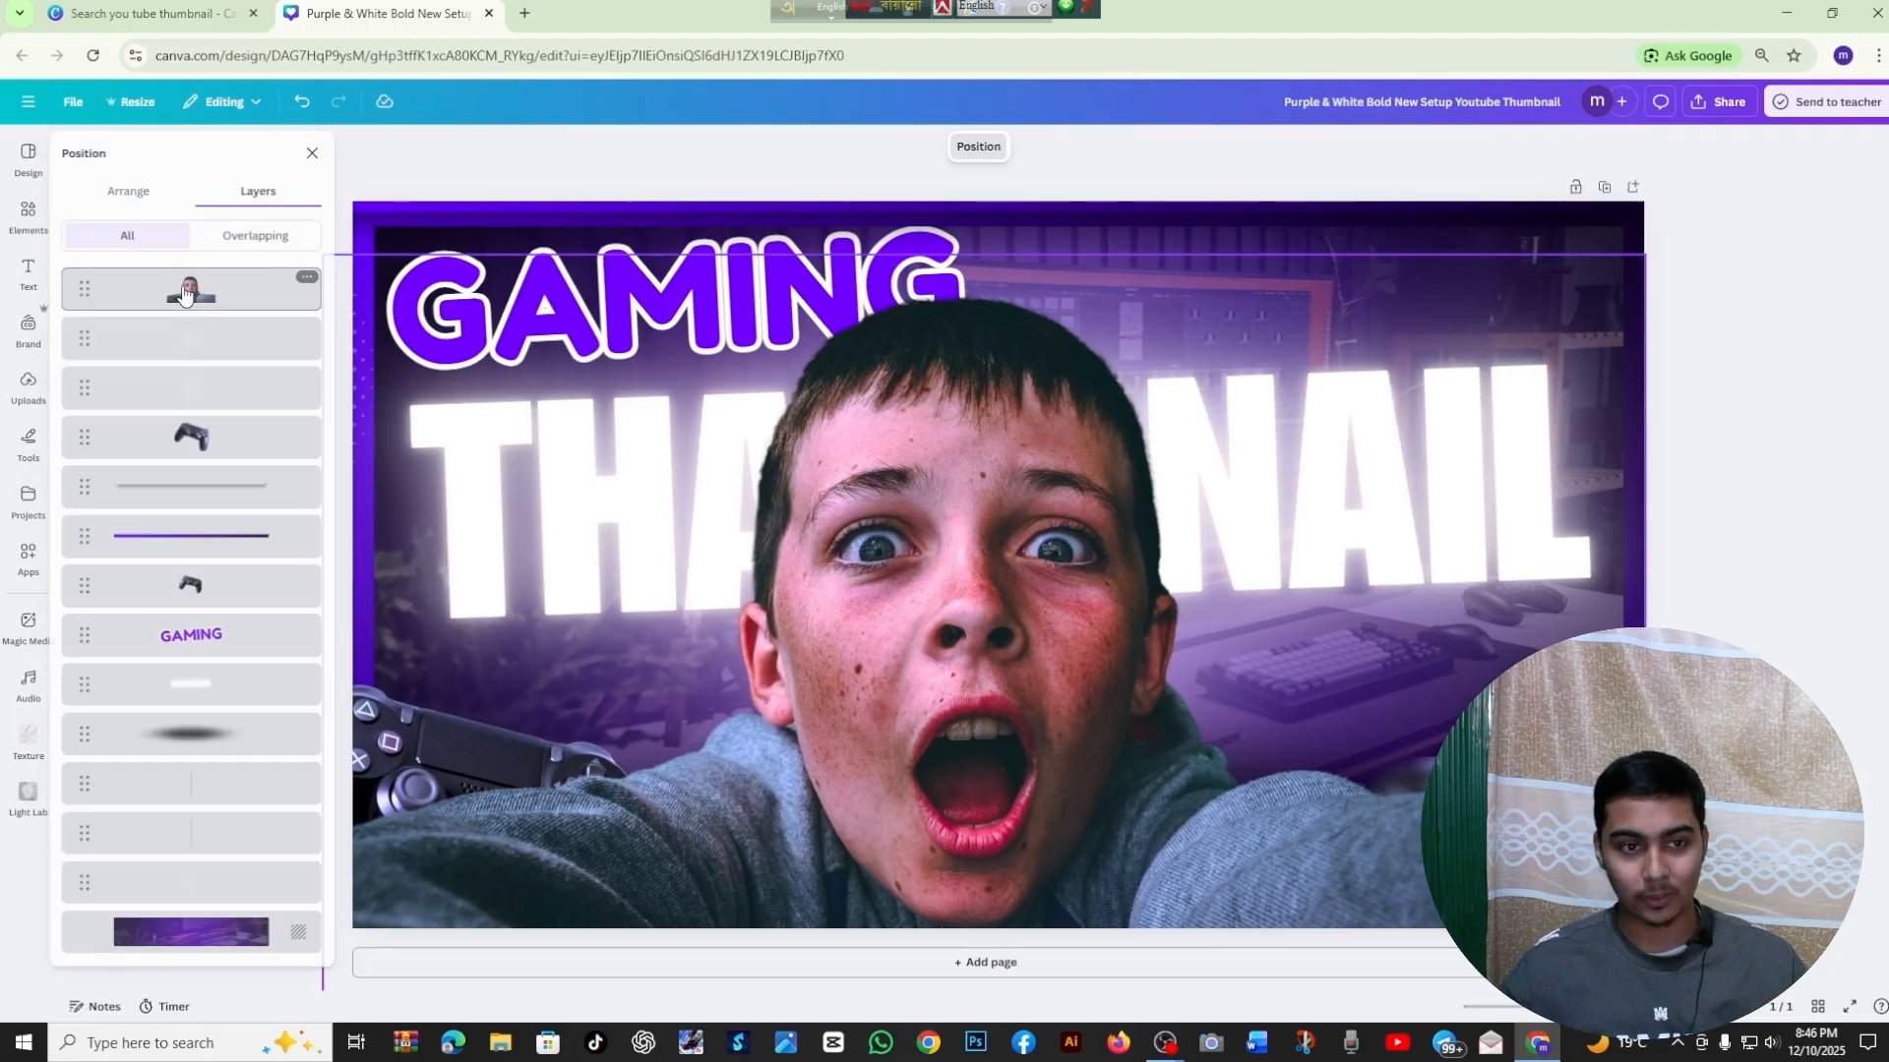
{"action": "left_click", "coordinate": [209, 620]}
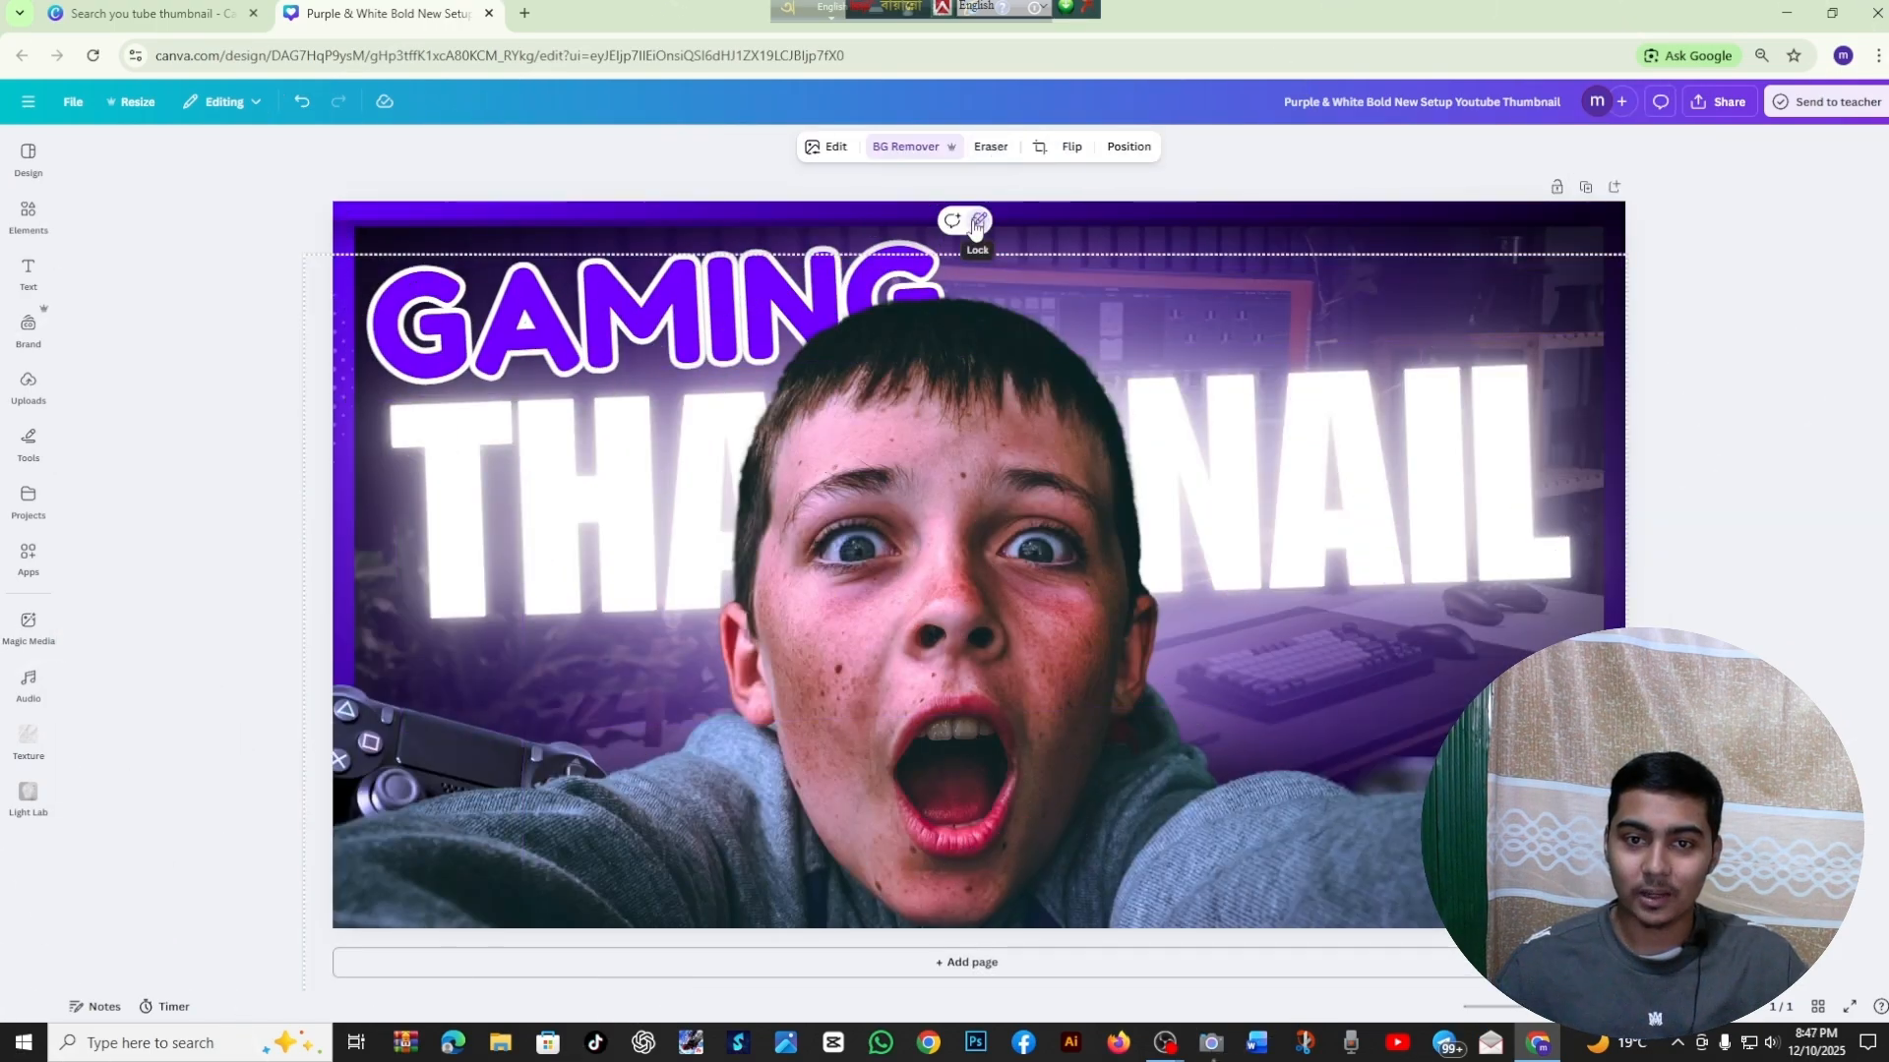
{"action": "left_click", "coordinate": [959, 246]}
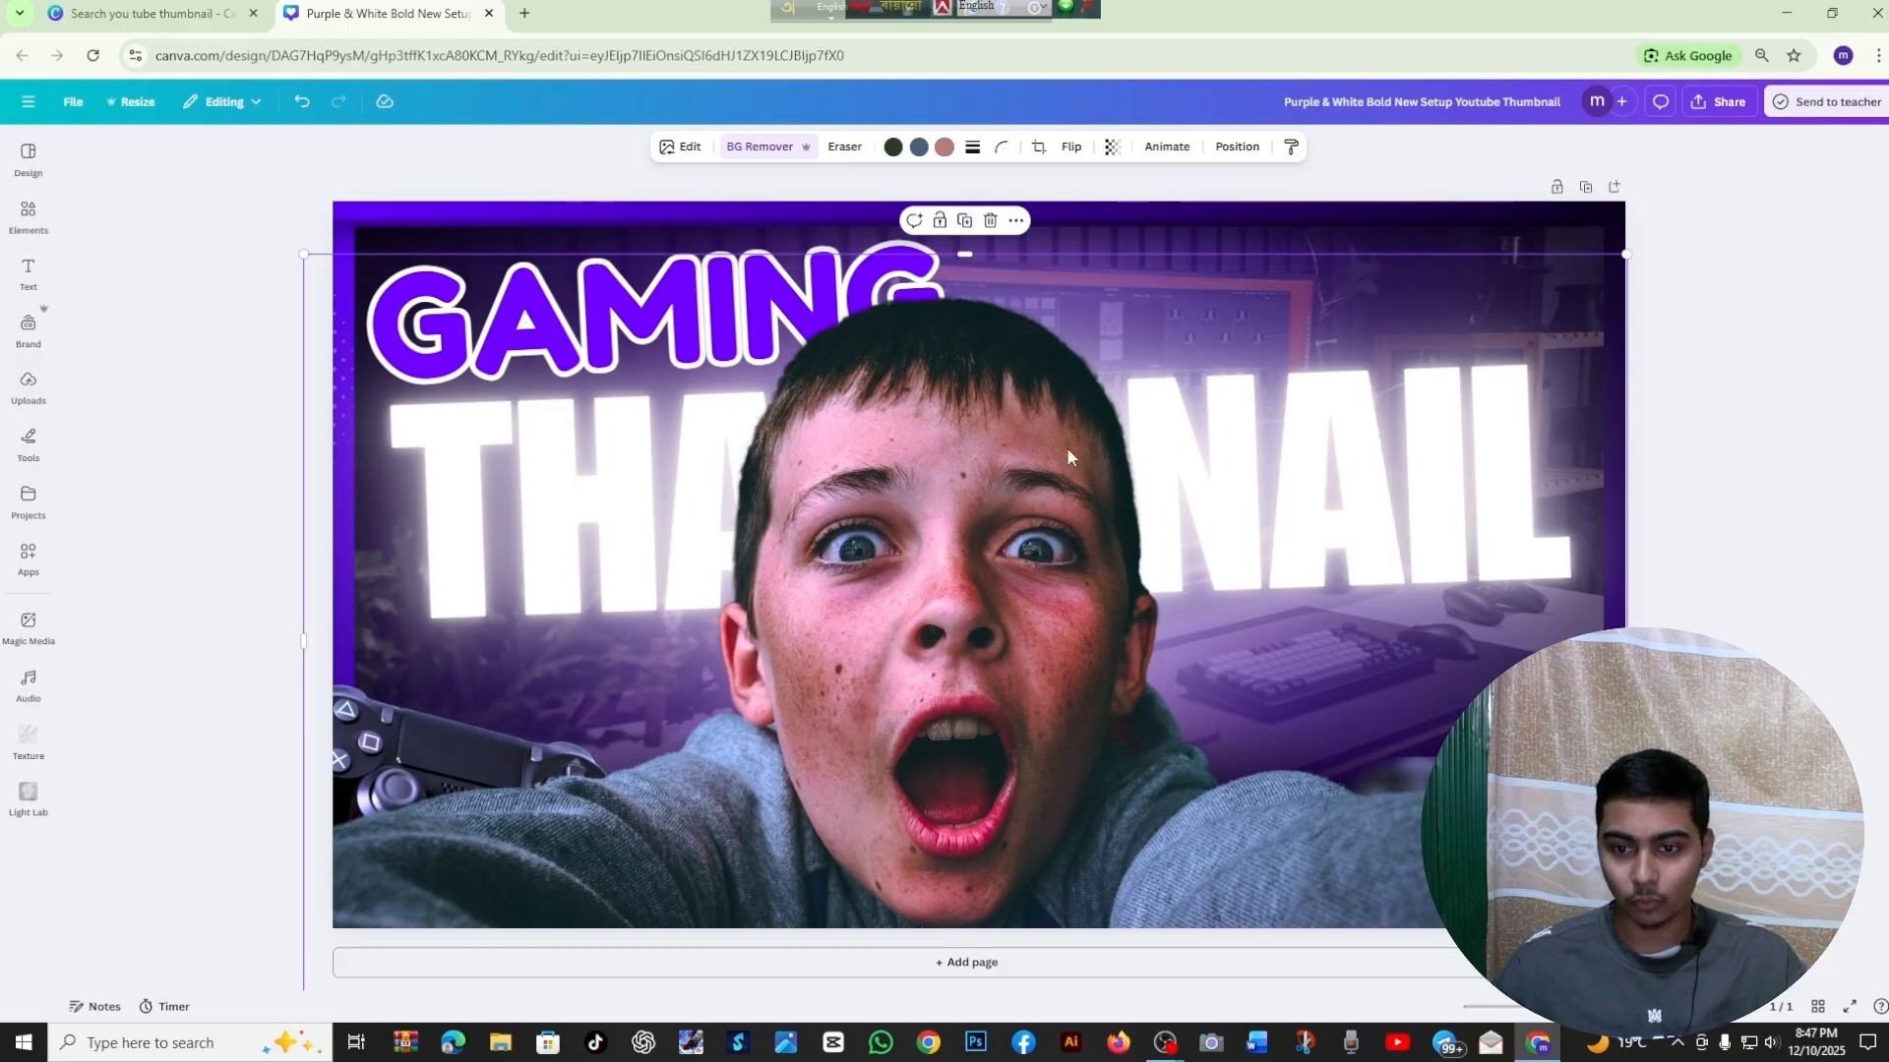
Apply the Glow shadow effect to the boy's photo
{"action": "left_click", "coordinate": [677, 147]}
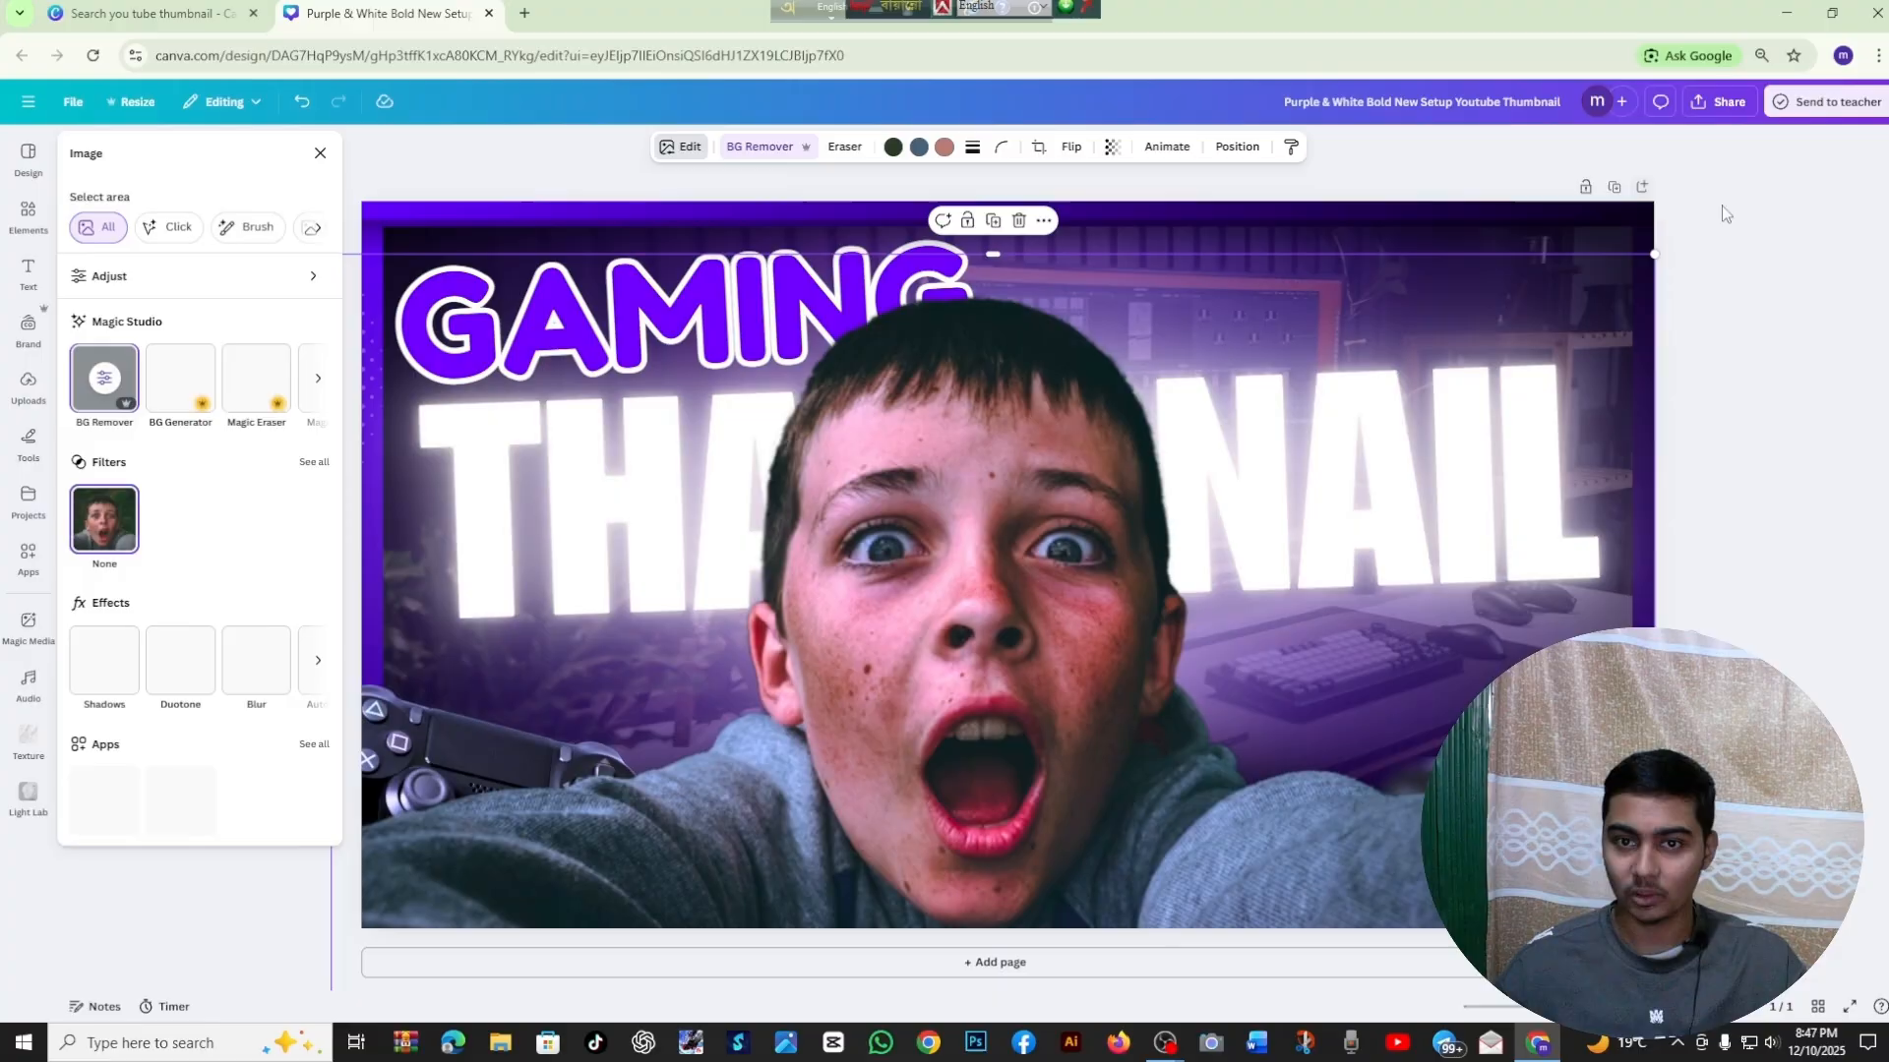
{"action": "left_click", "coordinate": [1761, 231]}
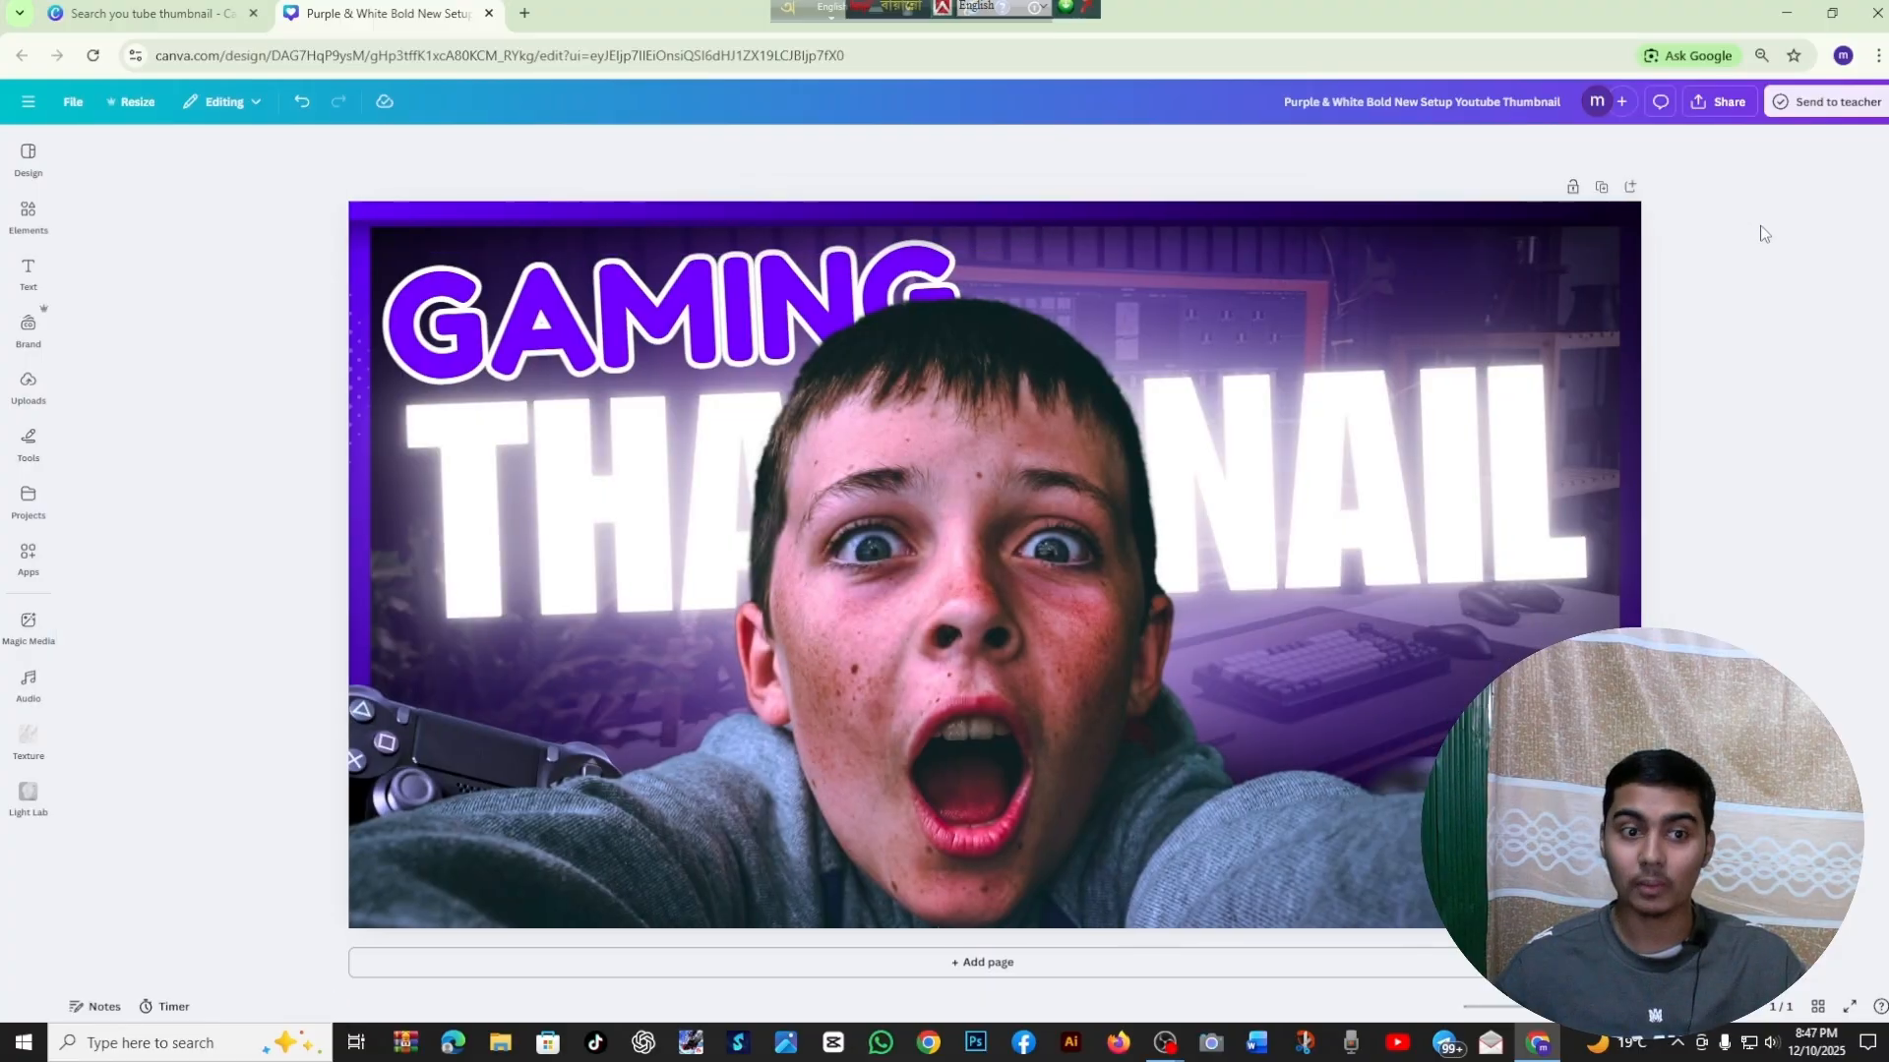
{"action": "left_click", "coordinate": [950, 724]}
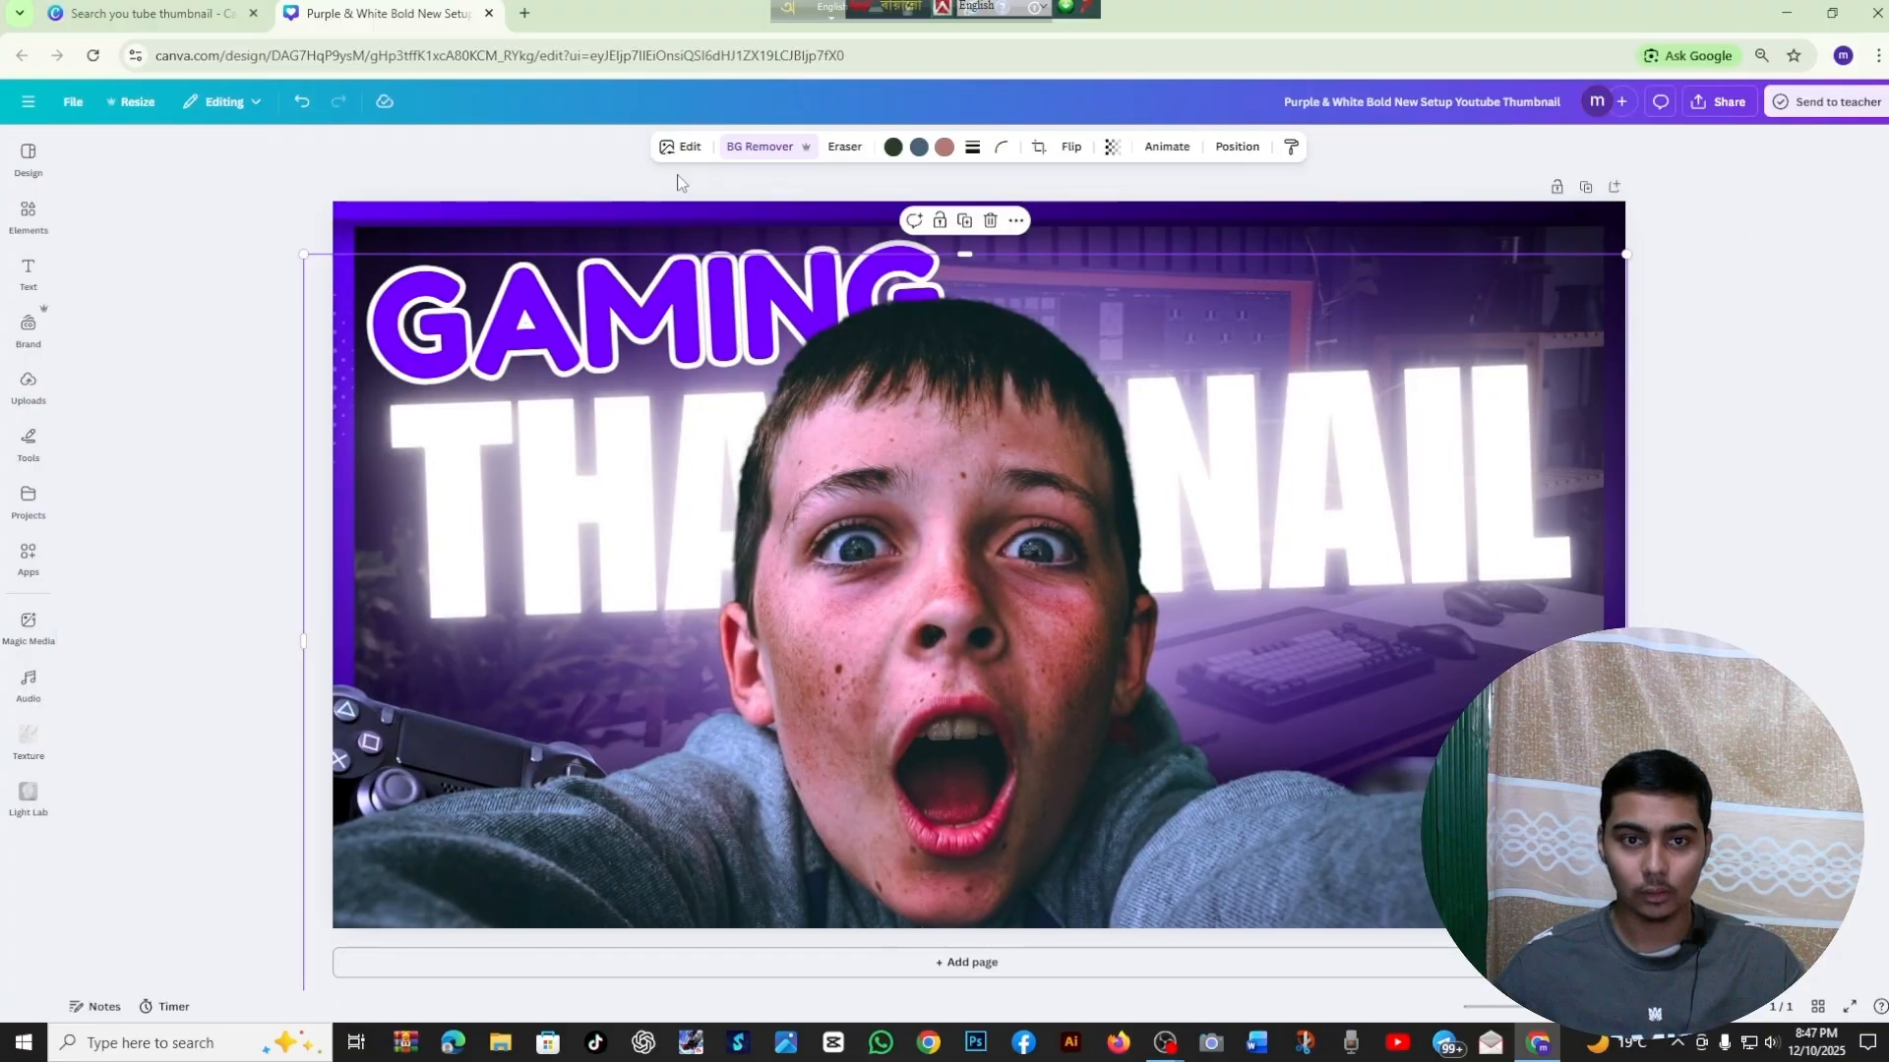
{"action": "left_click", "coordinate": [677, 148]}
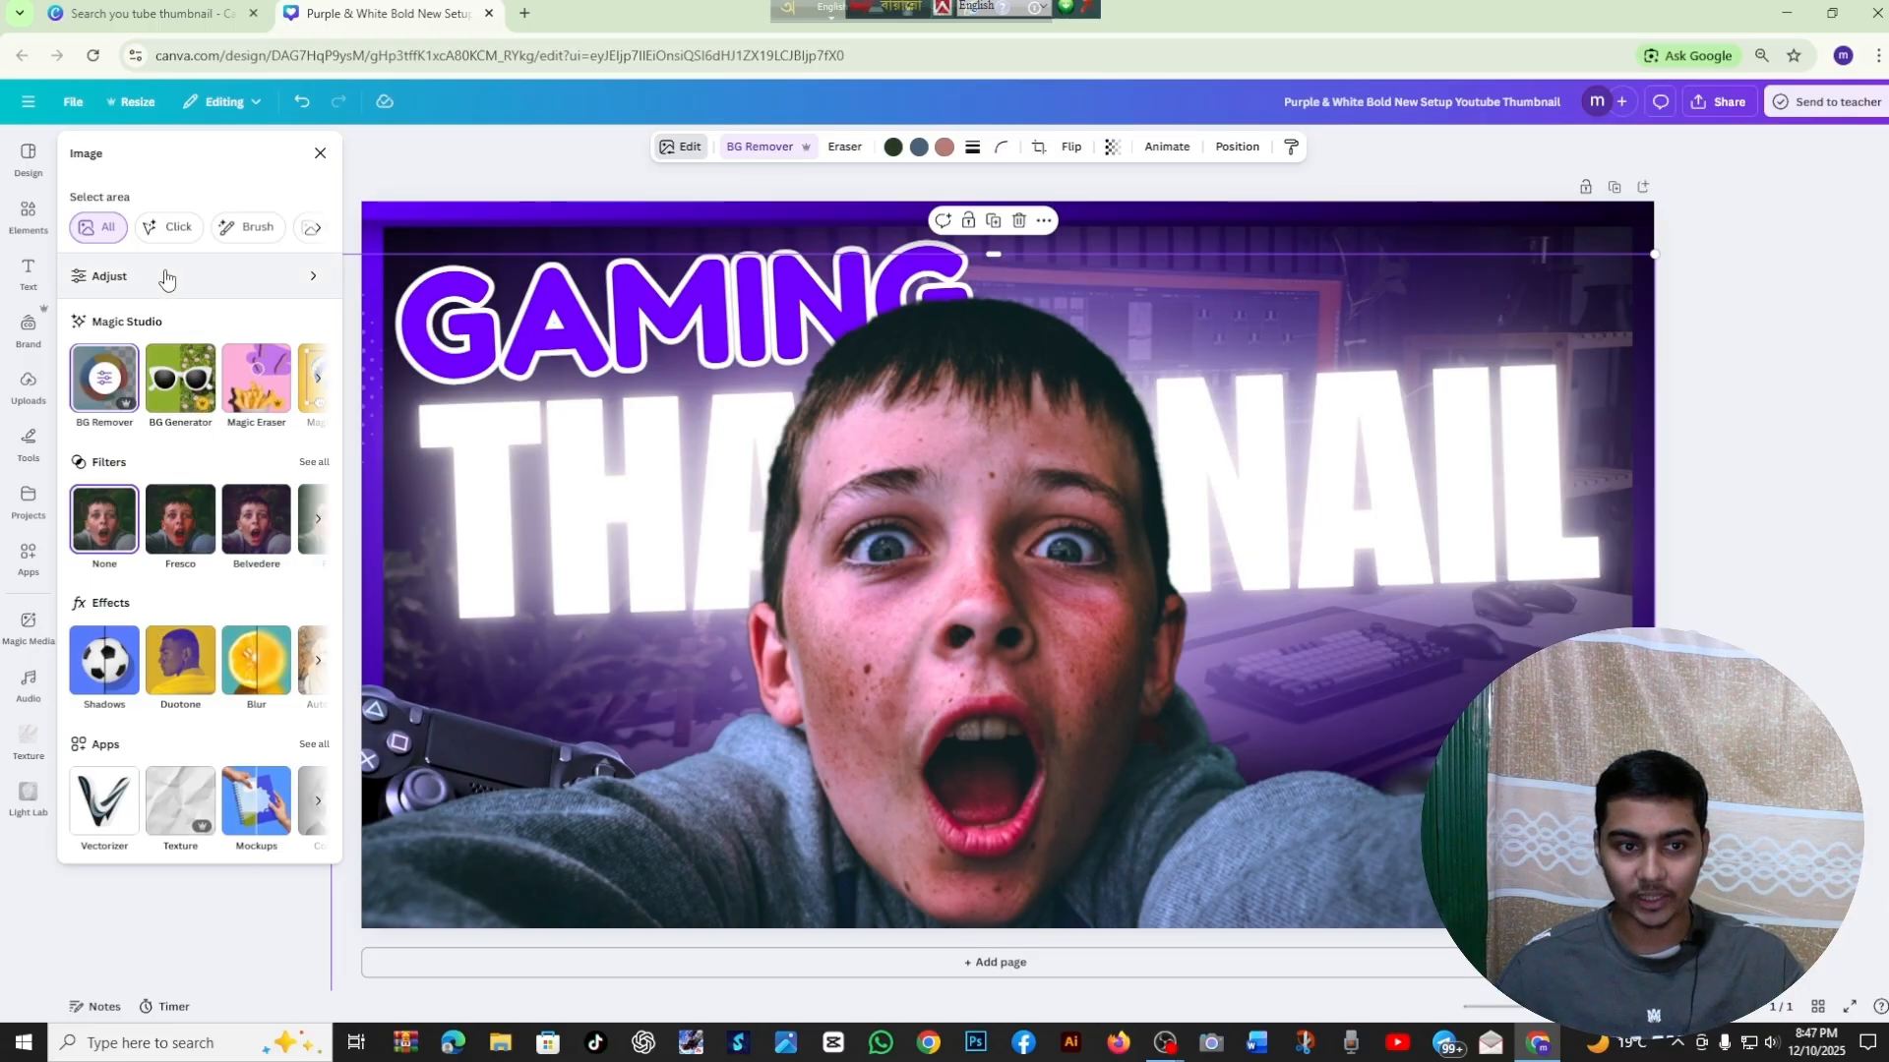
{"action": "left_click", "coordinate": [107, 679]}
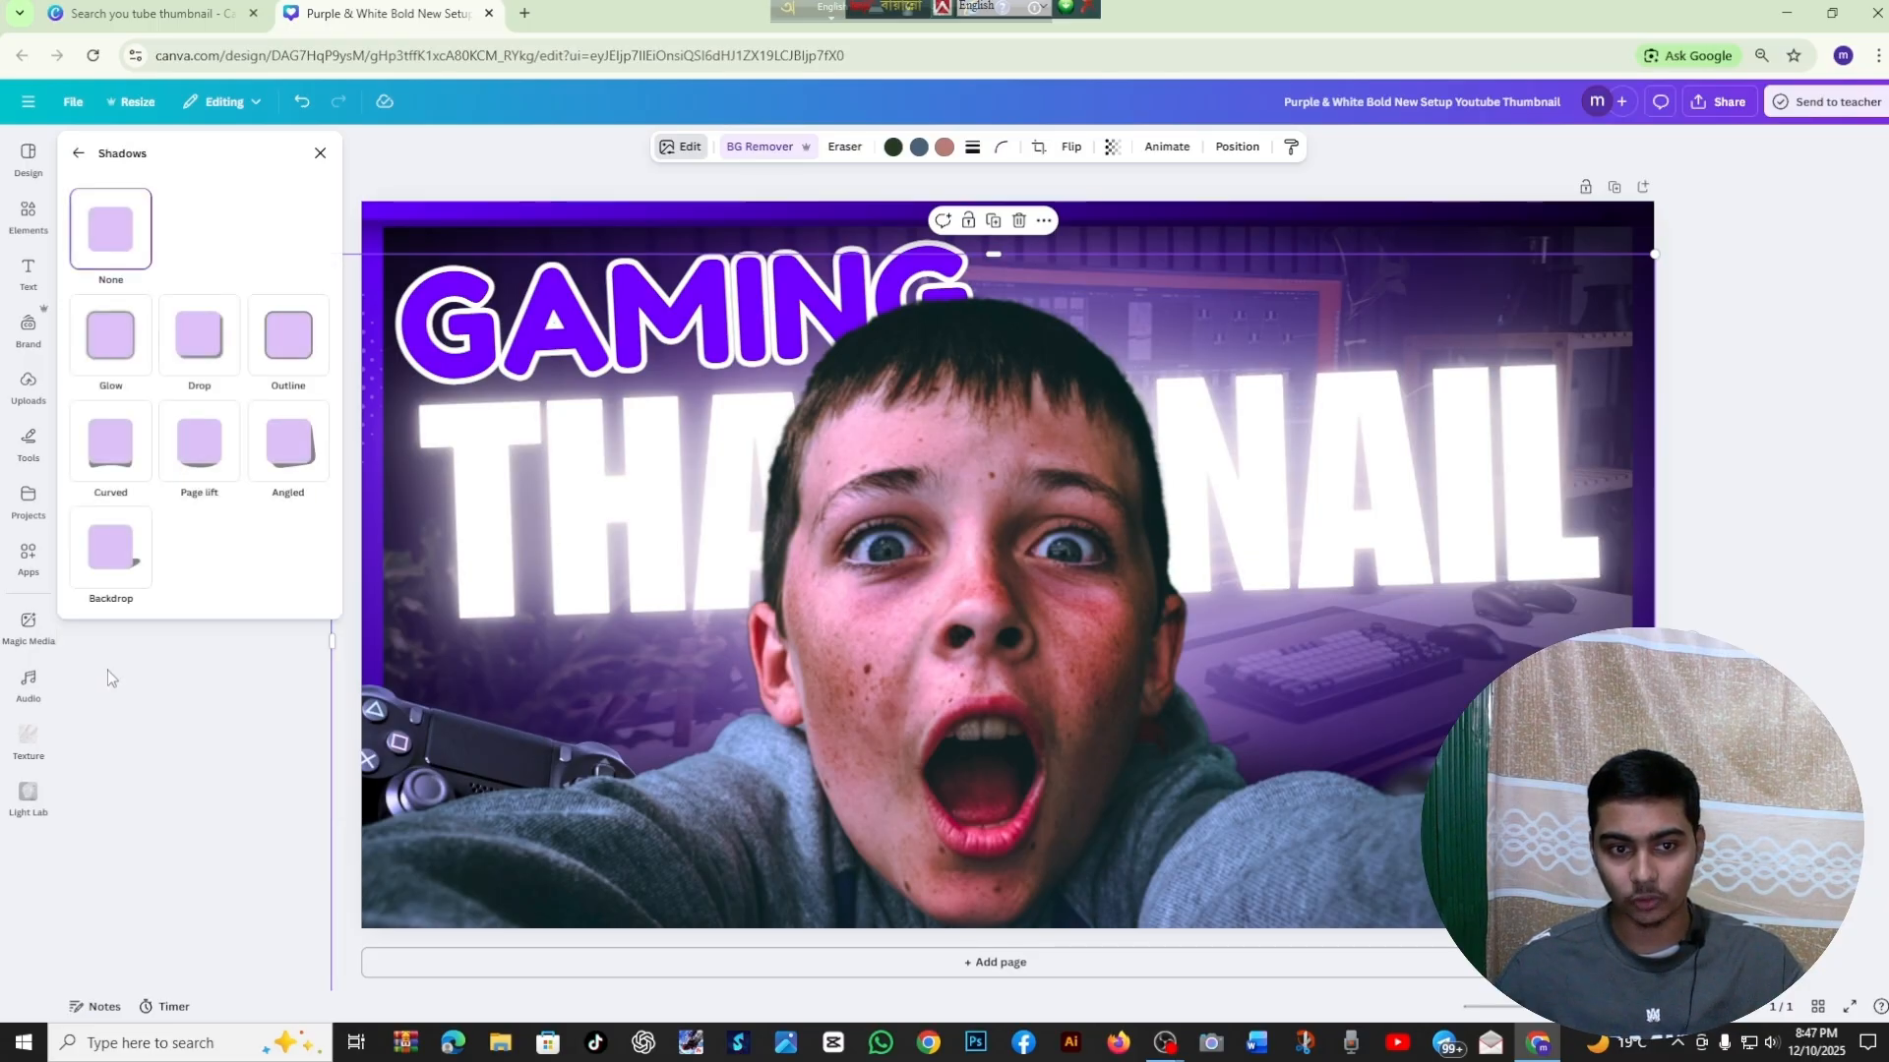
{"action": "left_click", "coordinate": [116, 353]}
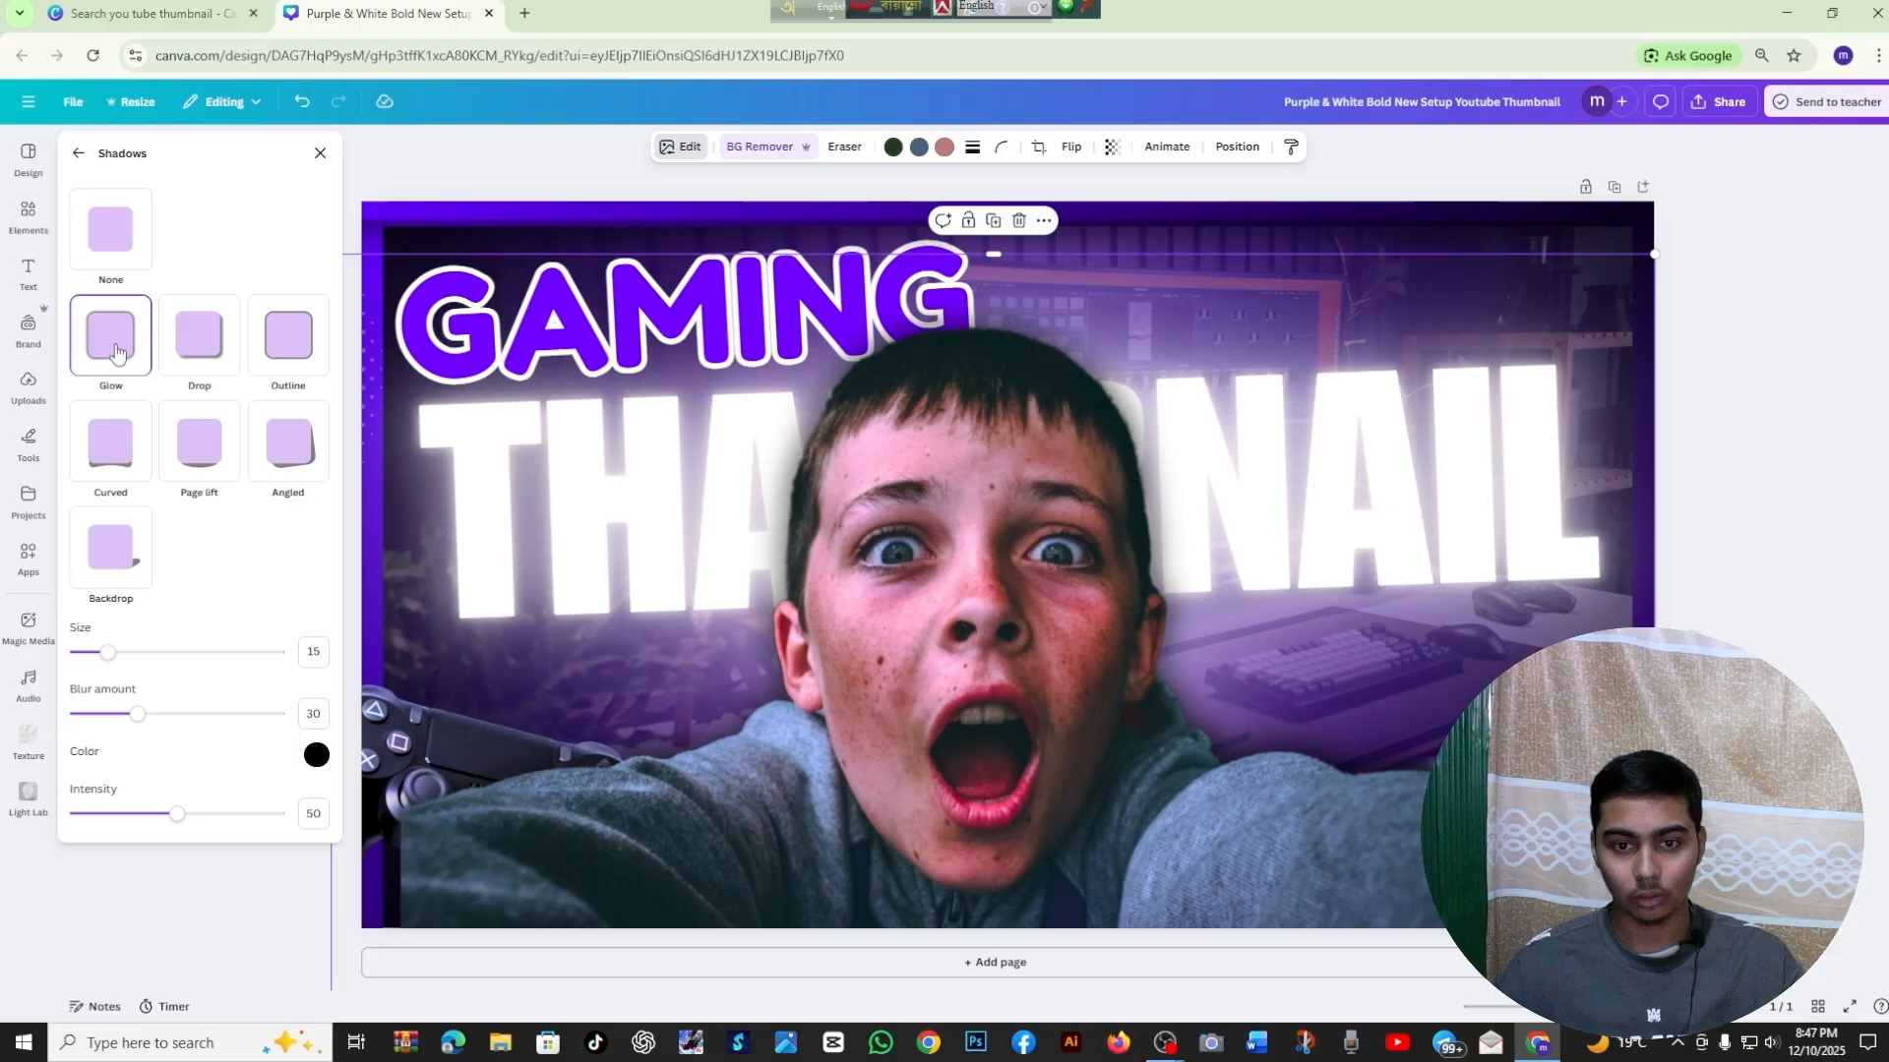
Set the photo's glow color to purple #8C00F9, size to 28, blur amount to 46 and intensity to 65
{"action": "left_click", "coordinate": [314, 754]}
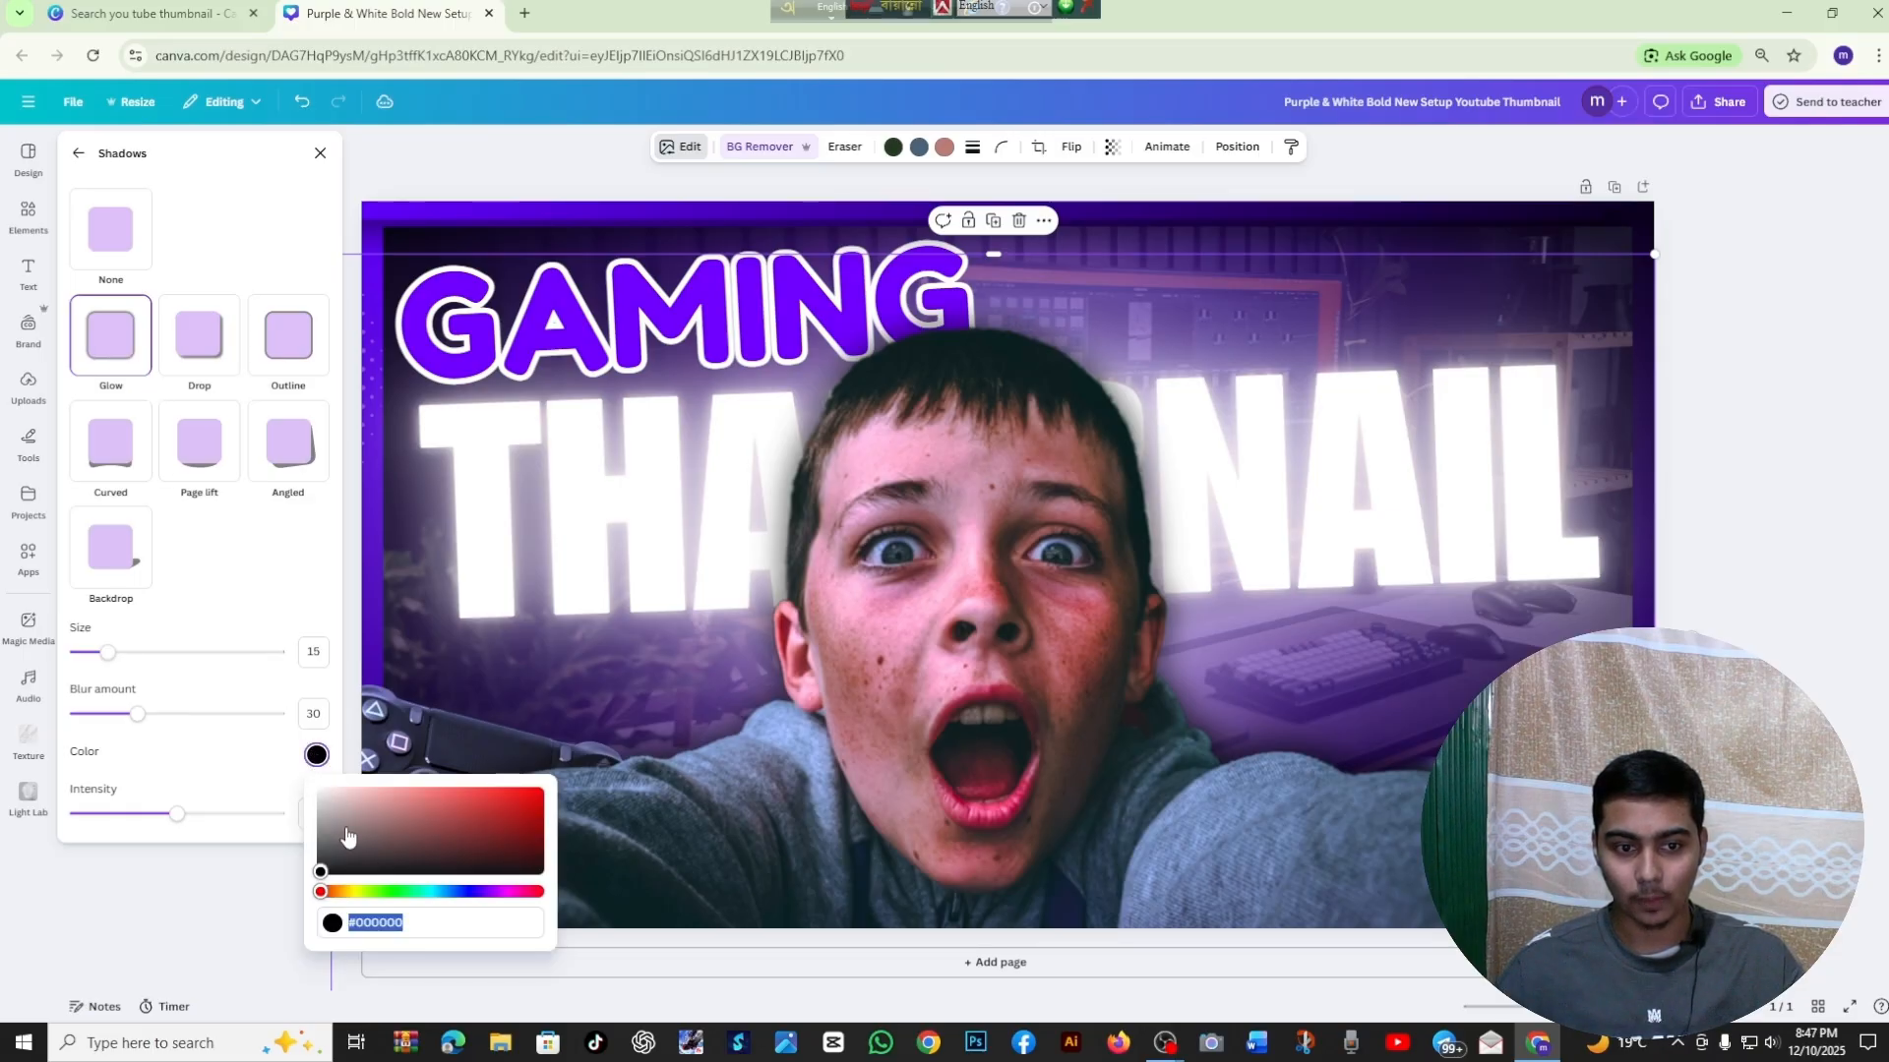
{"action": "left_click", "coordinate": [491, 892]}
{"action": "left_click_drag", "start_coordinate": [489, 836], "coordinate": [638, 797]}
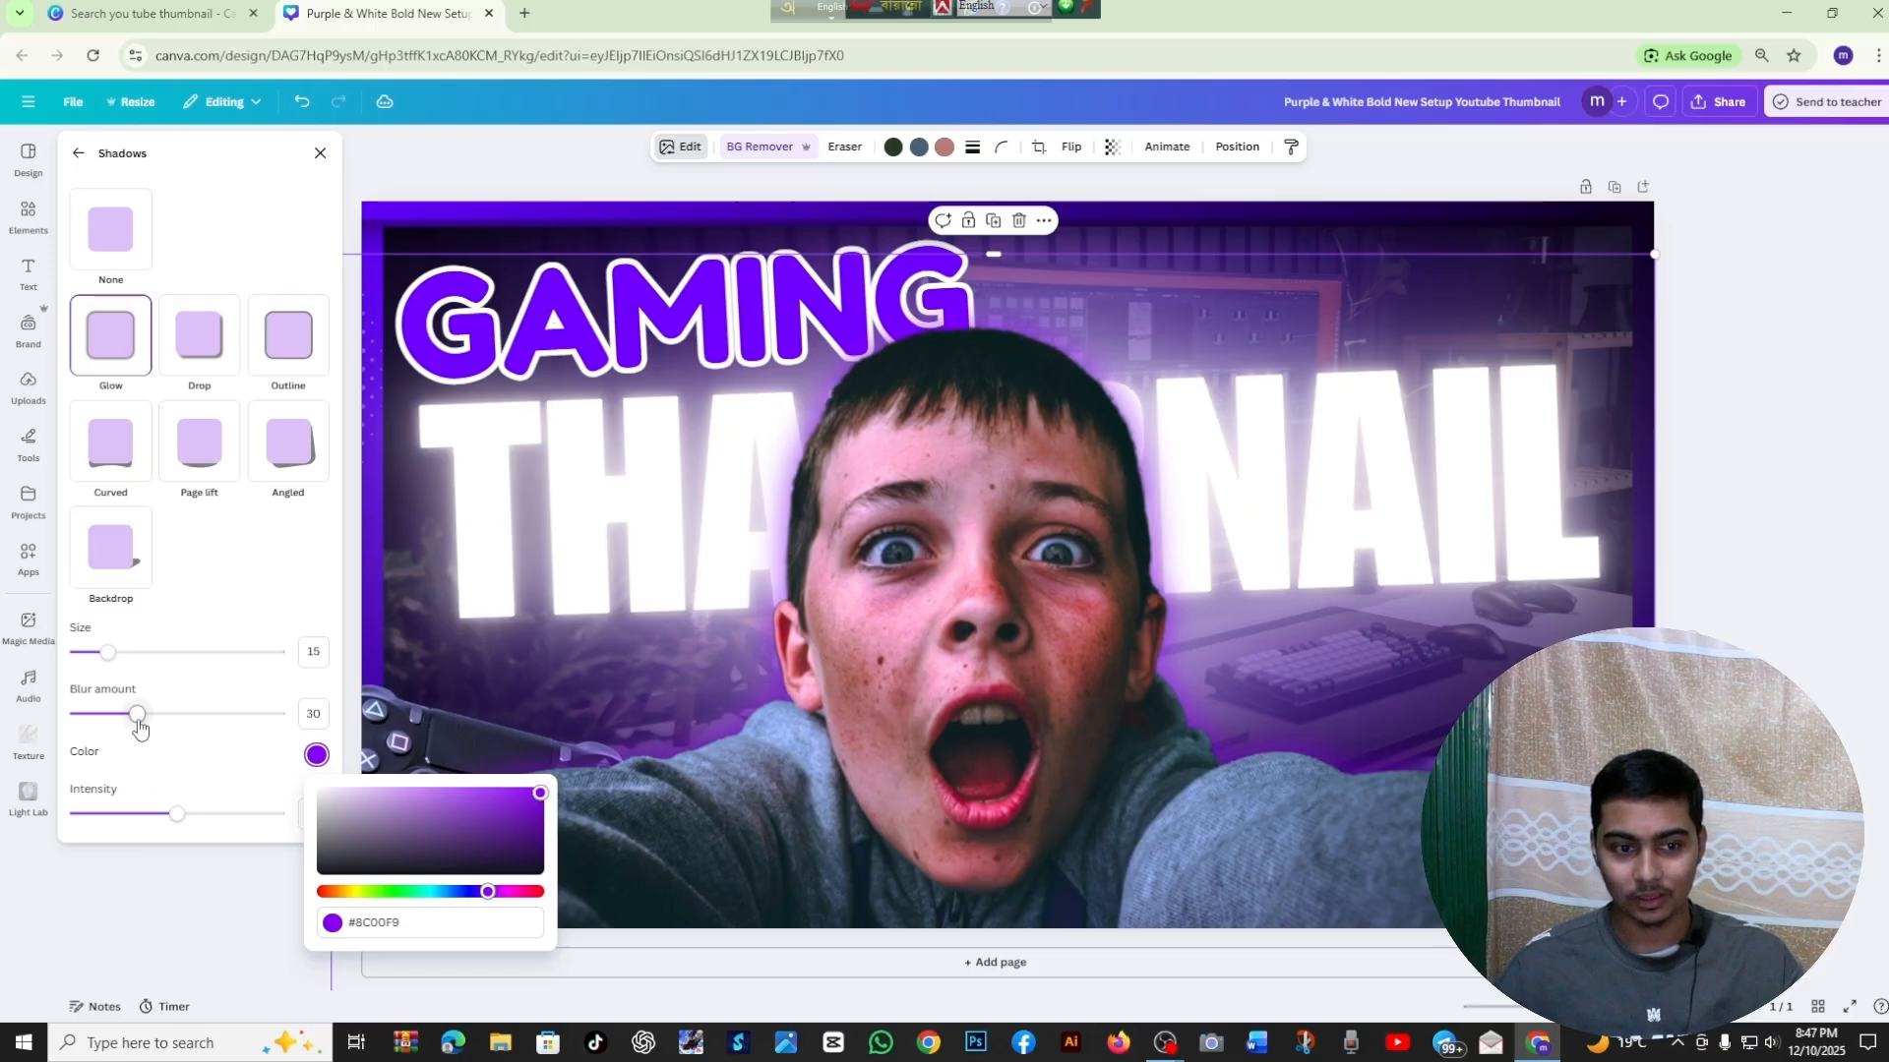
{"action": "left_click_drag", "start_coordinate": [138, 714], "coordinate": [170, 714]}
{"action": "left_click_drag", "start_coordinate": [108, 652], "coordinate": [134, 653]}
{"action": "left_click_drag", "start_coordinate": [183, 815], "coordinate": [231, 811]}
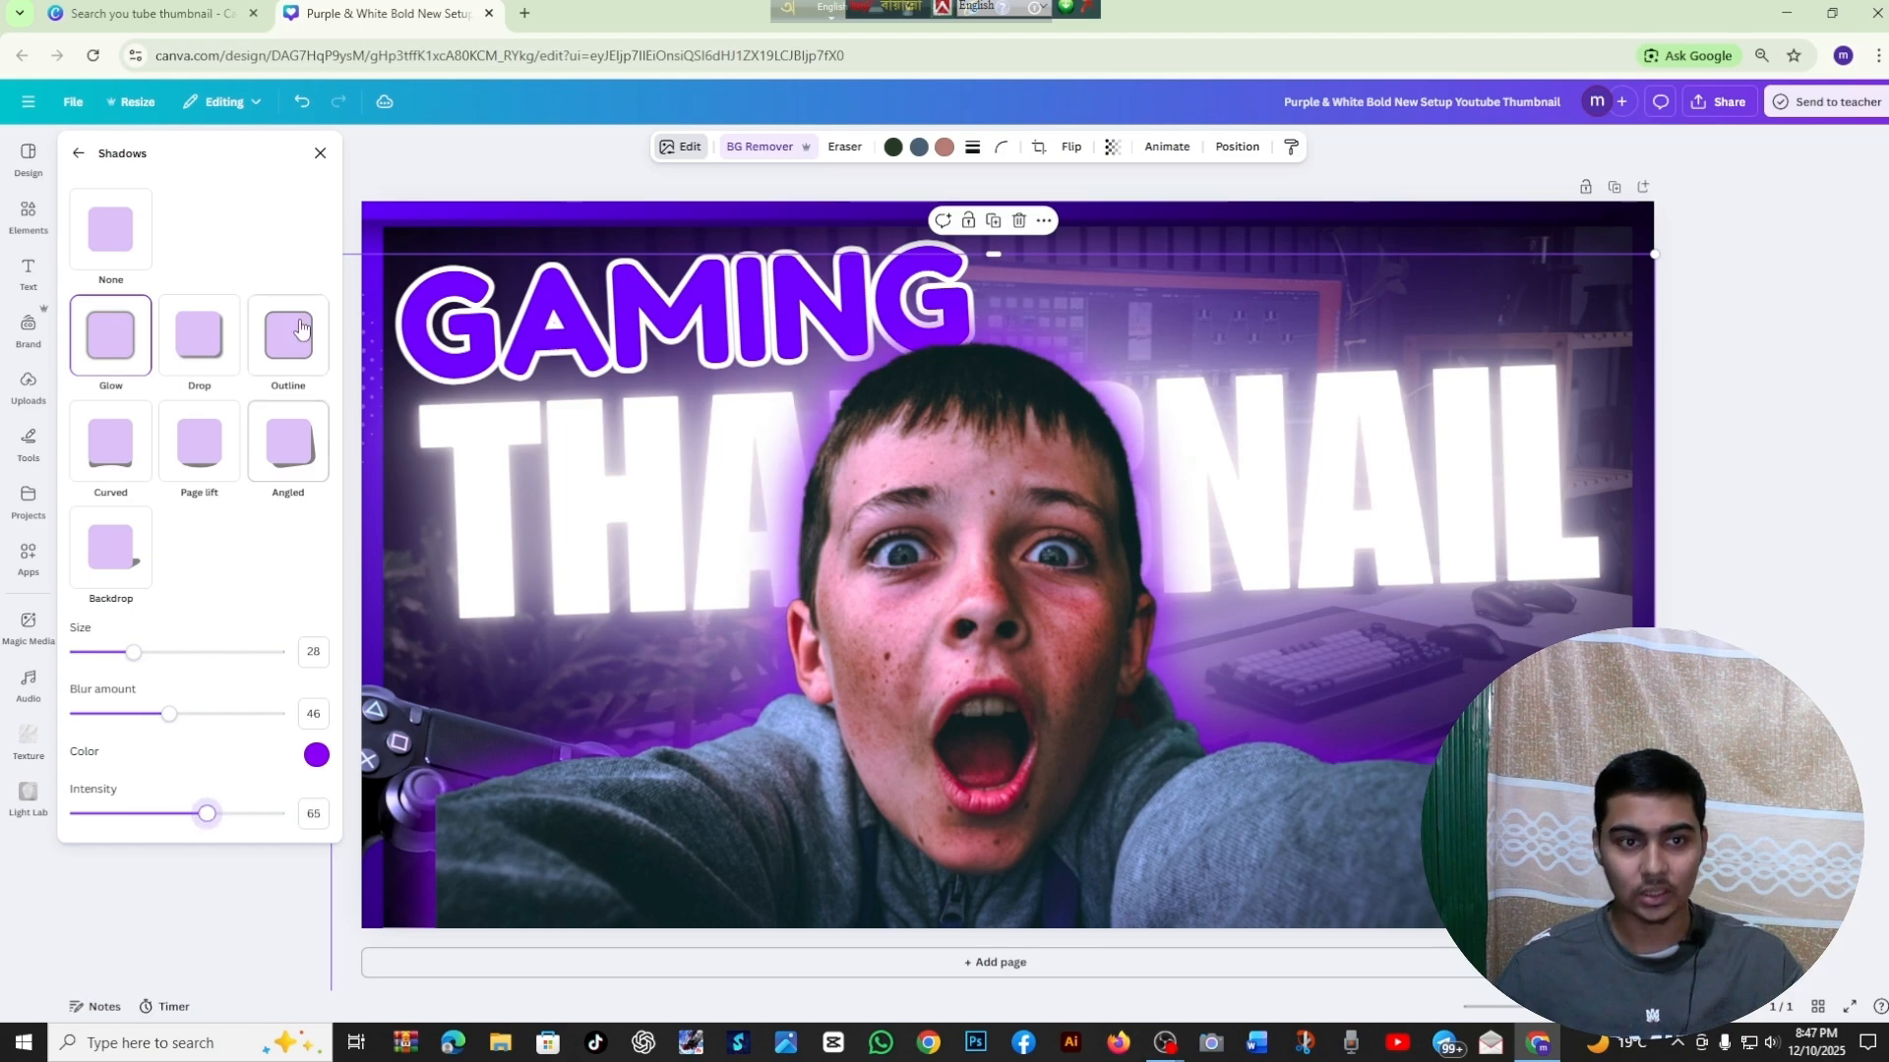
Enlarge the boy's photo so its frame extends well past both sides of the page
{"action": "left_click", "coordinate": [319, 153]}
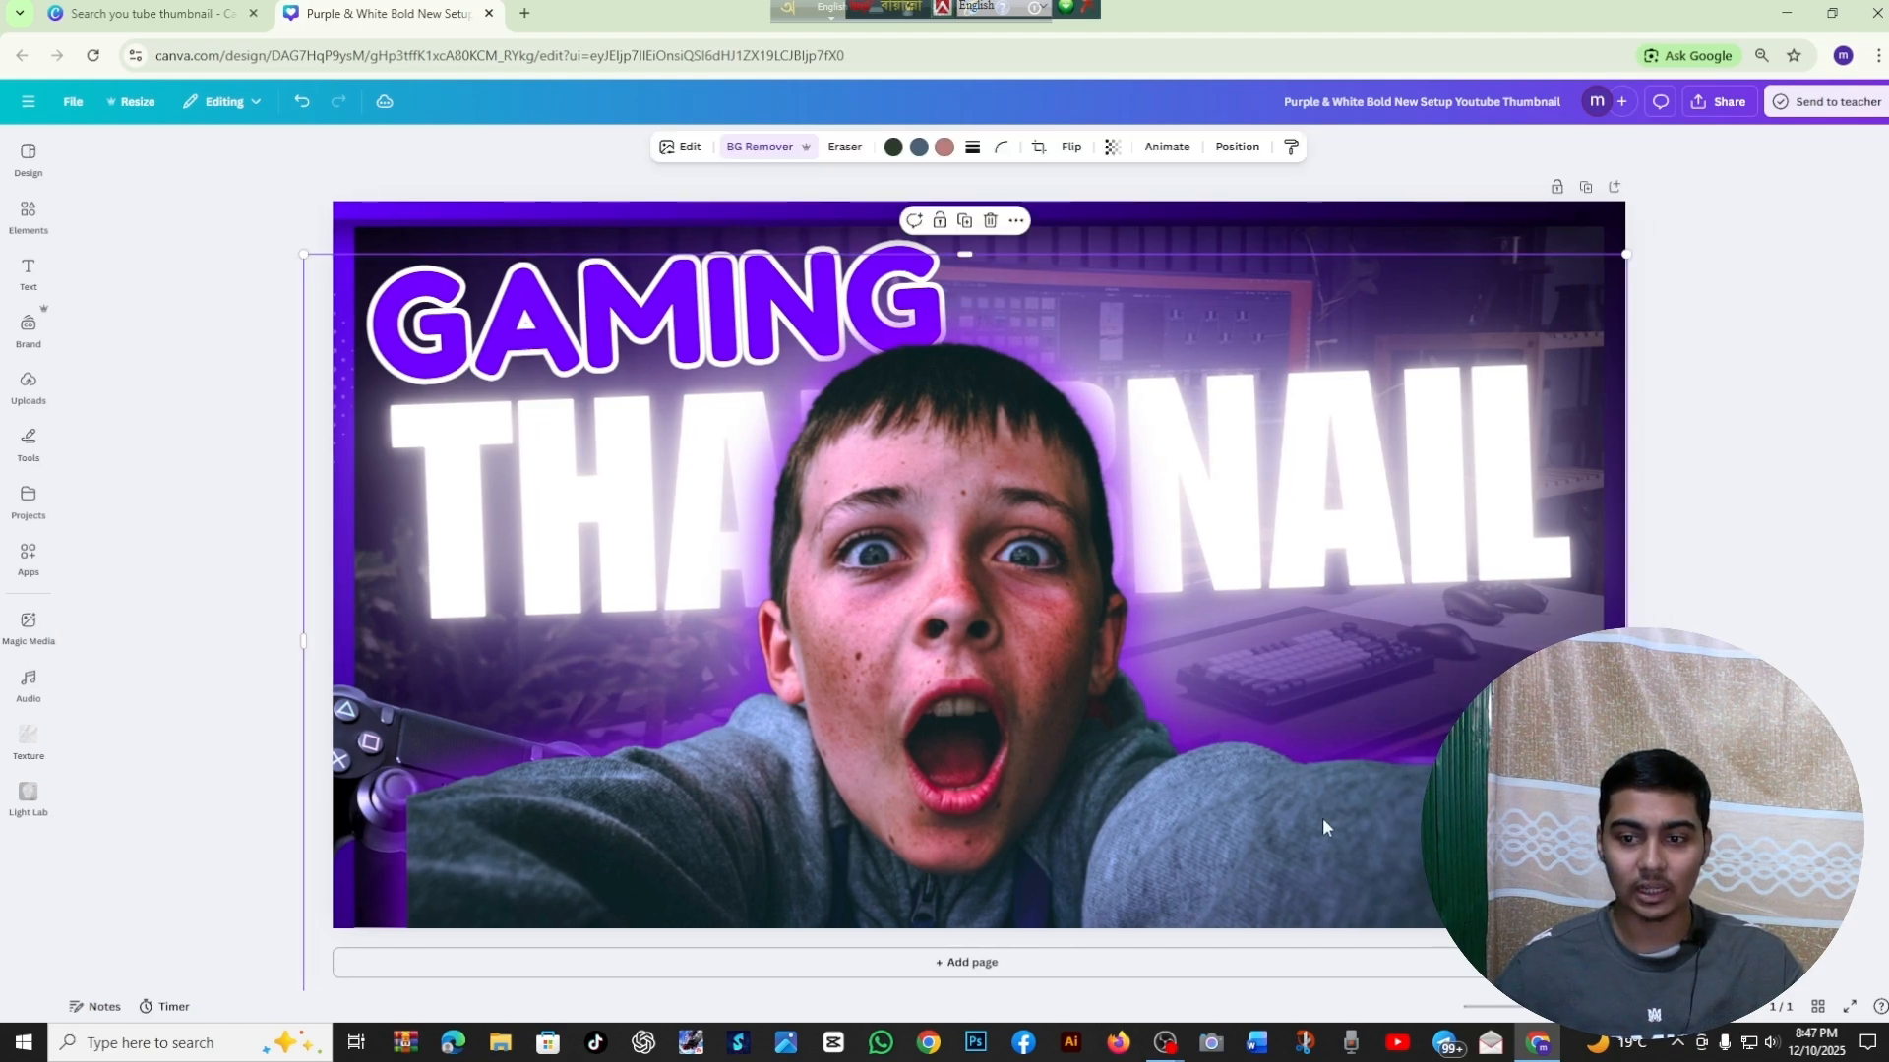
{"action": "left_click_drag", "start_coordinate": [1626, 642], "coordinate": [1741, 642]}
{"action": "left_click_drag", "start_coordinate": [307, 640], "coordinate": [206, 641]}
{"action": "left_click", "coordinate": [76, 569]}
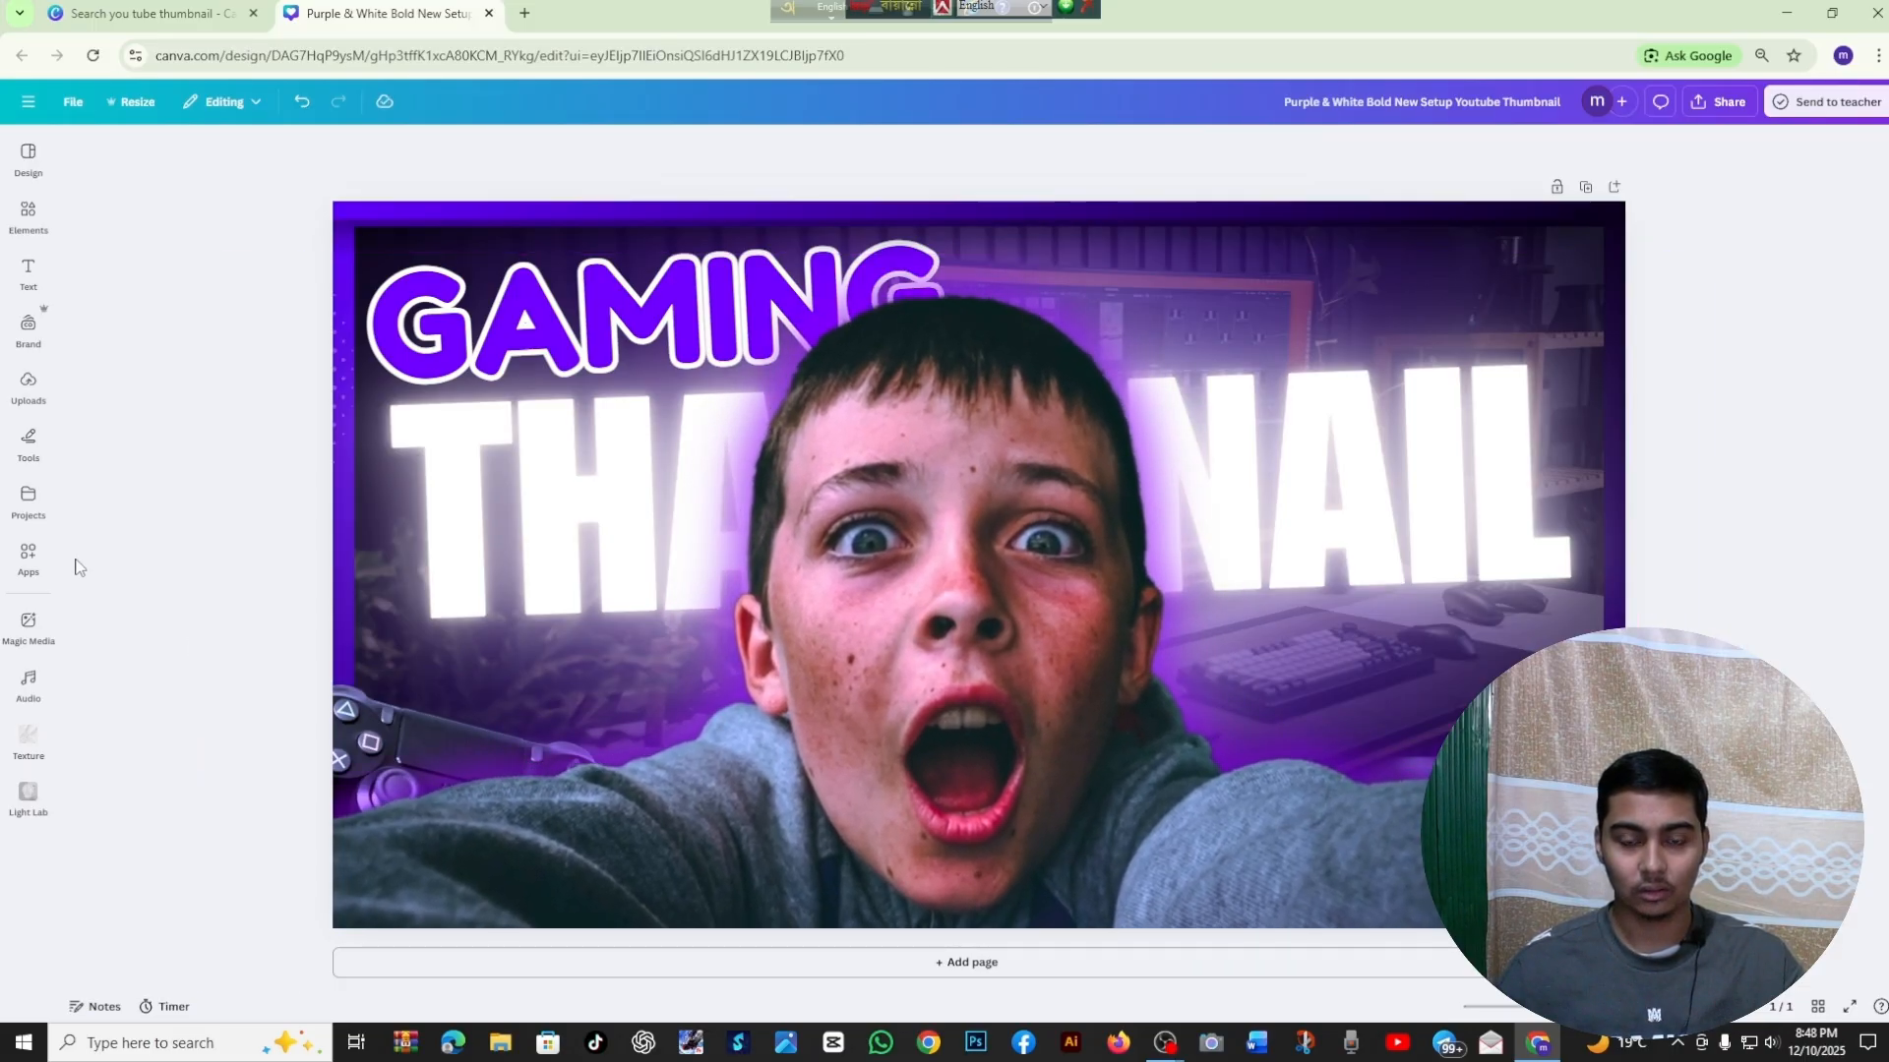
Reduce the size of the glow around the boy's photo to 3
{"action": "left_click", "coordinate": [899, 799]}
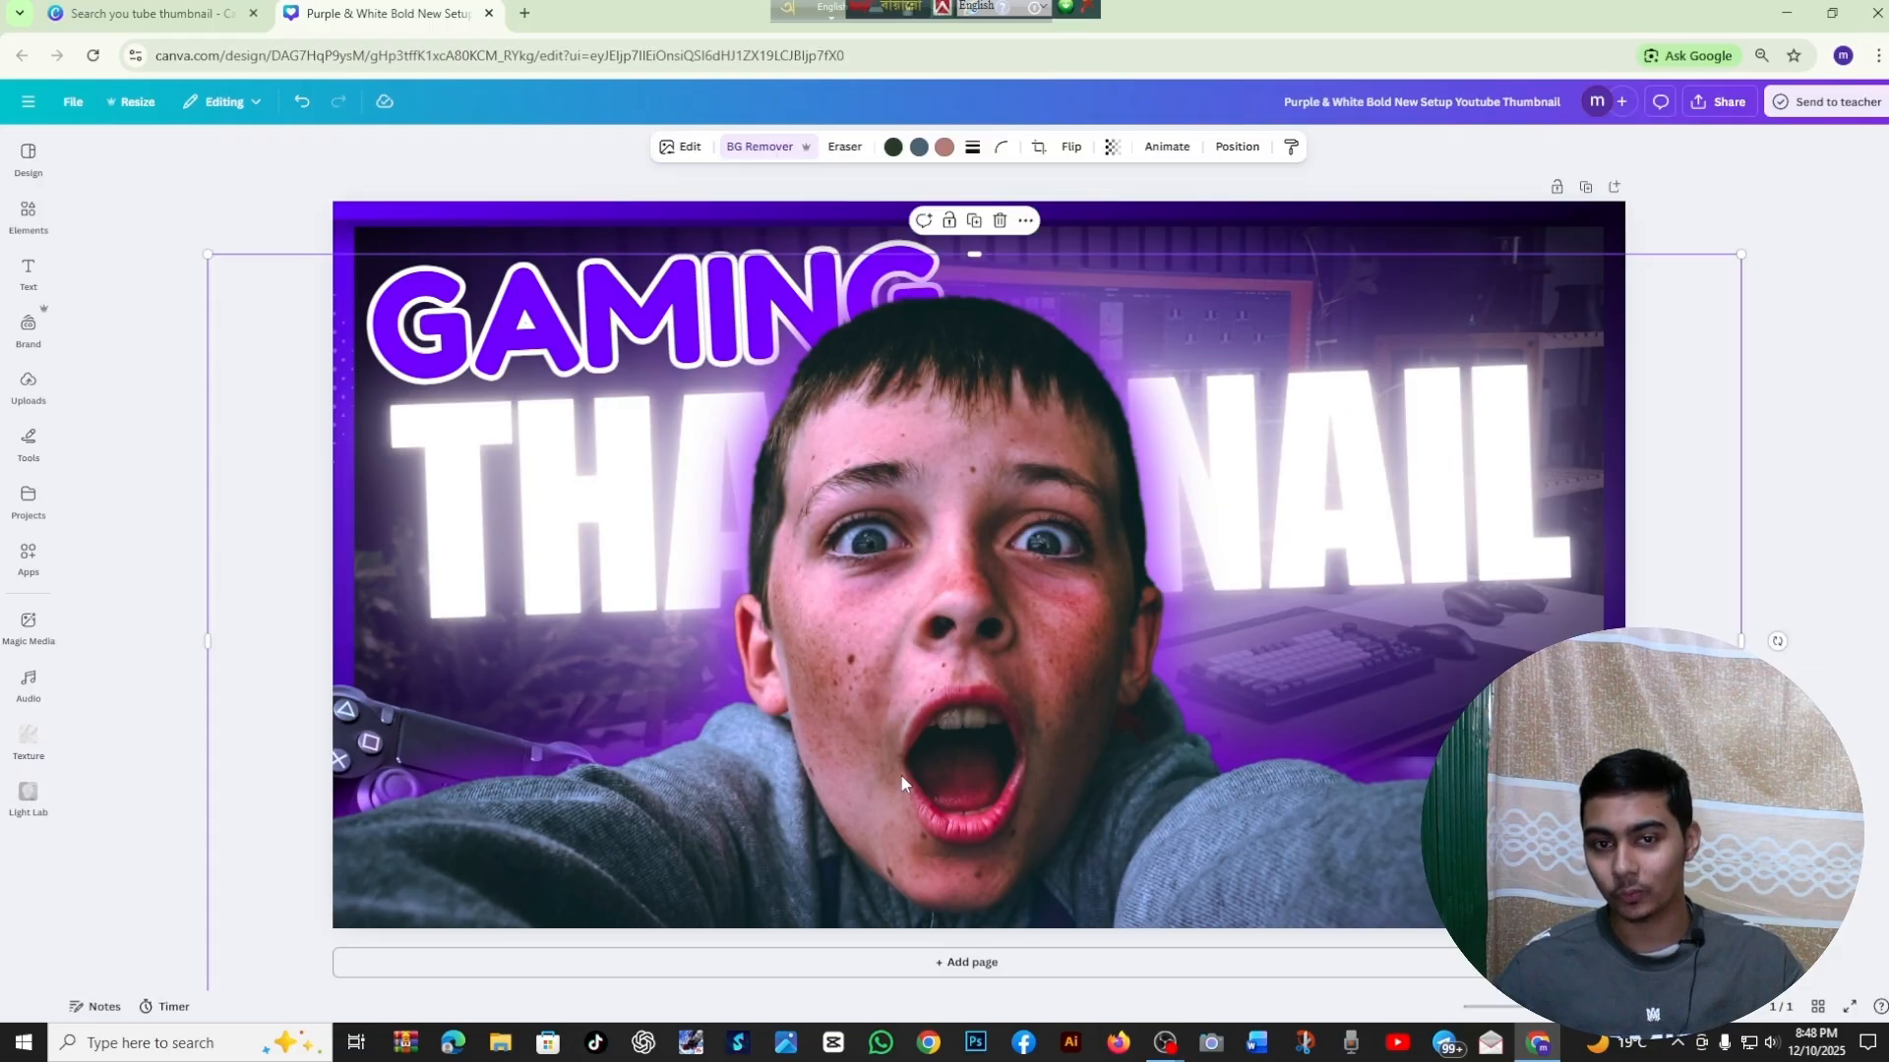
{"action": "left_click", "coordinate": [681, 148]}
{"action": "left_click", "coordinate": [126, 661]}
{"action": "left_click_drag", "start_coordinate": [116, 653], "coordinate": [88, 682]}
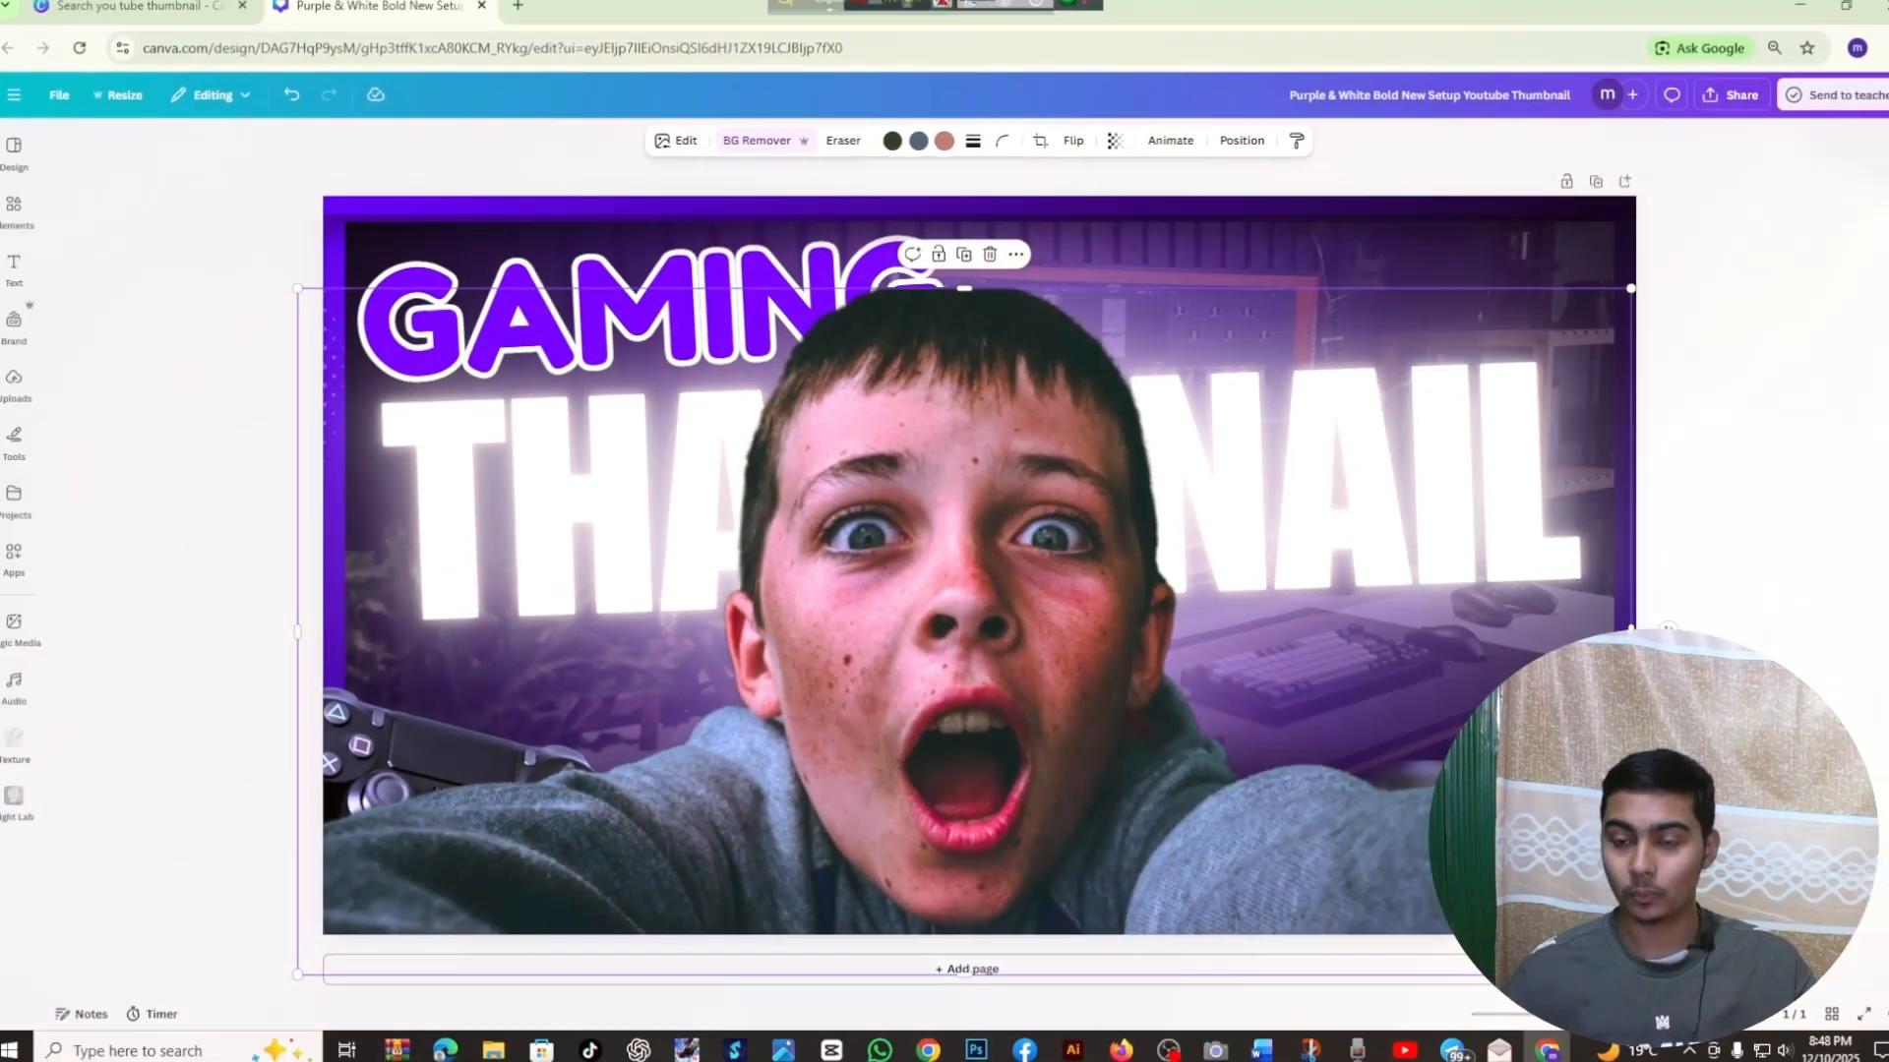
{"action": "left_click", "coordinate": [1859, 585]}
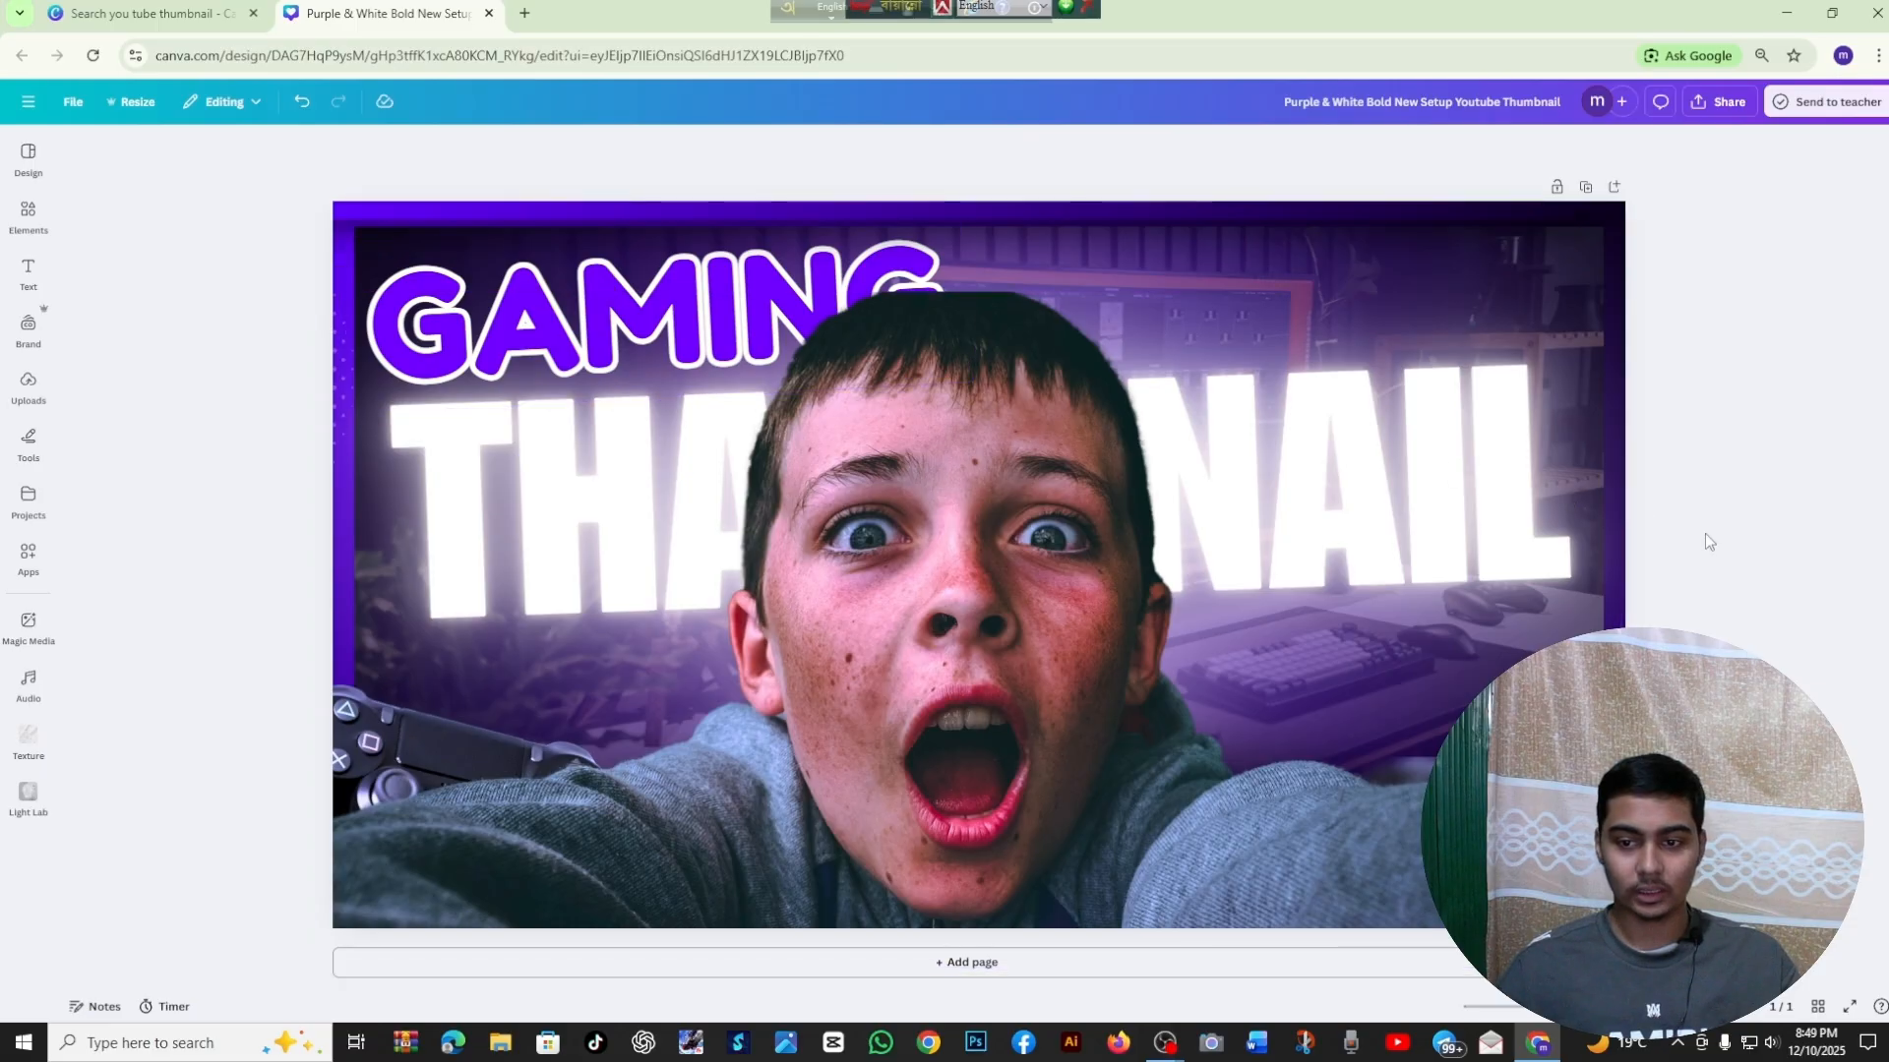
Check the thumbnail at small and large scale and move the boy's photo lower on the page
{"action": "left_click", "coordinate": [1520, 772]}
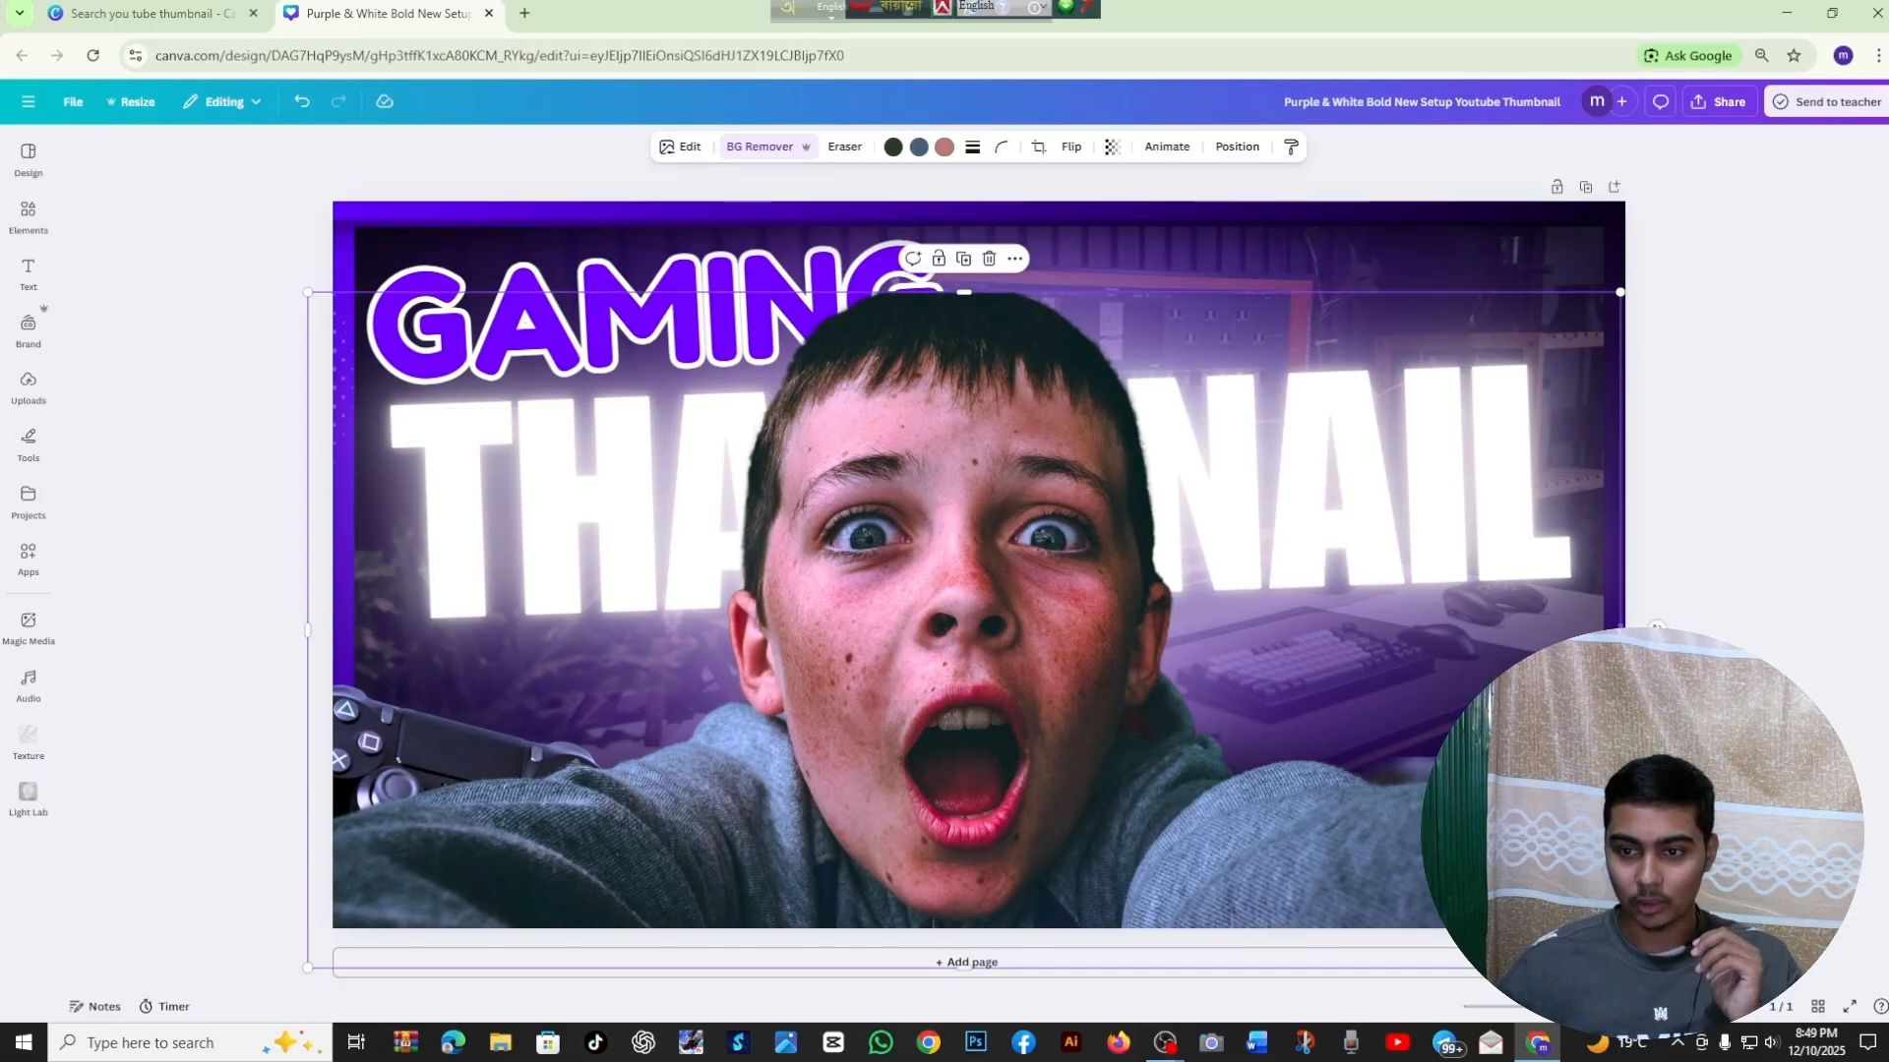
{"action": "left_click", "coordinate": [1812, 670]}
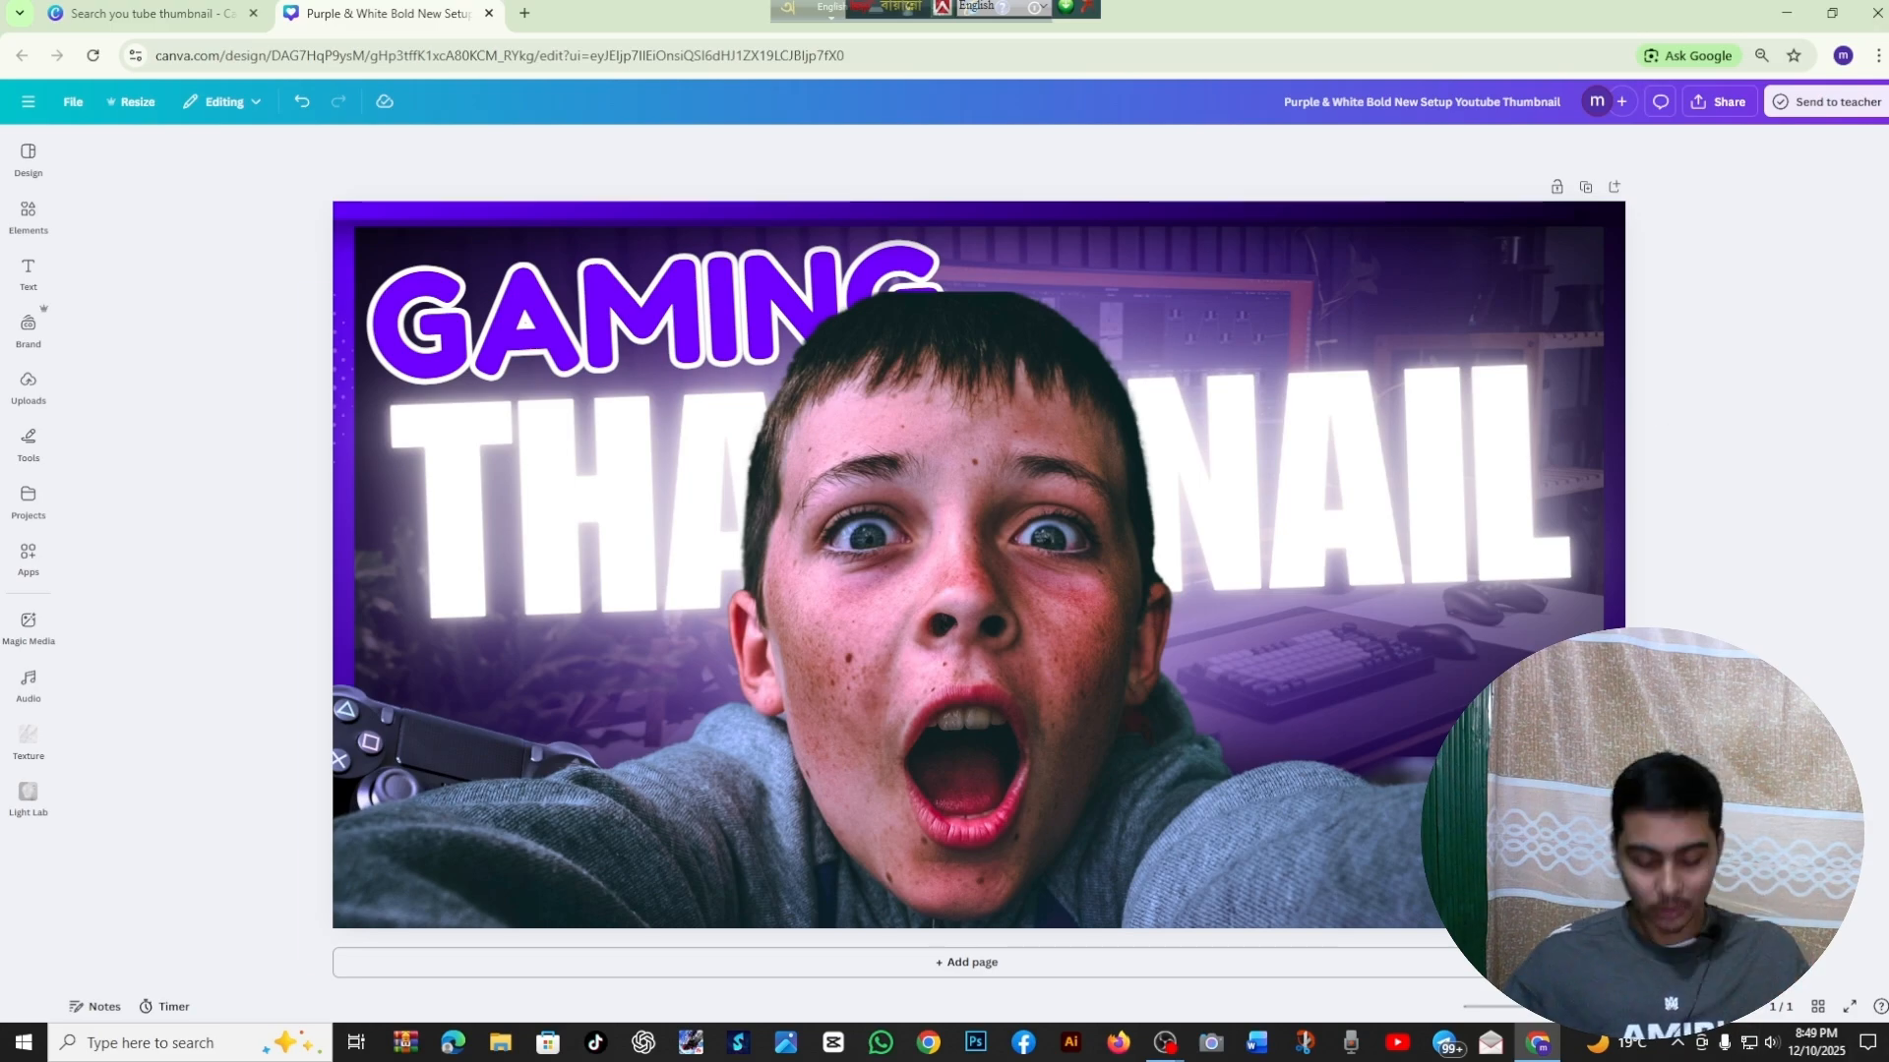
{"action": "scroll", "coordinate": [979, 565], "scroll_direction": "down", "scroll_amount": 6}
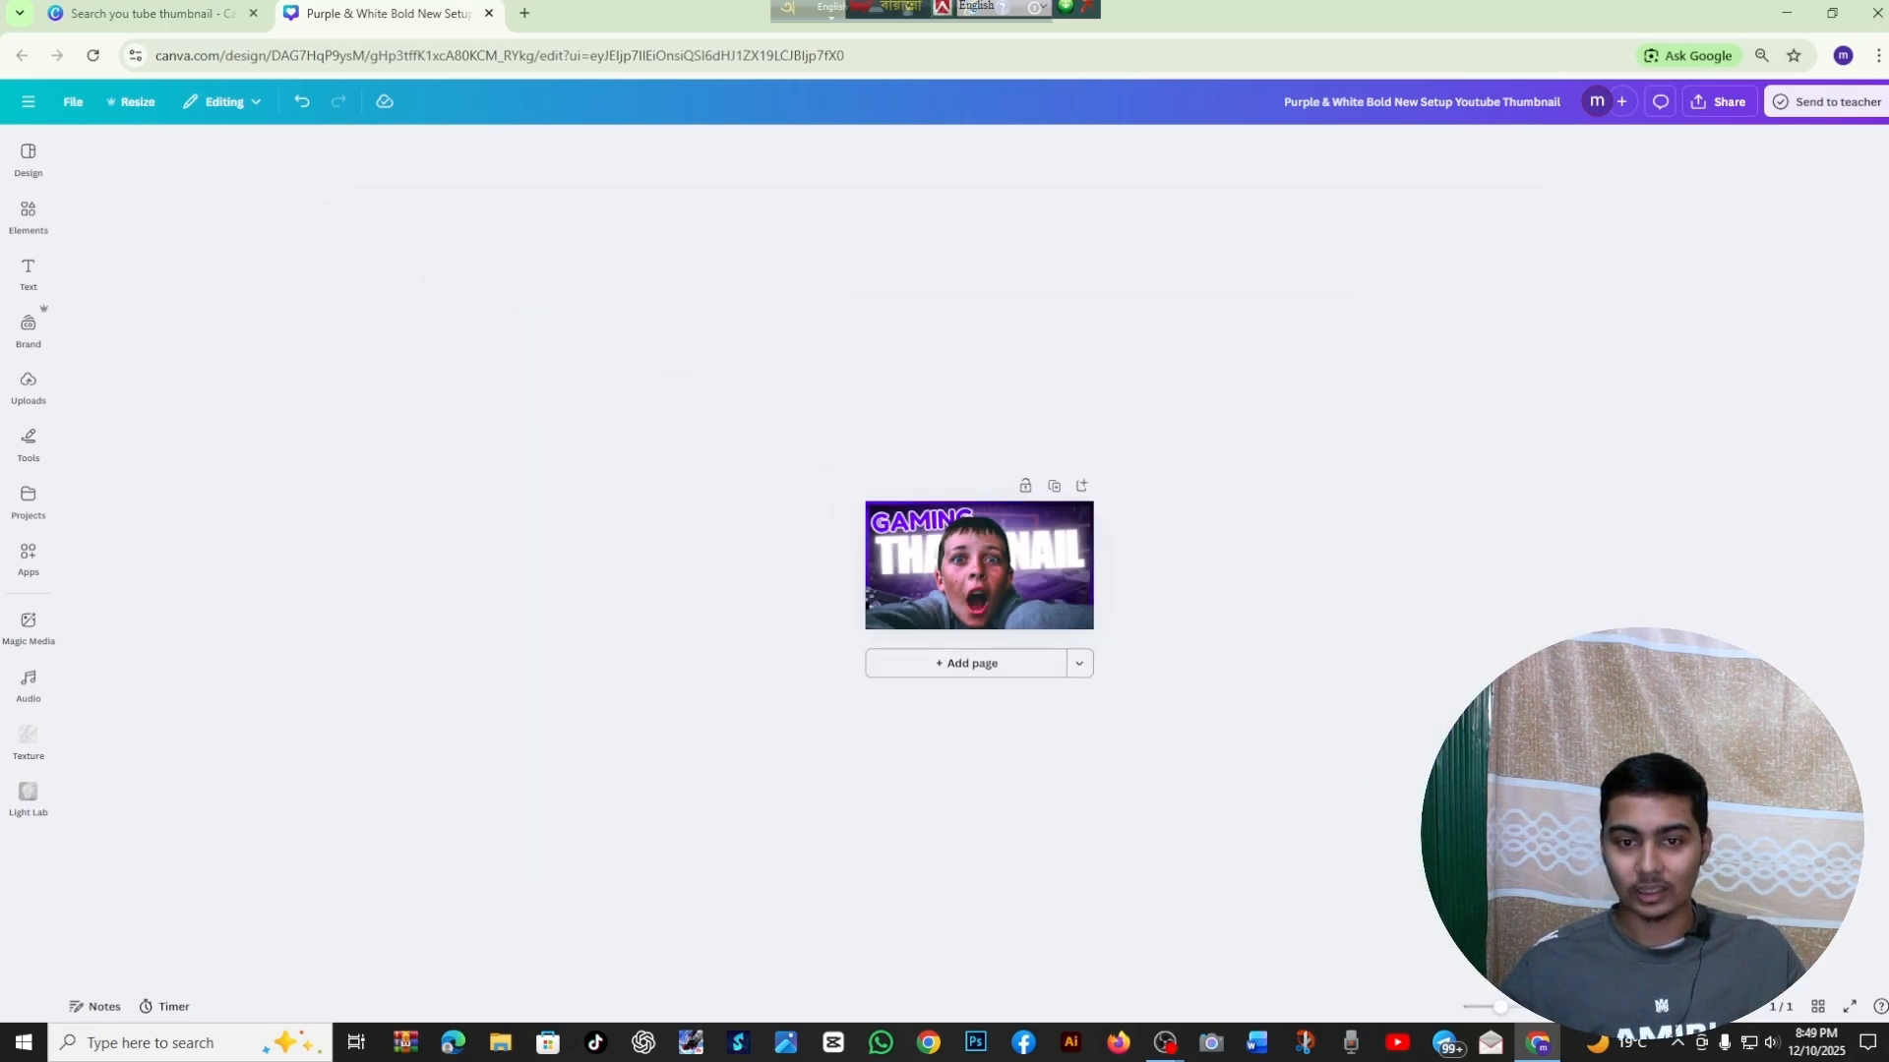
{"action": "scroll", "coordinate": [979, 565], "scroll_direction": "up", "scroll_amount": 10}
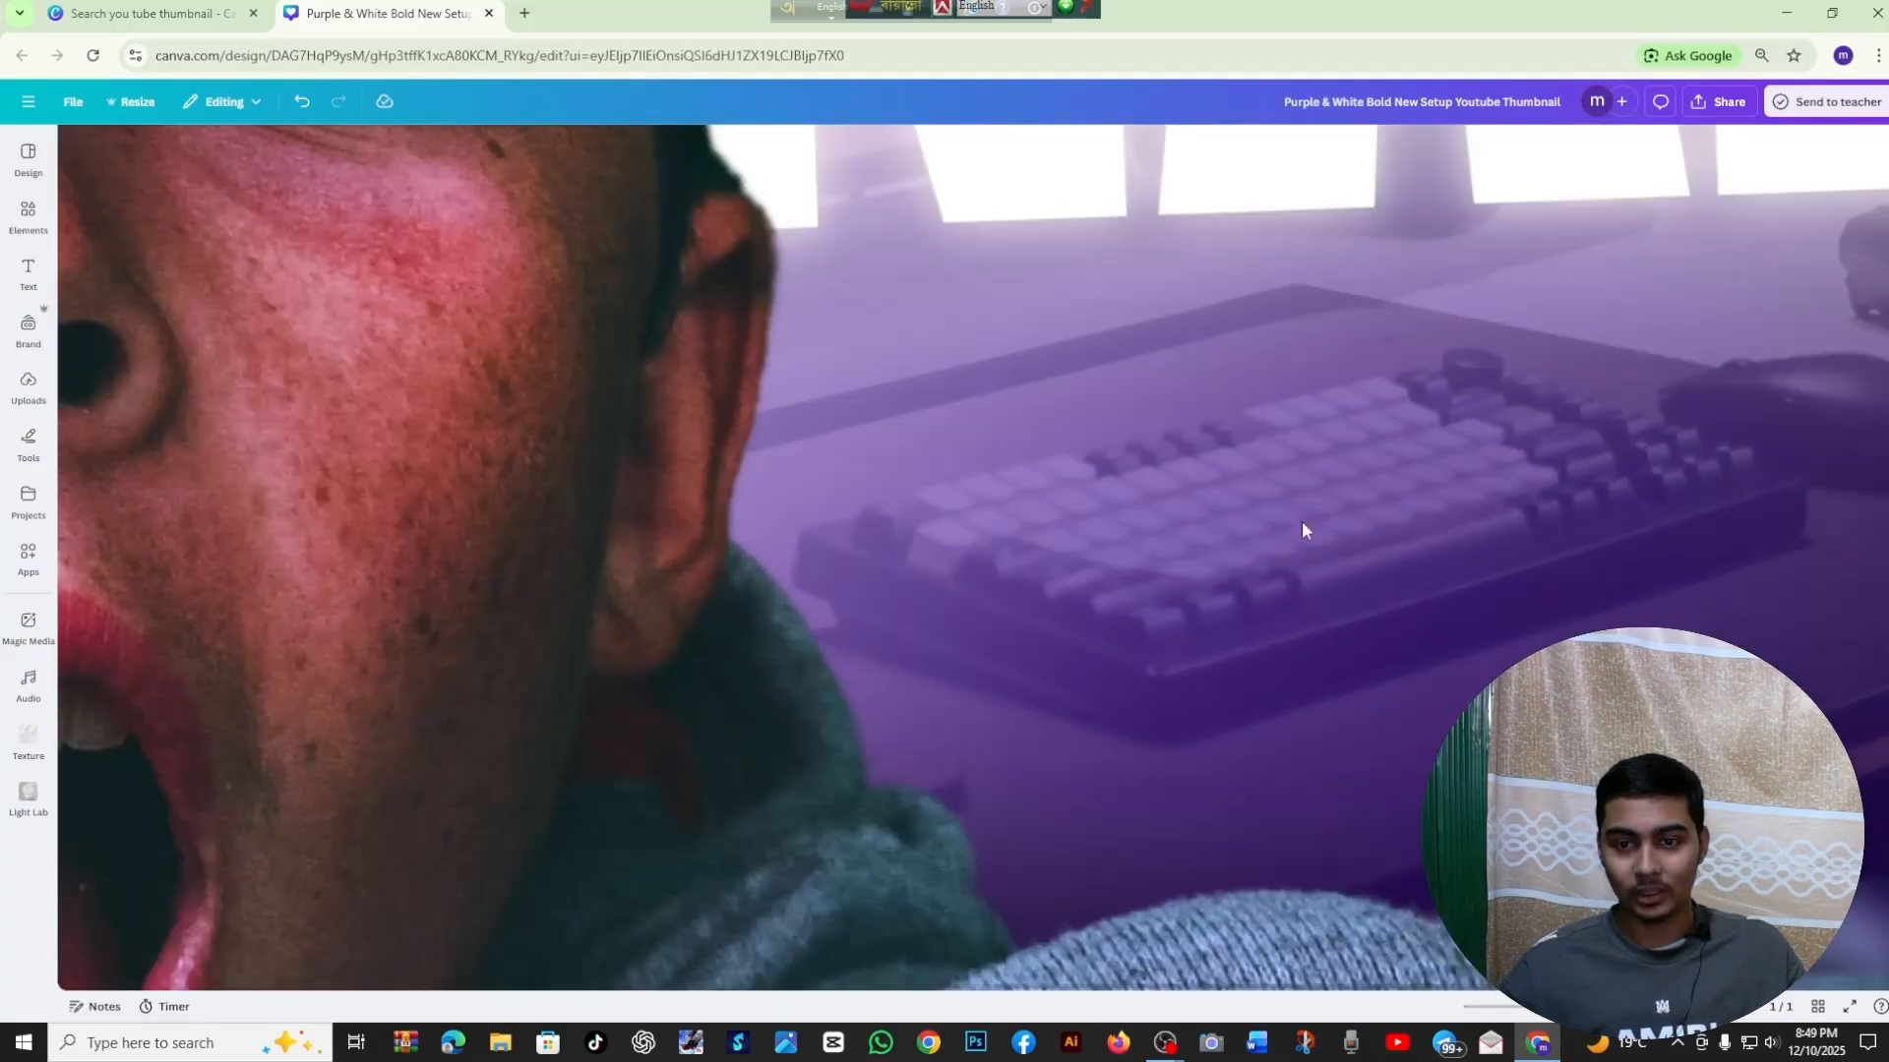
{"action": "scroll", "coordinate": [1320, 645], "scroll_direction": "down", "scroll_amount": 5}
{"action": "left_click_drag", "start_coordinate": [1320, 645], "coordinate": [1375, 938]}
{"action": "mouse_move", "coordinate": [1380, 621]}
{"action": "left_mouse_down"}
{"action": "mouse_move", "coordinate": [1383, 552]}
{"action": "mouse_move", "coordinate": [1395, 596]}
{"action": "left_mouse_up"}
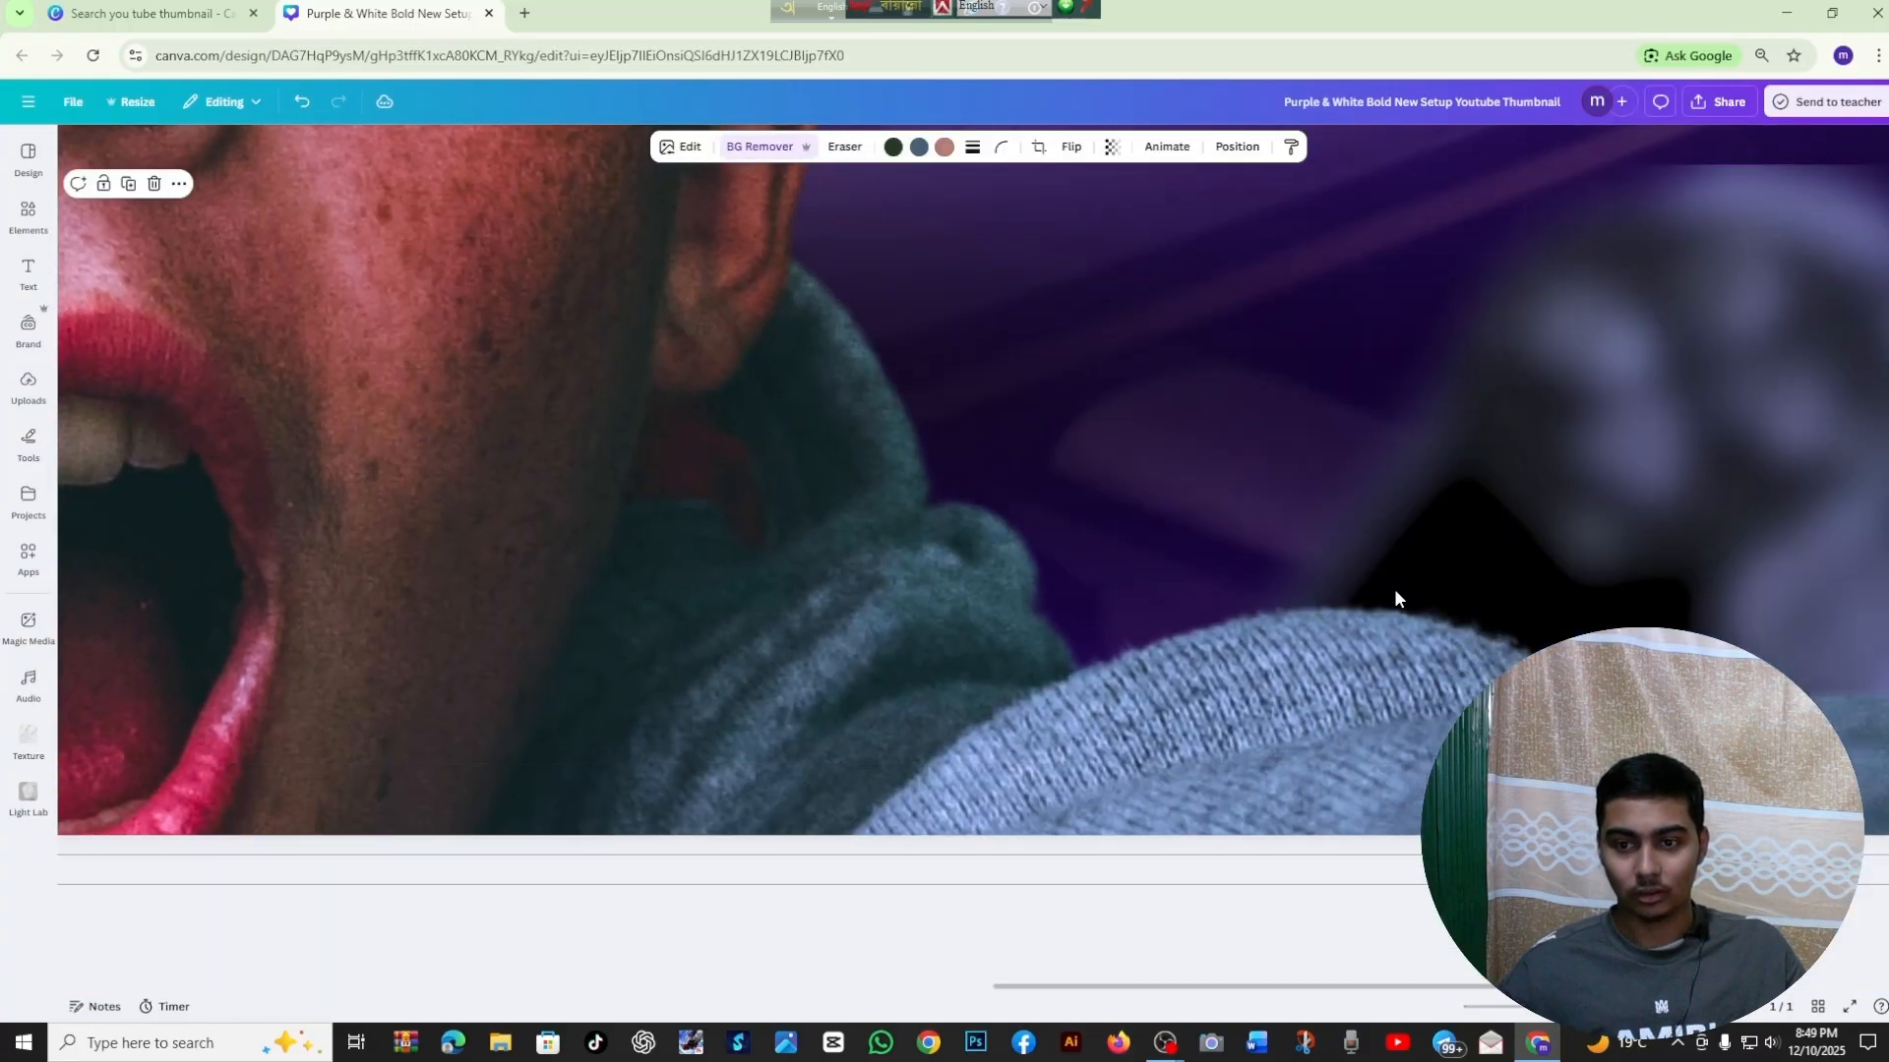
{"action": "scroll", "coordinate": [1402, 657], "scroll_direction": "down", "scroll_amount": 5}
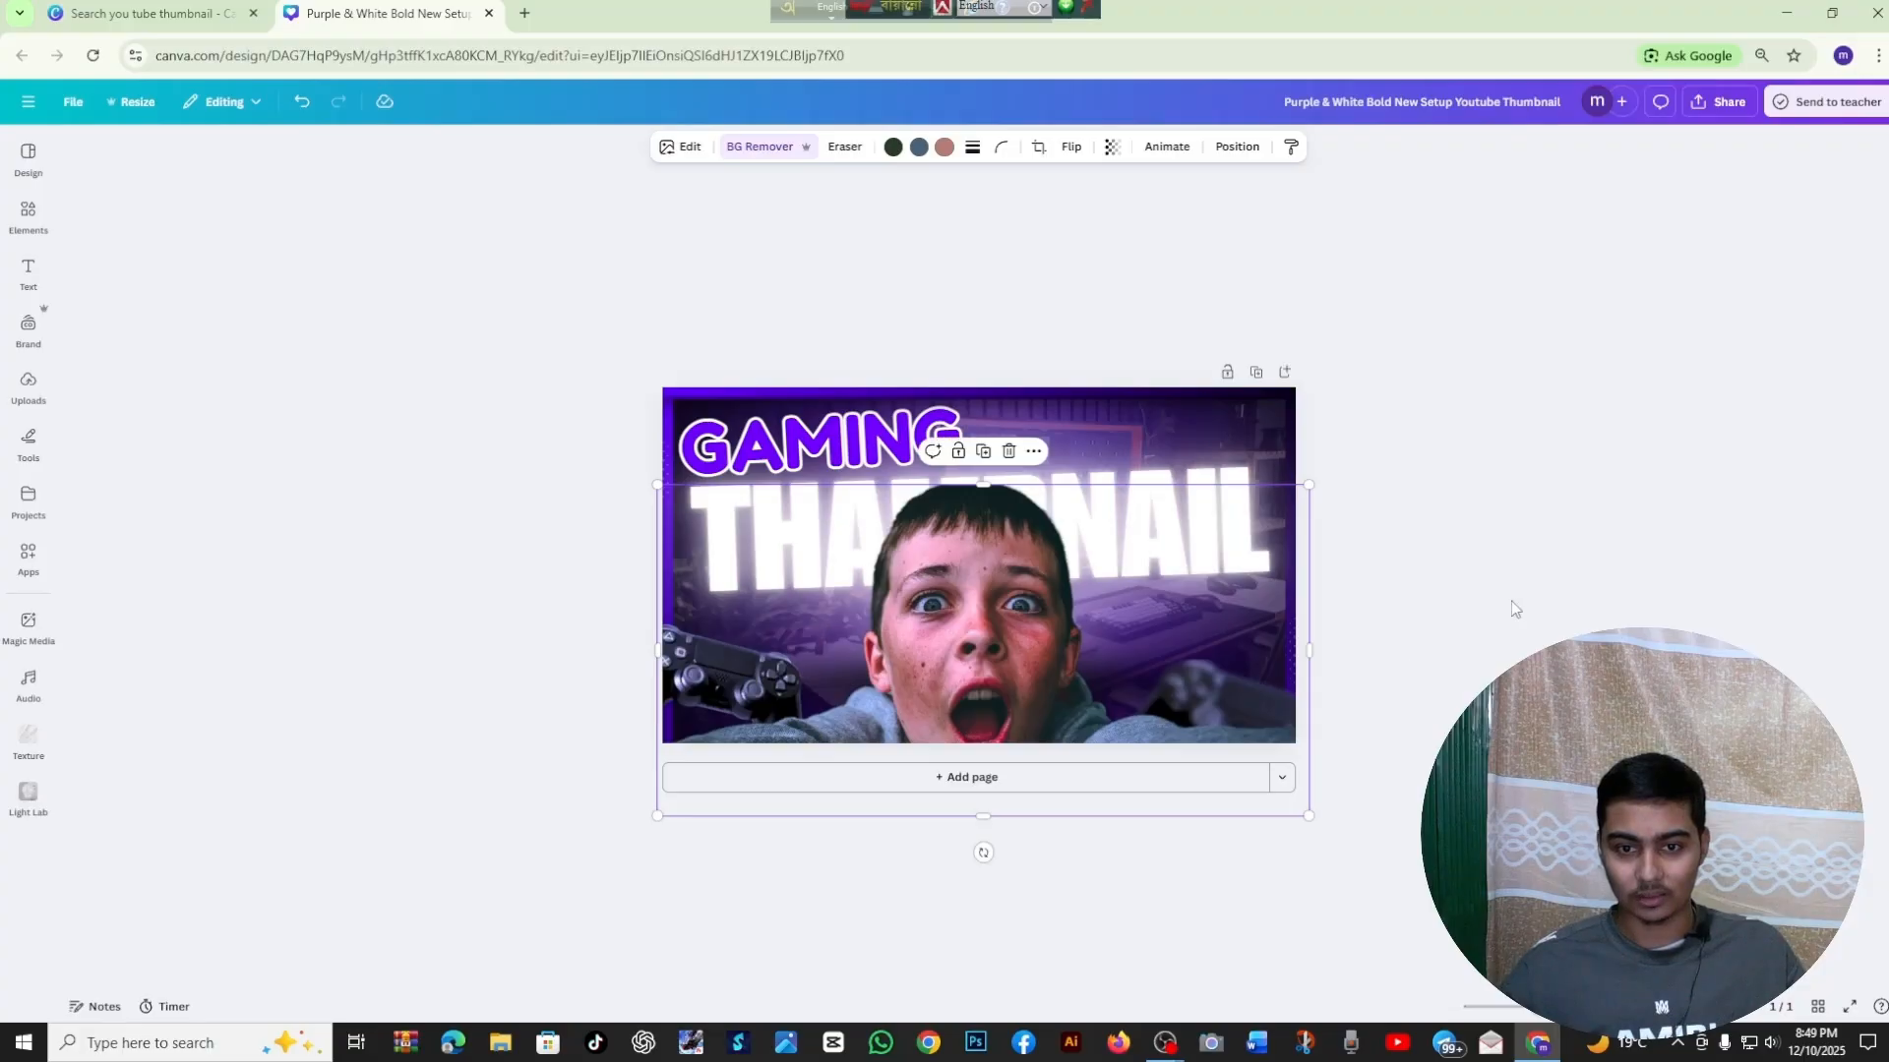
Raise the boy's photo so his head overlaps the end of GAMING and the middle of THAMBNAIL
{"action": "left_click", "coordinate": [1354, 687]}
{"action": "left_click", "coordinate": [1145, 698]}
{"action": "left_click_drag", "start_coordinate": [1144, 699], "coordinate": [1142, 675]}
{"action": "left_click_drag", "start_coordinate": [987, 447], "coordinate": [992, 426]}
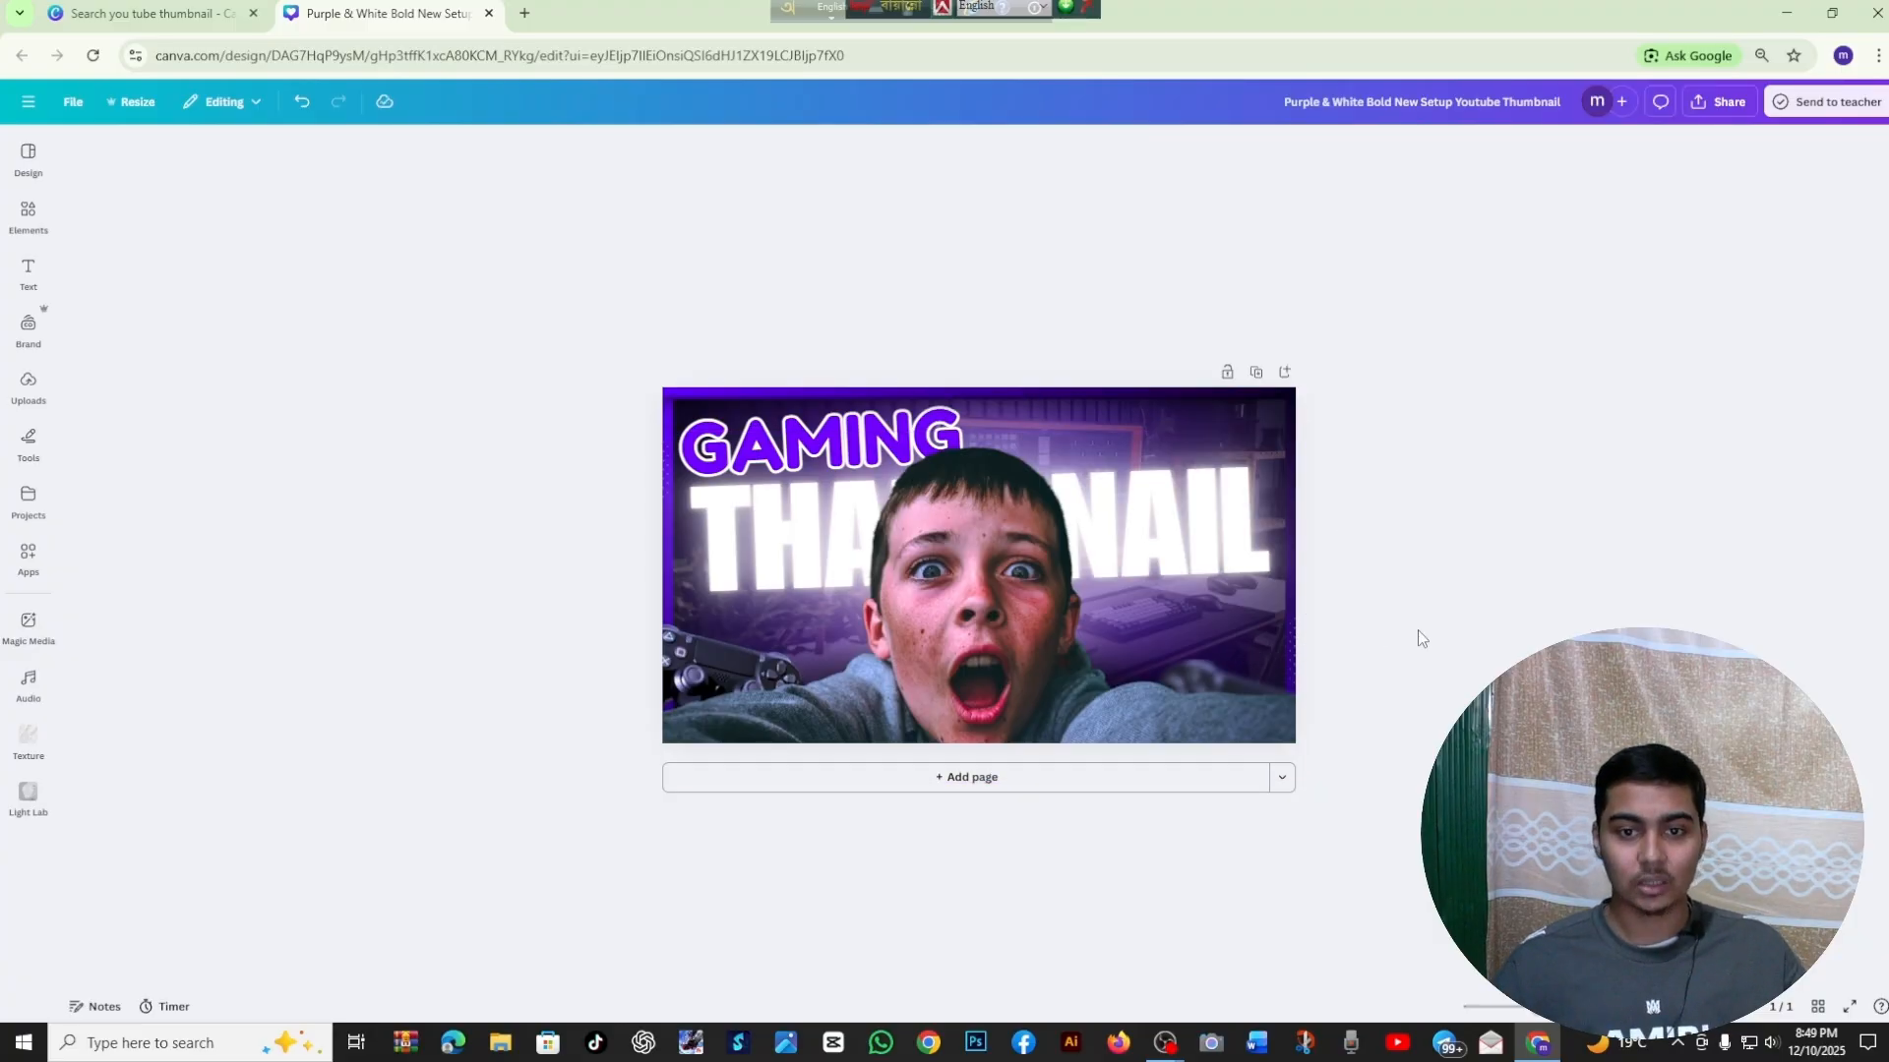
{"action": "left_click", "coordinate": [1138, 614]}
{"action": "mouse_move", "coordinate": [1137, 613]}
{"action": "left_mouse_down"}
{"action": "mouse_move", "coordinate": [1124, 587]}
{"action": "mouse_move", "coordinate": [1131, 604]}
{"action": "left_mouse_up"}
{"action": "left_click", "coordinate": [1467, 565]}
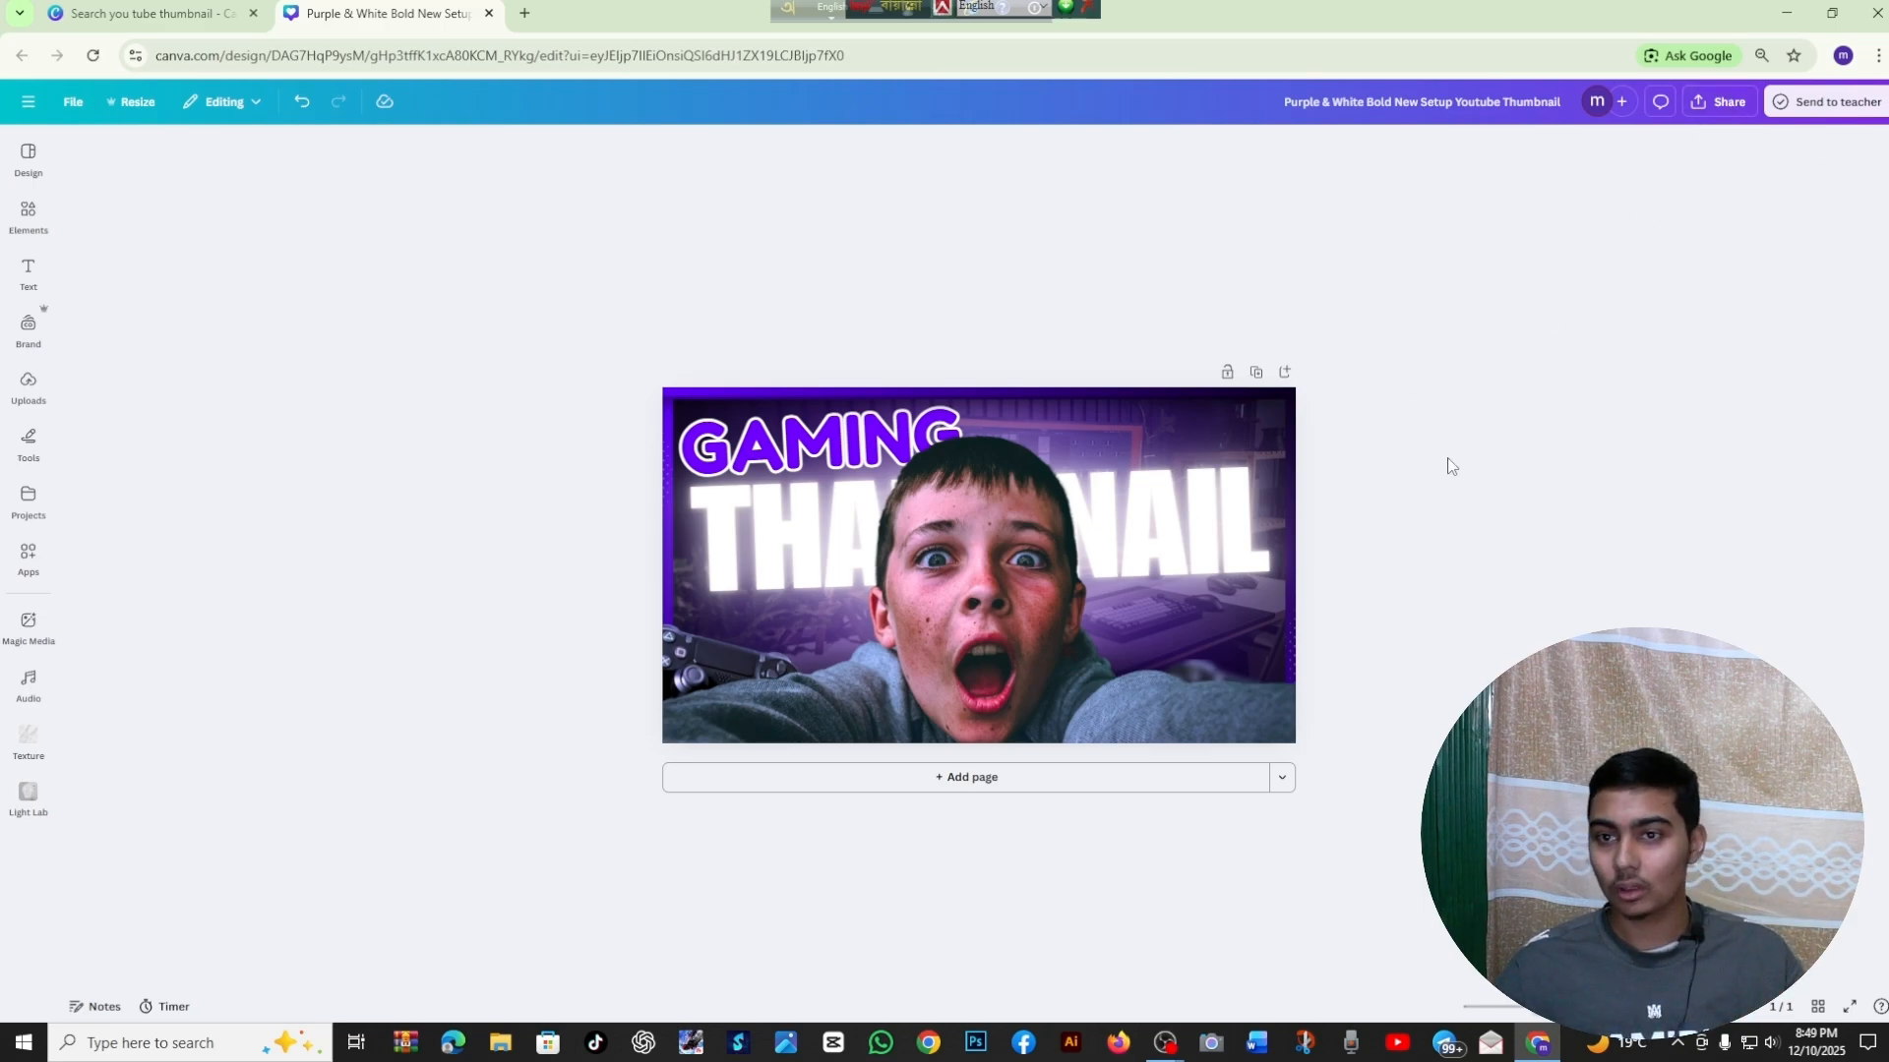
Download the thumbnail as a PNG at size 1 (1,280 × 720 px) without a transparent background
{"action": "left_click", "coordinate": [1719, 101]}
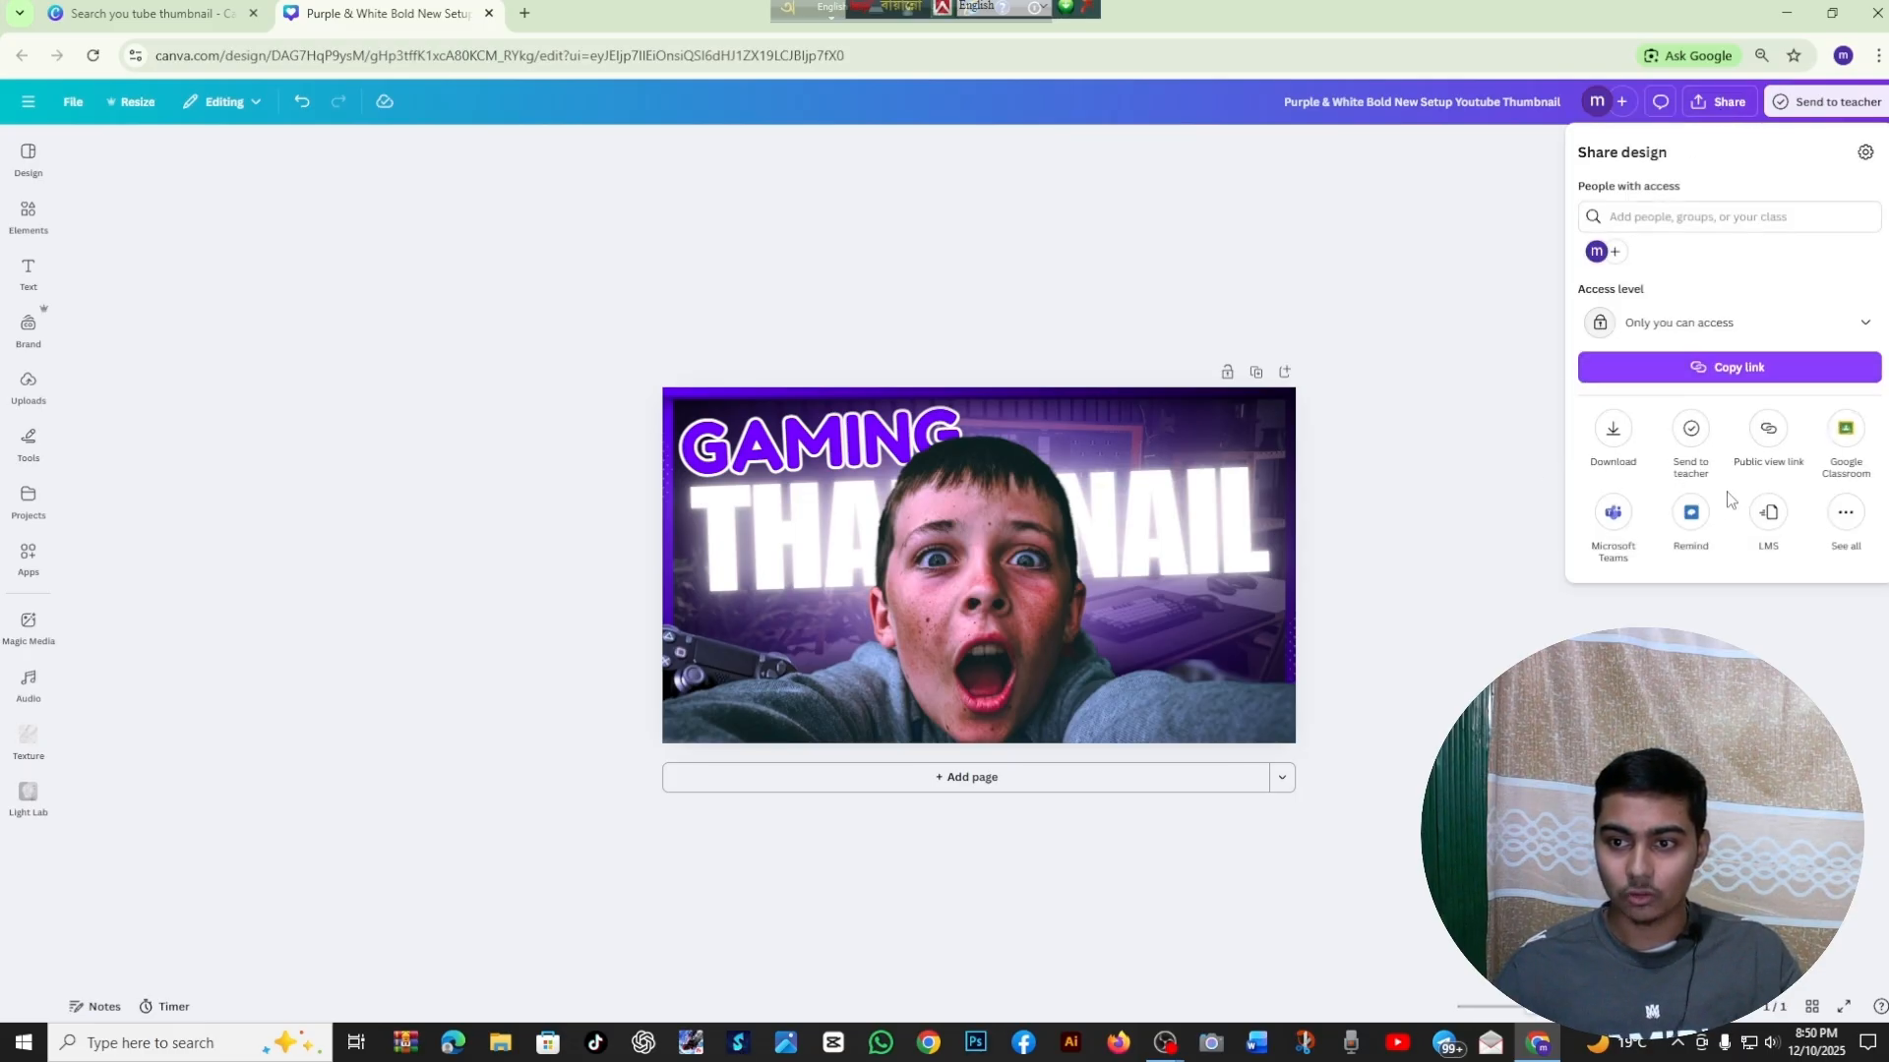
{"action": "left_click", "coordinate": [1611, 438]}
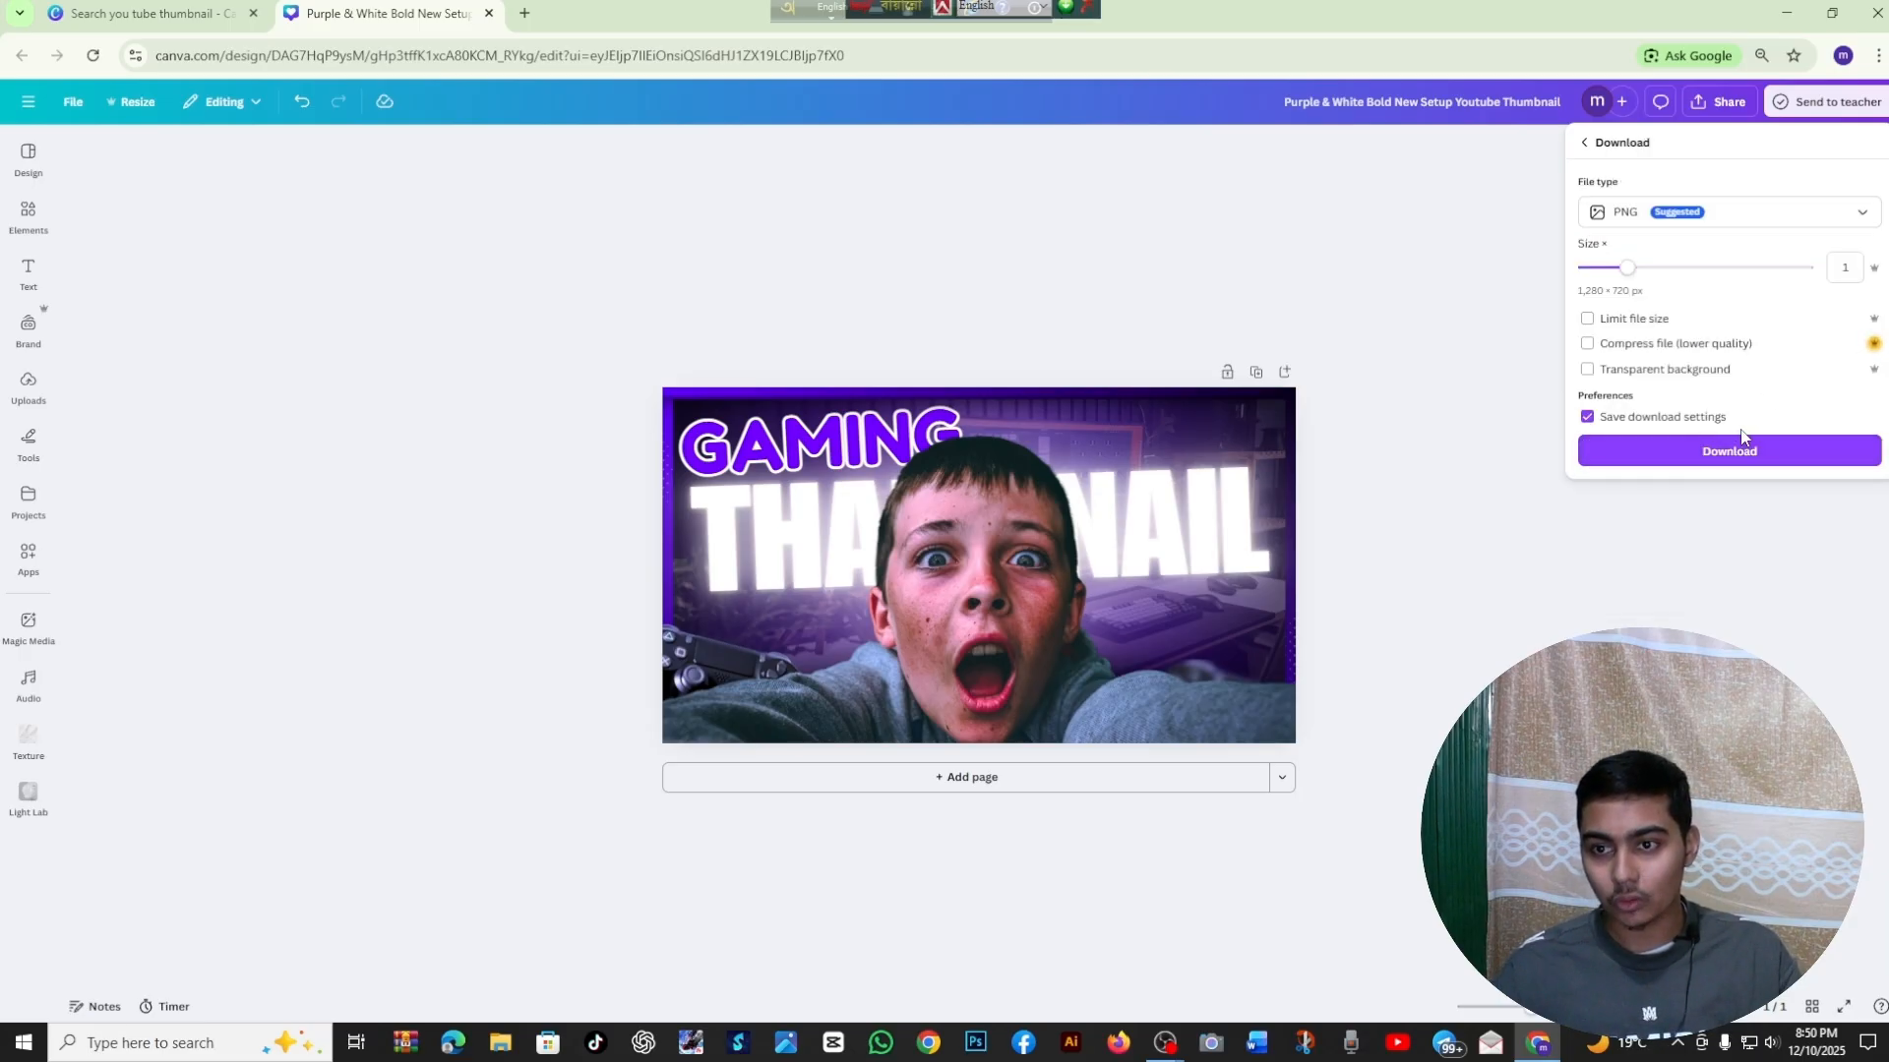
{"action": "left_click", "coordinate": [1707, 224]}
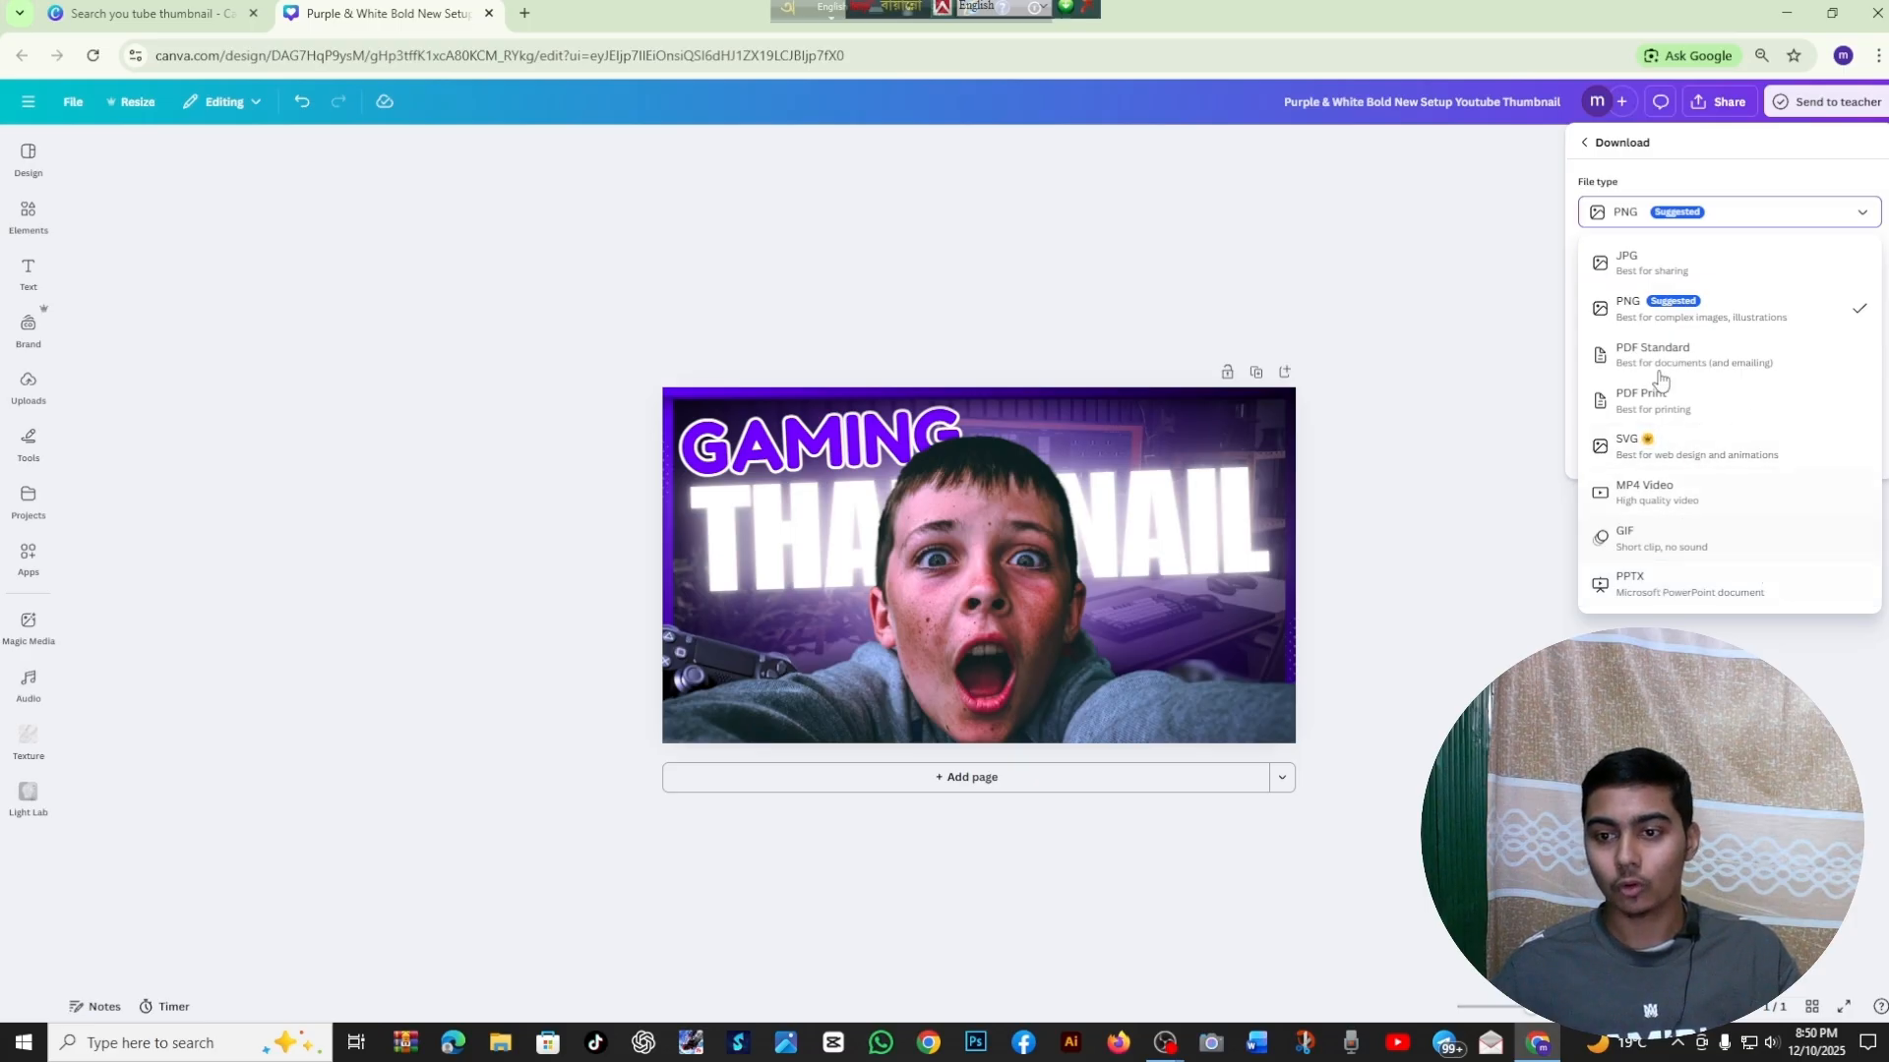
{"action": "left_click", "coordinate": [1765, 220]}
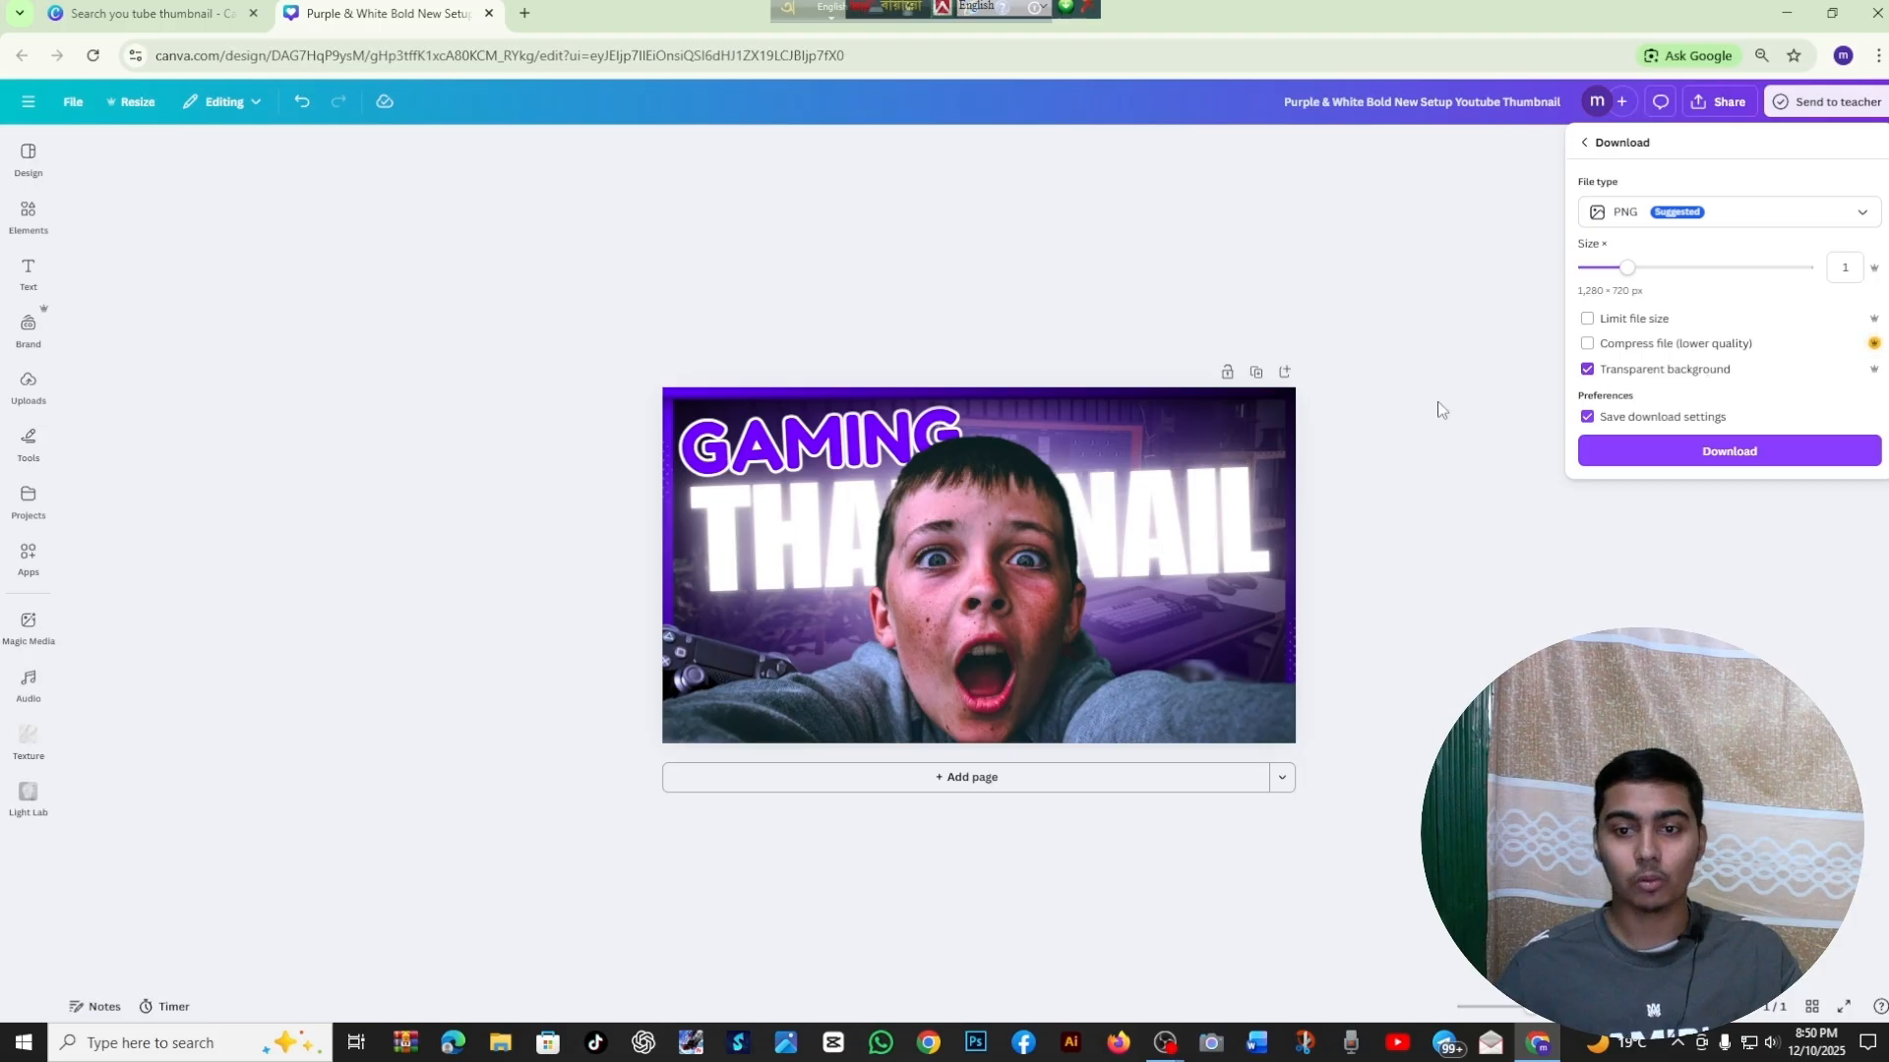
{"action": "left_click", "coordinate": [1591, 373]}
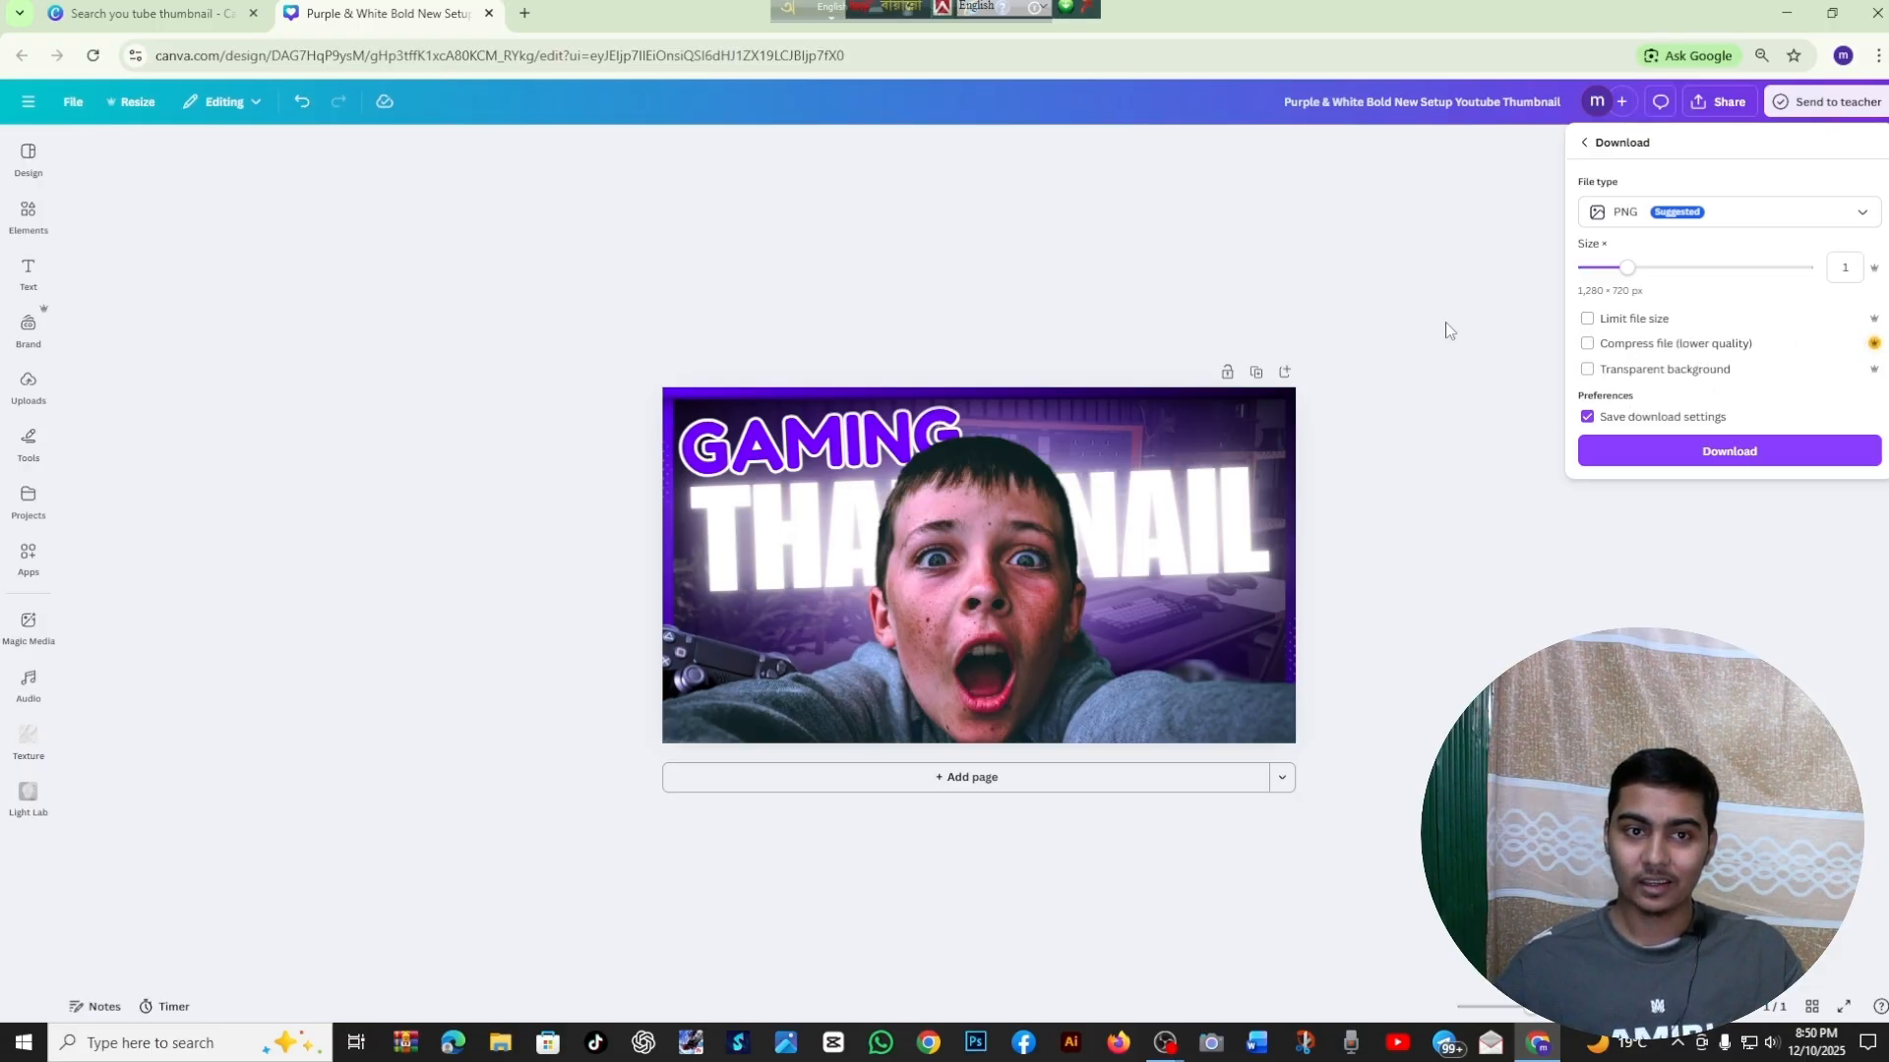
{"action": "key", "text": "ctrl+minus"}
{"action": "key", "text": "ctrl+minus"}
{"action": "key", "text": "ctrl+minus"}
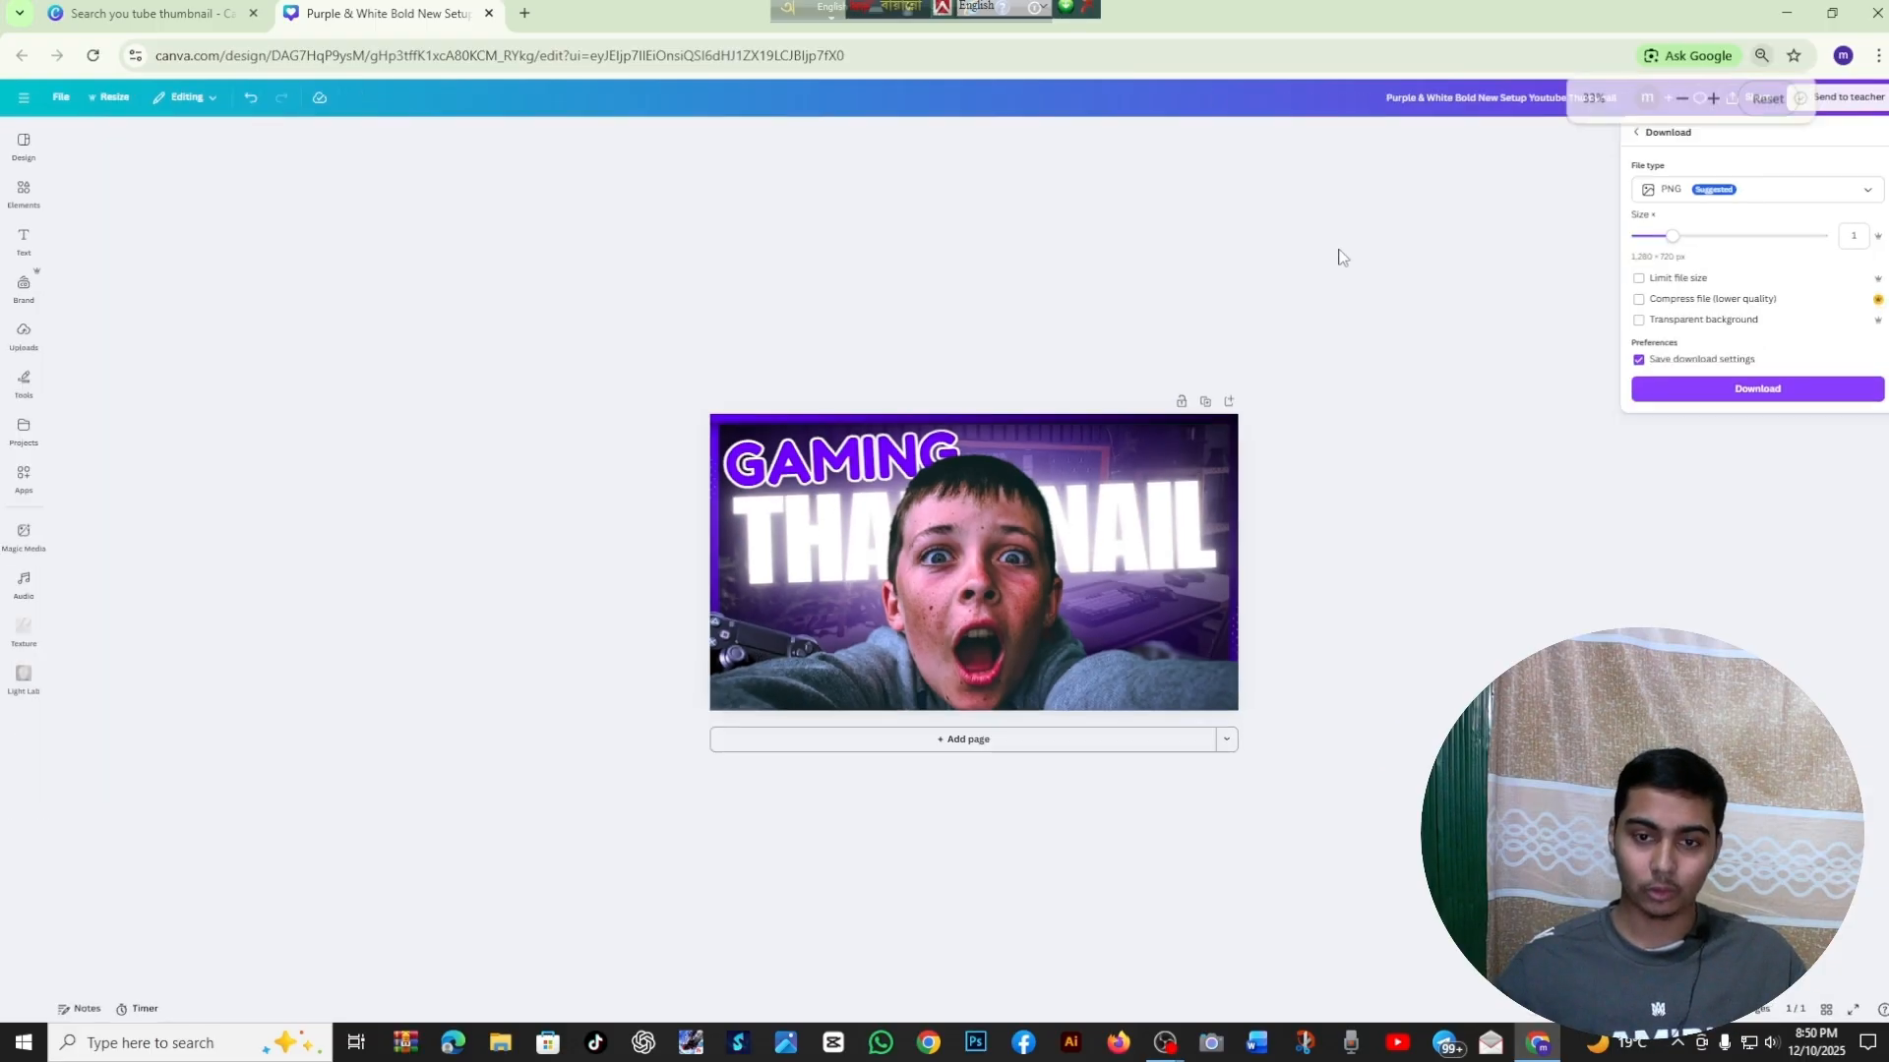
{"action": "key", "text": "ctrl+0"}
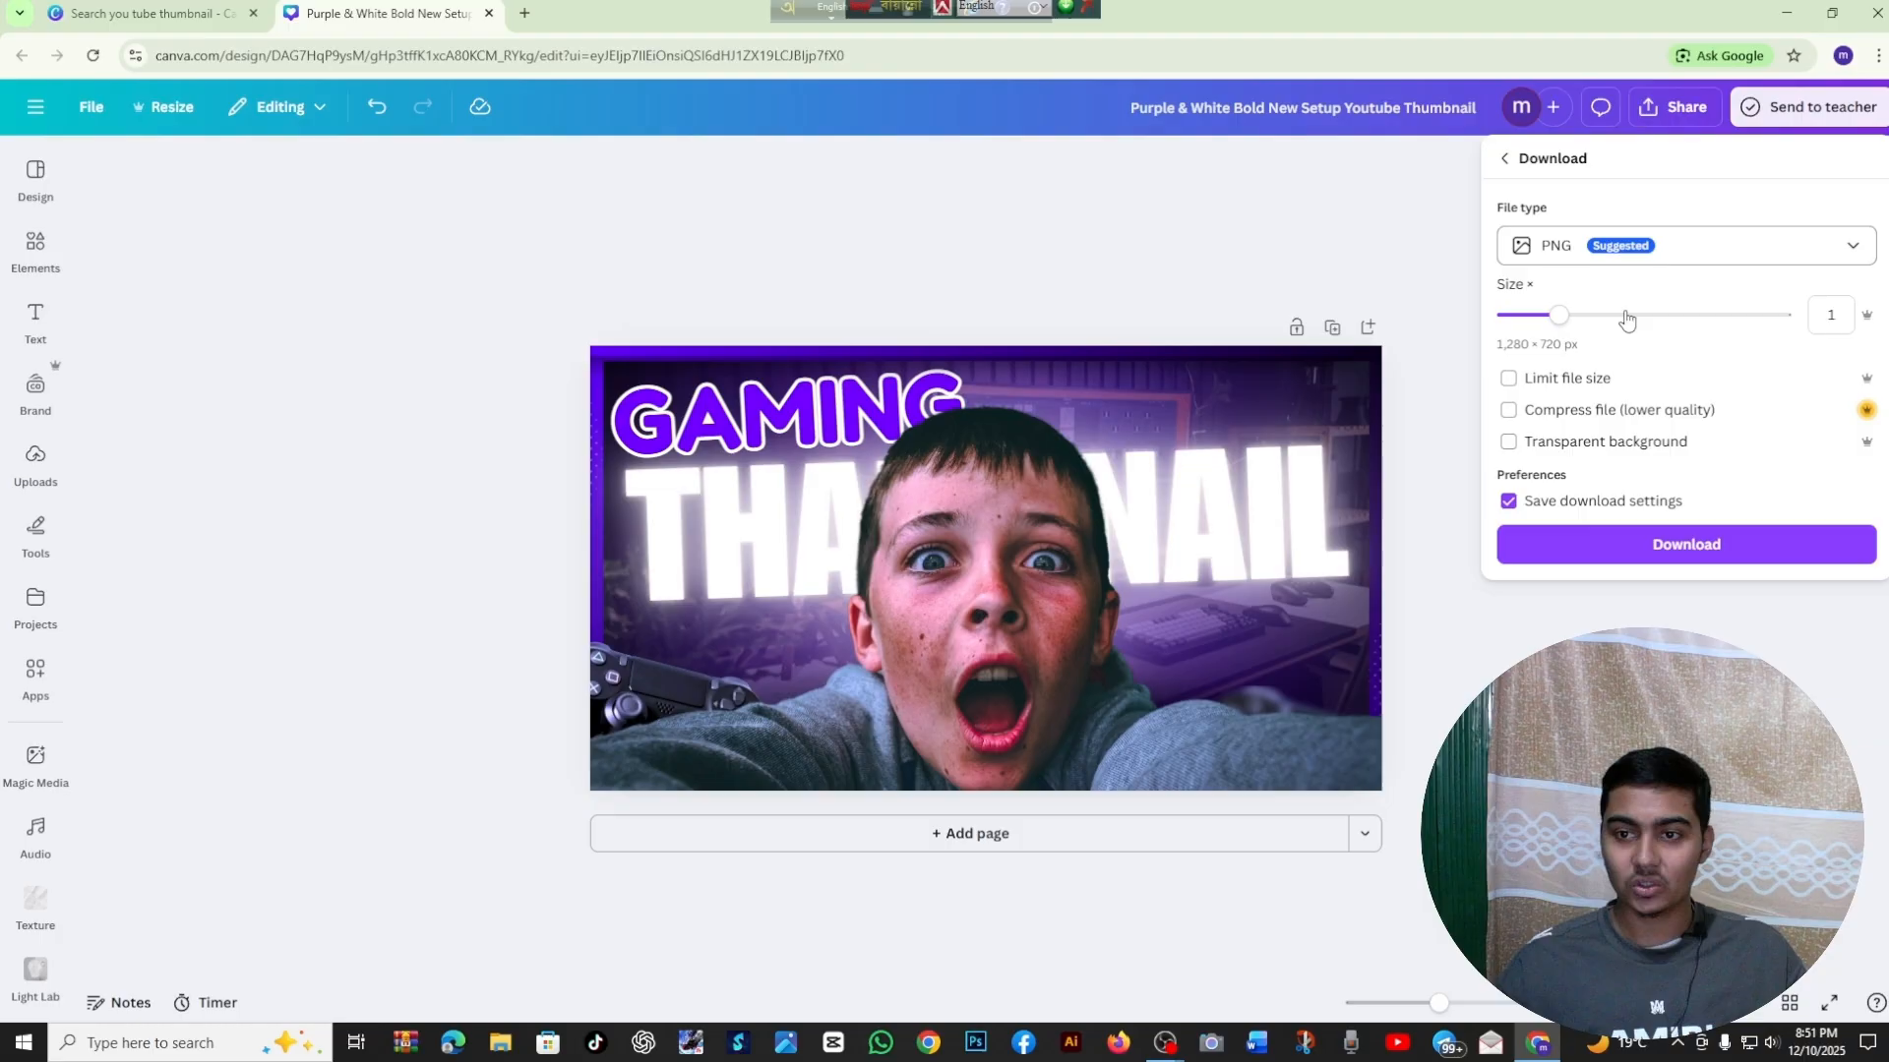
{"action": "left_click", "coordinate": [1640, 552]}
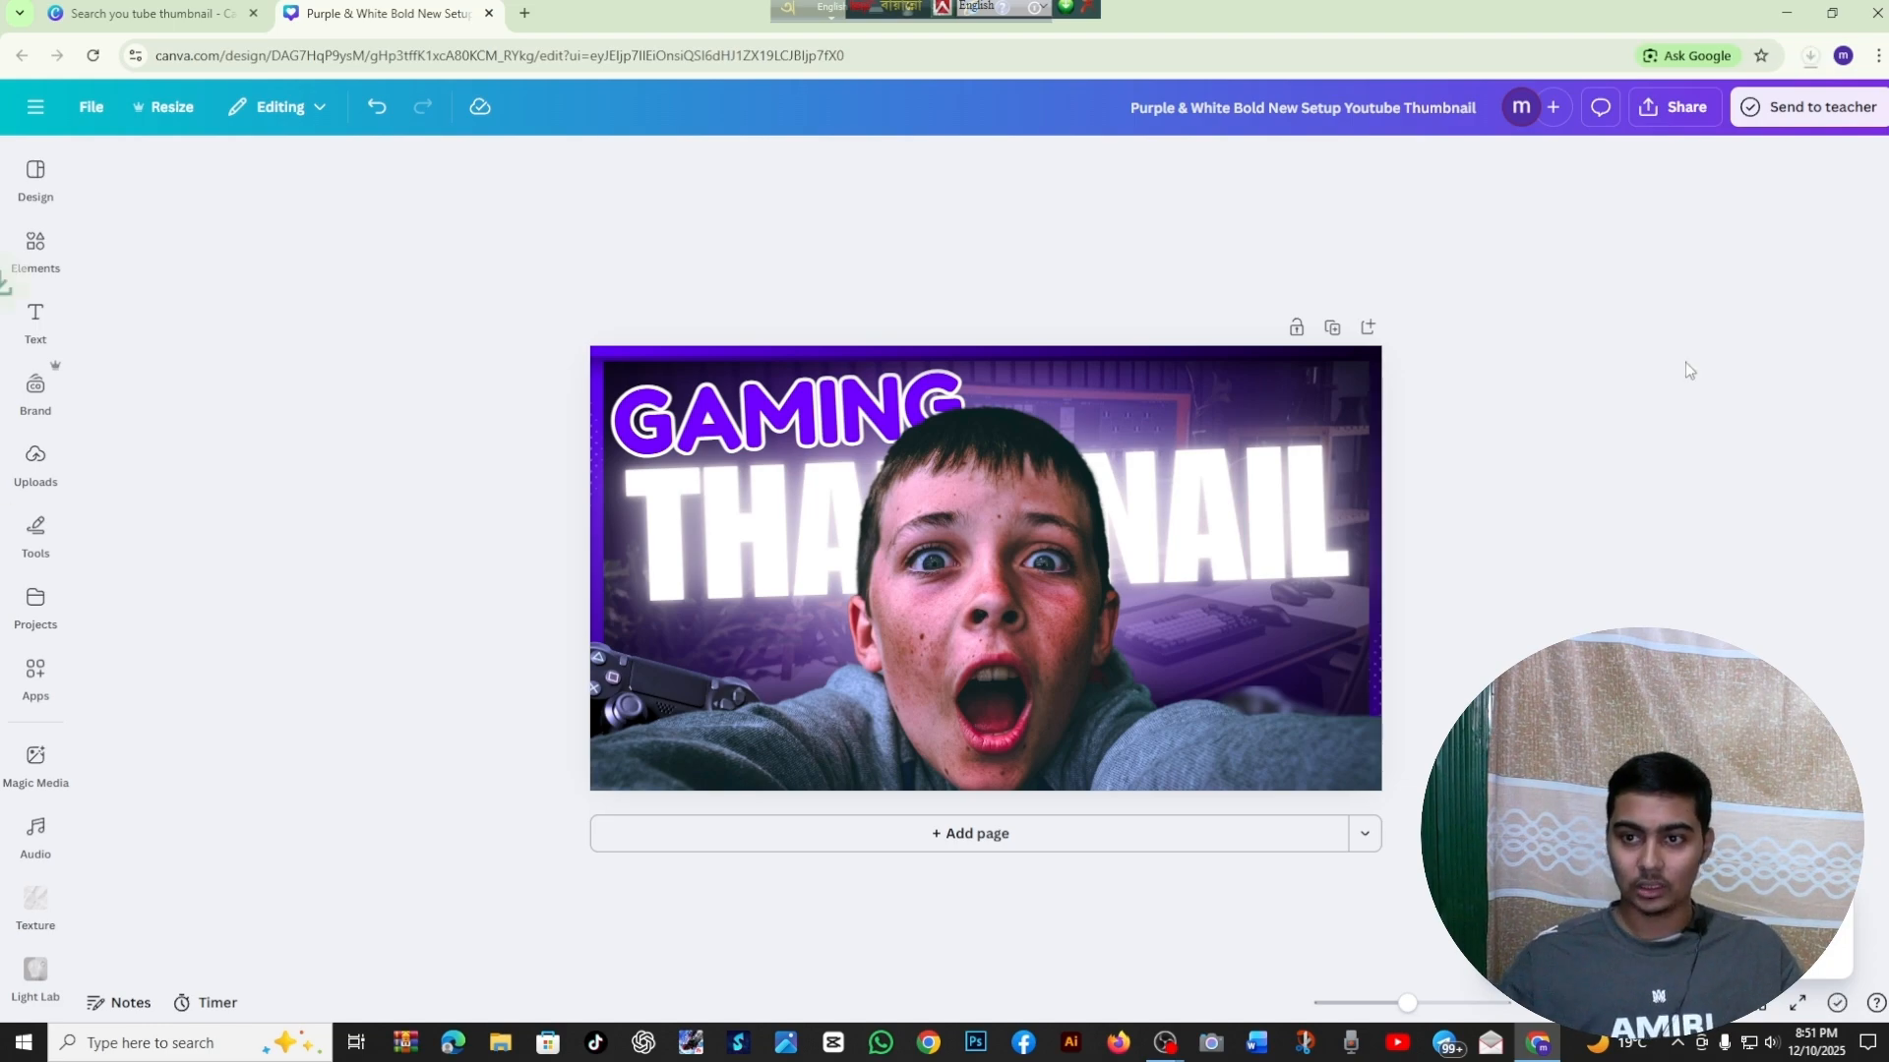
Open the downloaded Purple & White Bold New Setup Youtube Thumbnail.png from the Downloads folder
{"action": "left_click", "coordinate": [1807, 56]}
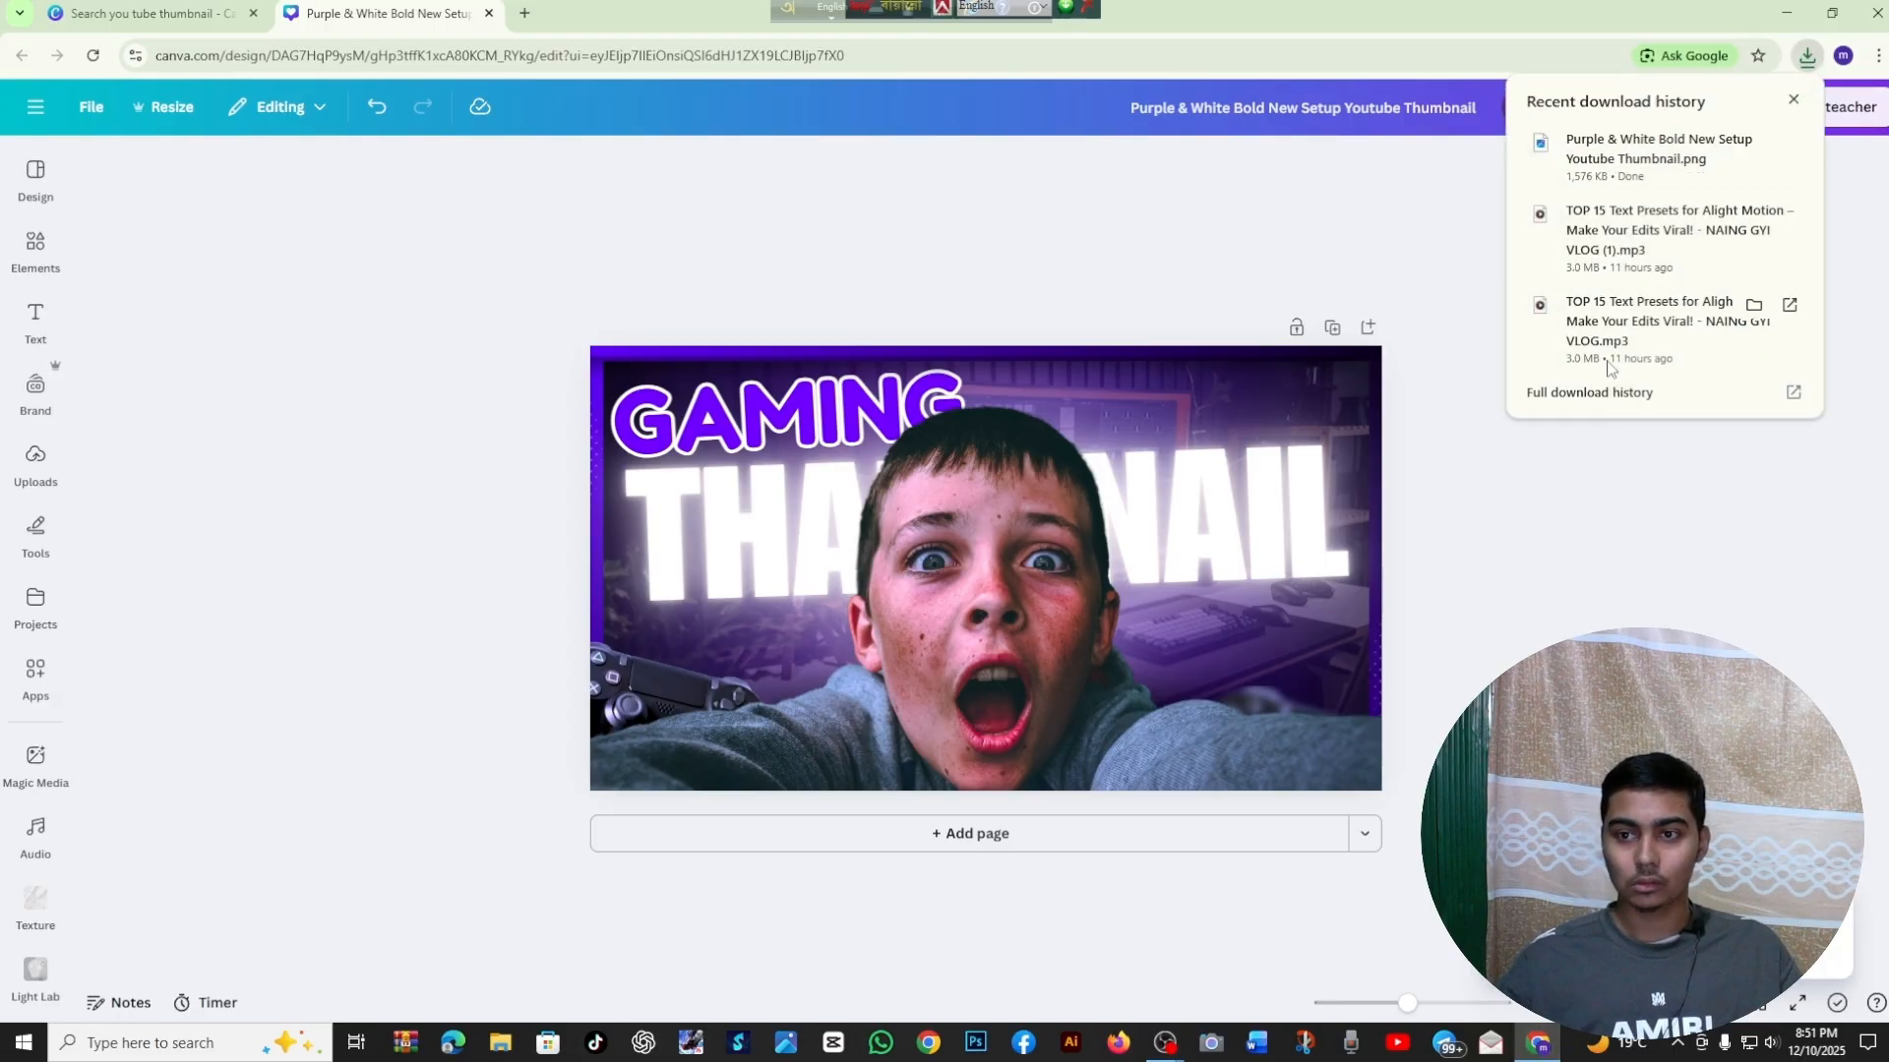
{"action": "left_click", "coordinate": [1752, 144]}
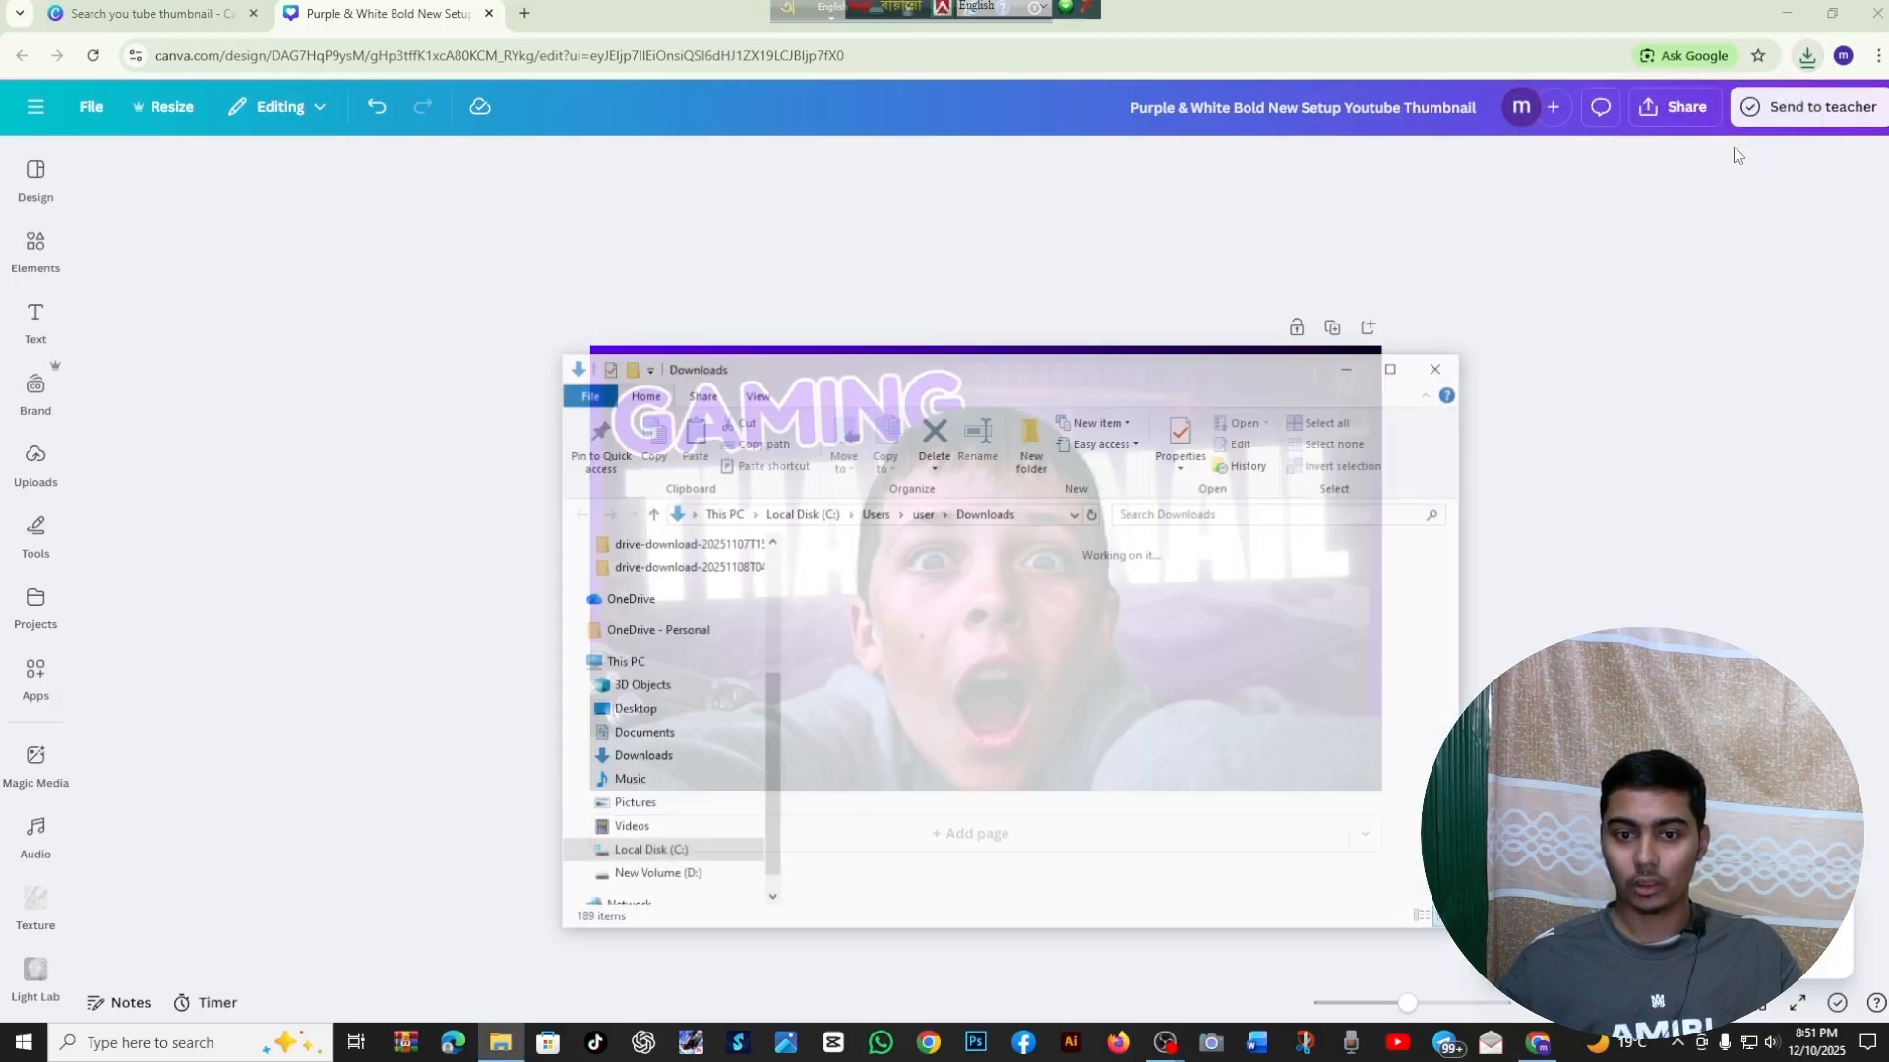
{"action": "double_click", "coordinate": [841, 638]}
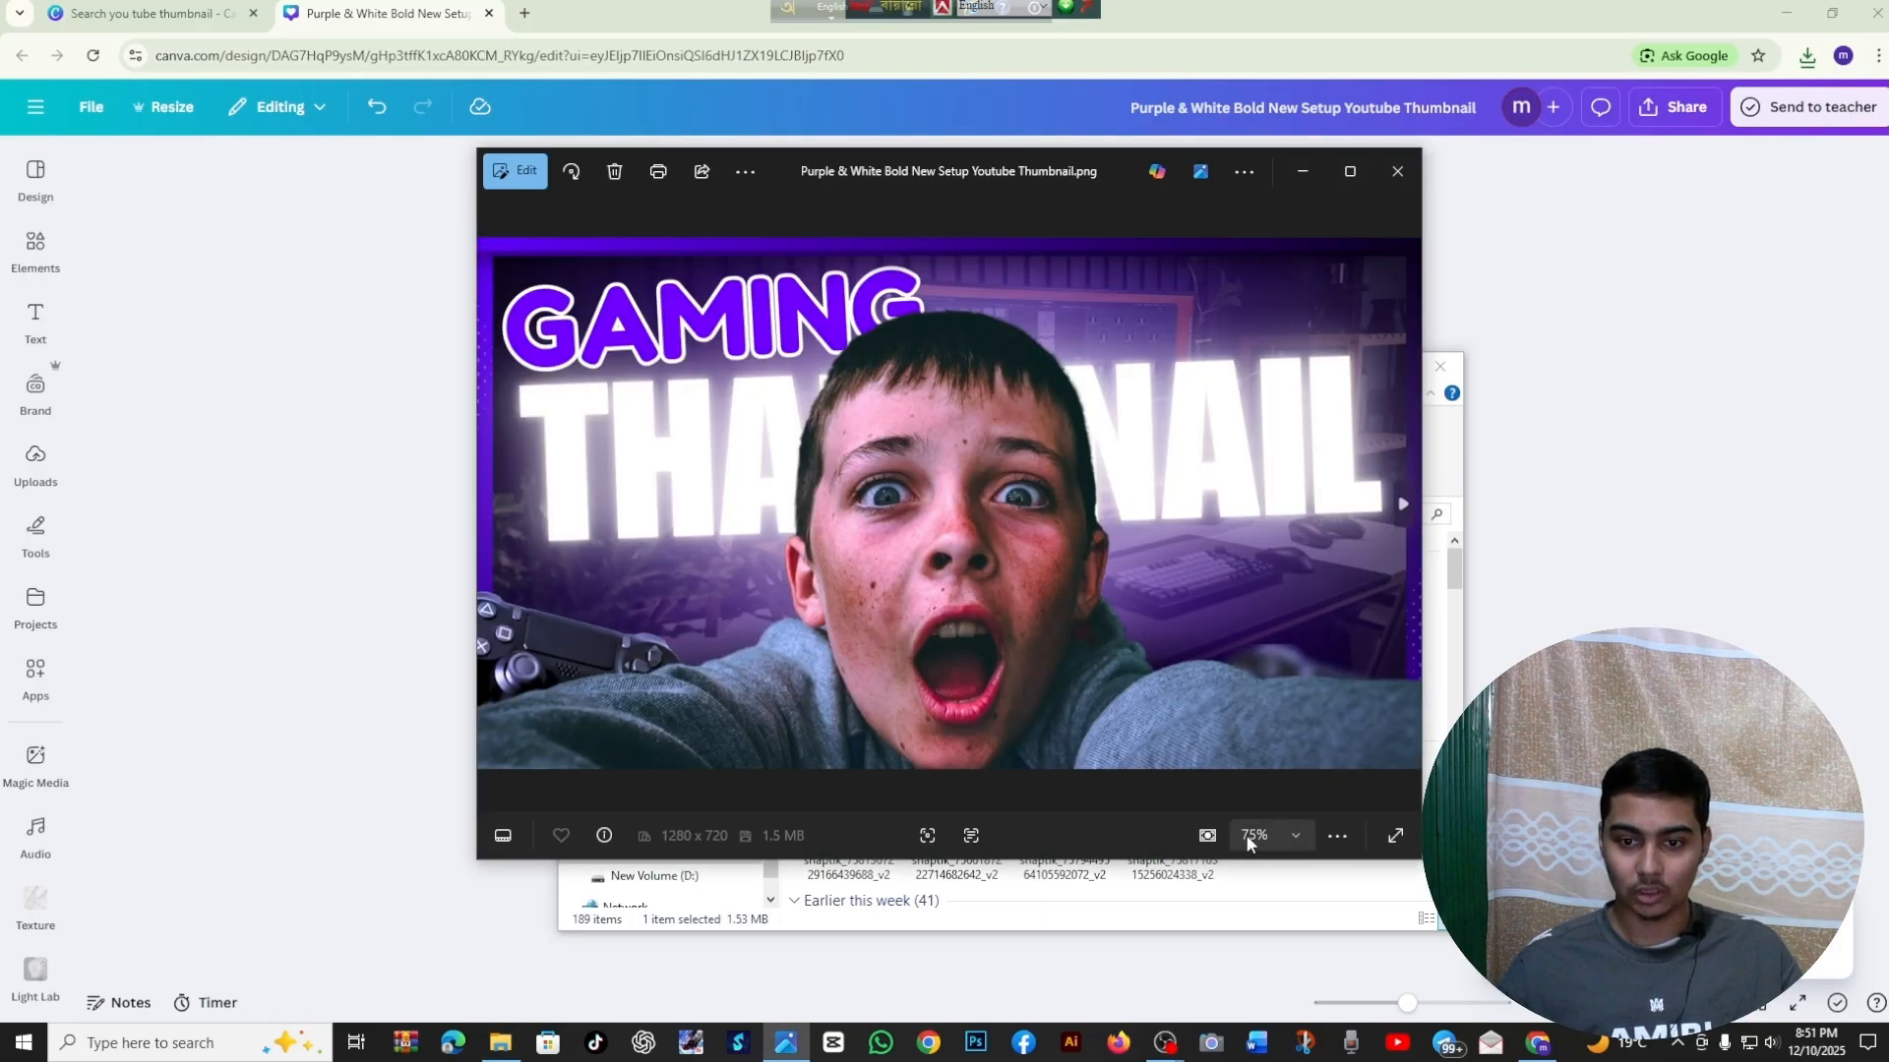
Check the exported thumbnail's legibility at 10%, 100% and 25% zoom
{"action": "left_click", "coordinate": [1292, 825]}
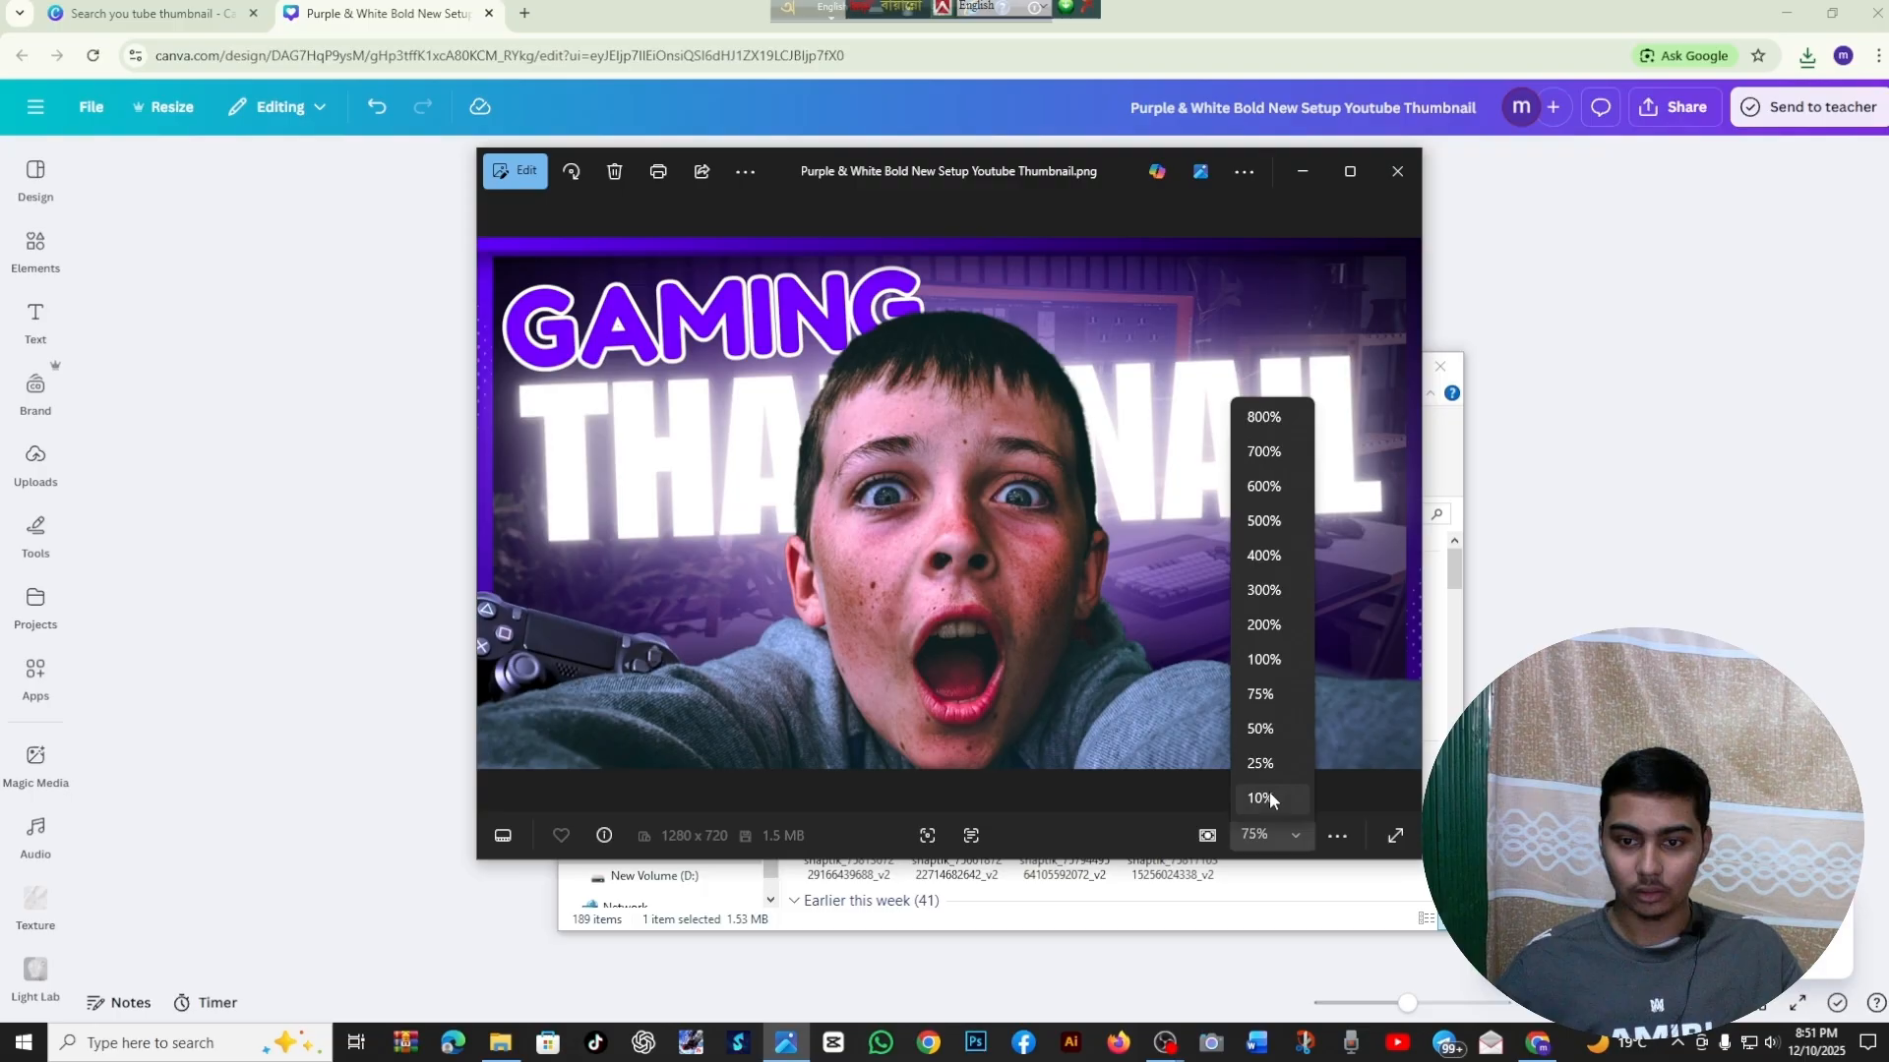
{"action": "left_click", "coordinate": [1269, 793]}
{"action": "left_click", "coordinate": [1291, 836]}
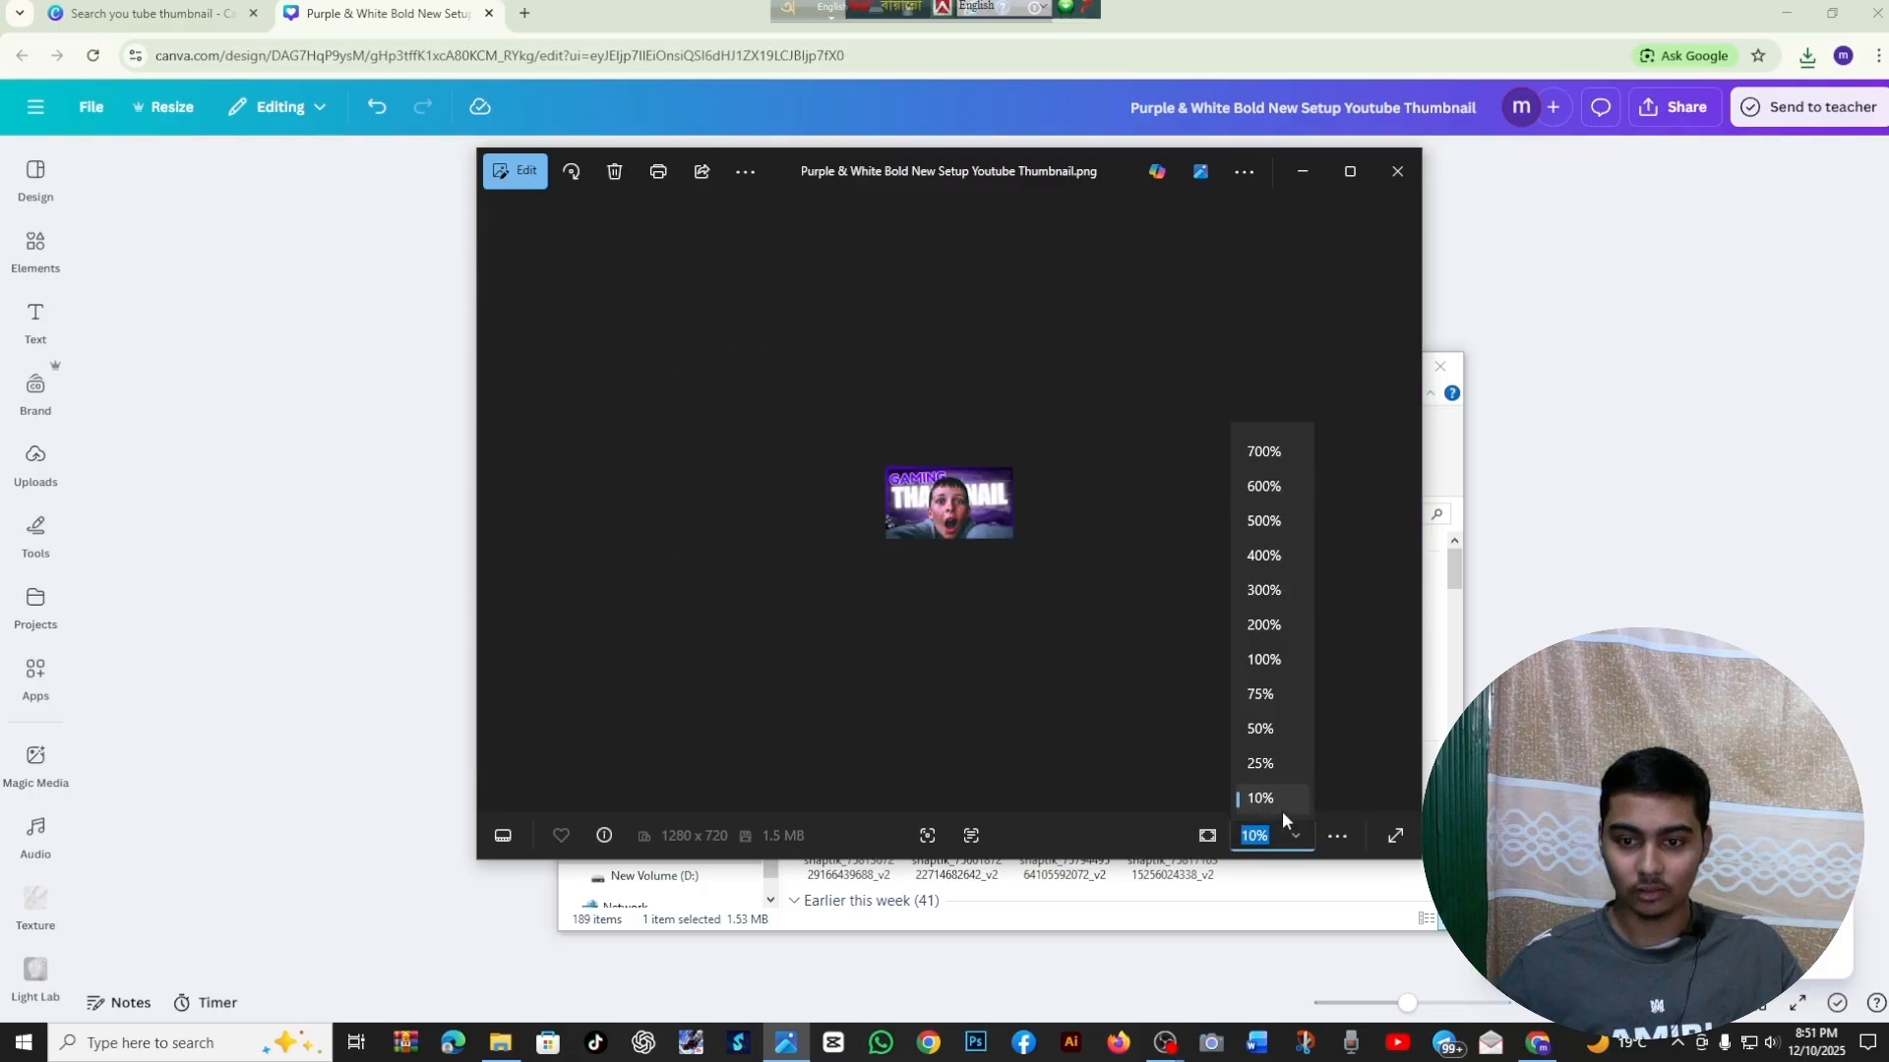
{"action": "left_click", "coordinate": [1263, 659]}
{"action": "left_click", "coordinate": [1296, 836]}
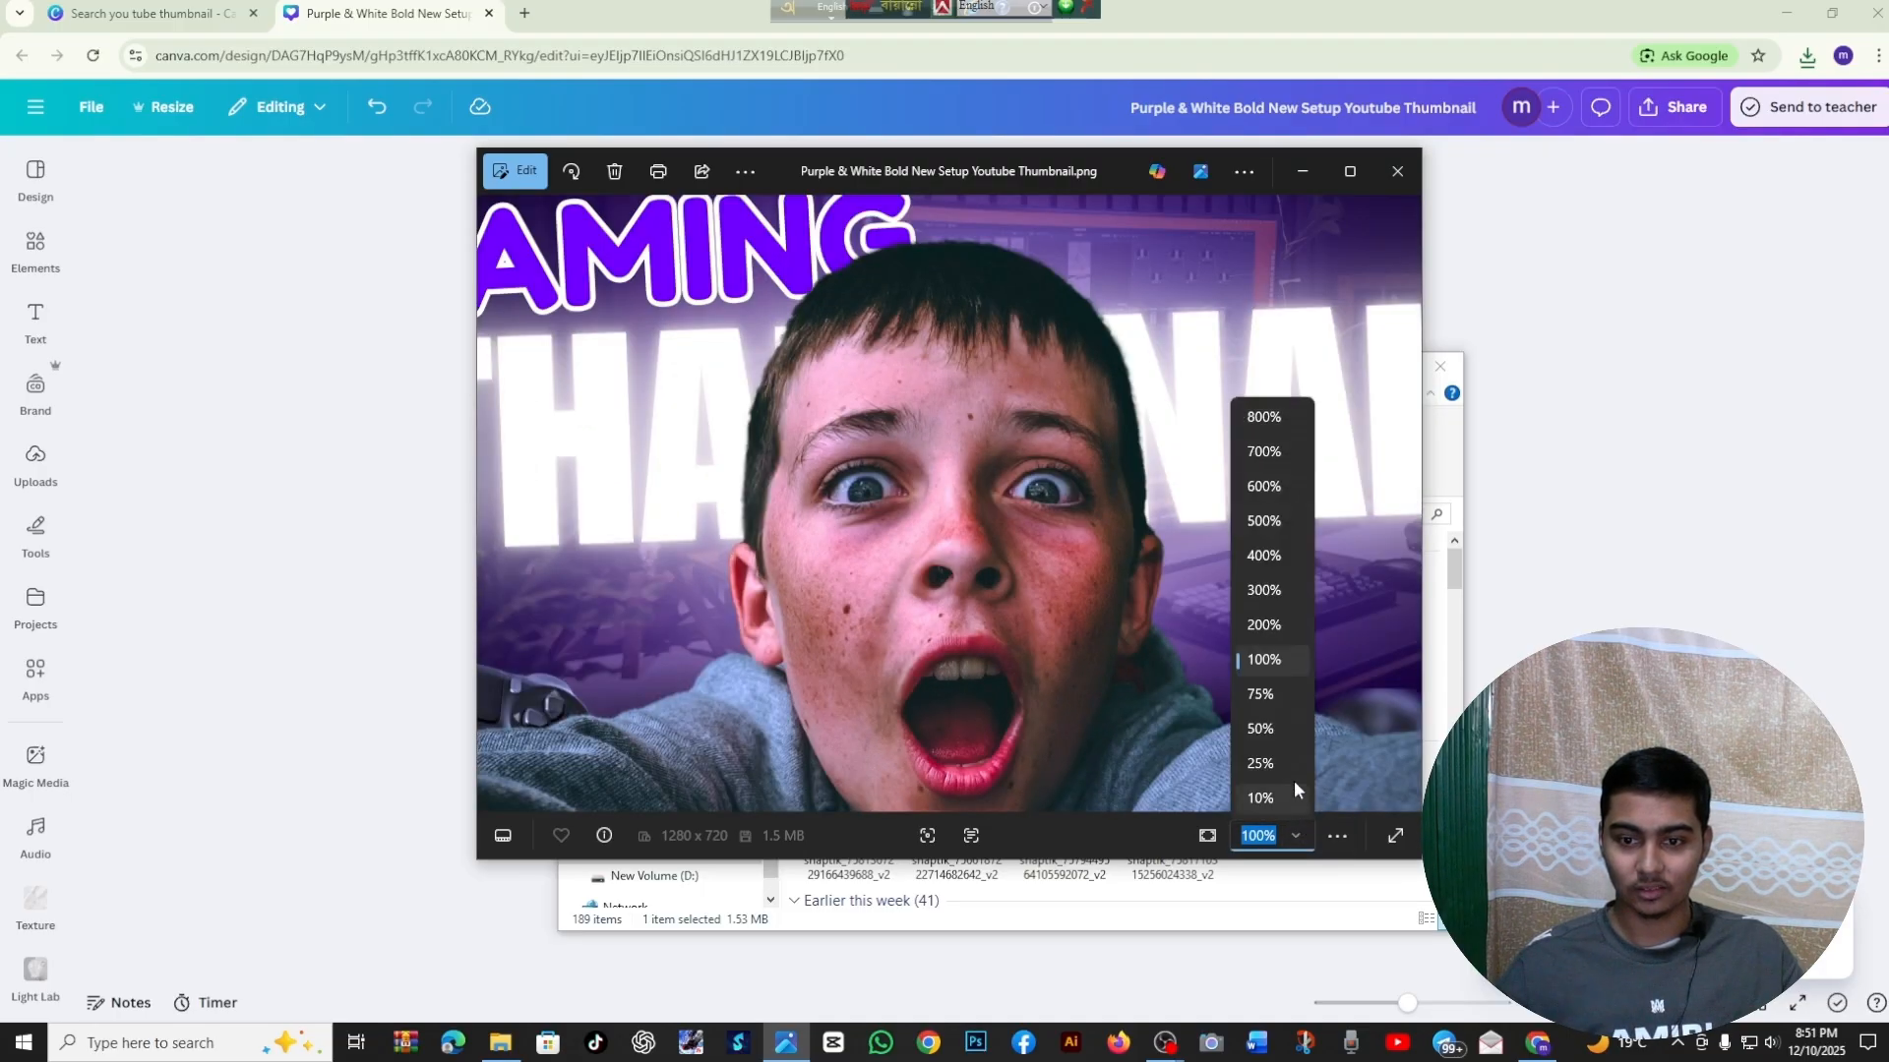
{"action": "left_click", "coordinate": [1265, 757]}
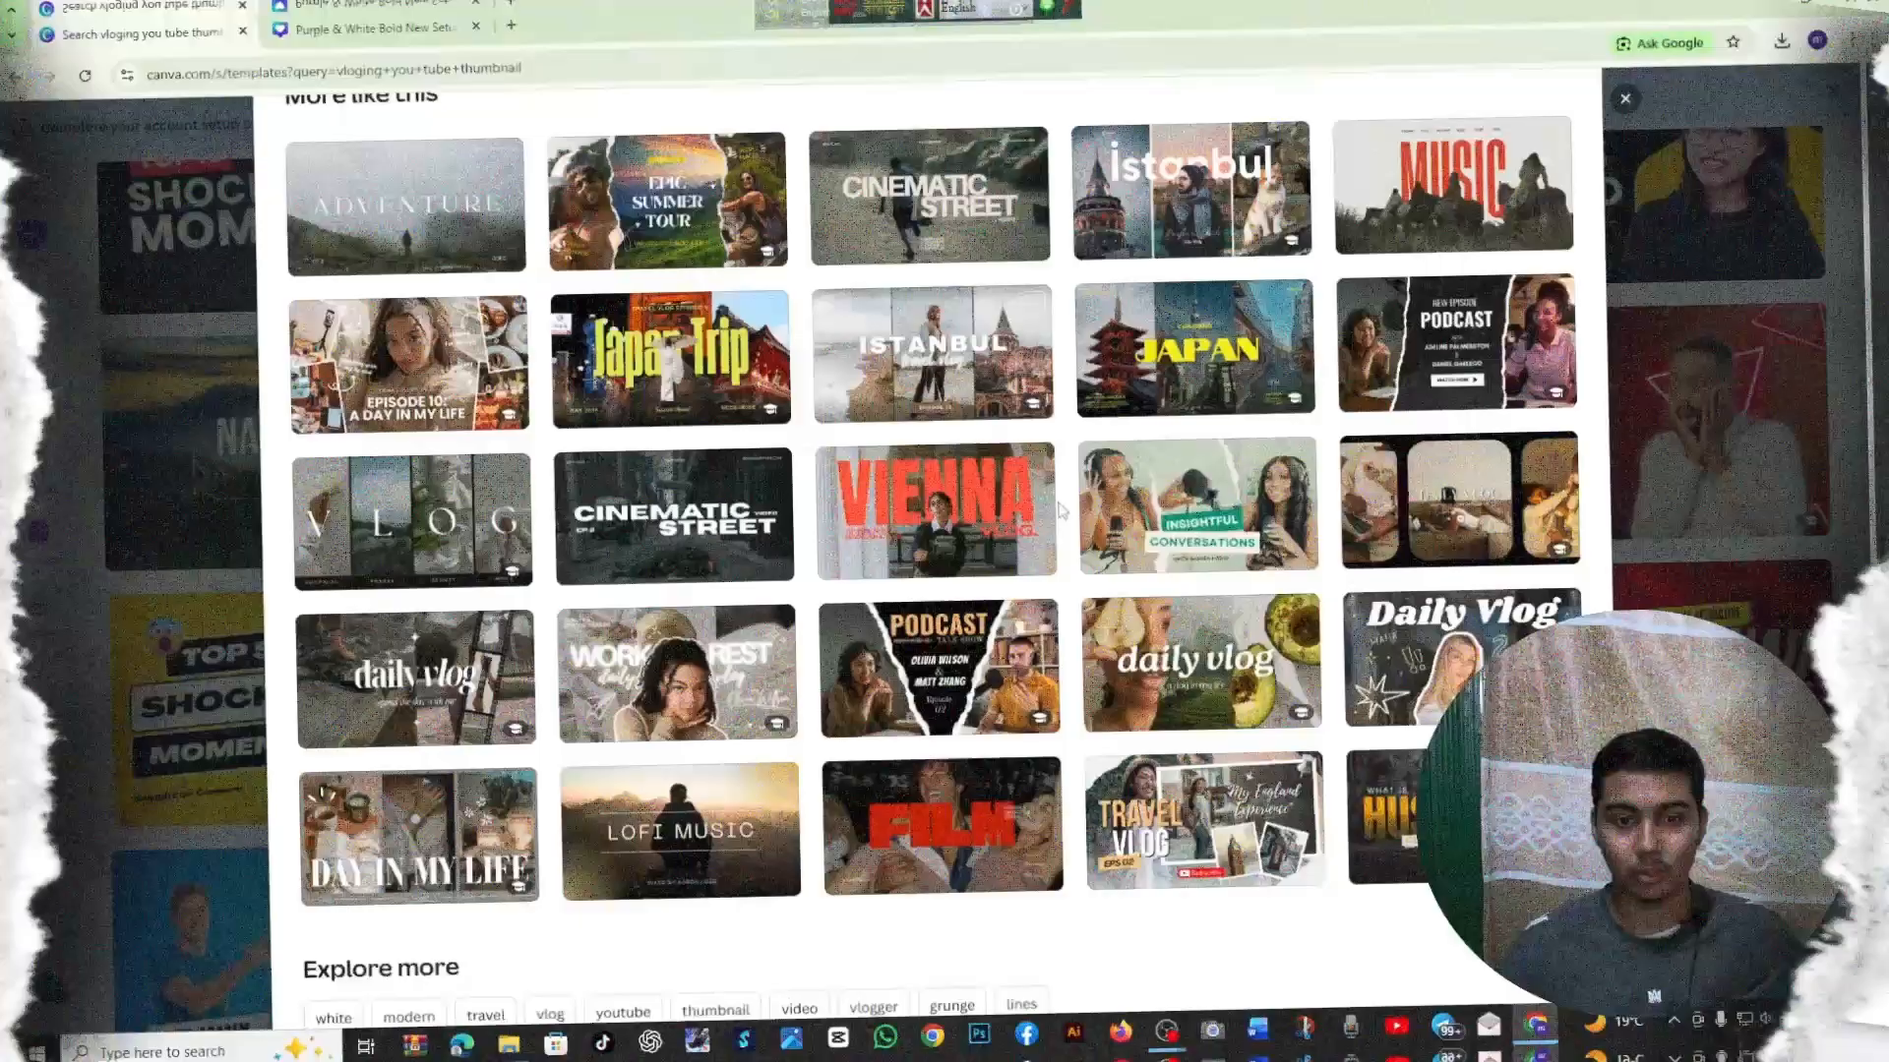
Close the template preview, browse the vlogging YouTube thumbnail templates, and minimize the browser to show the desktop
{"action": "scroll", "coordinate": [1625, 177], "scroll_direction": "up", "scroll_amount": 6}
{"action": "left_click", "coordinate": [1648, 110]}
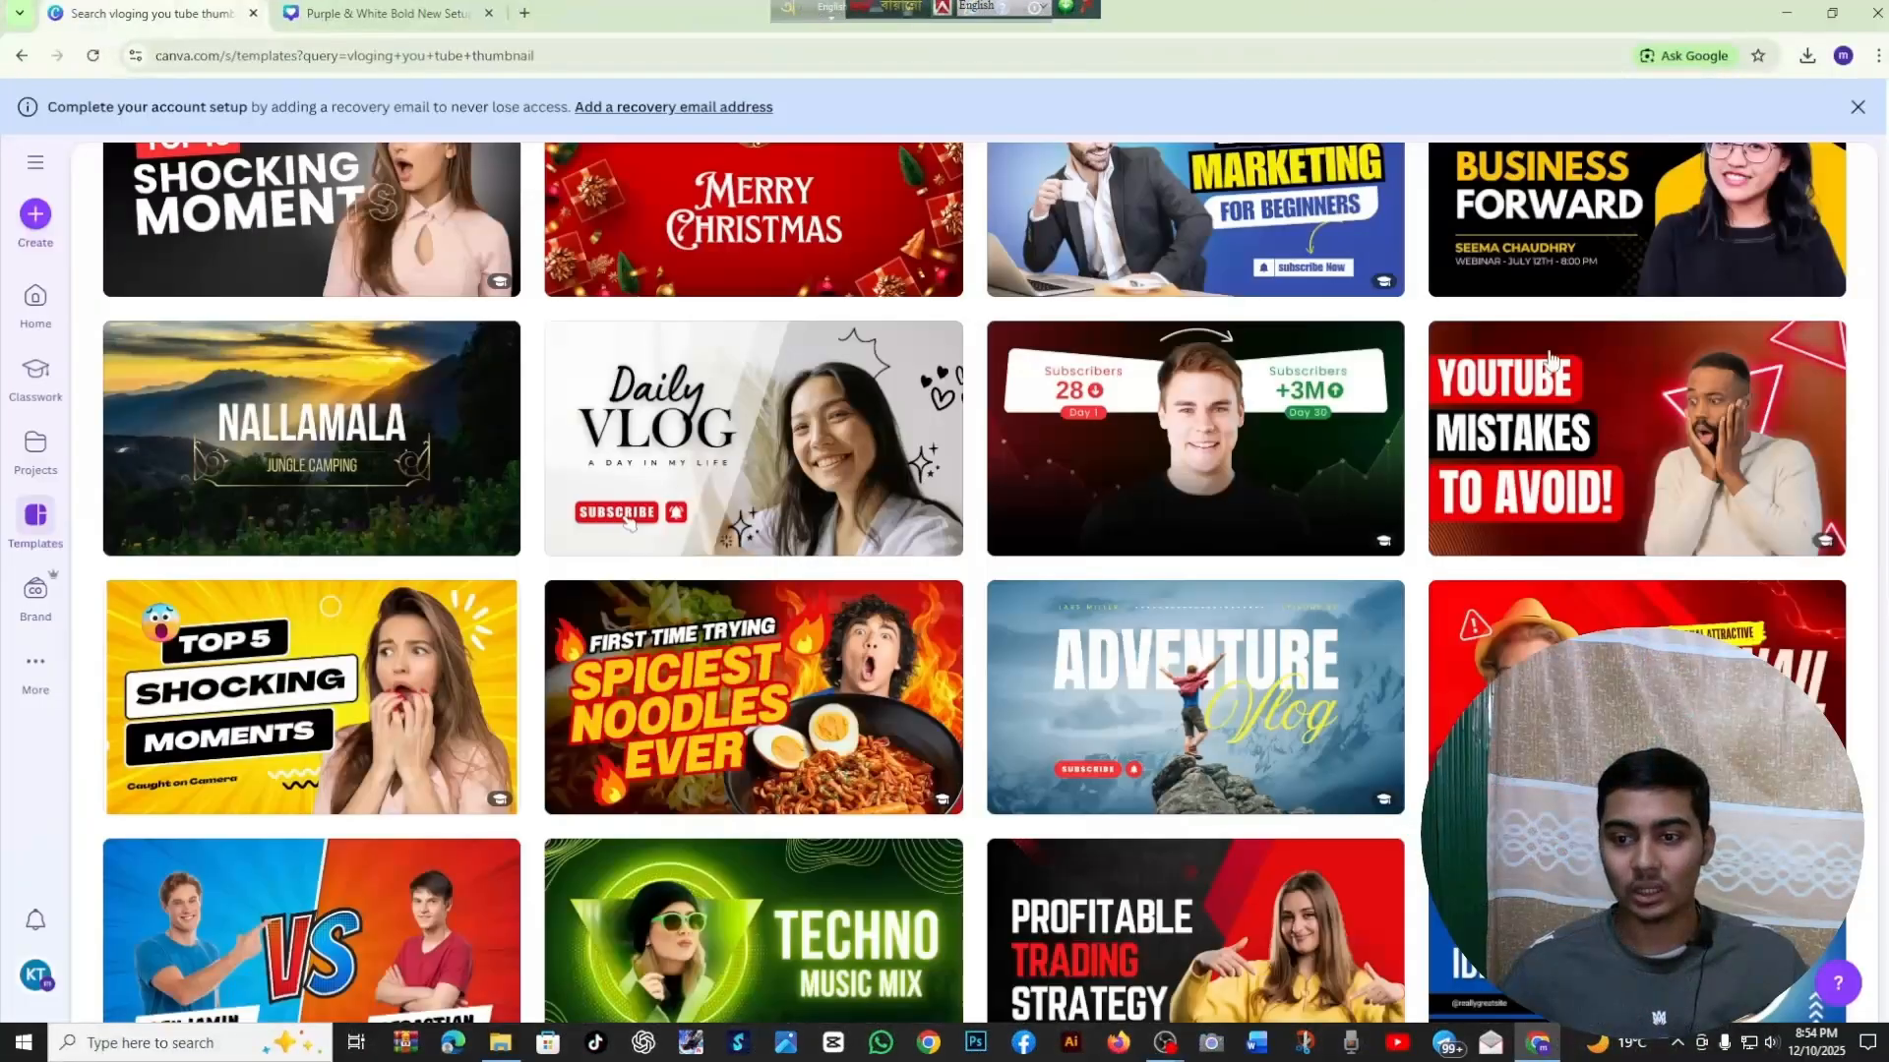
{"action": "scroll", "coordinate": [509, 636], "scroll_direction": "down", "scroll_amount": 4}
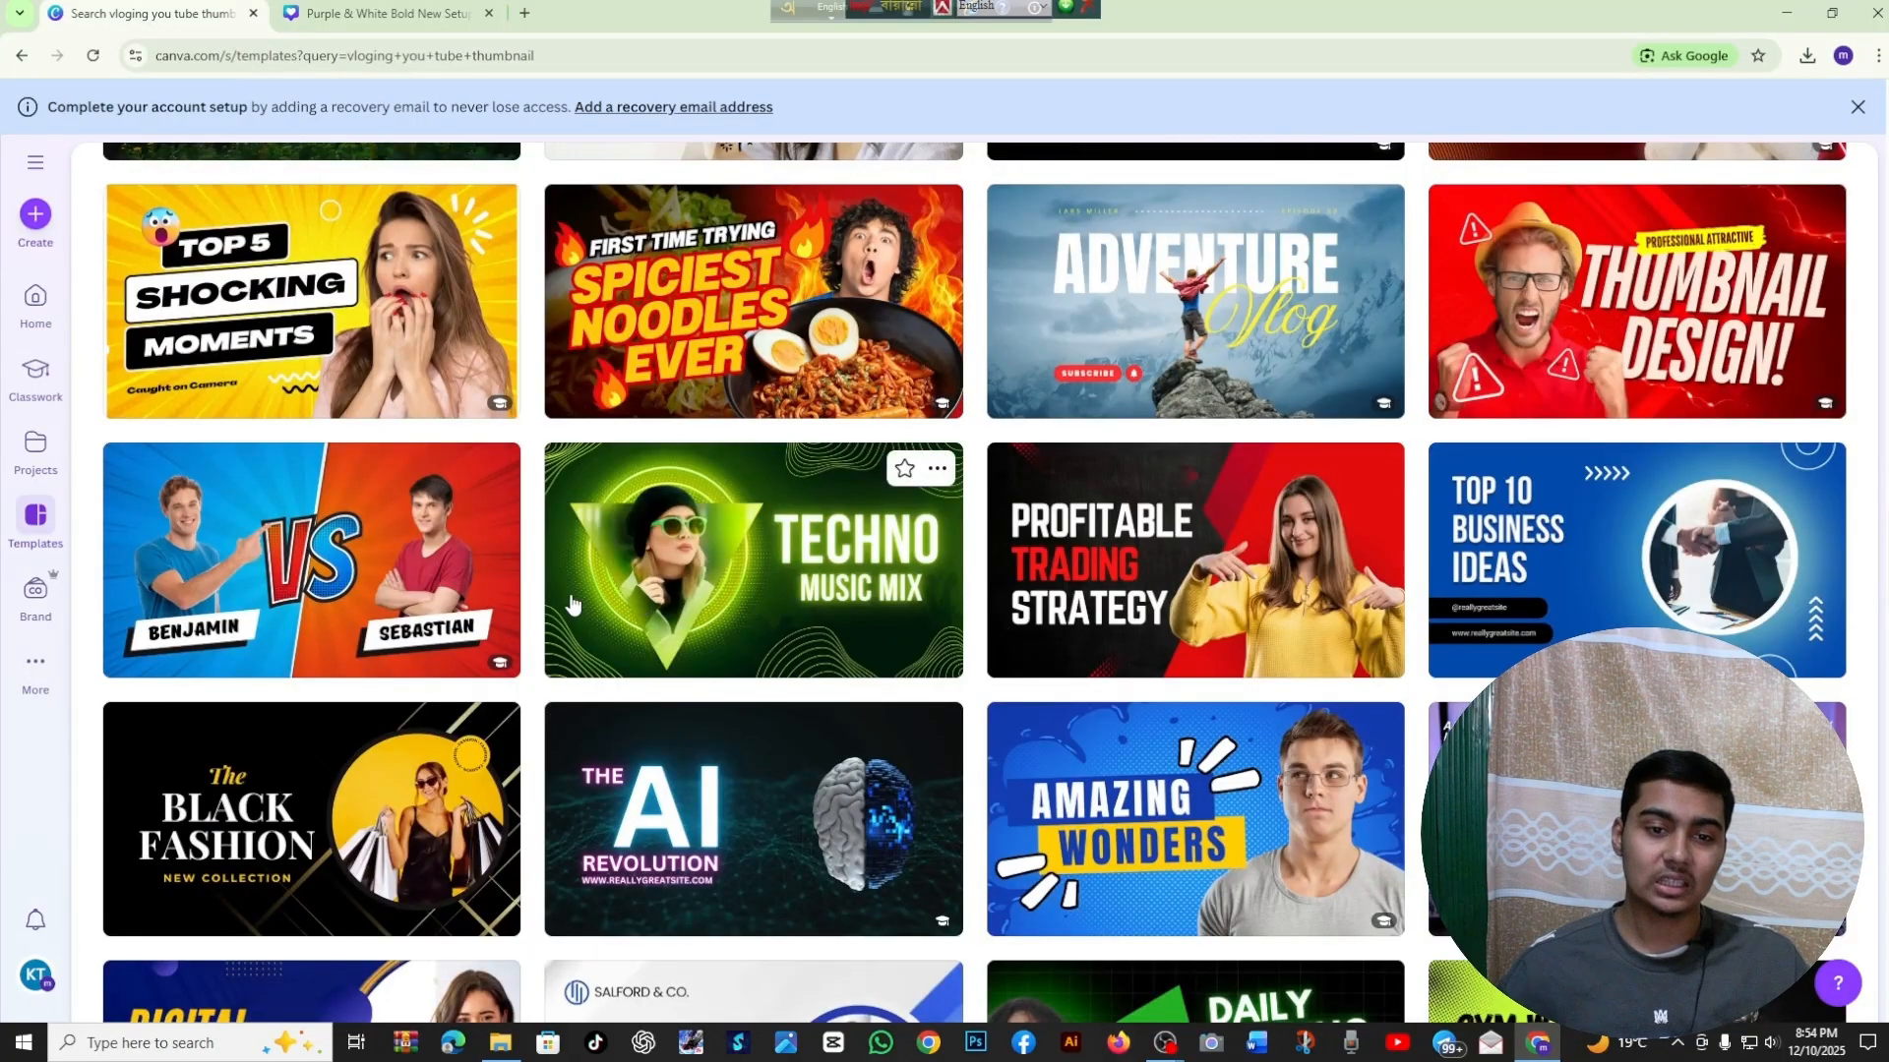
{"action": "scroll", "coordinate": [574, 604], "scroll_direction": "down", "scroll_amount": 3}
{"action": "scroll", "coordinate": [1012, 665], "scroll_direction": "down", "scroll_amount": 3}
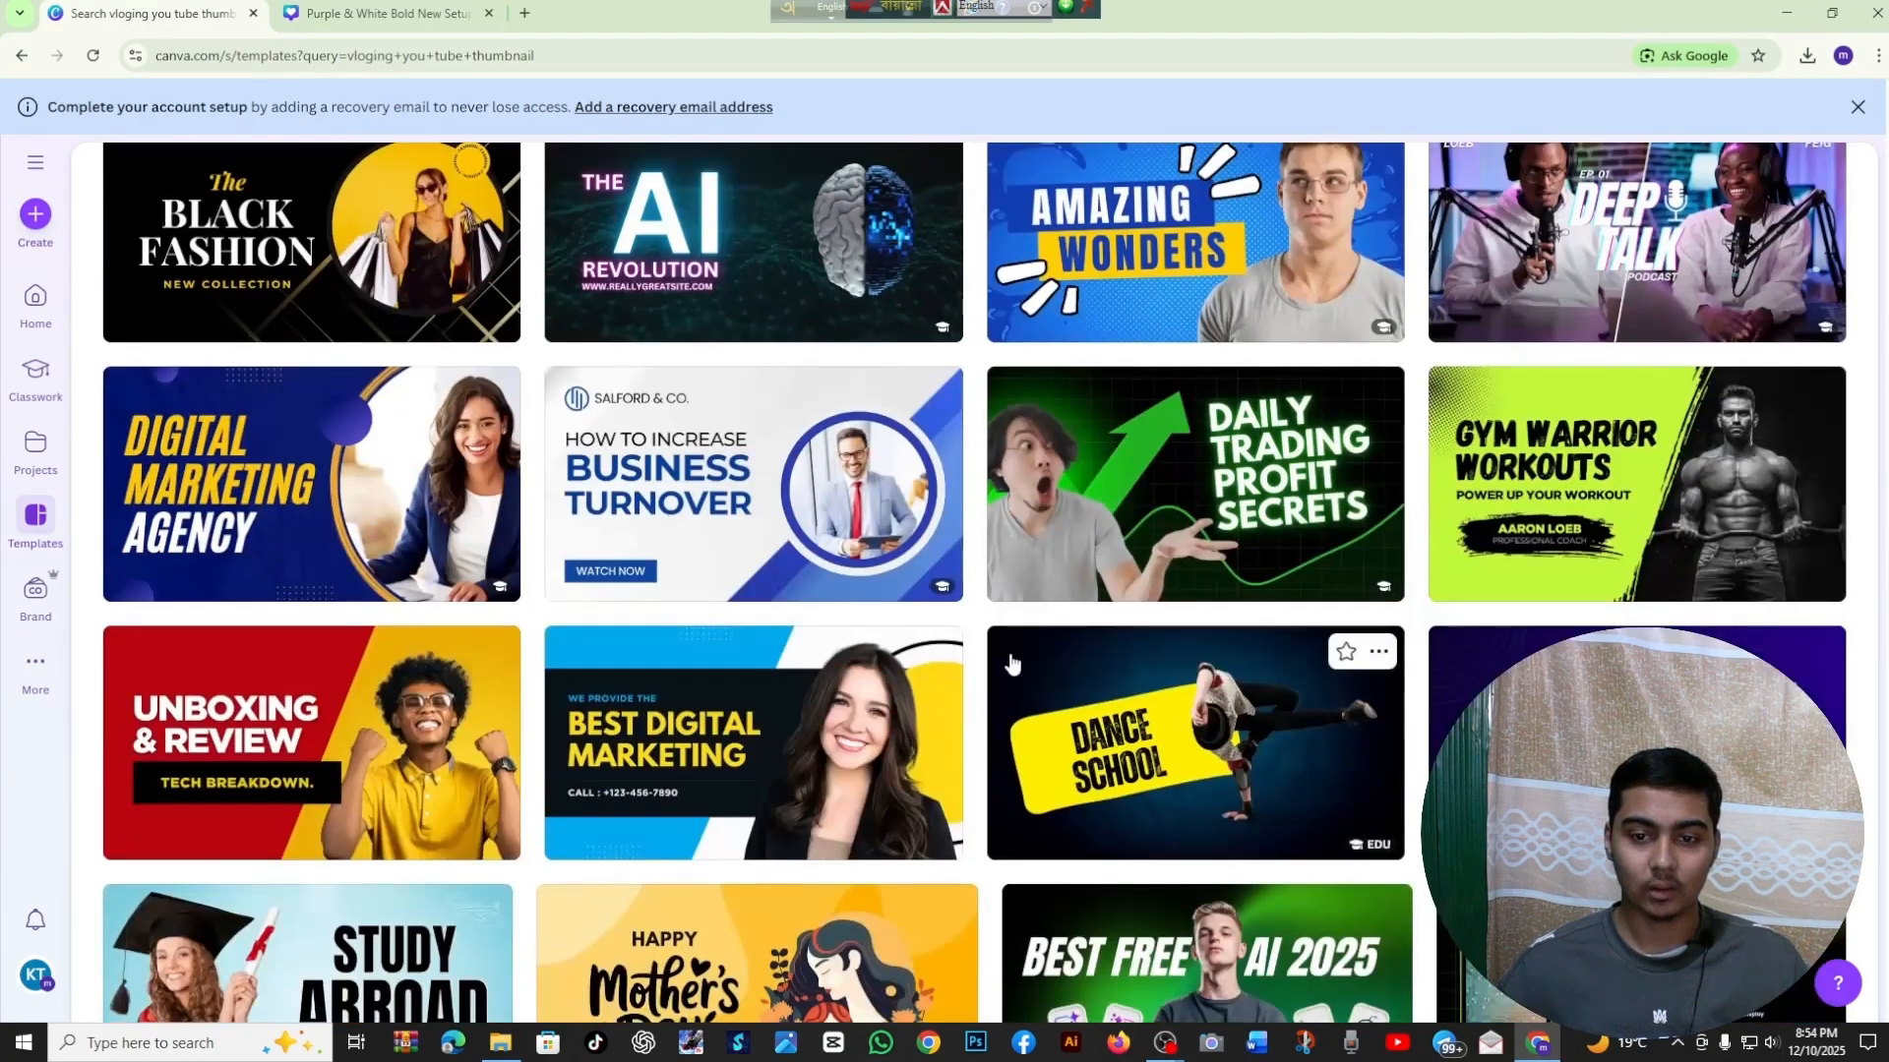
{"action": "scroll", "coordinate": [1012, 665], "scroll_direction": "up", "scroll_amount": 15}
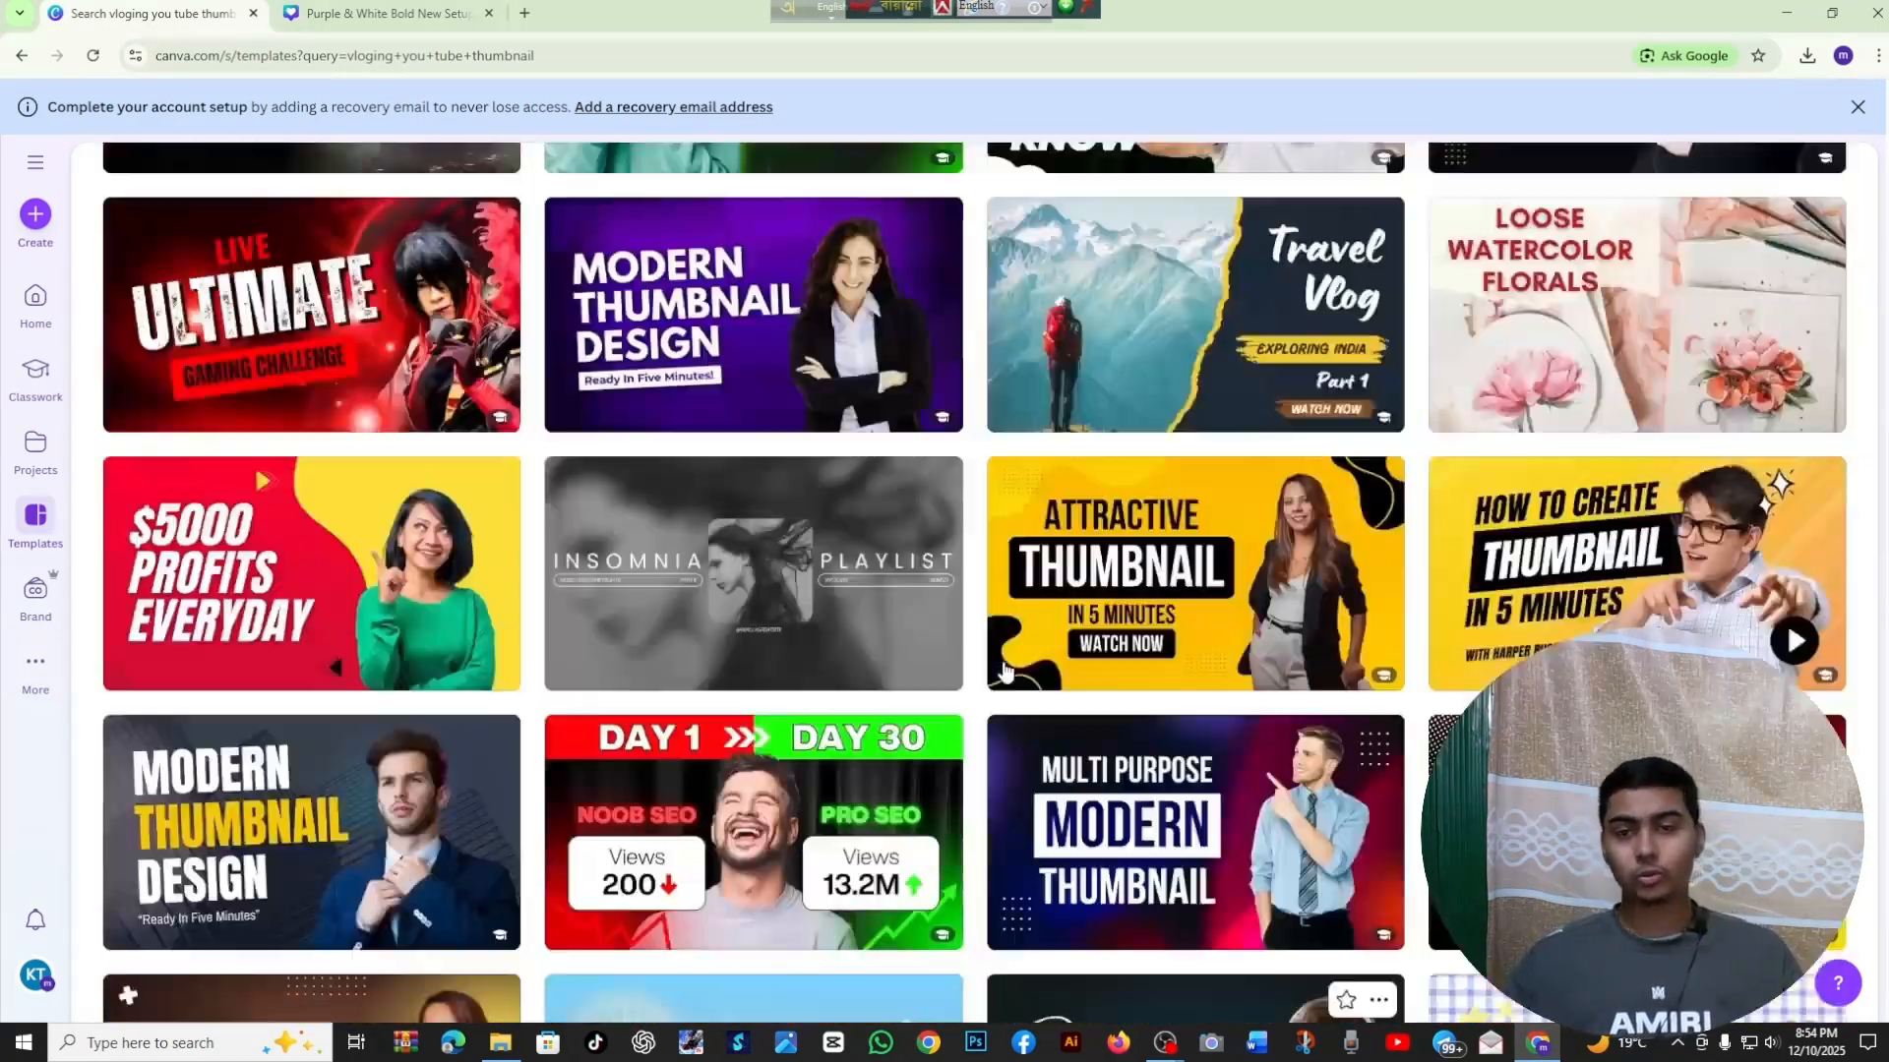
{"action": "scroll", "coordinate": [1004, 671], "scroll_direction": "up", "scroll_amount": 20}
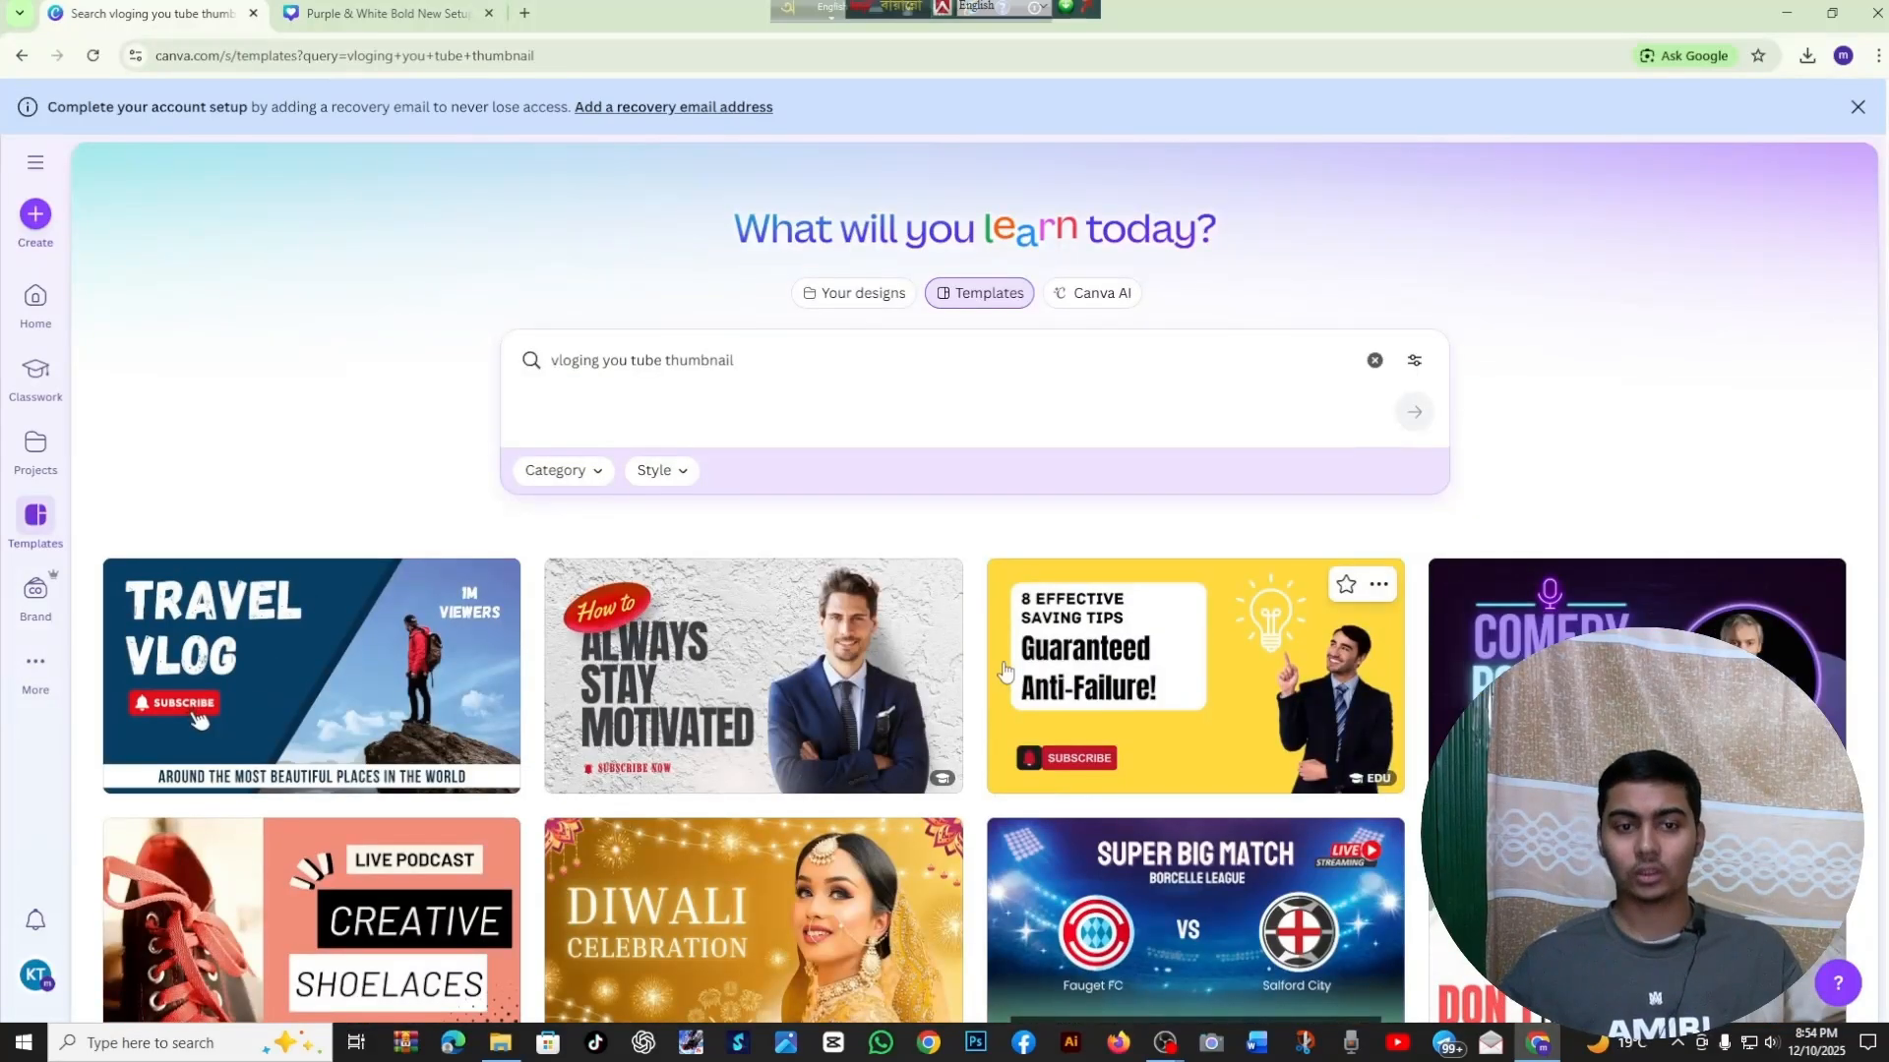
{"action": "left_click", "coordinate": [1787, 11]}
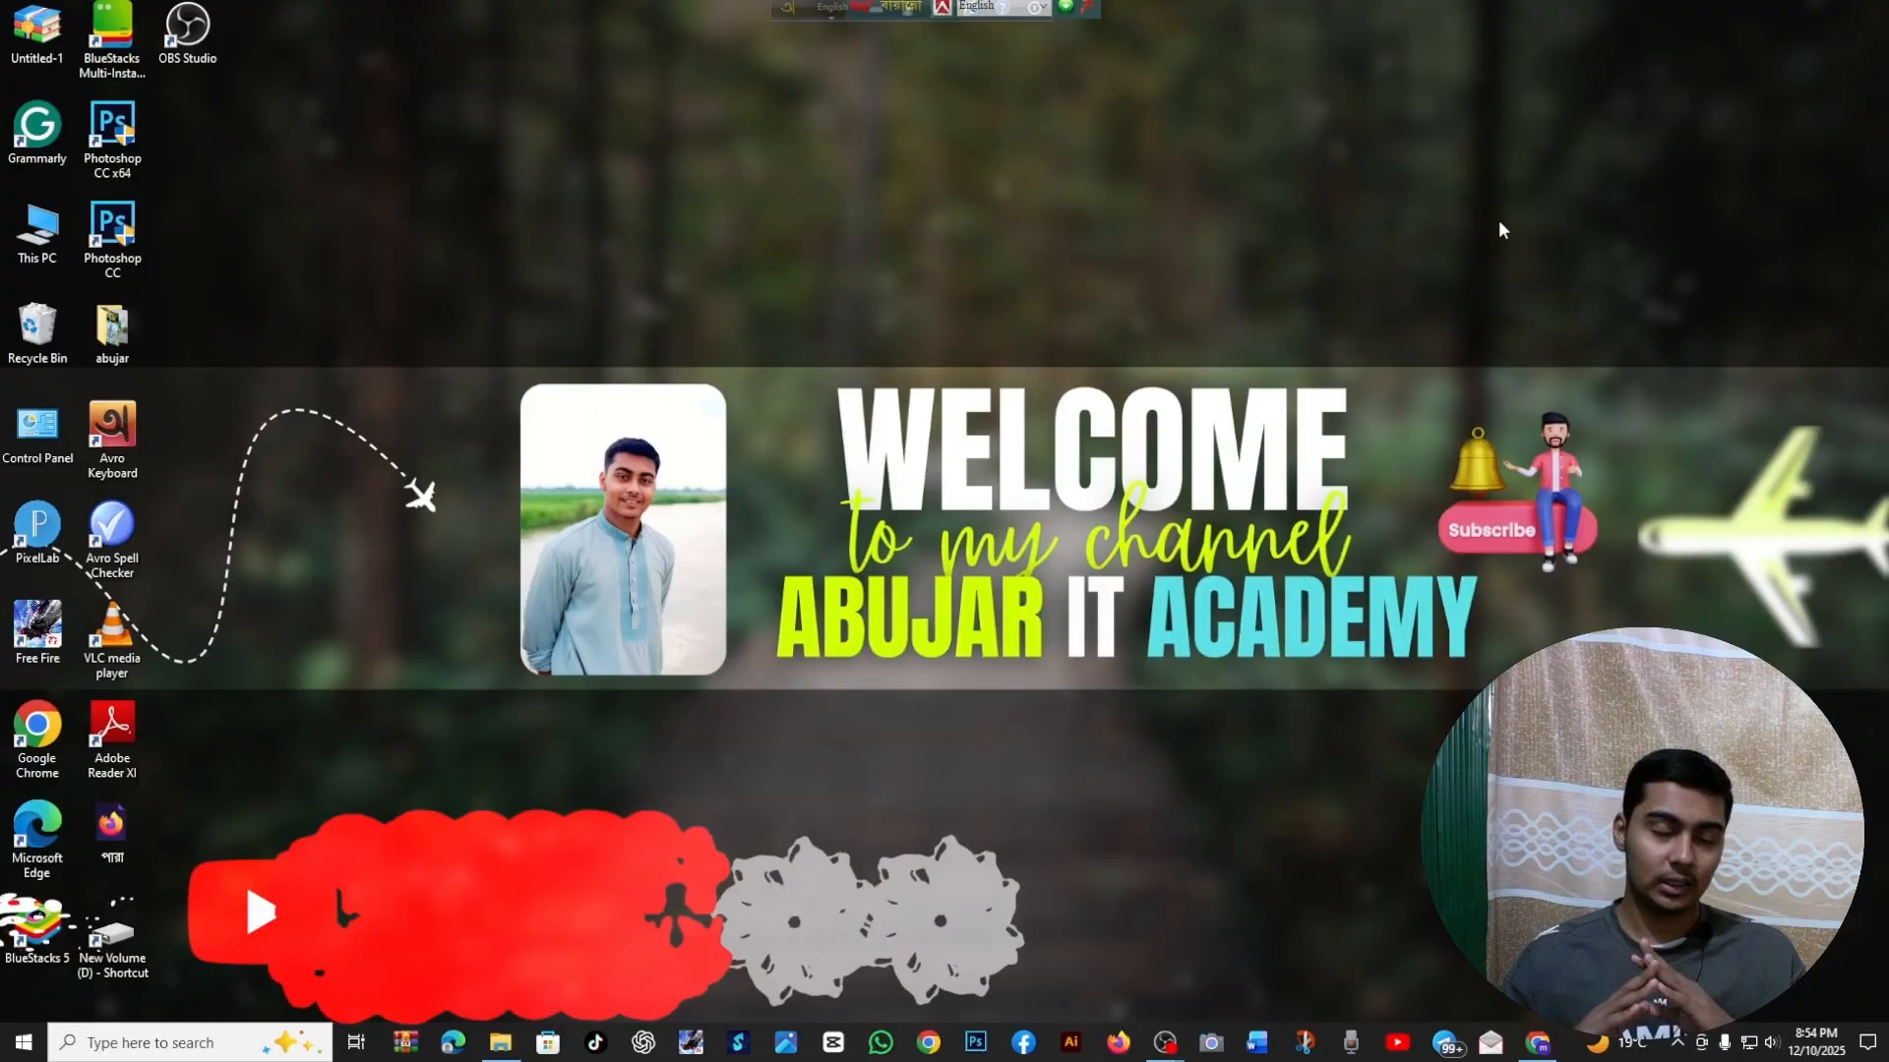